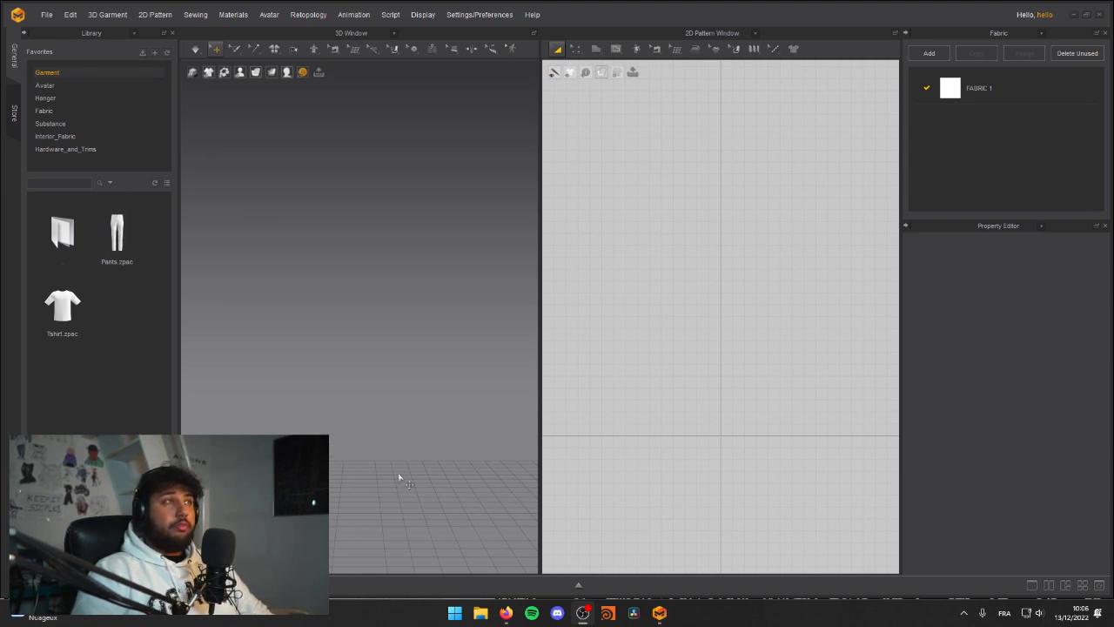
Step: Close the Library to give the 3D and 2D pattern views more room
scroll(427, 443, down, 5)
scroll(414, 329, up, 4)
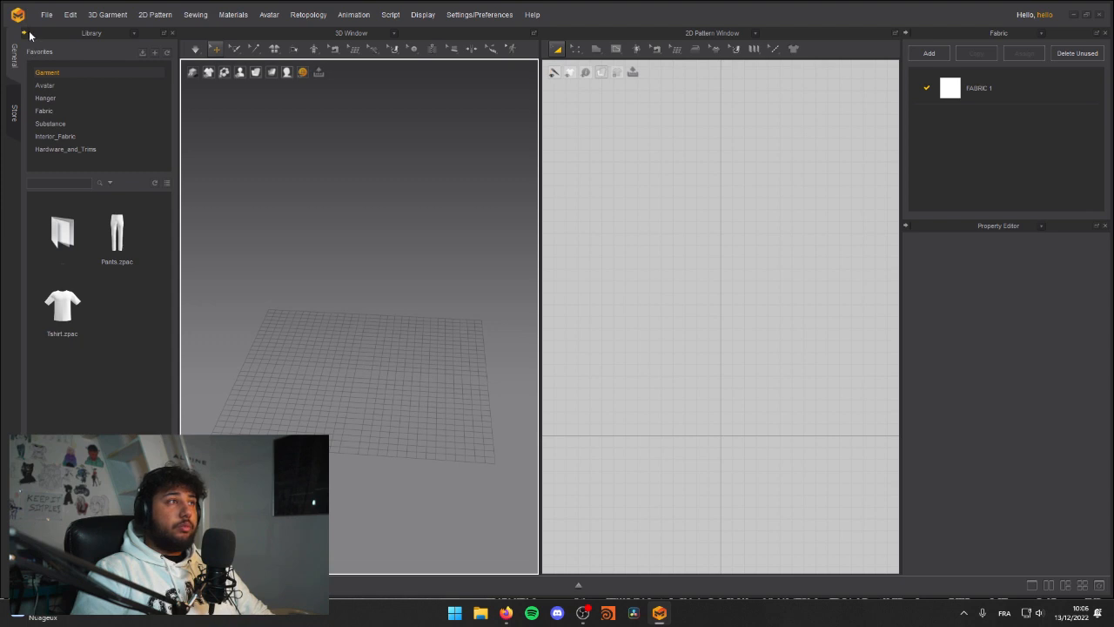
click(172, 33)
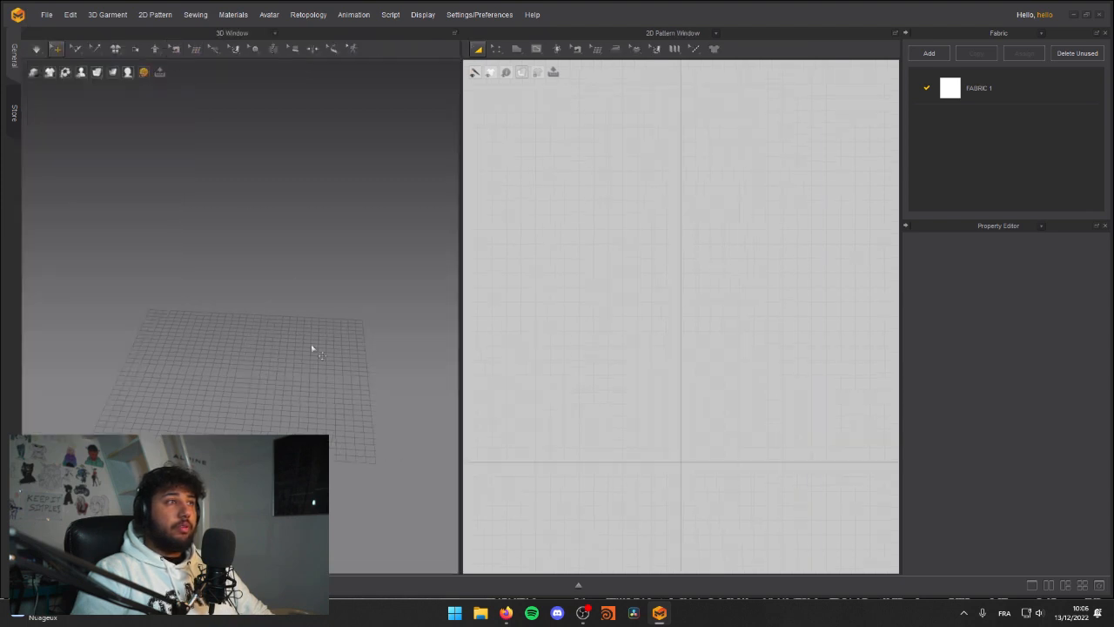
scroll(301, 378, up, 1)
middle_drag(304, 381, 255, 378)
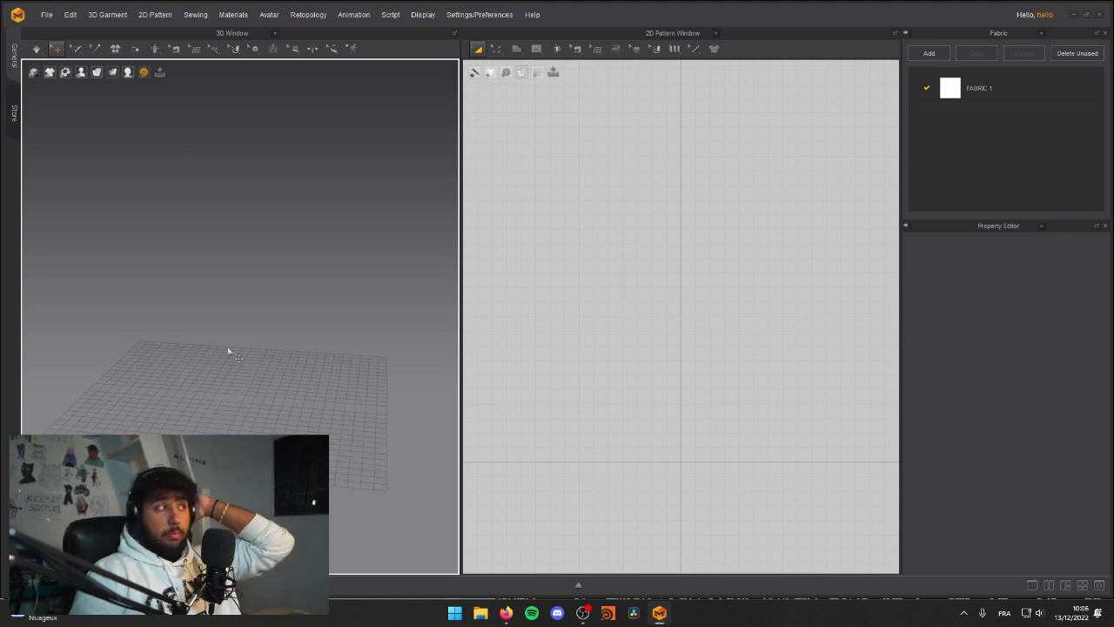
click(640, 329)
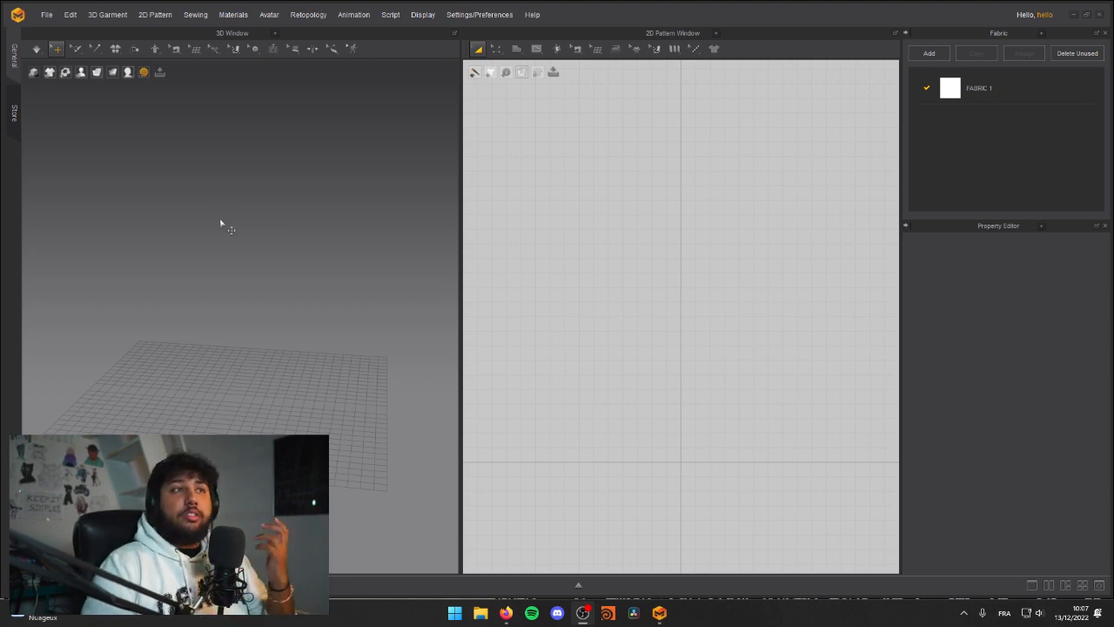
Step: Start saving the project and create and open a new folder LIVE-TEST inside CLOTHS
click(46, 14)
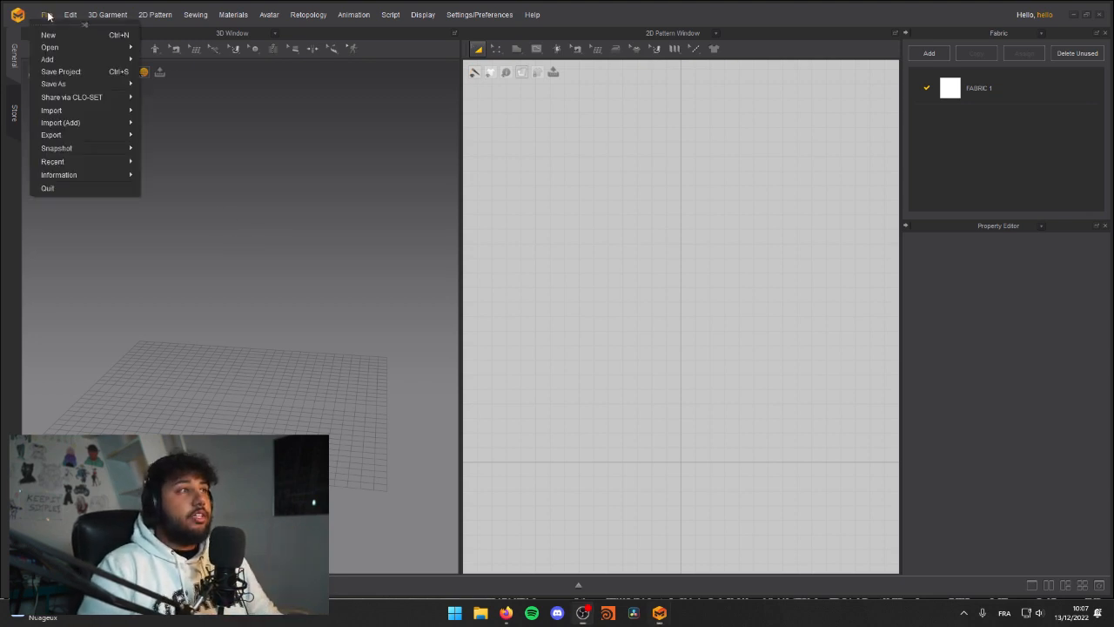
click(66, 73)
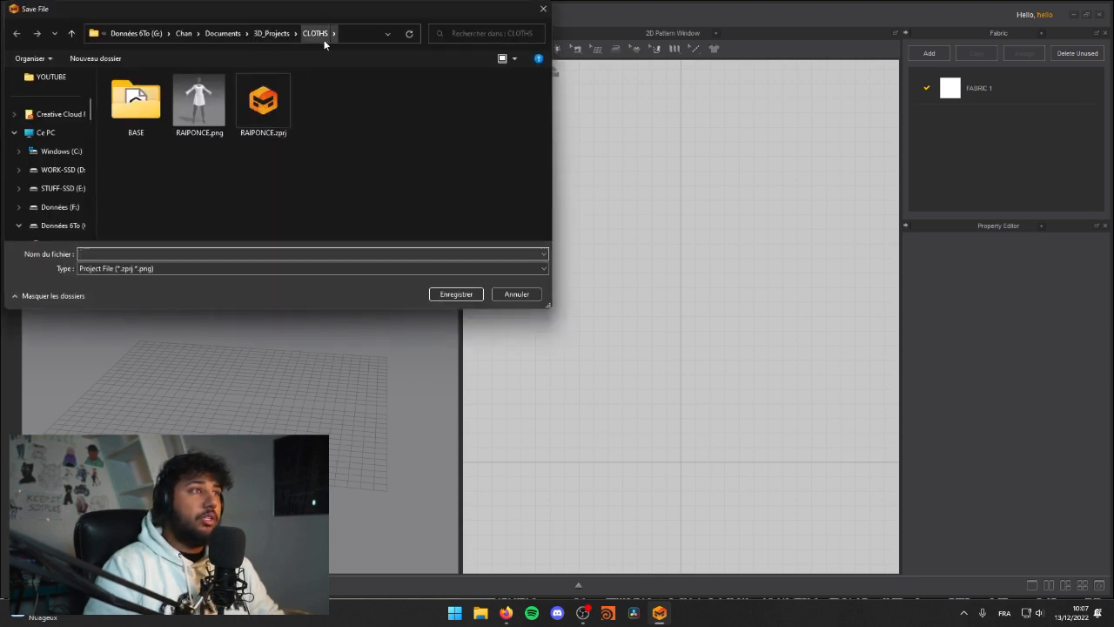
click(95, 58)
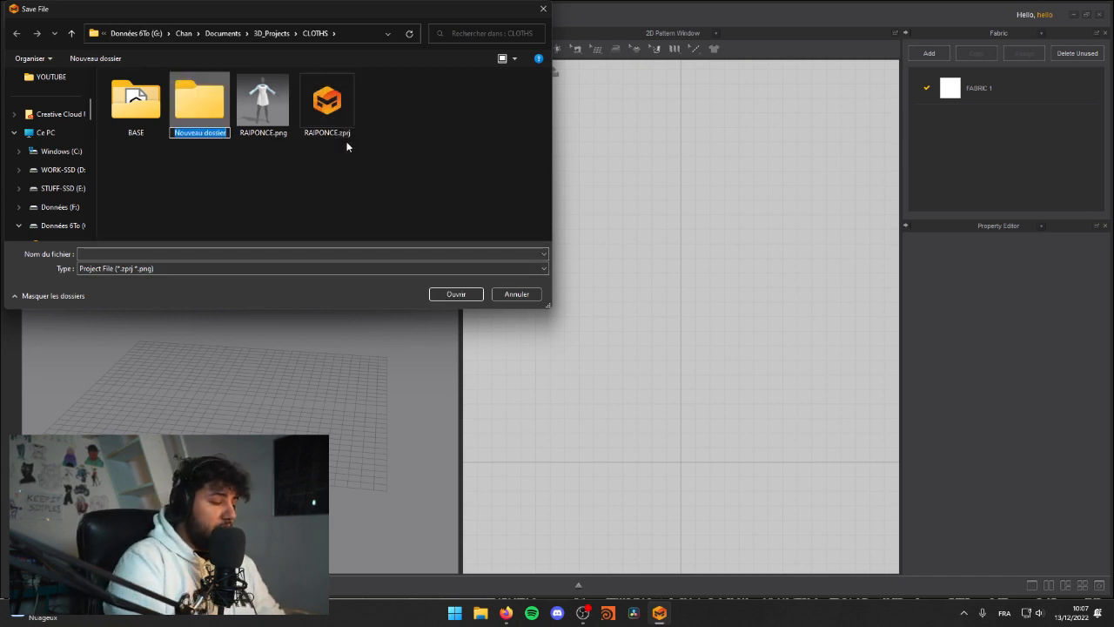
text(LIVE-TEST)
key(Return)
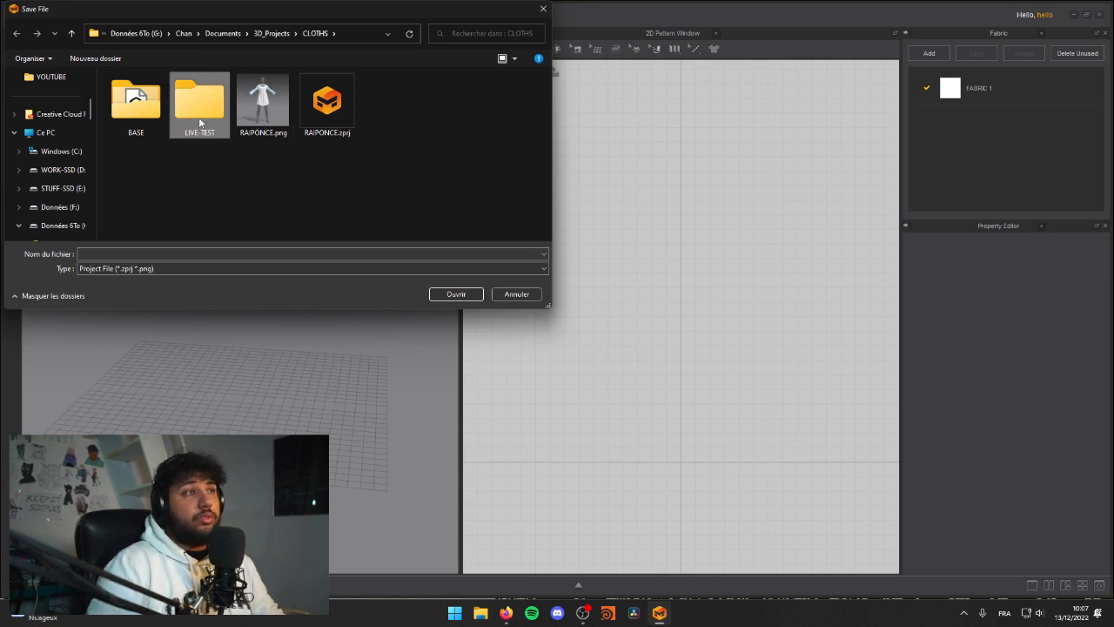
double_click(200, 120)
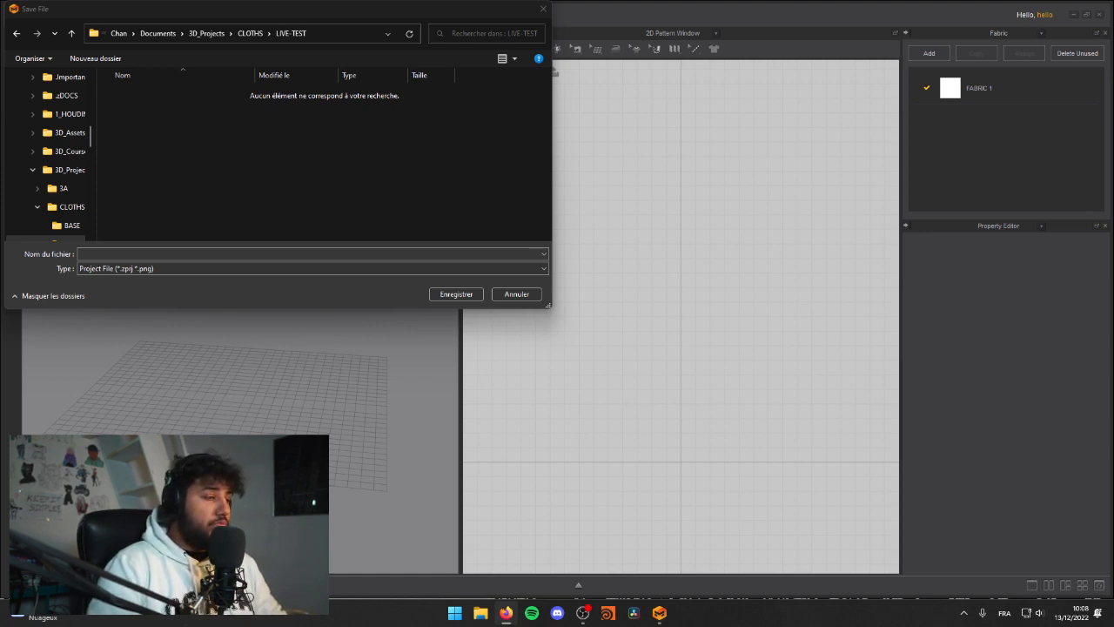
Step: Save the project in the LIVE-TEST folder under the file name COMBI
click(162, 254)
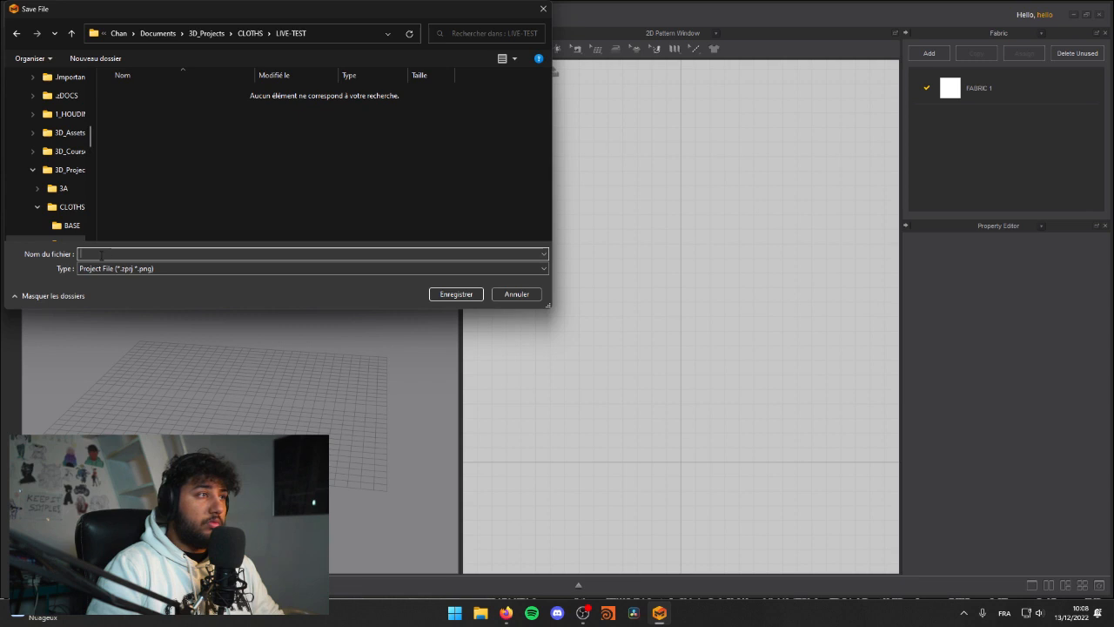
text(COMBI)
key(Return)
Step: Import MODEL.obj from the BASE folder as an added avatar, at cm (DAZ Studio) scale and 100% size
click(47, 15)
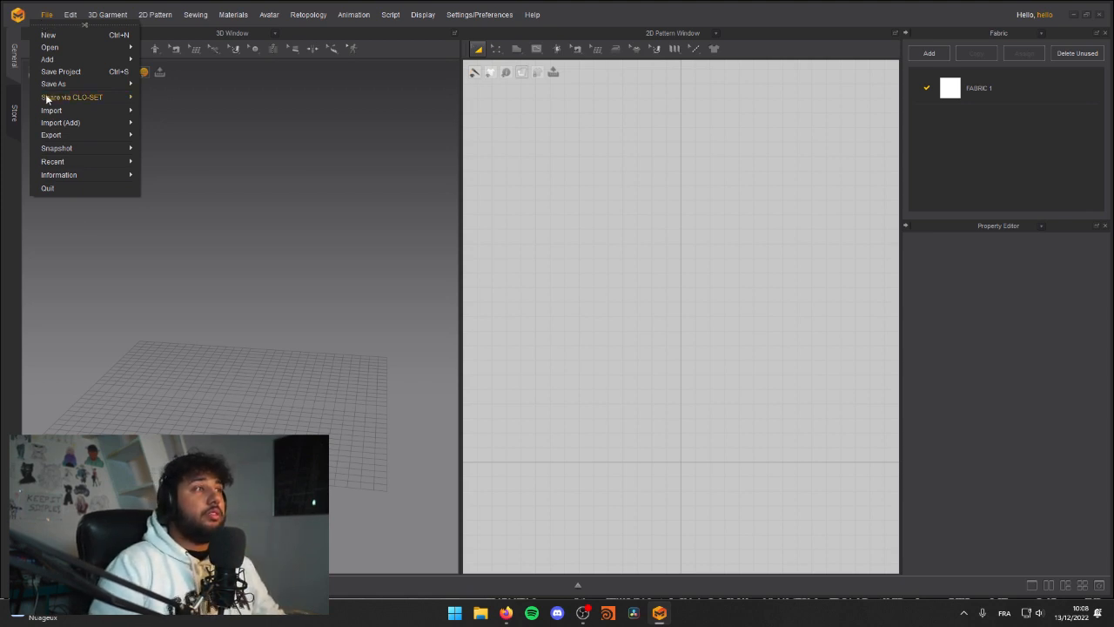
mouse_move(76, 112)
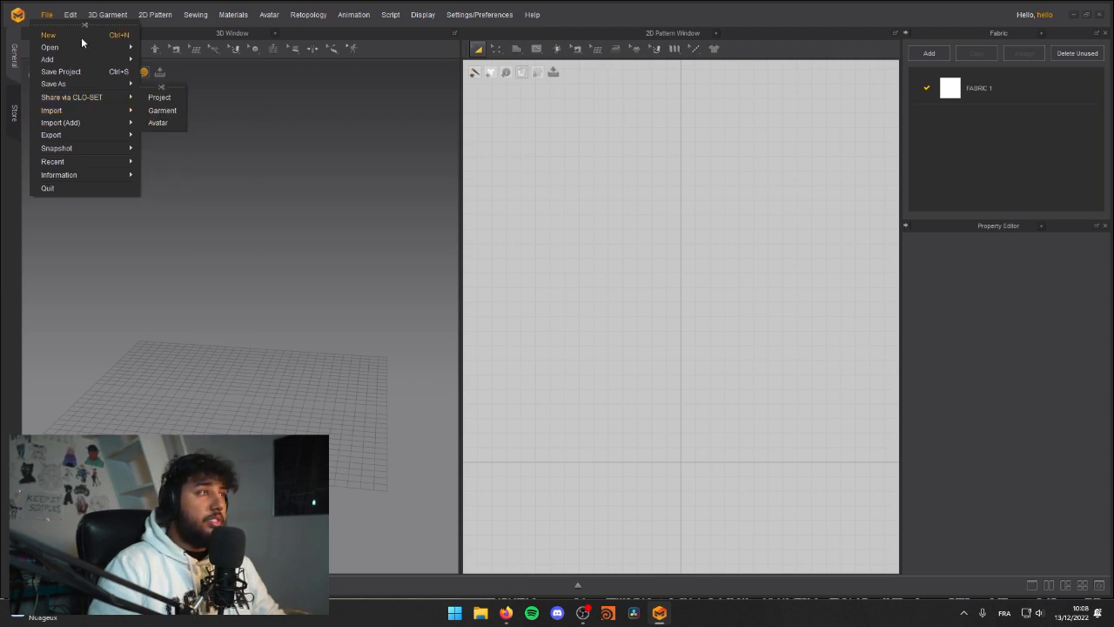
mouse_move(83, 60)
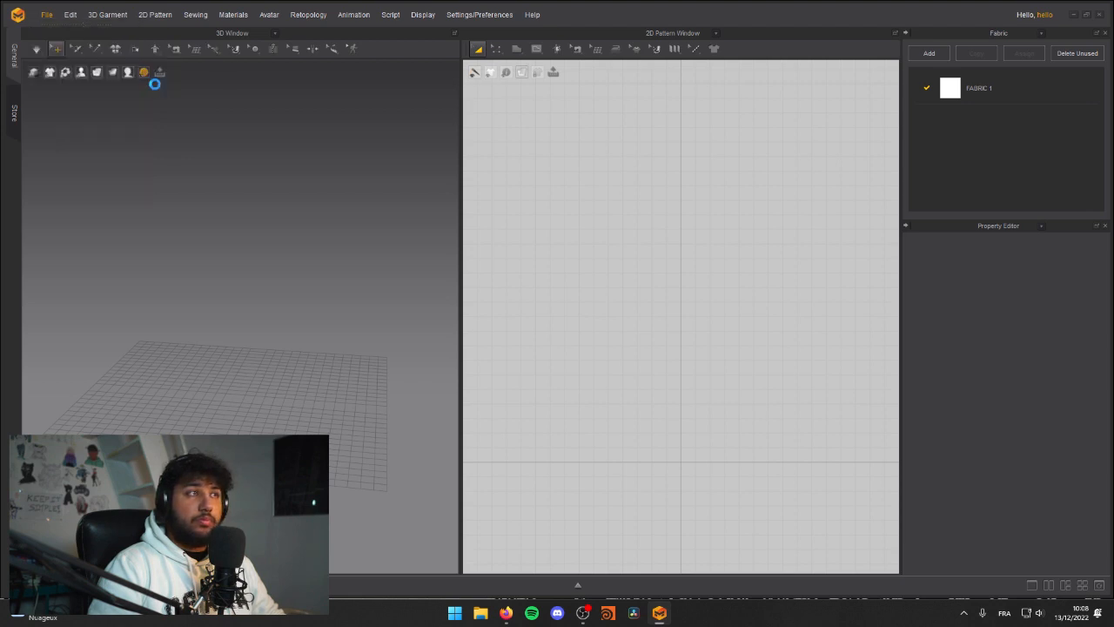
click(157, 87)
click(164, 96)
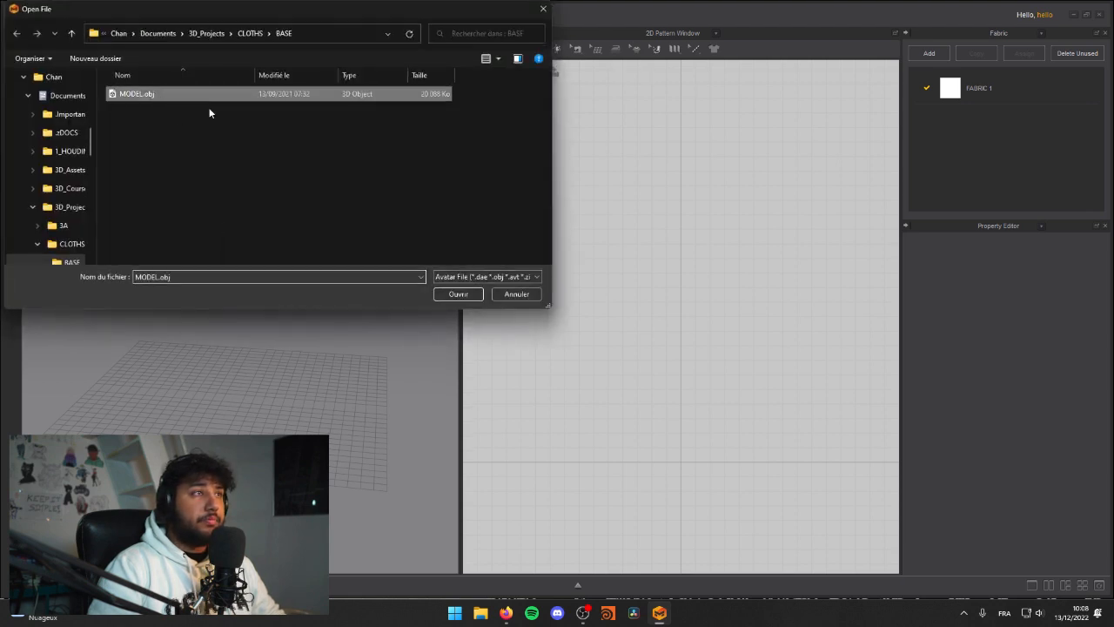
click(447, 294)
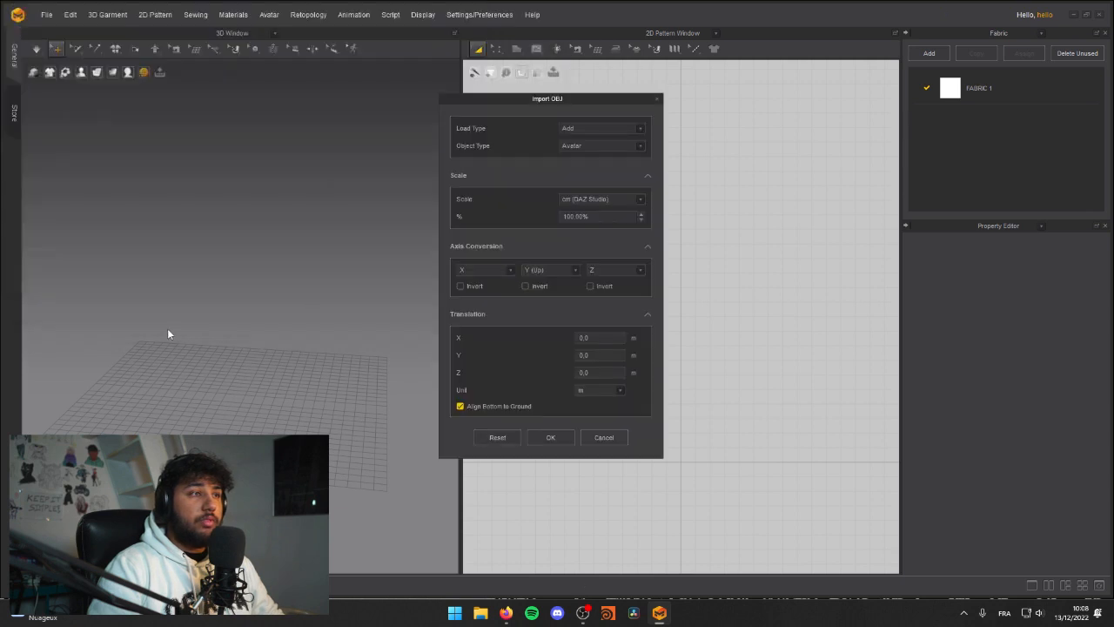
click(558, 438)
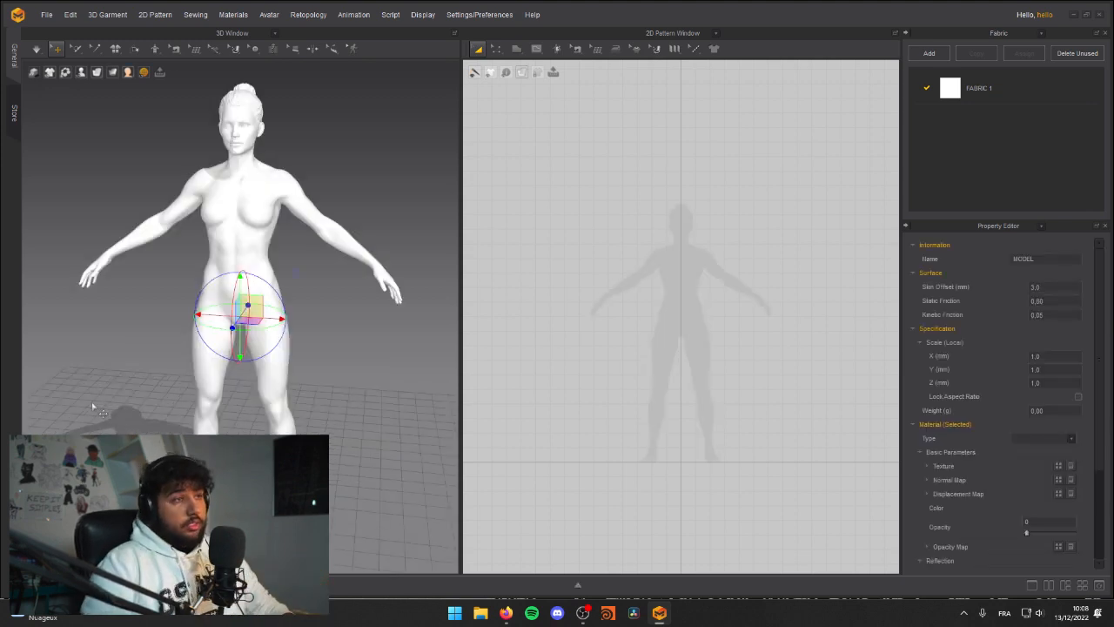
Step: Select the avatar's torso, arm, hip, leg, face and hair surfaces together in the 3D view
click(433, 348)
right_drag(433, 349, 269, 298)
scroll(266, 410, down, 5)
scroll(290, 309, up, 5)
scroll(291, 310, down, 6)
scroll(236, 316, up, 4)
click(242, 217)
shift+click(332, 266)
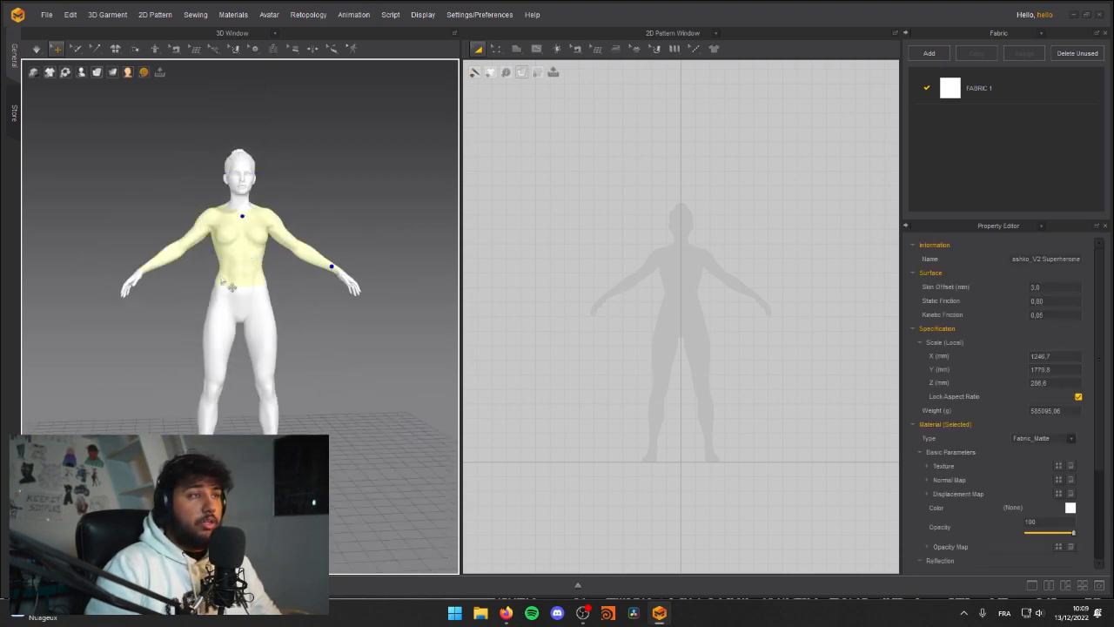
shift+click(136, 275)
shift+click(248, 308)
shift+click(263, 345)
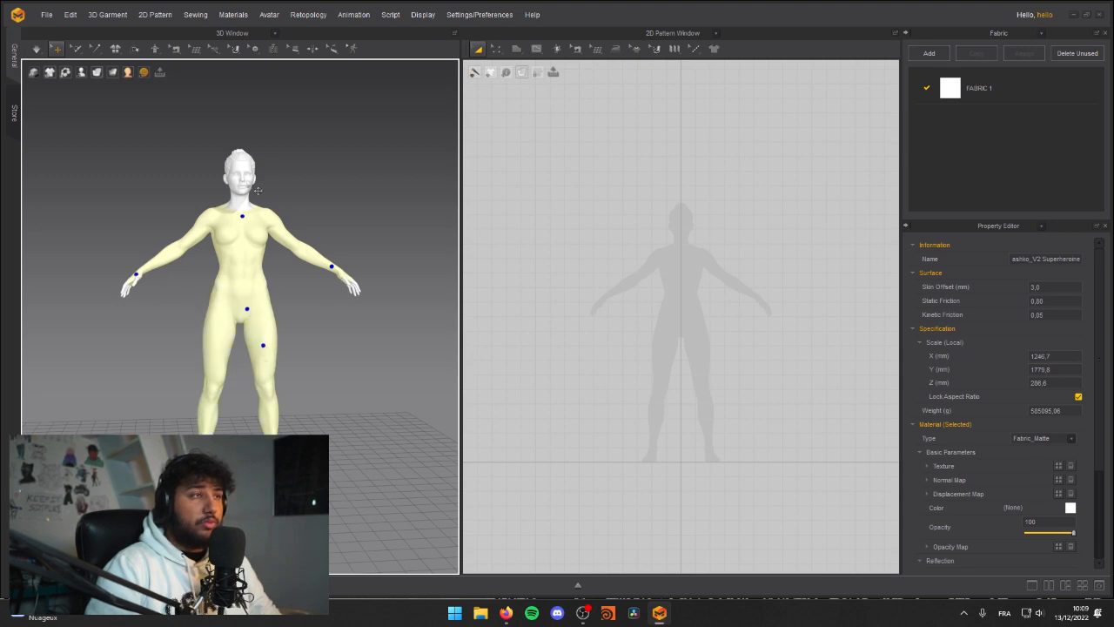
shift+click(243, 174)
shift+click(242, 164)
shift+click(247, 176)
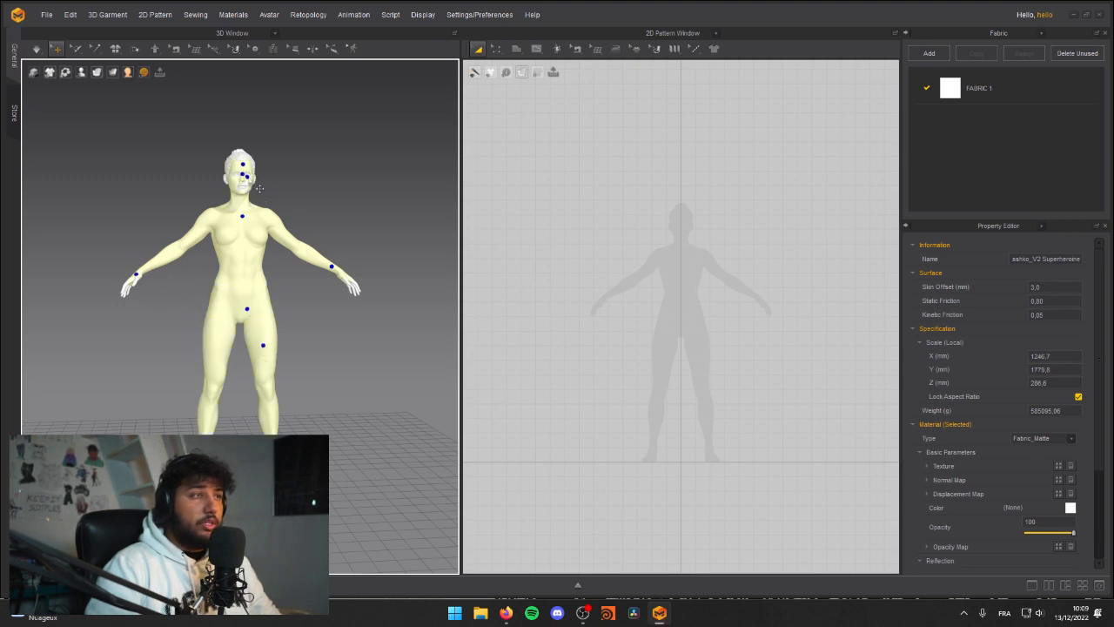
shift+click(243, 153)
Step: Add the remaining hand and finger surfaces of the avatar to the selection
right_drag(194, 188, 276, 200)
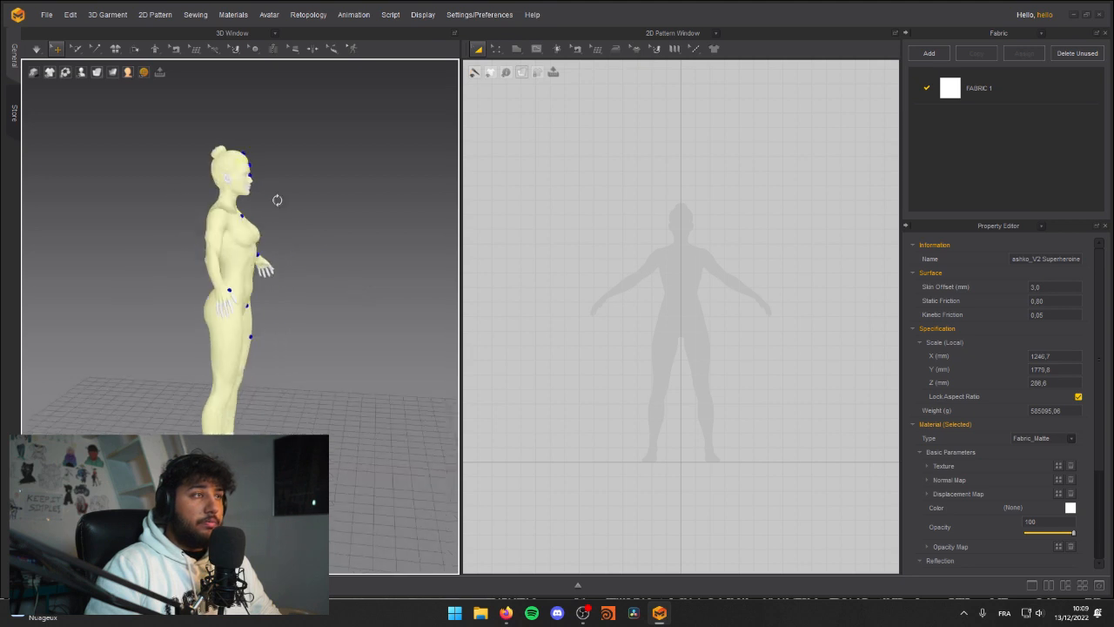
scroll(261, 248, up, 4)
middle_drag(261, 248, 286, 279)
scroll(285, 277, up, 4)
scroll(209, 254, down, 2)
shift+click(155, 216)
shift+click(169, 284)
right_drag(169, 282, 260, 233)
scroll(260, 234, down, 5)
middle_drag(352, 310, 226, 337)
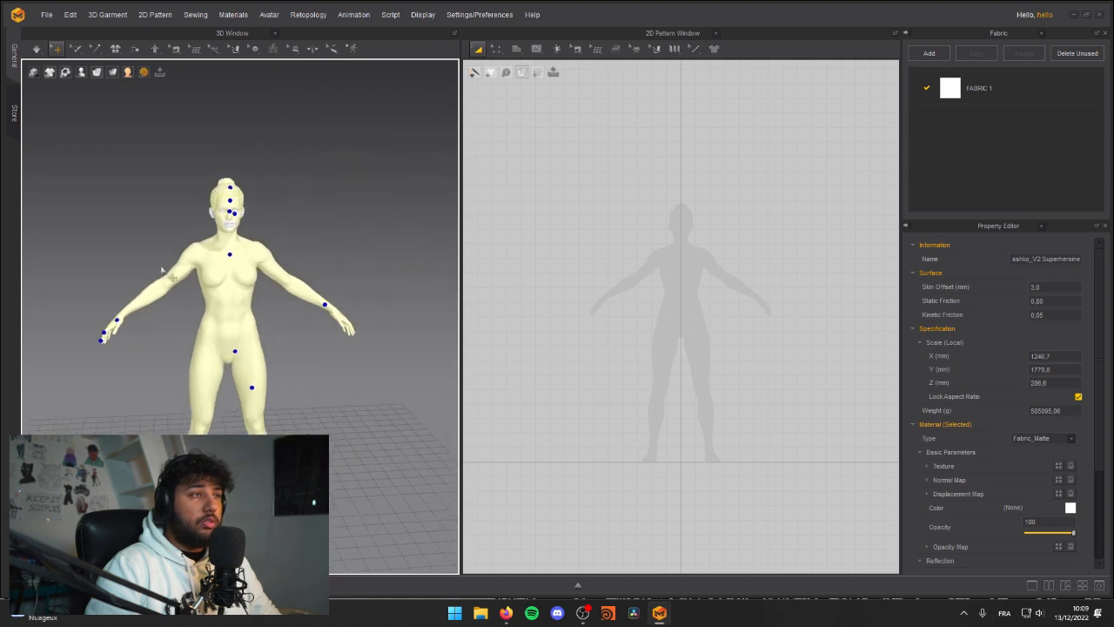
Step: Add the toe surfaces of the avatar's feet to the selection
middle_drag(313, 448, 363, 337)
scroll(363, 338, up, 5)
middle_drag(263, 385, 232, 312)
right_drag(232, 311, 294, 306)
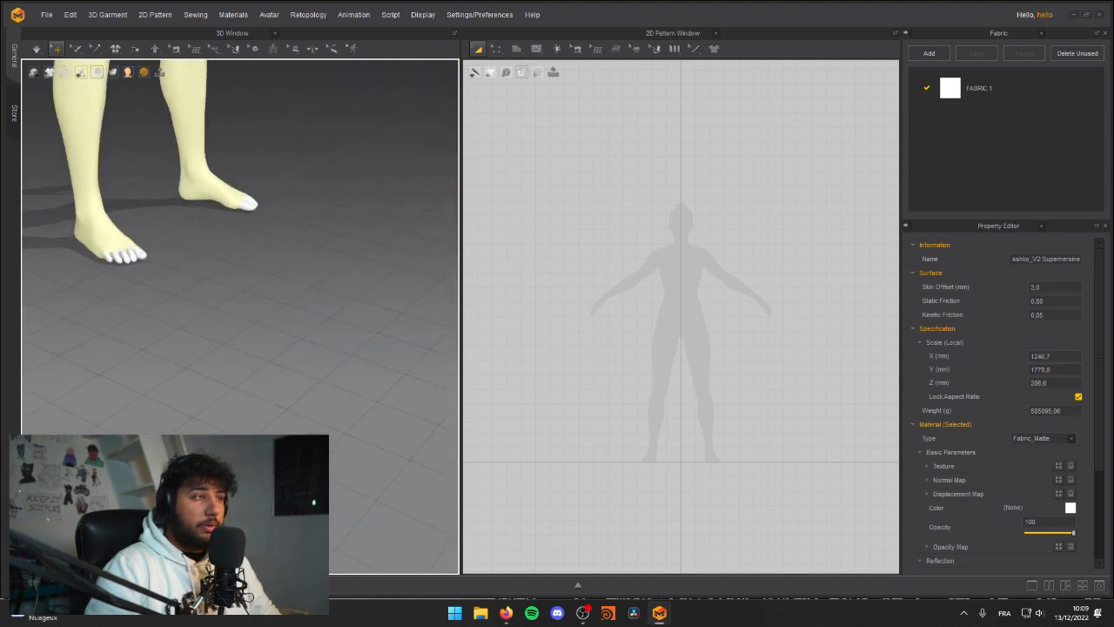
scroll(250, 252, up, 4)
middle_drag(250, 252, 214, 224)
middle_drag(390, 383, 345, 356)
click(316, 333)
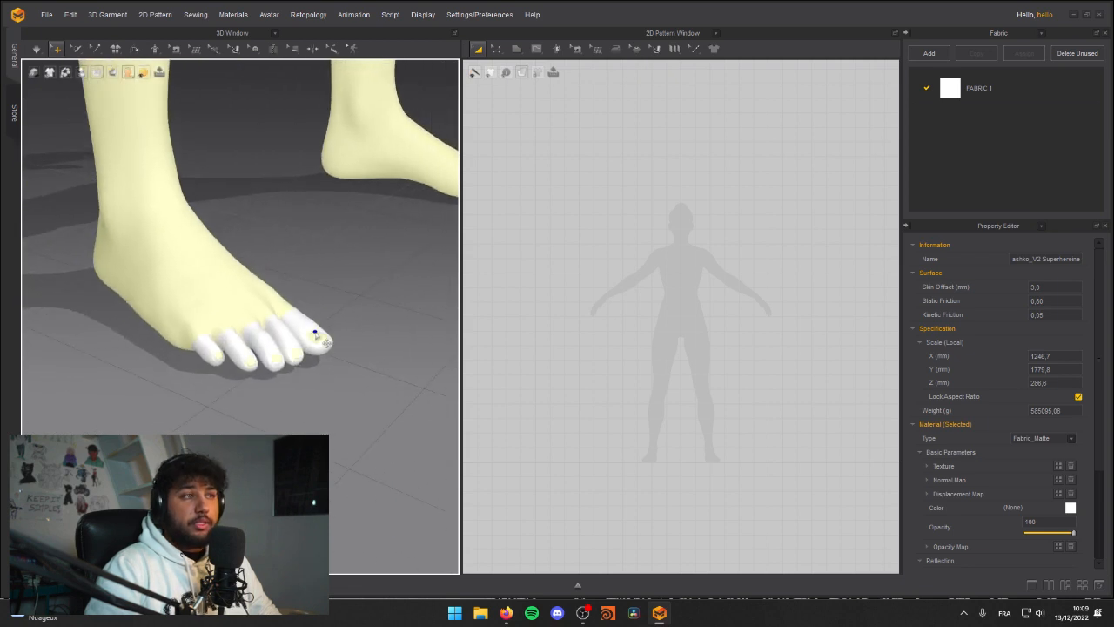
click(302, 323)
Step: Add the avatar's ear, lip and eyebrow surfaces to the selection
scroll(292, 155, down, 4)
middle_drag(299, 74, 298, 379)
middle_drag(253, 87, 226, 412)
middle_drag(274, 118, 214, 335)
click(161, 329)
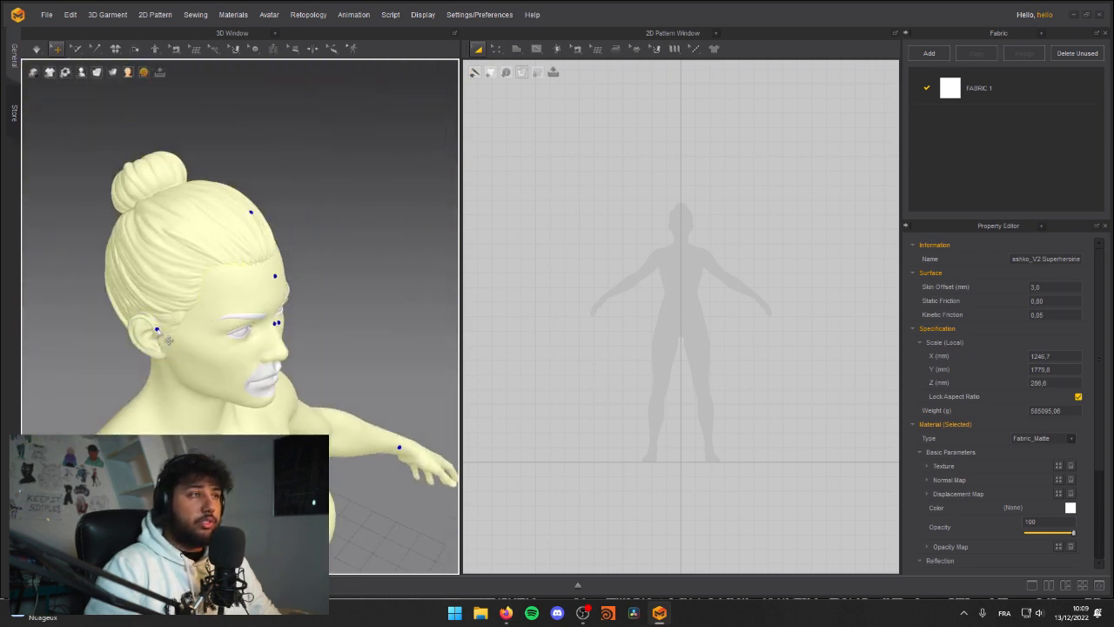
scroll(277, 341, up, 4)
right_drag(294, 330, 253, 338)
click(220, 380)
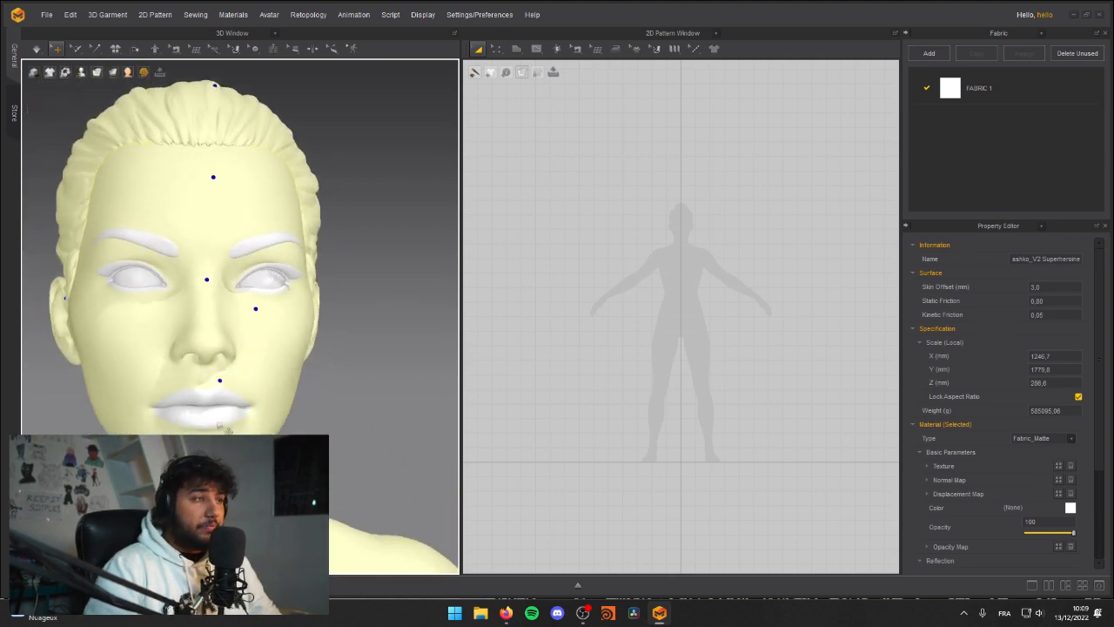
click(214, 399)
click(217, 419)
click(264, 243)
Step: Add the eyeball, eyelid and eyelash surfaces around the avatar's eye to the selection
scroll(290, 296, up, 5)
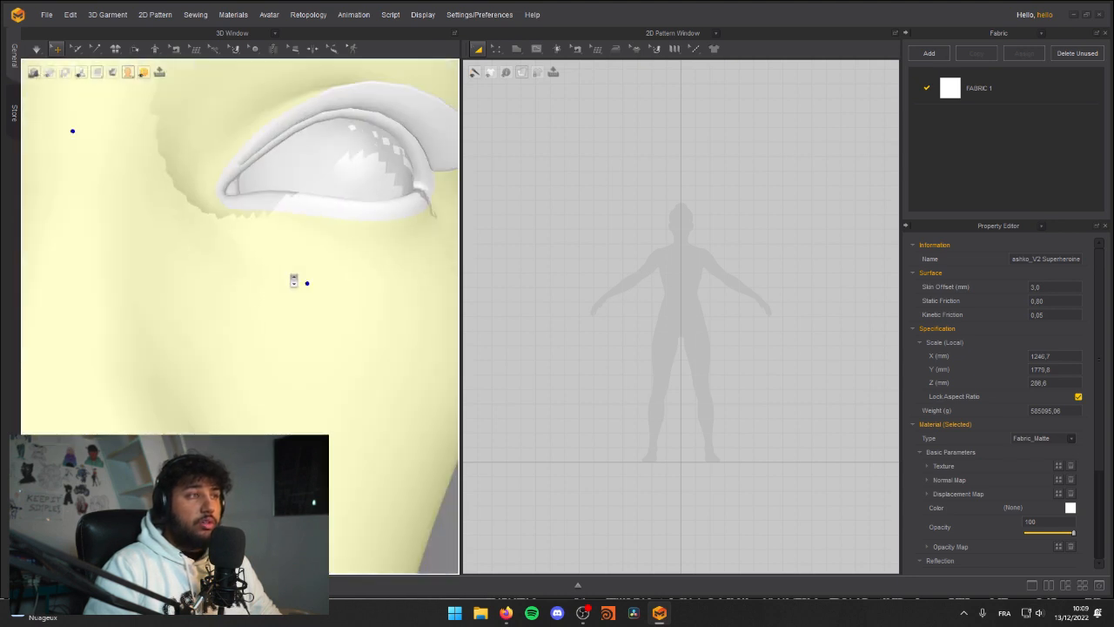
click(352, 220)
click(233, 205)
click(268, 154)
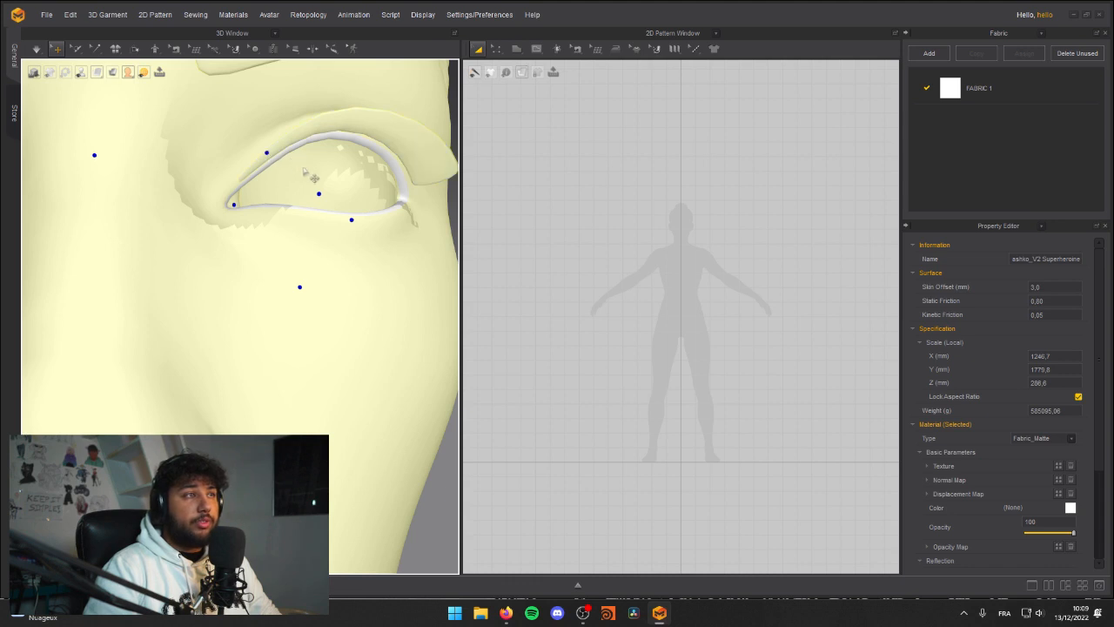
right_drag(304, 170, 274, 162)
scroll(313, 196, down, 5)
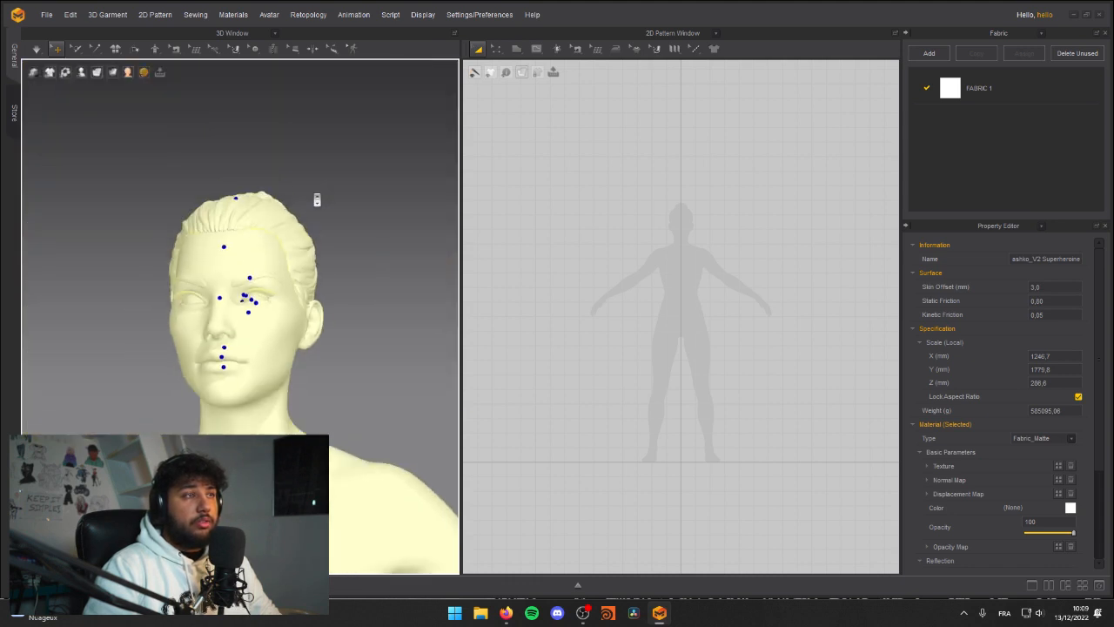
Step: Inspect the avatar's head and full body for surfaces missing from the selection
scroll(357, 199, up, 3)
right_drag(290, 260, 252, 229)
scroll(164, 256, down, 6)
scroll(177, 266, up, 2)
right_drag(177, 266, 308, 350)
scroll(308, 350, down, 6)
middle_drag(245, 402, 211, 312)
scroll(246, 348, up, 2)
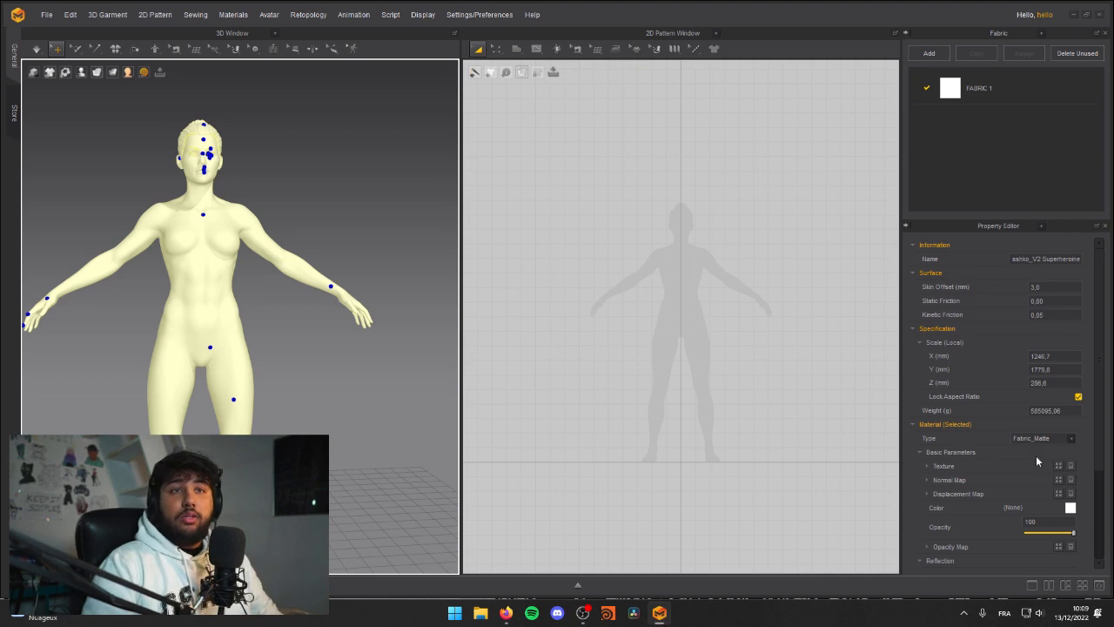
Step: Set the selected avatar material colour to mid grey, RGB 108, 108, 108, and clear the selection
click(1069, 508)
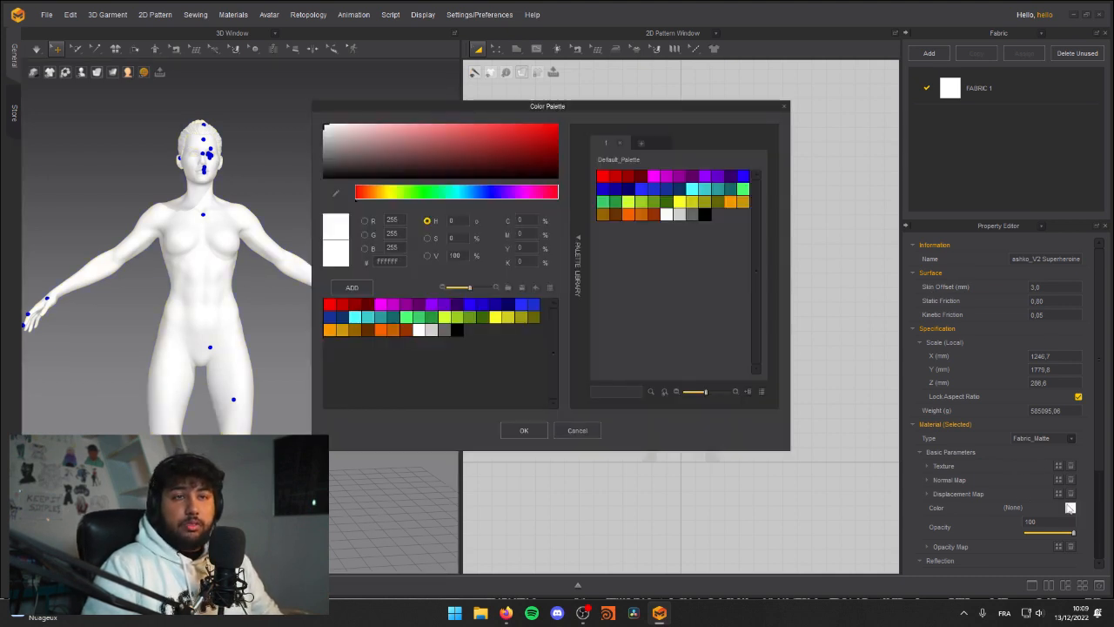
click(577, 430)
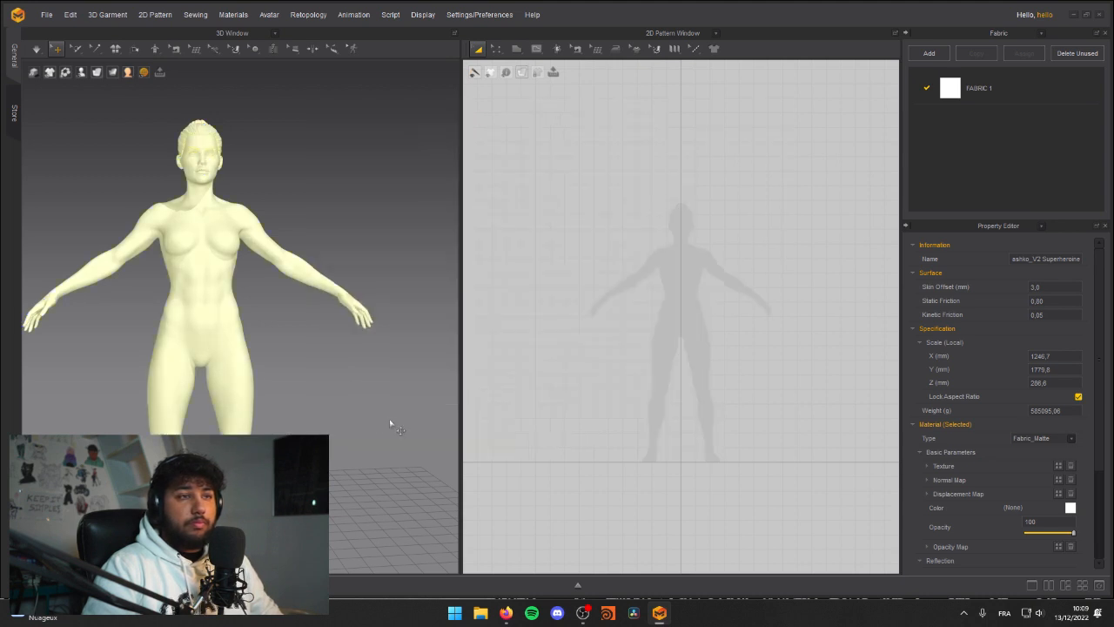
click(1071, 507)
drag(361, 140, 272, 155)
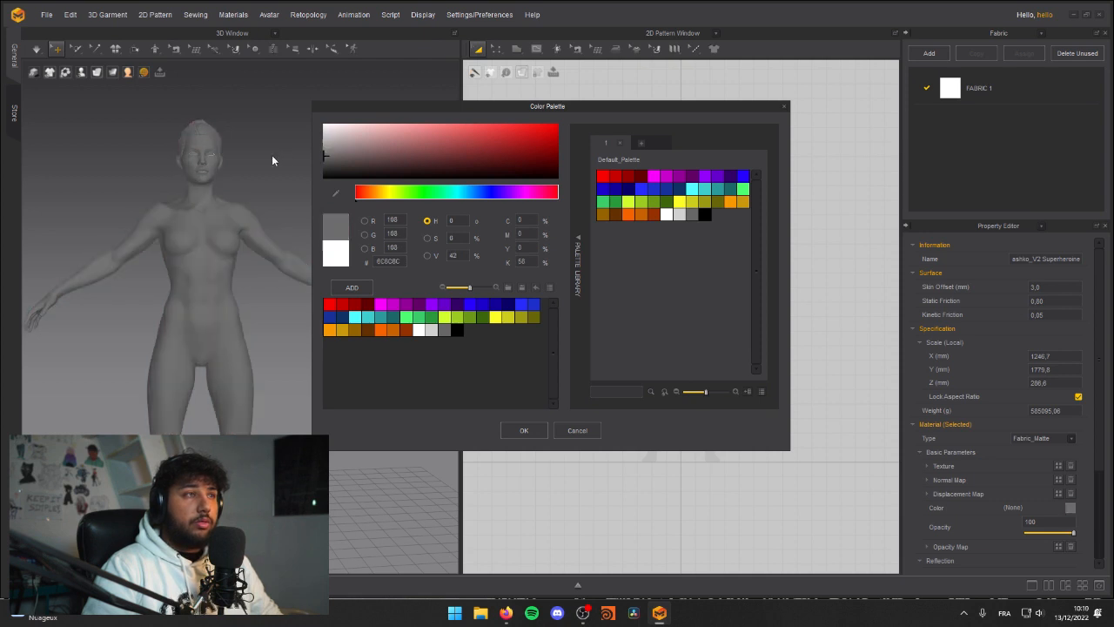
click(513, 429)
click(345, 386)
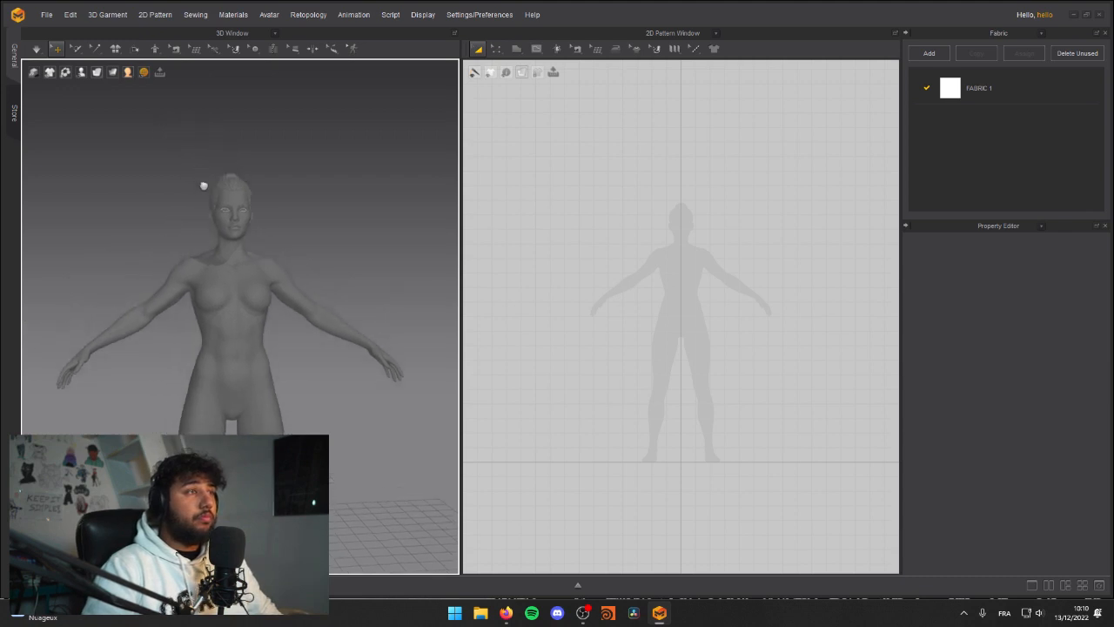
Step: Set the selected avatar material colour to light grey, RGB 172, 172, 172
scroll(319, 179, up, 3)
scroll(249, 235, down, 2)
scroll(386, 171, up, 5)
scroll(386, 172, down, 5)
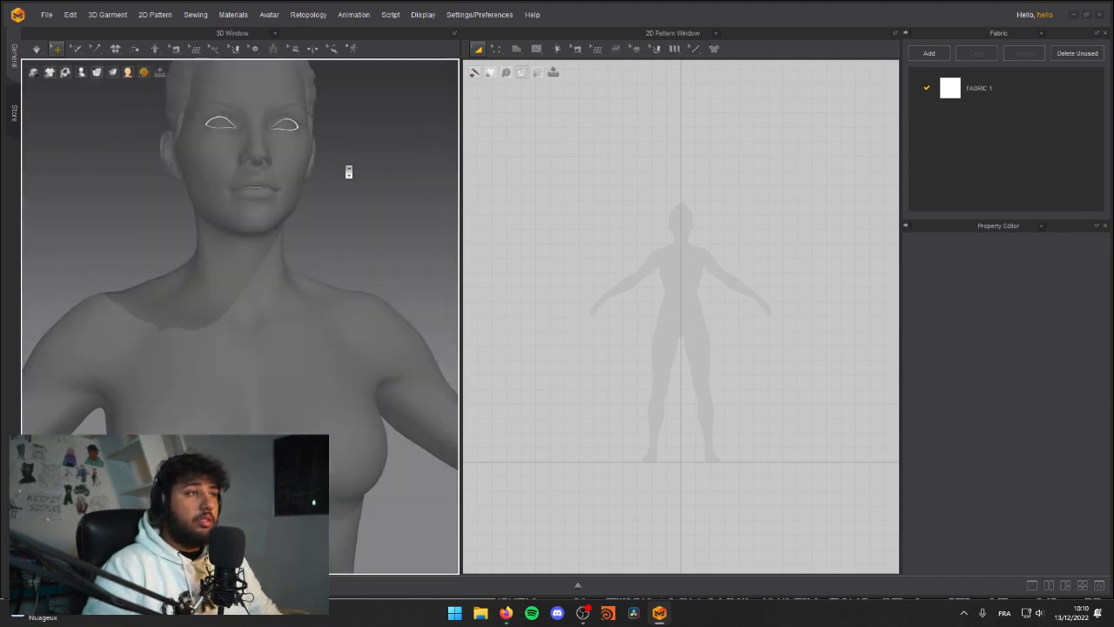
click(336, 288)
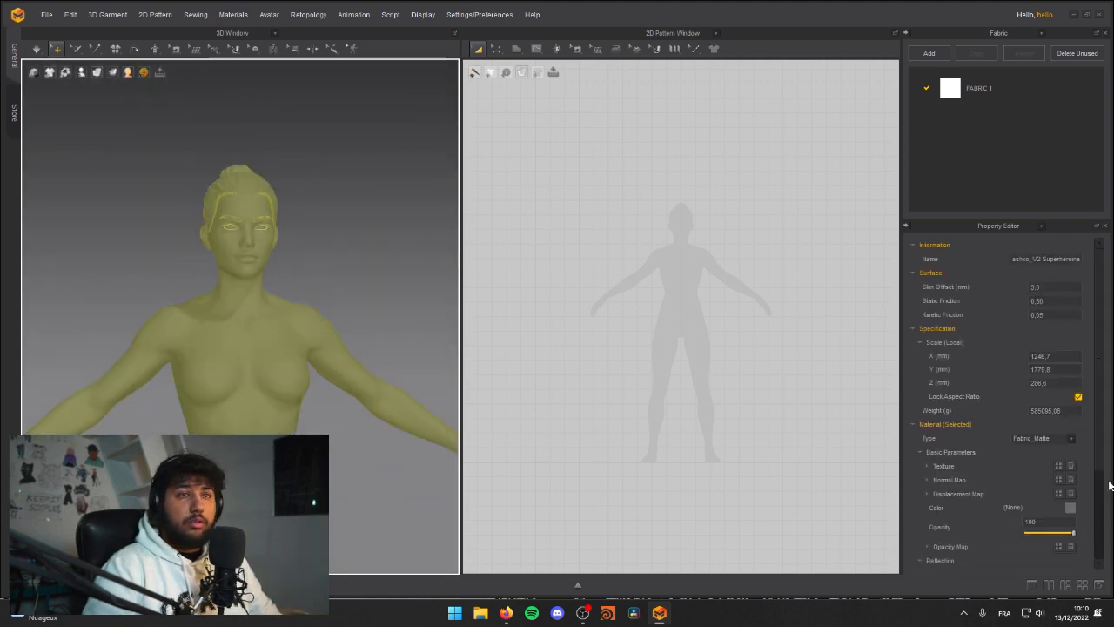
click(1070, 507)
drag(380, 144, 266, 141)
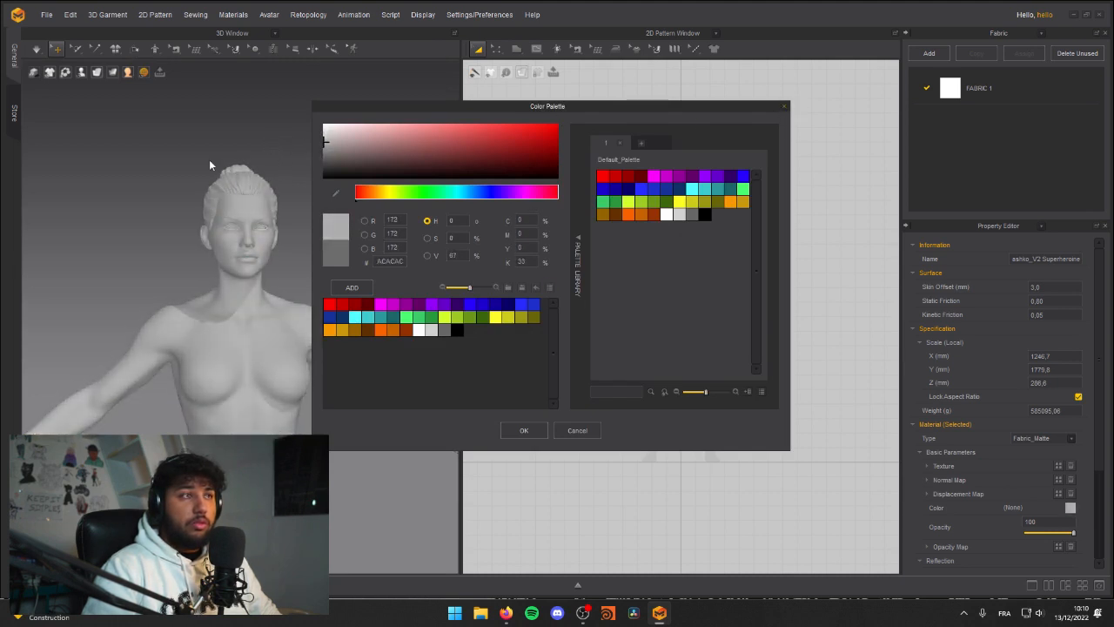
click(524, 430)
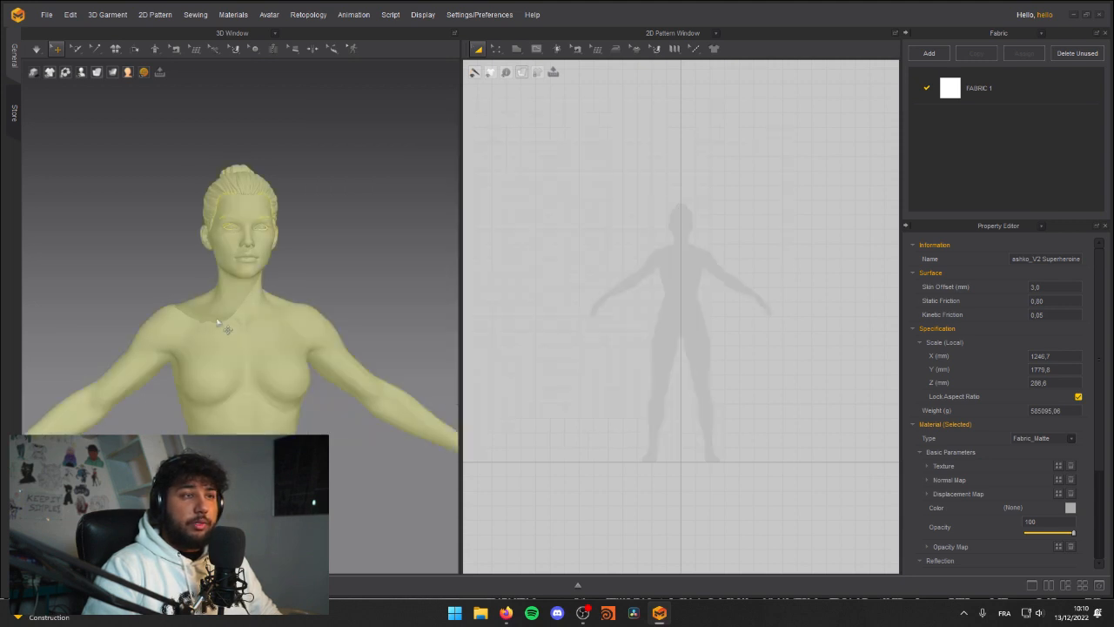
Step: Add the unselected rim surfaces around the avatar's eyes to the material selection
scroll(271, 212, up, 5)
scroll(218, 142, down, 3)
scroll(261, 166, up, 4)
scroll(307, 160, down, 2)
middle_drag(281, 162, 206, 233)
scroll(188, 186, up, 4)
scroll(192, 185, down, 3)
scroll(171, 182, up, 2)
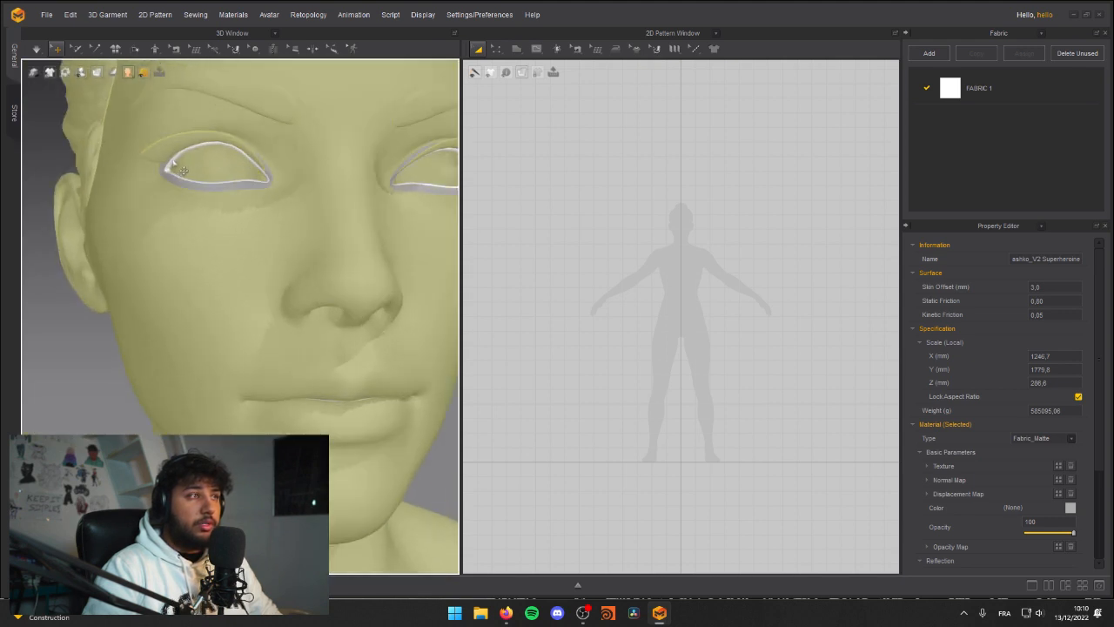
scroll(178, 157, up, 3)
scroll(182, 149, down, 2)
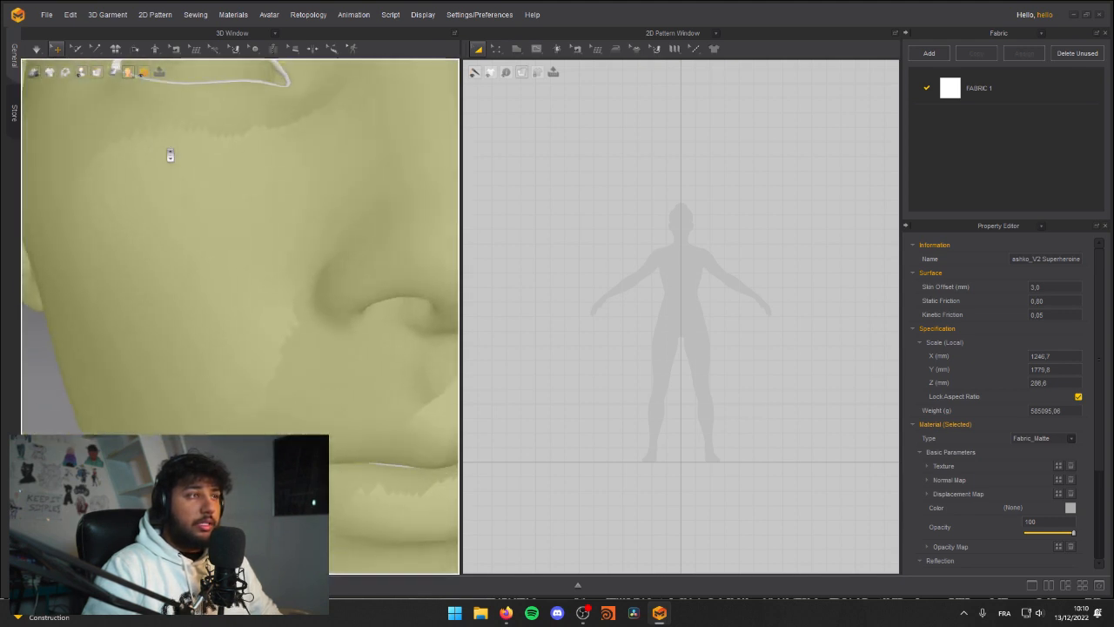
scroll(174, 144, up, 2)
scroll(185, 127, down, 4)
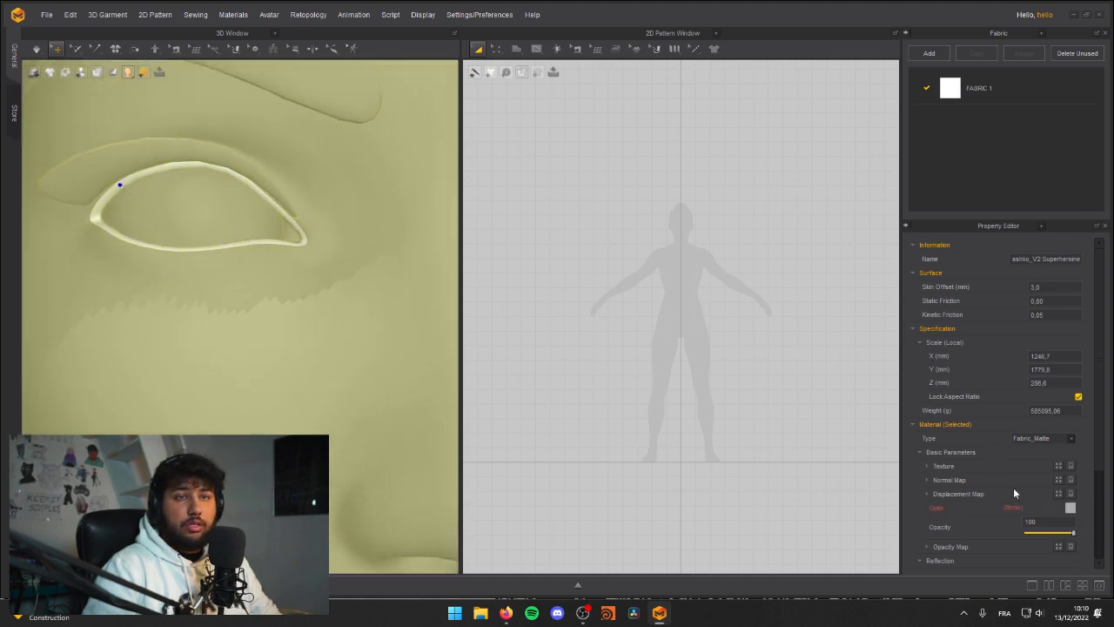
click(1069, 508)
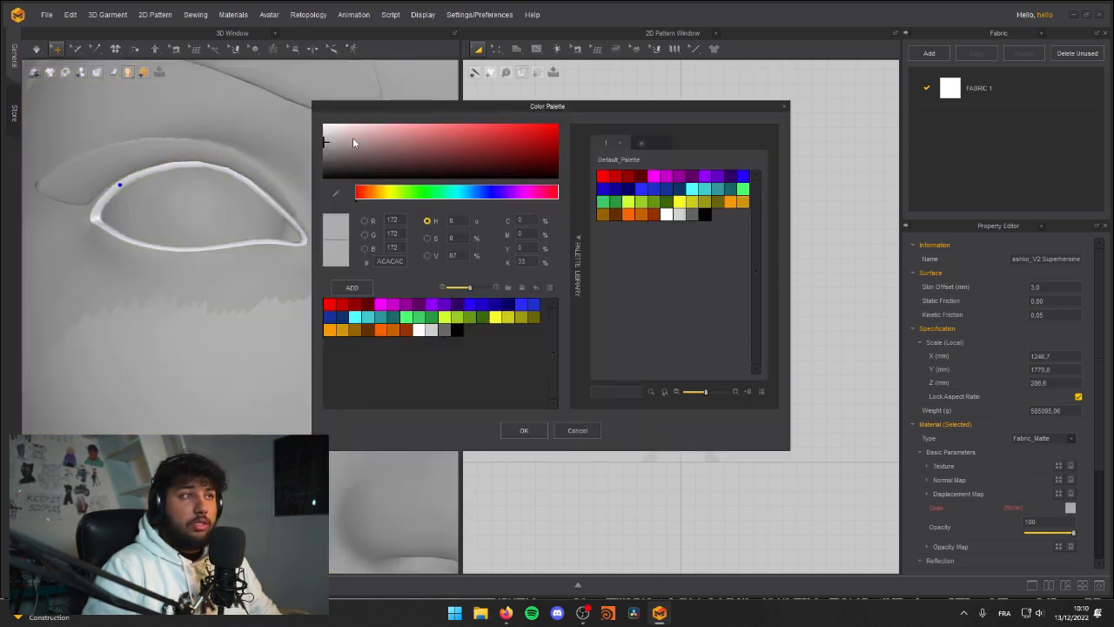
drag(265, 132, 250, 144)
click(782, 108)
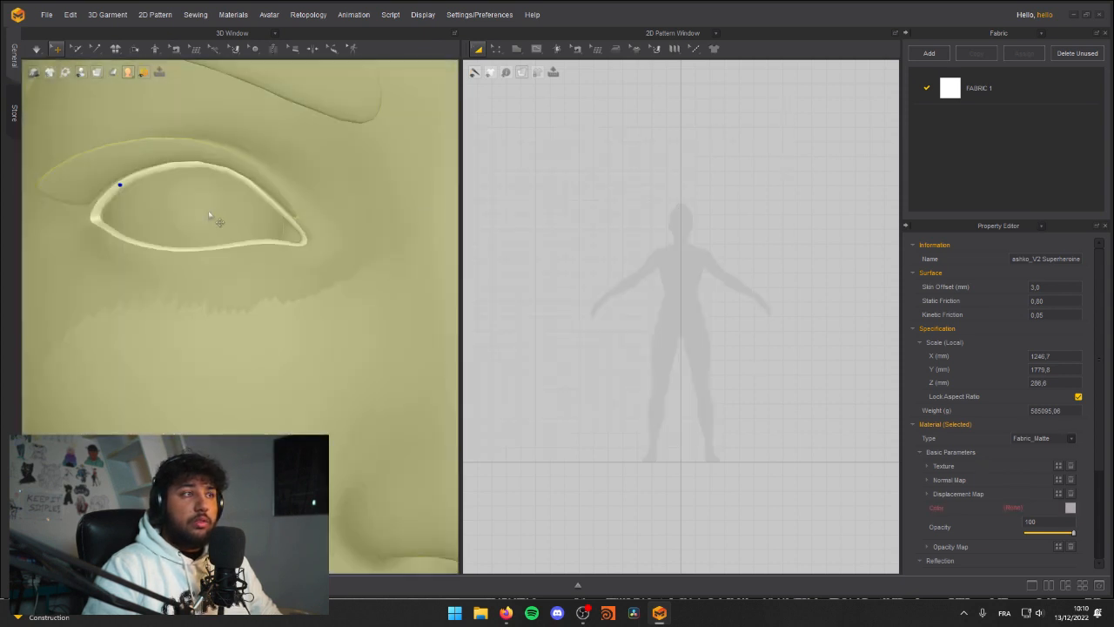
scroll(180, 219, down, 10)
click(194, 321)
Step: Select the avatar's lower eyelid rims together with all its other surfaces, including face, hair and eyes
scroll(285, 300, up, 3)
scroll(285, 301, up, 6)
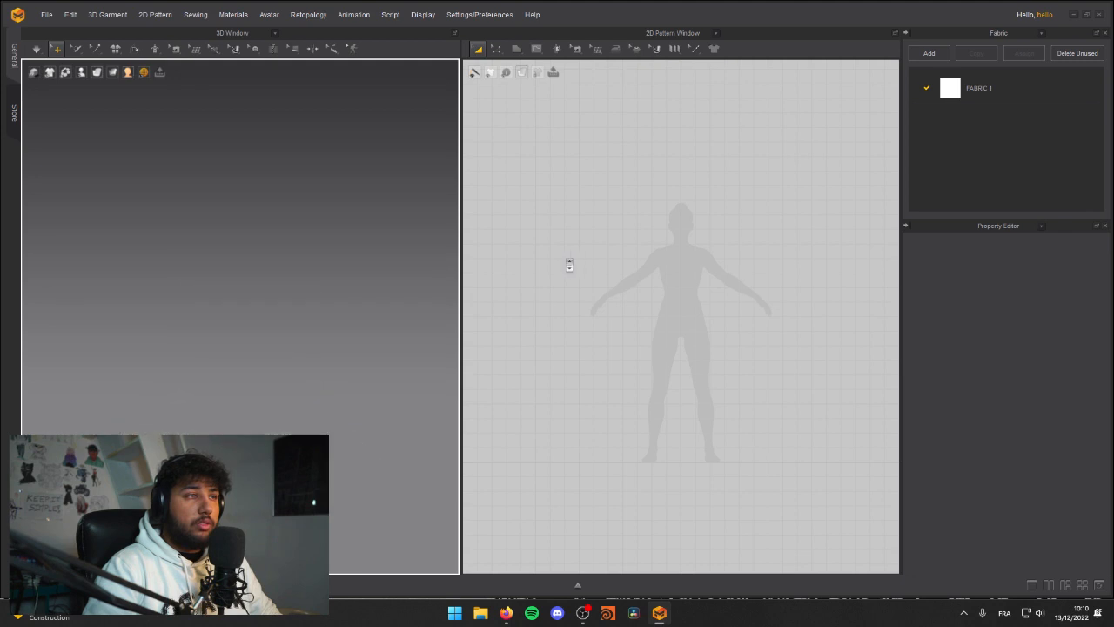
click(344, 231)
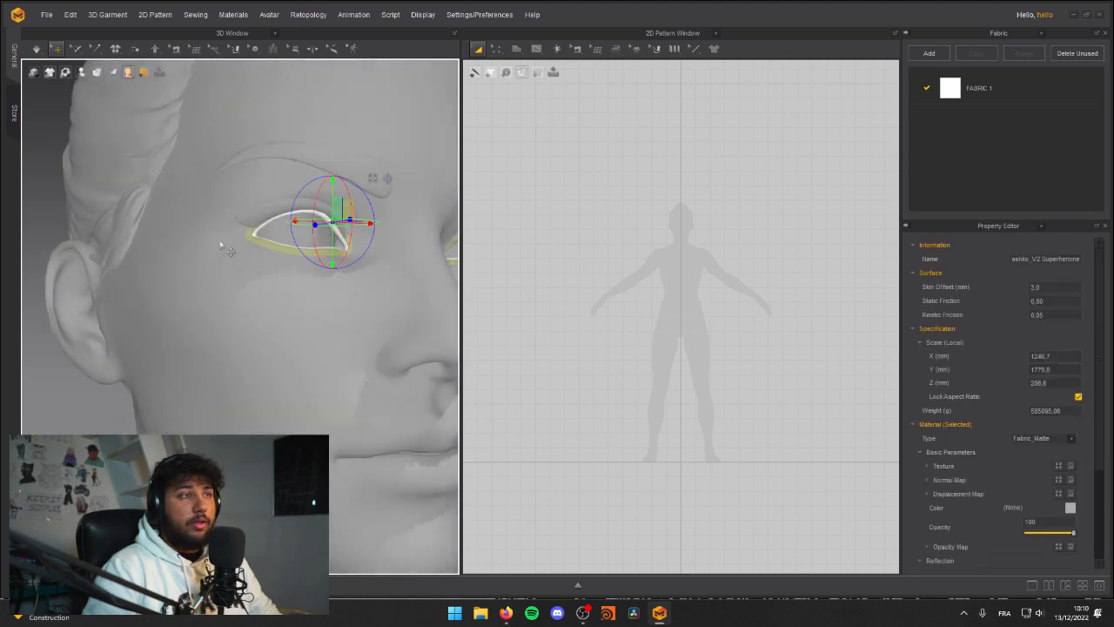
click(83, 261)
click(225, 296)
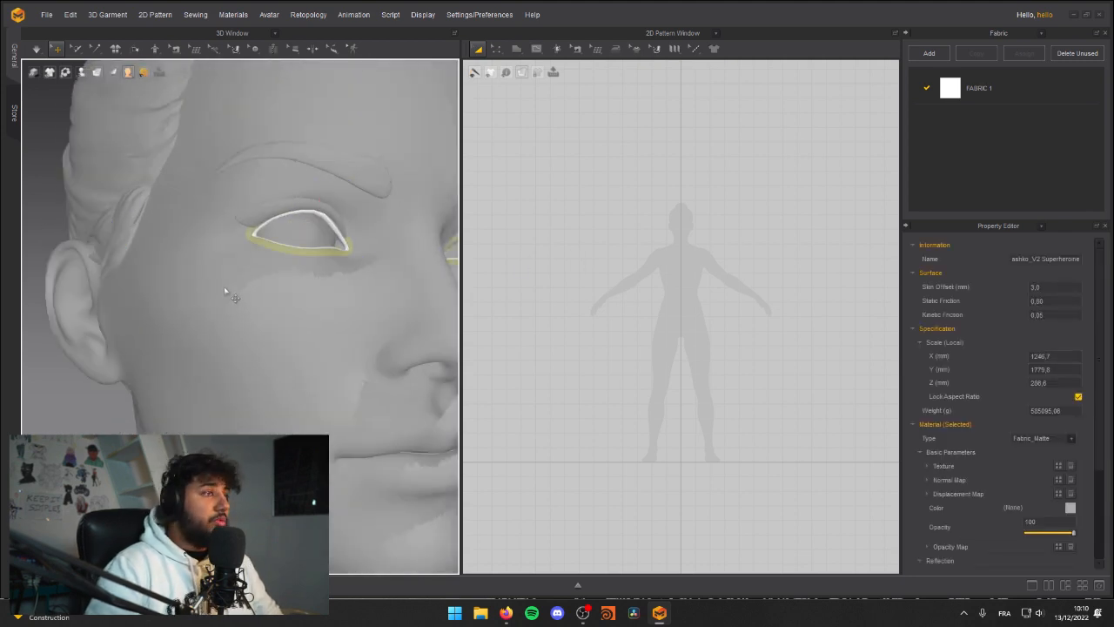
click(323, 255)
click(324, 256)
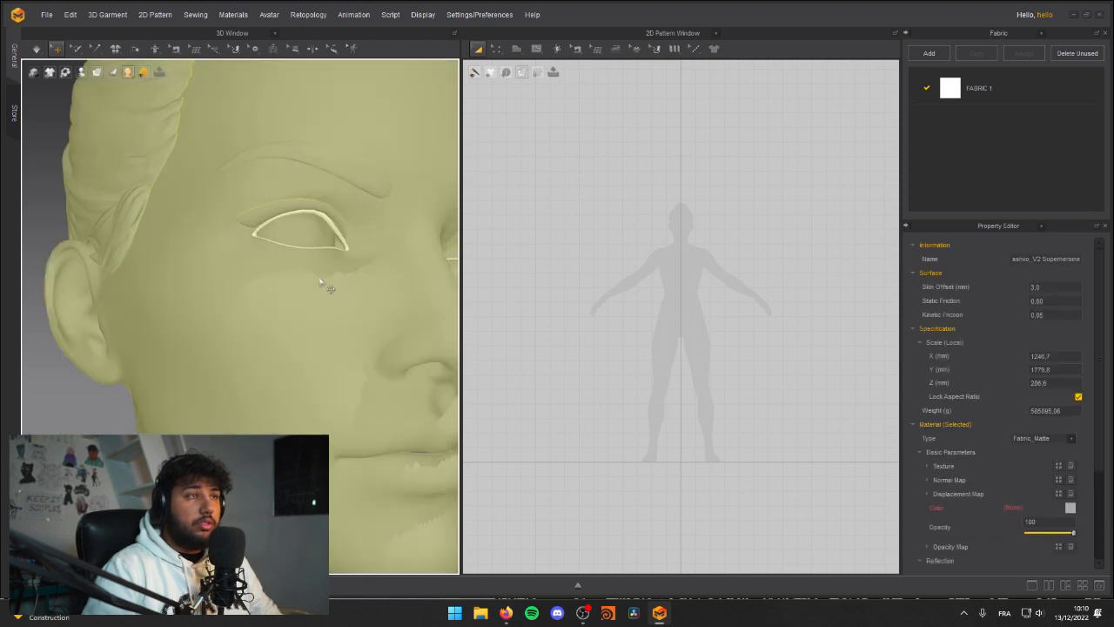
Step: Apply one light grey colour to all selected avatar surfaces and clear the selection
click(1070, 508)
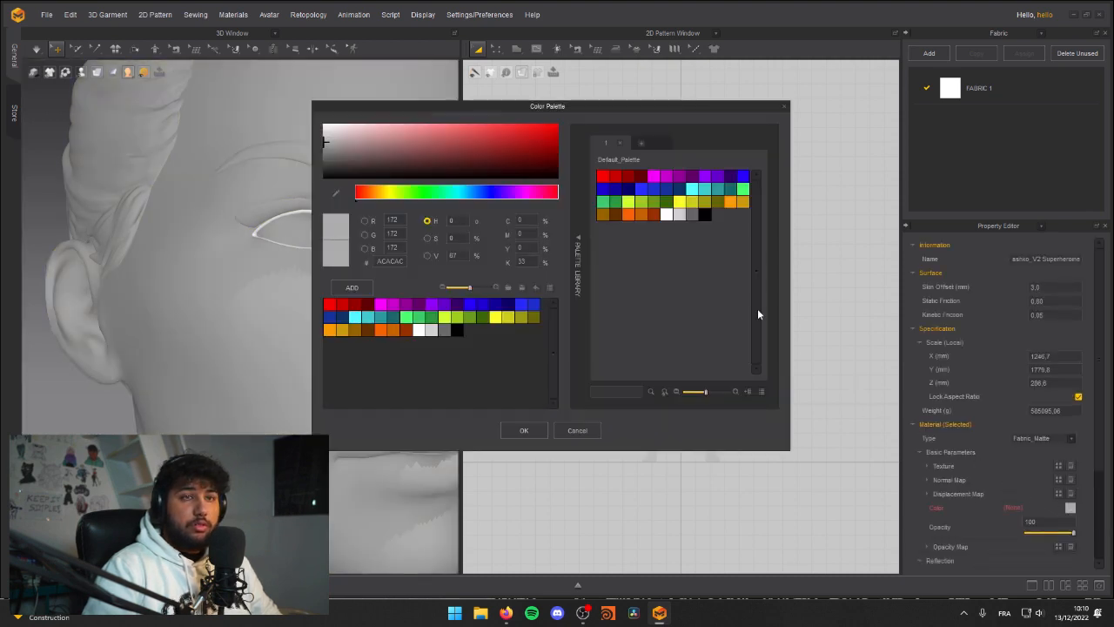
drag(361, 147, 226, 168)
click(524, 430)
scroll(99, 293, down, 5)
click(199, 420)
Step: Inspect the recoloured avatar's full body from the front and at an angle
scroll(127, 296, down, 5)
right_drag(178, 317, 259, 324)
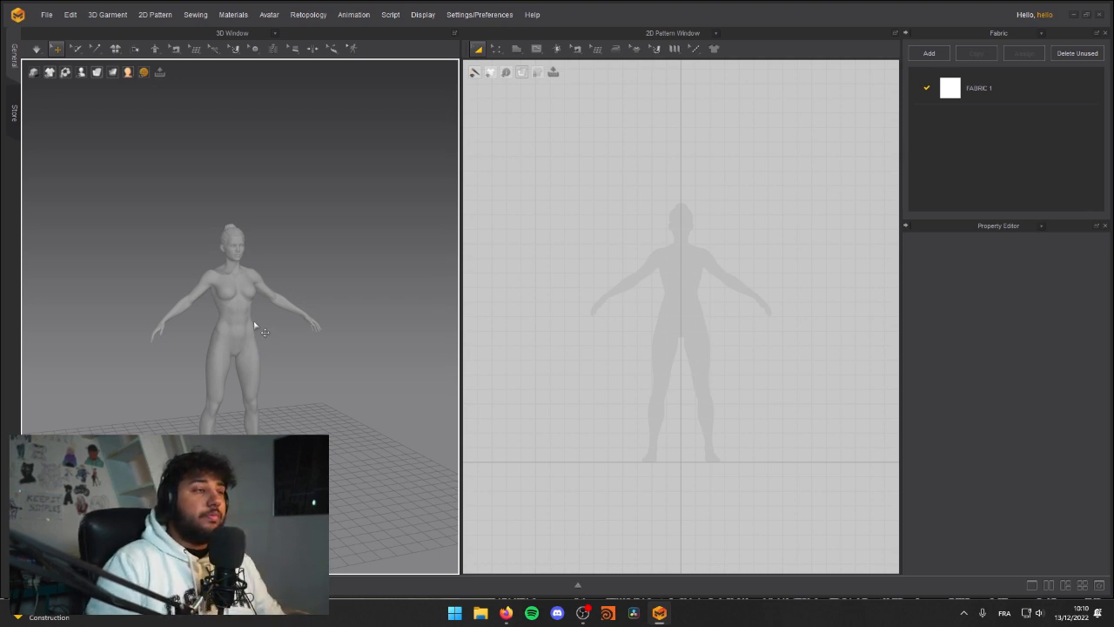
right_drag(228, 354, 180, 340)
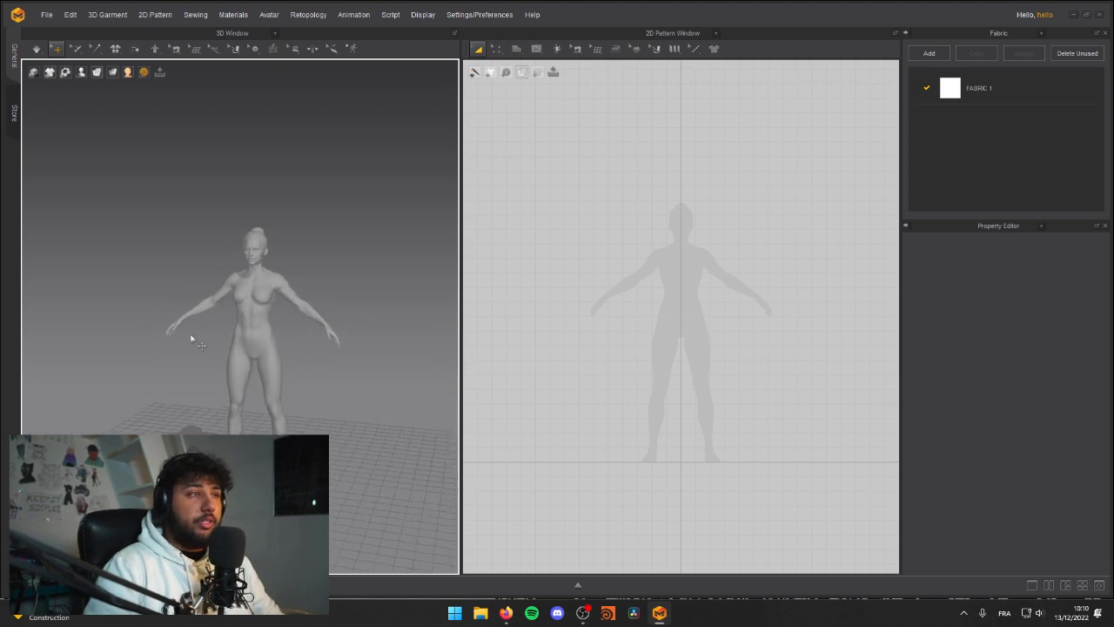
scroll(292, 364, up, 5)
scroll(263, 365, down, 2)
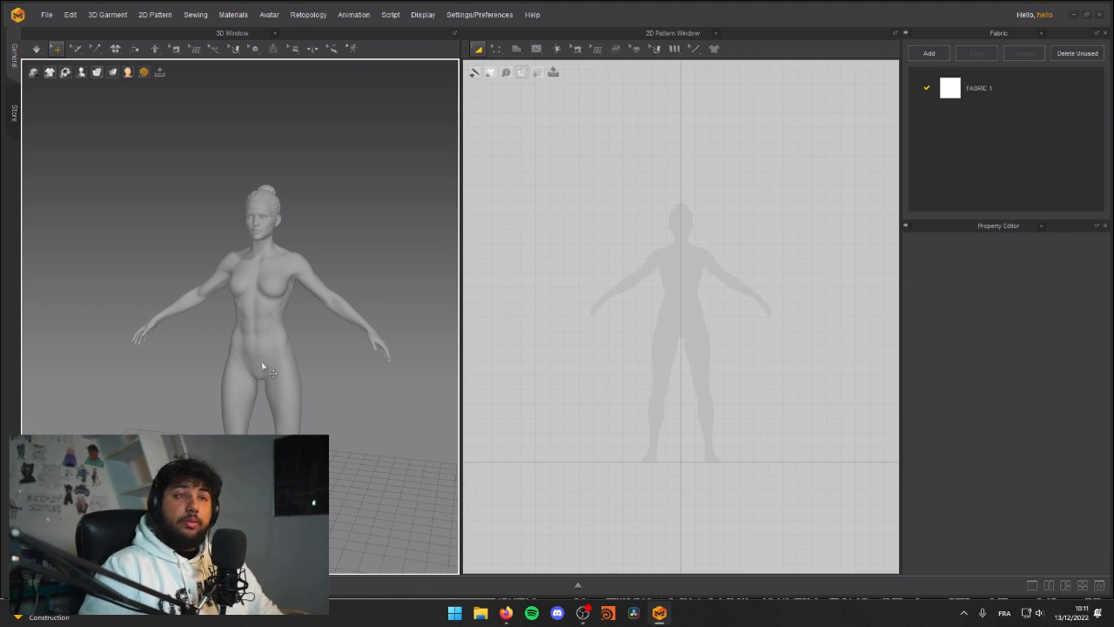
middle_drag(315, 376, 277, 329)
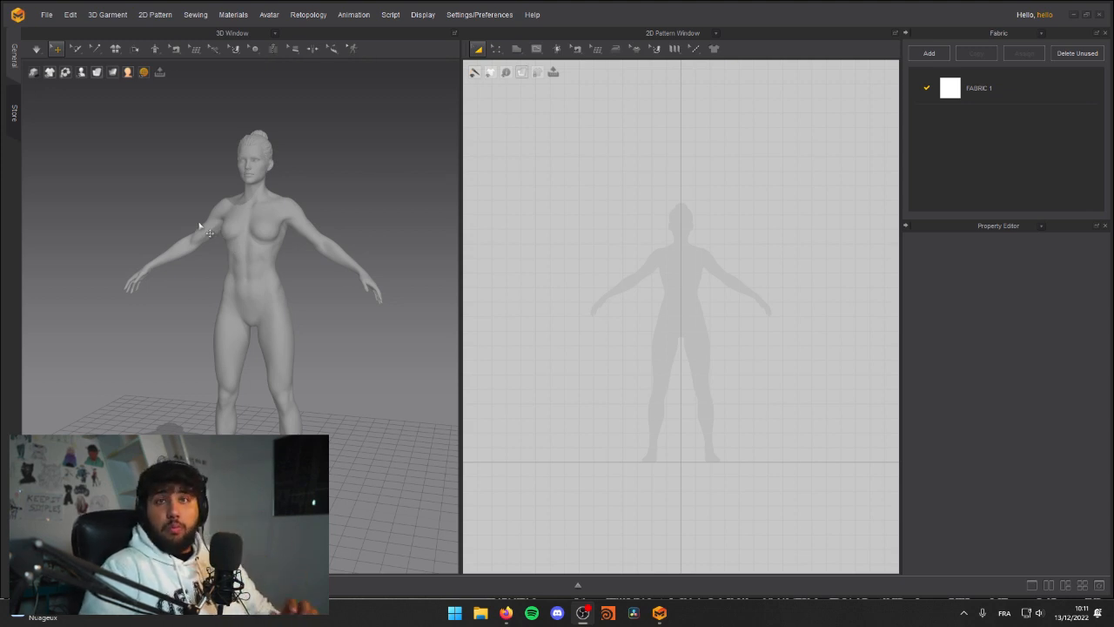
right_drag(288, 376, 306, 329)
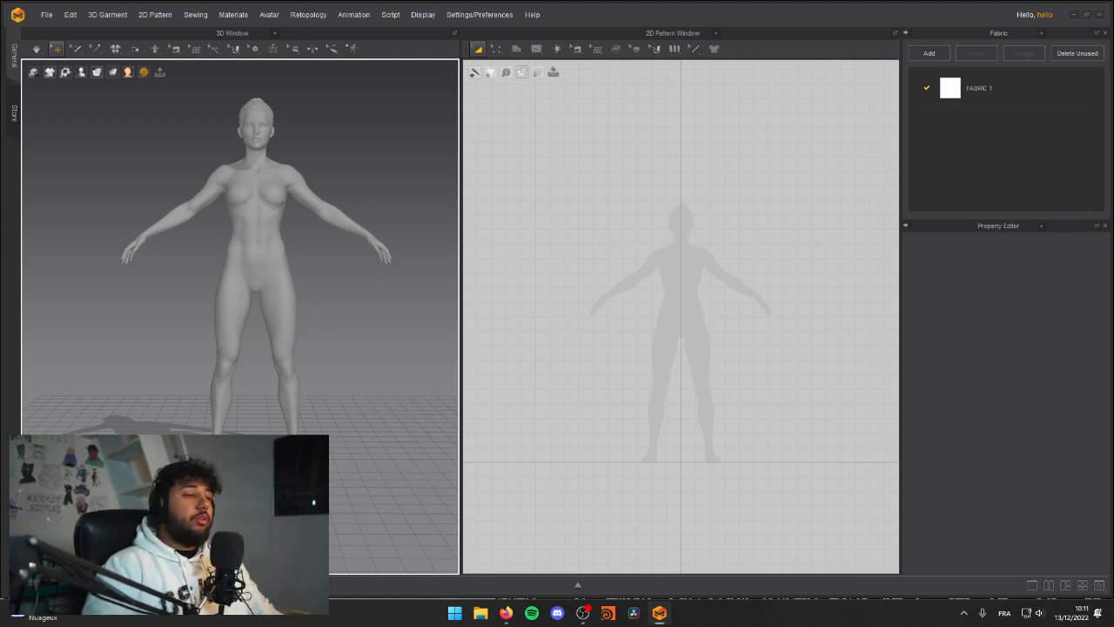
middle_drag(299, 183, 294, 241)
right_drag(294, 241, 248, 248)
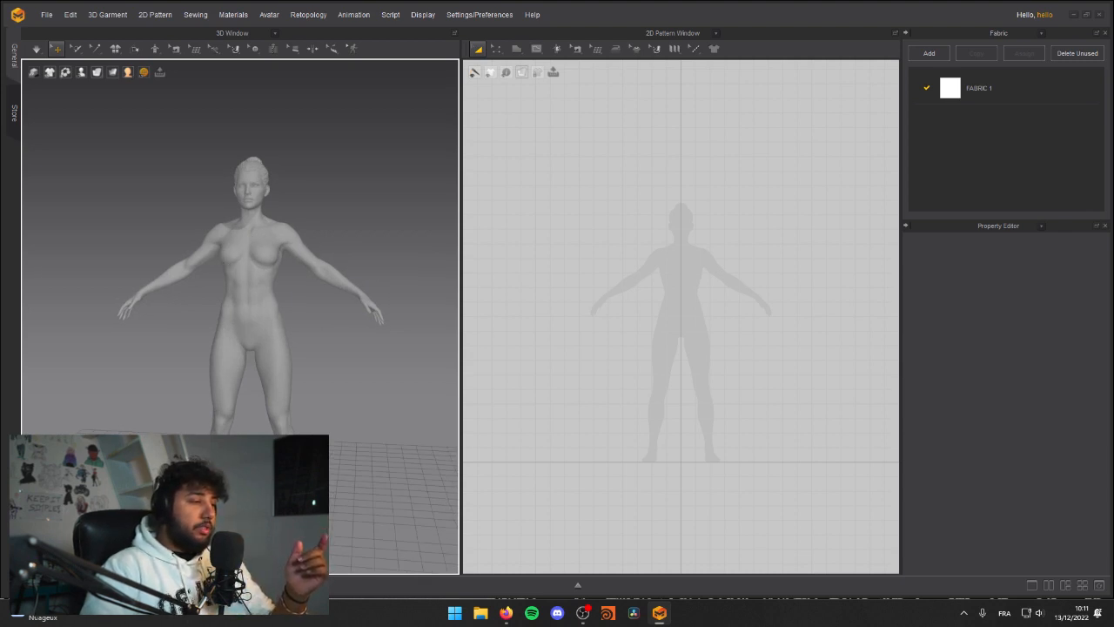
Step: Start a polygon pattern over the avatar silhouette with a shoulder edge about 135 mm and a neckline edge about 142 mm ending on the centre line
click(516, 49)
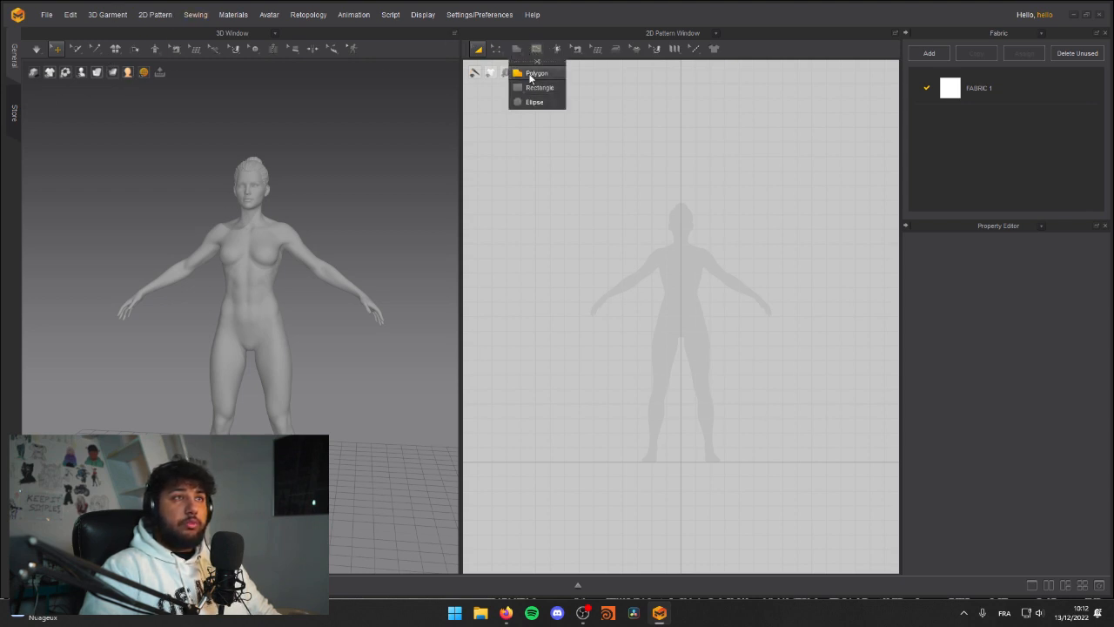
click(530, 74)
scroll(597, 319, up, 5)
scroll(600, 263, up, 4)
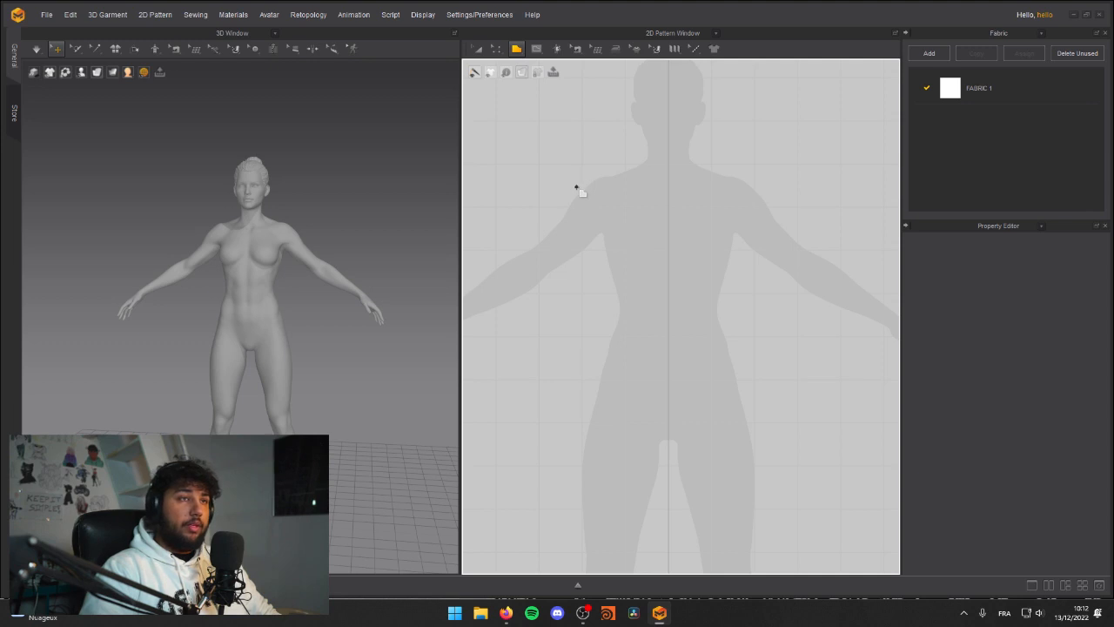
click(576, 187)
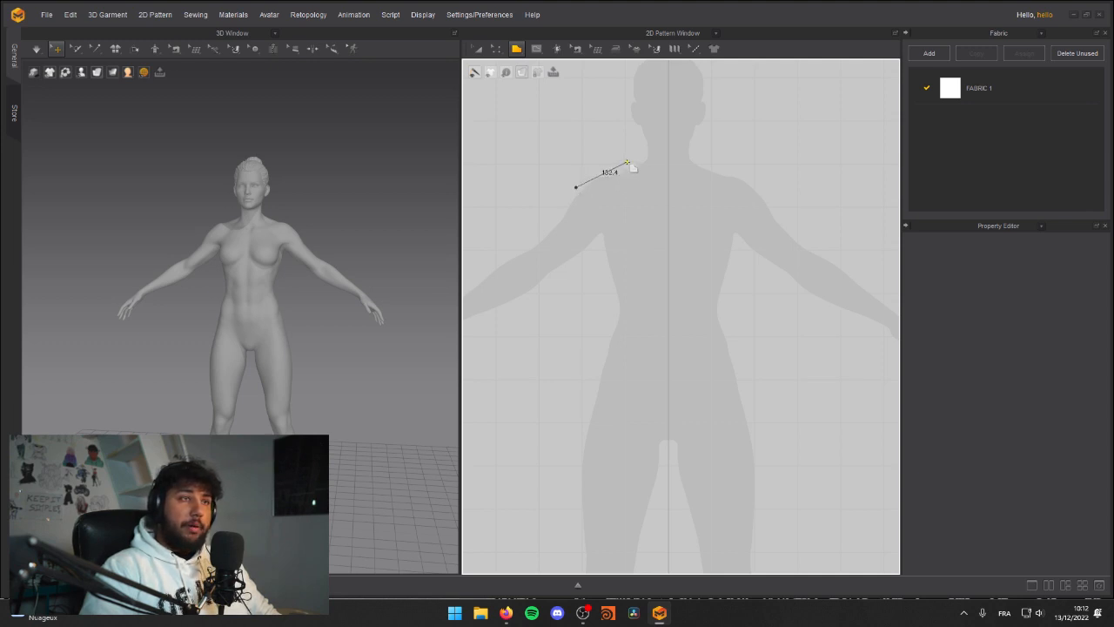
click(626, 160)
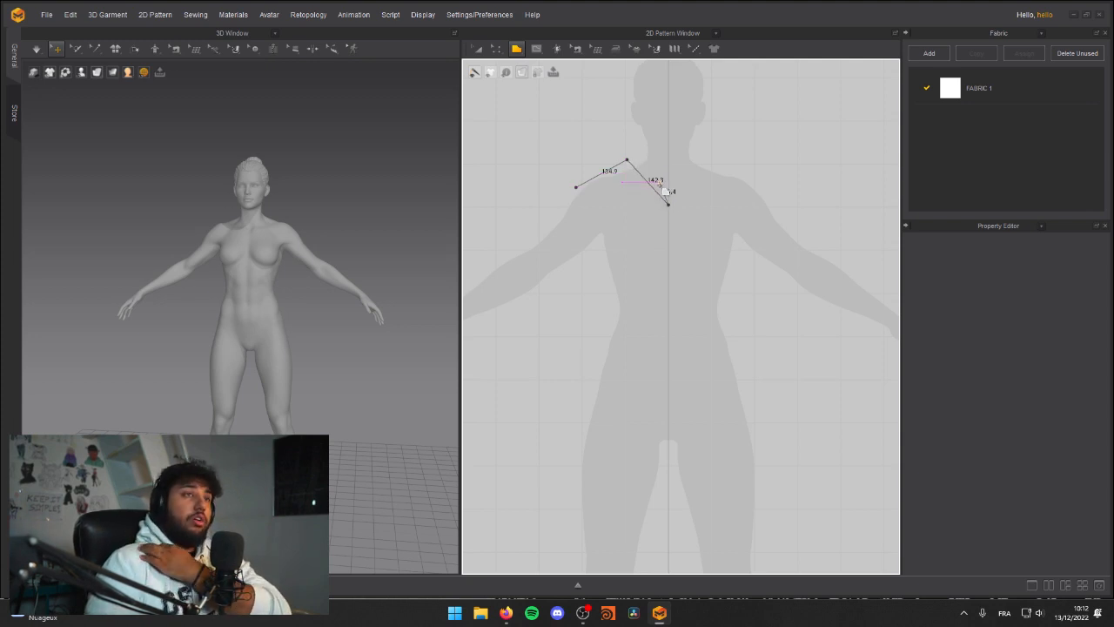
click(668, 205)
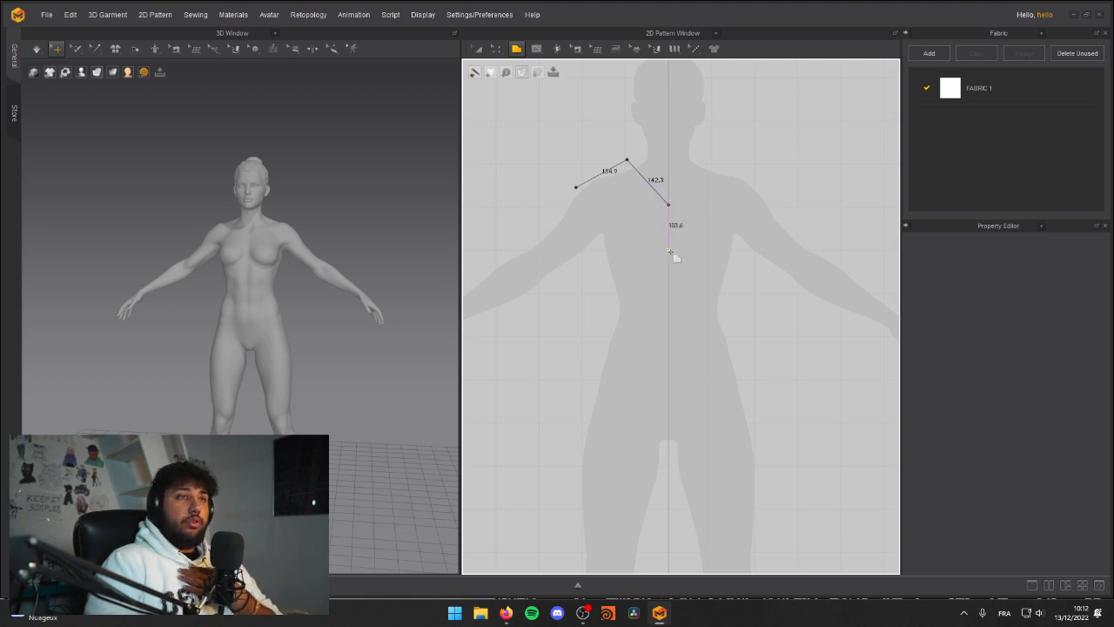
Step: Close the half-shirt polygon with edges about 310 mm down the centre, 163 mm hem, 191 mm side, 55 mm underarm and 179 mm sleeve opening
click(669, 338)
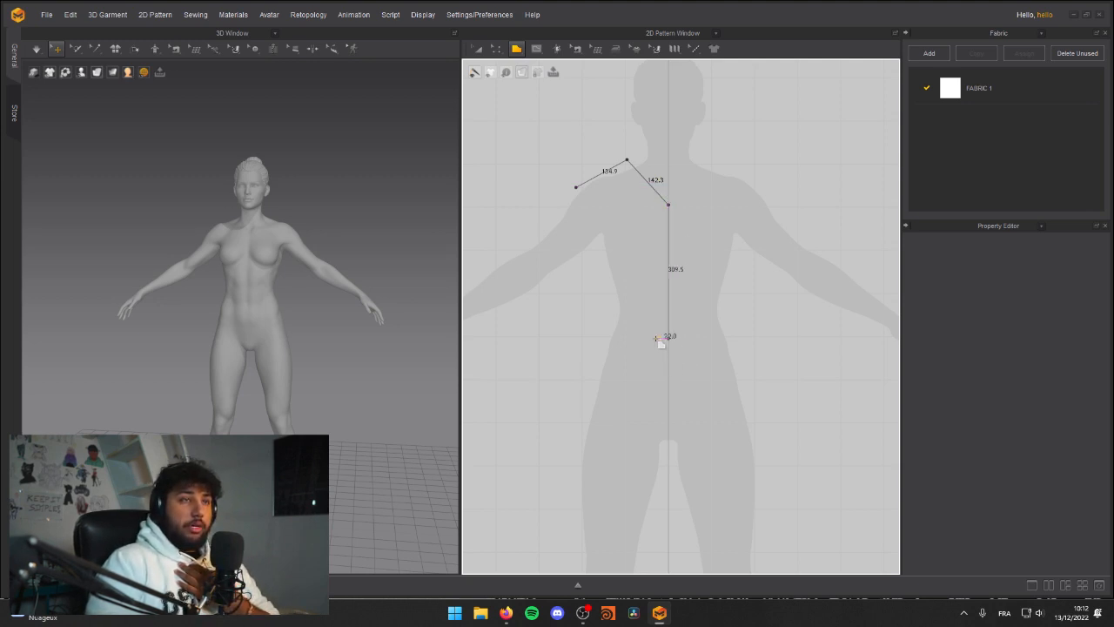
click(598, 338)
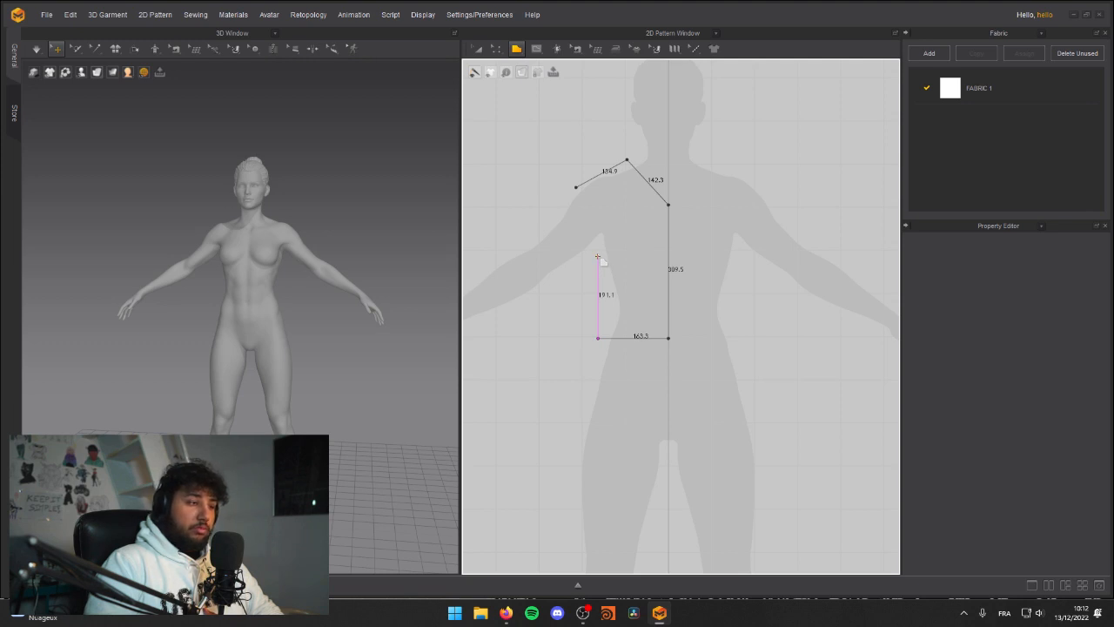
click(598, 257)
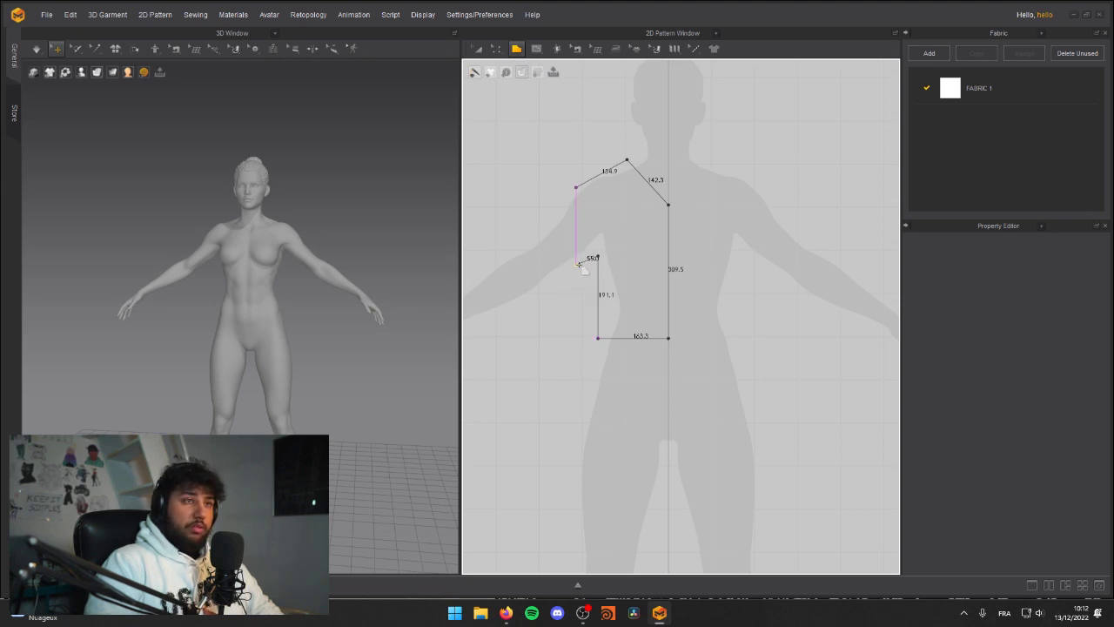
click(577, 264)
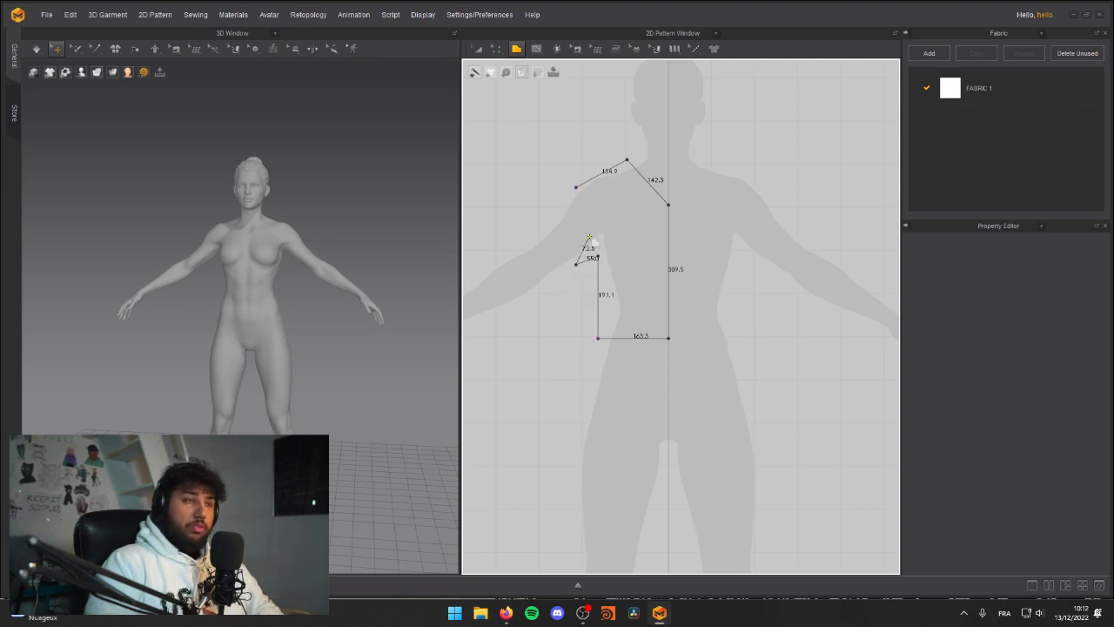
click(575, 188)
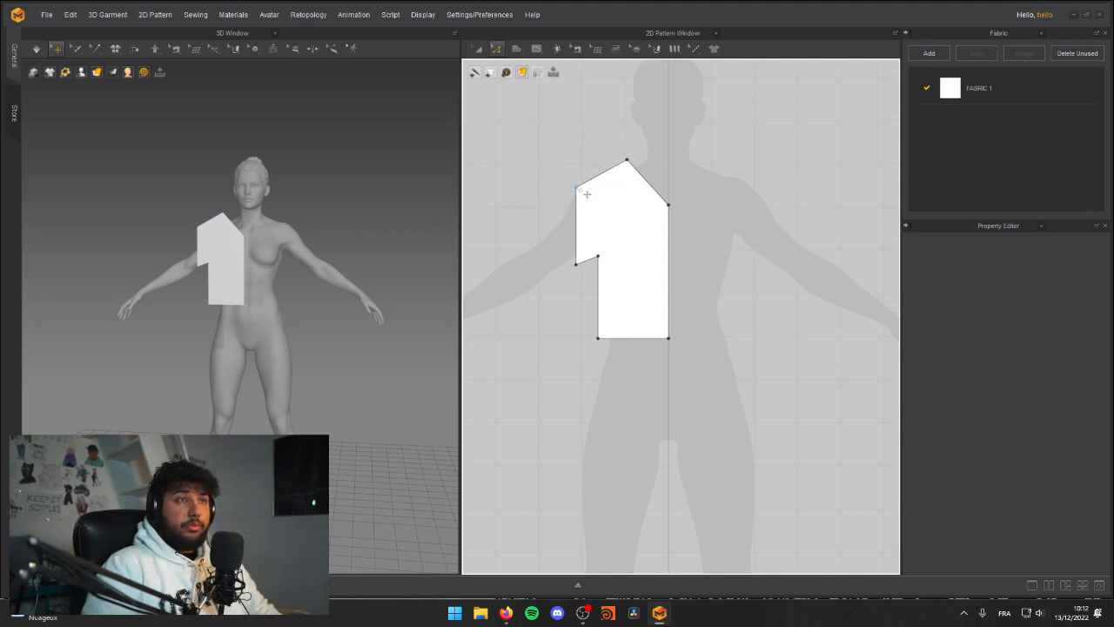
Step: Move the half-shirt pattern's outer shoulder point outward and slightly down to slant the sleeve opening, and clear the selection
drag(576, 187, 559, 186)
click(562, 195)
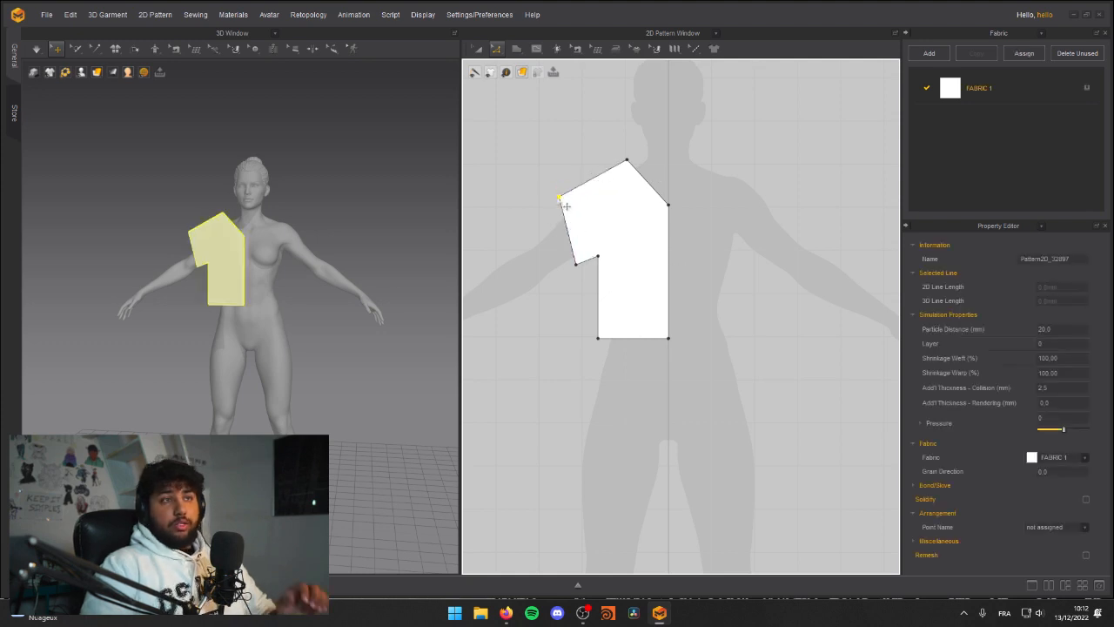
click(608, 146)
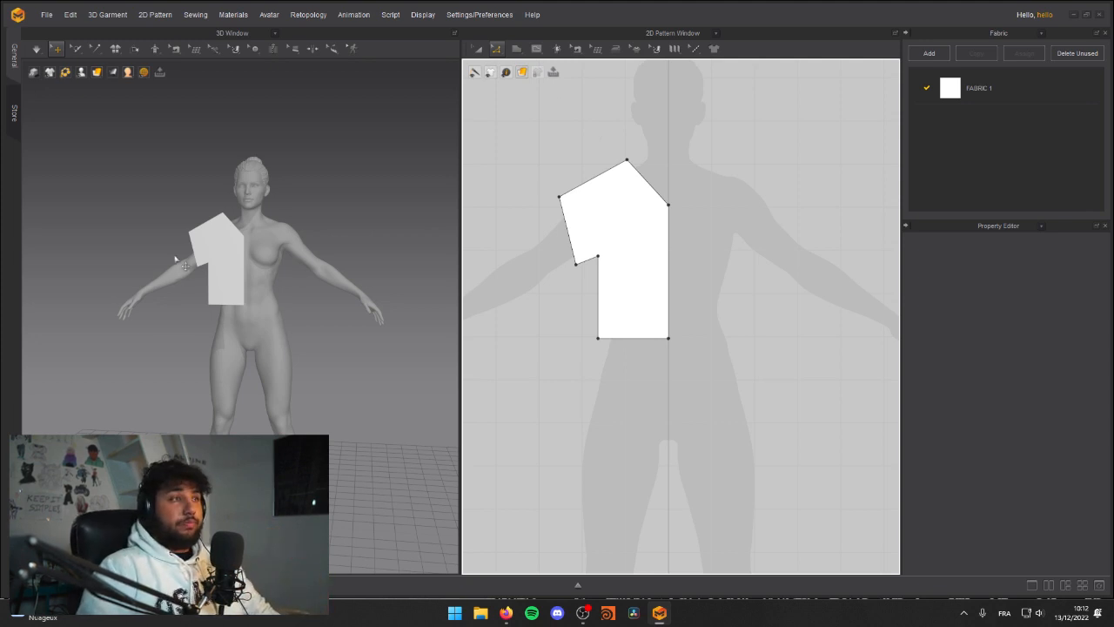
Step: Examine the half-shirt pattern piece's placement against the avatar's torso from the side and front in 3D, then clear its selection
middle_drag(172, 266, 185, 322)
right_drag(185, 322, 262, 308)
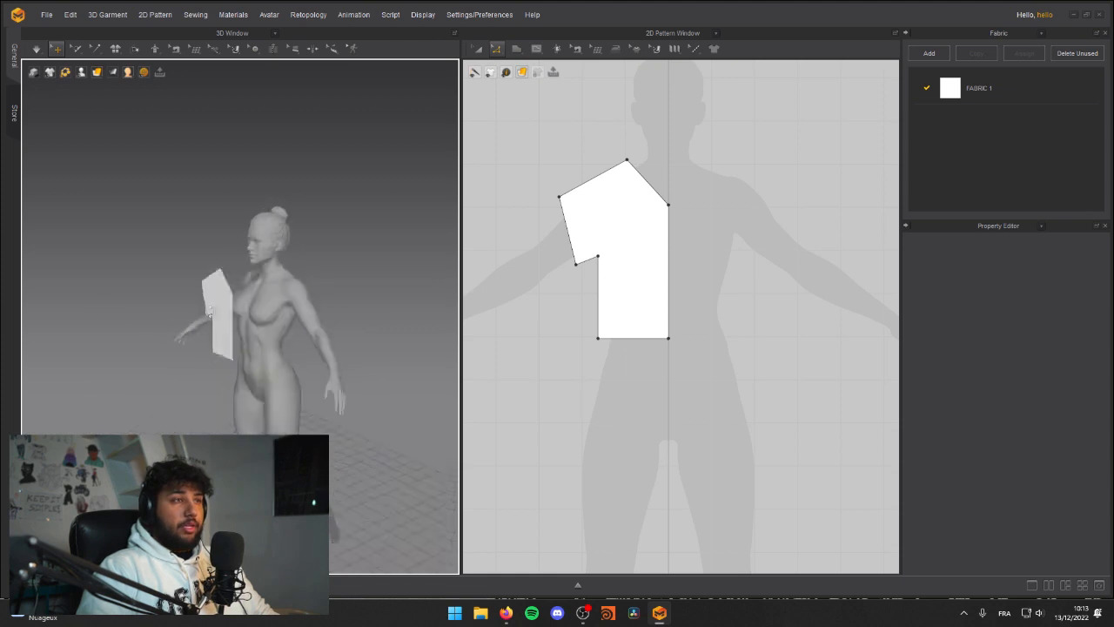
scroll(294, 298, up, 5)
middle_drag(350, 281, 219, 302)
right_drag(219, 301, 122, 331)
click(186, 322)
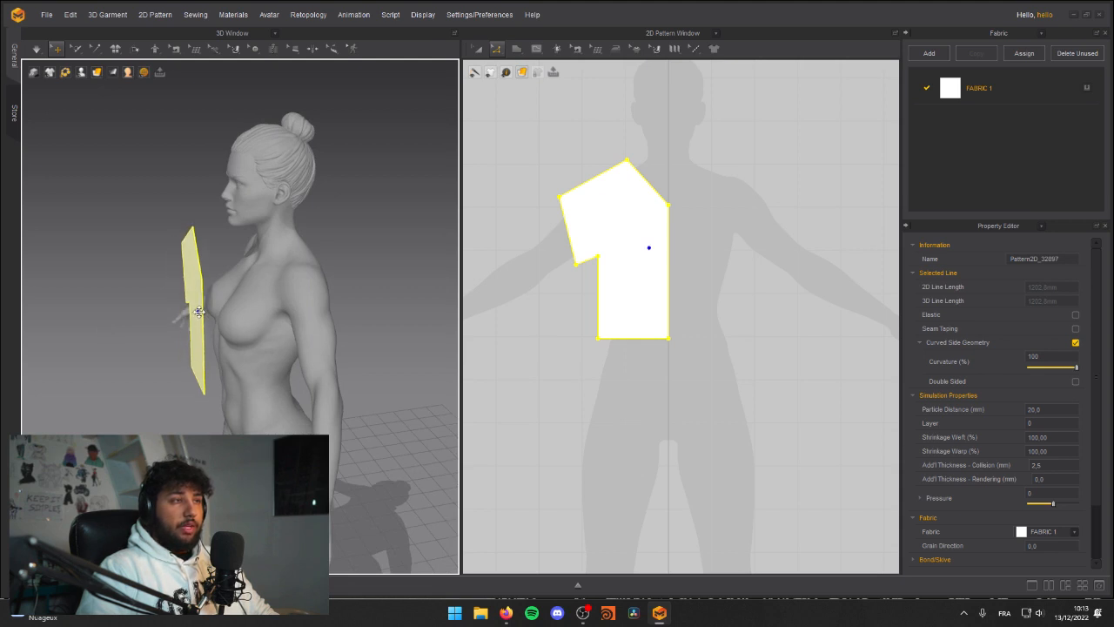
right_drag(215, 327, 179, 284)
right_drag(400, 270, 295, 289)
middle_drag(196, 258, 251, 274)
drag(214, 266, 202, 265)
scroll(668, 327, down, 3)
click(613, 299)
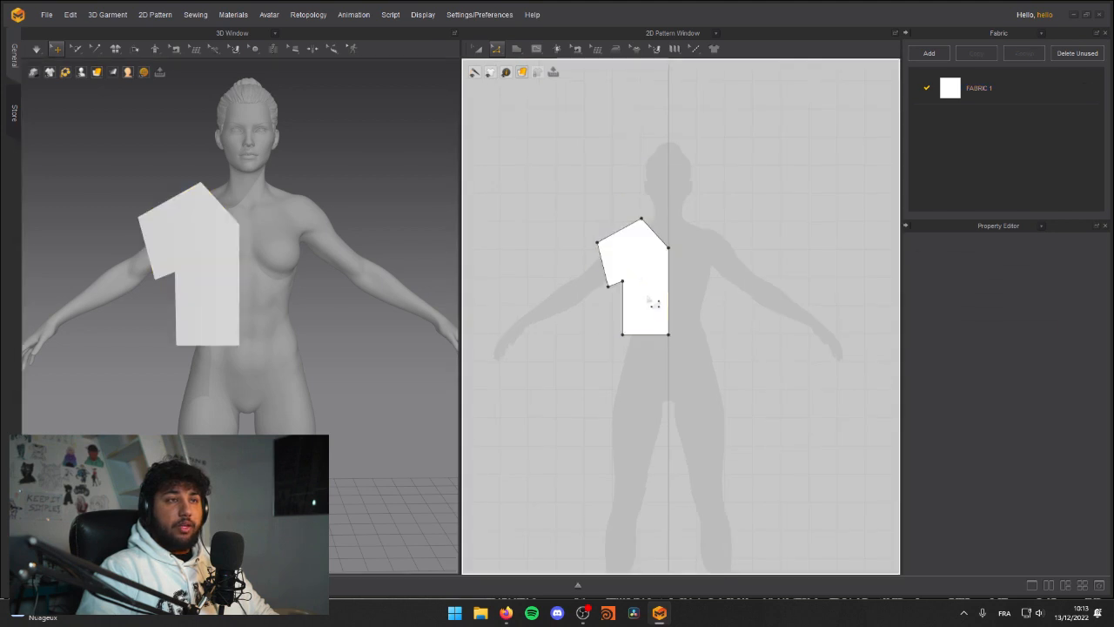
Step: Shift the half-shirt pattern away from the centre line, add a linked symmetric copy beside it, and bring the copy closer to it in 3D
drag(696, 371, 697, 370)
key(a)
drag(643, 294, 629, 300)
right_click(632, 289)
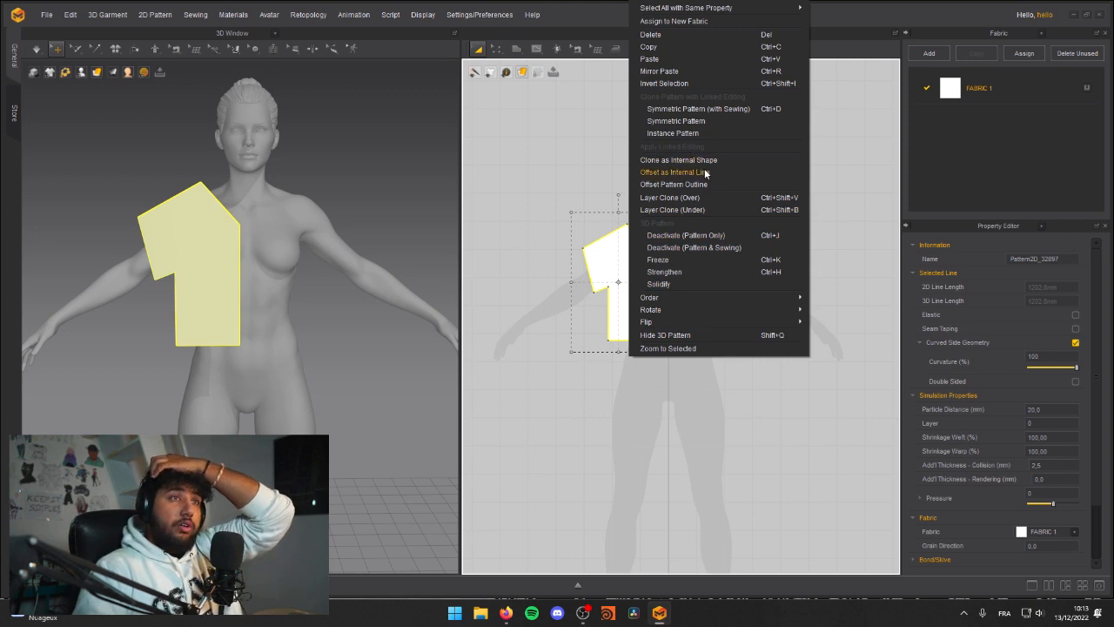
click(707, 112)
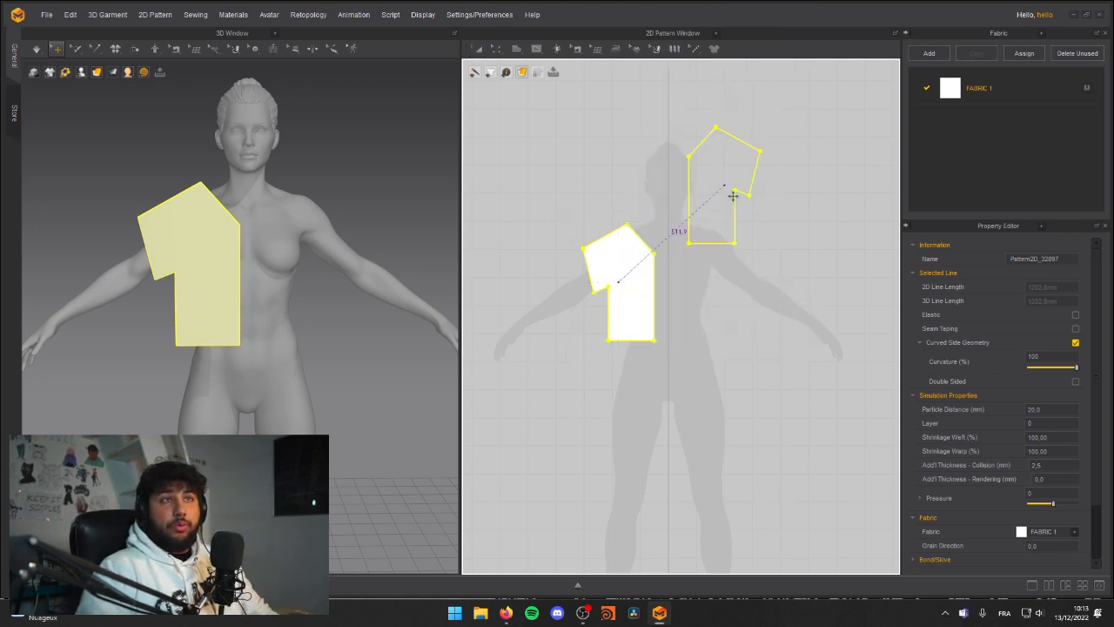
click(721, 282)
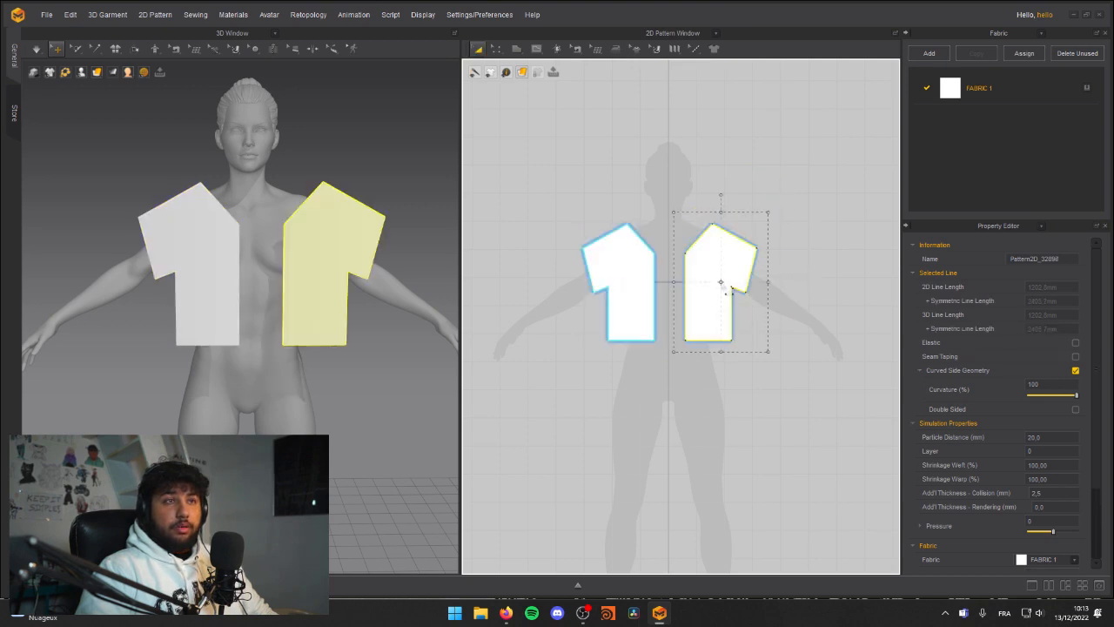
drag(321, 256, 295, 259)
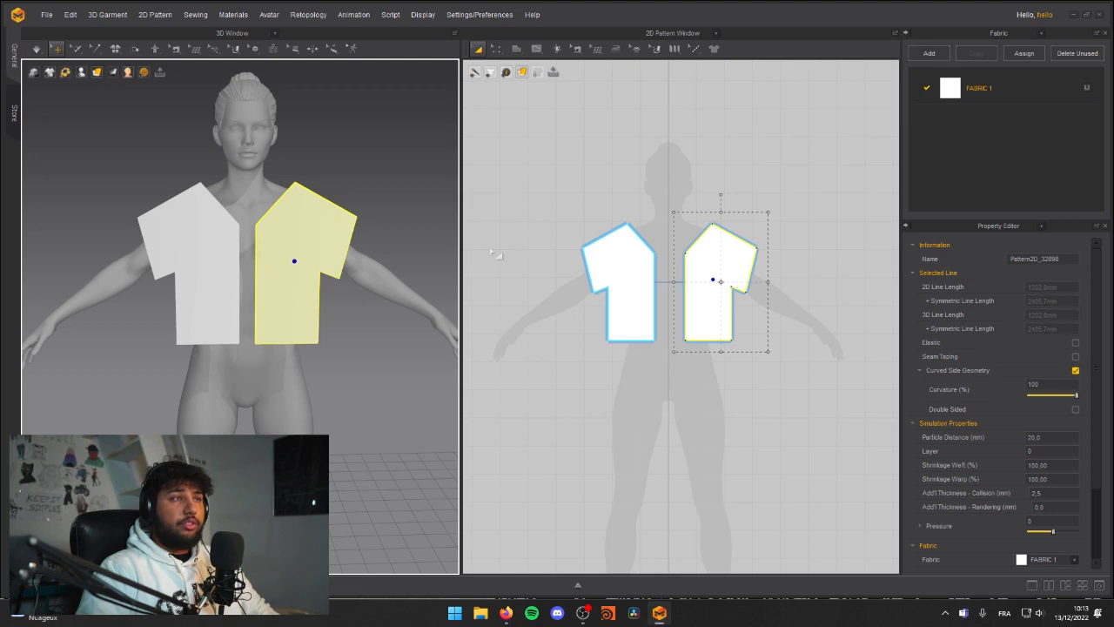
click(690, 381)
Step: Move the linked front halves' neck-side shoulder point slightly up and outward to steepen the shoulder slope
middle_drag(546, 235, 566, 252)
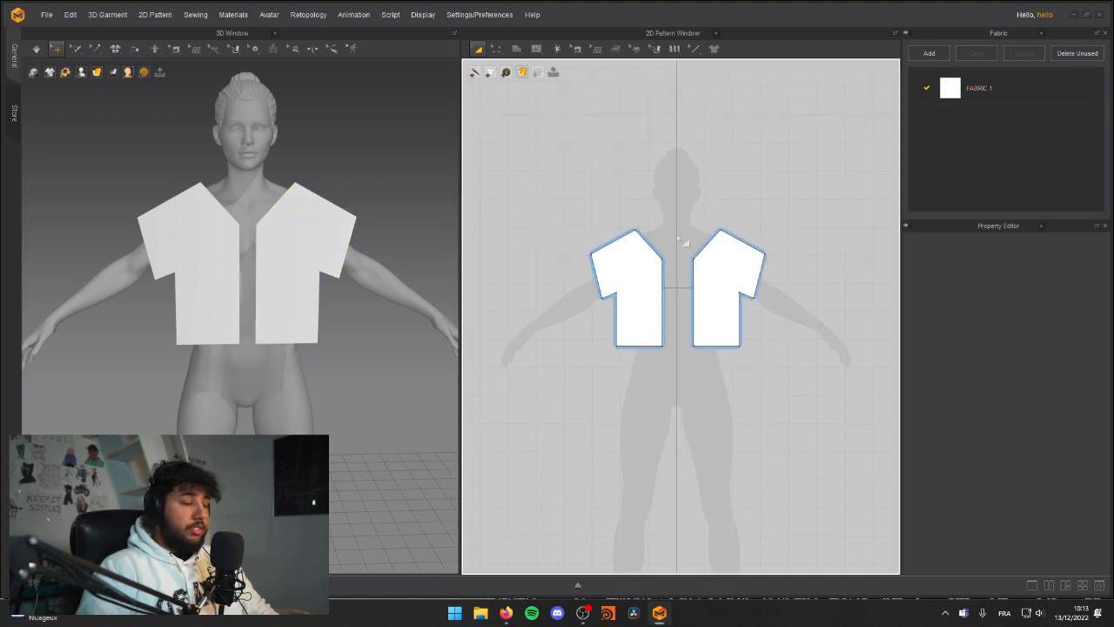
drag(641, 237, 638, 226)
click(572, 252)
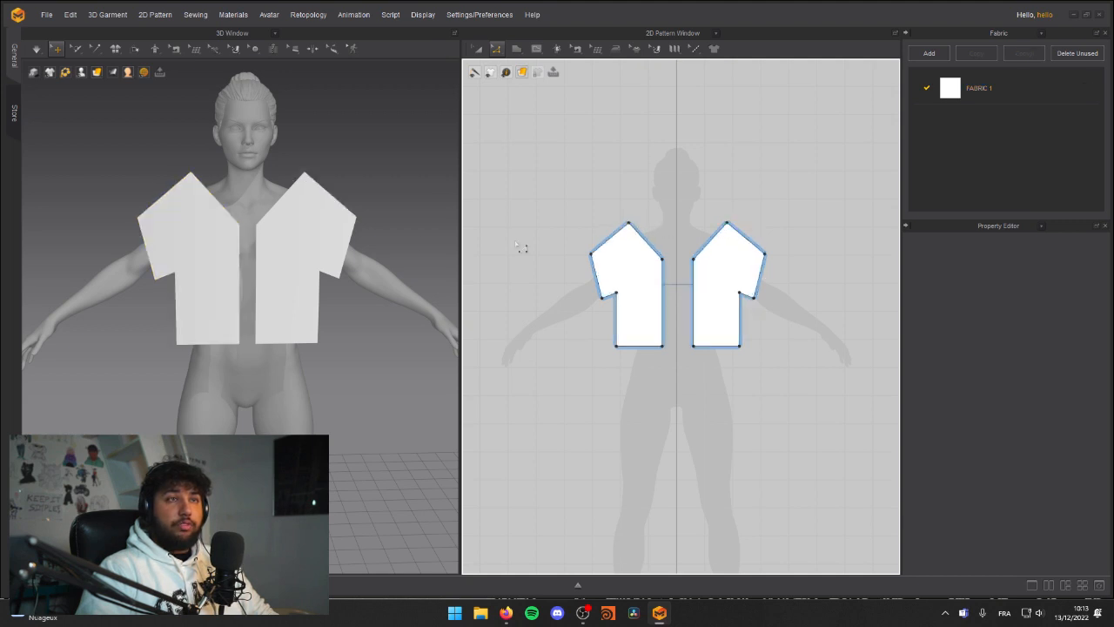
right_drag(179, 241, 251, 236)
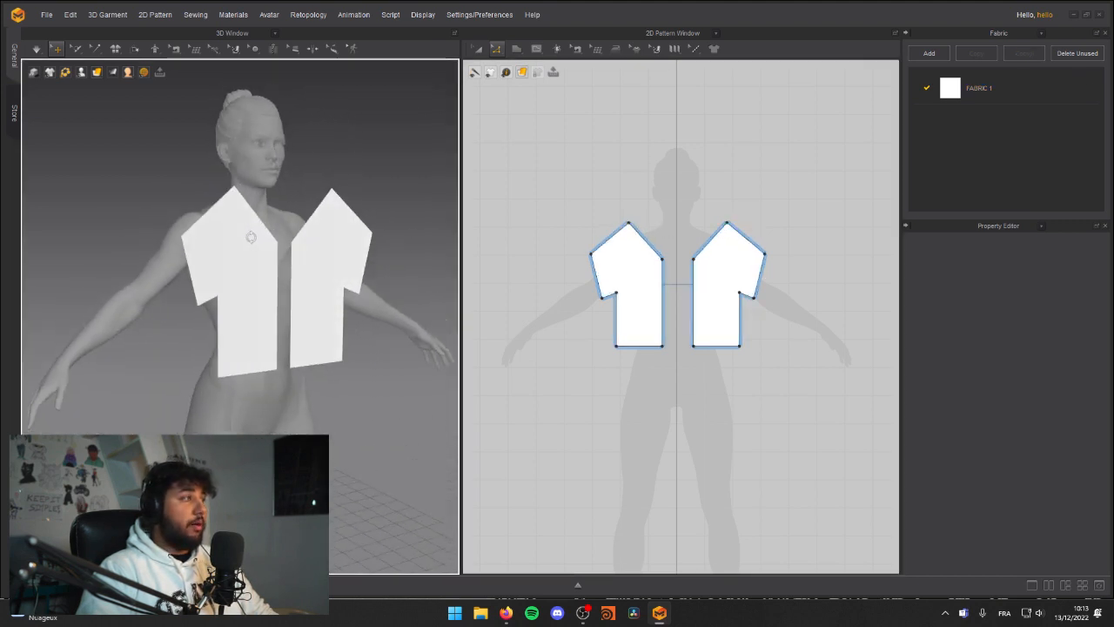
right_drag(251, 237, 228, 211)
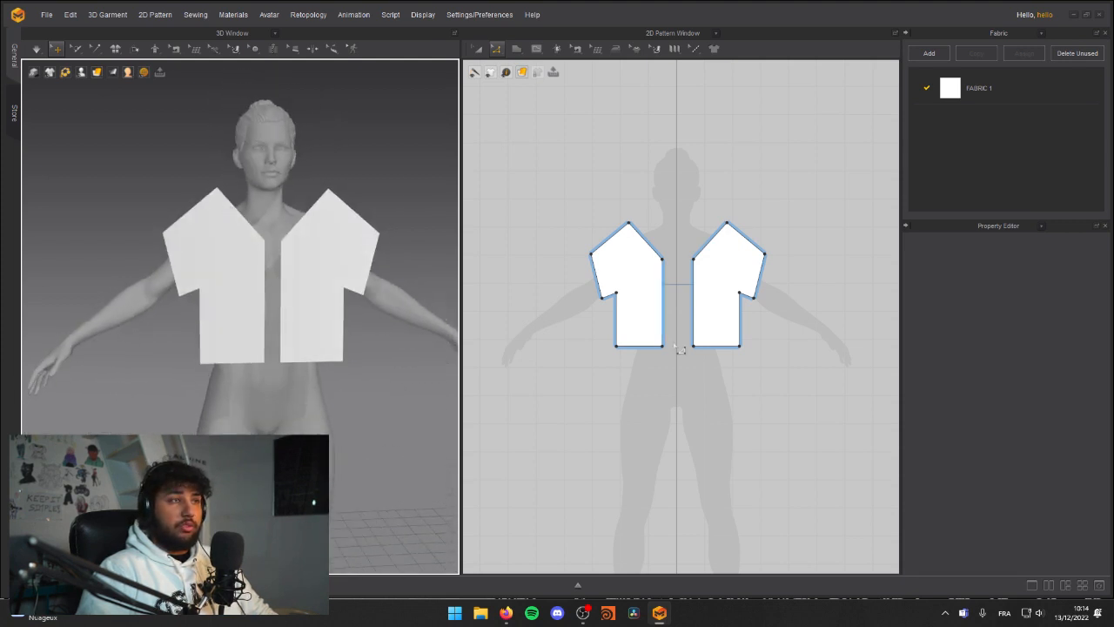
Step: Spread the two front halves farther apart in the 2D pattern view, keeping them even about the avatar's centre line
key(a)
drag(641, 296, 633, 294)
click(755, 301)
drag(729, 291, 726, 294)
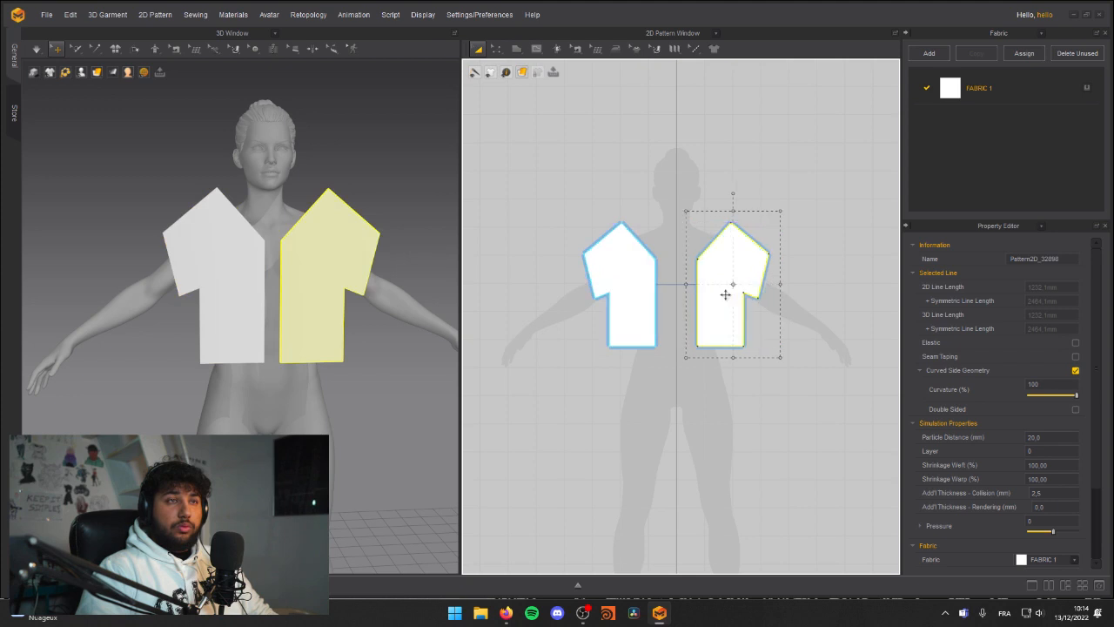
click(706, 374)
middle_drag(667, 349, 647, 338)
mouse_move(305, 258)
right_down()
mouse_move(252, 260)
mouse_move(290, 260)
mouse_move(325, 286)
mouse_move(261, 262)
mouse_move(357, 249)
mouse_move(209, 259)
mouse_move(287, 249)
right_up()
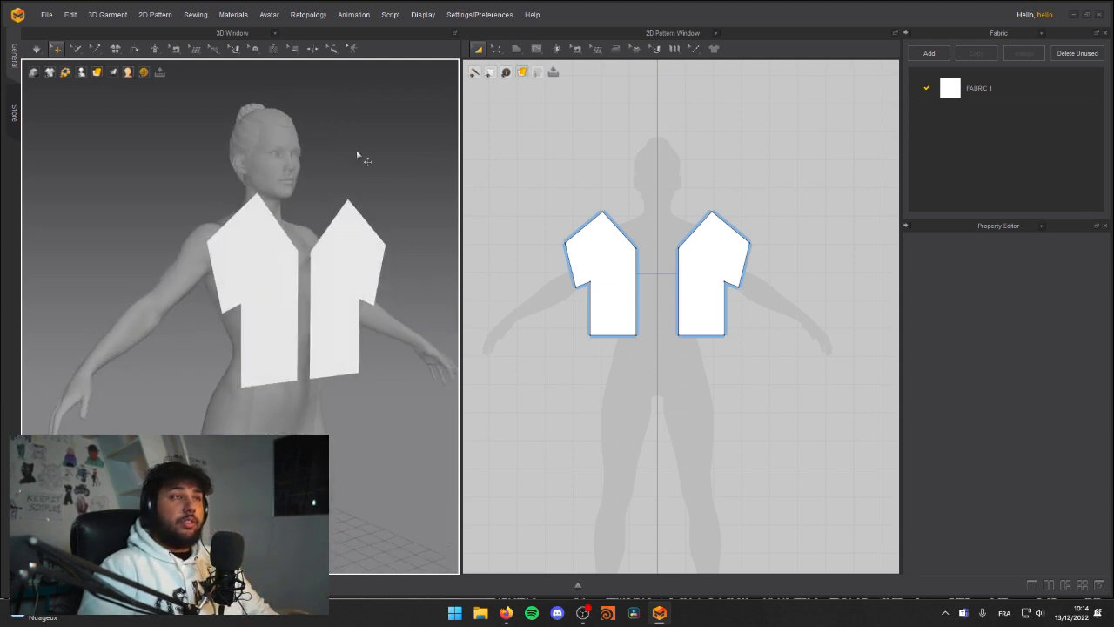
middle_drag(572, 324, 584, 319)
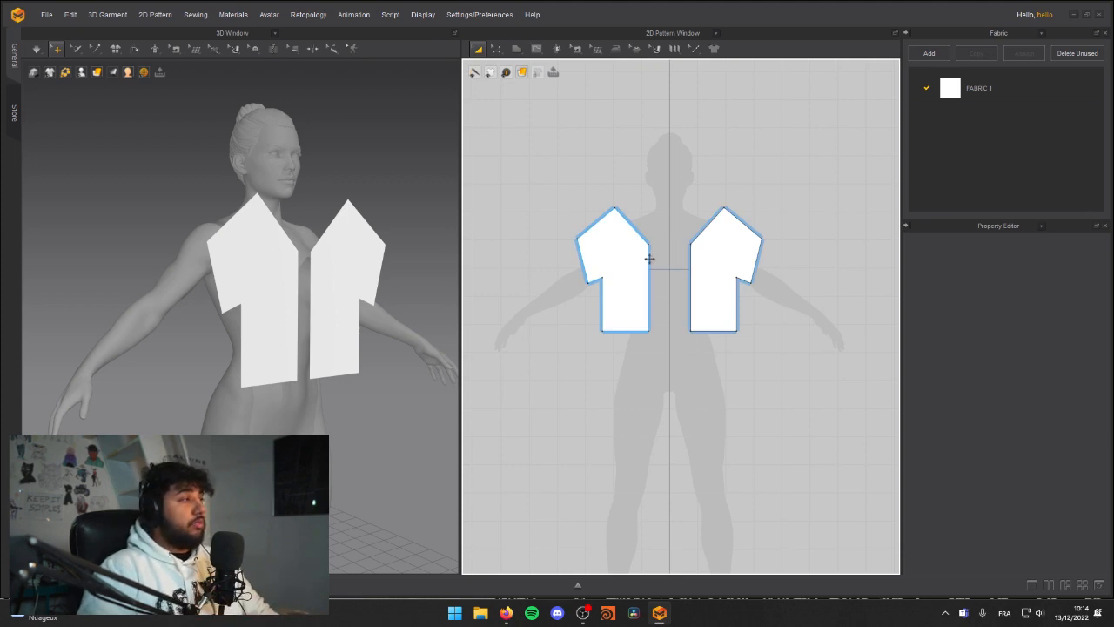
key(alt+Tab)
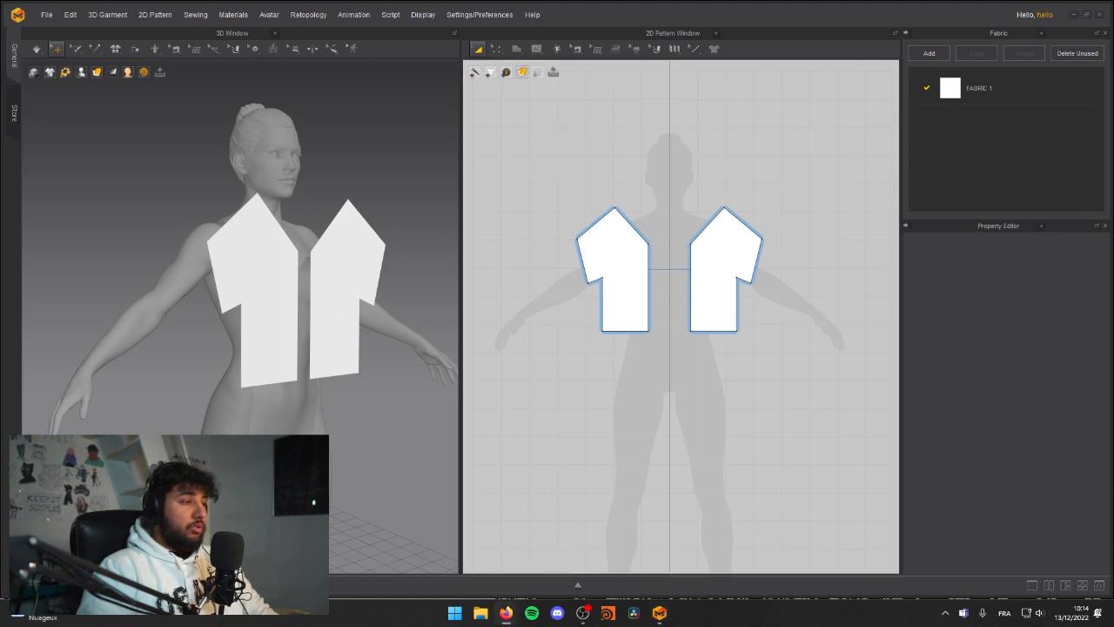
mouse_move(212, 274)
right_down()
mouse_move(323, 288)
mouse_move(224, 308)
mouse_move(224, 290)
right_up()
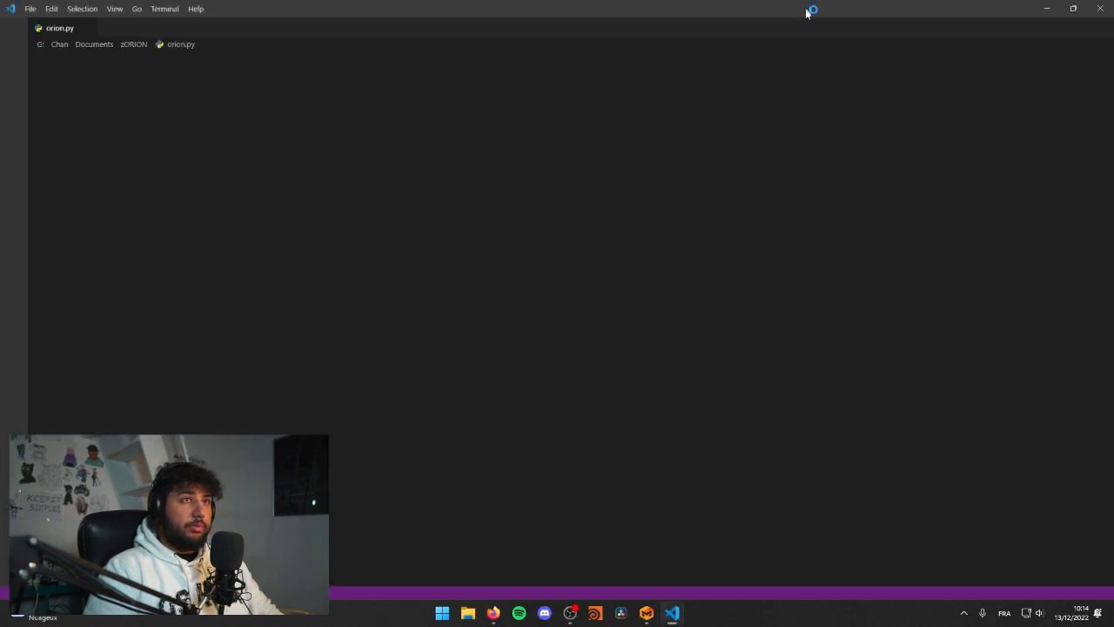
drag(806, 11, 805, 0)
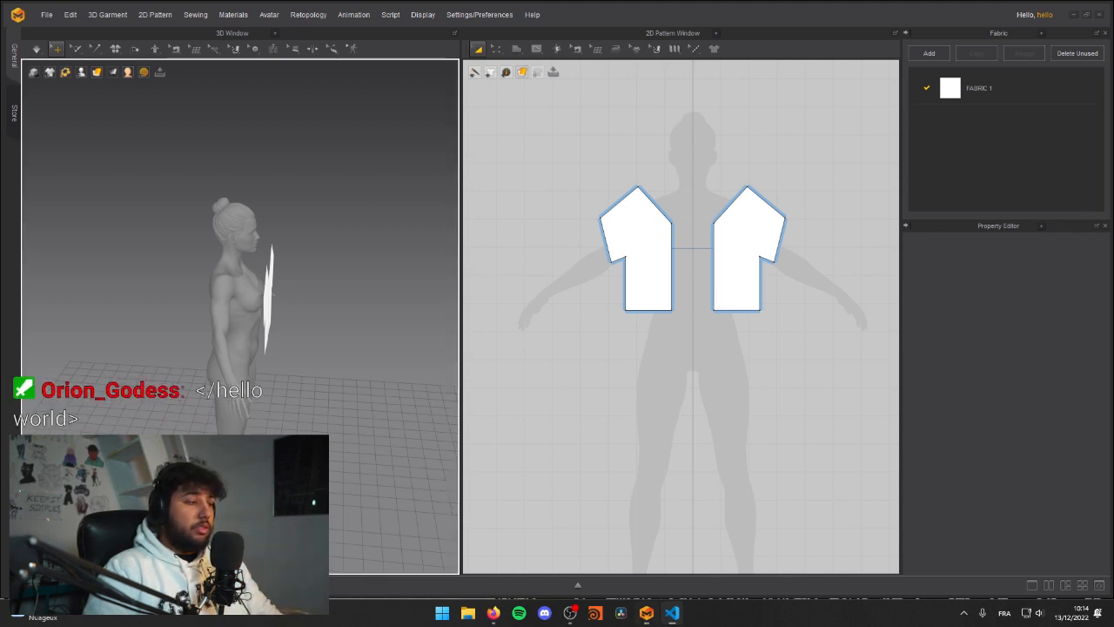
key(alt+Tab)
key(alt+Tab)
Step: Examine the placement of both front halves against the avatar's torso from several angles in 3D
right_drag(317, 276, 227, 273)
scroll(251, 288, up, 5)
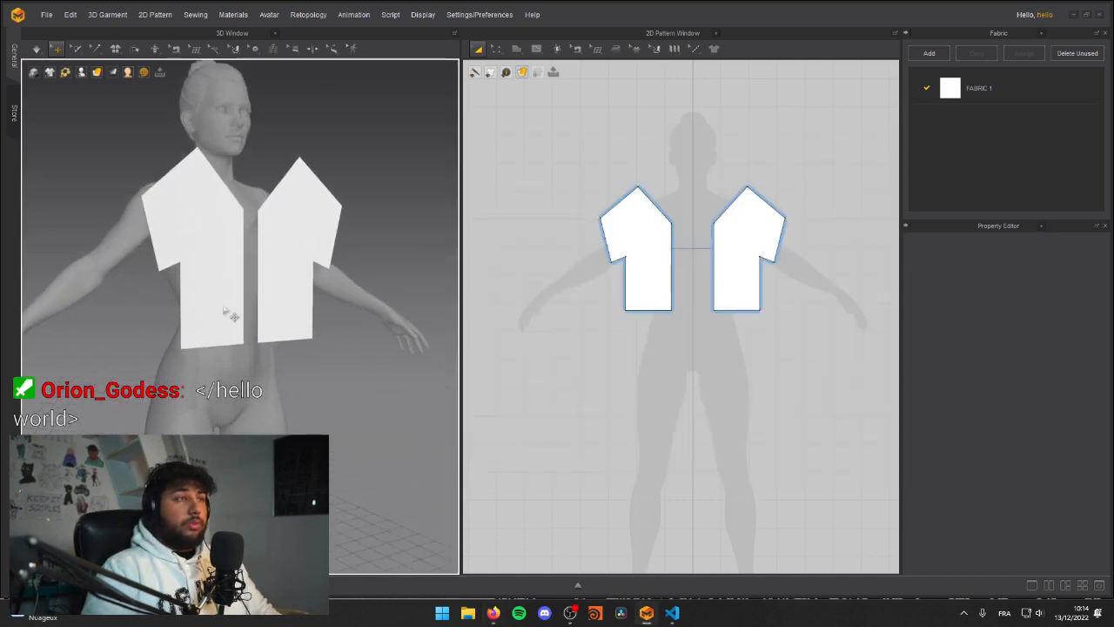
middle_drag(208, 299, 282, 337)
right_drag(209, 299, 380, 321)
middle_drag(380, 321, 186, 316)
scroll(186, 316, down, 5)
right_drag(248, 334, 253, 309)
scroll(315, 314, up, 4)
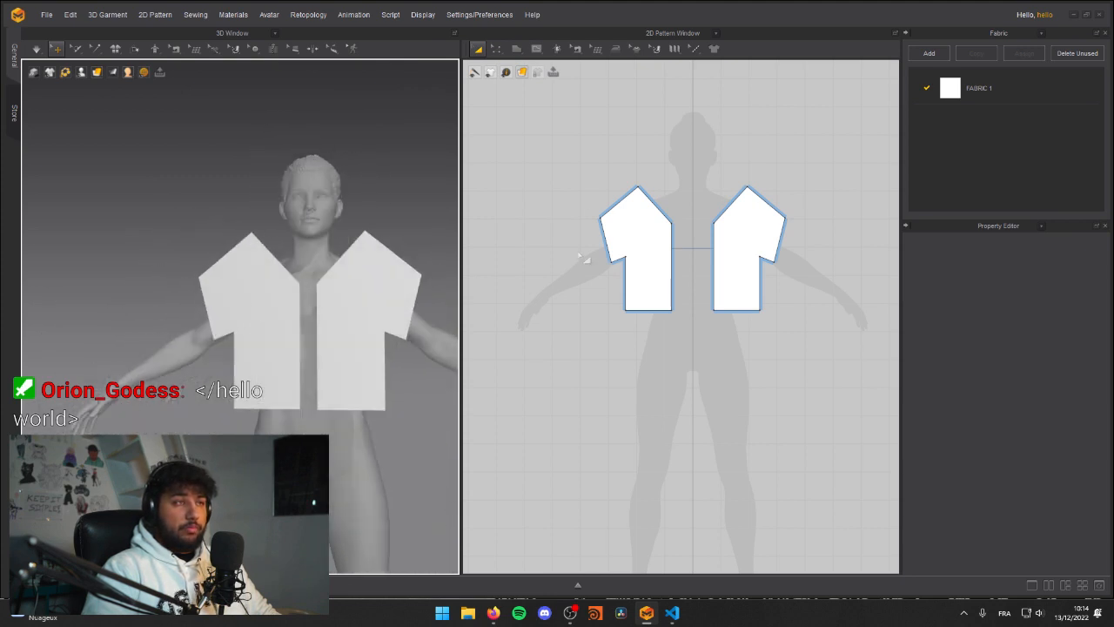
Step: Move the front halves' neck-side shoulder point horizontally toward the centre line, making the shoulder edges about 224 mm long
click(639, 189)
drag(639, 188, 663, 194)
key(ctrl+z)
click(664, 190)
Step: Examine the avatar from behind in 3D and the area around the front halves in the 2D pattern view
right_drag(193, 277, 327, 289)
scroll(327, 289, down, 2)
scroll(327, 289, down, 2)
middle_drag(252, 340, 248, 266)
mouse_move(248, 267)
right_down()
mouse_move(273, 269)
mouse_move(121, 271)
mouse_move(247, 281)
right_up()
click(648, 337)
scroll(648, 337, down, 4)
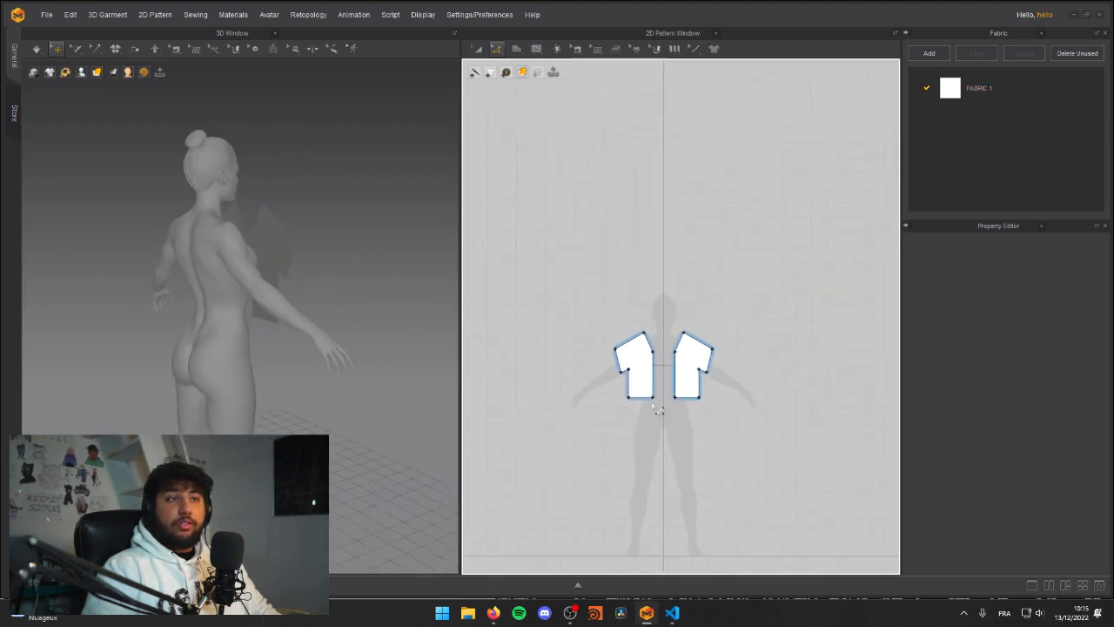
scroll(641, 366, up, 3)
Step: Mirror paste the copied half-shirt pattern into the empty area below the two front halves as a back piece
click(635, 349)
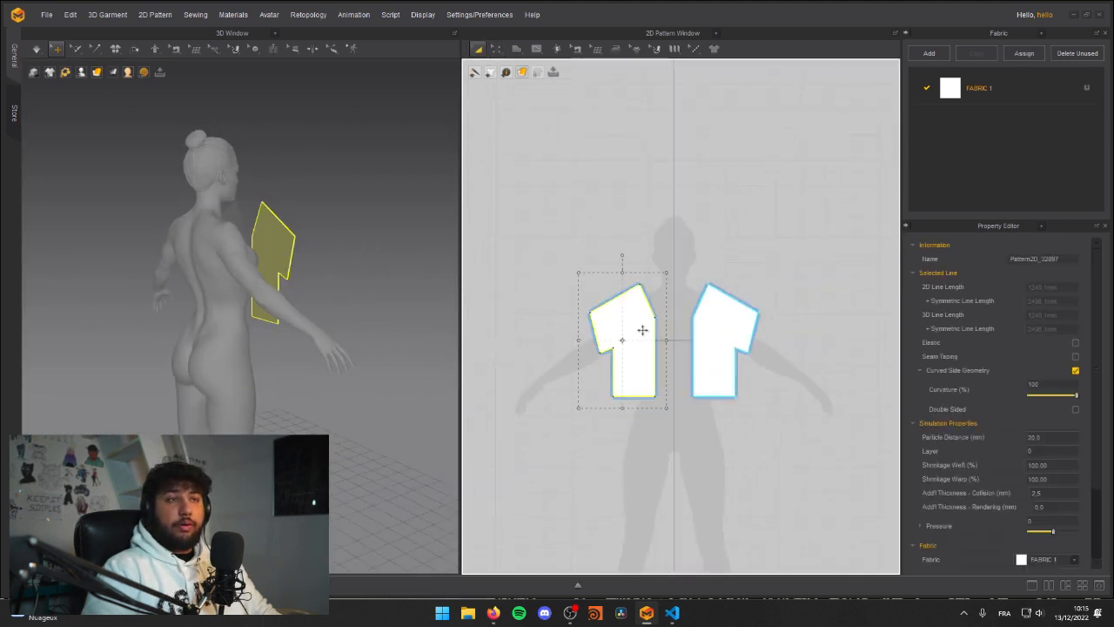
right_click(633, 340)
click(649, 414)
click(620, 329)
shift+click(719, 334)
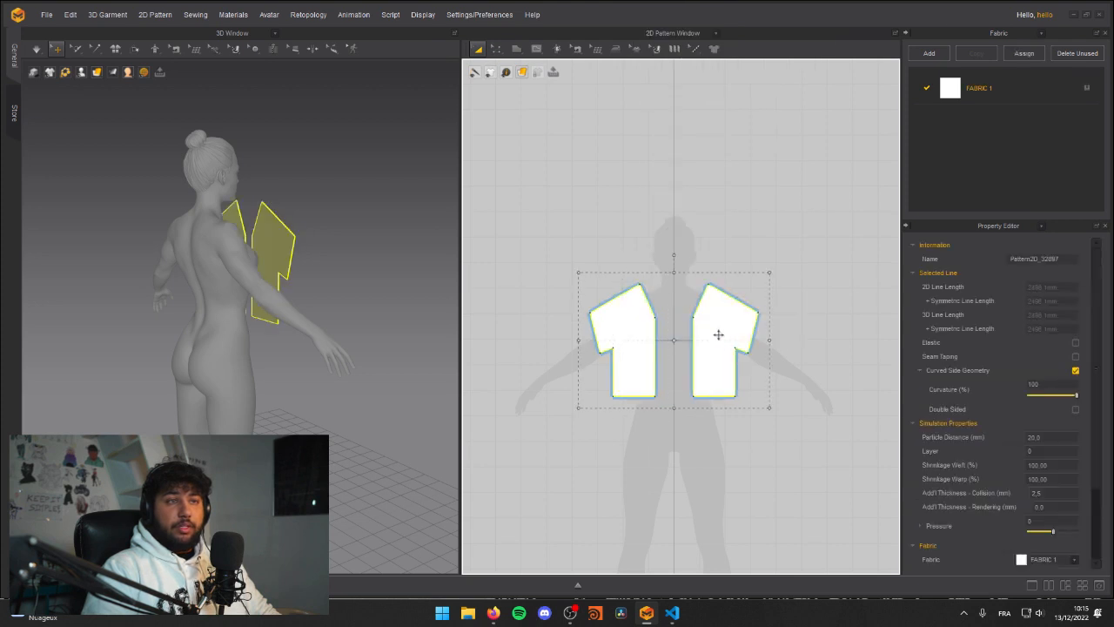
right_click(684, 349)
click(619, 316)
shift+click(704, 325)
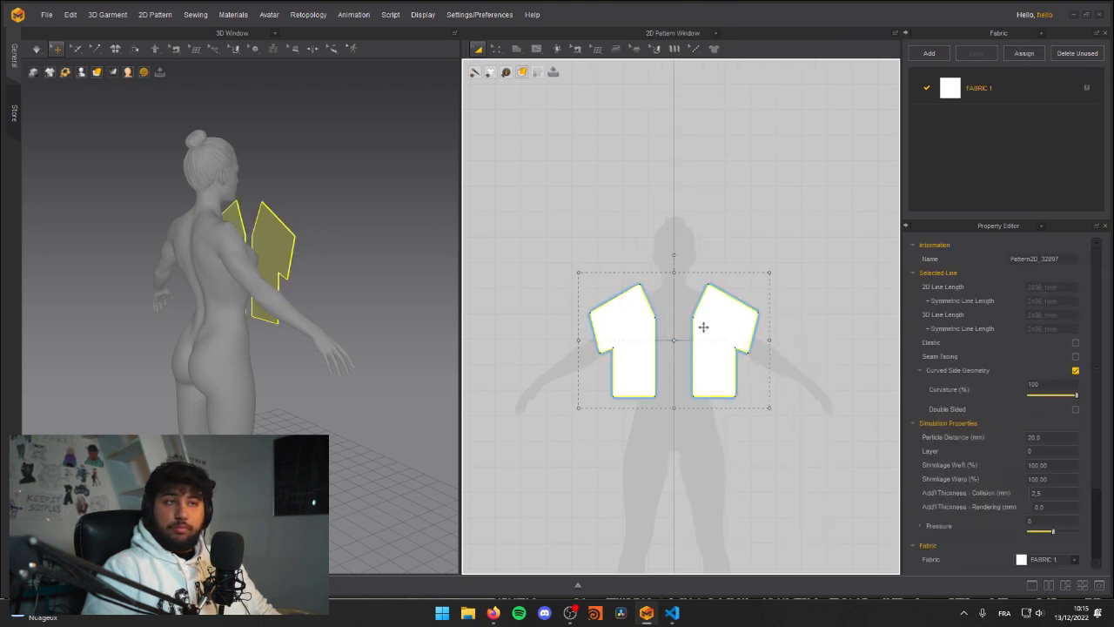
right_click(705, 329)
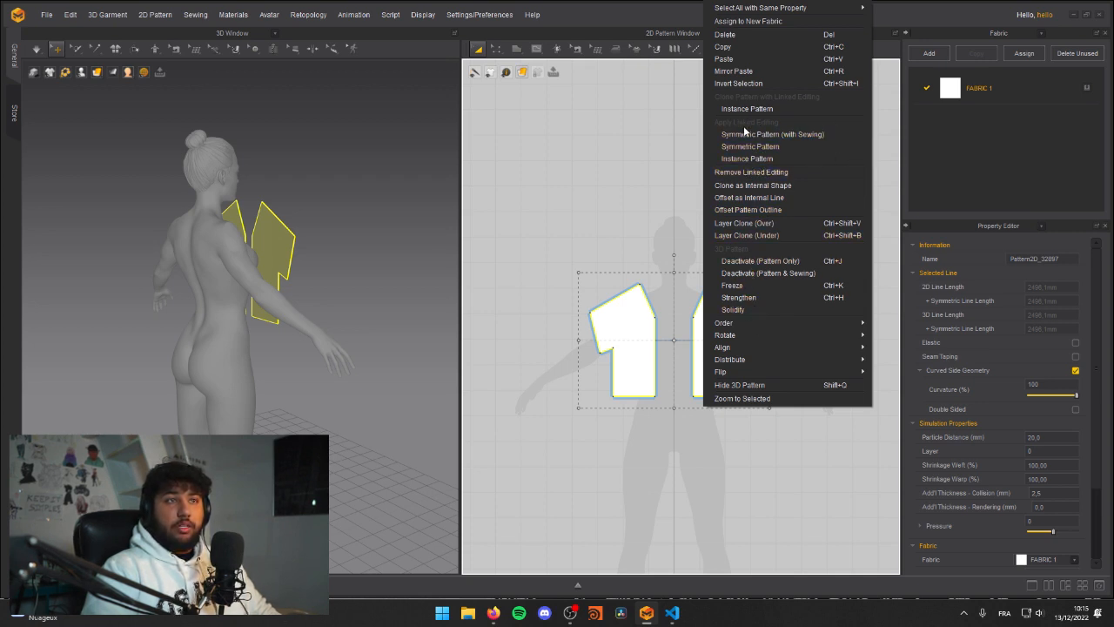
click(749, 73)
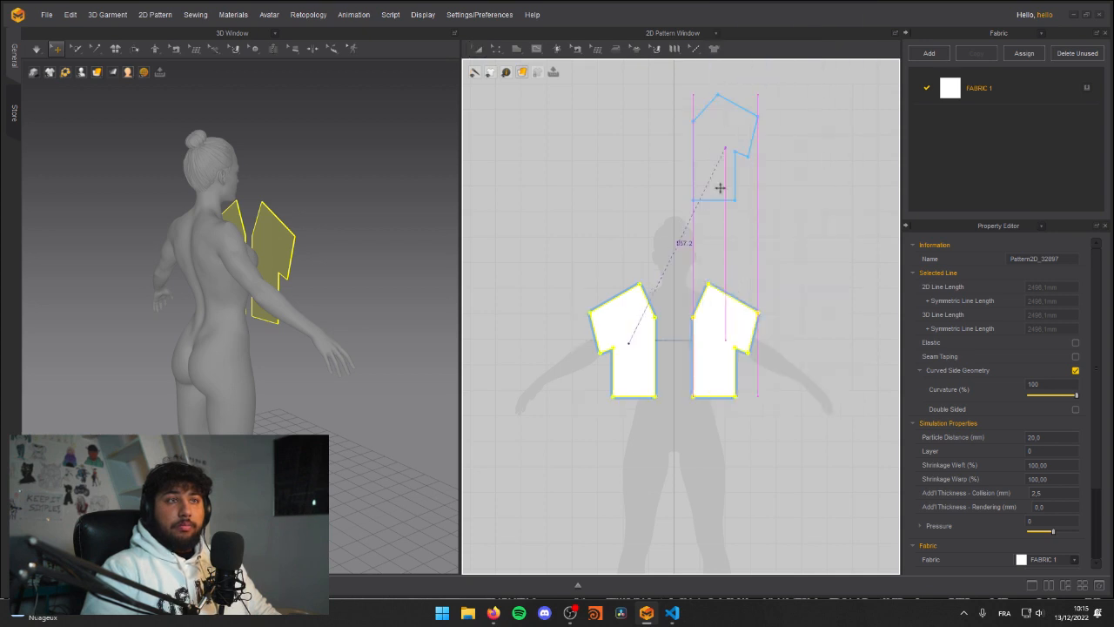
click(737, 483)
Step: Move the pasted half-shirt piece in 3D so it sits behind the right side of the avatar's back
right_drag(181, 265, 174, 156)
right_drag(357, 350, 358, 293)
drag(202, 308, 117, 169)
right_drag(117, 169, 252, 210)
click(177, 198)
drag(160, 211, 270, 226)
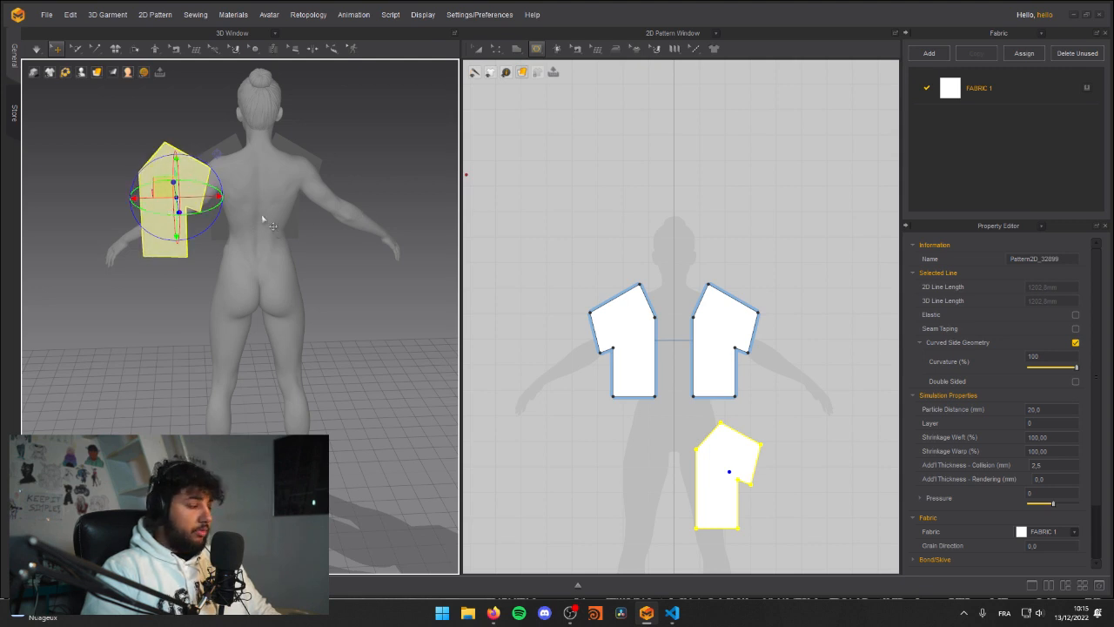
right_drag(279, 187, 244, 235)
drag(197, 197, 331, 209)
right_drag(352, 246, 327, 225)
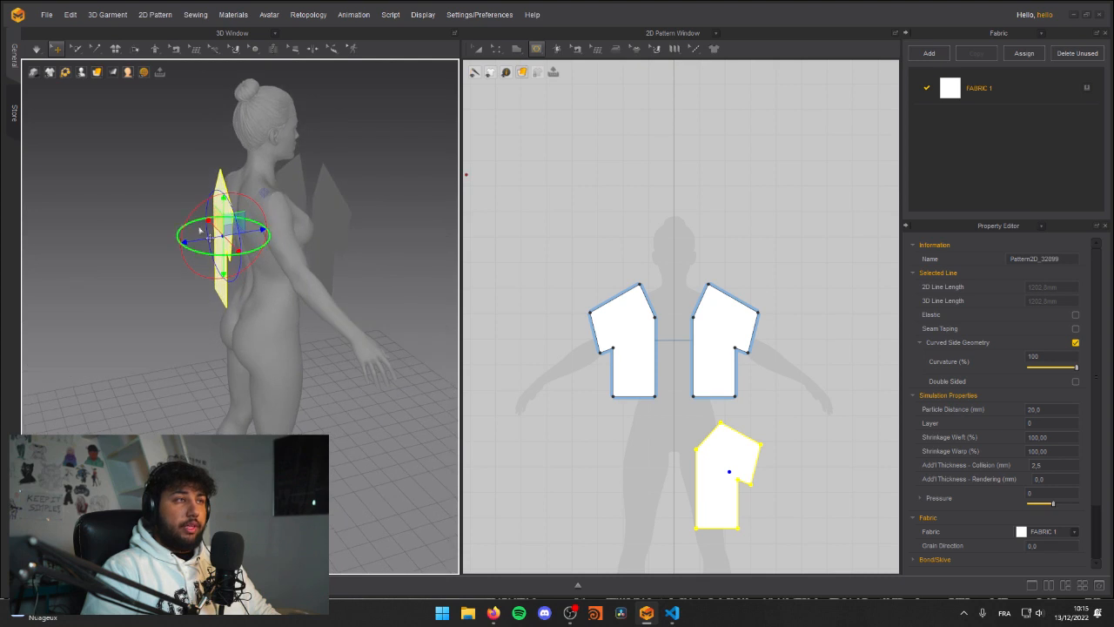
Step: Move the back half-shirt pattern above the front halves in the 2D pattern view
click(331, 229)
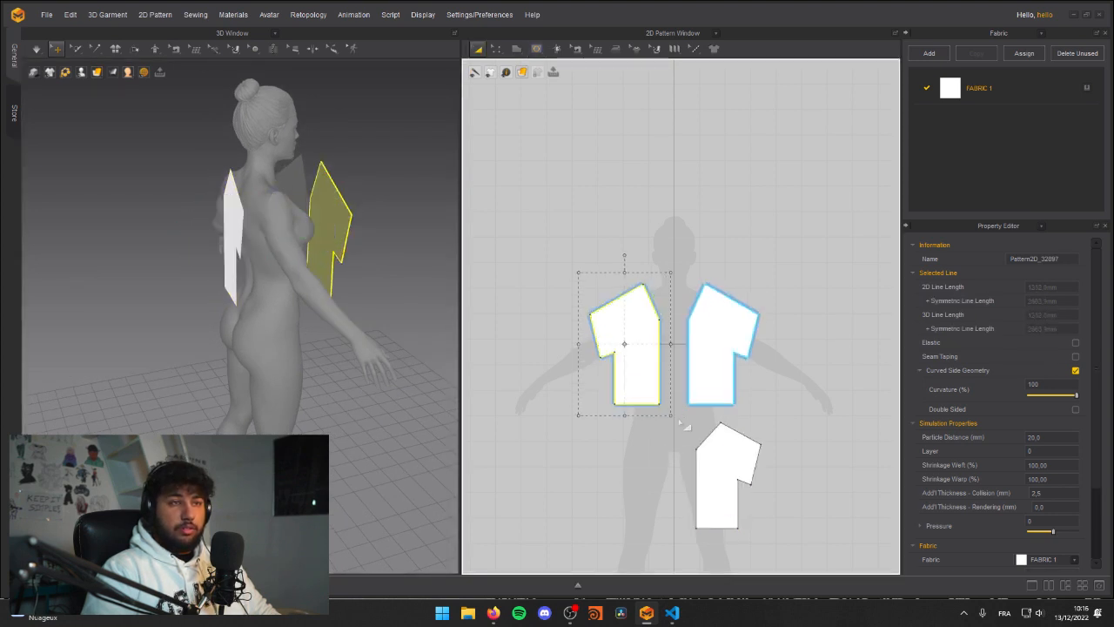
click(652, 459)
middle_drag(636, 467, 650, 418)
click(738, 411)
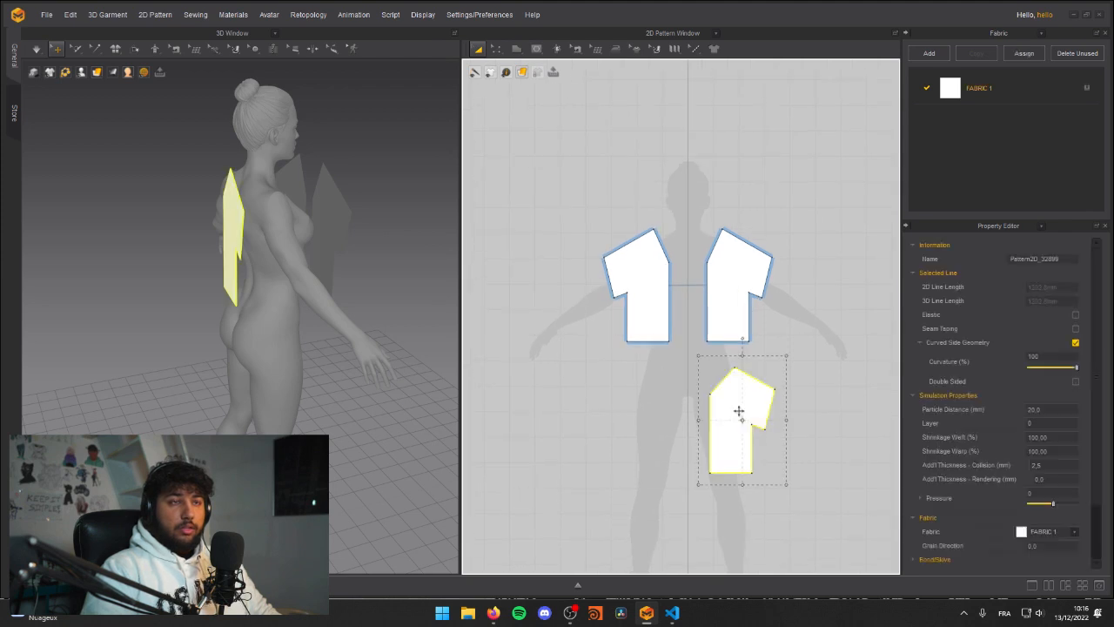
drag(734, 410, 742, 138)
middle_drag(664, 153, 691, 277)
Step: Clone the back half as a Symmetric Pattern and place the copy level with it across the centre line
right_click(758, 275)
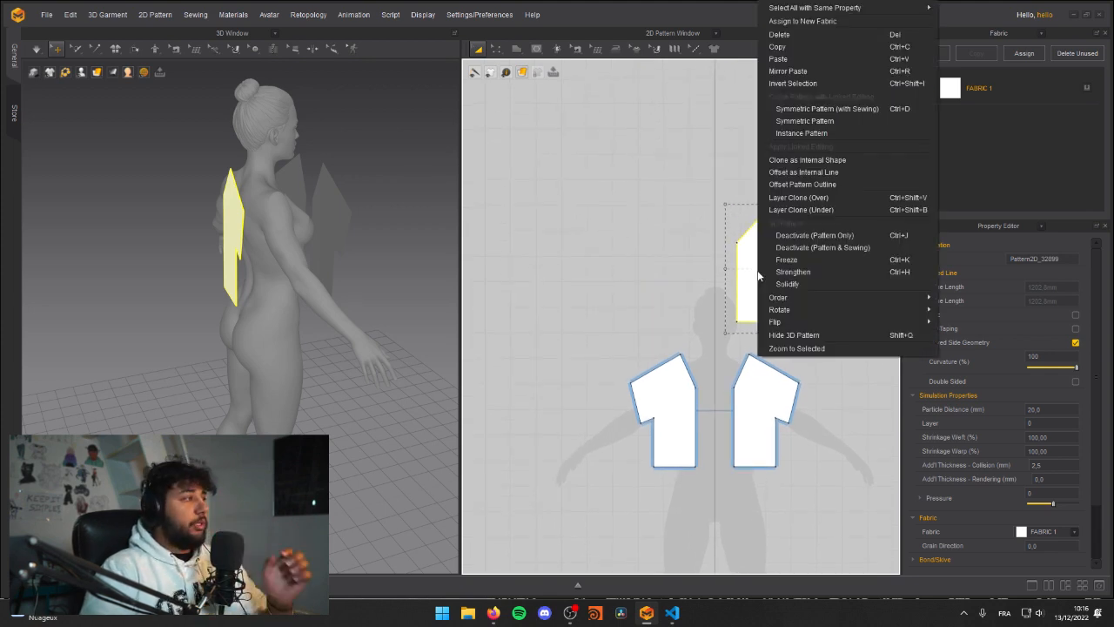
click(810, 121)
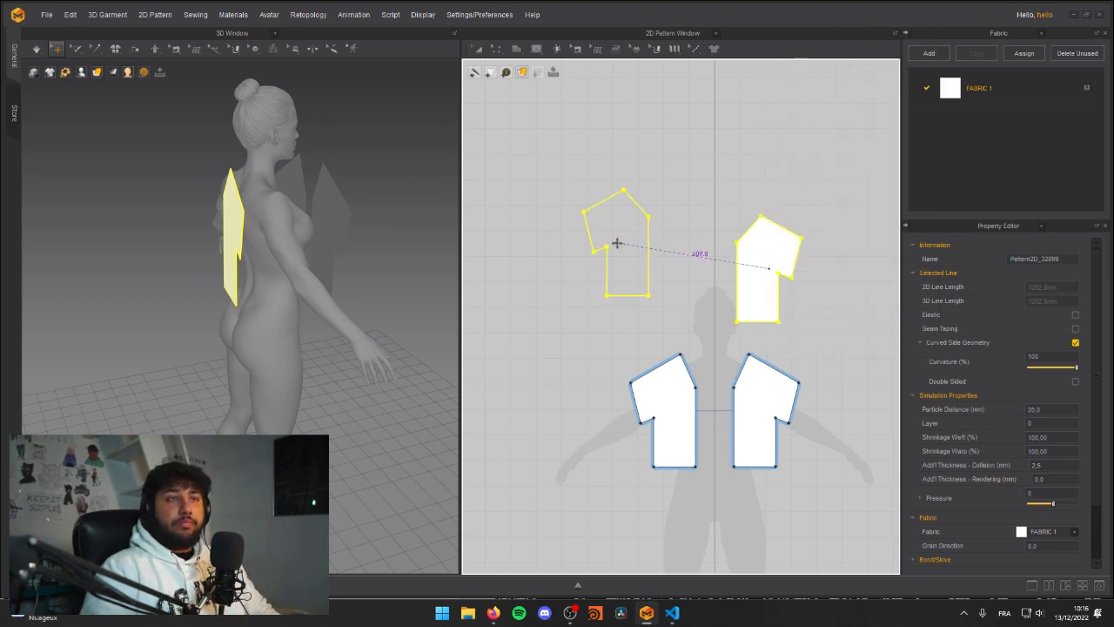
click(662, 264)
Step: Move the mirrored back half in 3D behind the left side of the avatar's back, then clear its selection
click(191, 256)
right_drag(192, 256, 366, 227)
click(367, 227)
drag(391, 223, 177, 229)
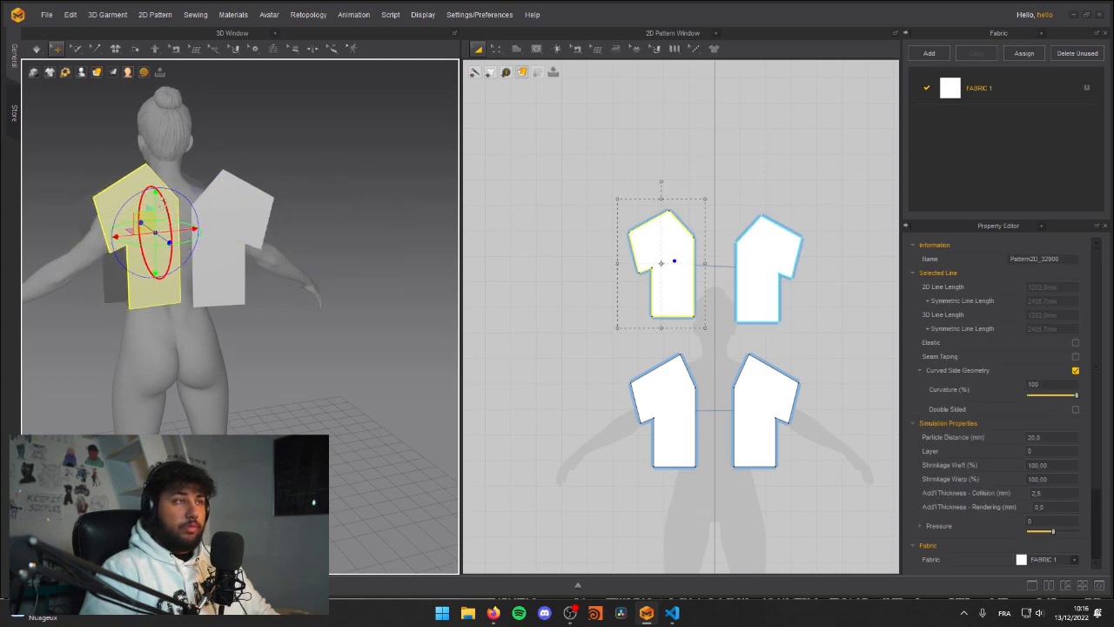
right_drag(299, 244, 174, 247)
click(378, 190)
right_drag(378, 190, 224, 235)
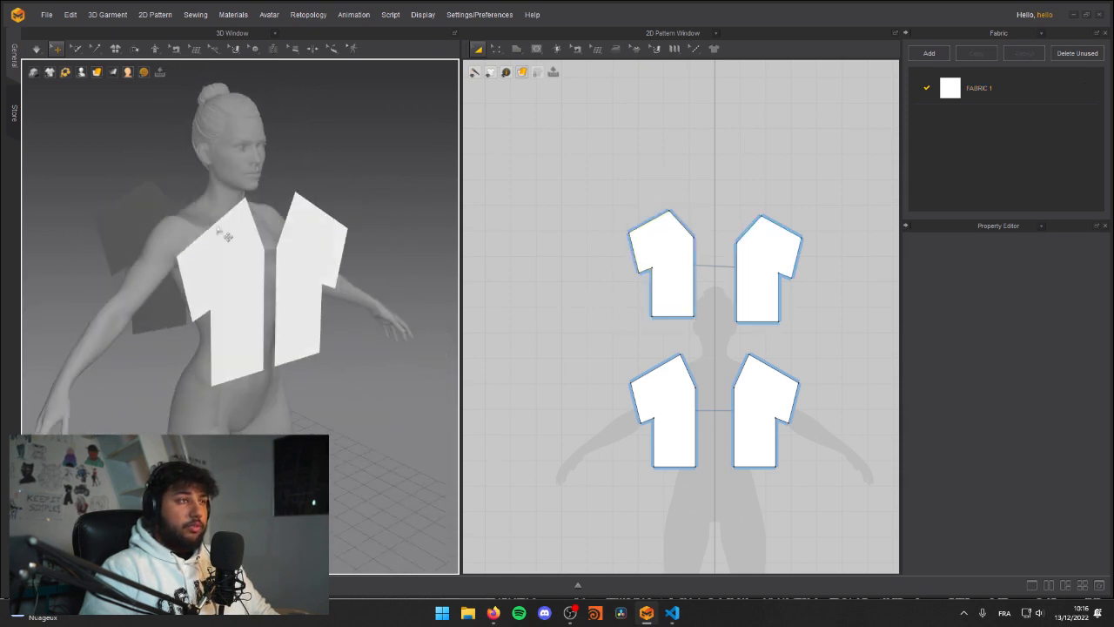
Step: Sew the front half's shoulder edge to the matching back half's shoulder edge with Segment Sewing
click(516, 48)
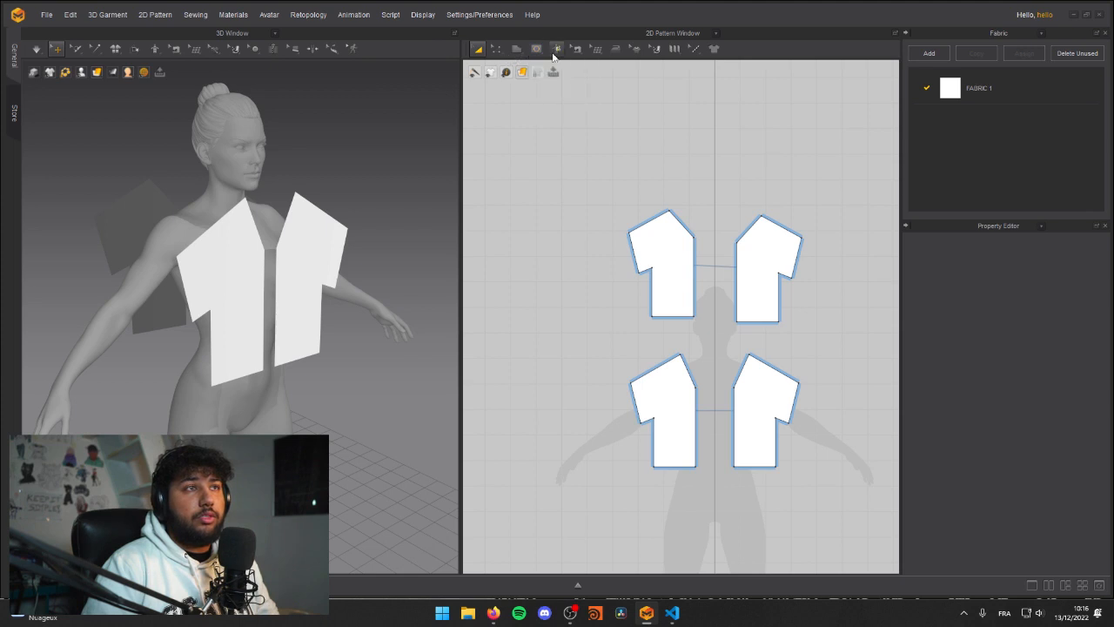
mouse_move(581, 56)
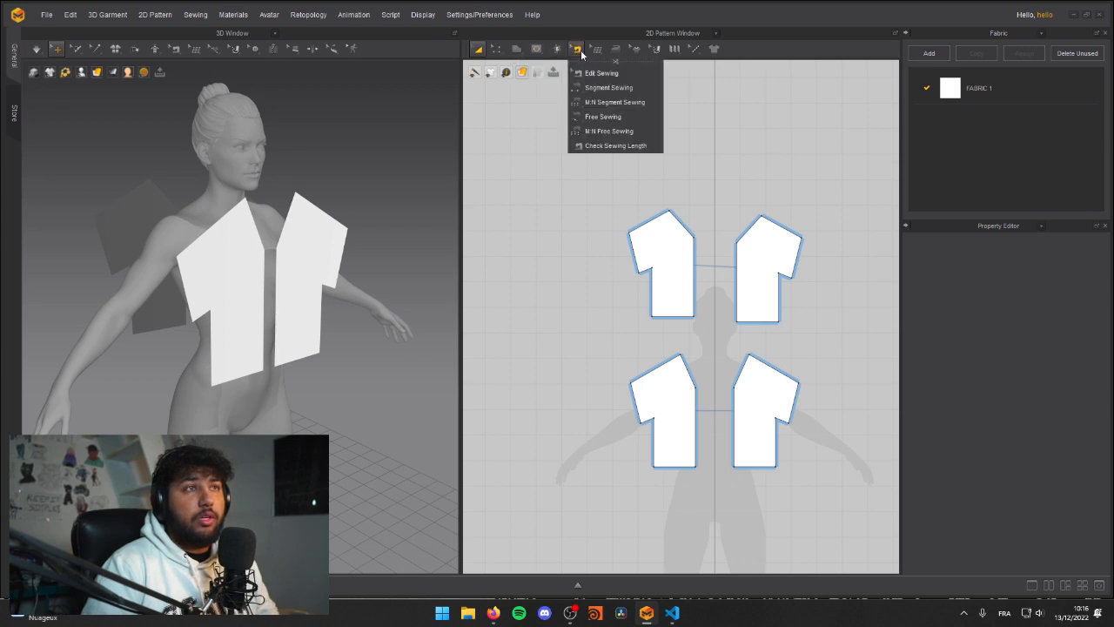
click(605, 88)
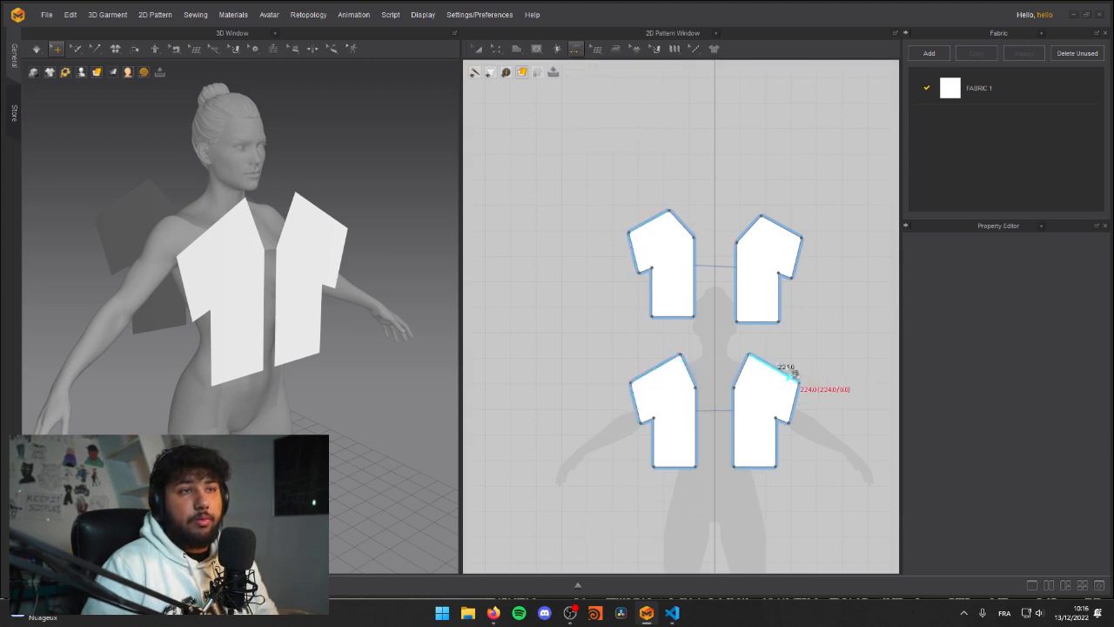
right_drag(233, 231, 176, 293)
right_drag(199, 342, 261, 270)
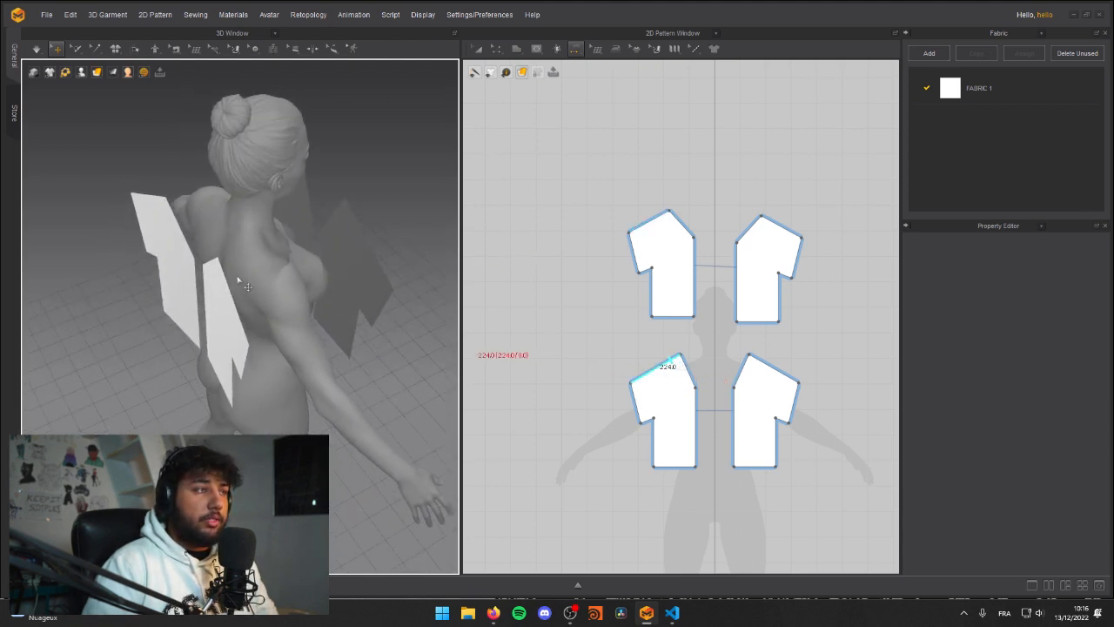
click(672, 368)
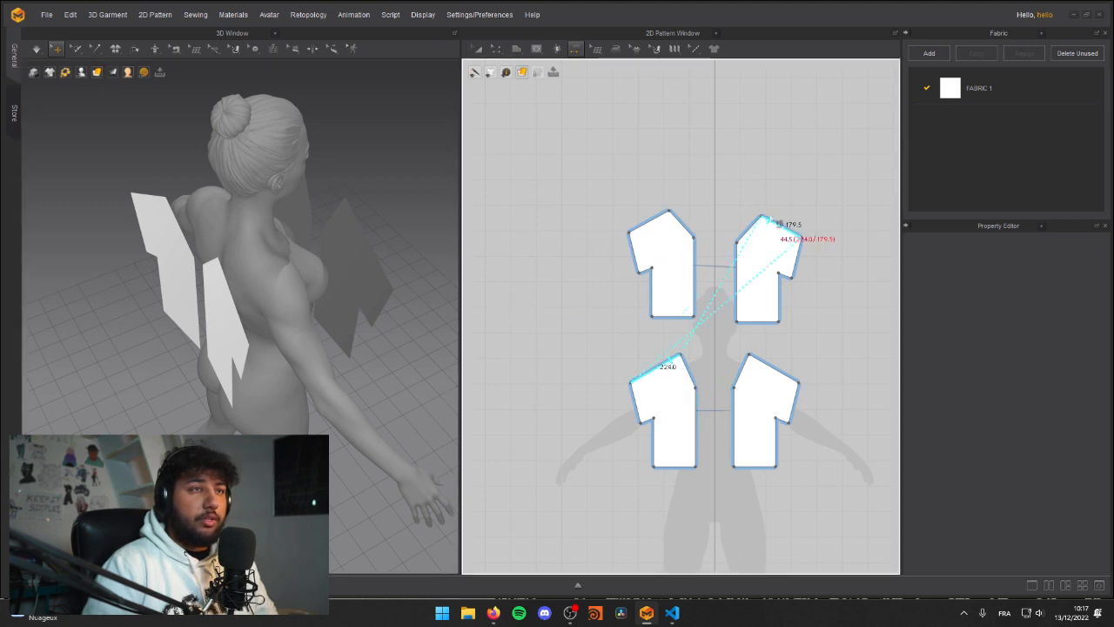
click(770, 227)
Step: Sew the front half's side edge below the sleeve to the matching side edge of the back half
right_drag(315, 228, 281, 238)
right_drag(316, 275, 314, 231)
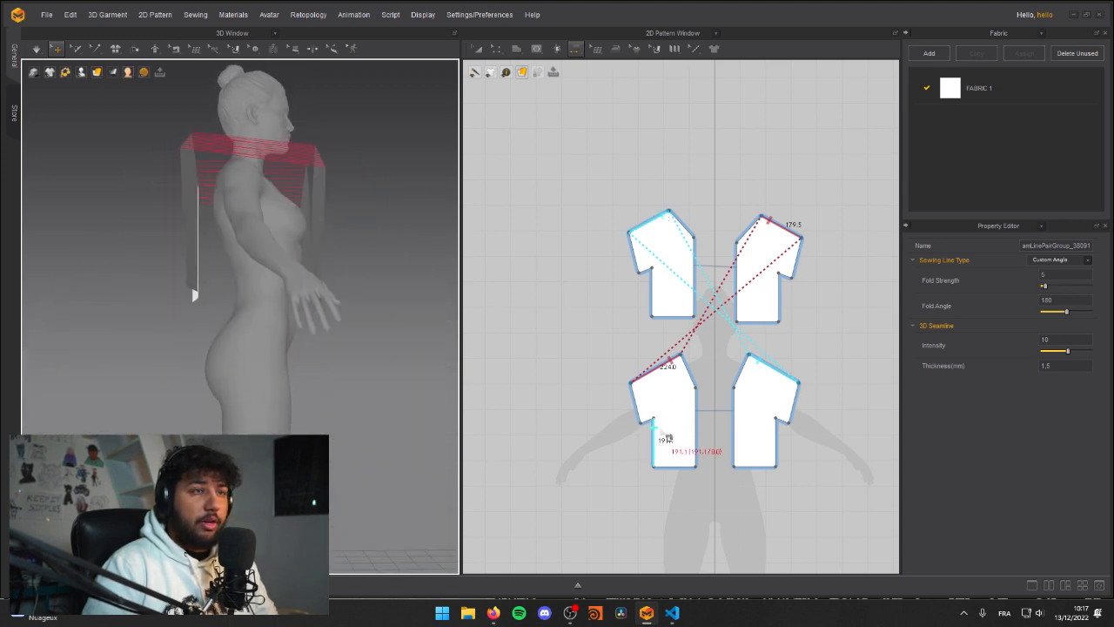
click(663, 439)
click(783, 293)
Step: Sew the two back halves together along their vertical centre edges
right_drag(298, 240, 435, 240)
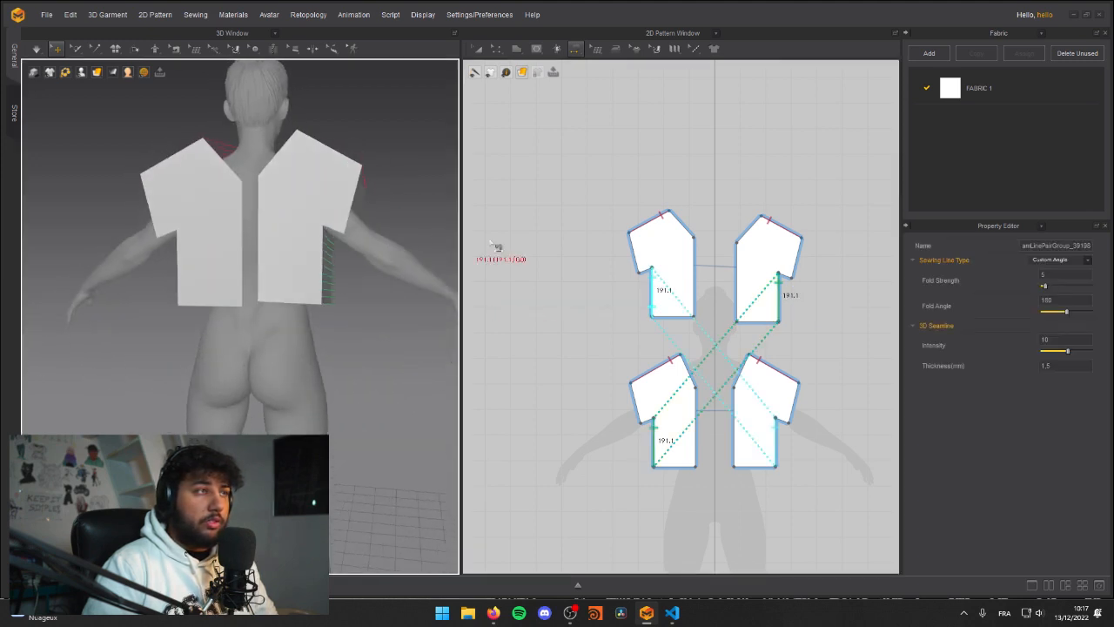
click(697, 256)
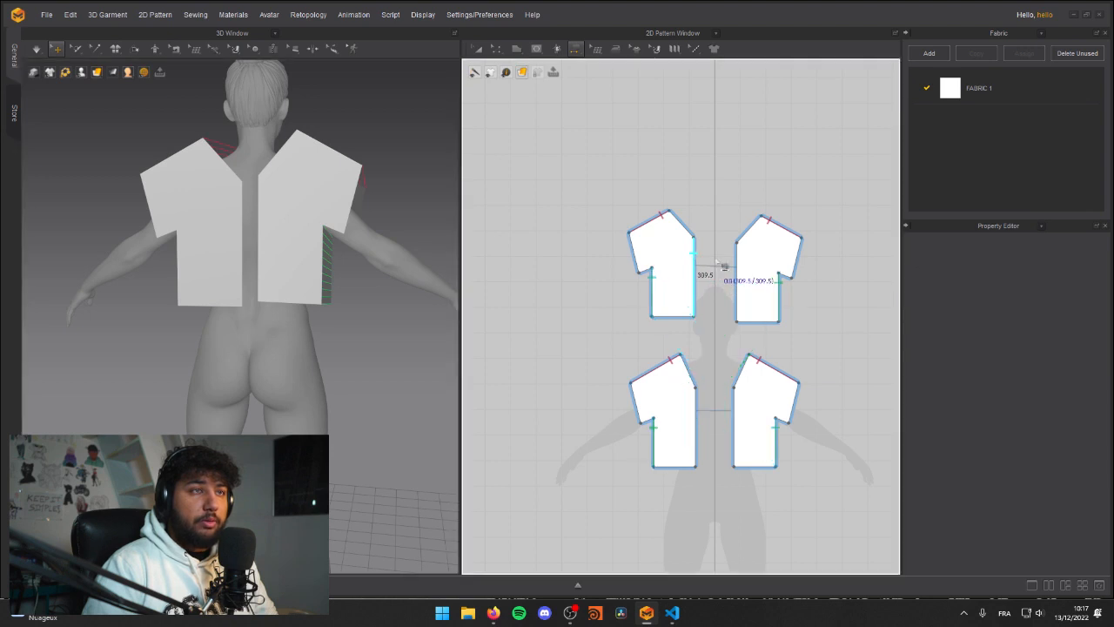
click(737, 261)
right_drag(261, 201, 172, 225)
key(a)
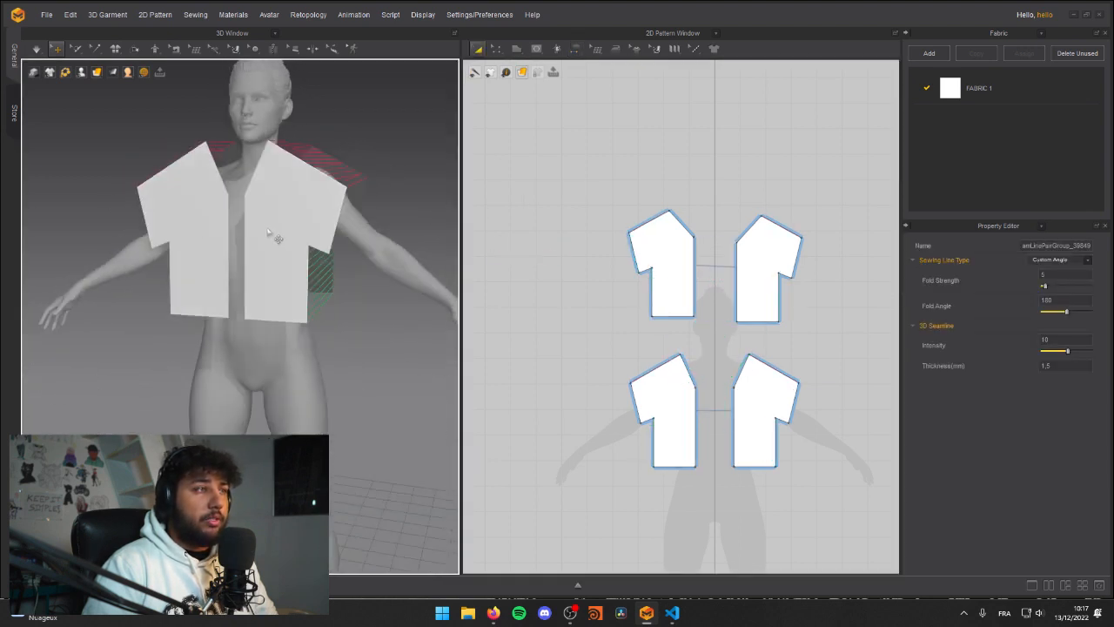
Step: Draw a narrow vertical Rectangle pattern in the gap between the two front halves
key(2)
mouse_move(357, 234)
right_down()
mouse_move(149, 226)
mouse_move(164, 214)
mouse_move(347, 234)
right_up()
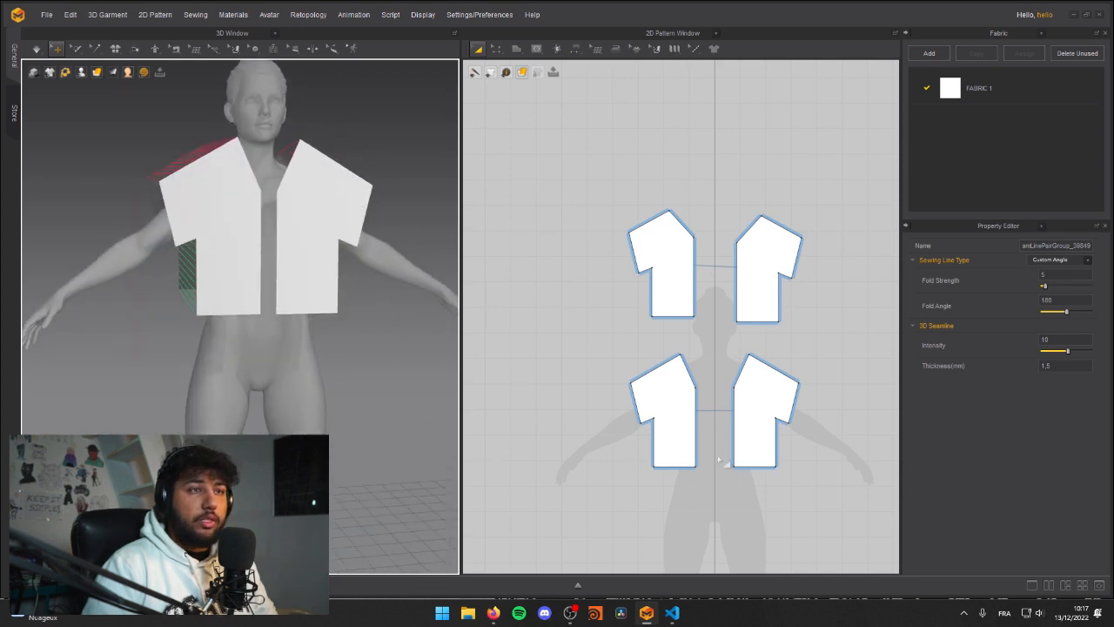
click(536, 49)
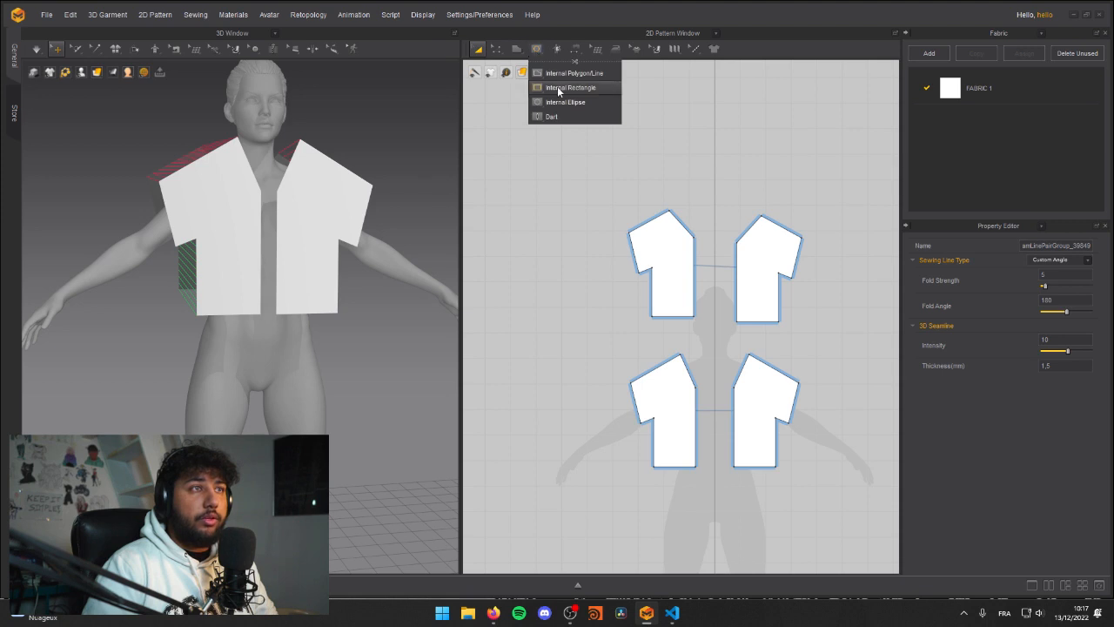
click(517, 49)
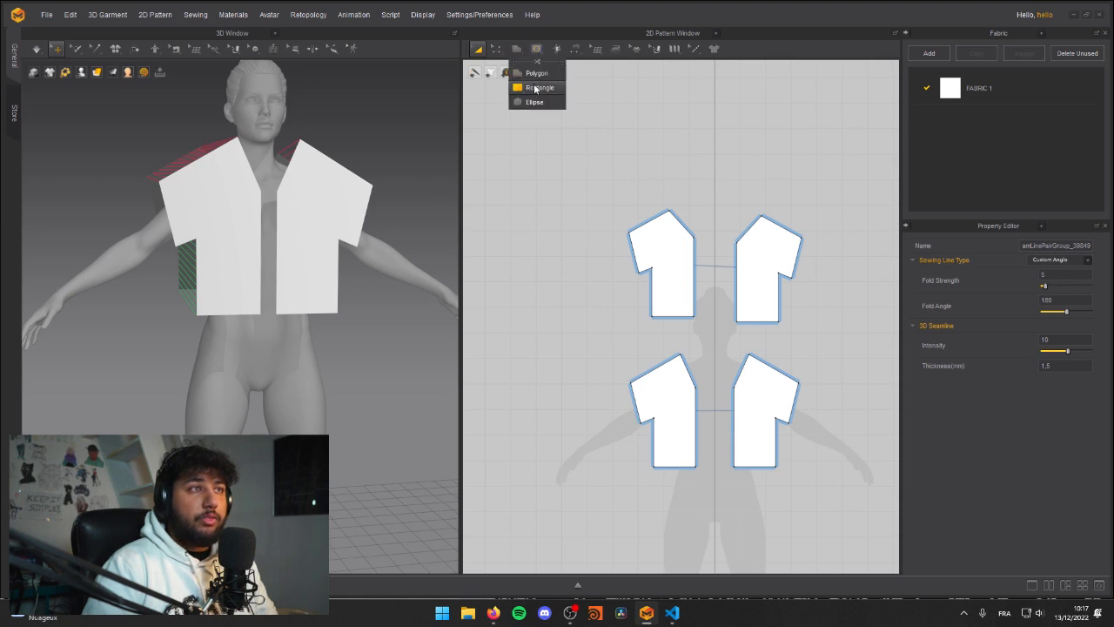
click(537, 88)
drag(704, 384, 719, 461)
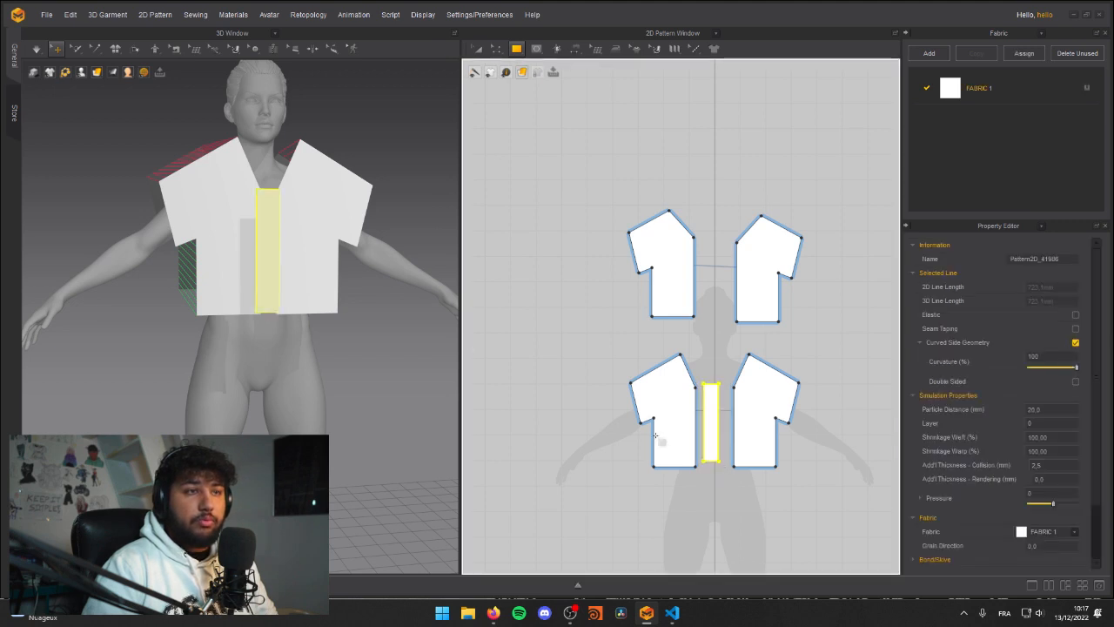
mouse_move(292, 194)
right_down()
mouse_move(287, 218)
mouse_move(279, 205)
mouse_move(300, 204)
mouse_move(282, 202)
right_up()
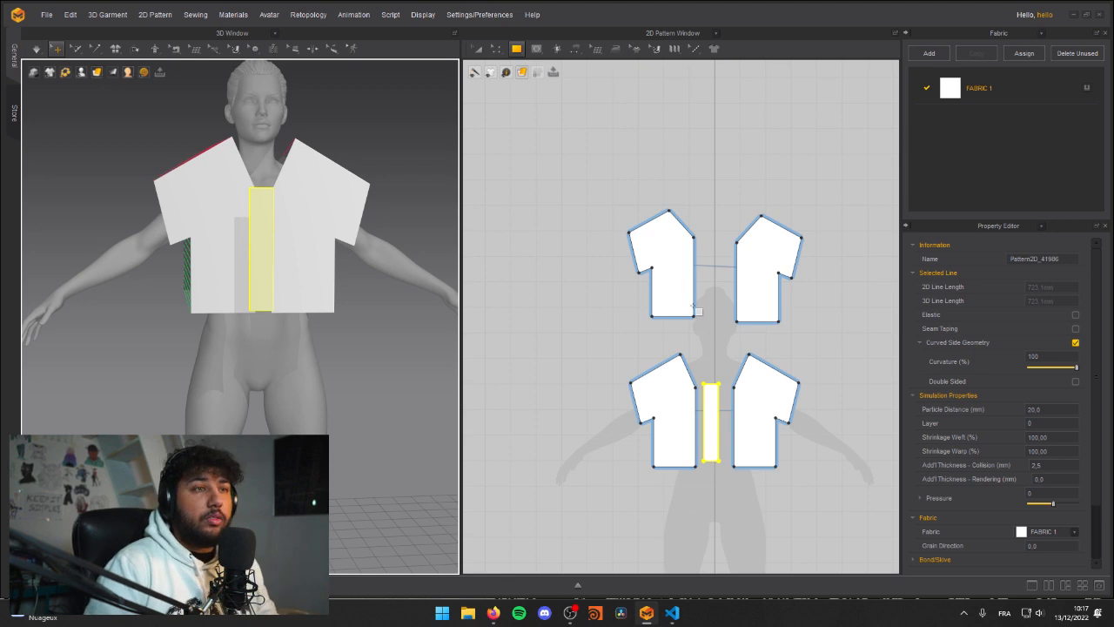
Step: Centre the rectangular strip between the front halves and align its upper edge with the base of their necklines
key(a)
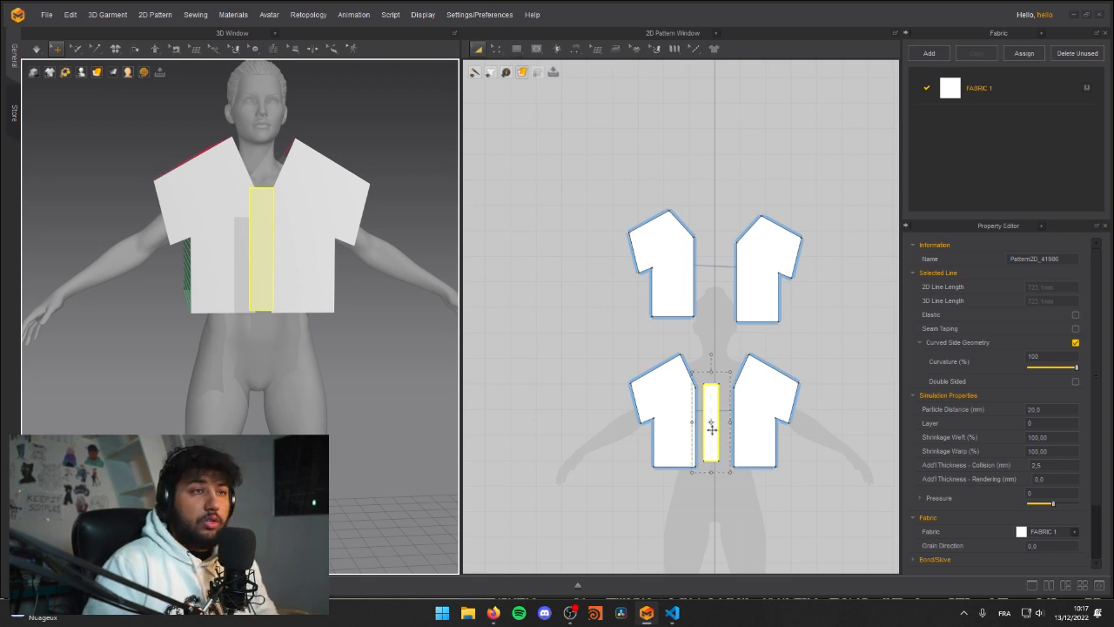
click(711, 425)
scroll(710, 434, up, 5)
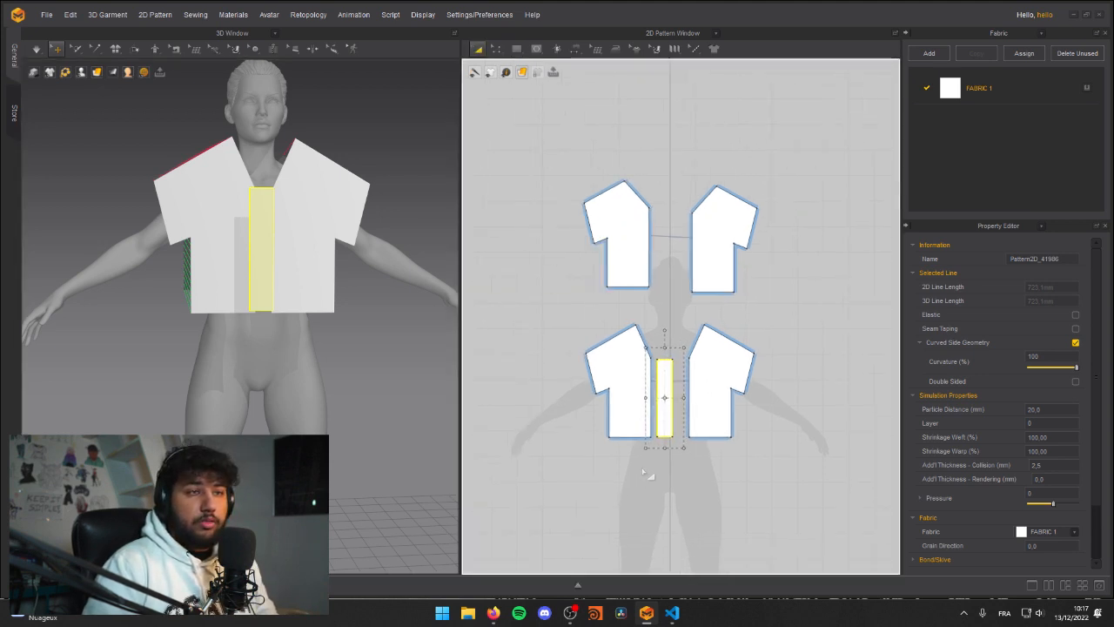
mouse_move(688, 331)
mouse_down()
mouse_move(699, 323)
mouse_move(703, 340)
mouse_up()
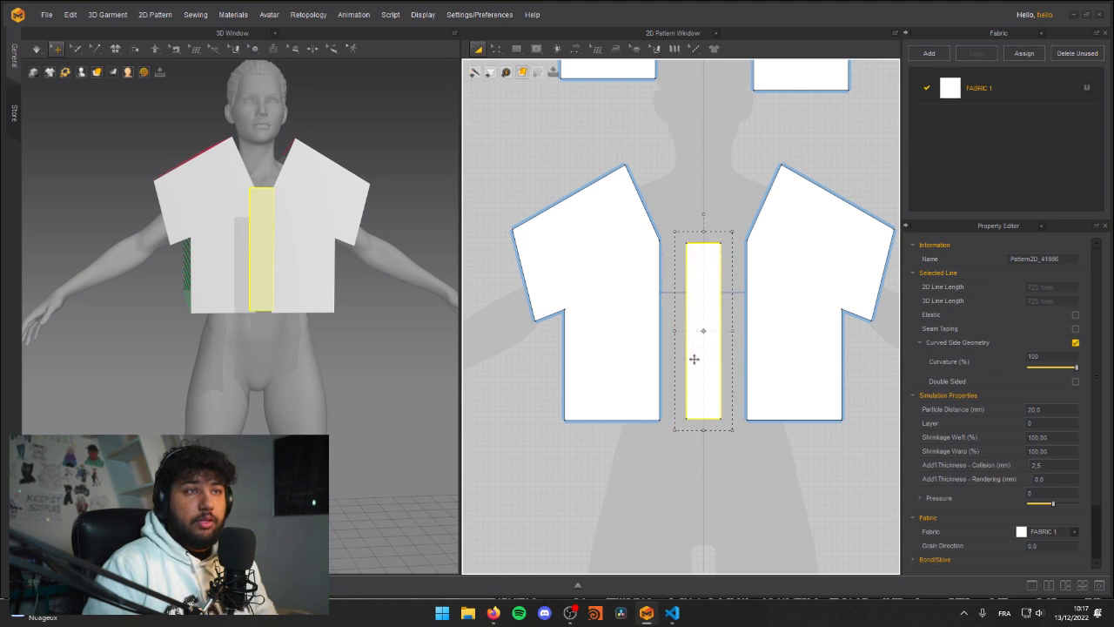
click(671, 423)
click(704, 244)
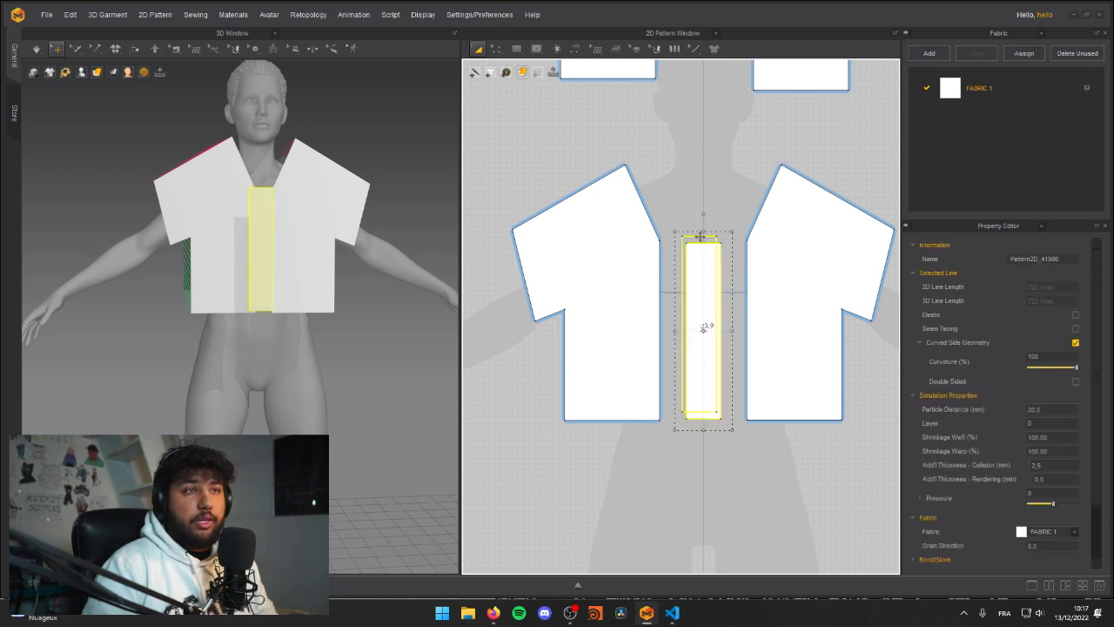
drag(705, 242, 703, 238)
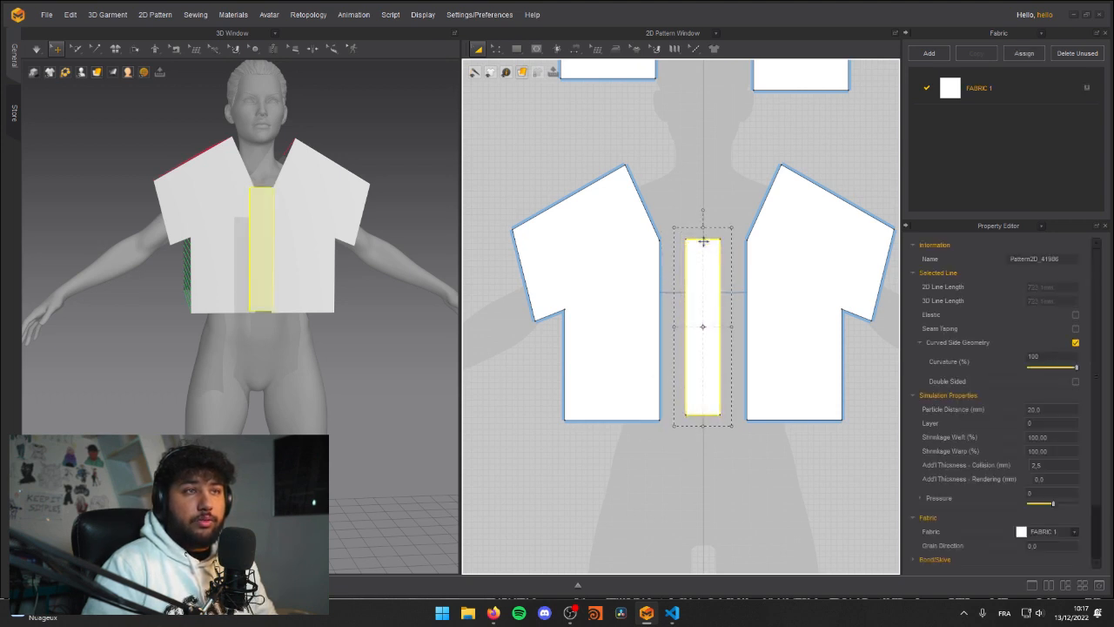
click(724, 428)
Step: Lengthen the strip to about 311.5 mm by moving its lower edge level with the front hem, and check the adjoining front edge's length
key(z)
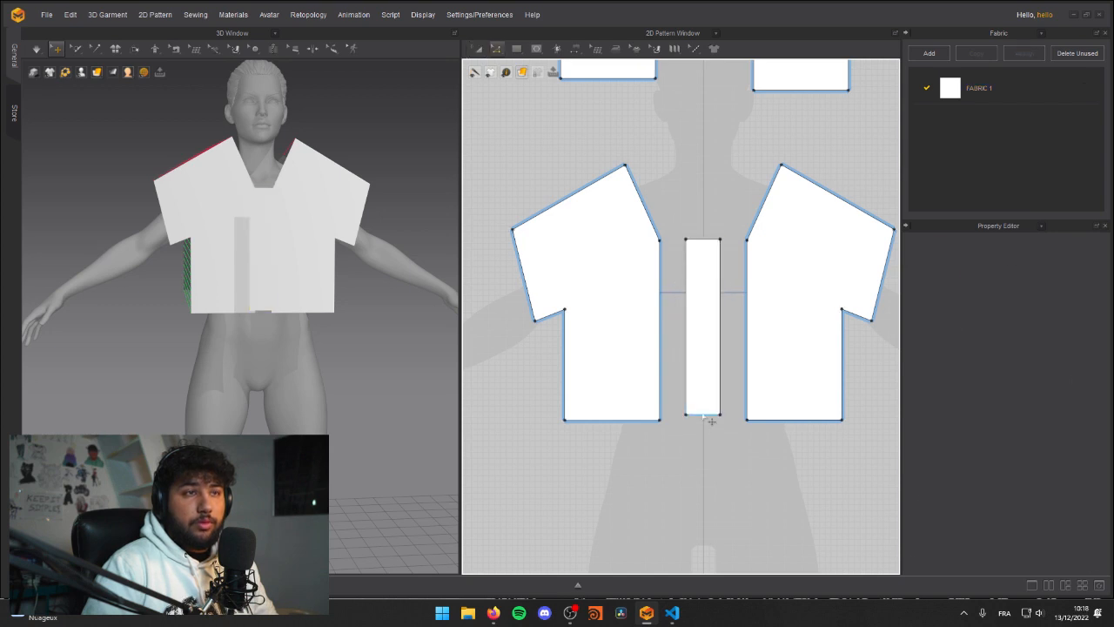
click(709, 417)
click(694, 340)
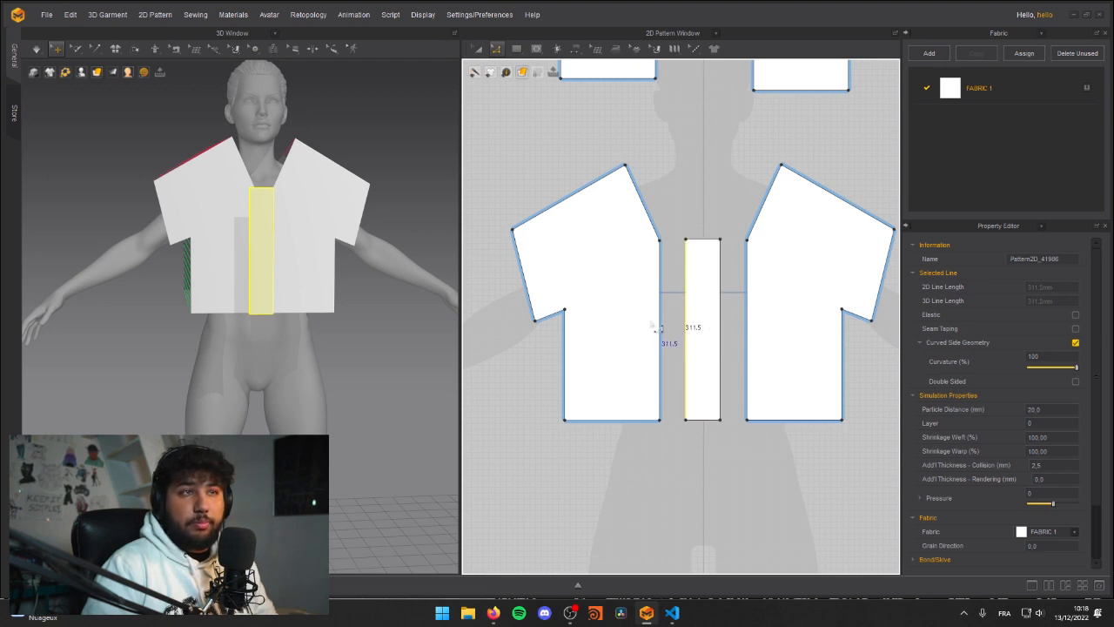
click(660, 338)
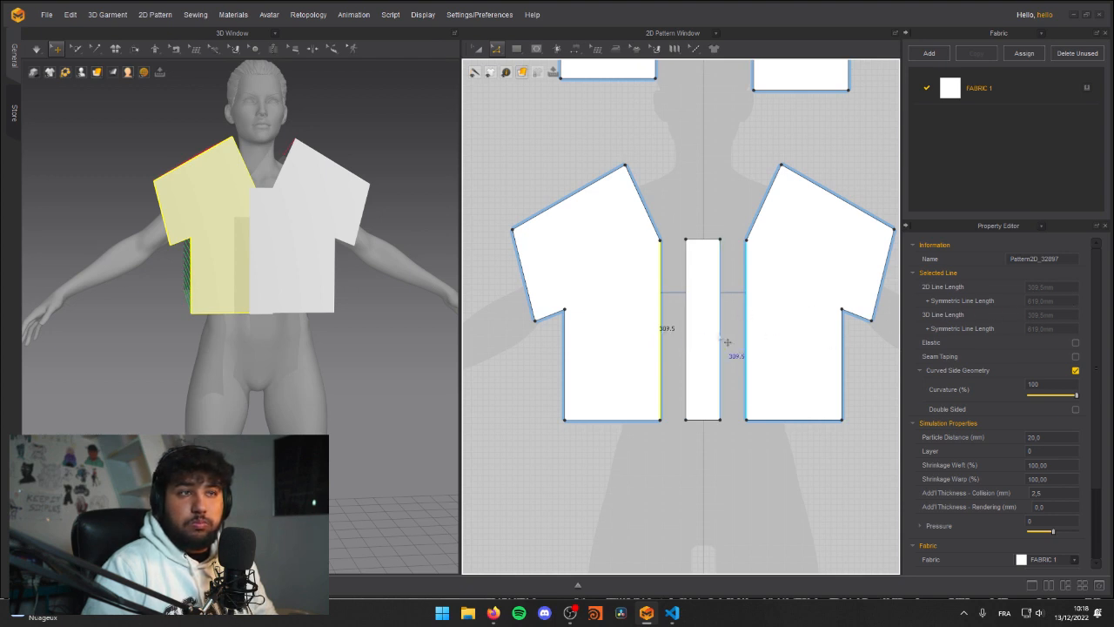
click(670, 428)
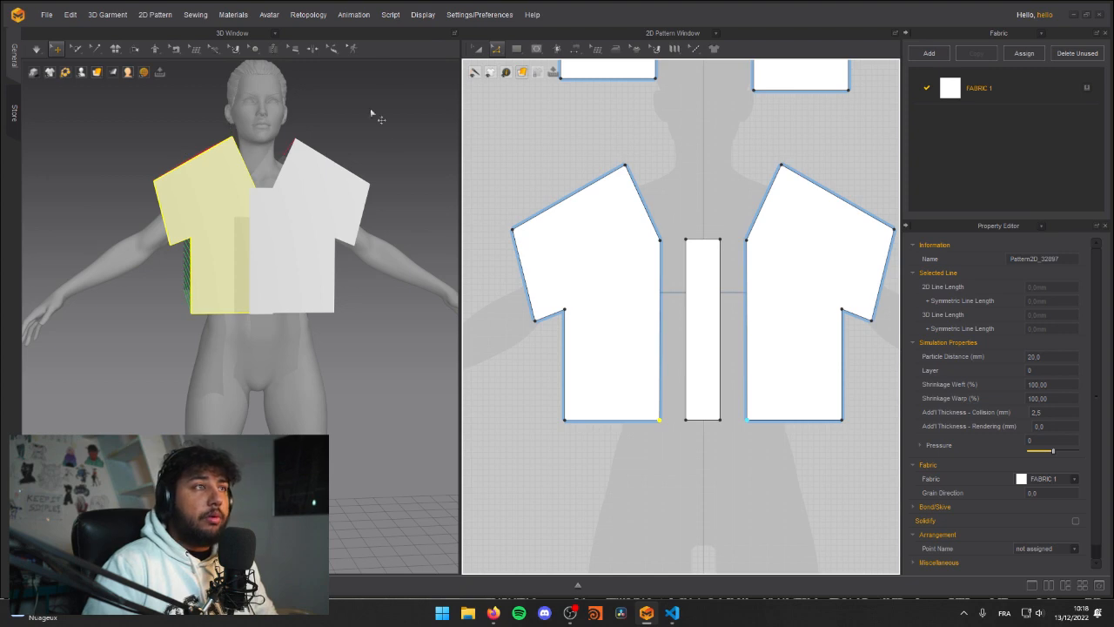
Step: Sew both long edges of the strip to the adjacent centre edges of the front halves with Segment Sewing
right_drag(185, 188, 278, 199)
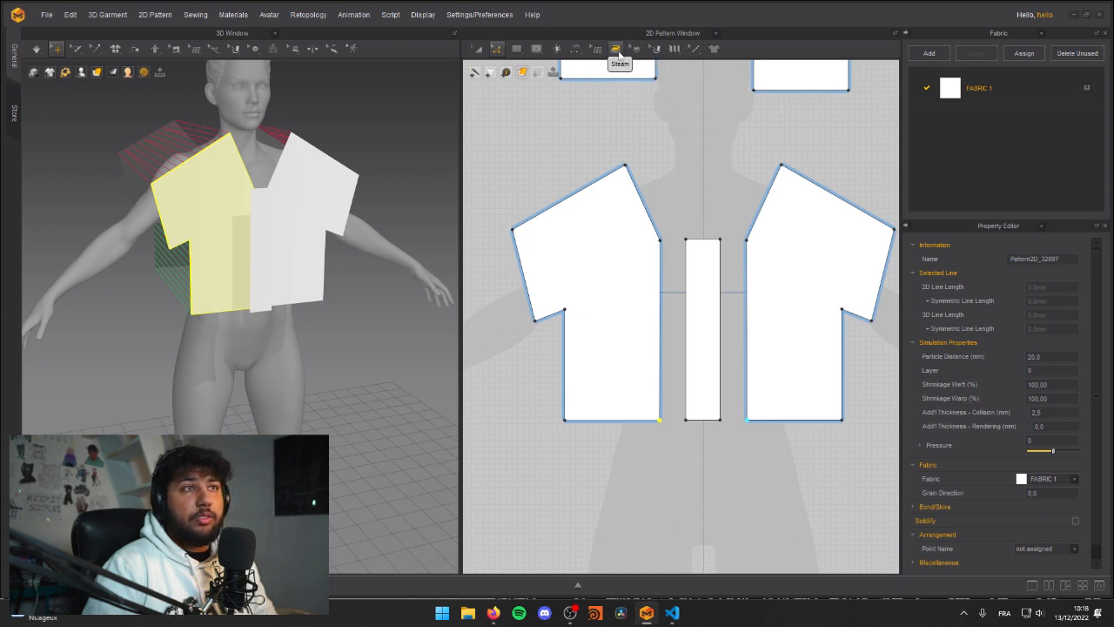
click(575, 50)
click(609, 87)
click(658, 277)
click(686, 275)
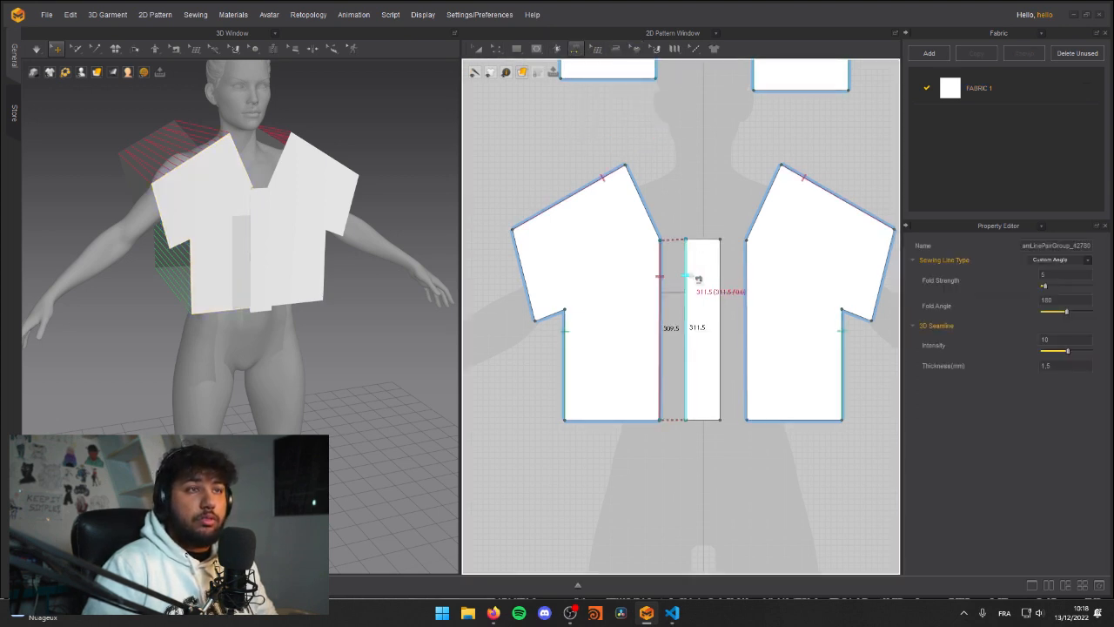
click(720, 277)
click(747, 288)
Step: Simulate the garment to drape the sewn pieces onto the avatar, and examine the shirt from several angles
right_drag(383, 261, 272, 233)
click(255, 221)
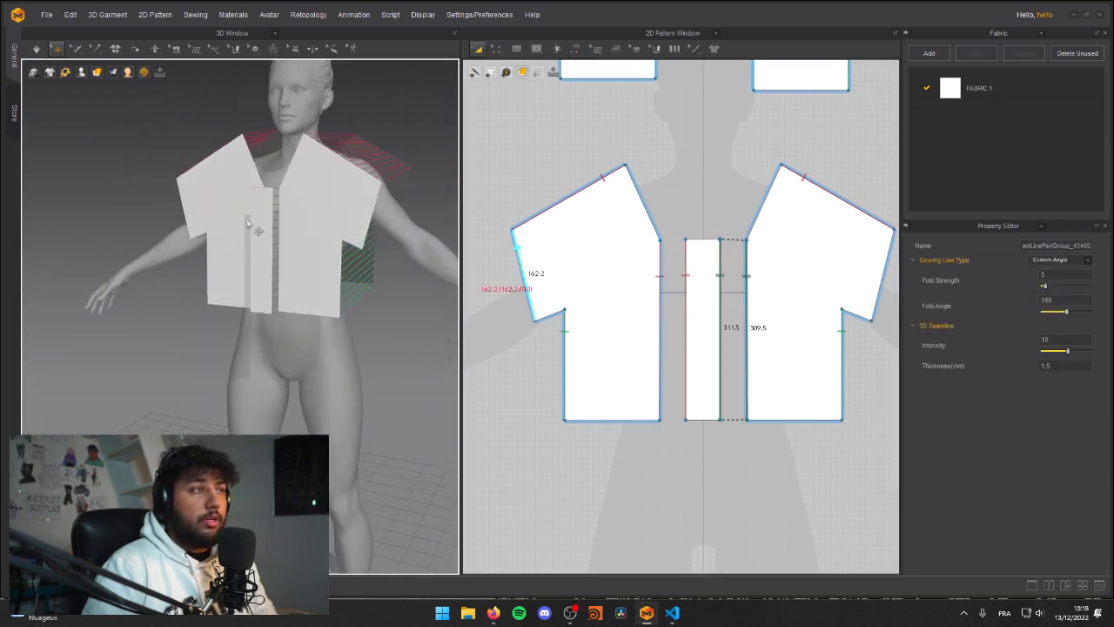
key(space)
right_drag(428, 179, 277, 231)
key(space)
key(space)
middle_drag(228, 235, 271, 229)
scroll(271, 229, up, 3)
right_drag(271, 229, 272, 231)
right_drag(346, 200, 296, 238)
scroll(304, 224, down, 5)
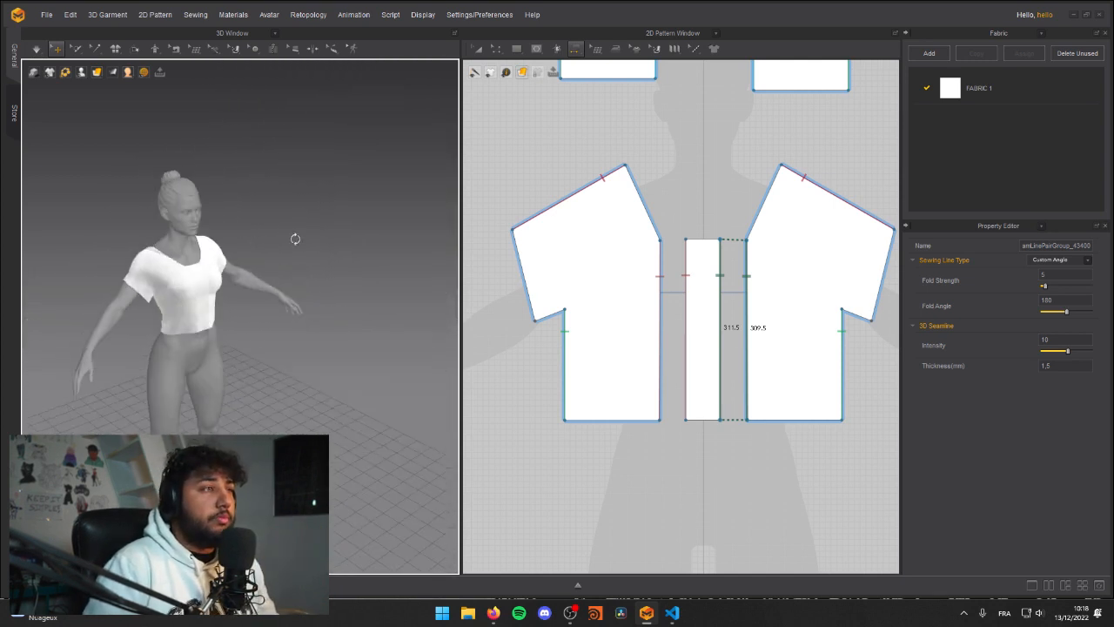
scroll(261, 294, up, 8)
scroll(241, 275, down, 5)
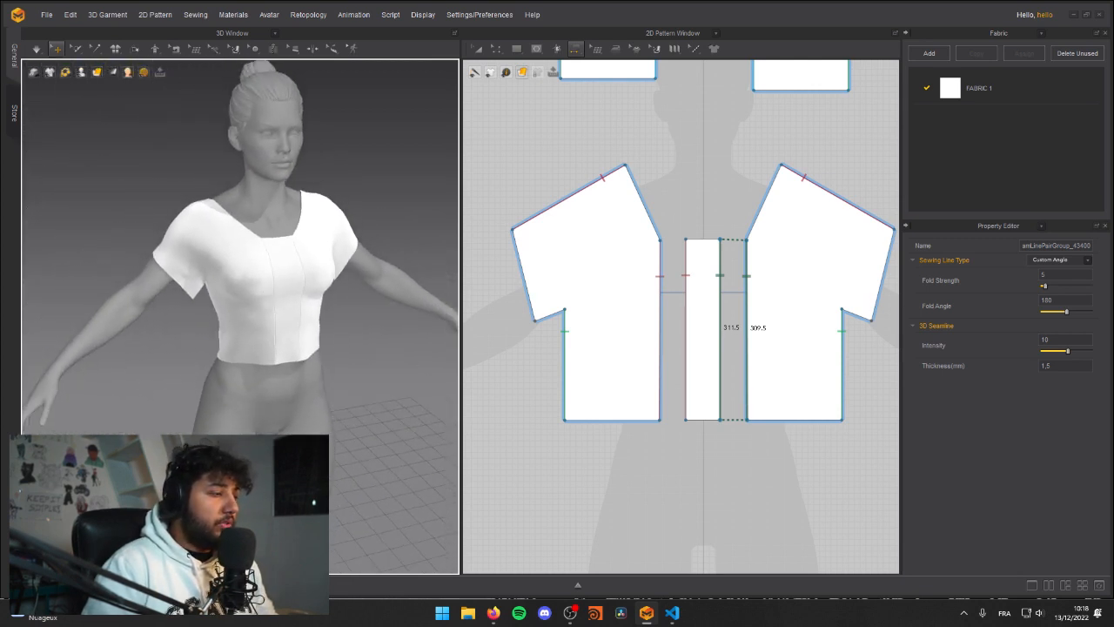
Step: Raise the centre neck point of the mirrored back halves to make the back neckline shallower
key(a)
key(z)
middle_drag(690, 182, 714, 325)
right_drag(287, 175, 336, 174)
middle_drag(707, 212, 683, 258)
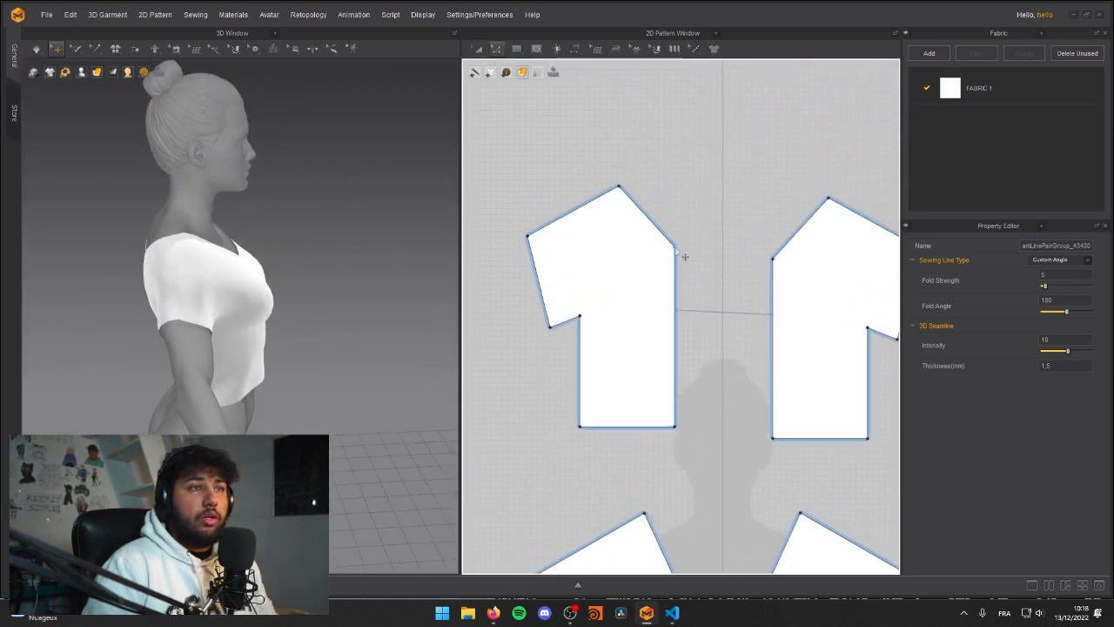
click(684, 250)
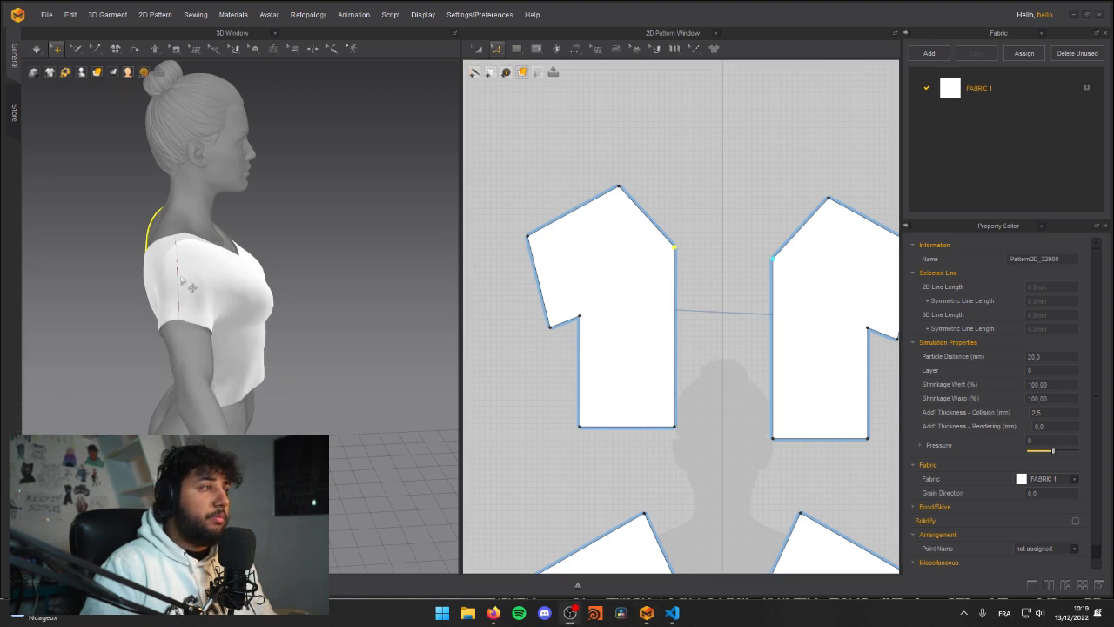
middle_drag(770, 457, 750, 454)
right_drag(150, 268, 267, 241)
drag(657, 247, 648, 223)
Step: Simulate the shirt with the raised back neckline and inspect how it sits on the avatar
right_drag(311, 248, 236, 261)
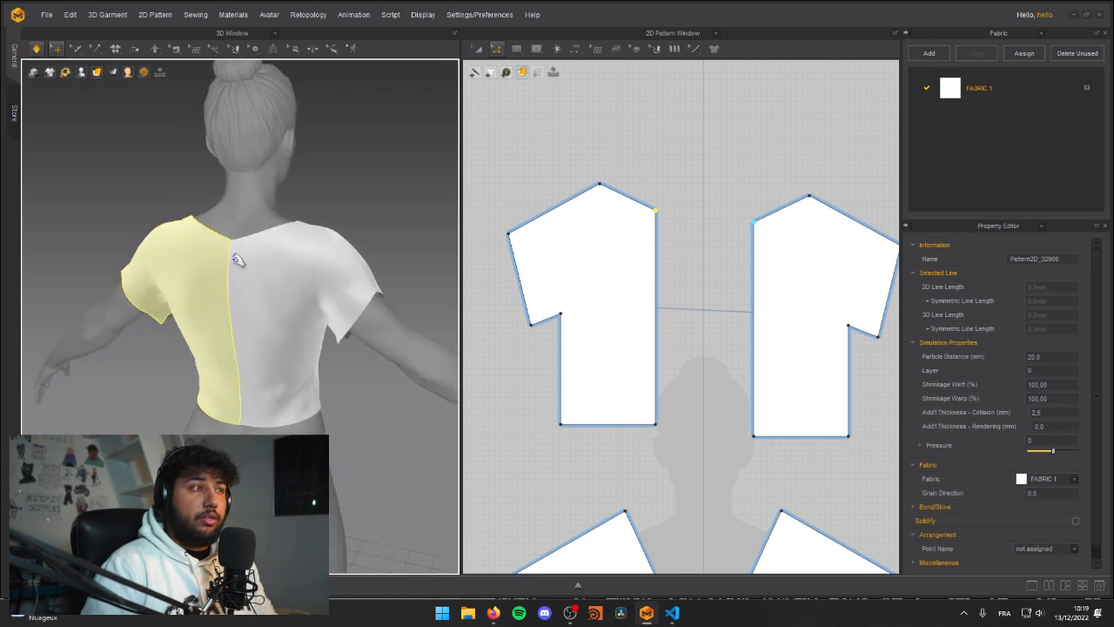
scroll(236, 261, down, 4)
right_drag(179, 286, 118, 277)
key(space)
scroll(218, 262, up, 6)
mouse_move(219, 249)
right_down()
mouse_move(194, 237)
mouse_move(229, 247)
right_up()
scroll(229, 247, down, 6)
key(space)
right_drag(174, 321, 213, 320)
Step: Narrow the front strip to about half its width and shift it towards the centre line between the front halves
middle_drag(716, 462, 704, 260)
scroll(703, 255, down, 4)
scroll(706, 349, up, 3)
click(674, 358)
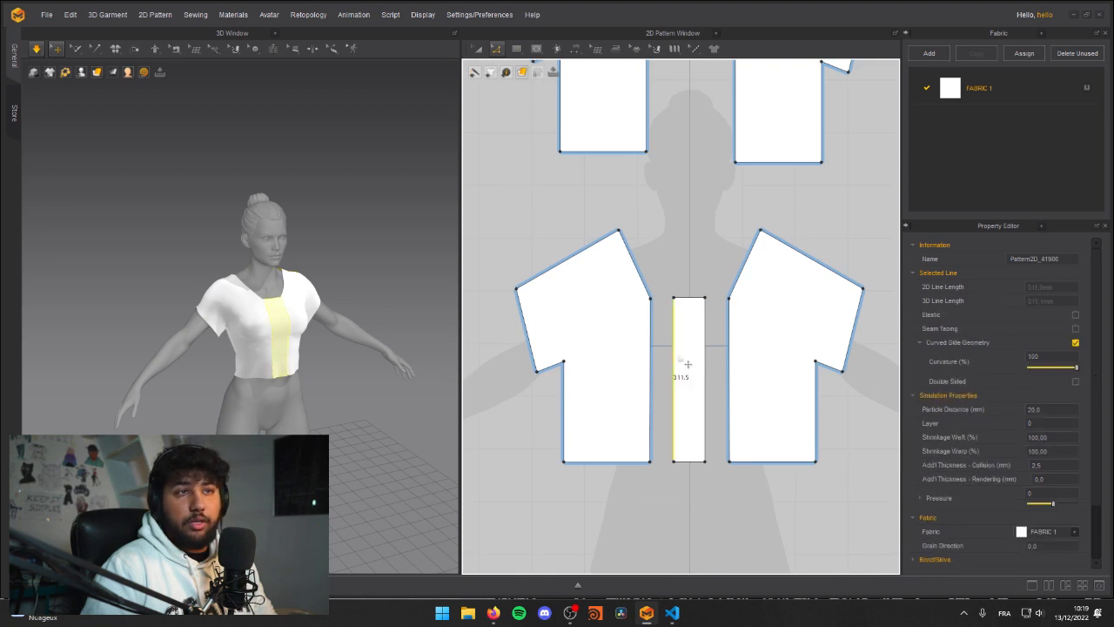
click(706, 361)
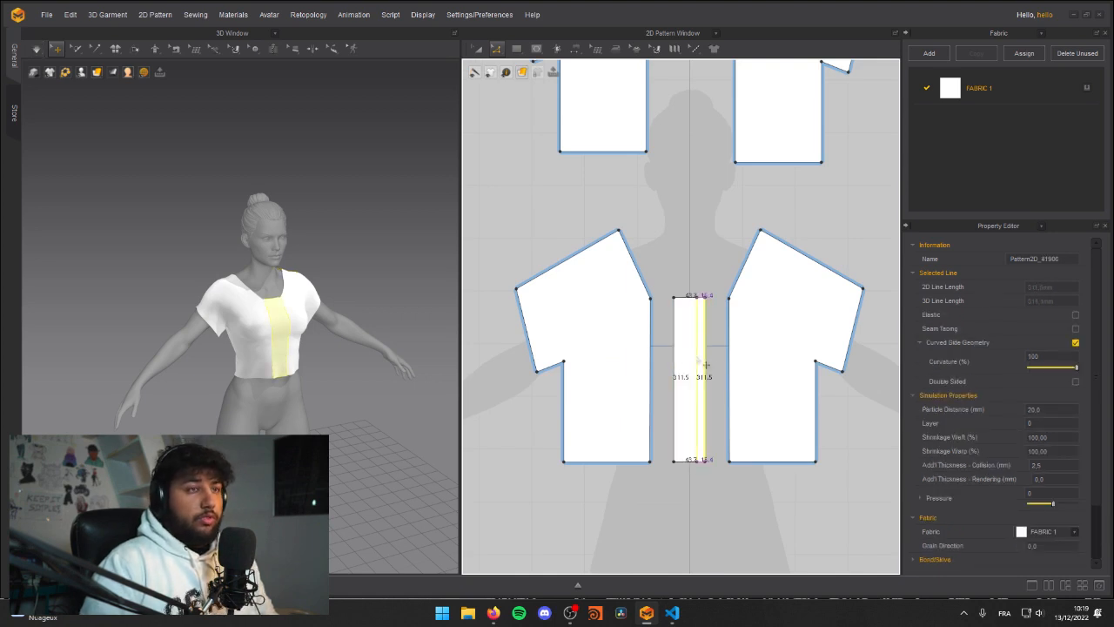
mouse_move(703, 364)
mouse_down()
mouse_move(682, 374)
mouse_move(684, 360)
mouse_up()
key(a)
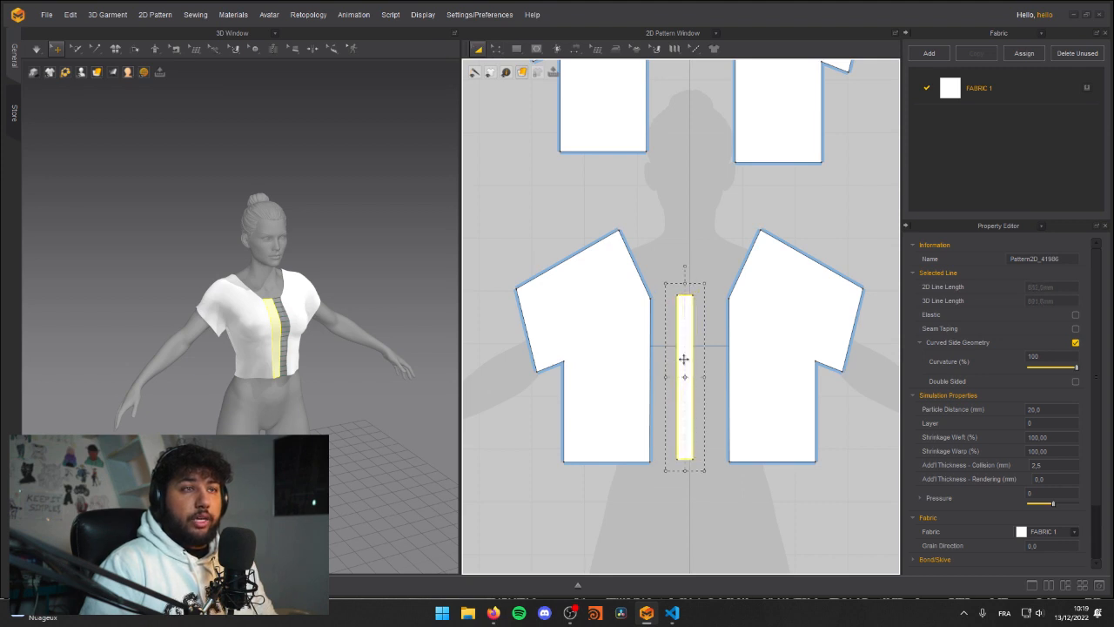
click(670, 229)
Step: Simulate the shirt with the narrowed front strip and inspect the result from the front
key(space)
mouse_move(305, 306)
right_down()
mouse_move(277, 307)
mouse_move(300, 310)
right_up()
scroll(300, 310, up, 5)
scroll(337, 354, down, 2)
middle_drag(338, 353, 317, 280)
right_drag(317, 280, 270, 328)
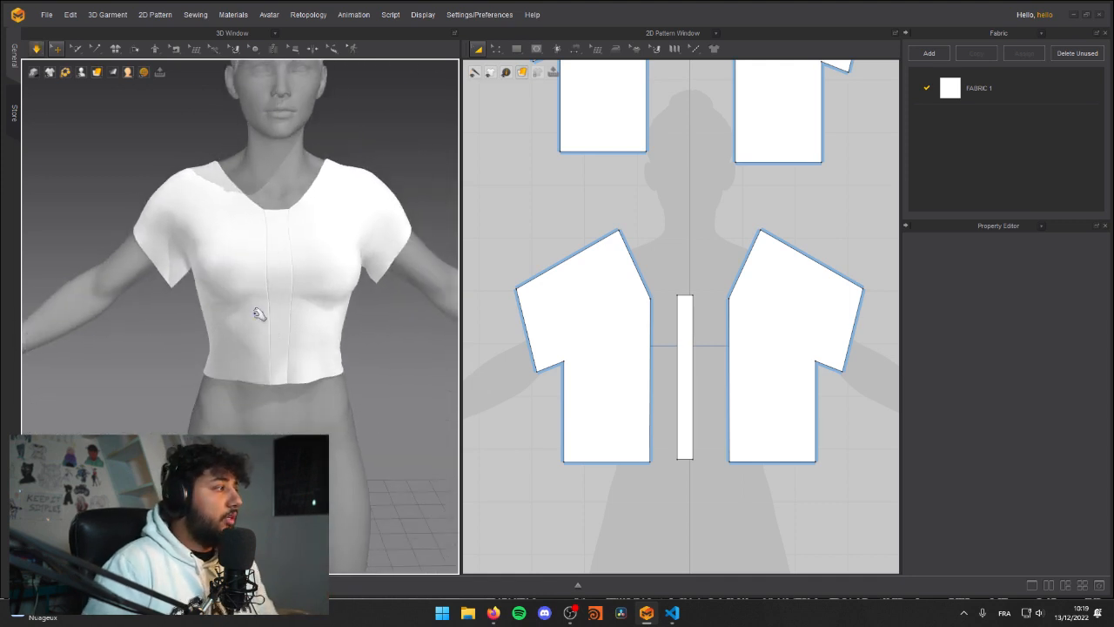
Step: Move the centre edges of the mirrored front halves inward, close to the front strip, and simulate the change
click(649, 371)
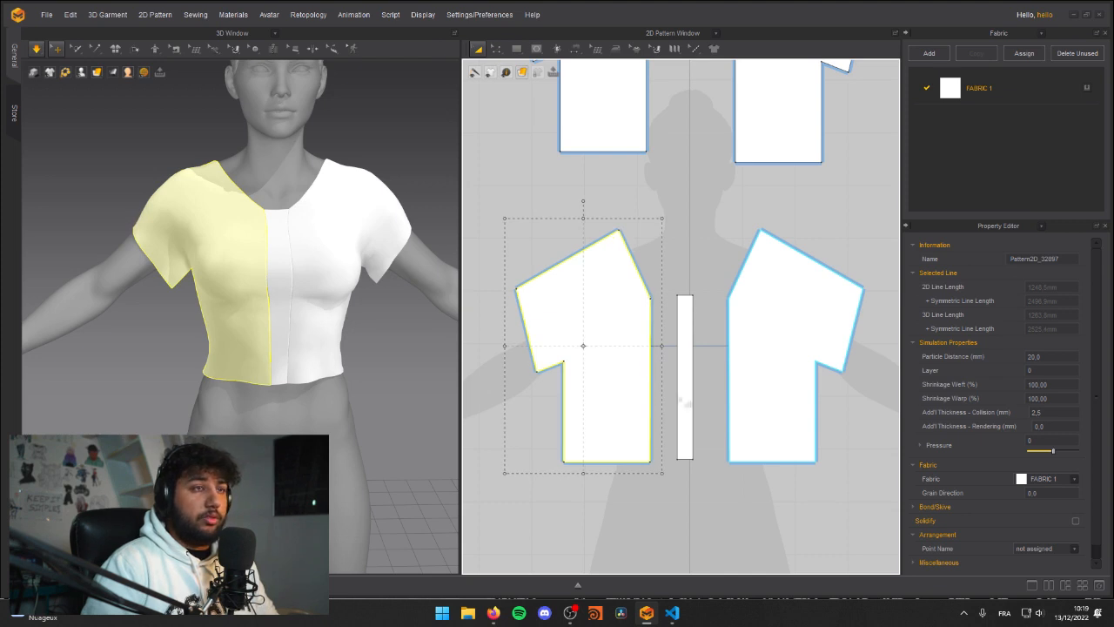
click(692, 497)
key(z)
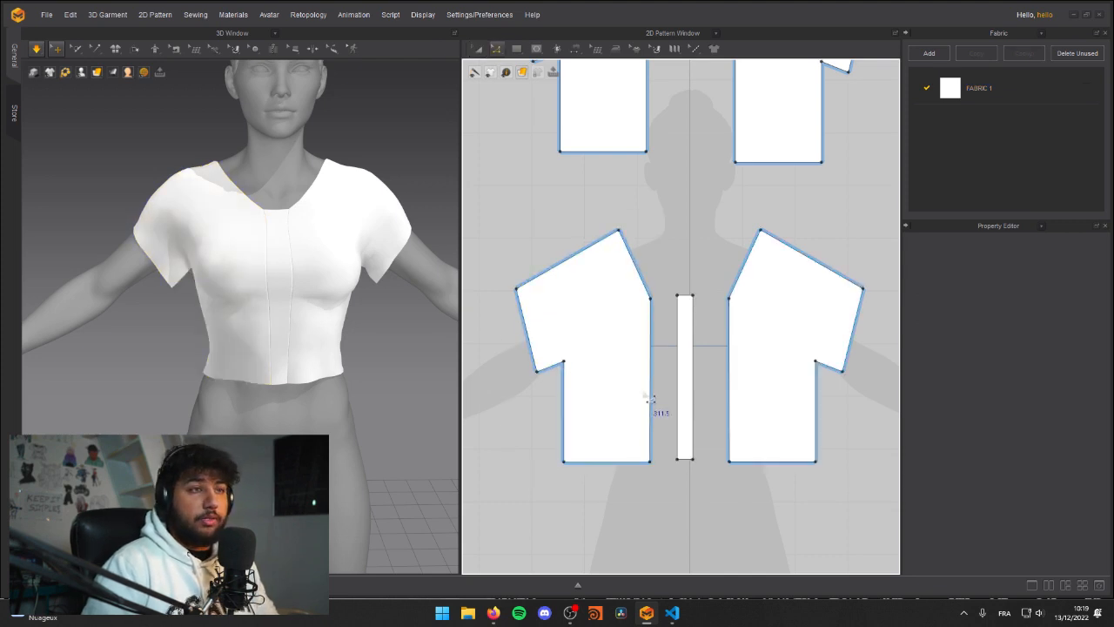
drag(658, 405, 677, 404)
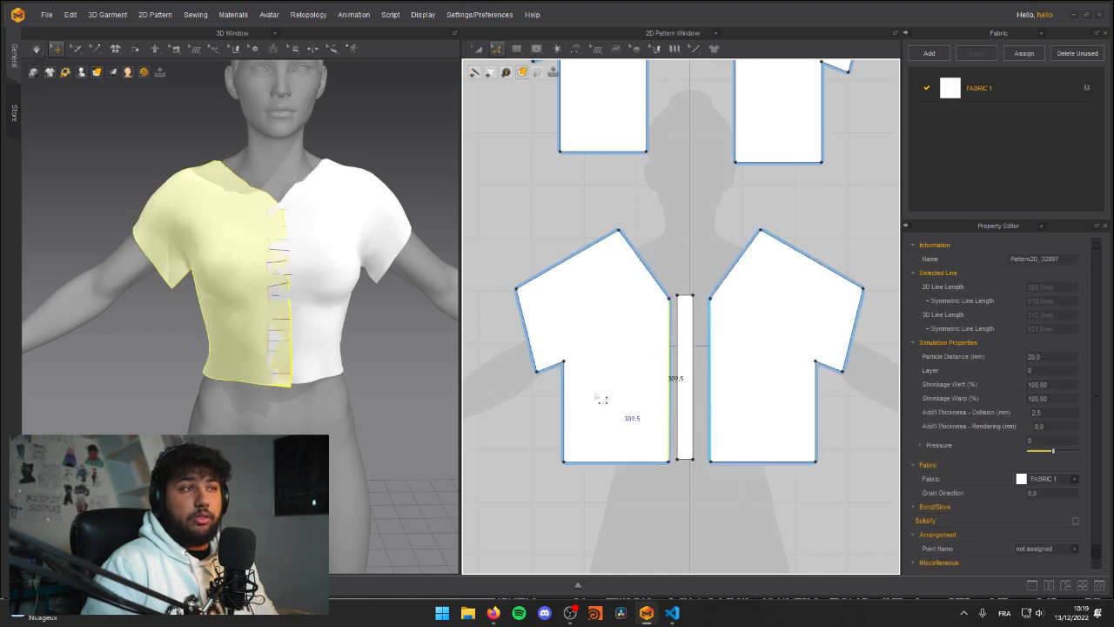
right_drag(293, 249, 238, 245)
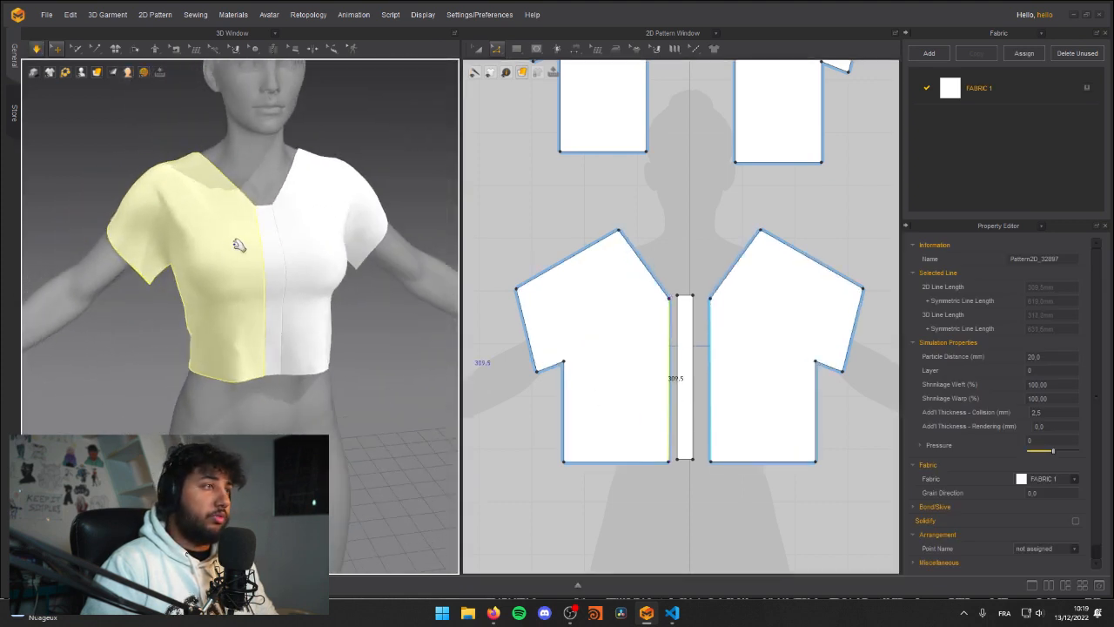
Step: Raise the top edge of the front strip together with the front halves' centre neck points to make the front neckline shallower
click(696, 303)
drag(696, 304, 692, 266)
click(674, 303)
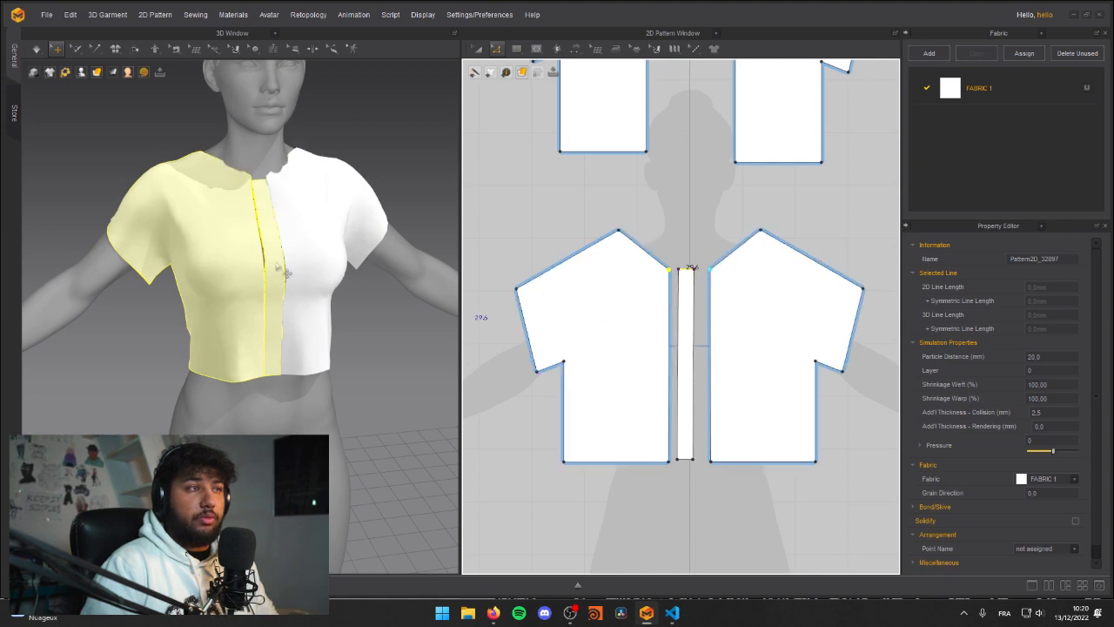
Step: Simulate the raised front neckline, tugging the front fabric into place, and inspect the shirt from front and back
right_drag(300, 233, 293, 264)
click(253, 287)
drag(276, 321, 267, 431)
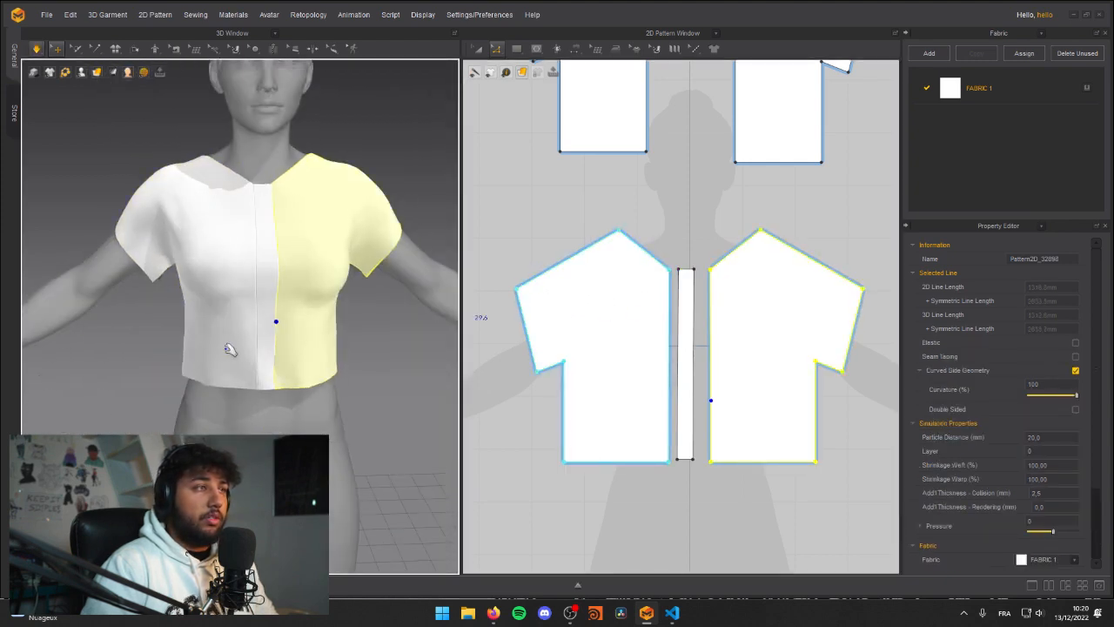
drag(237, 348, 235, 439)
right_drag(261, 261, 335, 257)
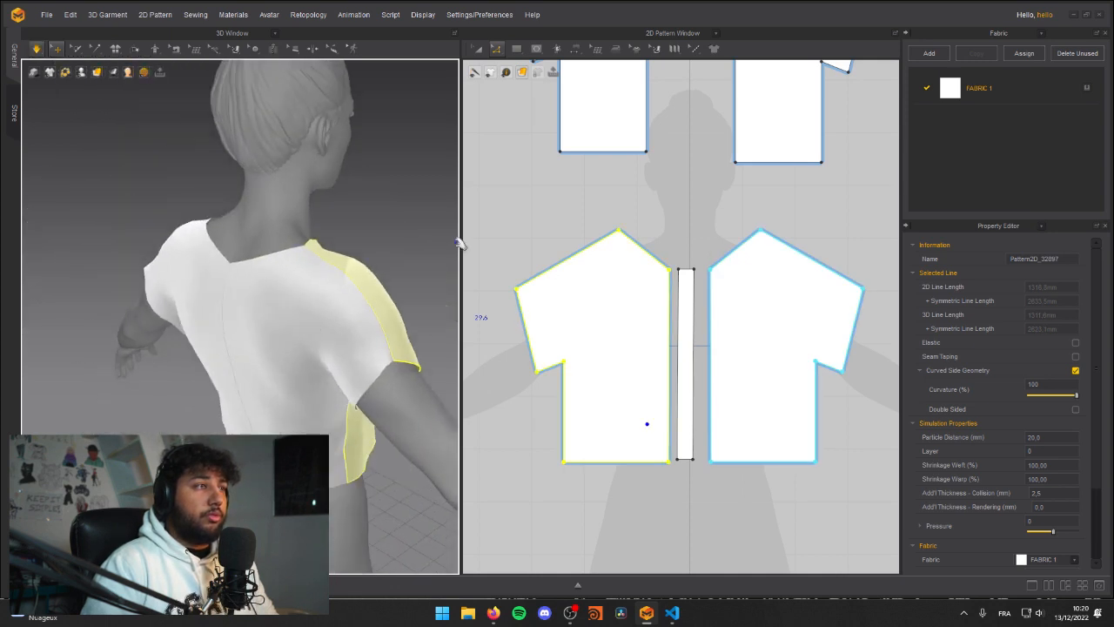
Step: Curve the neckline edges of the mirrored back halves inward and check the shape on the avatar from the front
middle_drag(703, 186, 701, 415)
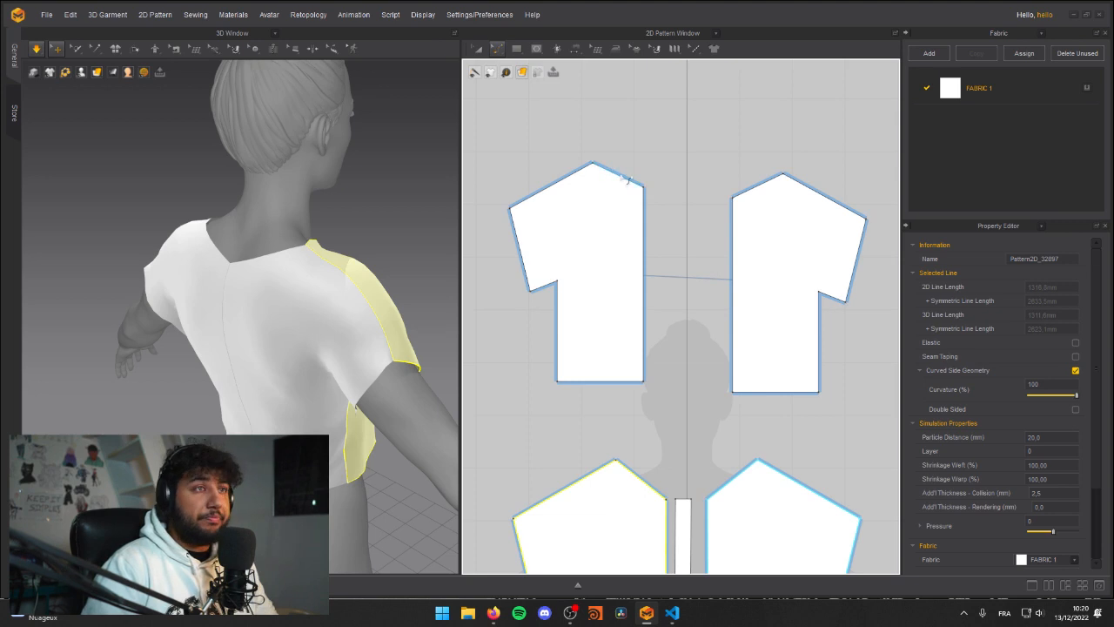
click(624, 178)
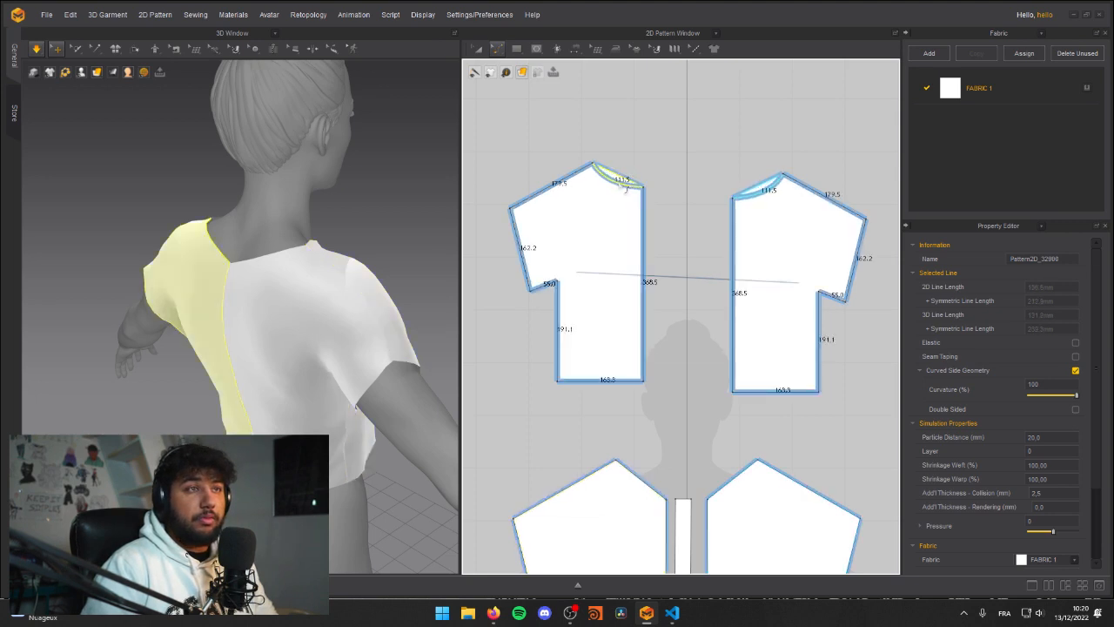
right_drag(253, 252, 396, 259)
middle_drag(397, 258, 304, 281)
right_drag(304, 280, 406, 264)
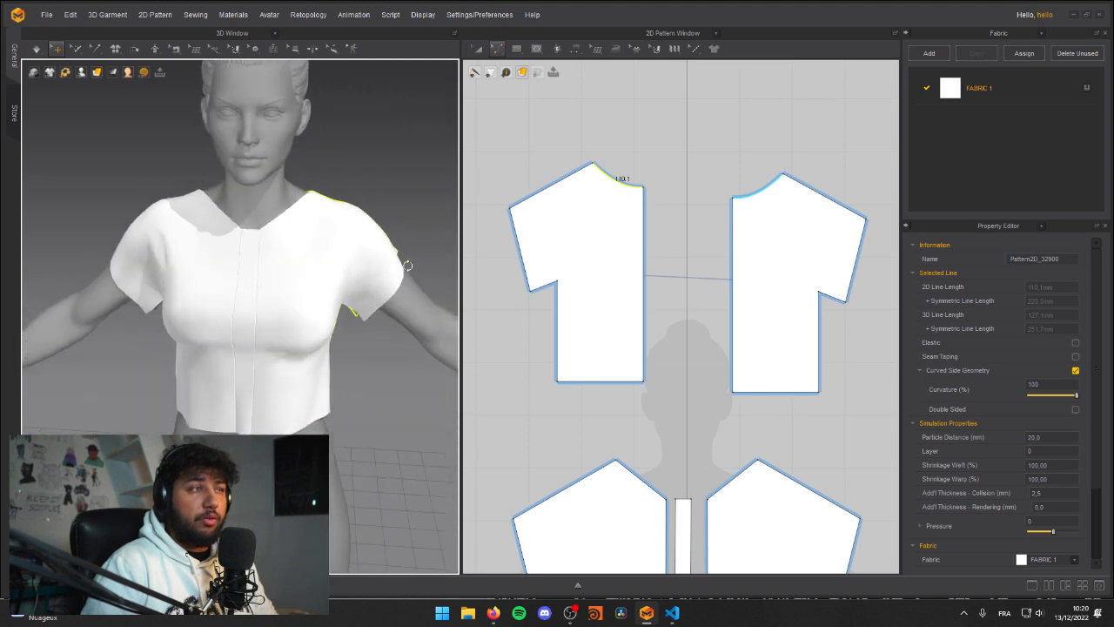
Step: Curve the neckline edges of the mirrored front halves inward to give a rounded front neckline
middle_drag(663, 462, 687, 359)
click(670, 382)
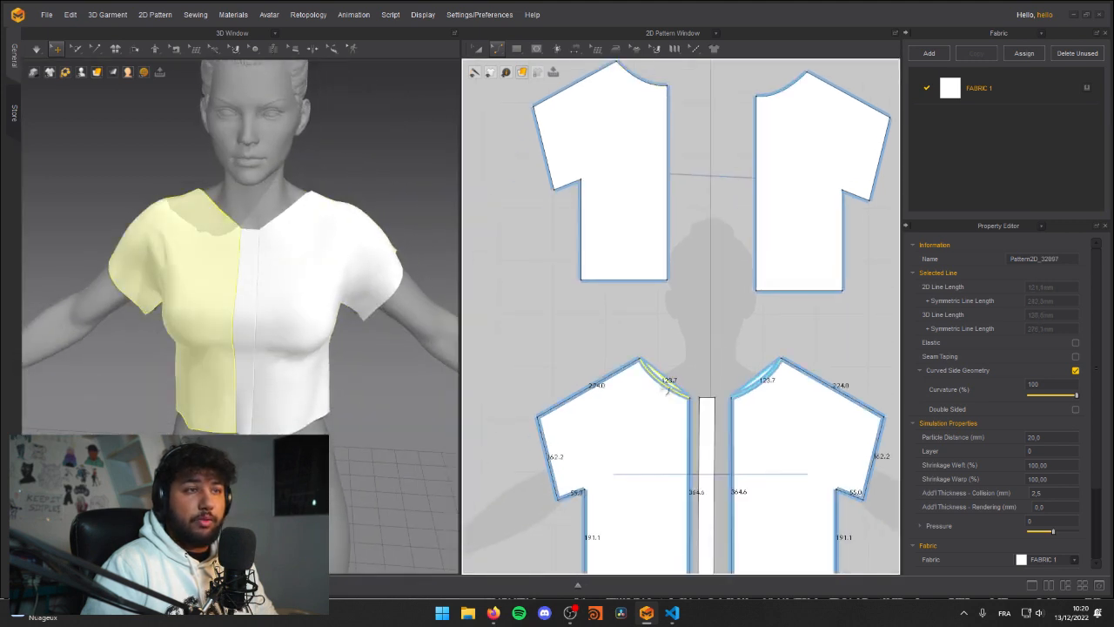
drag(667, 391, 648, 357)
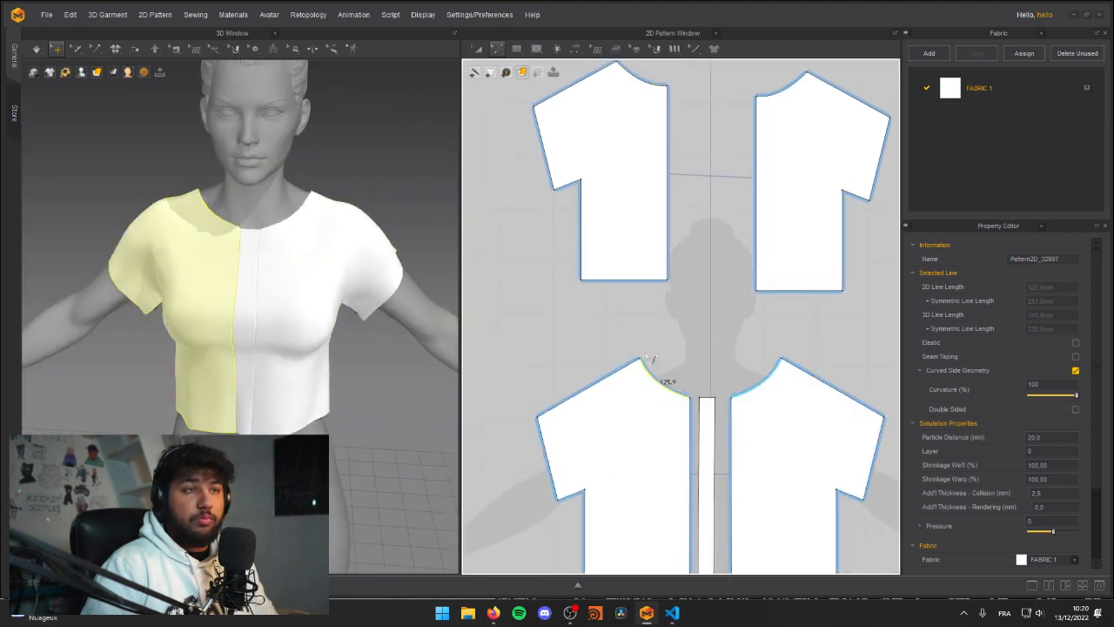
drag(672, 393, 679, 397)
key(a)
click(653, 334)
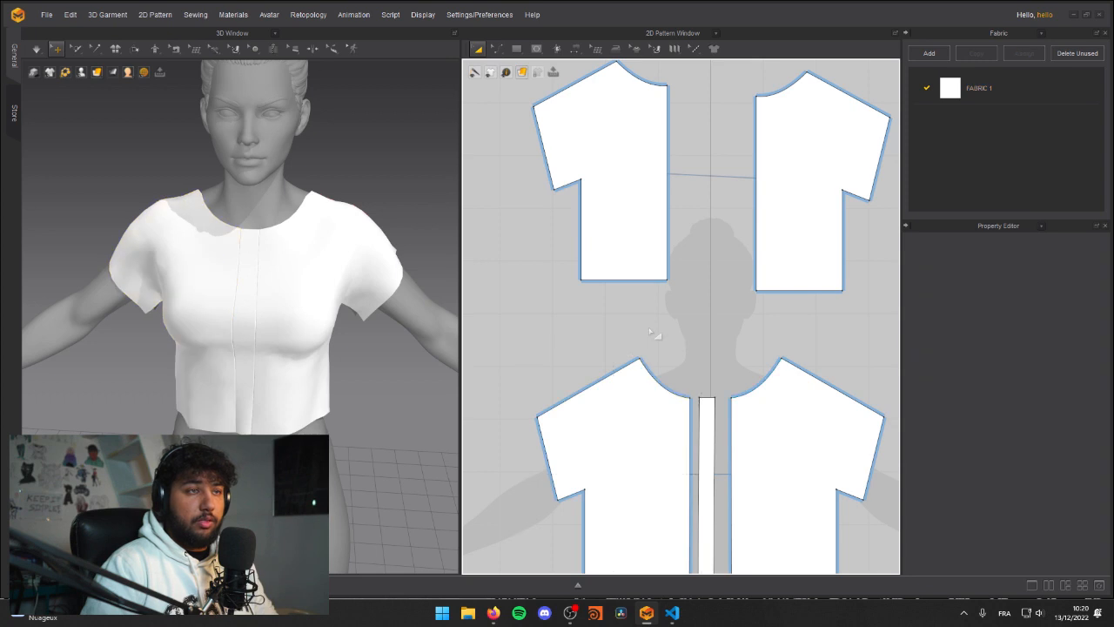
Step: Move the shoulder neck points of the mirrored front halves inward and adjust the neckline curve at those points
right_drag(224, 202, 248, 144)
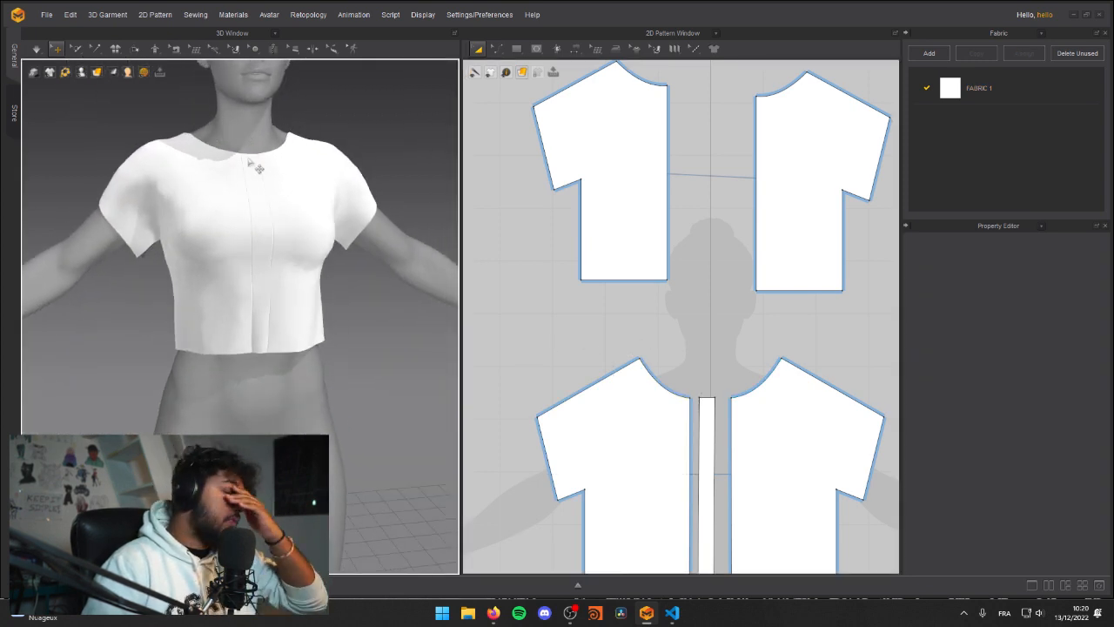
key(z)
click(651, 361)
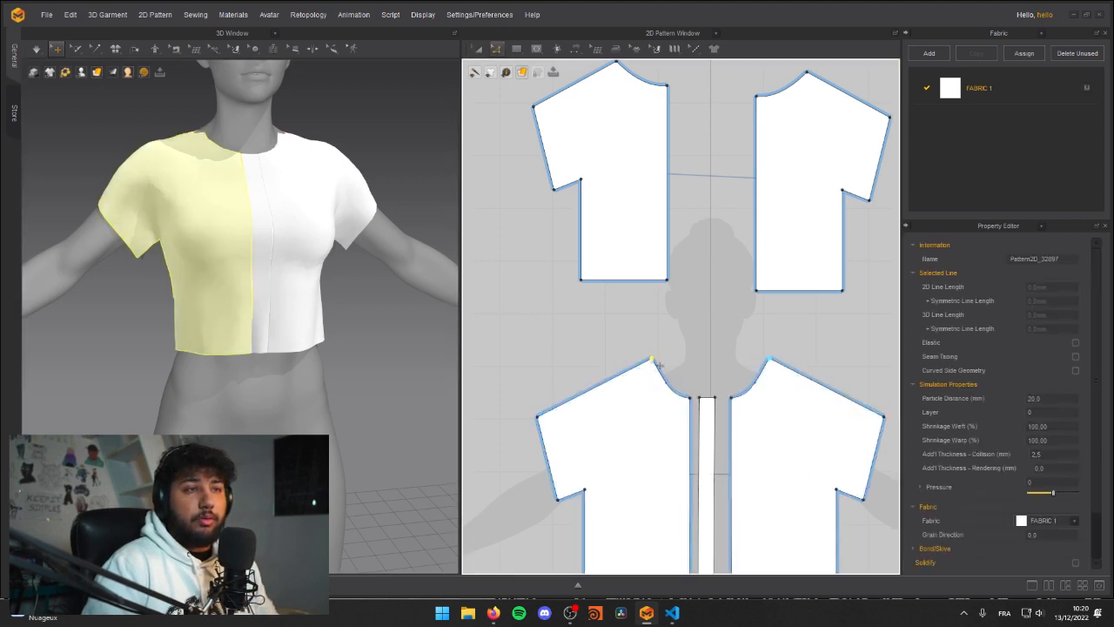
drag(668, 384, 655, 374)
Step: Simulate the rounded neckline, pulling the fabric into place, and inspect the shirt from the front and back
right_drag(251, 147, 190, 257)
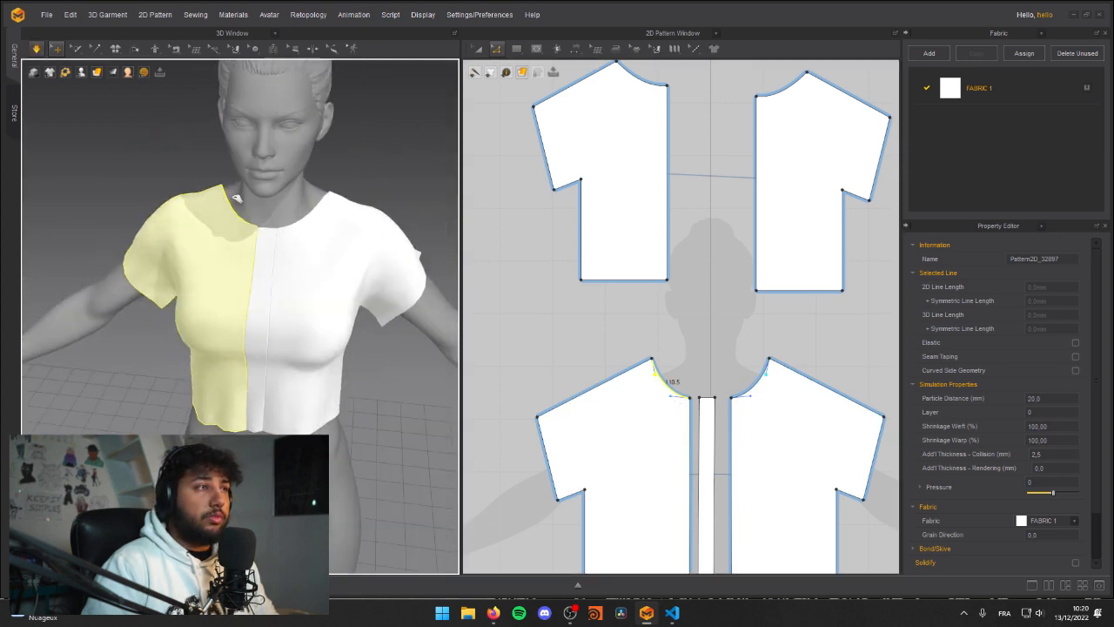
click(254, 263)
right_drag(265, 397, 182, 318)
click(147, 372)
right_drag(305, 292, 10, 254)
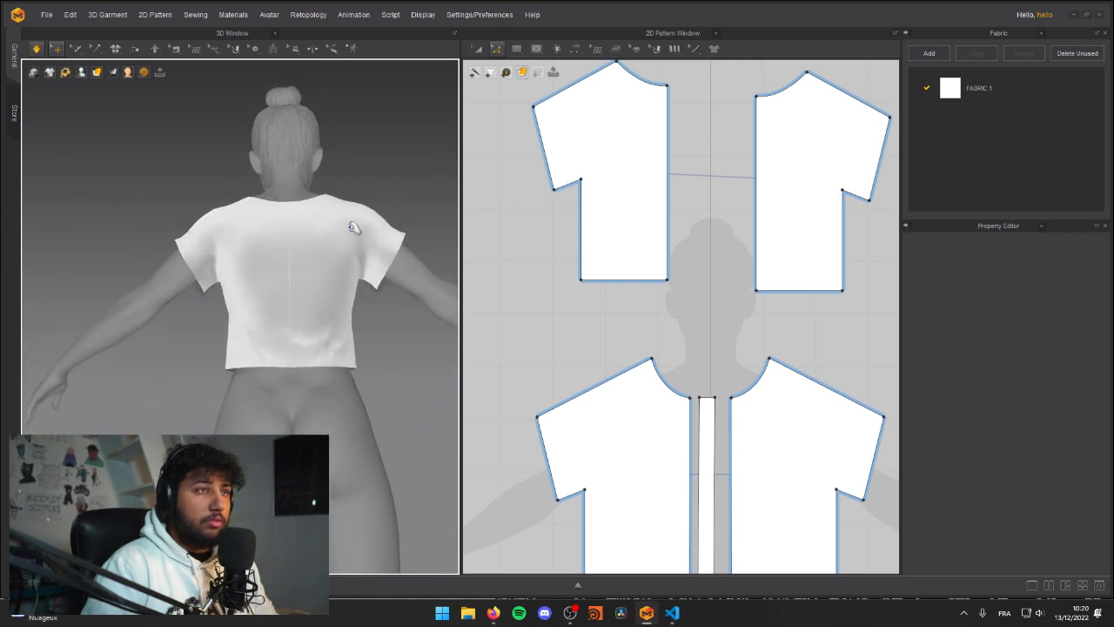
Step: Try to sew the open sleeve underarm edge of the front half to the back half with Segment Sewing
middle_drag(514, 303, 551, 280)
right_drag(189, 301, 228, 337)
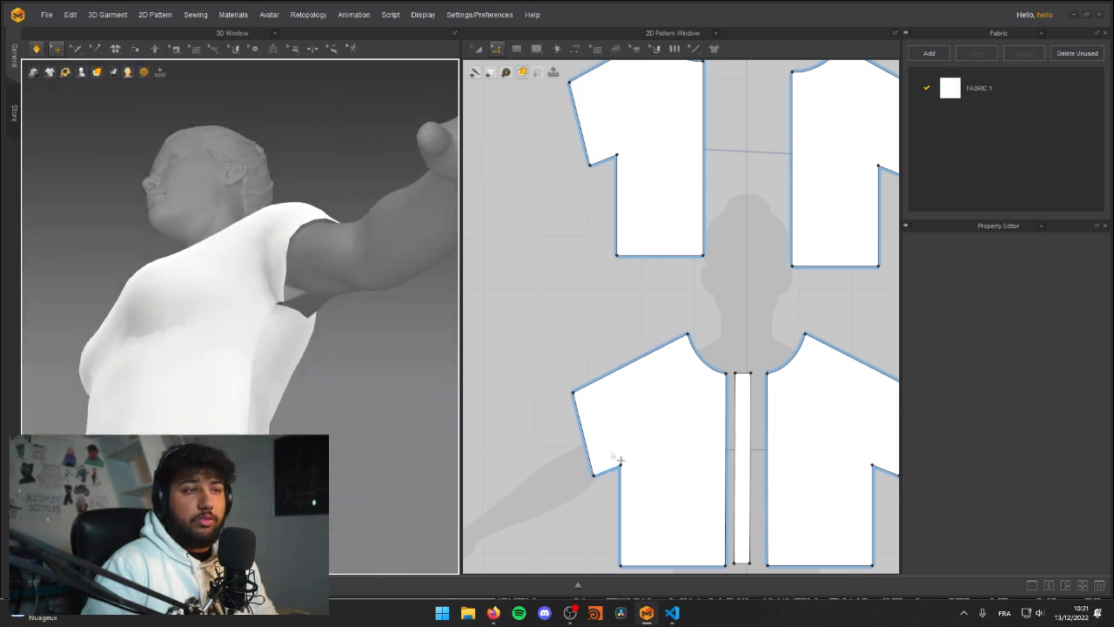
click(577, 47)
click(589, 73)
middle_drag(738, 296, 706, 257)
click(589, 430)
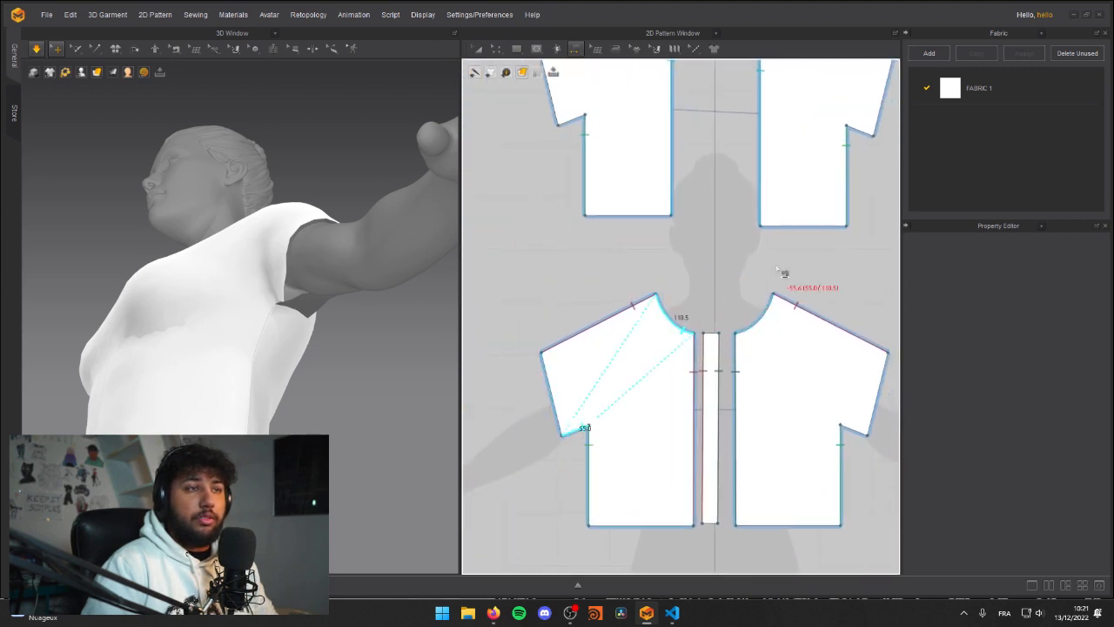
middle_drag(783, 273, 629, 386)
click(724, 246)
right_drag(232, 322, 212, 251)
key(a)
right_drag(185, 369, 293, 418)
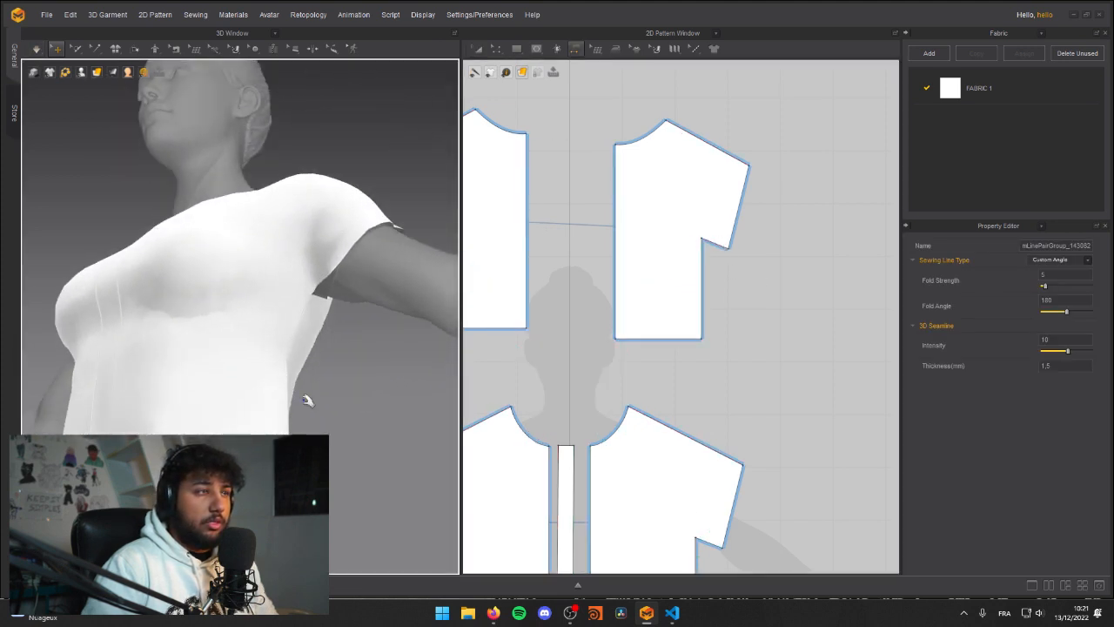
middle_drag(597, 351, 660, 282)
key(ctrl+z)
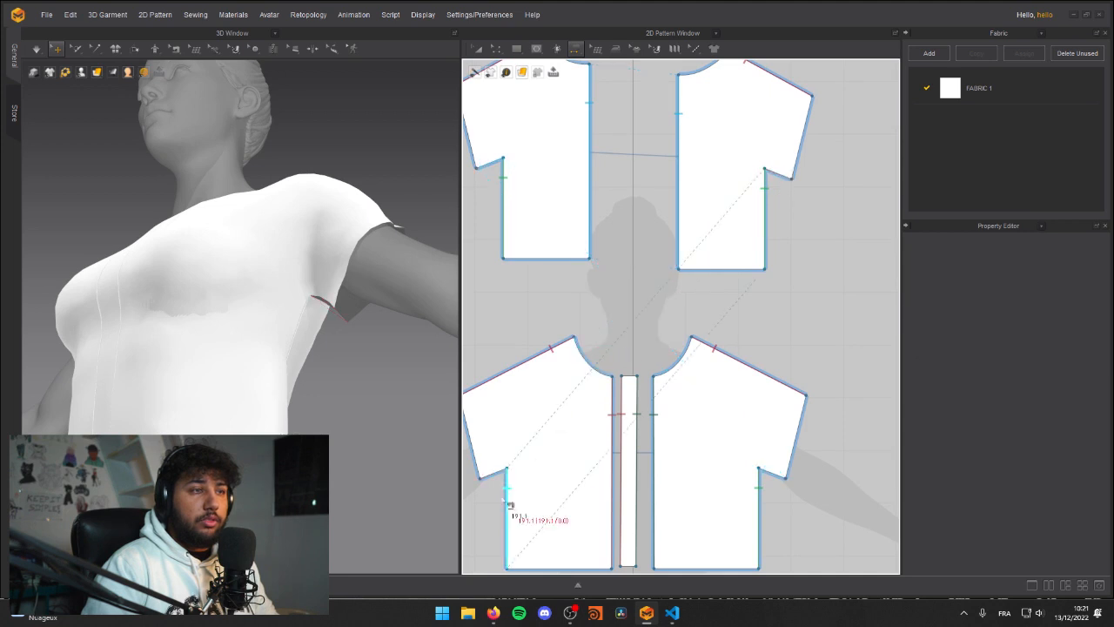
Step: Sew the front halves' sleeve underarm edges to the matching back edges and simulate the closed underarm seams
click(498, 484)
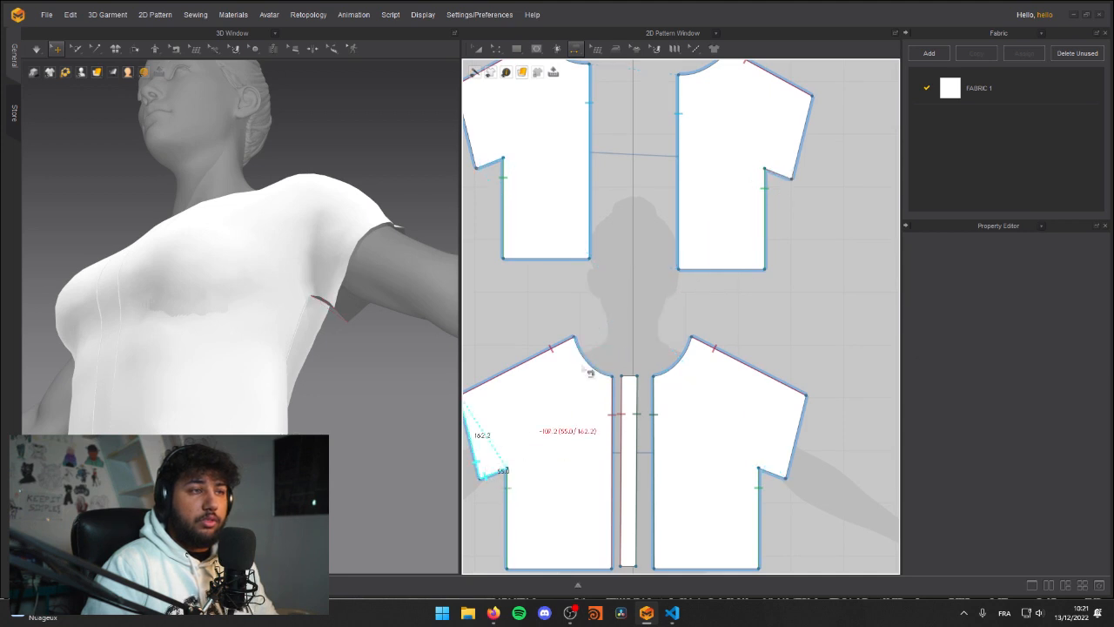
click(793, 181)
right_drag(410, 283, 321, 218)
key(space)
Step: Simulate the closed sleeves and inspect the underarm and shoulder from several sides, adjusting the fabric where needed
key(space)
right_drag(281, 323, 204, 421)
scroll(214, 435, down, 4)
key(space)
right_drag(252, 351, 300, 344)
right_drag(296, 288, 149, 310)
scroll(243, 304, up, 4)
key(space)
right_drag(247, 303, 271, 307)
click(274, 282)
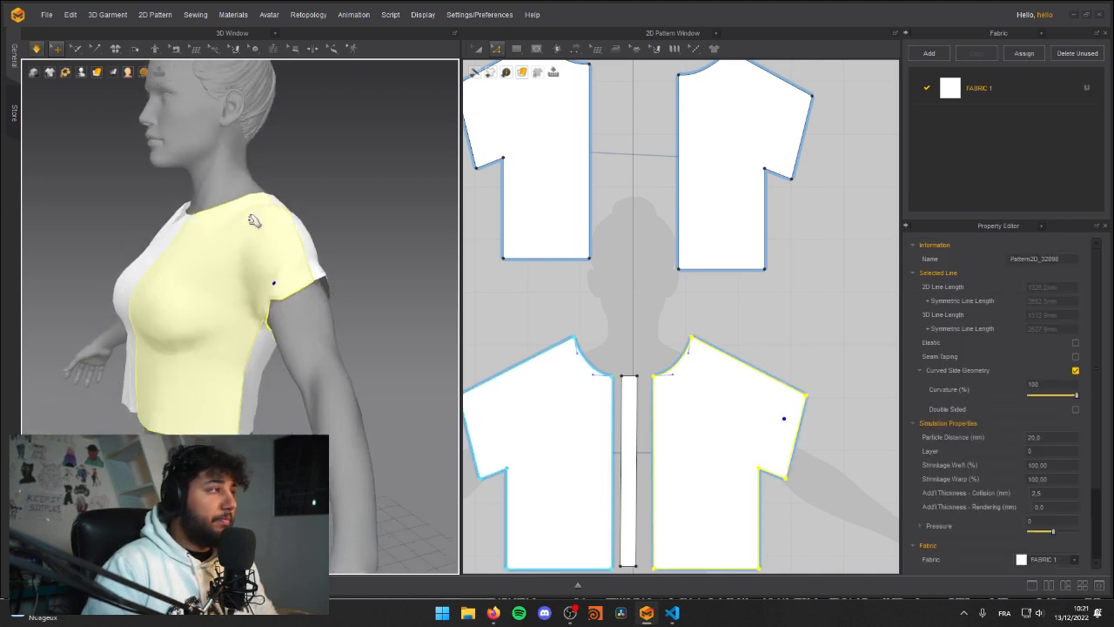
scroll(168, 242, down, 3)
right_drag(168, 242, 266, 229)
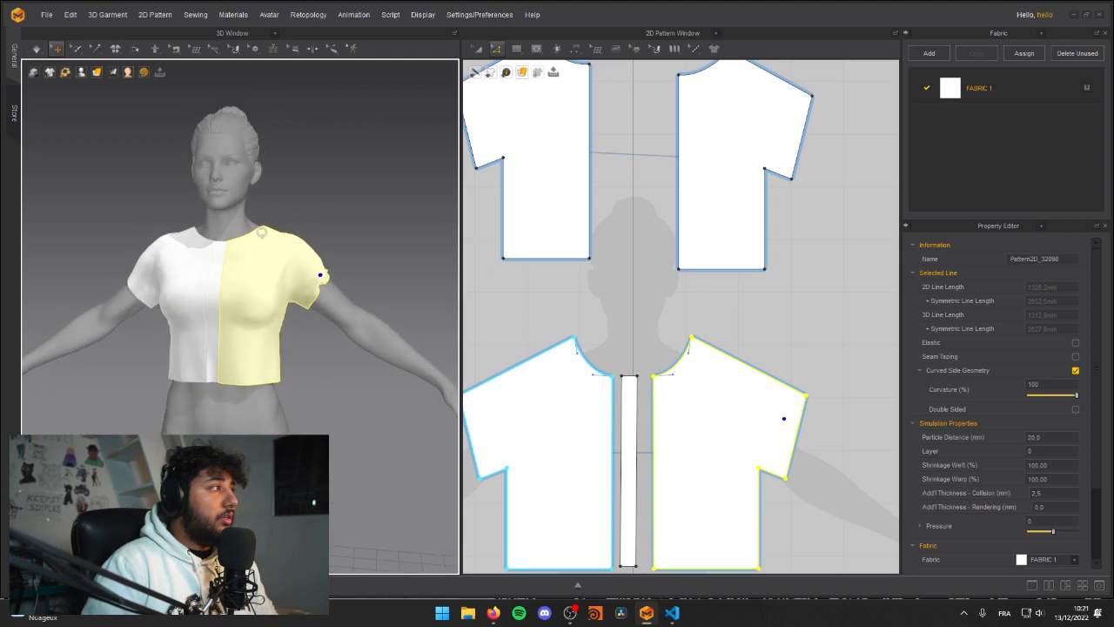
Step: Tug the sleeve hem on the avatar's left arm during simulation to even out how it sits
middle_drag(283, 318, 283, 249)
scroll(227, 279, up, 2)
right_drag(174, 300, 211, 306)
click(264, 280)
right_drag(266, 282, 318, 336)
click(271, 337)
click(242, 334)
click(292, 347)
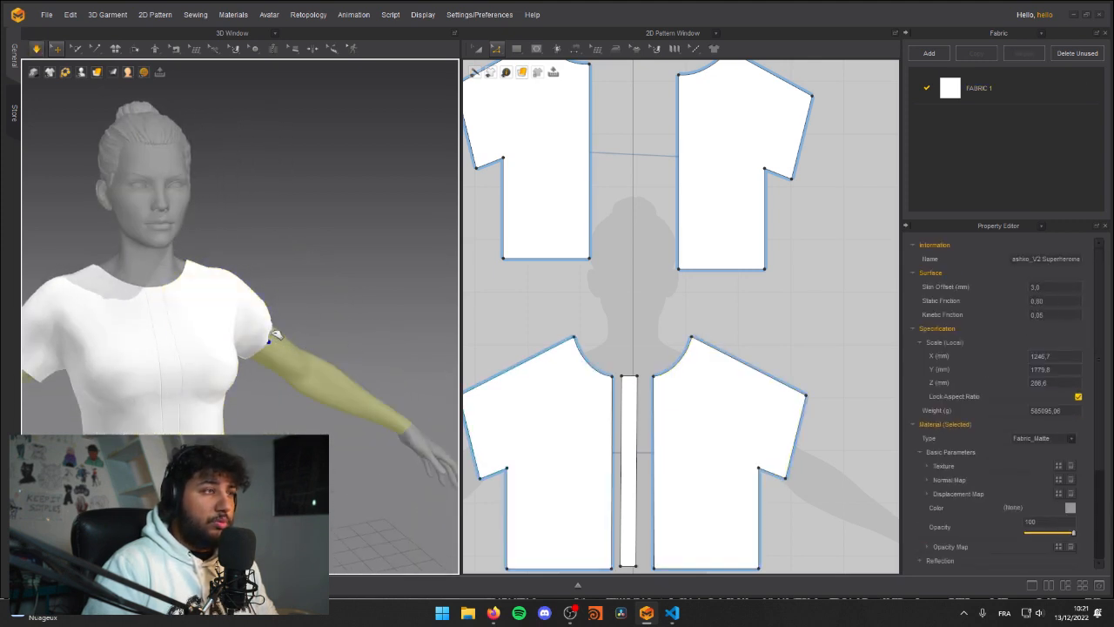
click(277, 337)
click(321, 299)
scroll(287, 314, down, 3)
right_drag(288, 314, 183, 358)
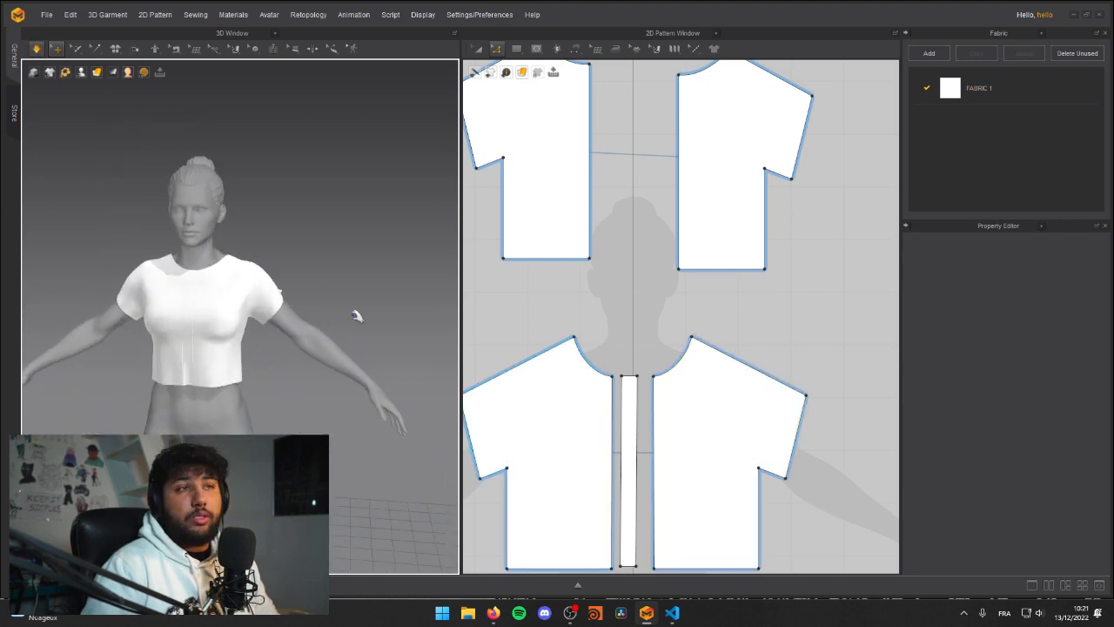
Step: Lengthen the shirt by moving the bottom edges of the front halves, centre strip and back halves down together
scroll(605, 315, down, 4)
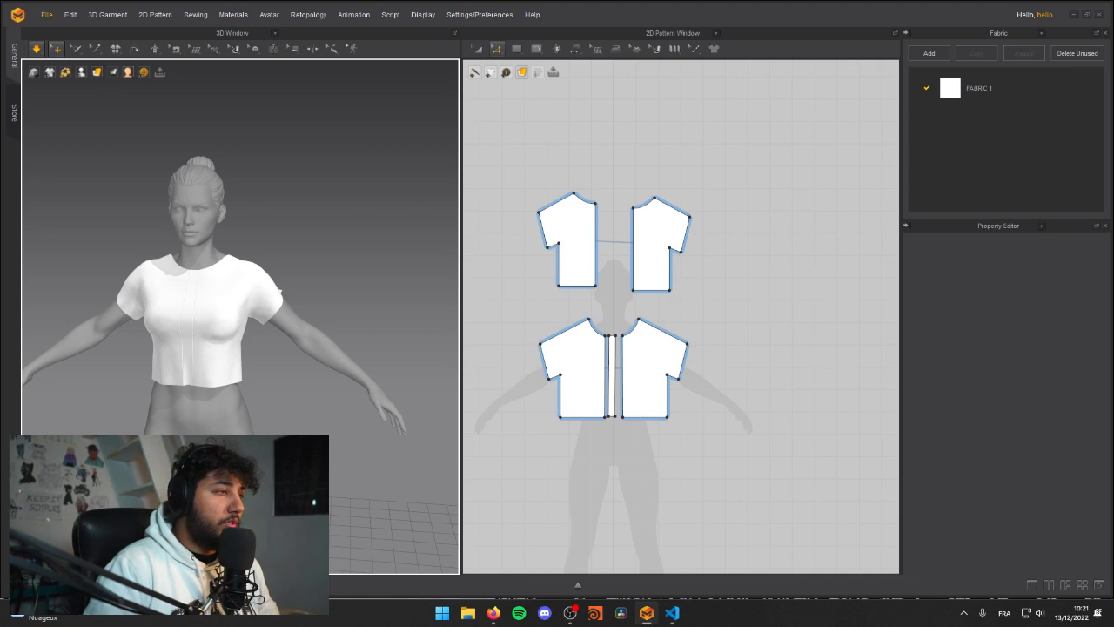
scroll(253, 399, up, 3)
right_drag(613, 437, 663, 358)
click(629, 339)
scroll(648, 339, up, 3)
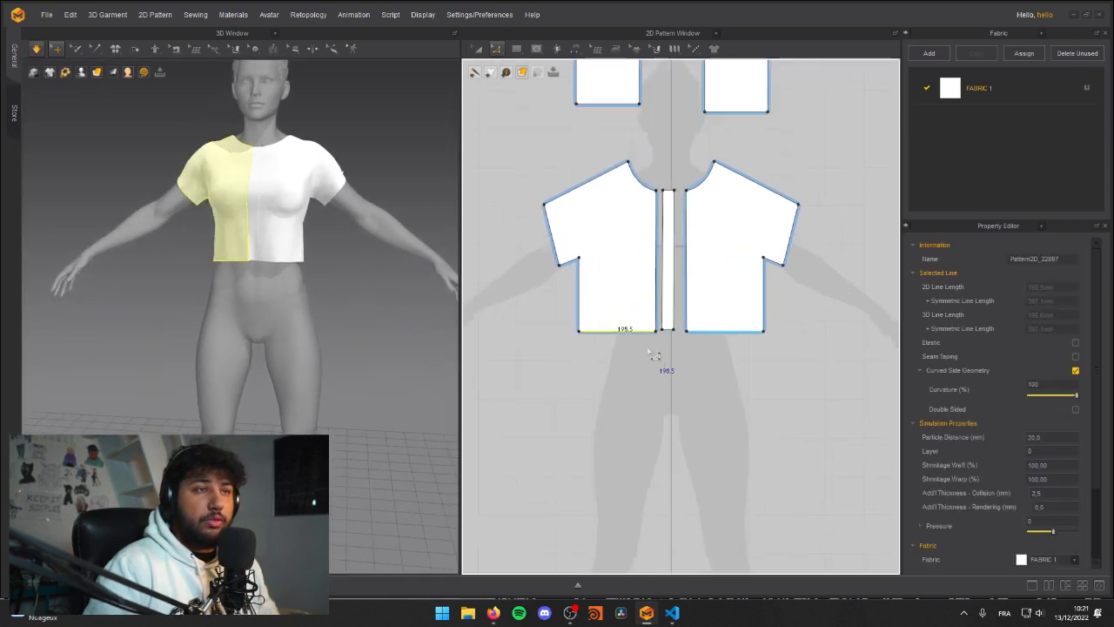
click(675, 333)
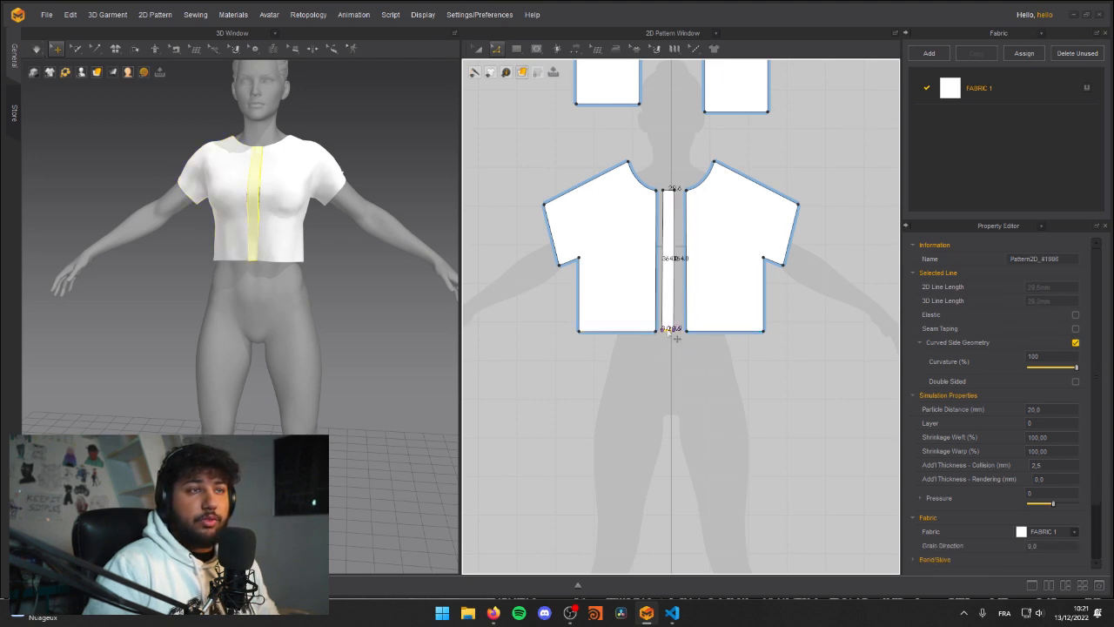
click(632, 332)
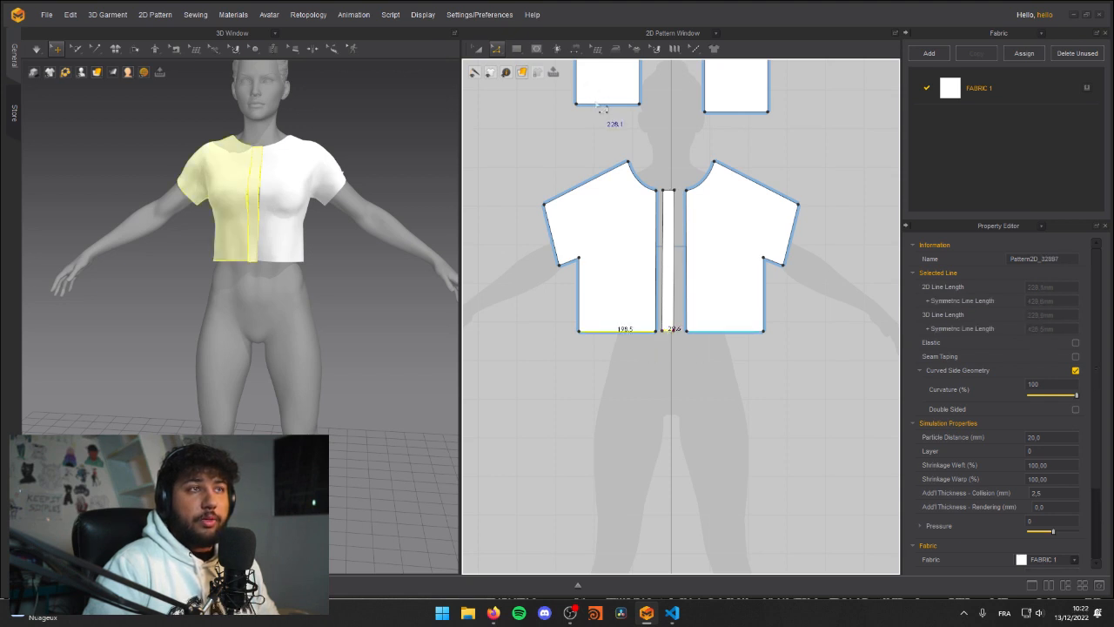
drag(640, 338, 632, 380)
Step: Simulate the lengthened shirt and pull the lower back fabric down over the avatar's hips
right_drag(271, 297, 195, 290)
key(space)
right_drag(266, 300, 225, 281)
mouse_move(226, 279)
mouse_down()
mouse_move(284, 259)
mouse_move(219, 266)
mouse_up()
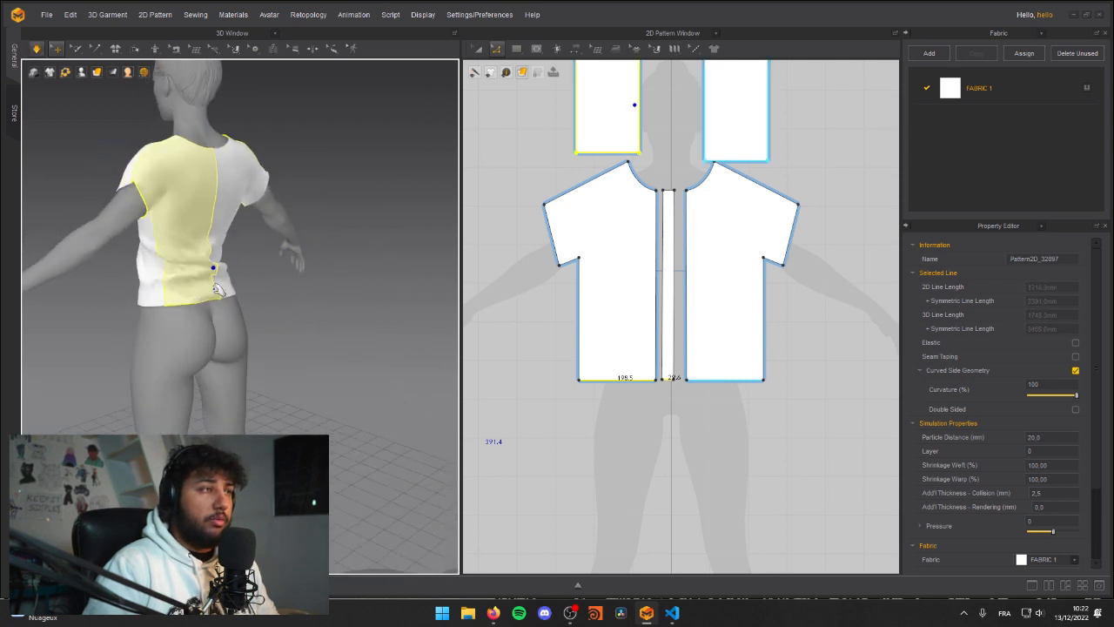
right_drag(95, 328, 228, 307)
drag(199, 302, 163, 346)
Step: Pull the front hem of both front halves down during simulation so the shirt hangs over the waist
click(146, 286)
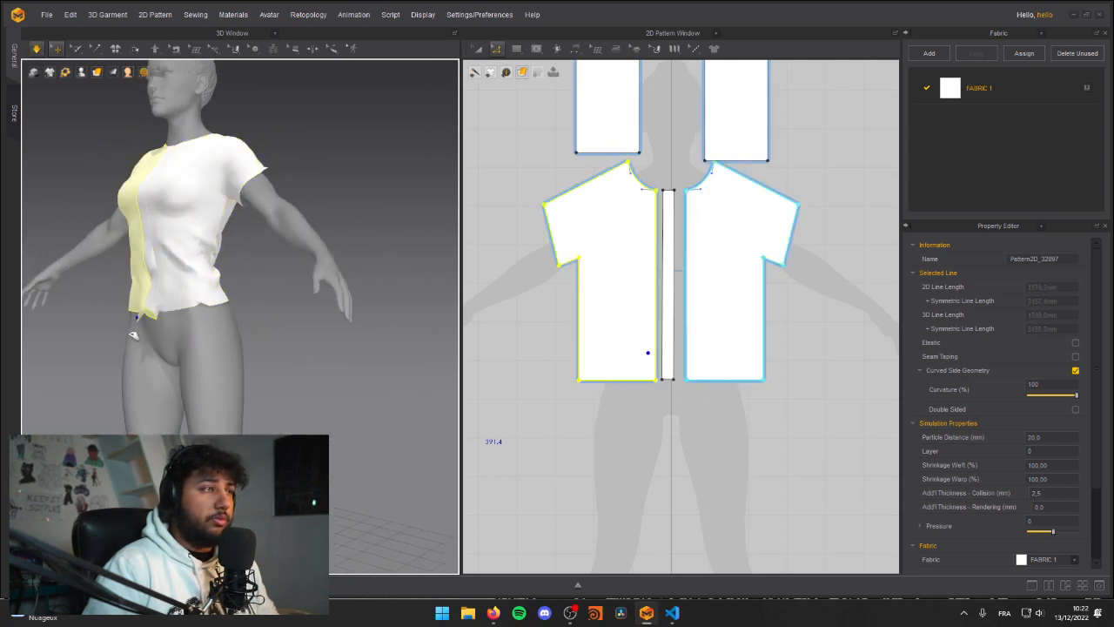
right_drag(145, 288, 112, 294)
click(116, 319)
mouse_move(200, 360)
mouse_down()
mouse_move(163, 355)
mouse_move(188, 359)
mouse_up()
mouse_move(254, 365)
mouse_down()
mouse_move(193, 379)
mouse_move(275, 358)
mouse_move(234, 365)
mouse_up()
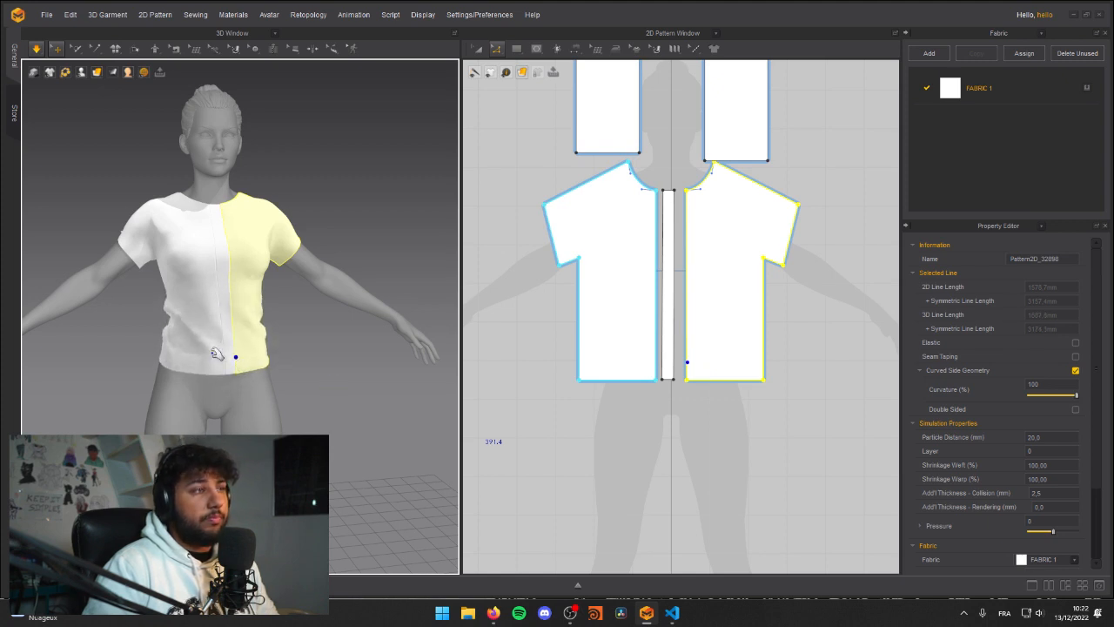
click(216, 354)
Step: Tug the front fabric to settle the remaining folds and inspect the lengthened shirt from close up
right_drag(204, 357, 254, 314)
scroll(253, 311, up, 5)
key(space)
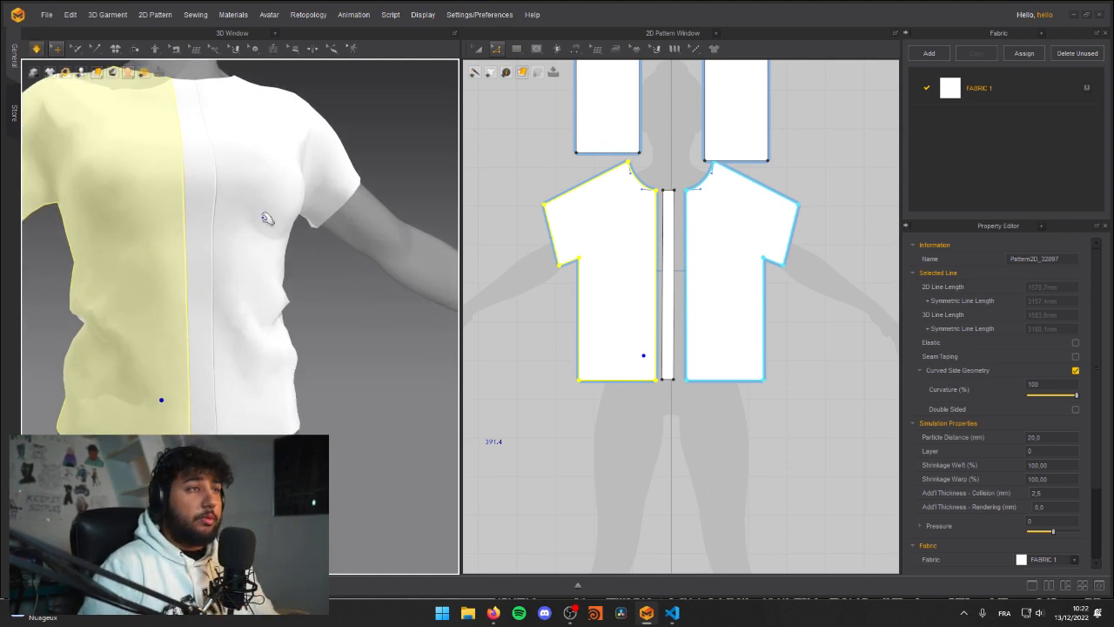
right_drag(282, 314, 238, 272)
scroll(263, 246, down, 3)
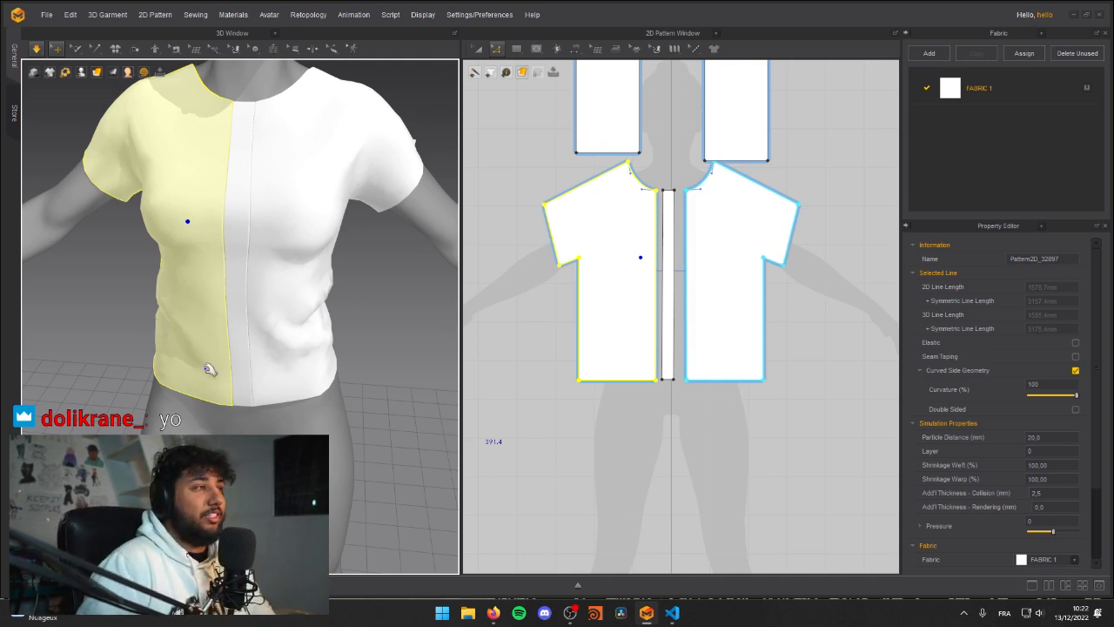
Step: Simulate the lengthened shirt and tug the centre strip and side waist fabric to settle the front
scroll(209, 368, down, 3)
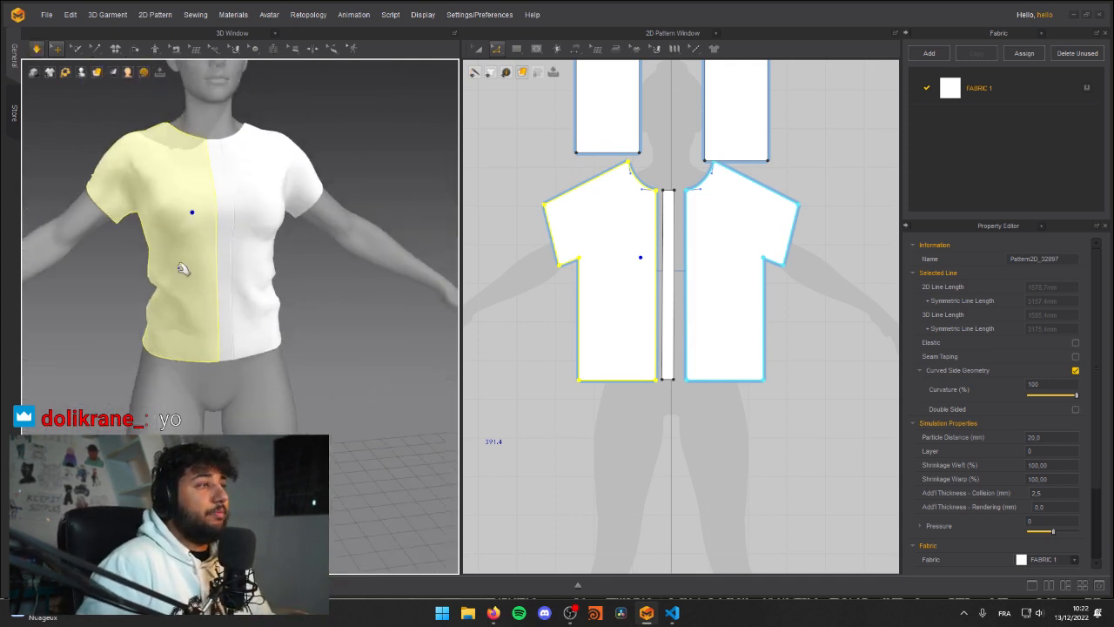
key(space)
middle_drag(180, 236, 209, 276)
mouse_move(209, 276)
right_down()
mouse_move(182, 269)
mouse_move(231, 273)
right_up()
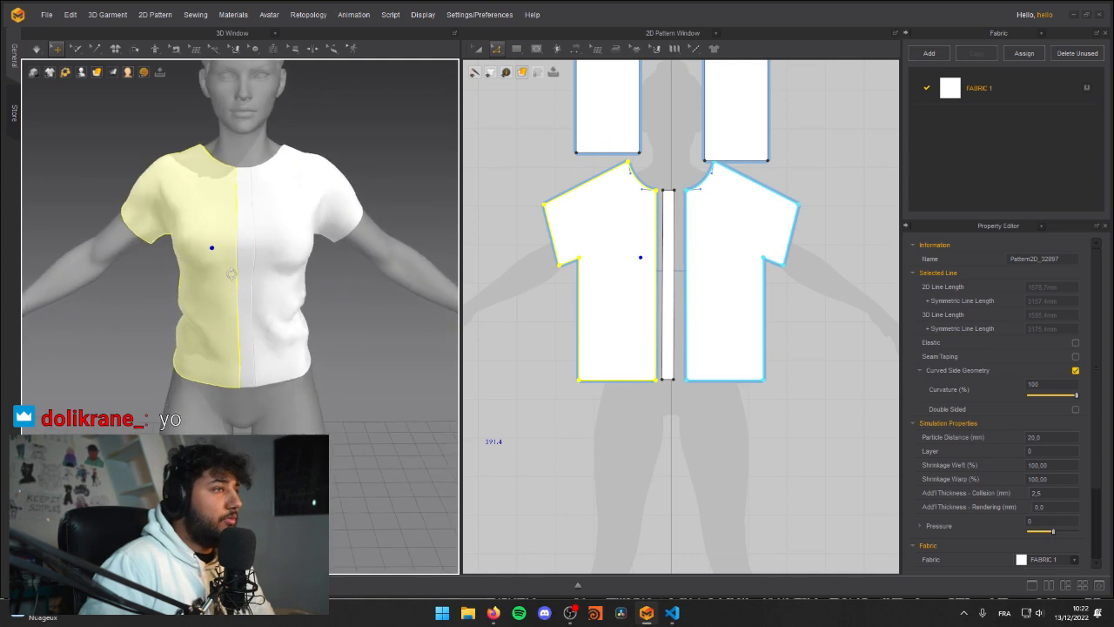
click(249, 183)
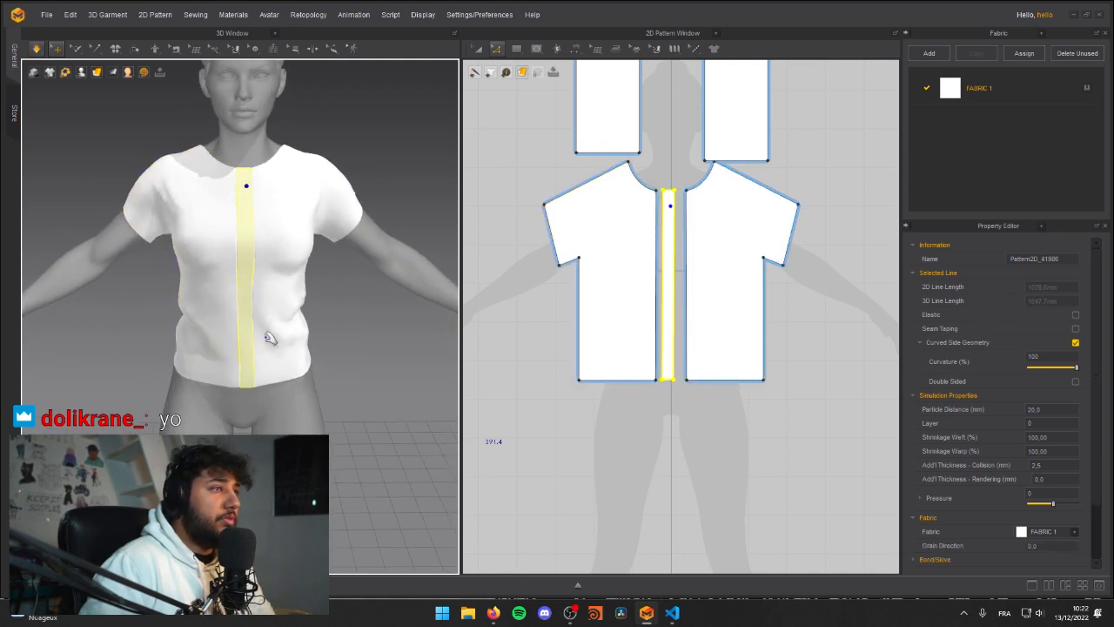
key(space)
click(289, 424)
right_drag(288, 423, 235, 393)
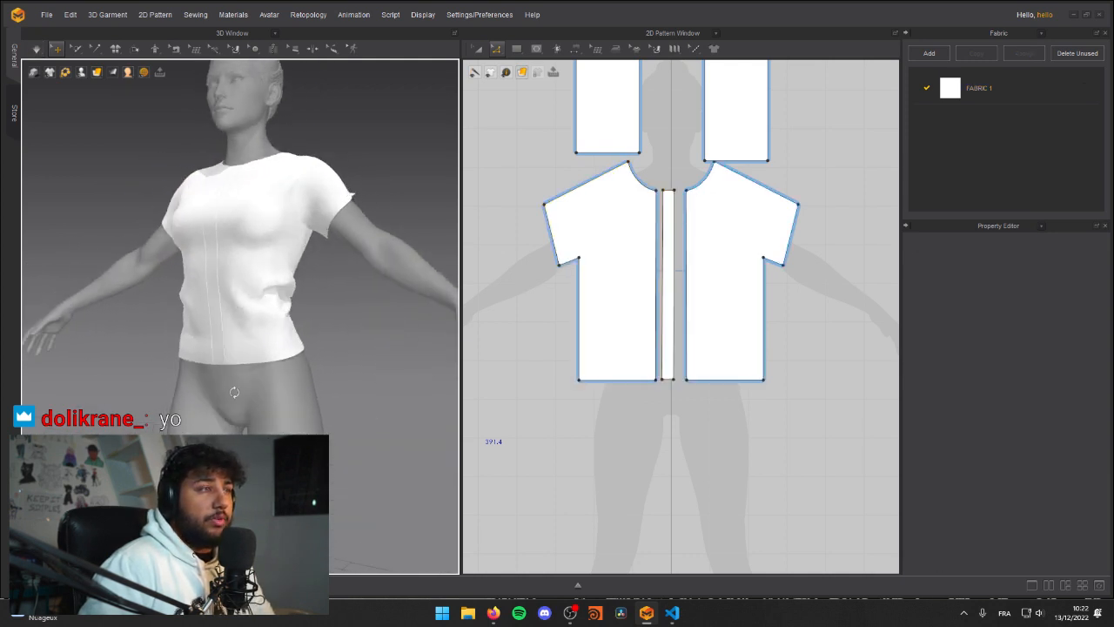
click(296, 305)
click(315, 325)
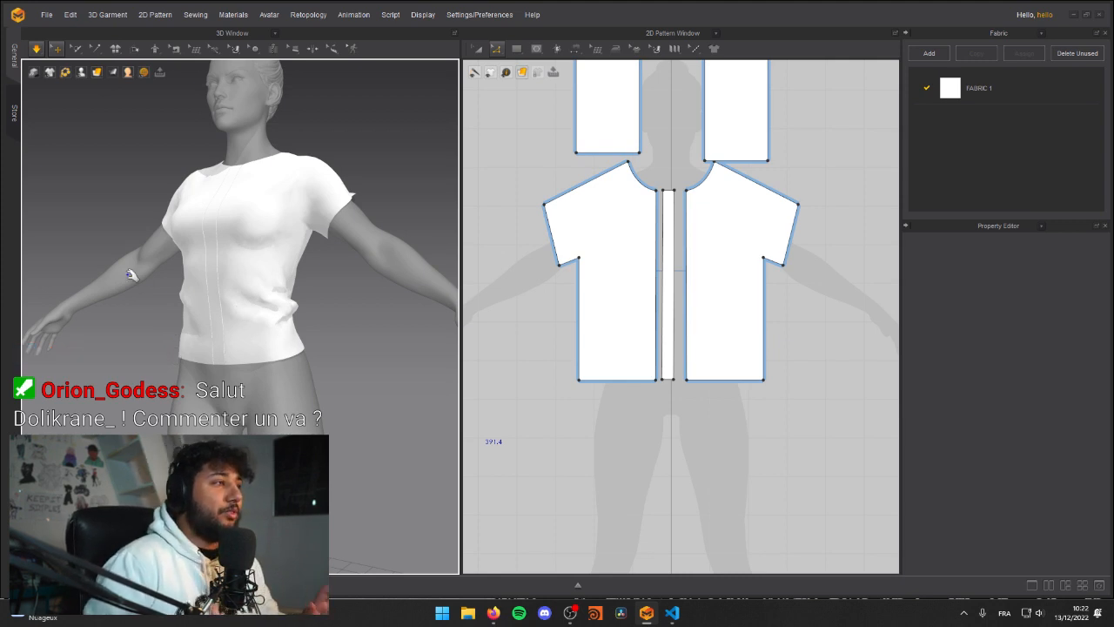
Step: Check the simulated shirt's fit around the chest, sleeves and waist from the front and the side
right_drag(161, 177, 164, 221)
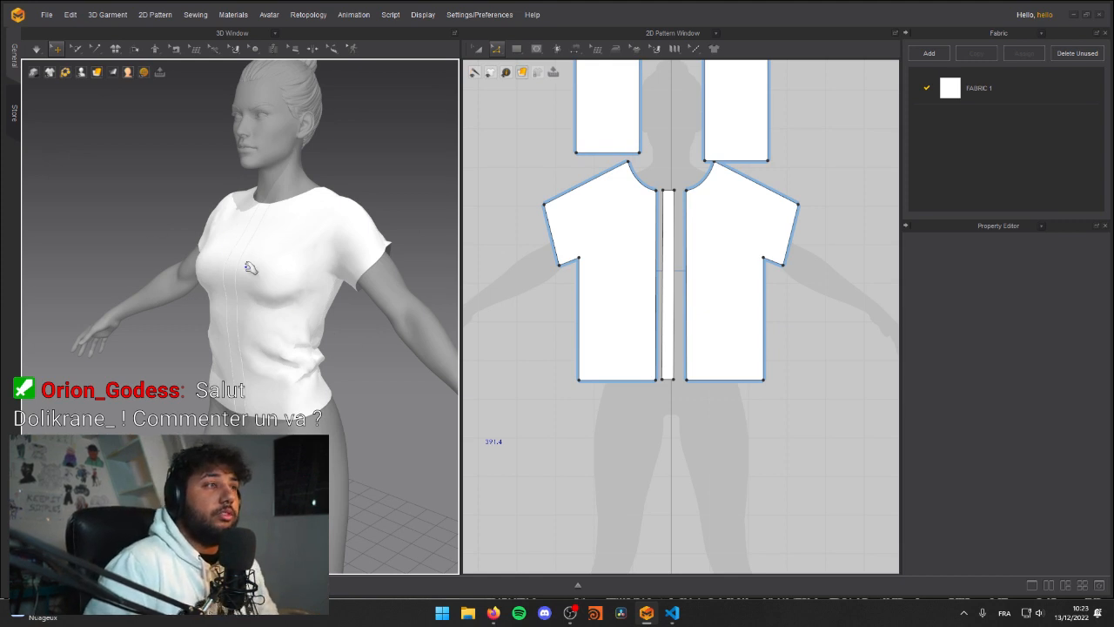
right_drag(242, 259, 304, 257)
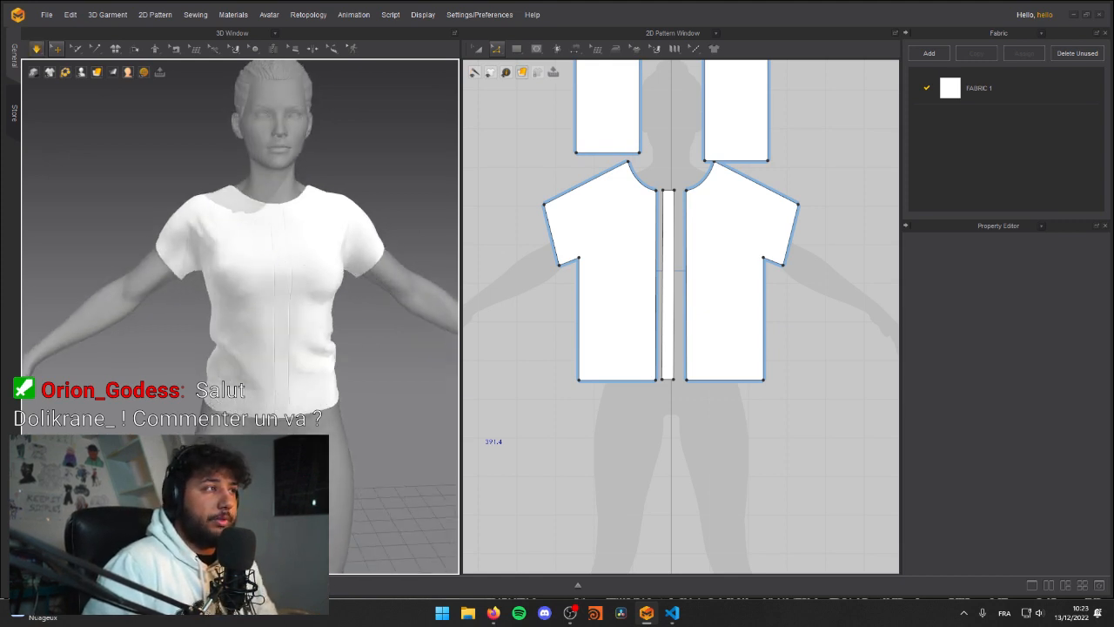
right_drag(196, 271, 293, 240)
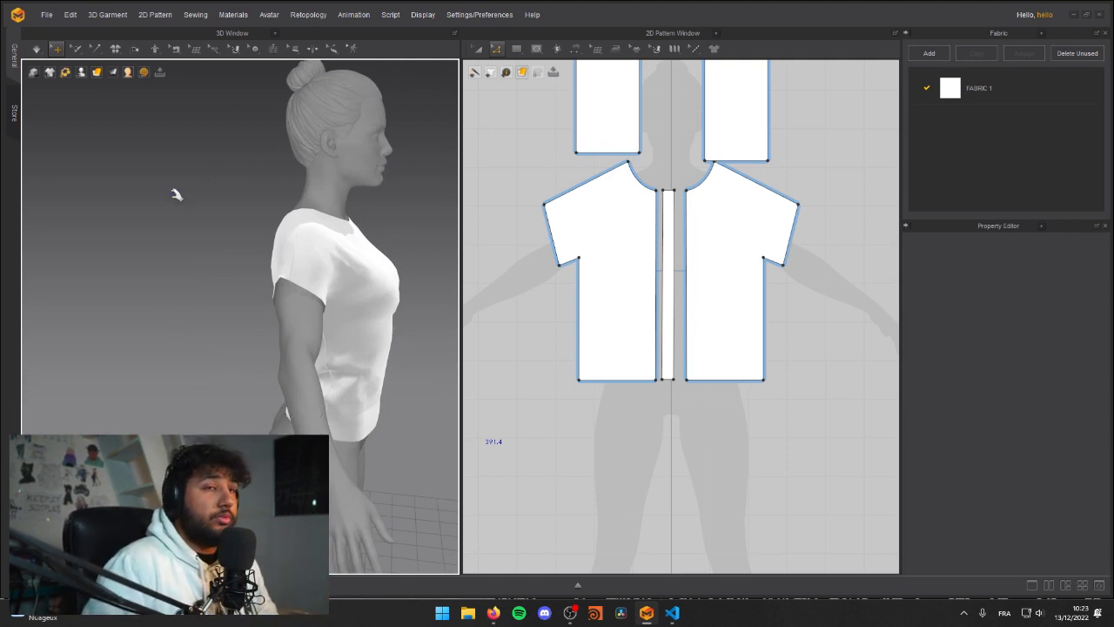
right_drag(369, 364, 239, 275)
key(space)
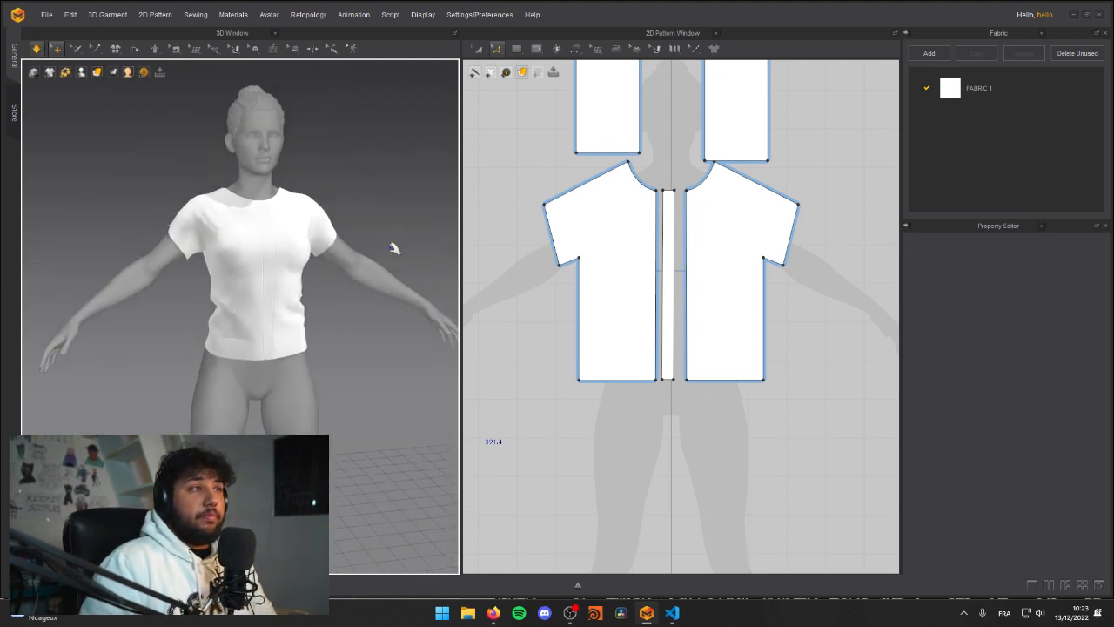
click(169, 228)
click(157, 222)
right_drag(164, 237, 229, 219)
click(306, 254)
key(space)
key(space)
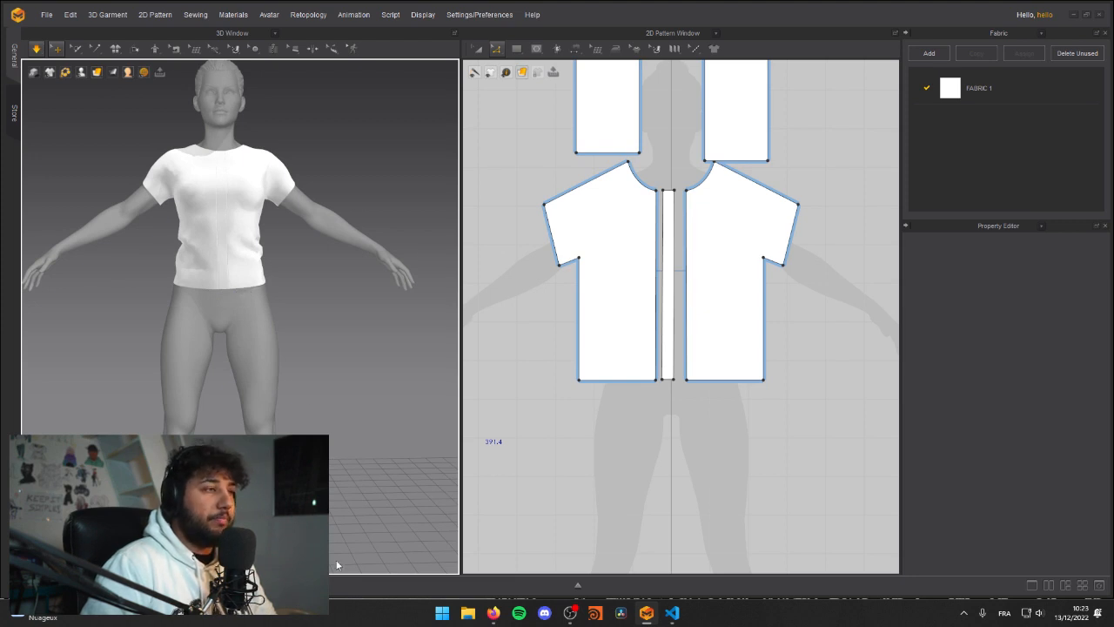
key(XF86AudioLowerVolume)
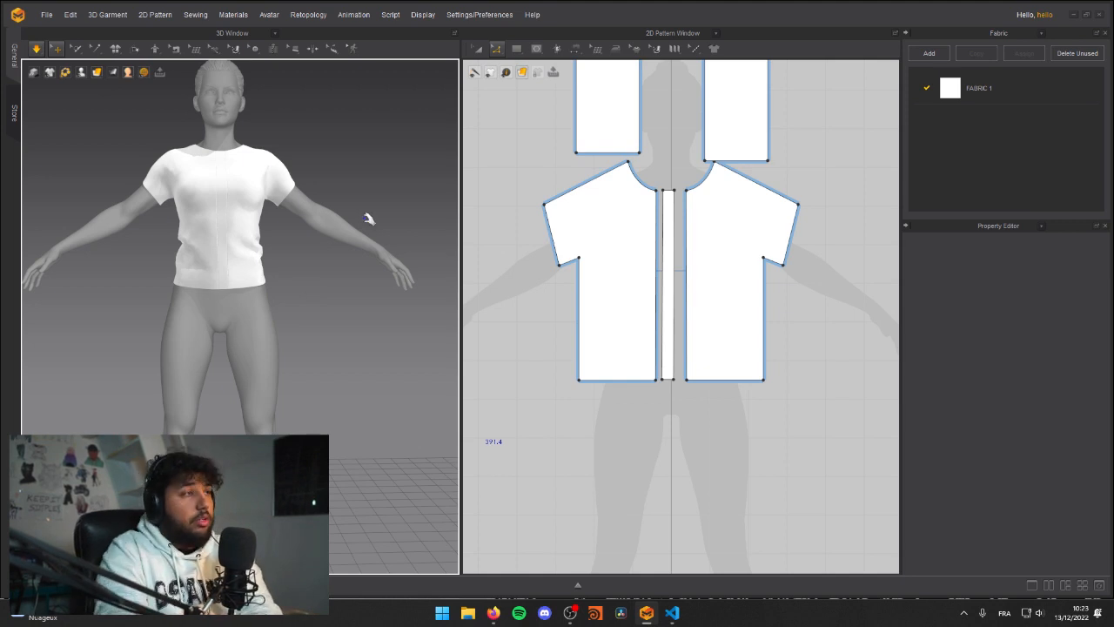
Step: Try pulling down the bunched fabric at the lower back of the shirt and undo the pull
right_drag(180, 259, 122, 325)
scroll(368, 288, up, 6)
right_drag(334, 294, 340, 242)
right_drag(224, 242, 291, 247)
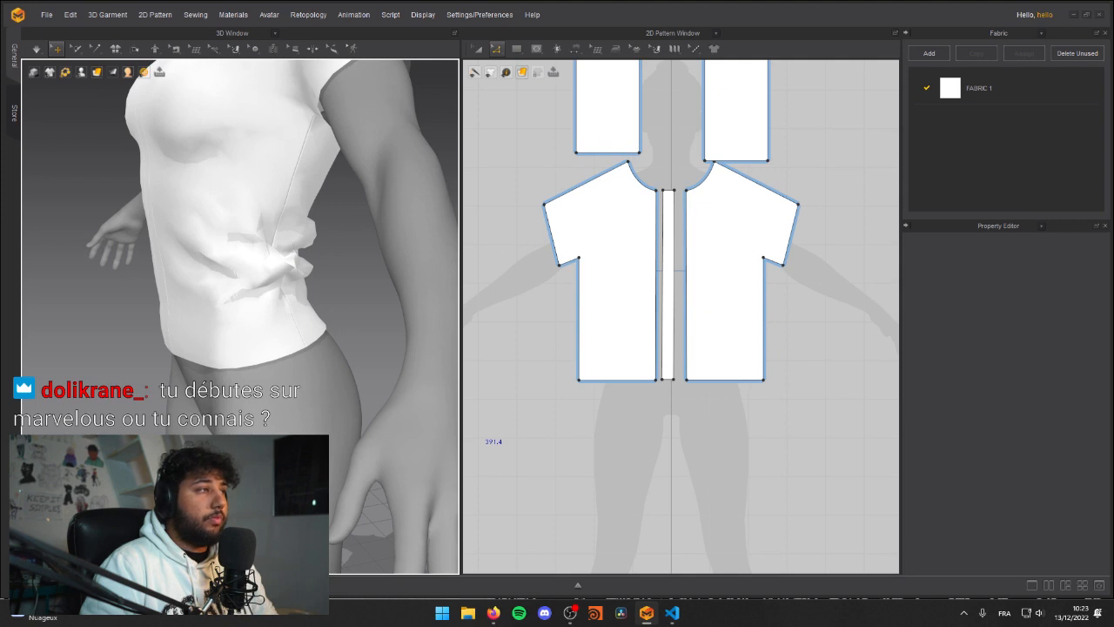
right_drag(373, 257, 250, 254)
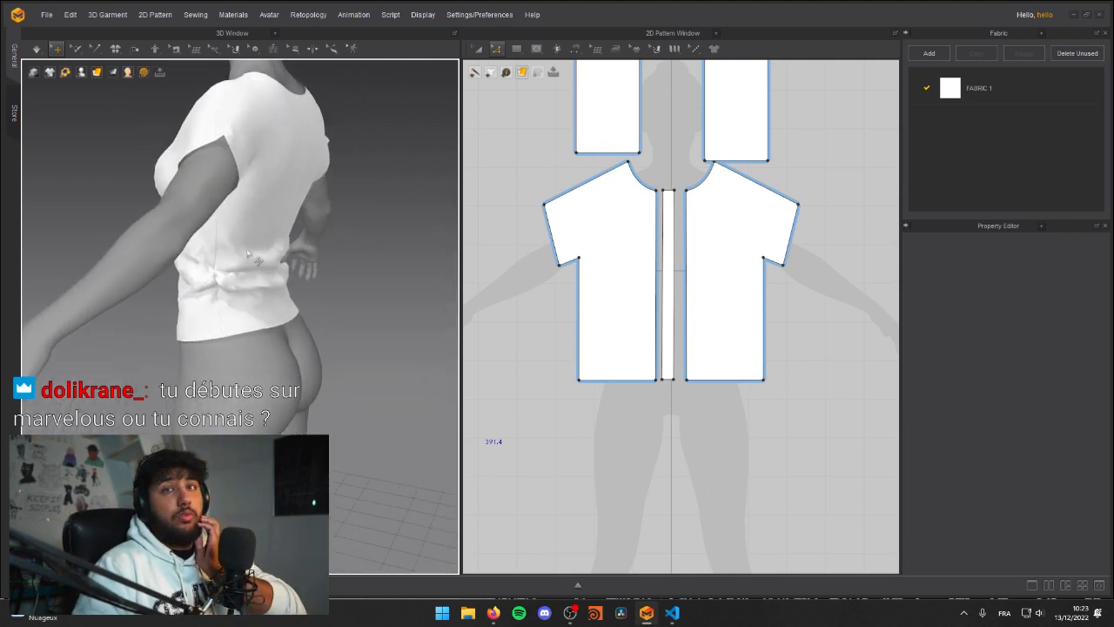
drag(283, 239, 259, 291)
key(ctrl+z)
click(399, 316)
key(ctrl+z)
Step: Simulate the shirt and tug the gathered fabric at the lower back to rearrange its folds
click(362, 305)
key(space)
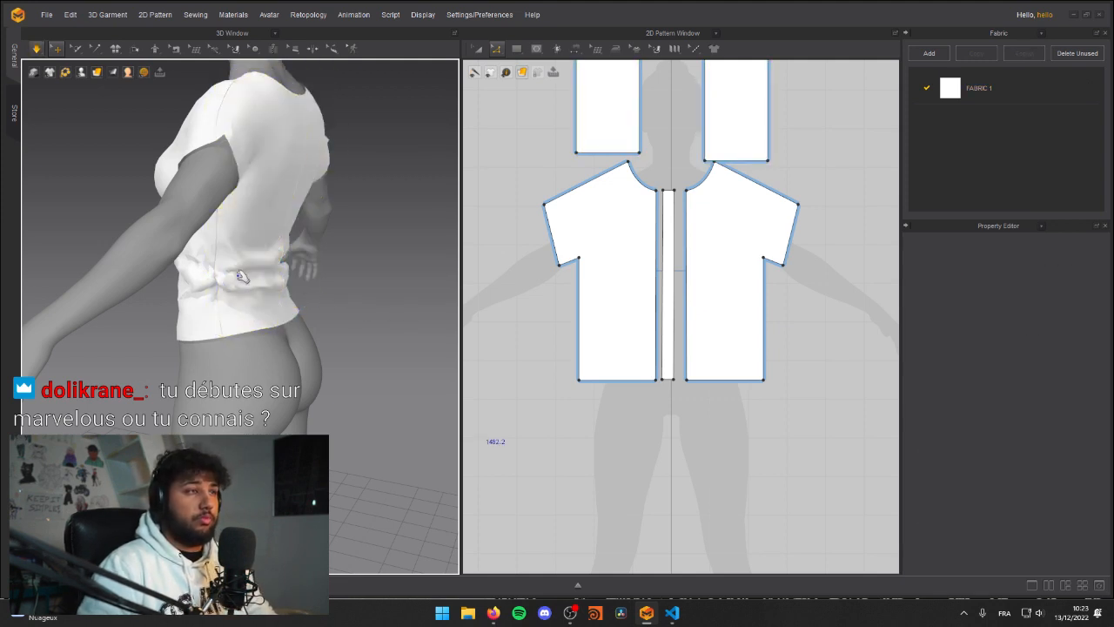
click(263, 273)
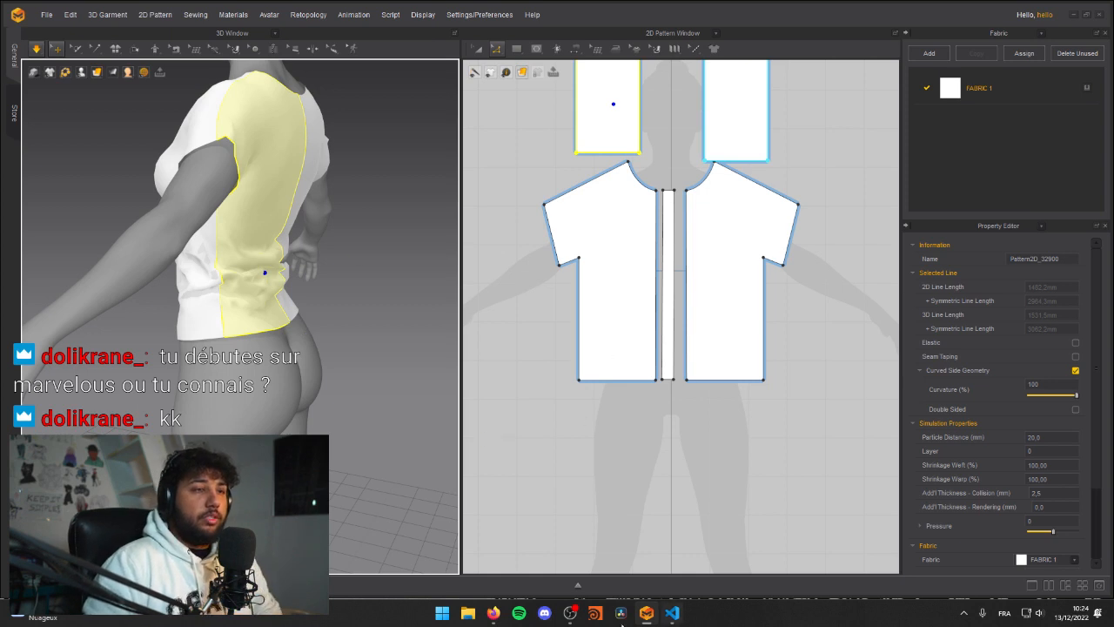
click(343, 260)
mouse_move(318, 284)
right_down()
mouse_move(228, 291)
mouse_move(340, 281)
right_up()
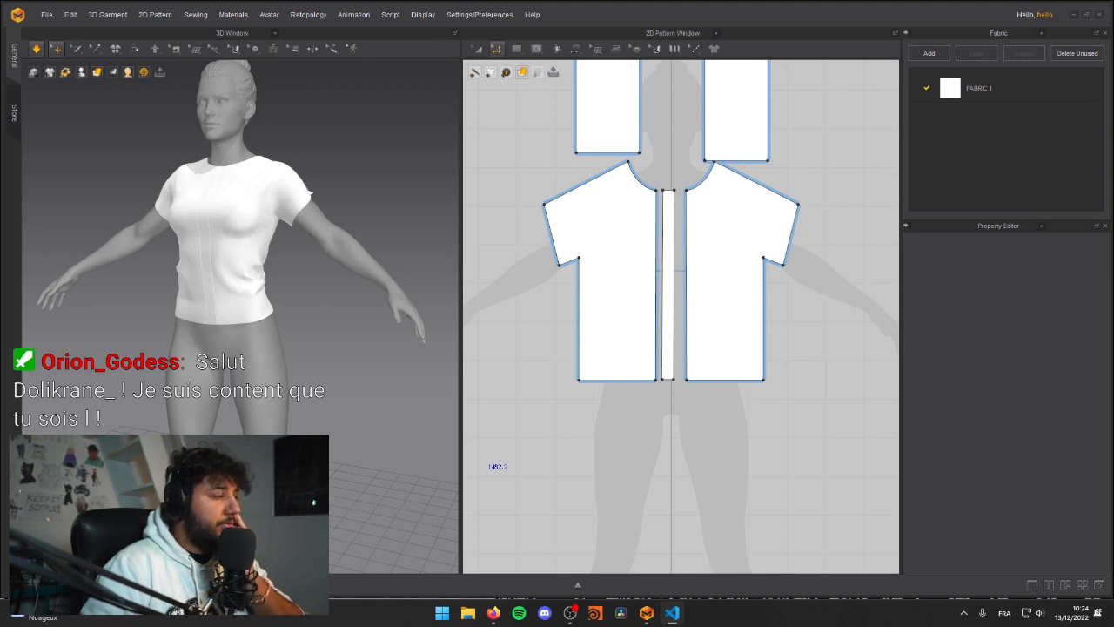
Step: Run the simulation again and examine the shirt's hem and waist folds from the front and front quarters
key(alt+Tab)
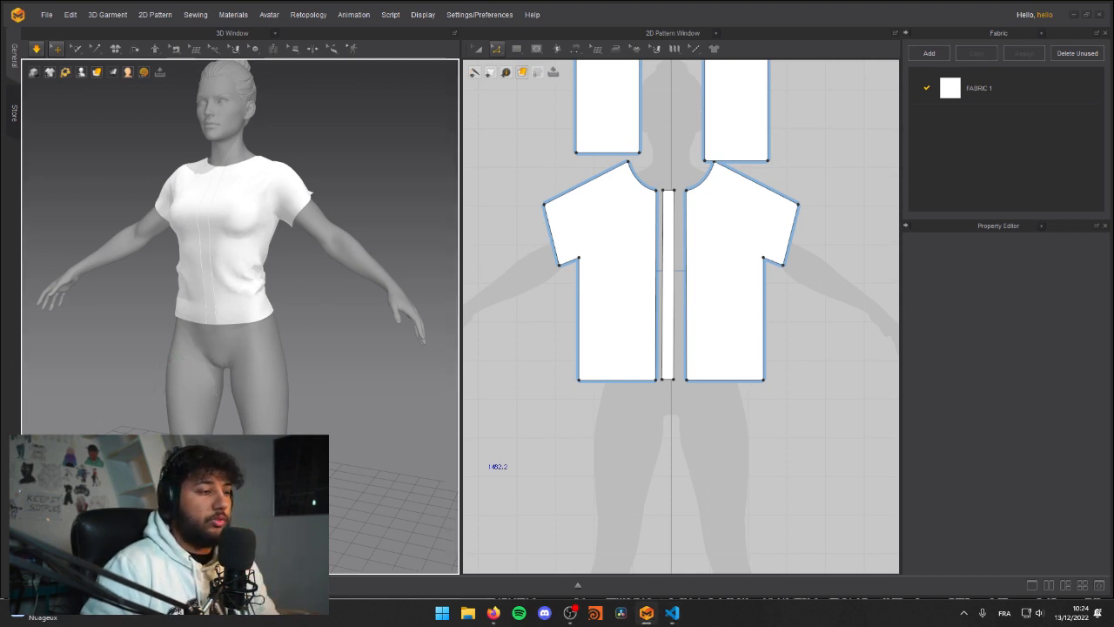
middle_drag(215, 312, 304, 338)
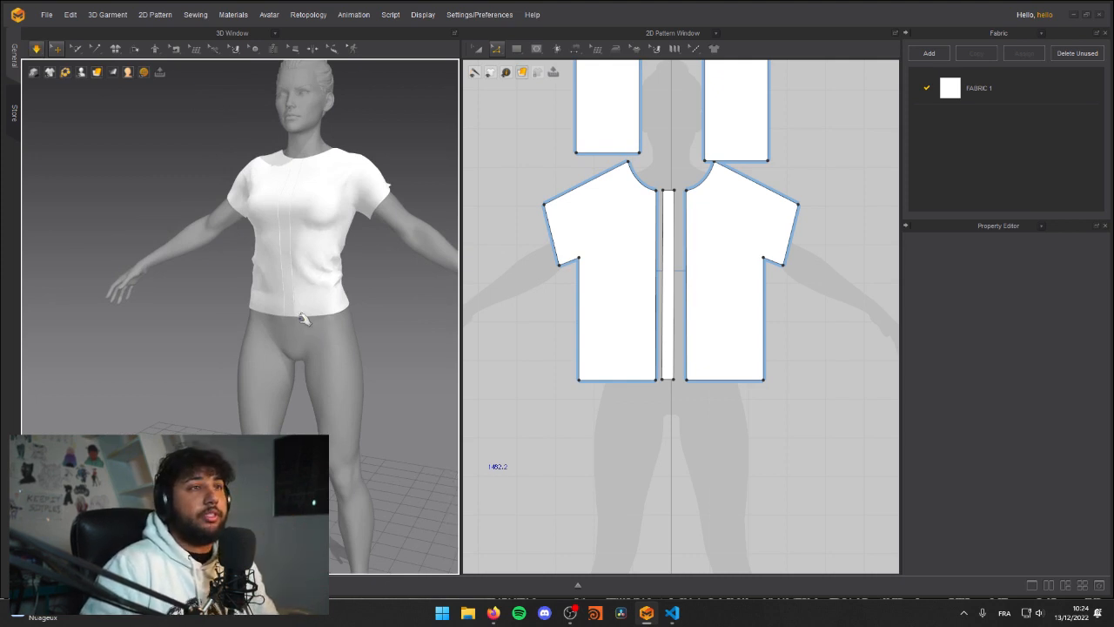
key(space)
right_drag(245, 265, 214, 319)
key(space)
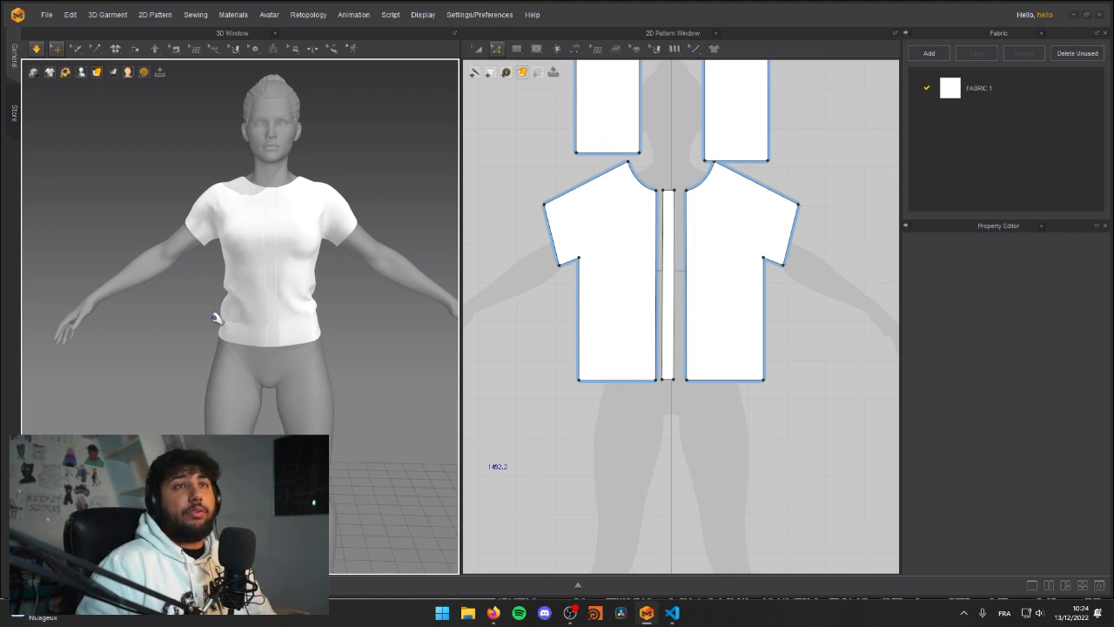
right_drag(230, 218, 168, 254)
right_drag(217, 310, 262, 294)
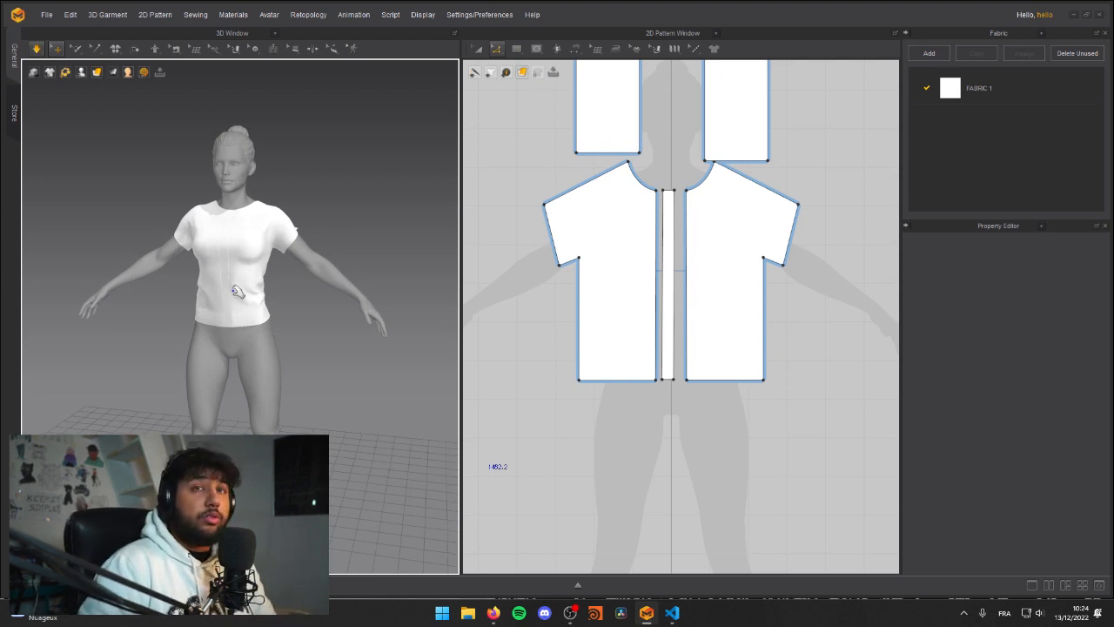
right_drag(255, 308, 288, 289)
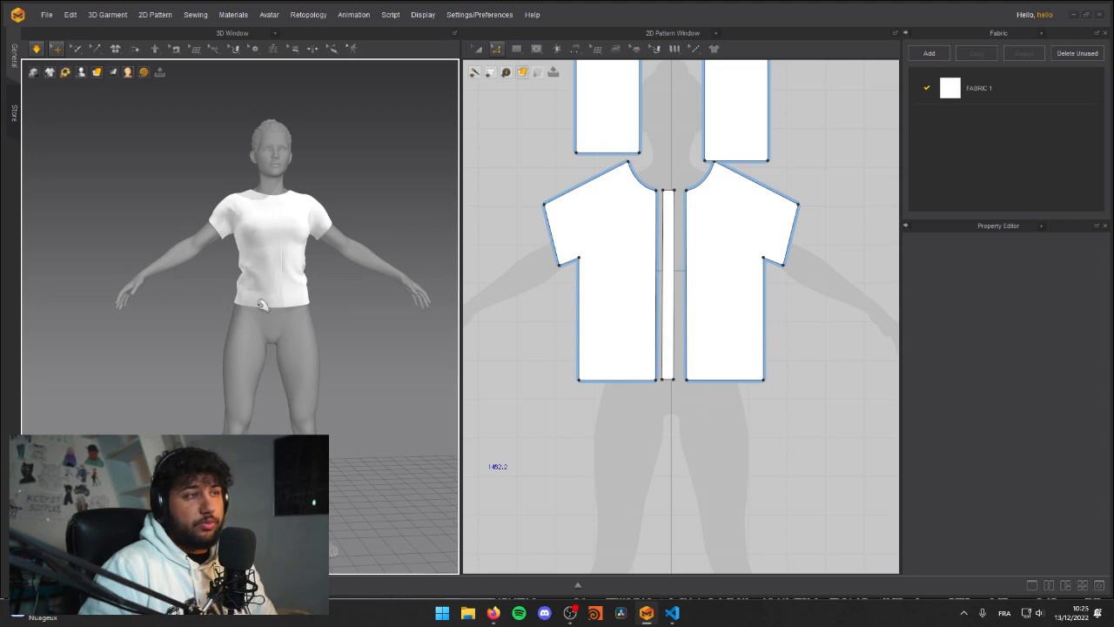
right_drag(269, 281, 303, 284)
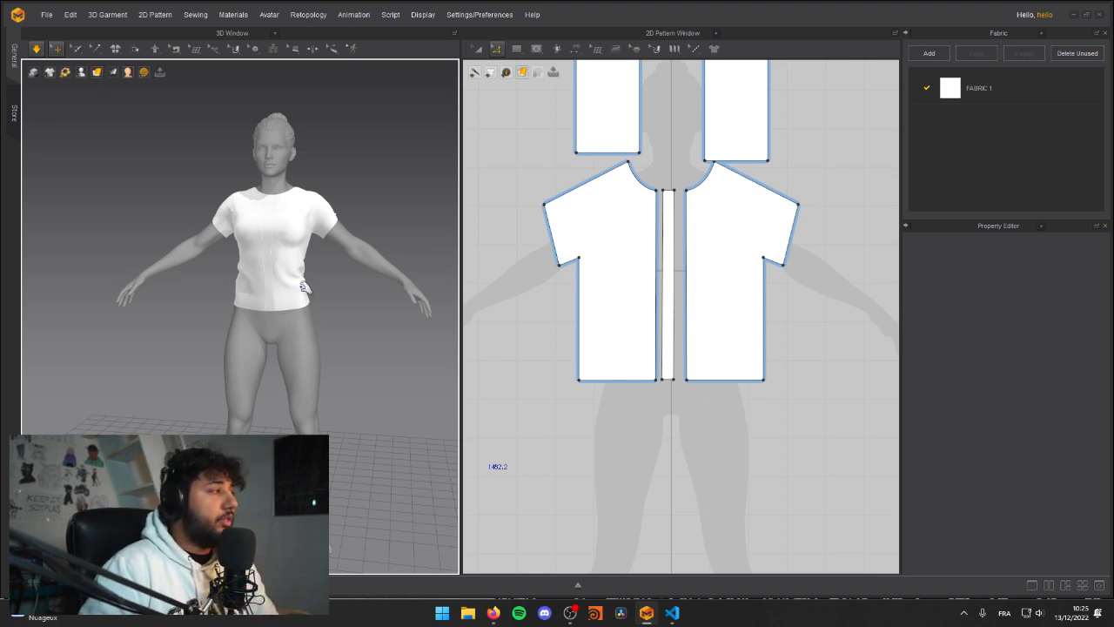
scroll(303, 285, up, 5)
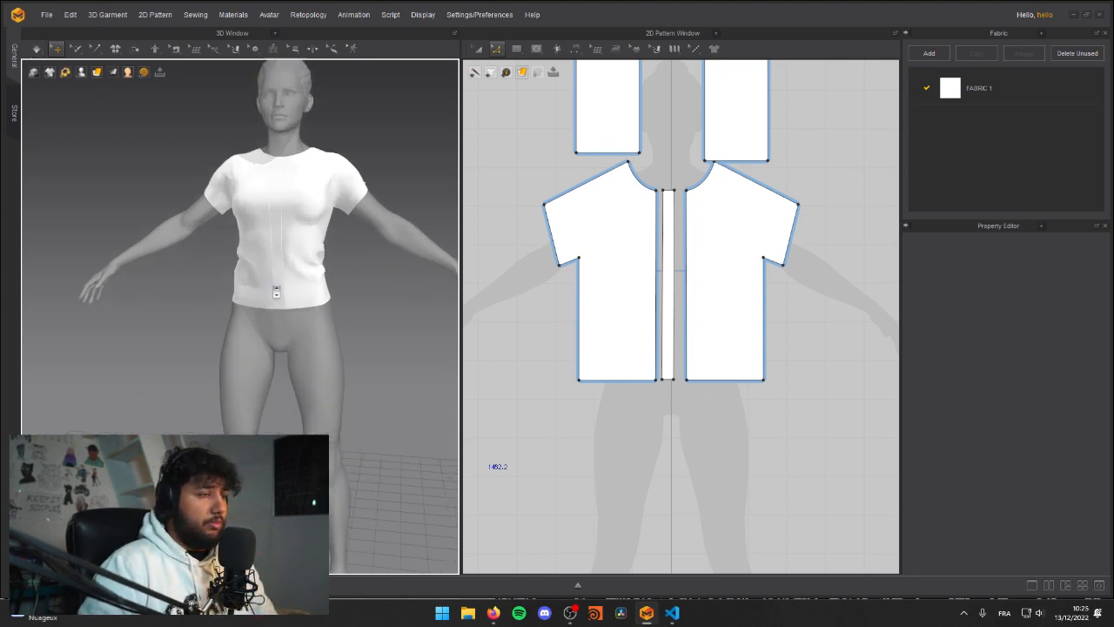
mouse_move(305, 285)
right_down()
mouse_move(315, 279)
mouse_move(149, 303)
mouse_move(297, 294)
right_up()
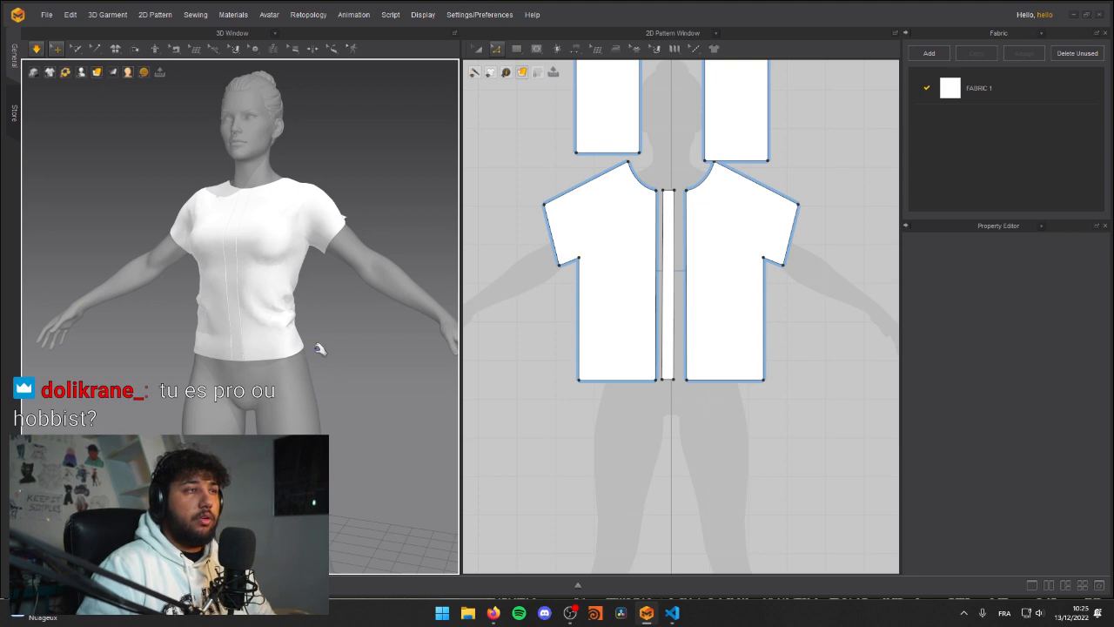
middle_drag(273, 327, 295, 329)
right_drag(229, 314, 269, 311)
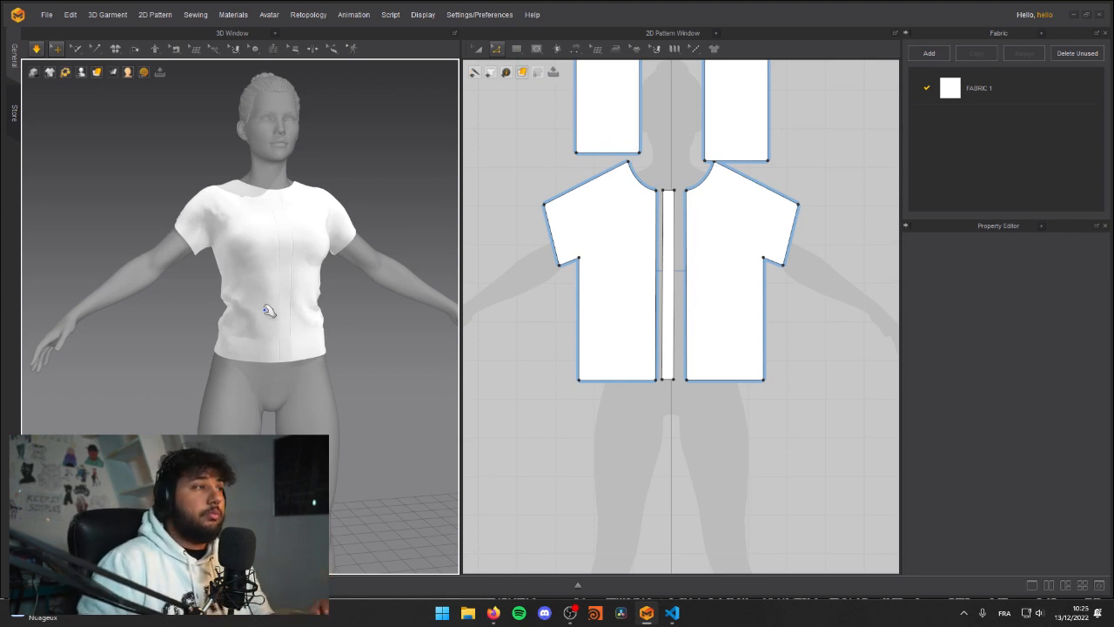
Step: Examine the shirt's overall length against the avatar's hips and legs, close up and from farther away
scroll(287, 356, up, 2)
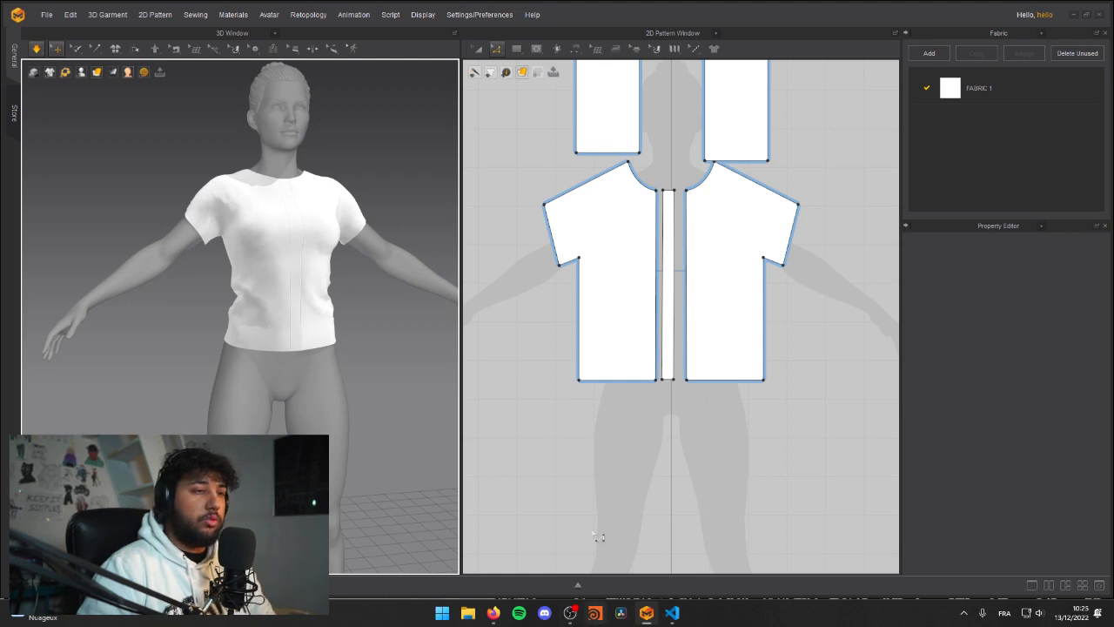
scroll(368, 357, up, 5)
middle_drag(299, 331, 280, 355)
scroll(368, 356, down, 5)
right_drag(285, 355, 264, 365)
middle_drag(263, 366, 269, 333)
scroll(269, 334, up, 1)
key(space)
scroll(262, 381, down, 3)
right_drag(261, 380, 266, 377)
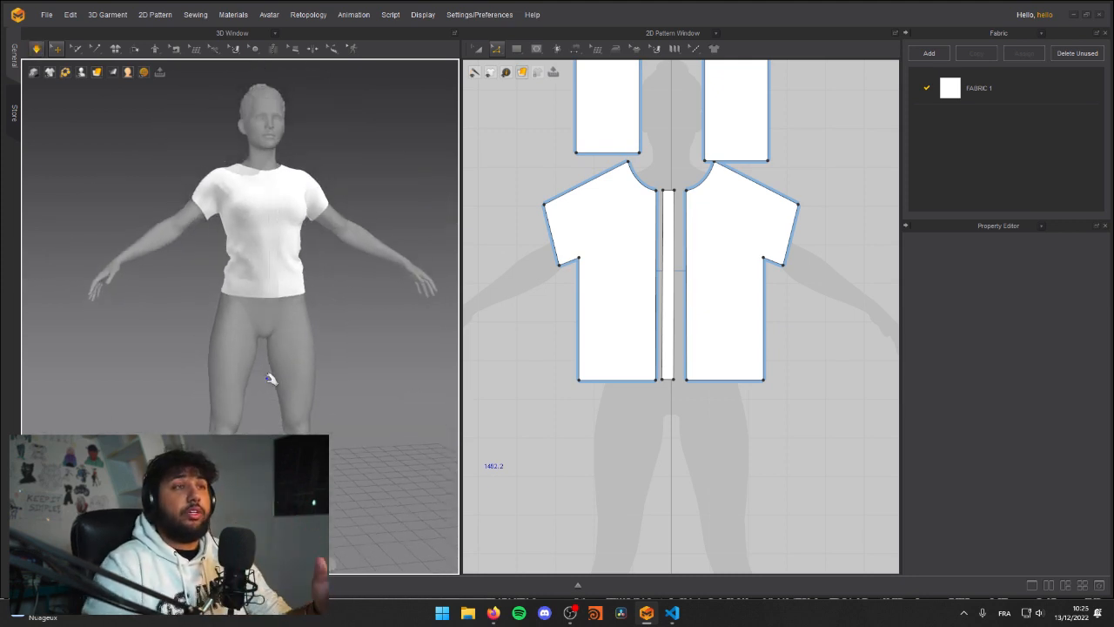
right_drag(262, 294, 307, 331)
key(space)
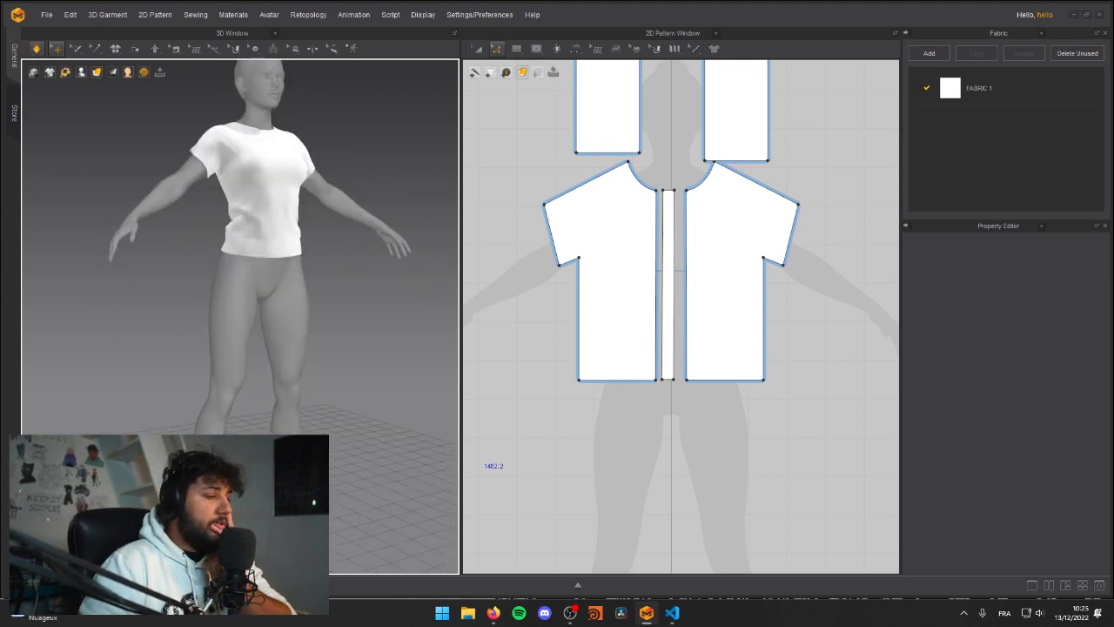
key(space)
middle_drag(256, 272, 269, 319)
right_drag(298, 327, 271, 337)
middle_drag(273, 338, 268, 357)
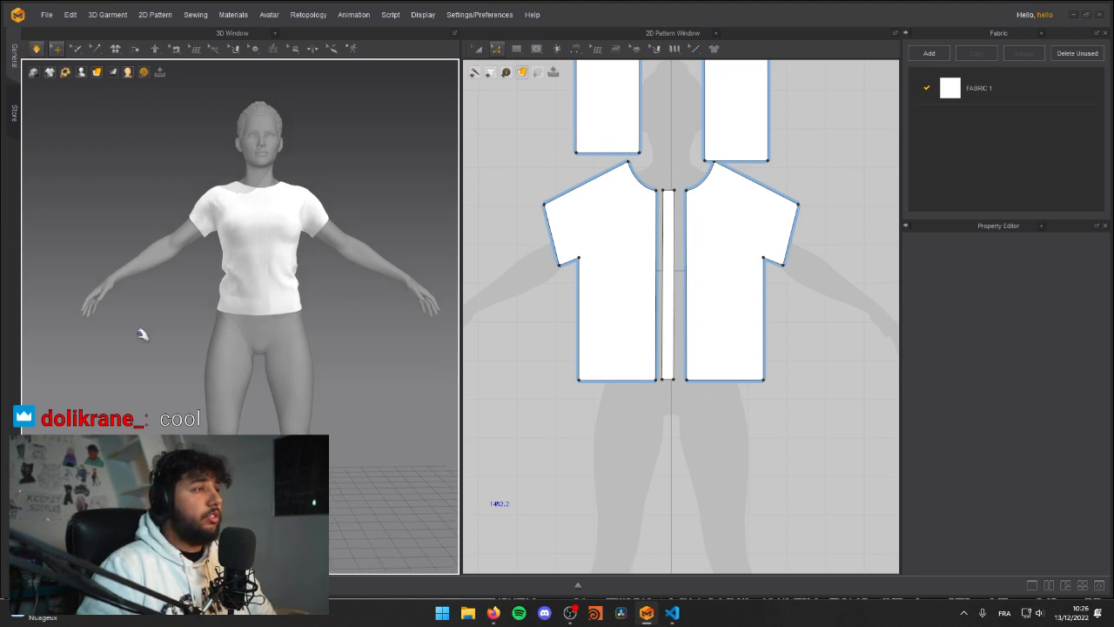
right_drag(314, 343, 287, 342)
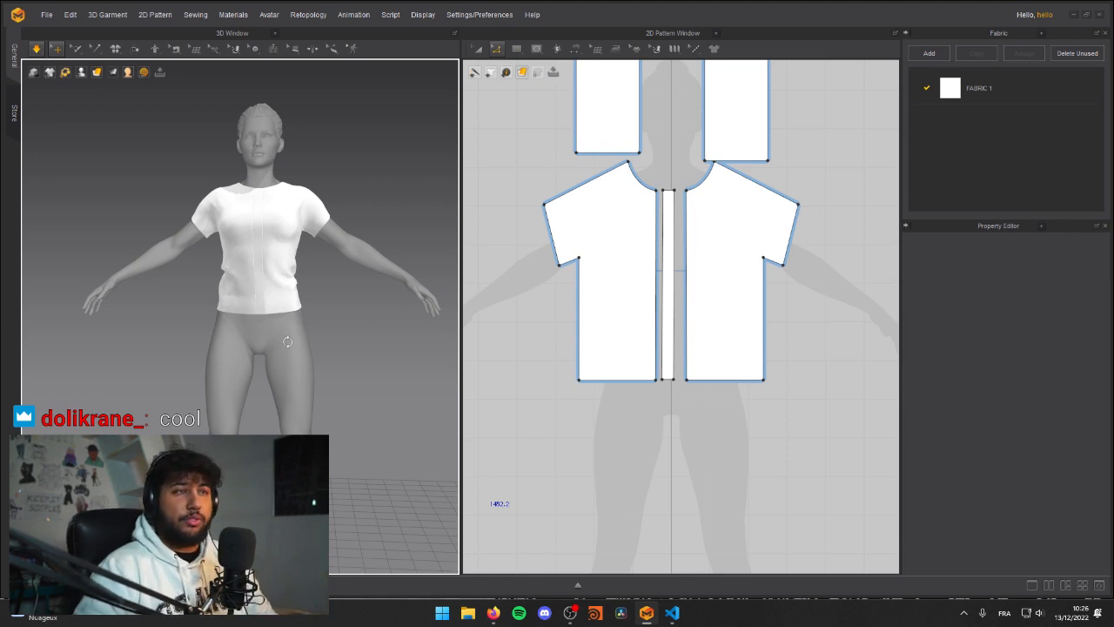
mouse_move(312, 332)
right_down()
mouse_move(291, 331)
mouse_move(298, 326)
right_up()
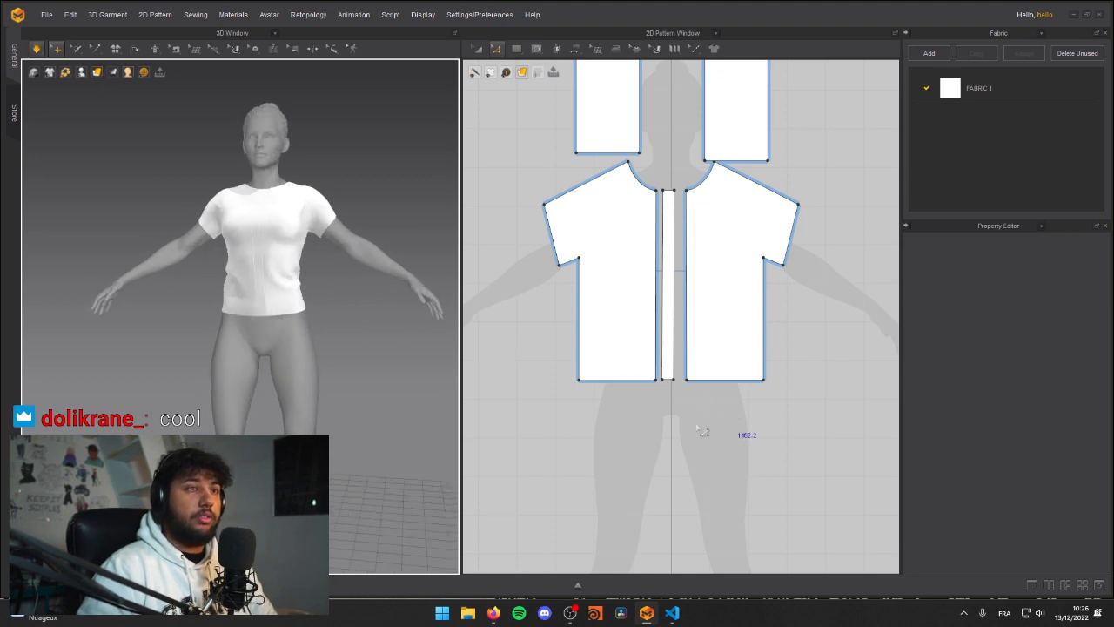
Step: Shorten the shirt by raising the hem edges of the front halves, back halves and centre strip together by about 55 mm
scroll(579, 389, down, 4)
scroll(618, 409, up, 5)
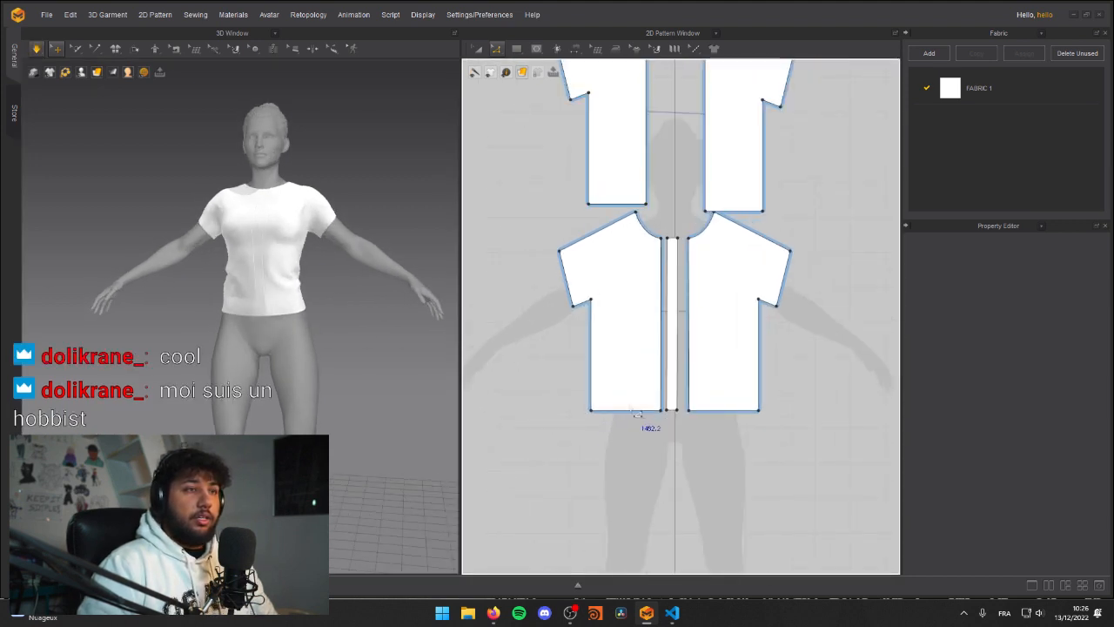
drag(552, 438, 803, 392)
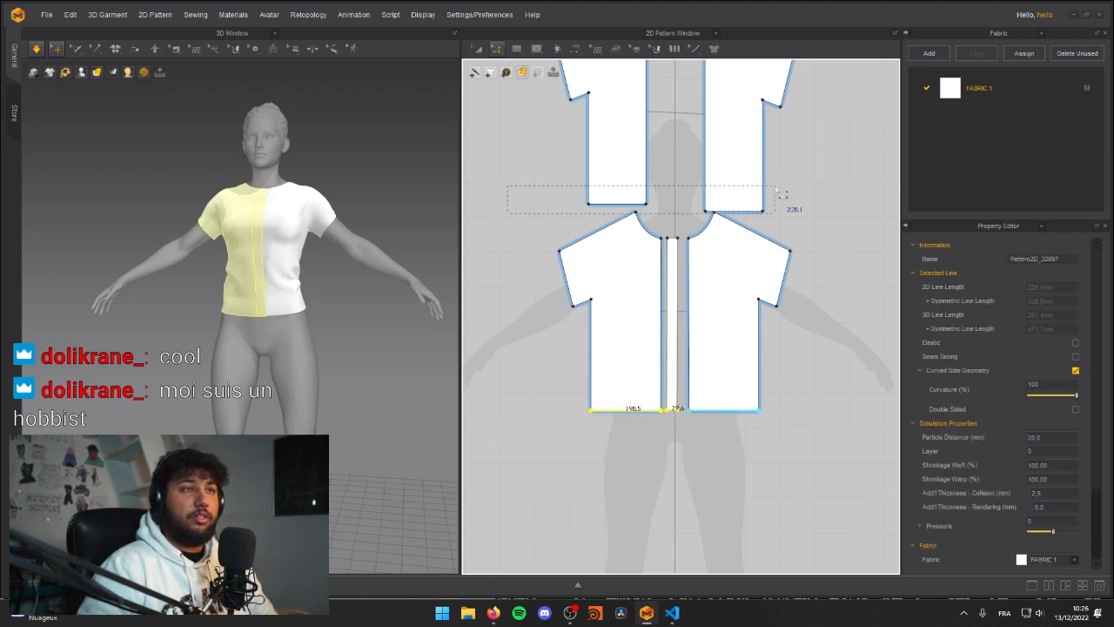
drag(778, 189, 777, 190)
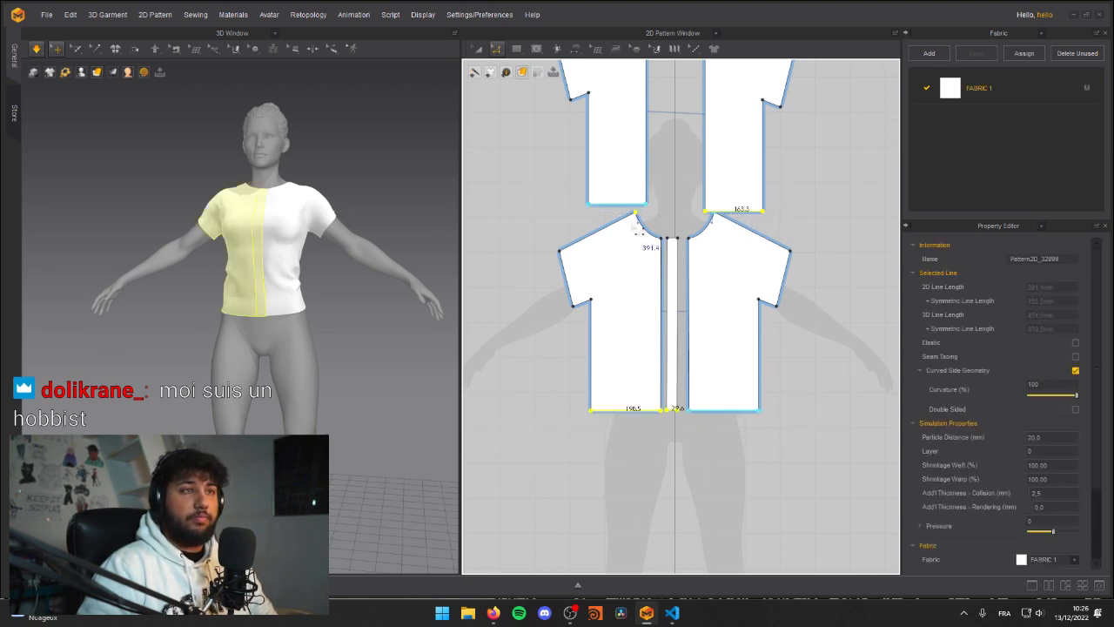
ctrl+drag(747, 219, 744, 200)
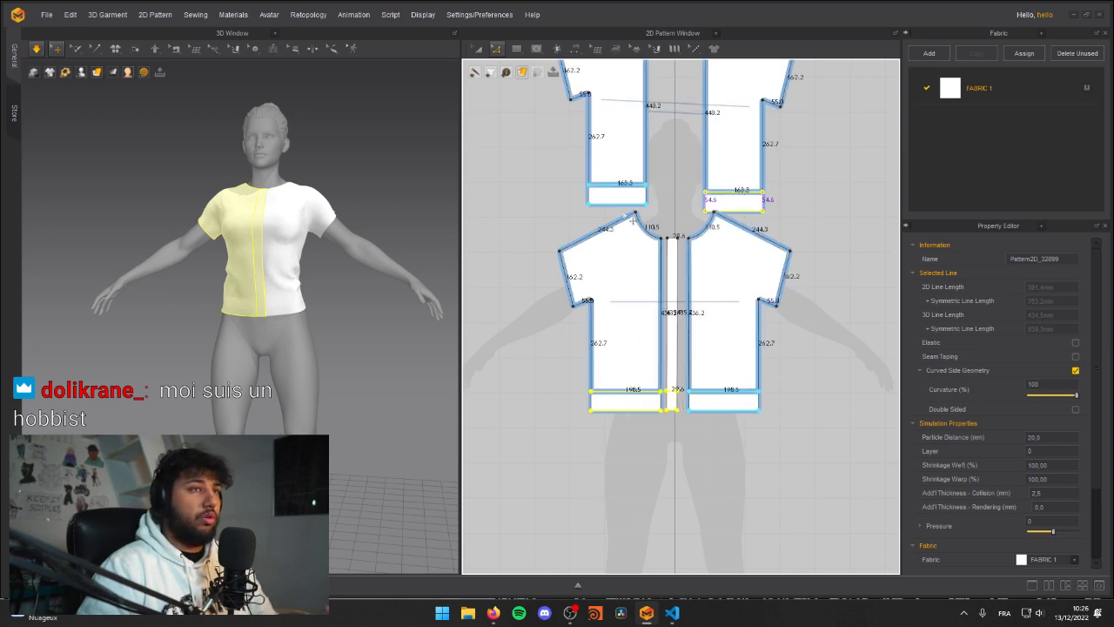
key(ctrl+z)
Step: Simulate the shortened shirt and tug the gathered fabric at the lower back to settle its folds
click(104, 233)
right_drag(297, 270, 236, 304)
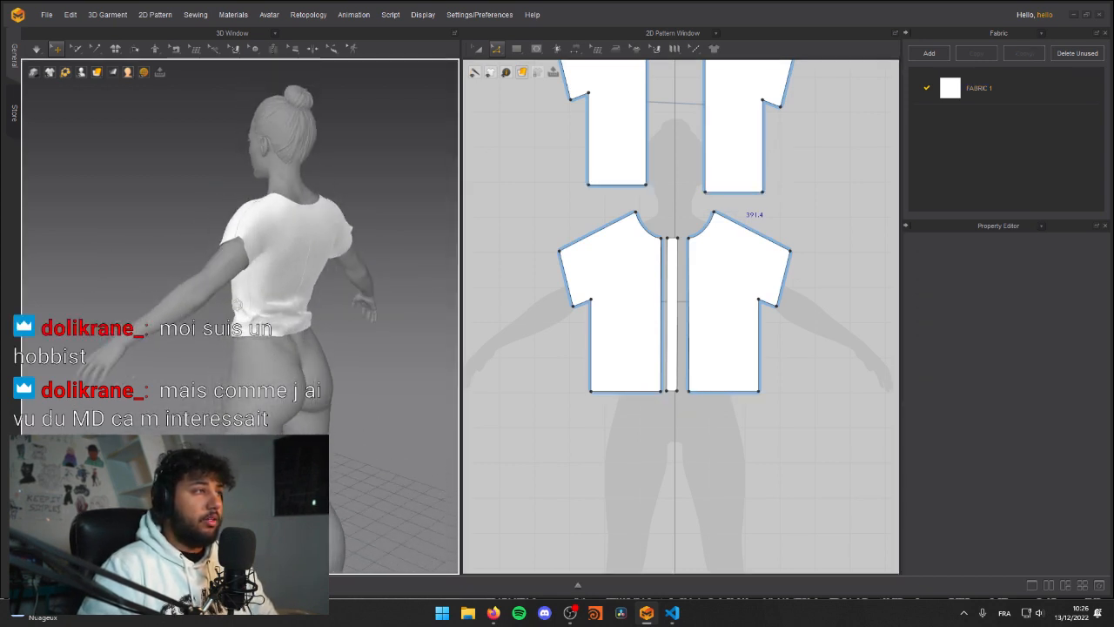
click(292, 303)
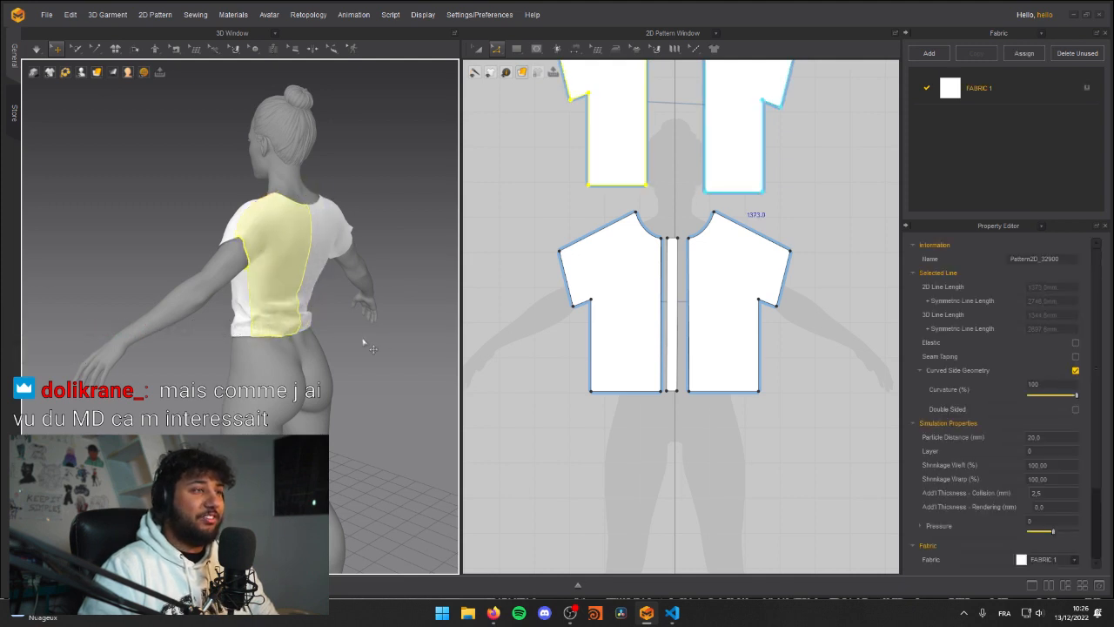
click(340, 336)
click(300, 314)
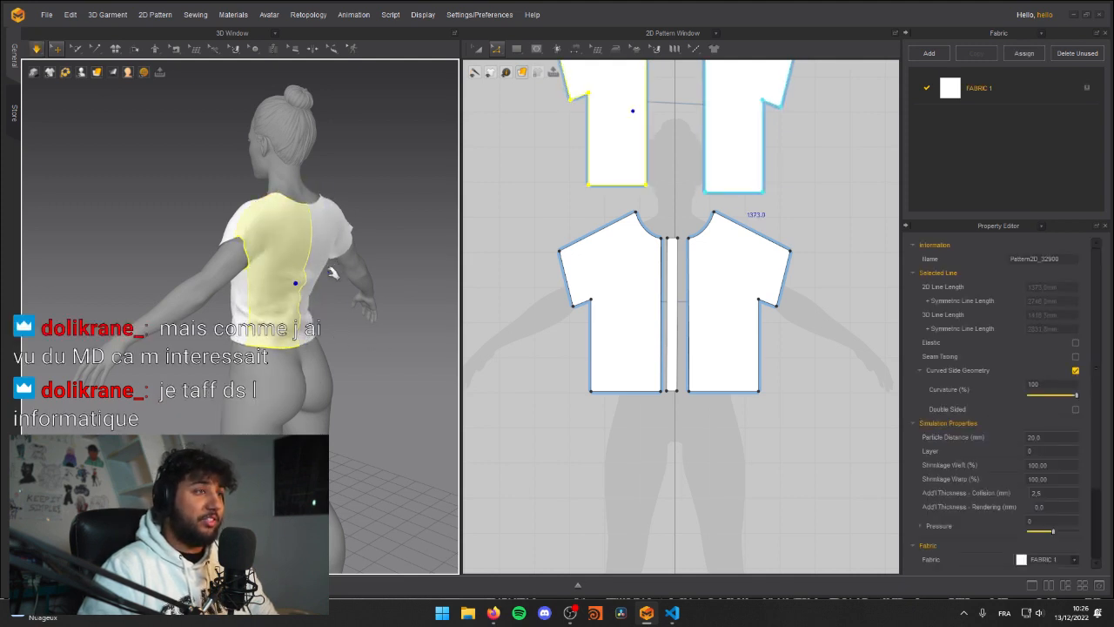
click(348, 346)
Step: Rerun the simulation and check the shortened shirt's drape and hem height from the front and front quarters
right_drag(348, 346, 377, 376)
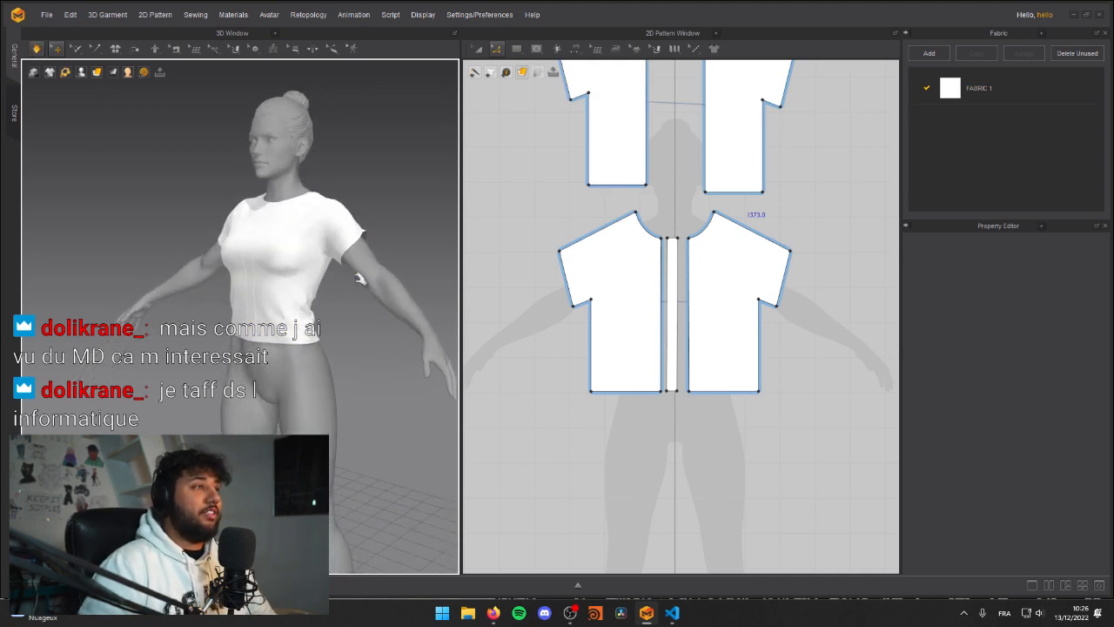
right_drag(230, 331, 223, 333)
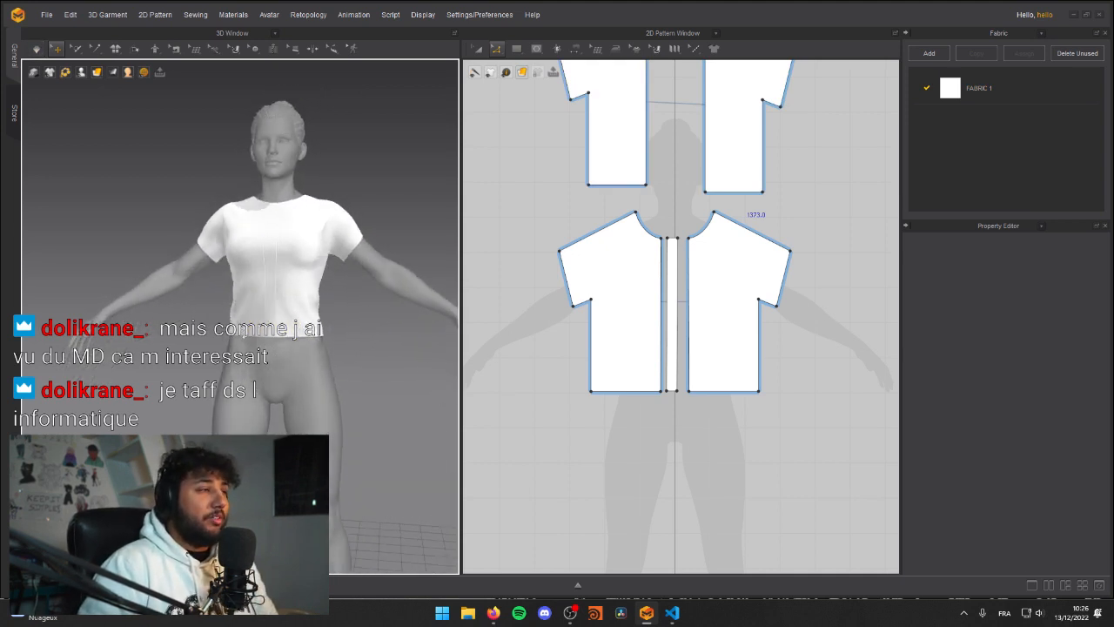
scroll(229, 334, up, 4)
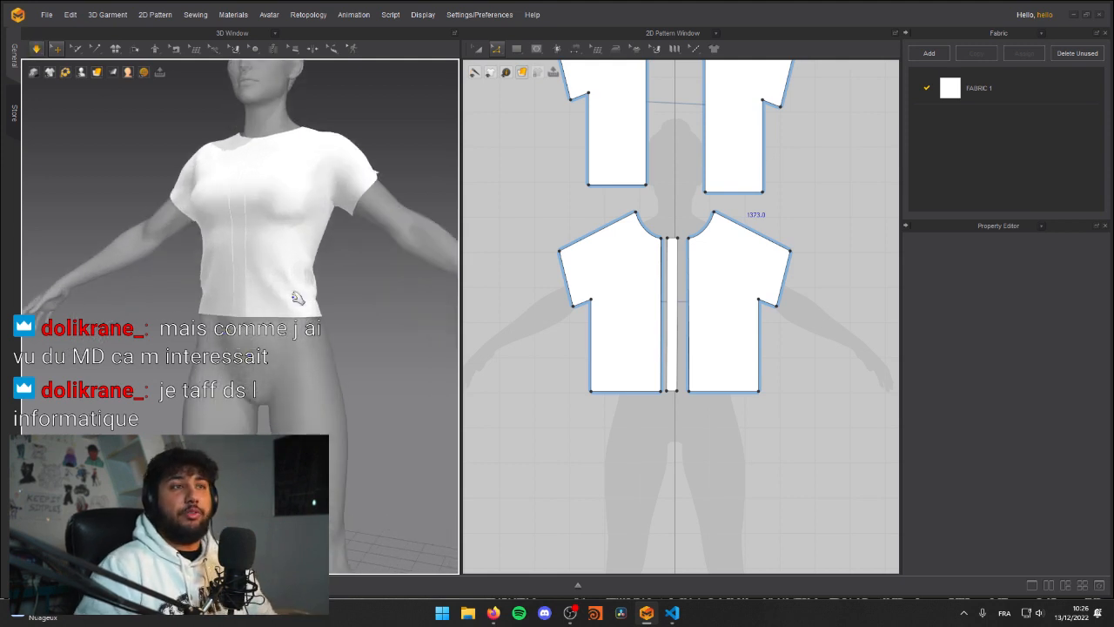
scroll(198, 295, down, 4)
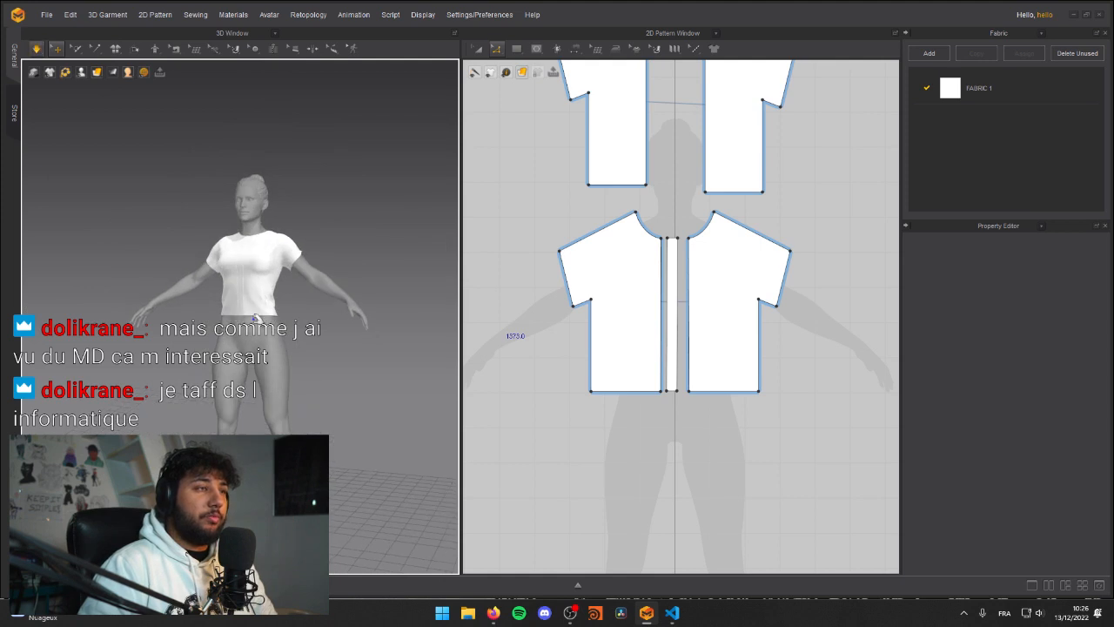
key(space)
middle_drag(615, 419, 650, 372)
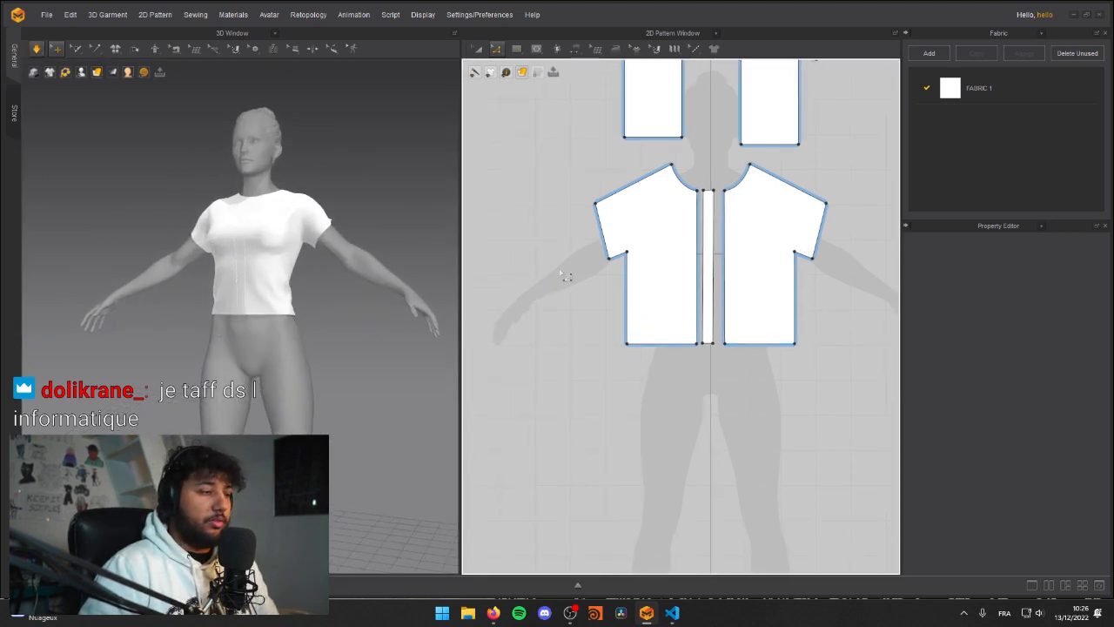
right_drag(294, 336, 274, 281)
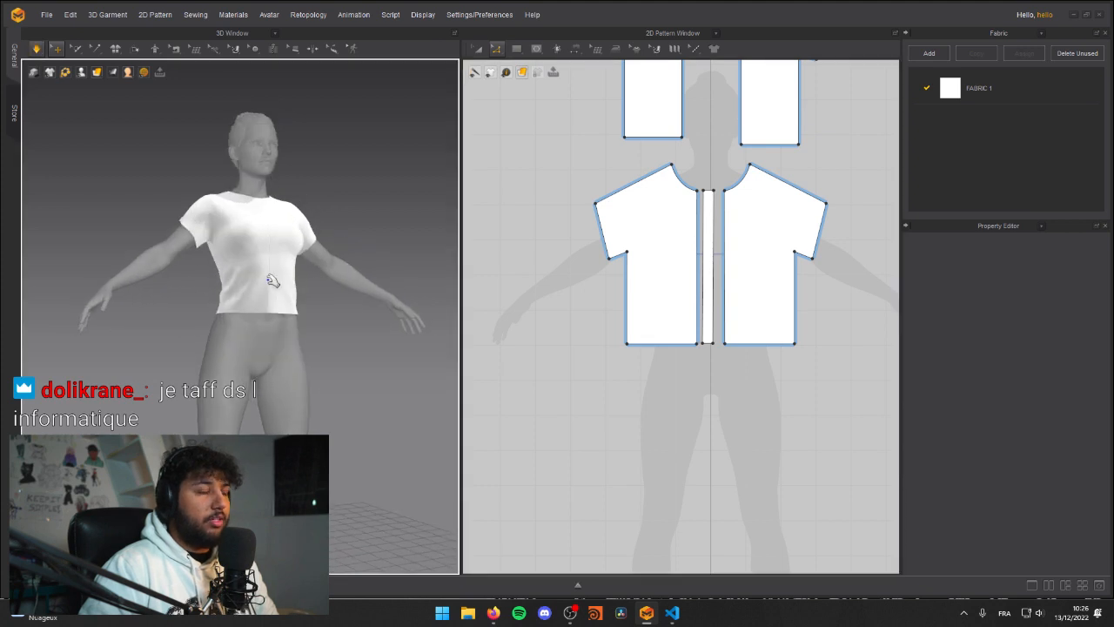
Step: Shift the narrow centre strip pattern slightly so it sits centred between the two front halves
click(707, 266)
drag(707, 268, 709, 272)
click(740, 413)
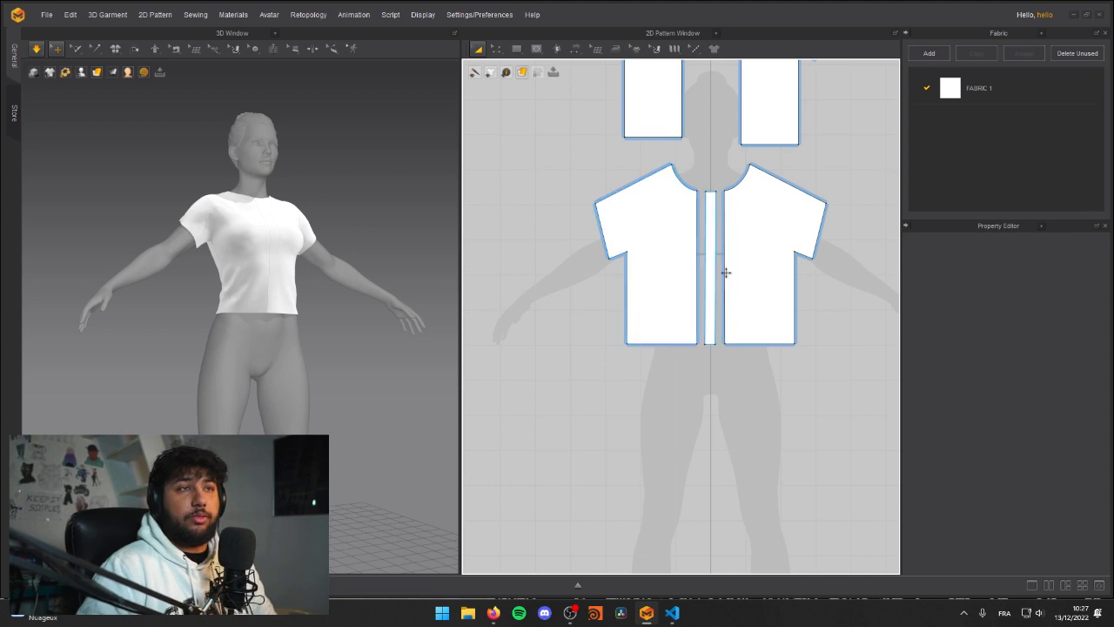
right_drag(288, 295, 358, 301)
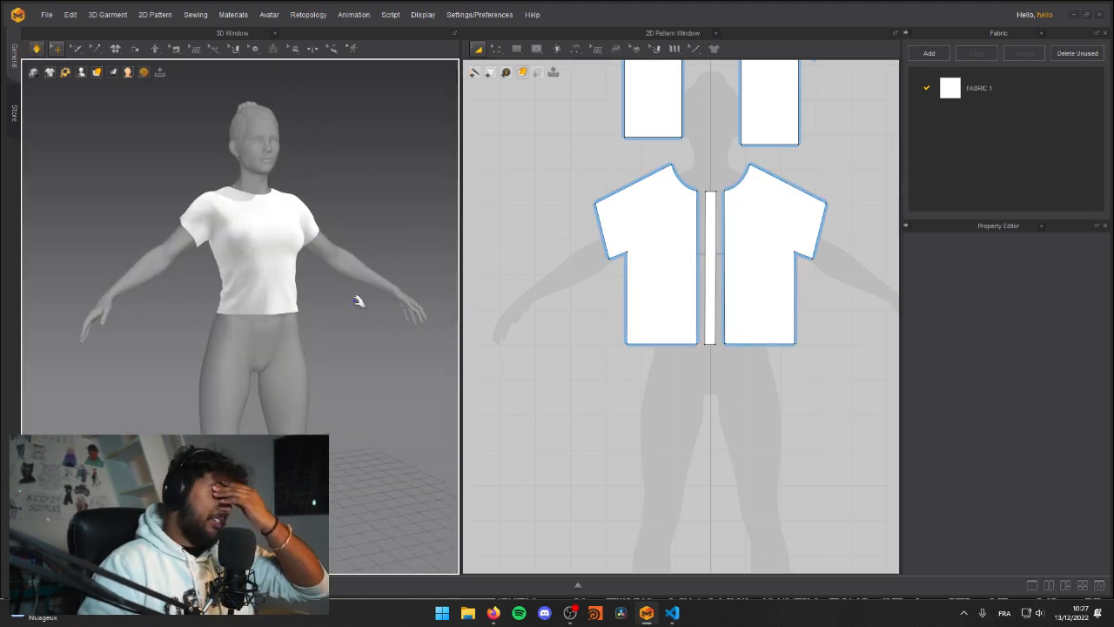
right_drag(309, 337, 268, 329)
Step: Reposition the back halves in the pattern layout so they sit level and symmetric about the centre line
scroll(580, 366, down, 5)
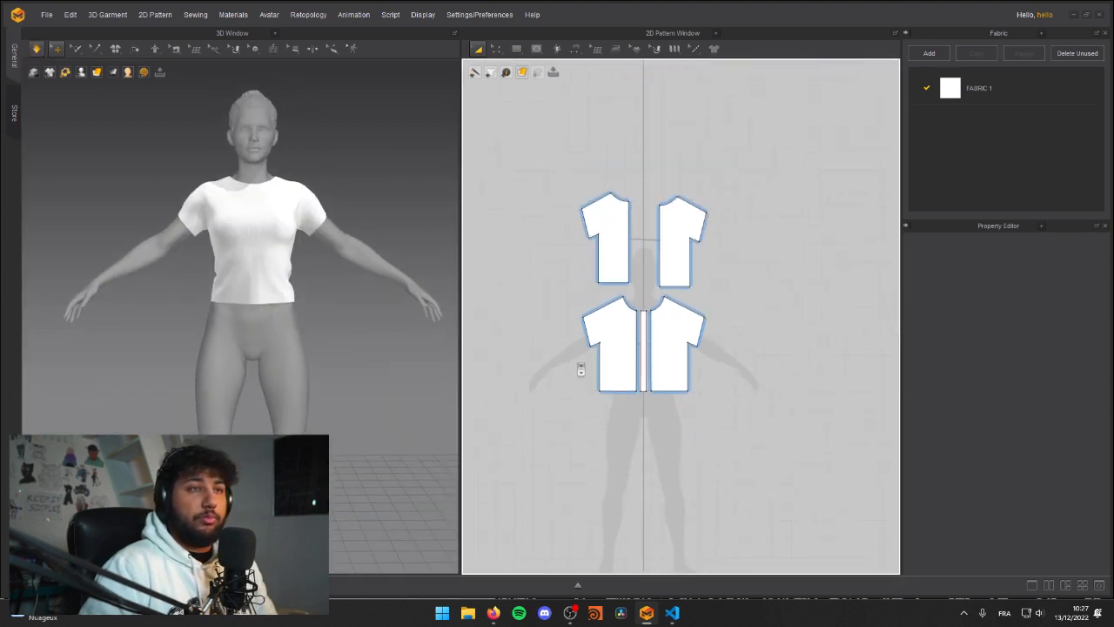
click(610, 229)
drag(687, 243, 678, 243)
click(589, 498)
middle_drag(581, 476, 621, 395)
scroll(679, 343, up, 4)
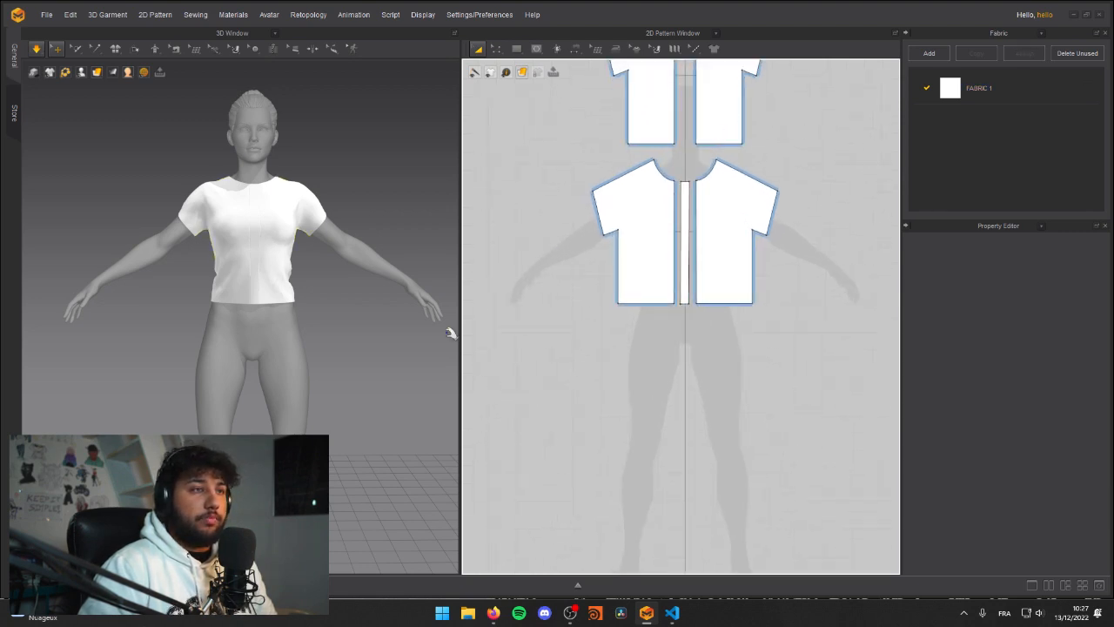
Step: Draw a polygon leg pattern below the shirt with edges of about 198.5, 238.9, 128.1, 302.8 and 343.0 mm, slanting at the crotch
scroll(235, 319, up, 3)
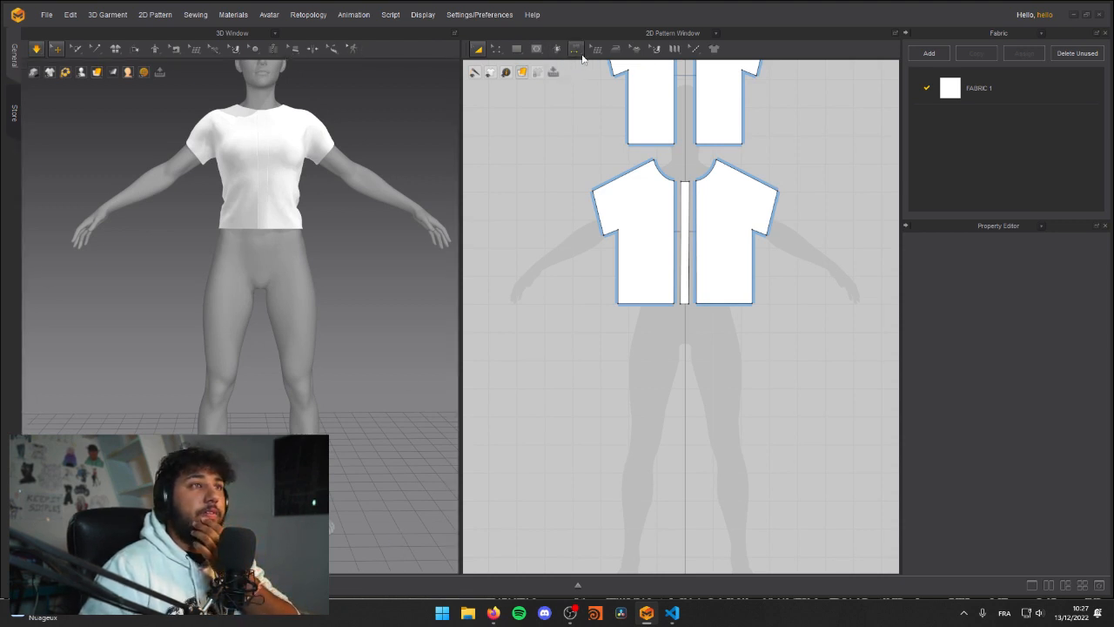
click(516, 49)
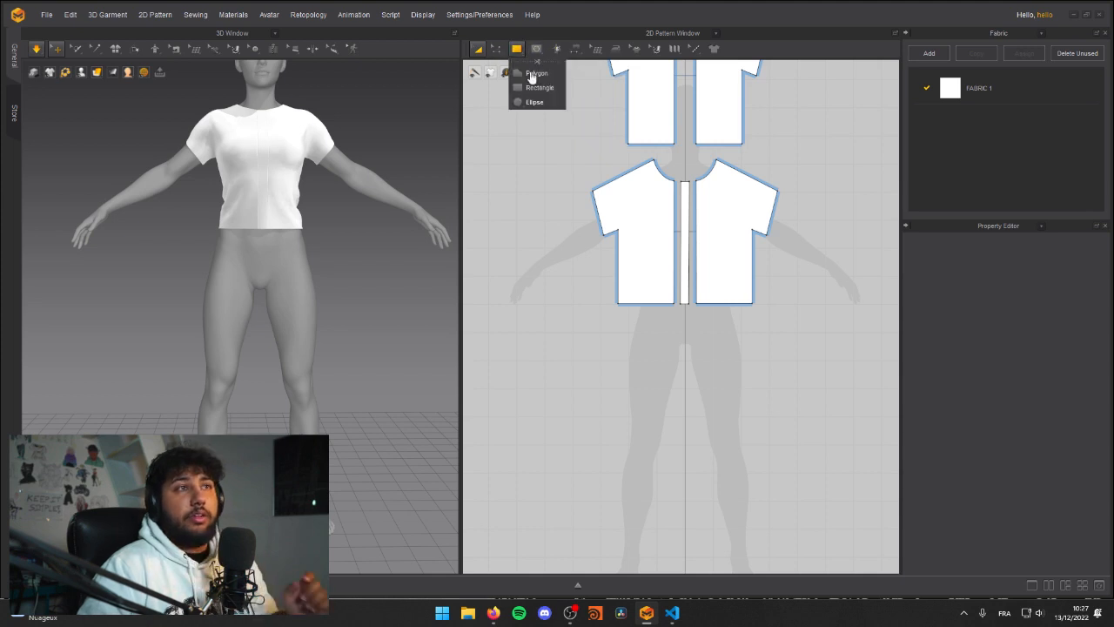
click(535, 73)
middle_drag(617, 344, 616, 269)
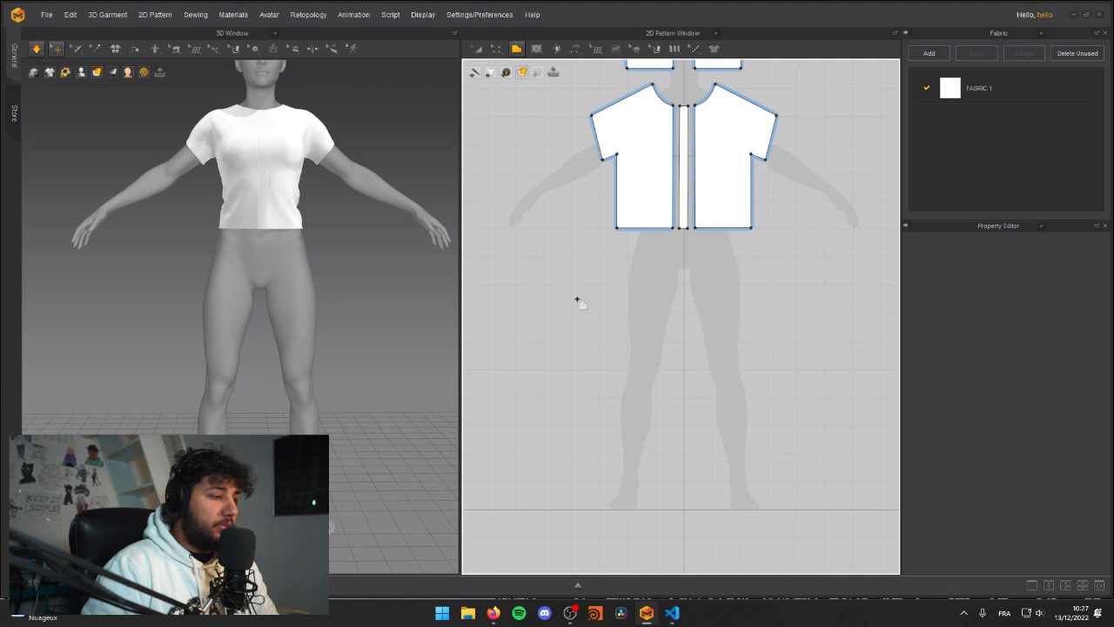
click(616, 252)
click(673, 253)
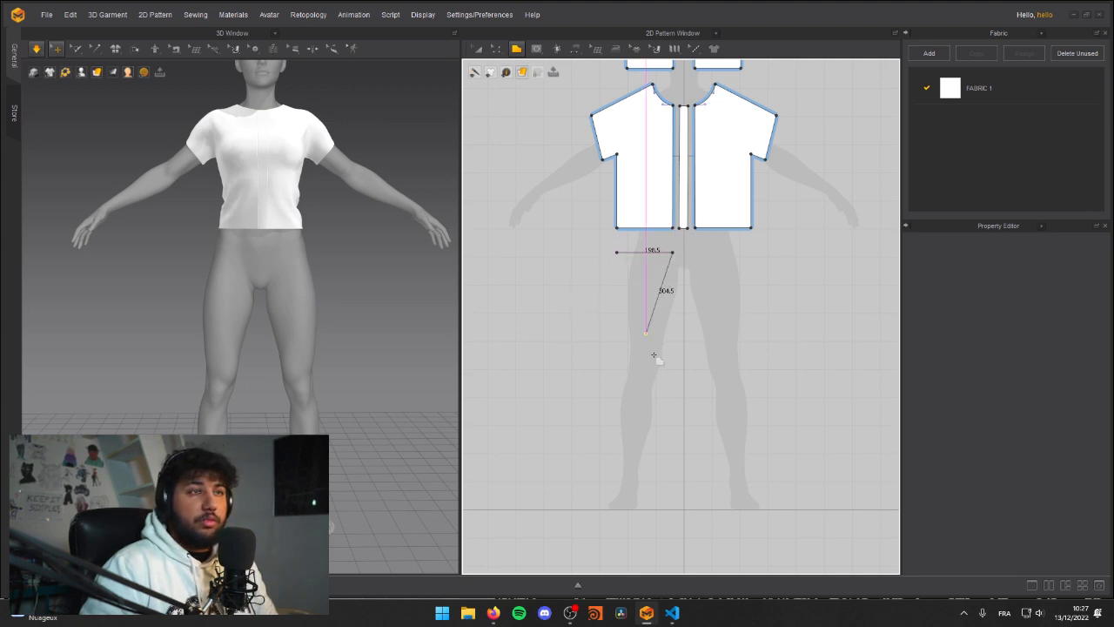
click(702, 312)
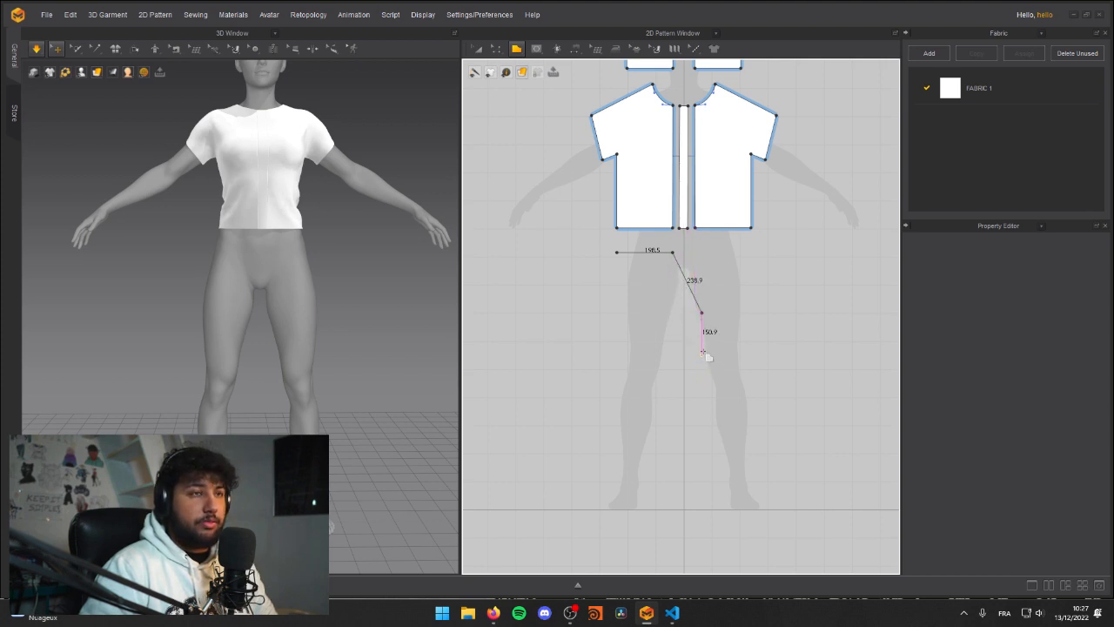
click(701, 348)
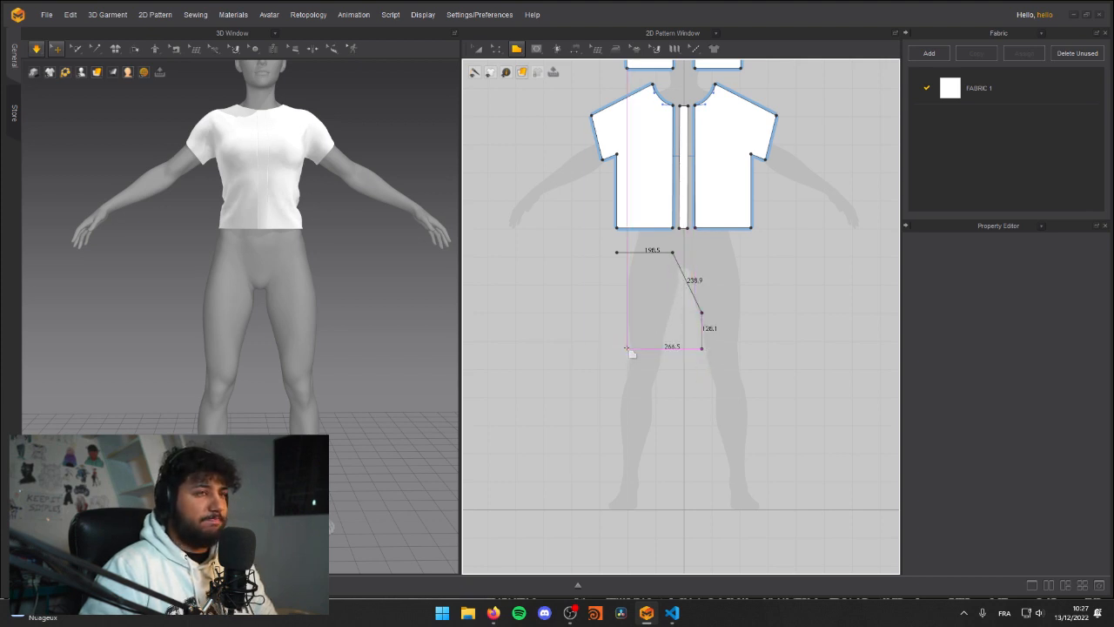
click(617, 348)
click(616, 252)
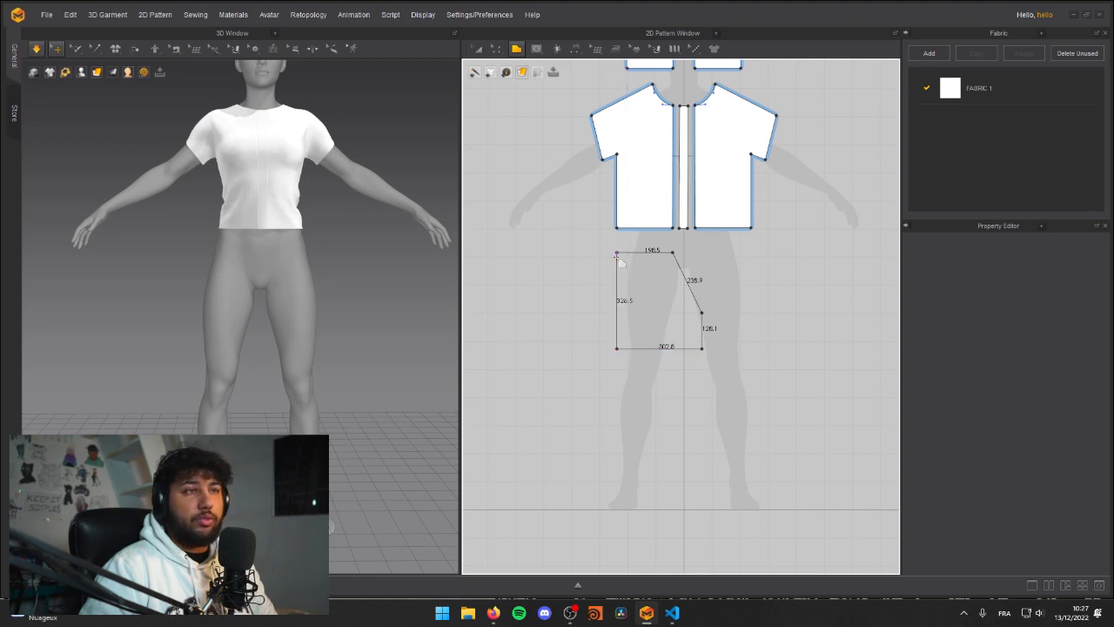
Step: Place the new leg pattern in 3D in front of the avatar's right hip and thigh
key(a)
right_drag(229, 281, 235, 321)
drag(238, 321, 294, 293)
mouse_move(293, 293)
right_down()
mouse_move(281, 293)
mouse_move(318, 293)
mouse_move(279, 290)
mouse_move(350, 288)
mouse_move(301, 296)
right_up()
drag(301, 296, 228, 292)
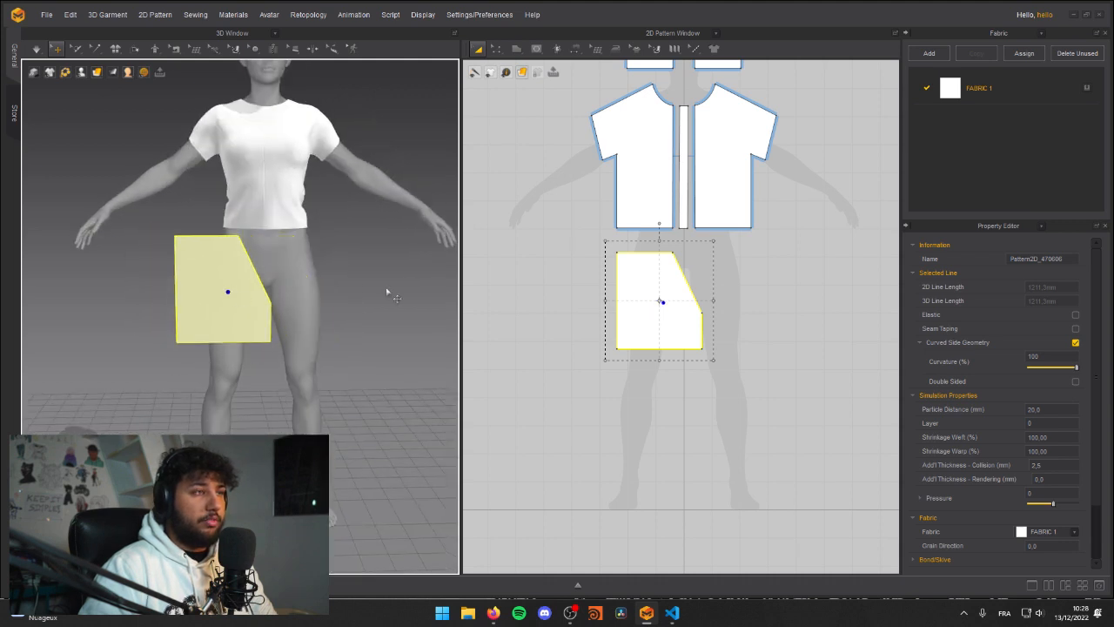
right_drag(362, 294, 374, 294)
Step: Curve the leg pattern's slanted crotch edge inward to a length of about 264 mm
click(891, 334)
key(z)
click(683, 307)
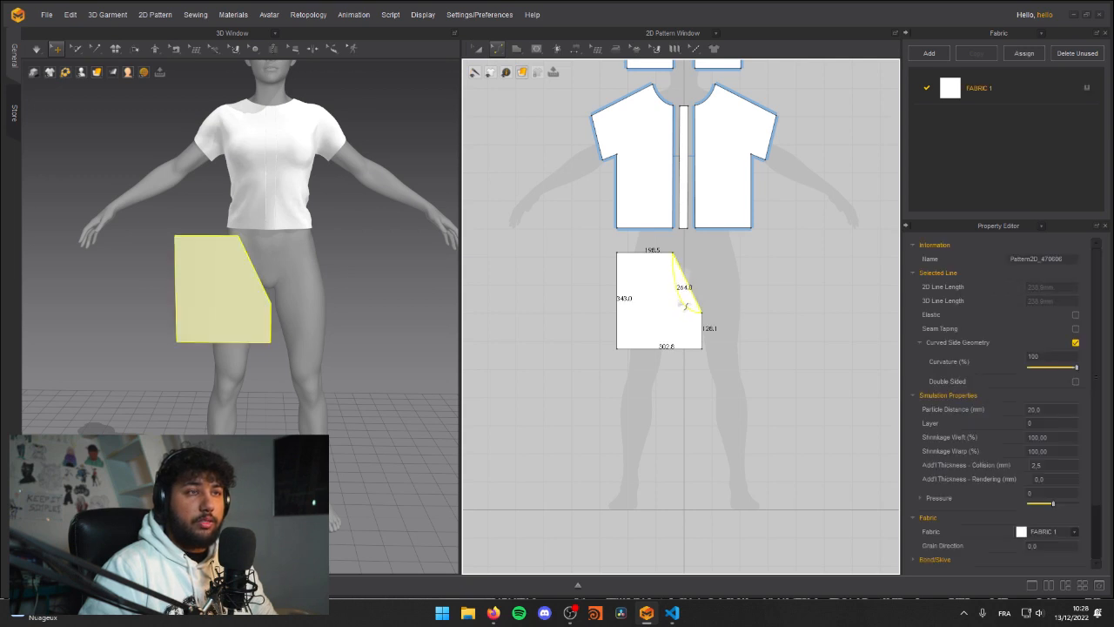
drag(680, 303, 682, 304)
Step: Readjust the leg pattern's 3D position against the avatar's right hip, checking it from the side and front
right_drag(216, 279, 122, 282)
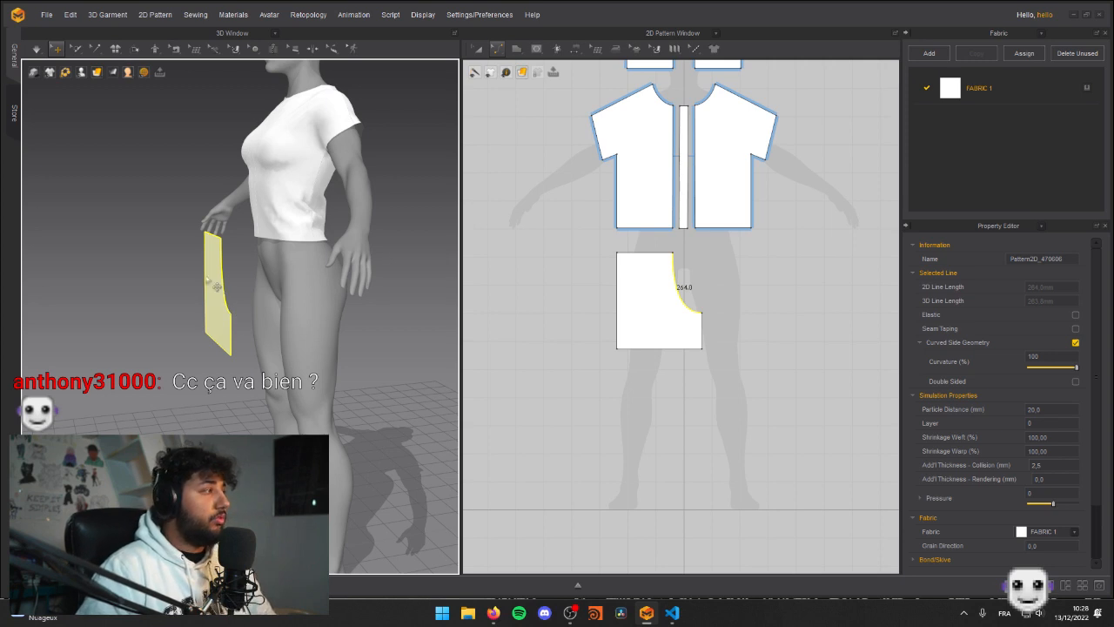
mouse_move(253, 274)
right_down()
mouse_move(193, 273)
mouse_move(246, 273)
right_up()
middle_drag(135, 294, 128, 411)
right_drag(128, 412, 207, 392)
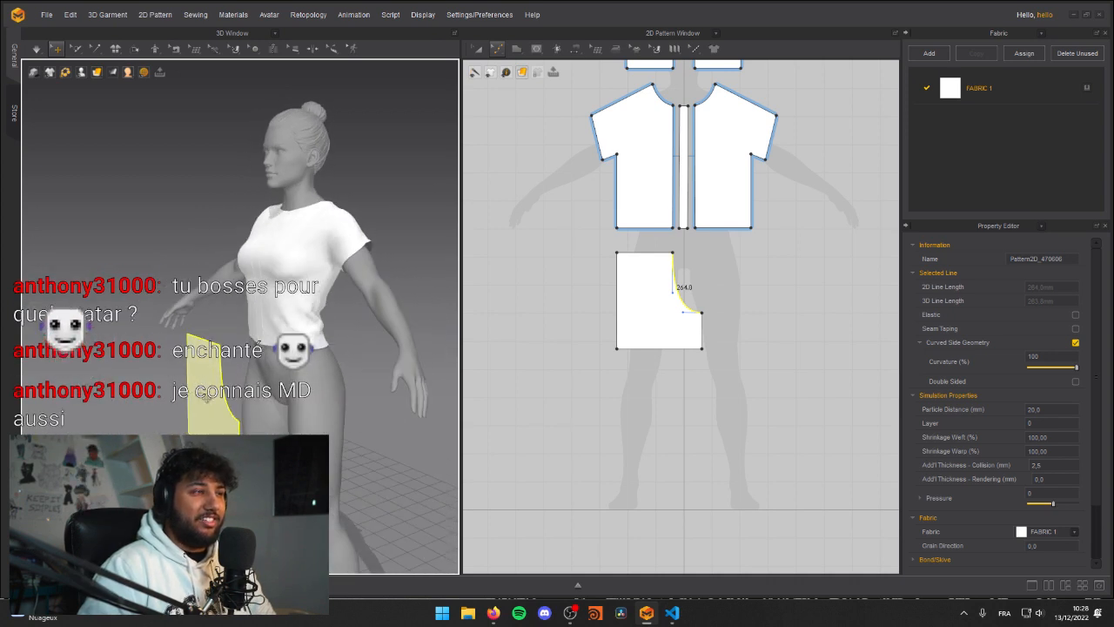
click(212, 391)
drag(214, 391, 228, 387)
right_drag(305, 391, 351, 391)
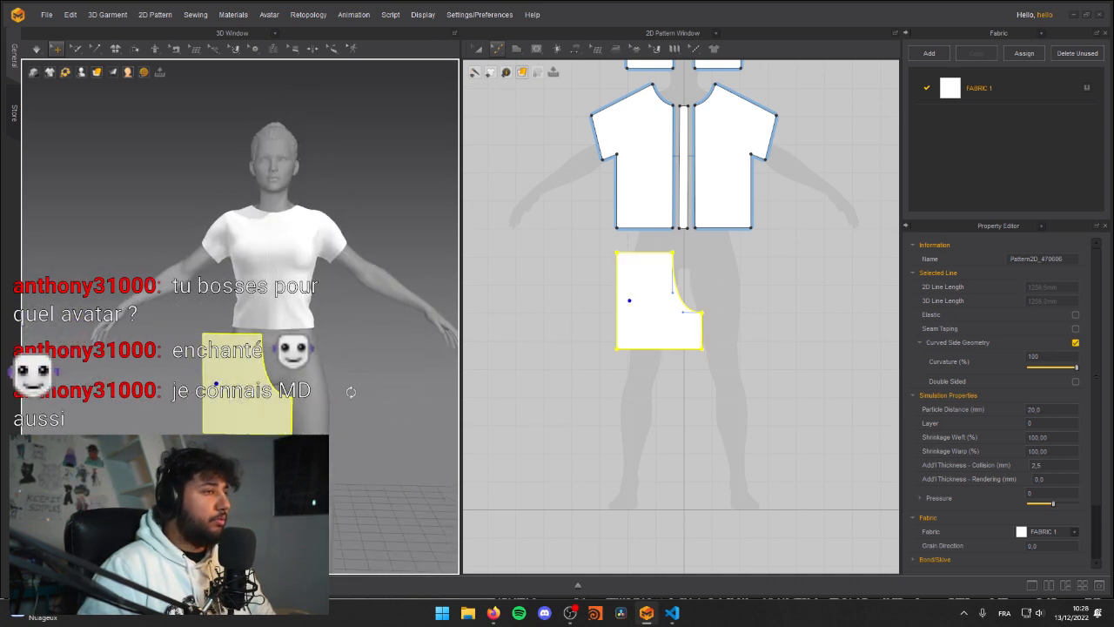
right_drag(240, 389, 311, 383)
Step: Examine the leg pattern's placement, width and crotch curve against the avatar's hips from the front and both front quarters
drag(182, 362, 187, 361)
right_drag(265, 363, 185, 364)
middle_drag(186, 364, 194, 311)
right_drag(194, 310, 249, 301)
middle_drag(249, 300, 250, 352)
scroll(249, 349, down, 2)
right_drag(249, 348, 150, 334)
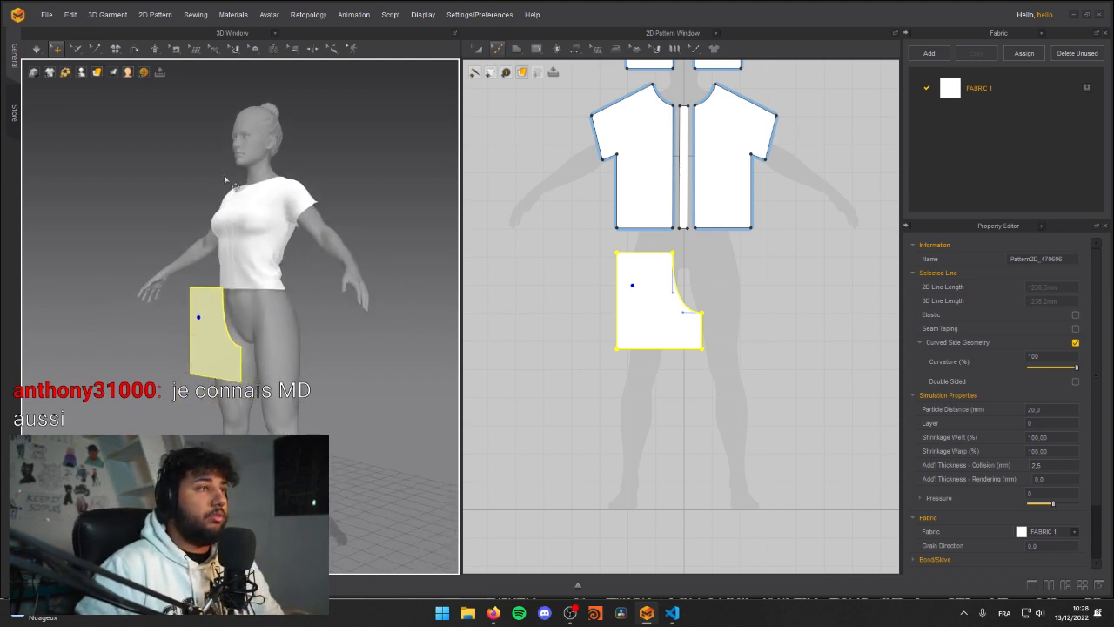
right_drag(324, 238, 141, 187)
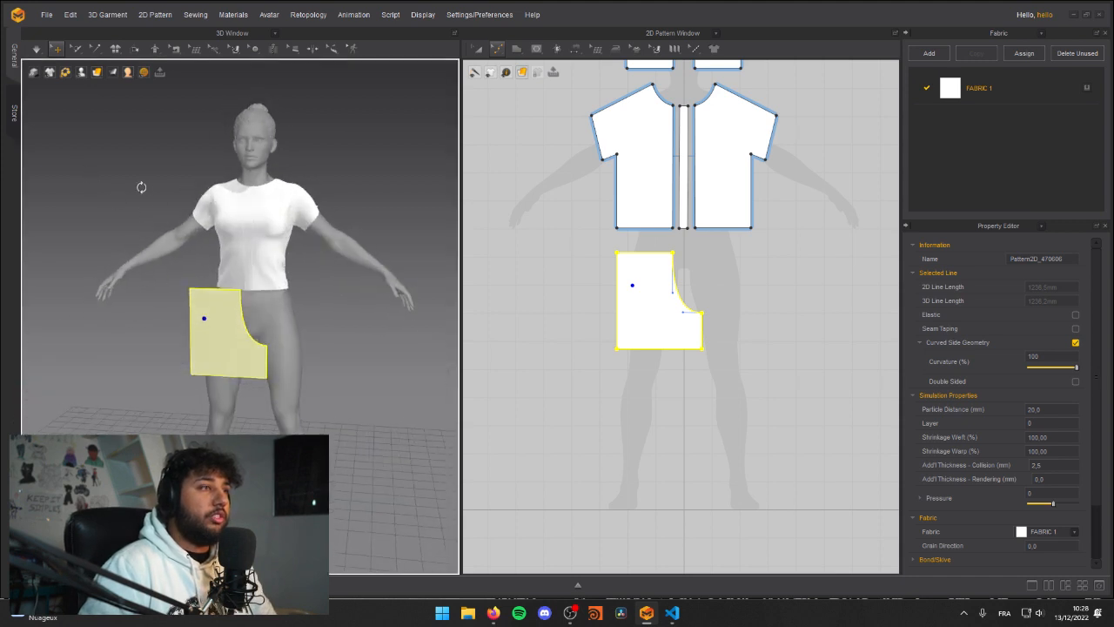
right_drag(283, 400, 340, 389)
right_drag(270, 162, 306, 274)
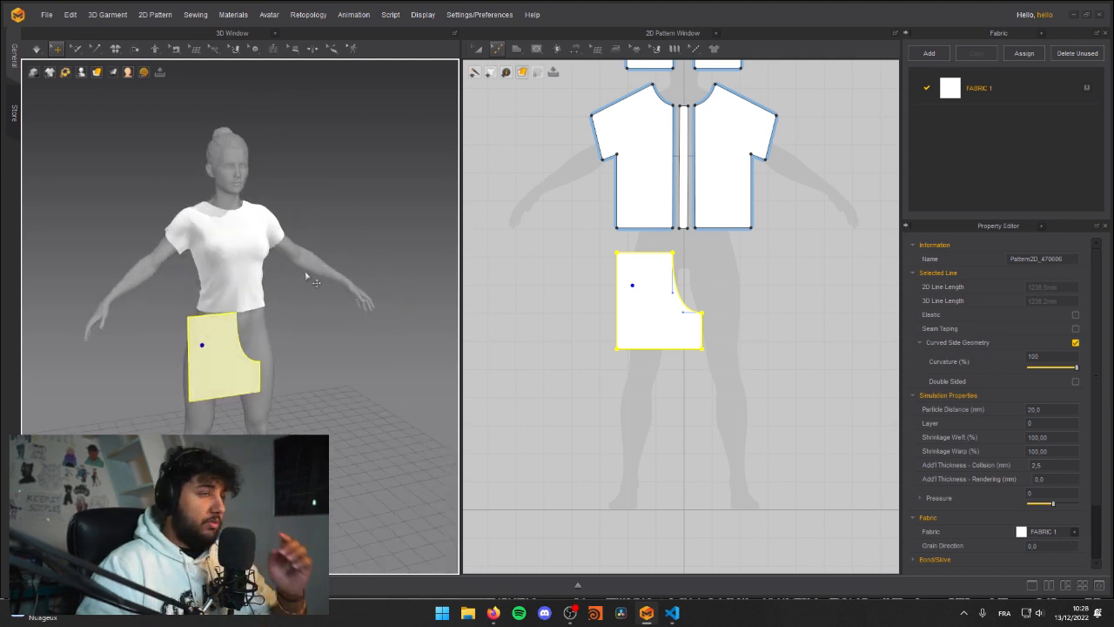
middle_drag(246, 279, 269, 246)
scroll(266, 308, up, 4)
right_drag(269, 246, 380, 341)
scroll(252, 308, down, 2)
Step: Move the leg pattern's lower outer corner slightly outward so the side edge flares towards the hem
click(238, 345)
click(622, 370)
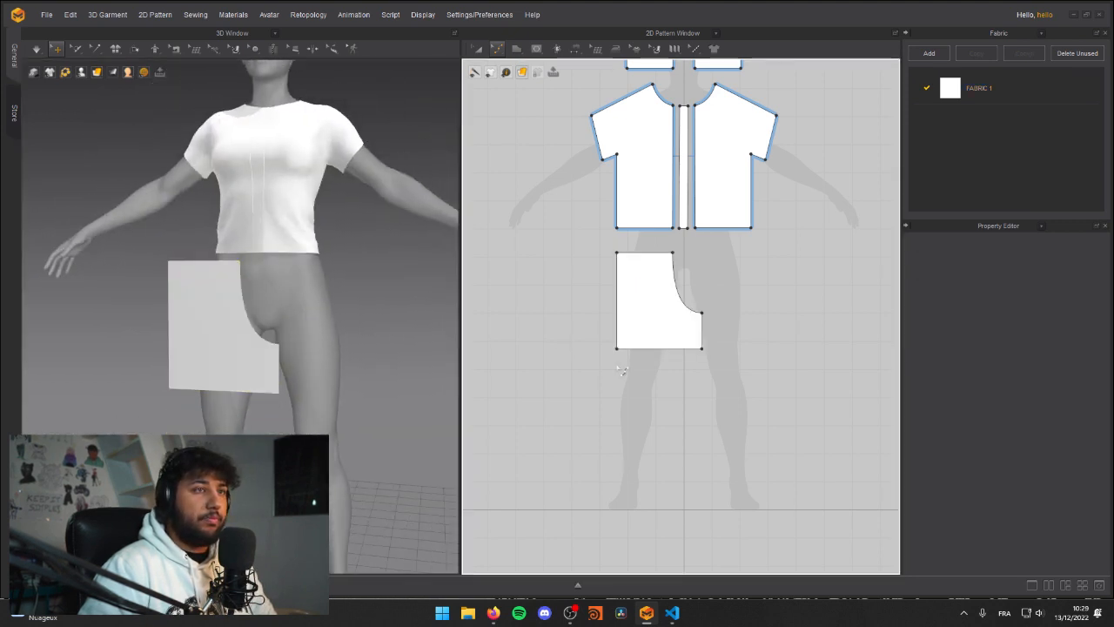
key(a)
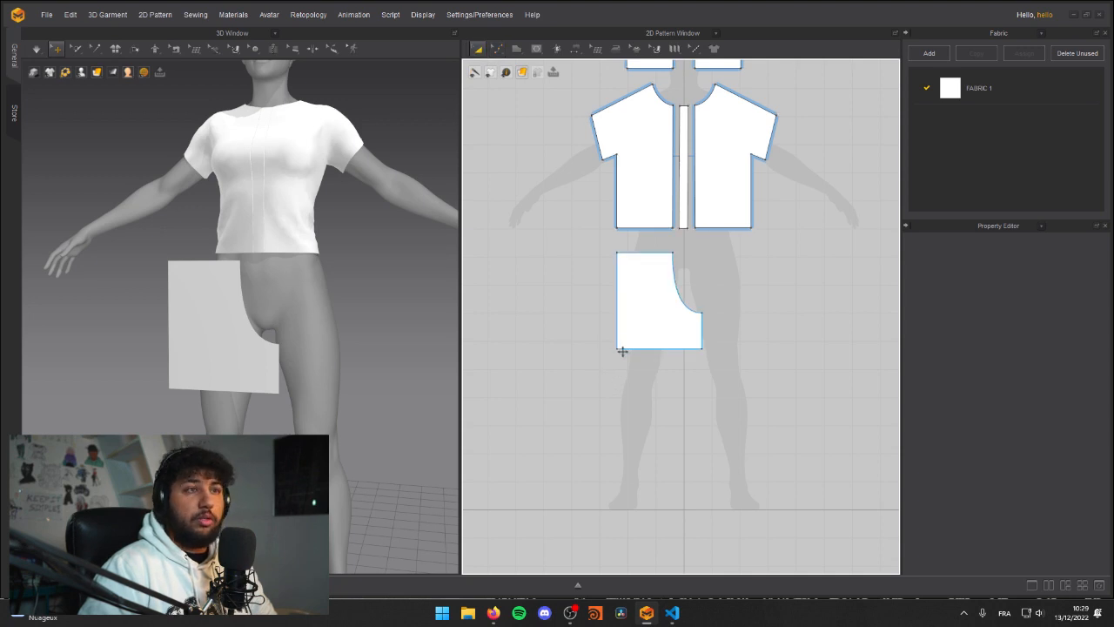
key(z)
drag(617, 349, 613, 350)
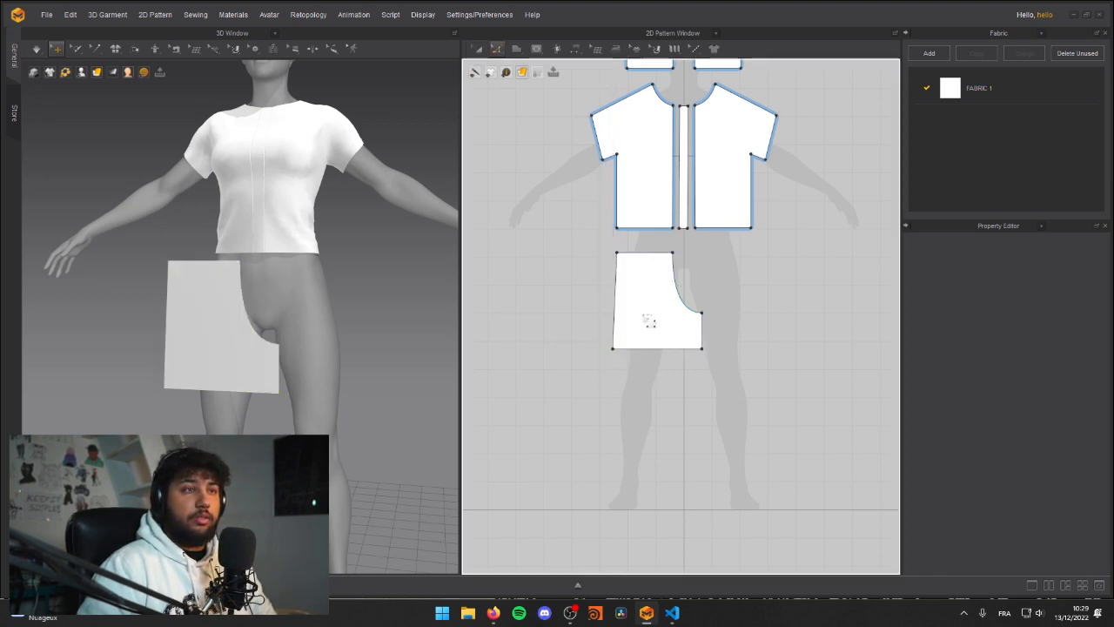
Step: Move the leg pattern up beside the shirt's right half in the 2D layout and check it on the avatar
key(a)
drag(657, 316, 638, 303)
right_drag(285, 298, 302, 288)
scroll(300, 287, down, 6)
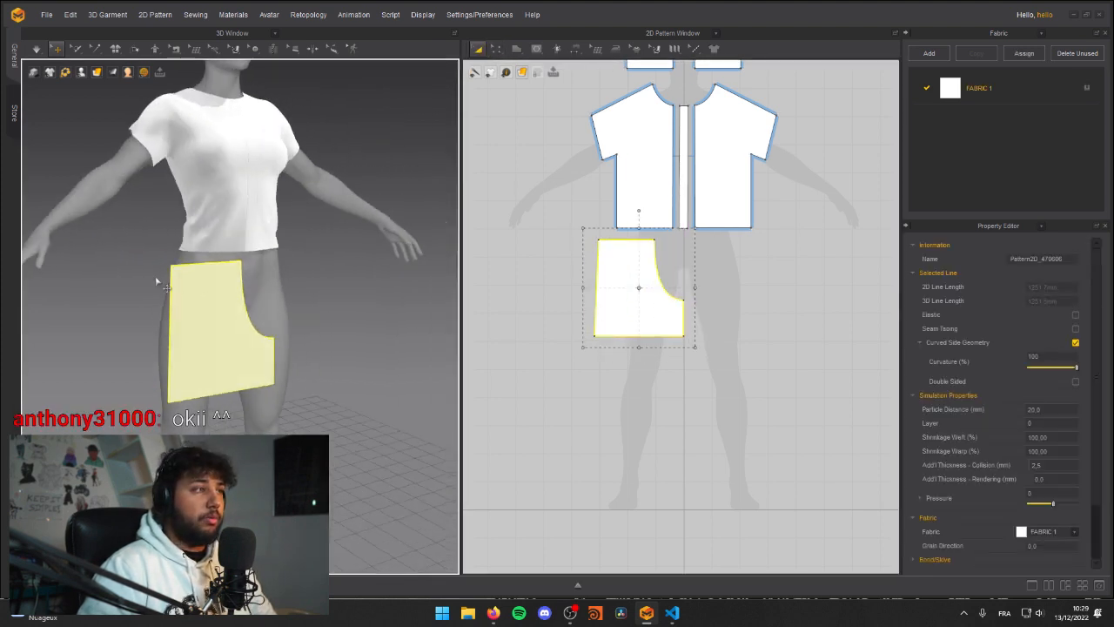
drag(260, 342, 283, 339)
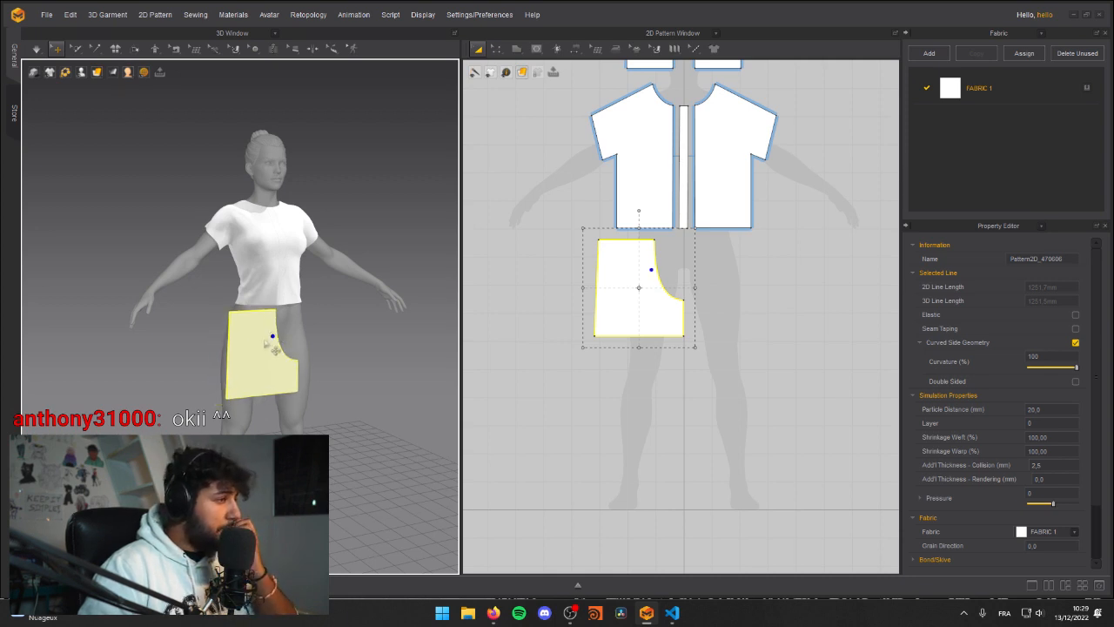
right_drag(288, 320, 255, 357)
drag(252, 363, 246, 366)
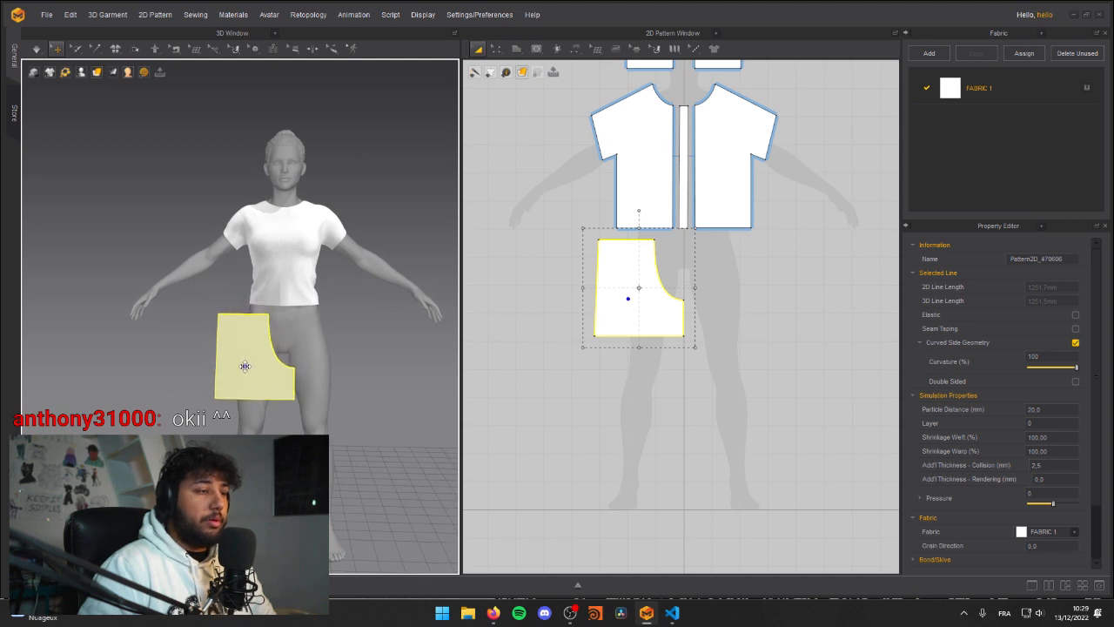
right_drag(259, 374, 207, 316)
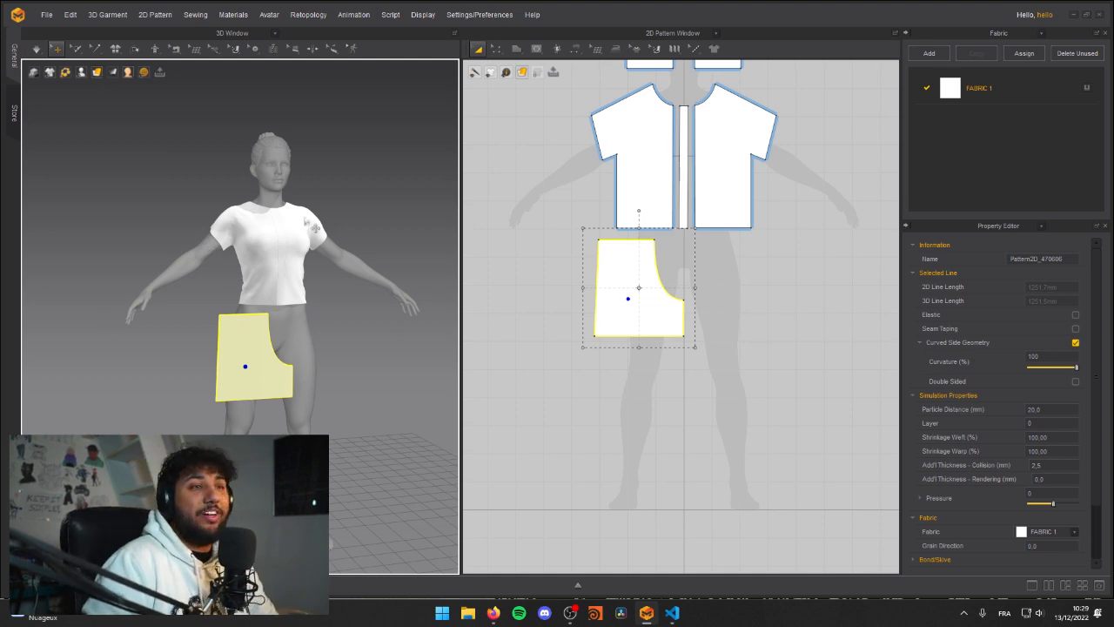
Step: Create a symmetric copy of the leg pattern with sewing and place it beside the original for the avatar's left leg
drag(635, 300, 630, 300)
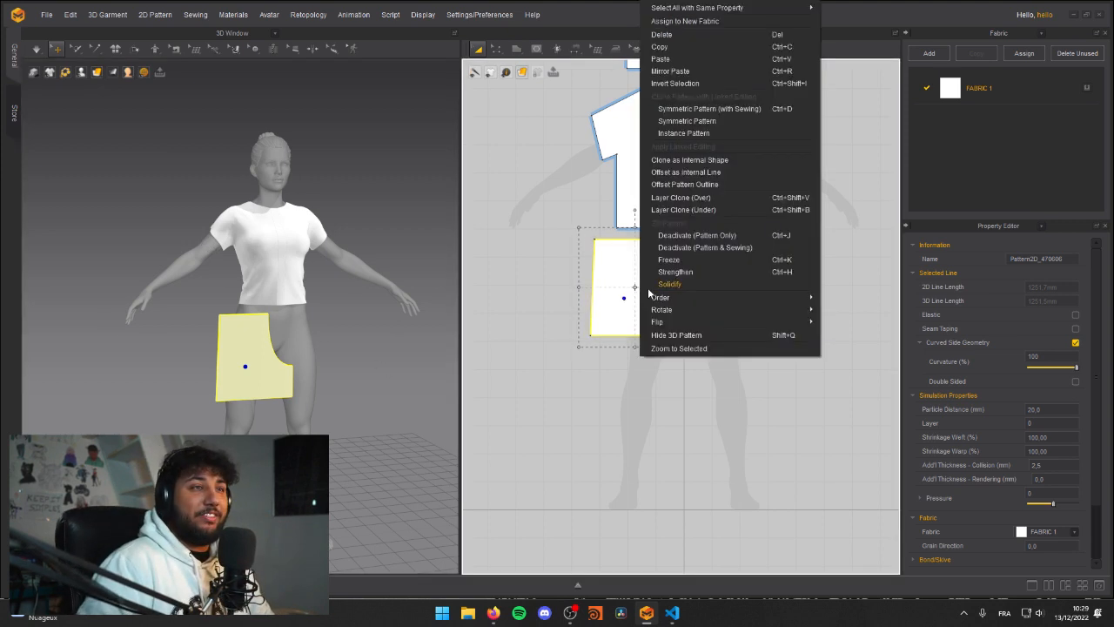
right_click(638, 300)
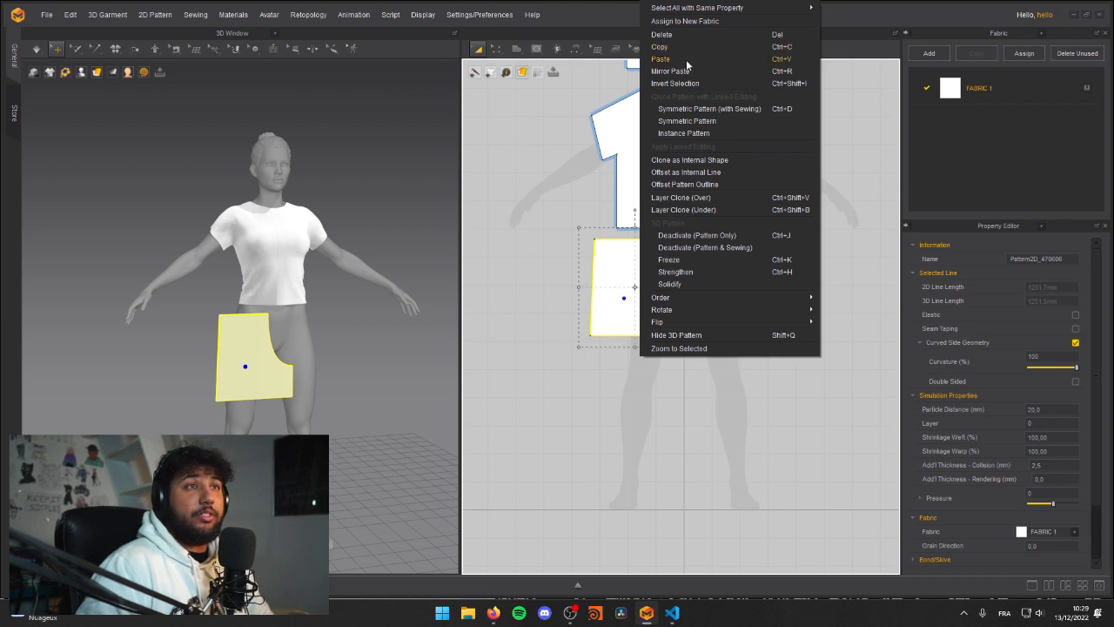
click(690, 109)
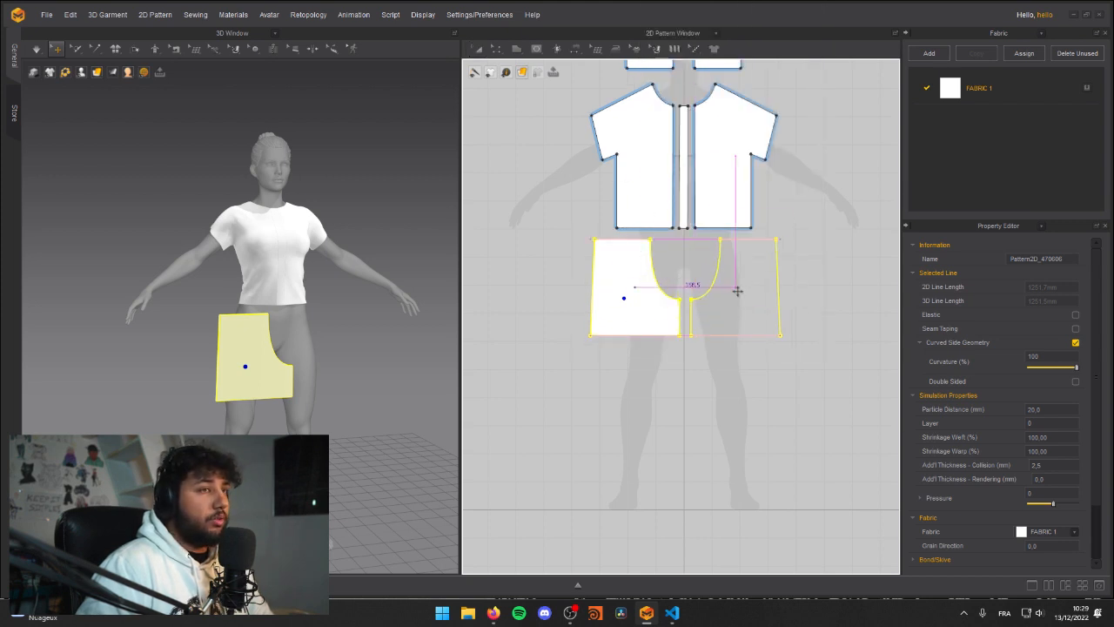
click(737, 293)
shift+click(640, 302)
drag(734, 310, 740, 319)
click(833, 348)
click(746, 319)
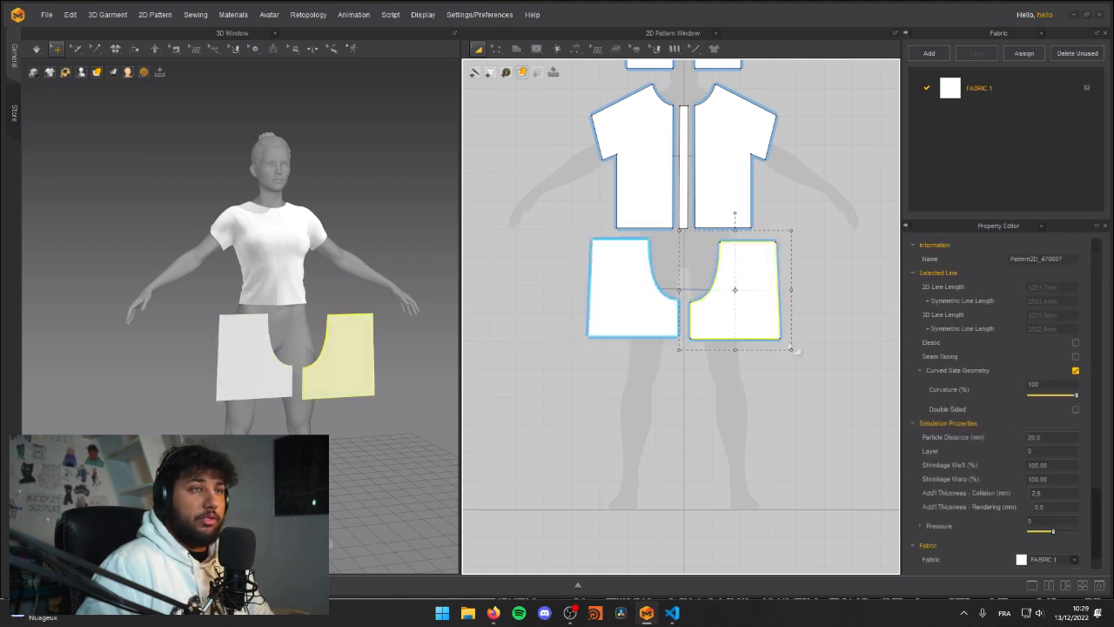
click(753, 382)
Step: Raise both front leg patterns in 3D to the shirt's hem and centre them in front of the avatar
right_drag(272, 353, 296, 347)
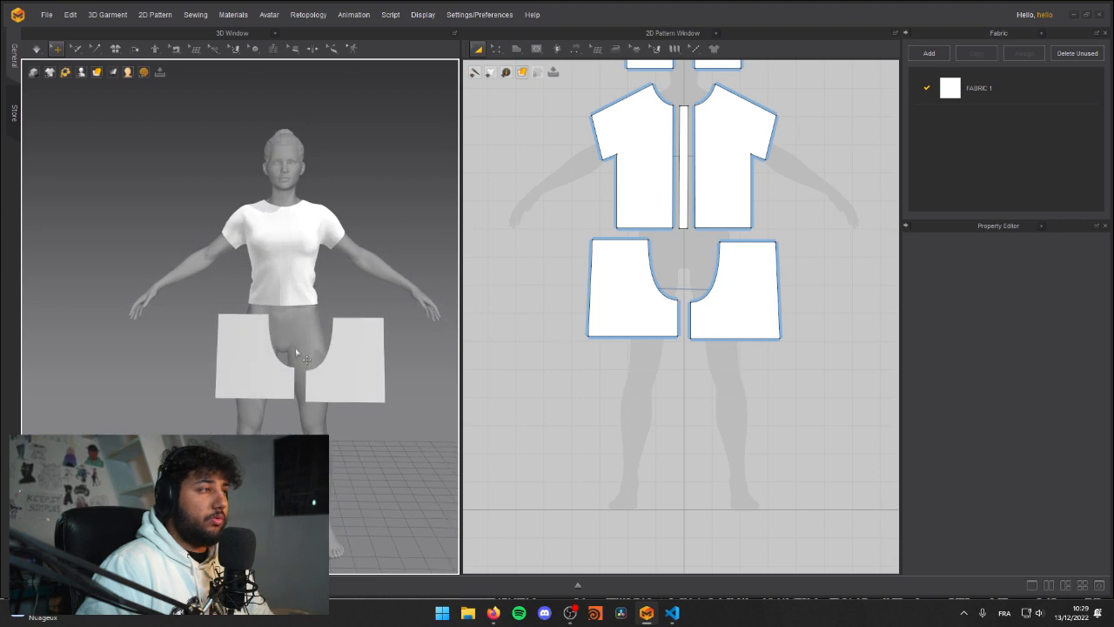
click(371, 380)
click(271, 380)
shift+click(366, 361)
click(364, 357)
drag(365, 331, 356, 327)
click(383, 342)
right_drag(351, 348, 248, 344)
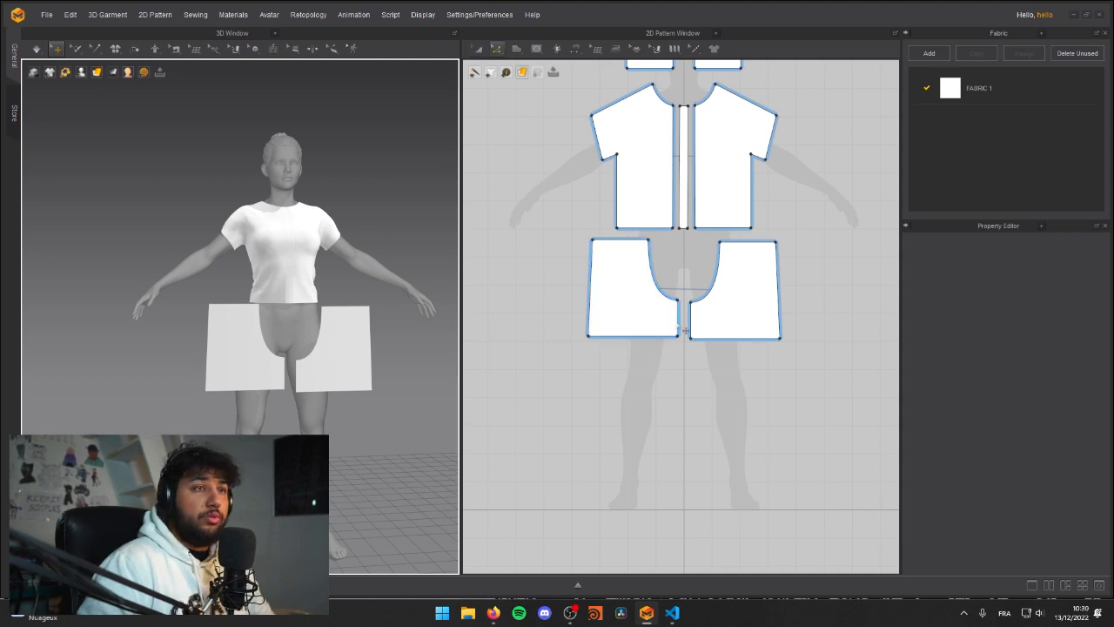
Step: Narrow both front leg patterns by moving the inner leg edge outward, and space the pair evenly about the avatar's centreline in 2D
click(678, 328)
drag(672, 326, 670, 327)
click(655, 372)
drag(630, 292, 640, 293)
click(761, 300)
drag(753, 293, 742, 293)
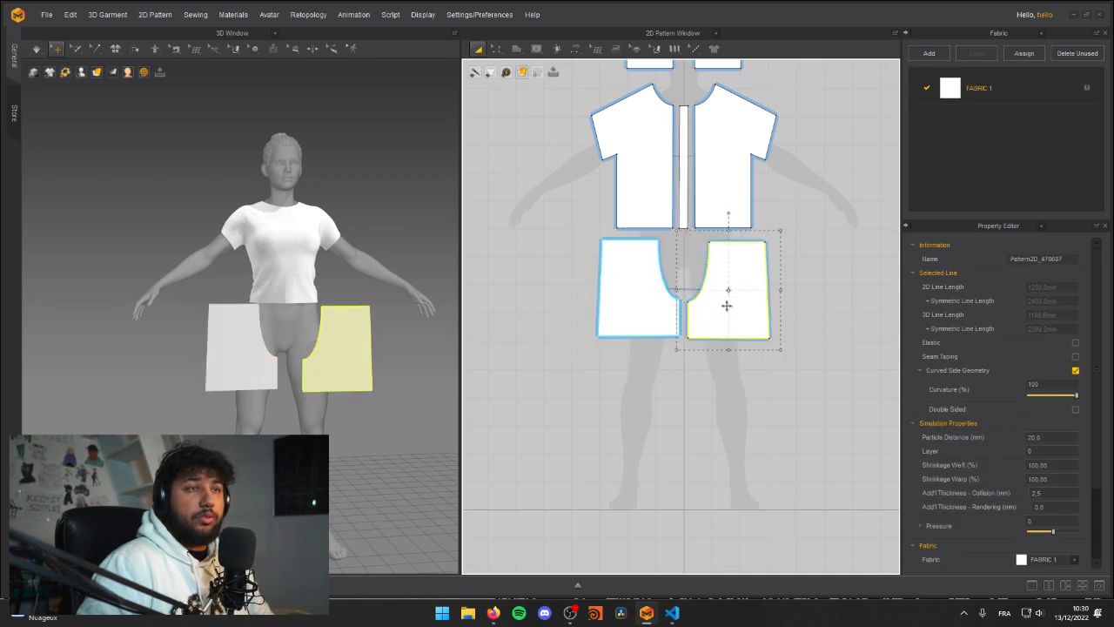
click(773, 339)
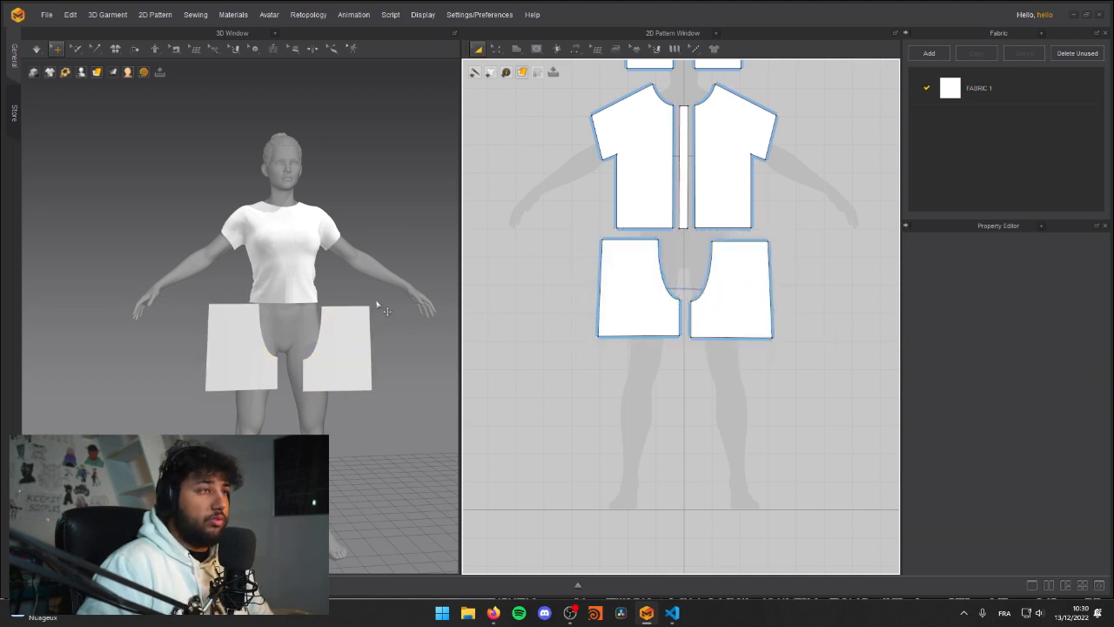
Step: Bring the two front leg patterns closer together in 3D in front of the avatar's hips
click(326, 345)
drag(216, 347, 215, 339)
right_drag(374, 338, 322, 336)
scroll(252, 325, down, 5)
scroll(306, 326, up, 5)
scroll(384, 320, down, 3)
Step: Mirror-paste the previously copied leg pattern below the left front leg pattern in the 2D layout
click(229, 347)
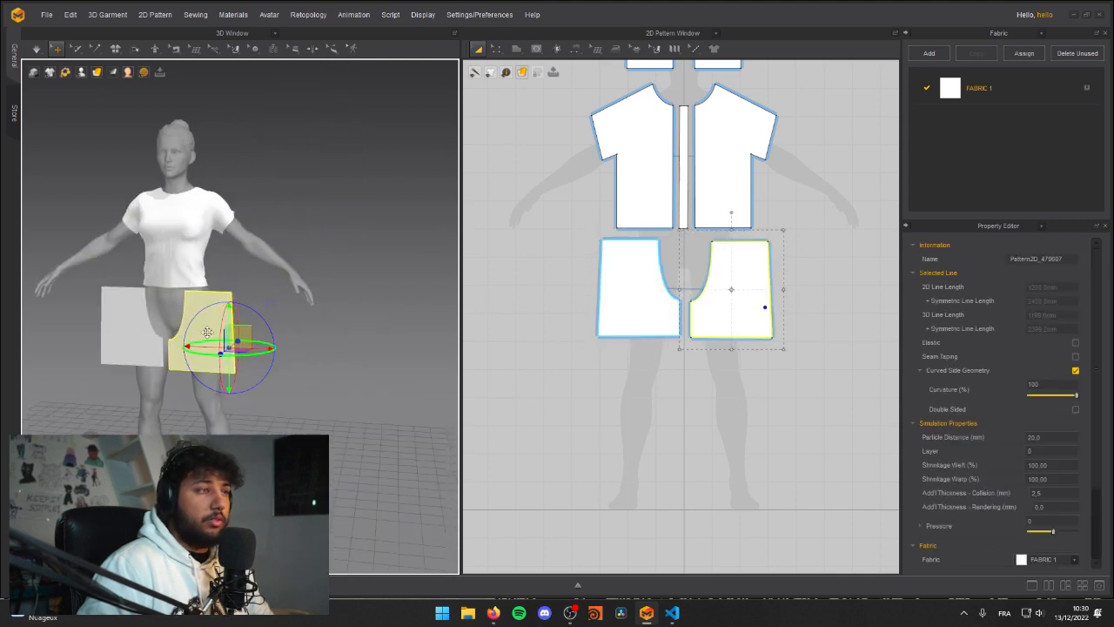
shift+click(136, 348)
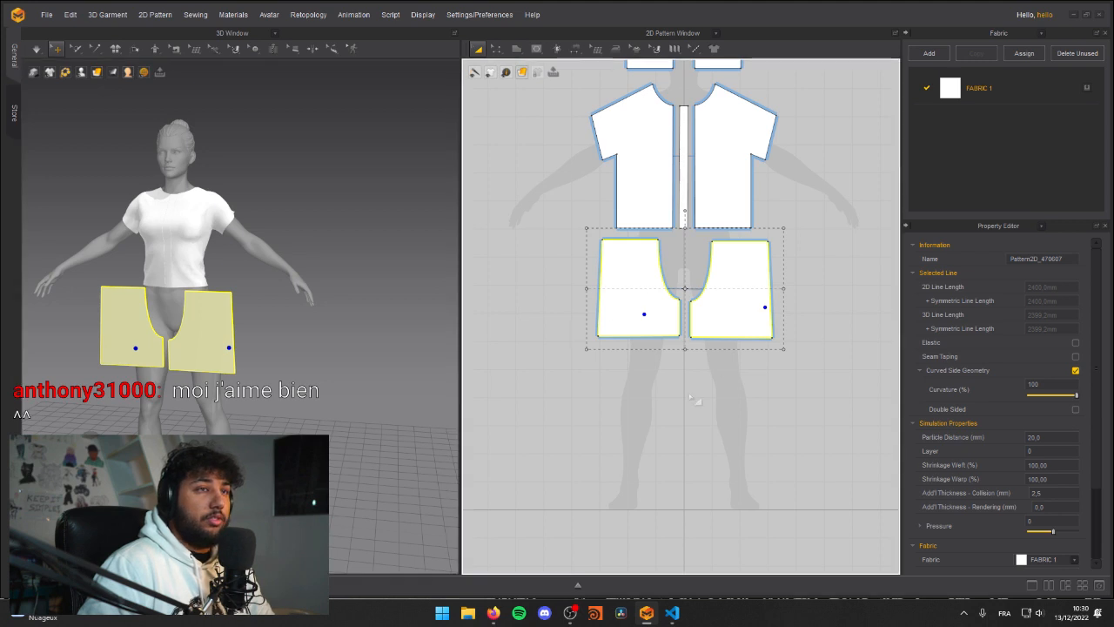
right_click(627, 333)
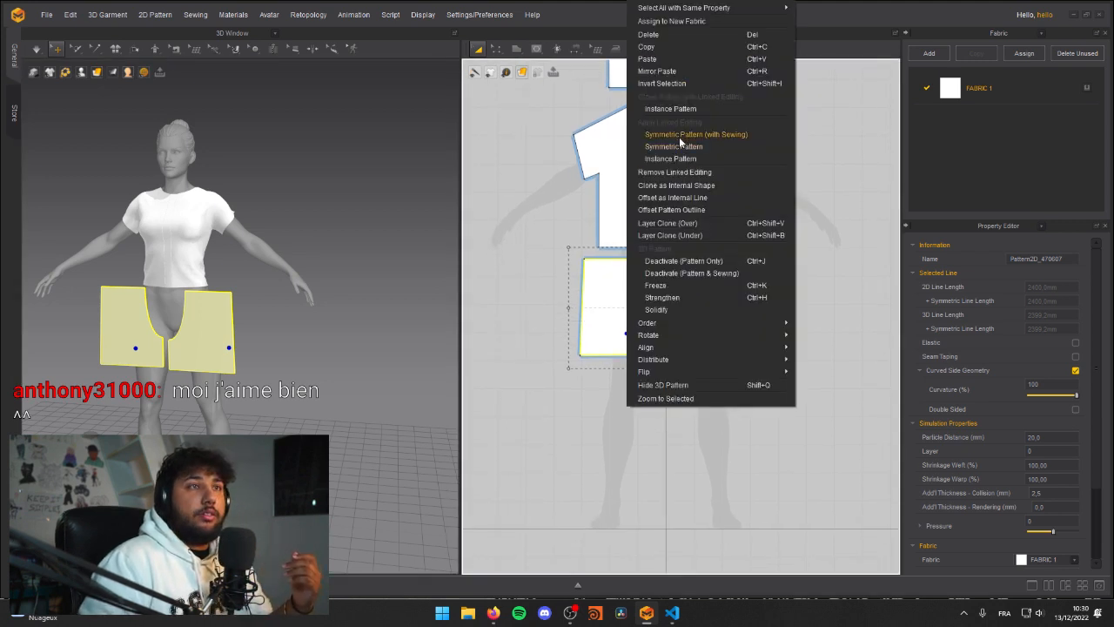
click(676, 71)
click(730, 423)
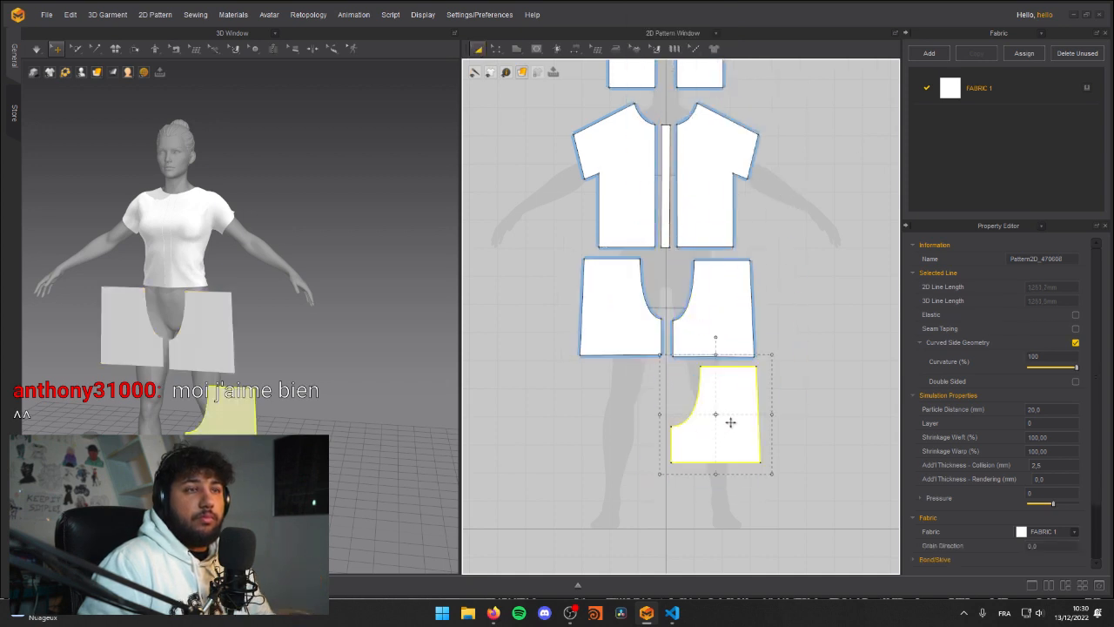
Step: Place the pasted leg pattern behind the avatar in 3D and rotate it about the vertical axis parallel to the avatar's back
right_drag(244, 326, 155, 358)
key(r)
drag(224, 368, 500, 354)
right_drag(318, 369, 243, 370)
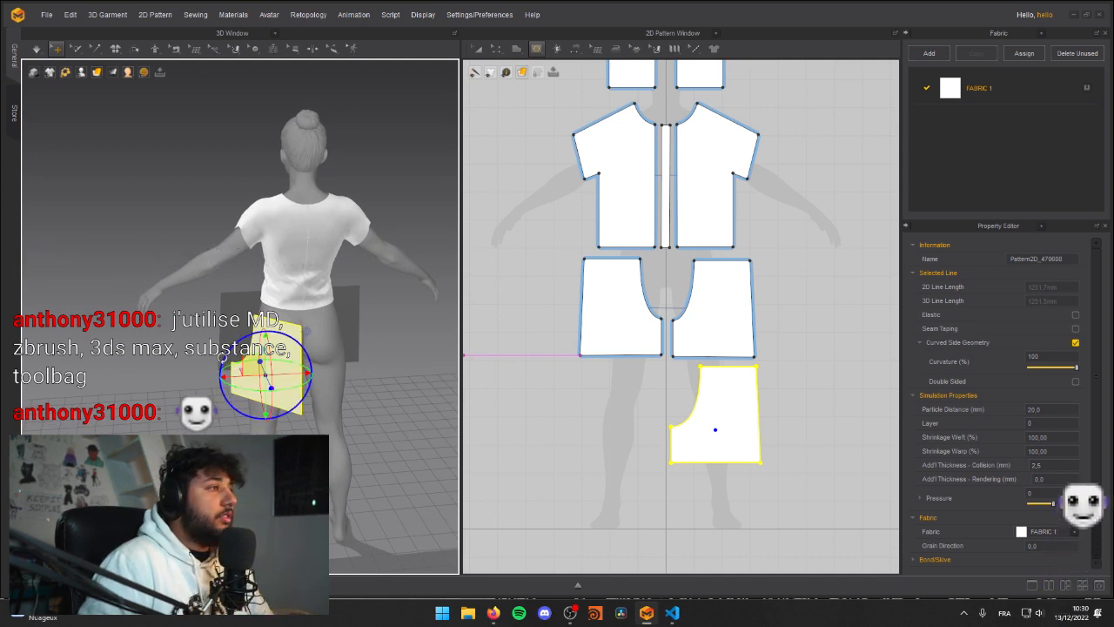
right_drag(300, 332, 235, 335)
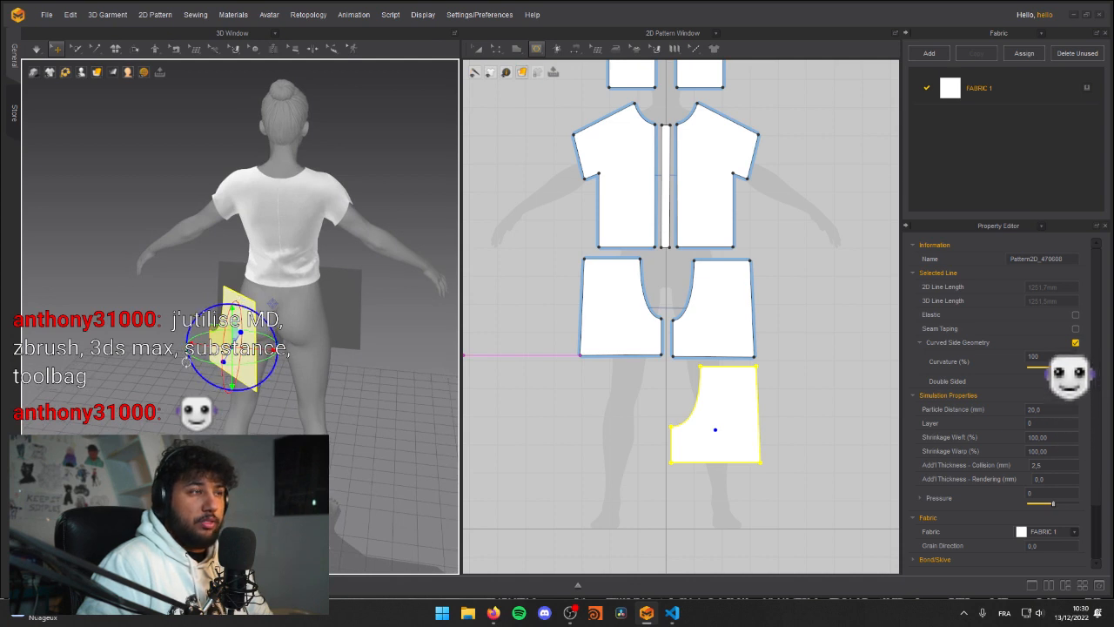
drag(198, 358, 225, 362)
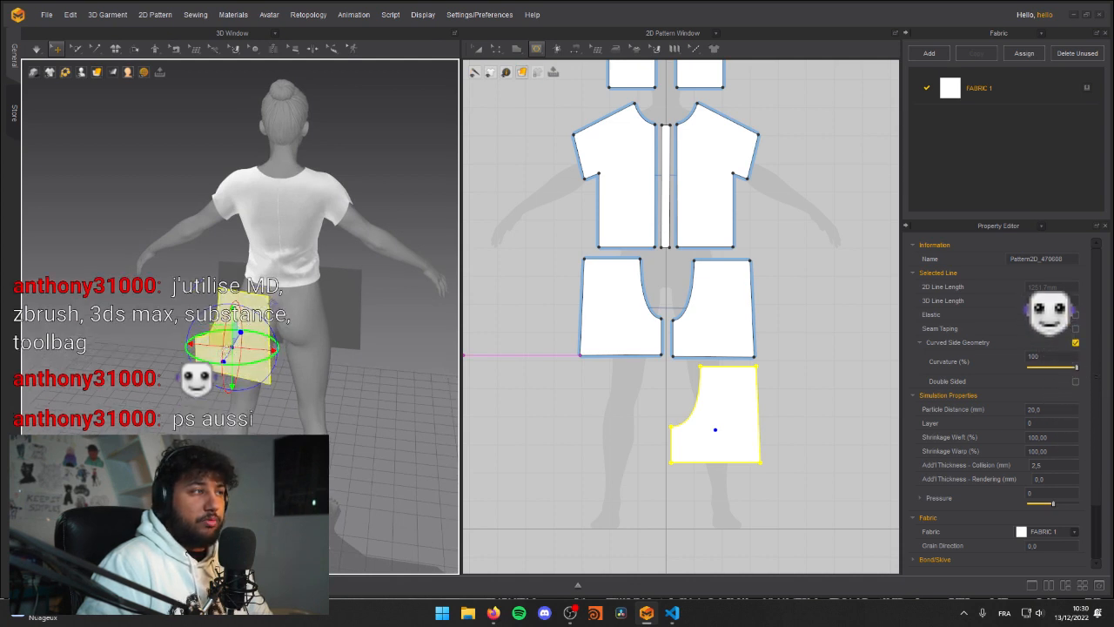
right_drag(248, 326, 273, 305)
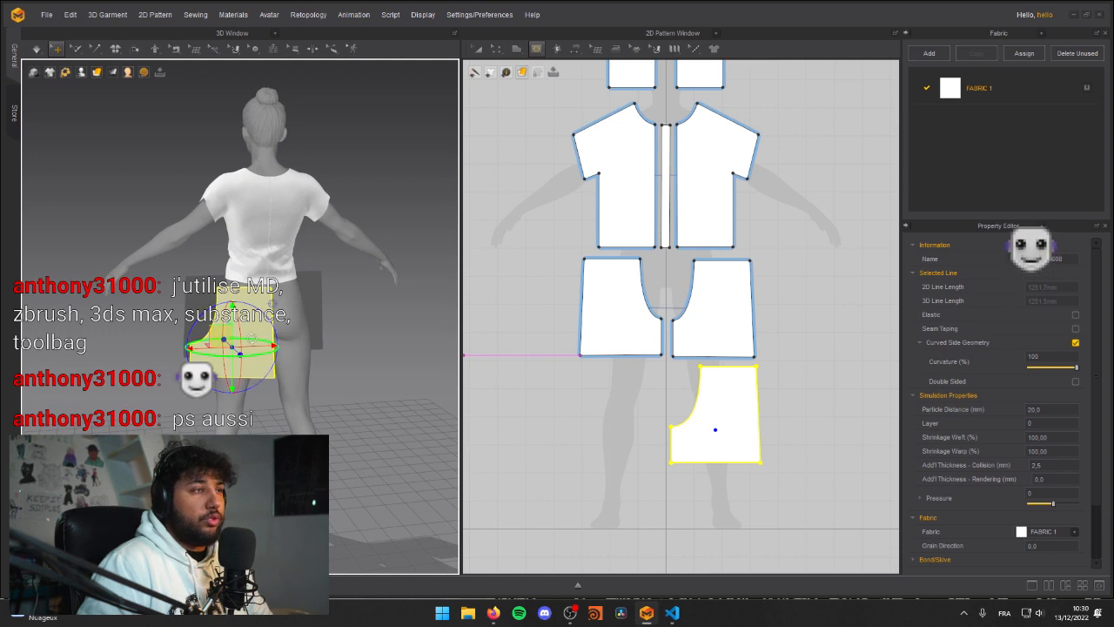
Step: Shift the back leg pattern sideways behind the avatar's right hip, with its crotch curve facing the body's centre
drag(258, 345, 322, 346)
mouse_move(357, 323)
right_down()
mouse_move(296, 320)
mouse_move(349, 317)
right_up()
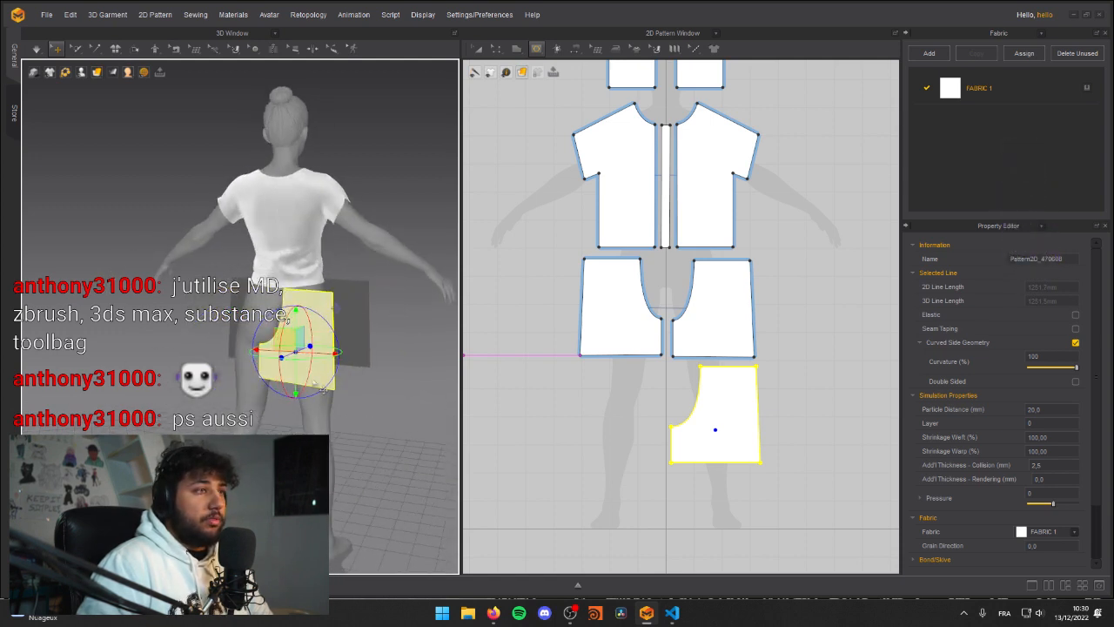
right_drag(304, 353, 334, 308)
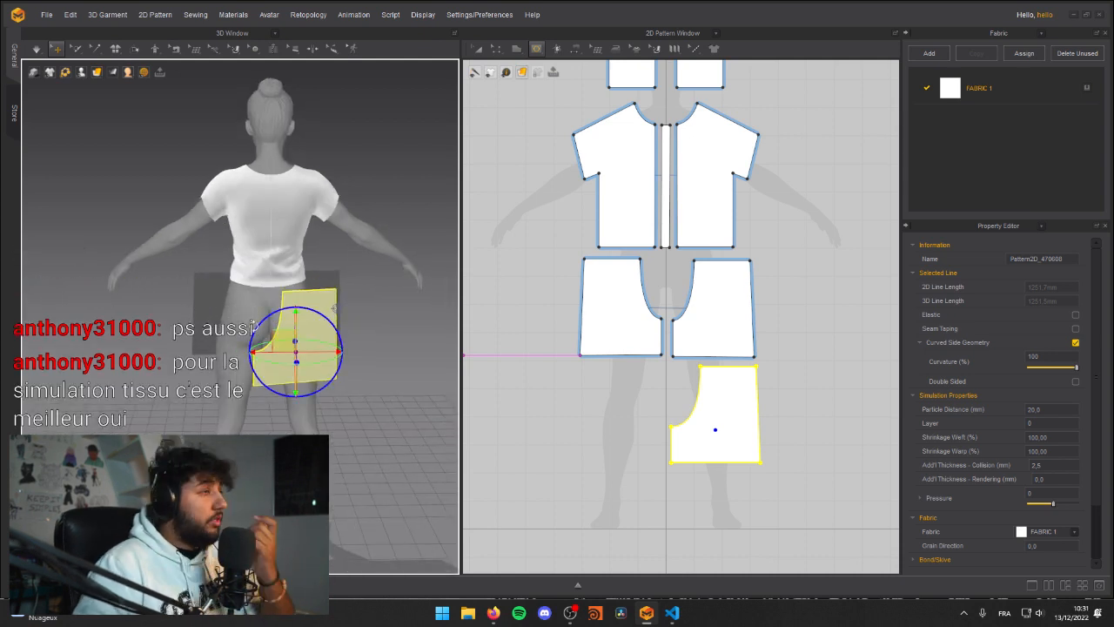
right_drag(334, 307, 336, 254)
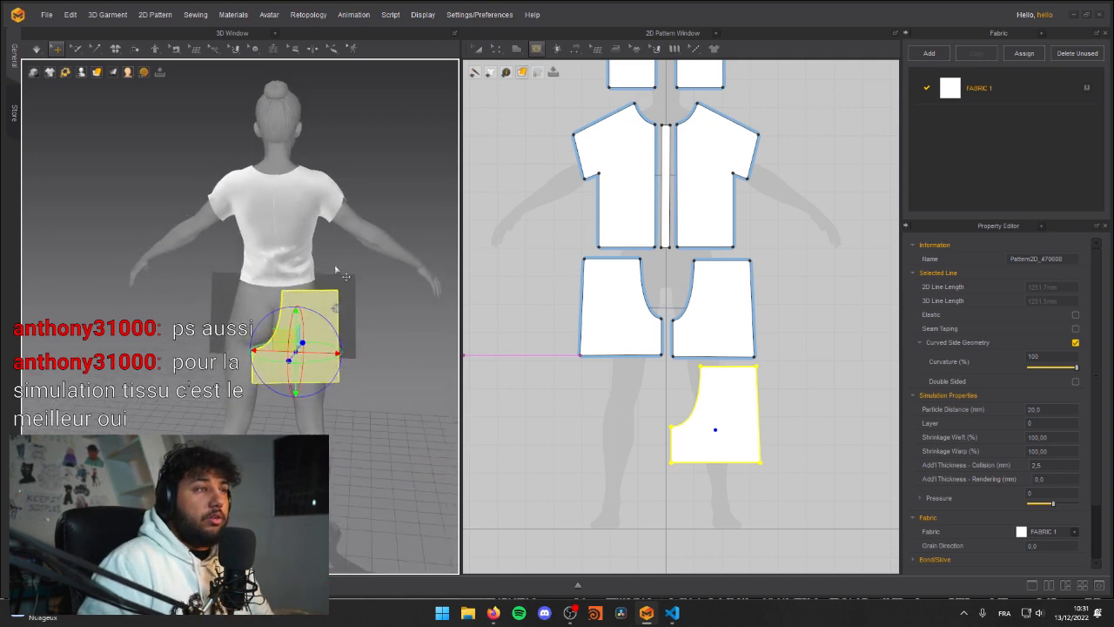
drag(281, 333, 294, 331)
right_drag(246, 323, 229, 275)
scroll(242, 304, down, 1)
scroll(229, 276, up, 3)
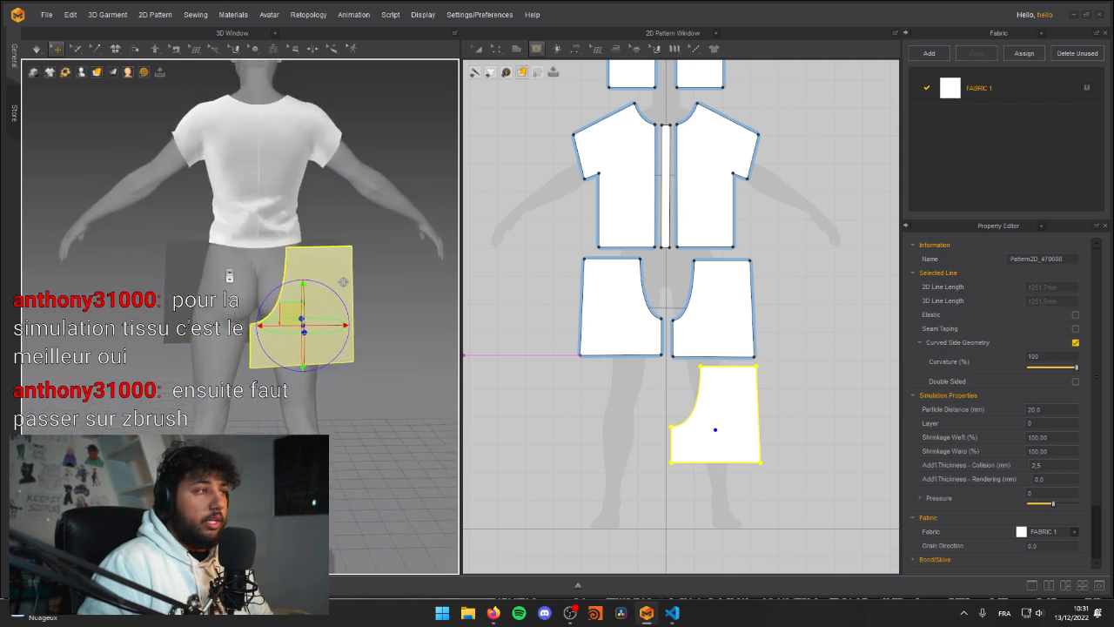
Step: Create a linked symmetric copy of the back leg pattern and place it level with the original under the front pair in 2D
click(329, 285)
click(587, 460)
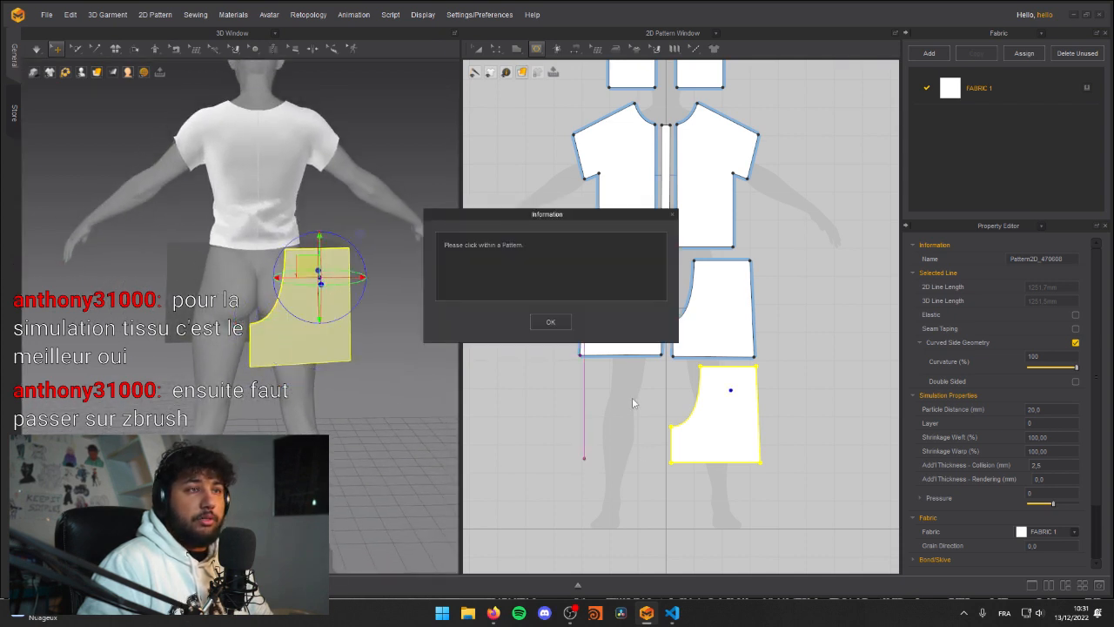
click(550, 323)
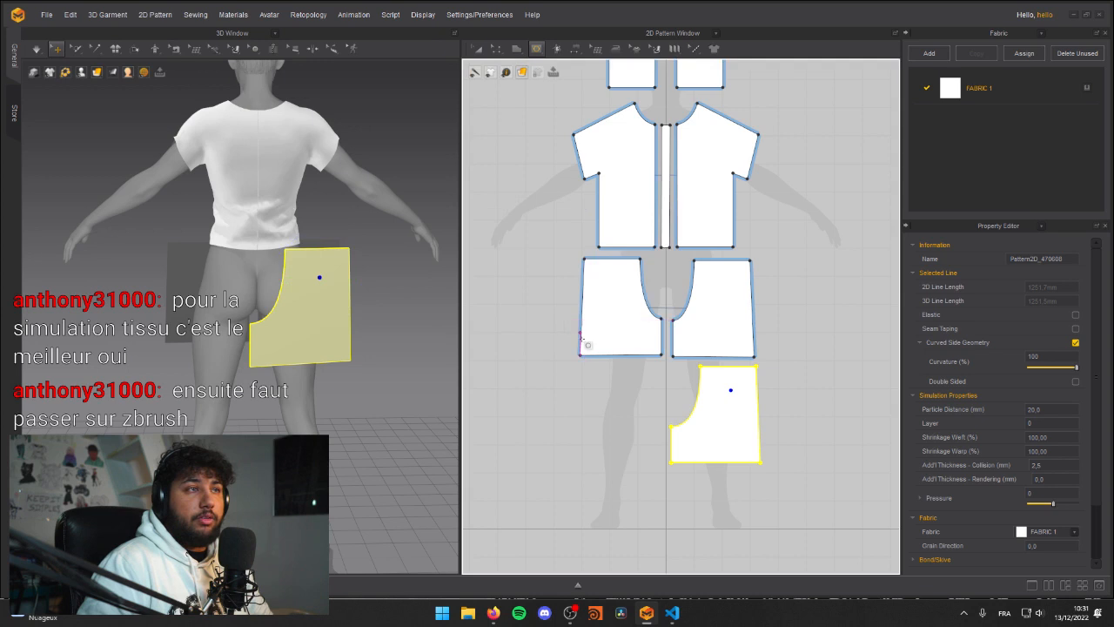
right_click(723, 410)
click(766, 159)
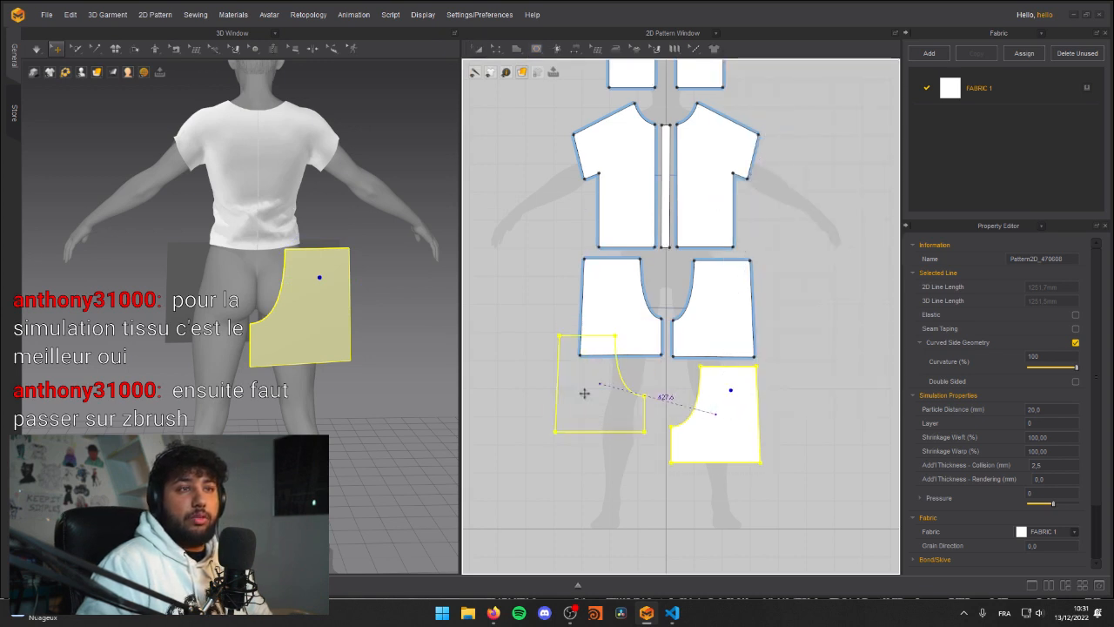
click(618, 418)
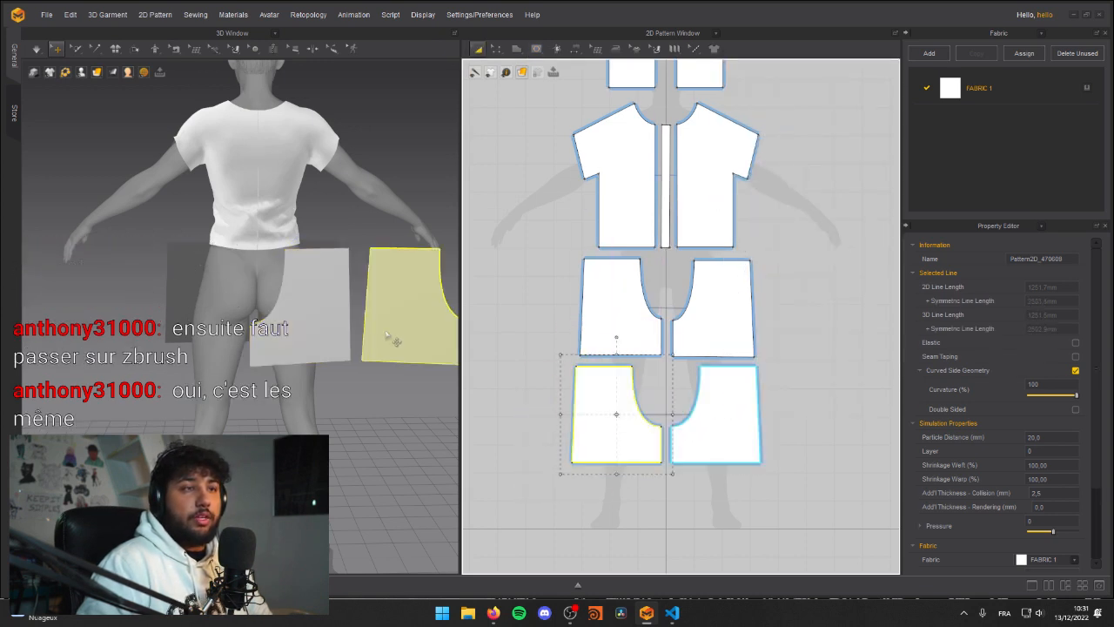
Step: Move the copied back leg pattern behind the avatar's left leg, adjust the right one's position, and check both from the front
click(416, 294)
drag(366, 296, 149, 295)
click(344, 315)
drag(375, 315, 393, 315)
right_drag(392, 316, 326, 281)
scroll(327, 281, down, 3)
middle_drag(326, 281, 252, 269)
right_drag(252, 269, 339, 261)
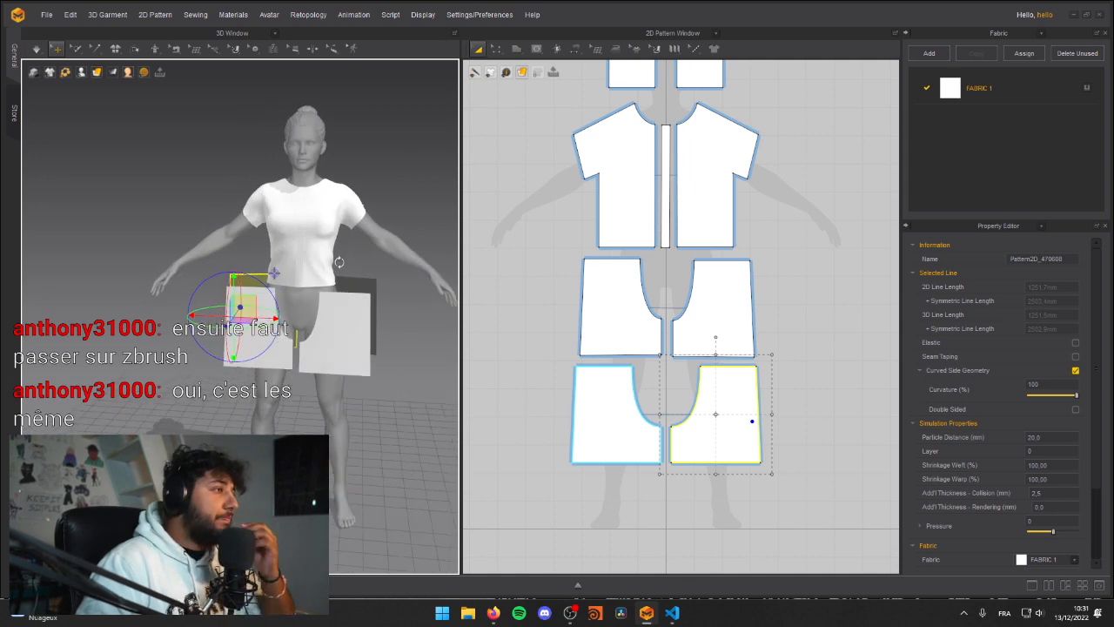
right_drag(339, 262, 351, 308)
scroll(352, 307, up, 3)
middle_drag(351, 308, 296, 340)
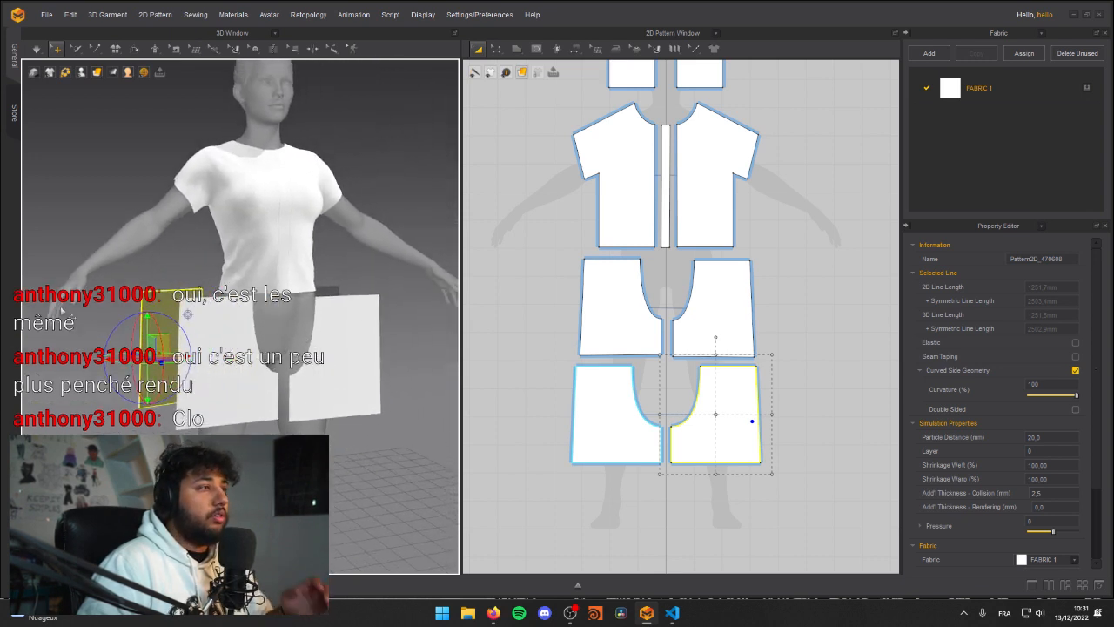
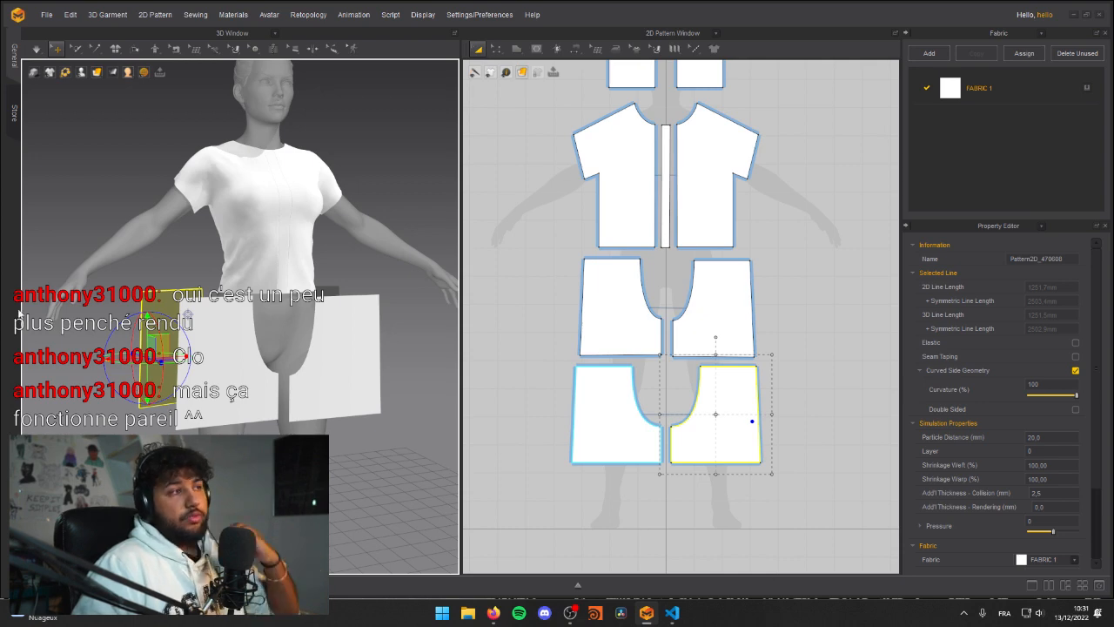
Step: Sew the inner leg edges of the back patterns to the matching inner leg edges of the front patterns with Segment Sewing
right_drag(283, 383, 270, 313)
scroll(242, 333, down, 5)
scroll(270, 313, down, 1)
scroll(270, 314, up, 5)
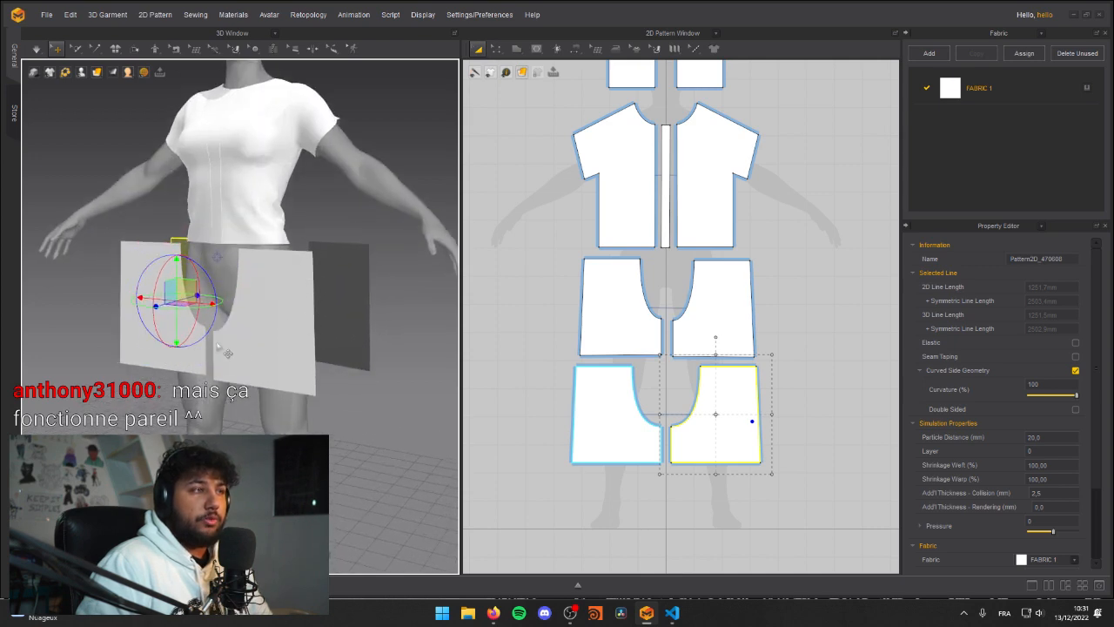
click(342, 418)
right_drag(397, 390, 411, 339)
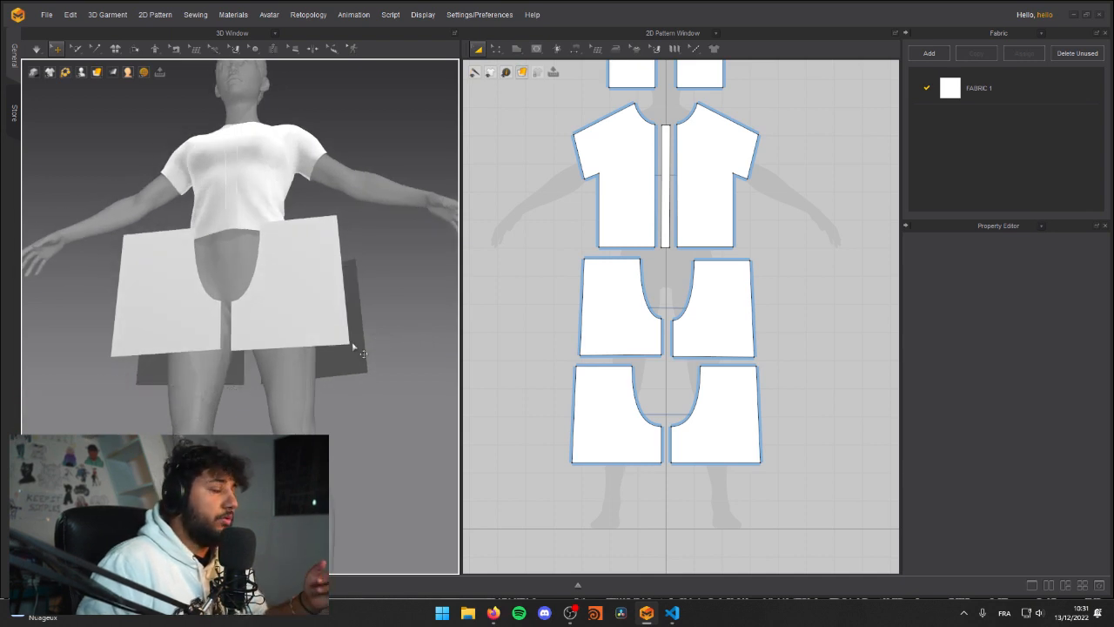
right_drag(172, 350, 251, 345)
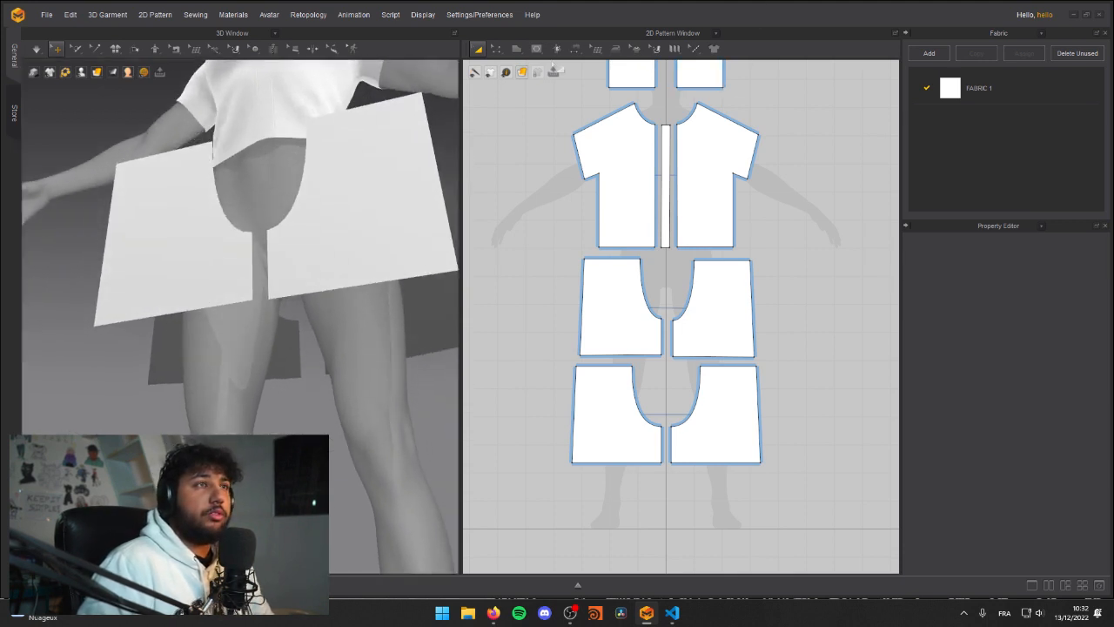
click(575, 50)
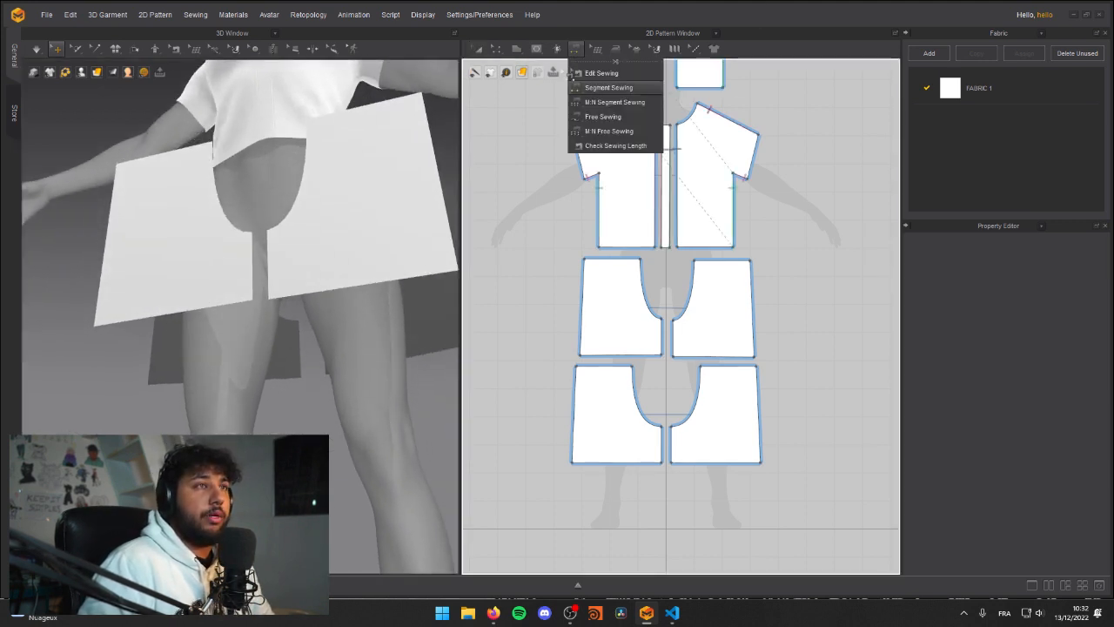
click(599, 88)
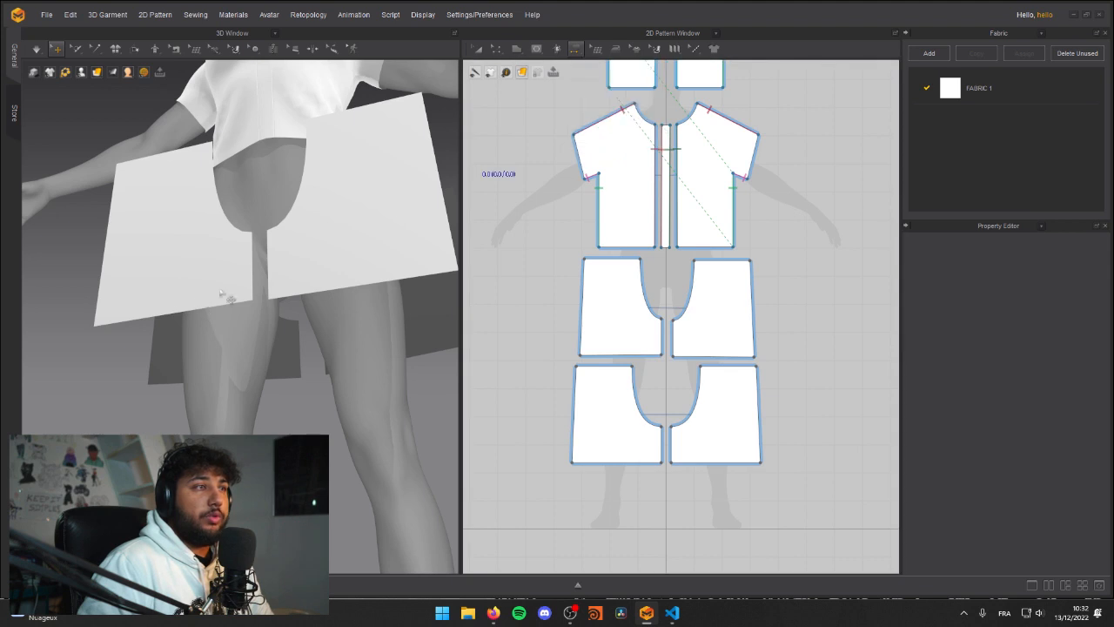
click(665, 442)
click(680, 337)
Step: Sew the two front crotch curves together and the two back crotch curves together
right_drag(403, 336, 351, 381)
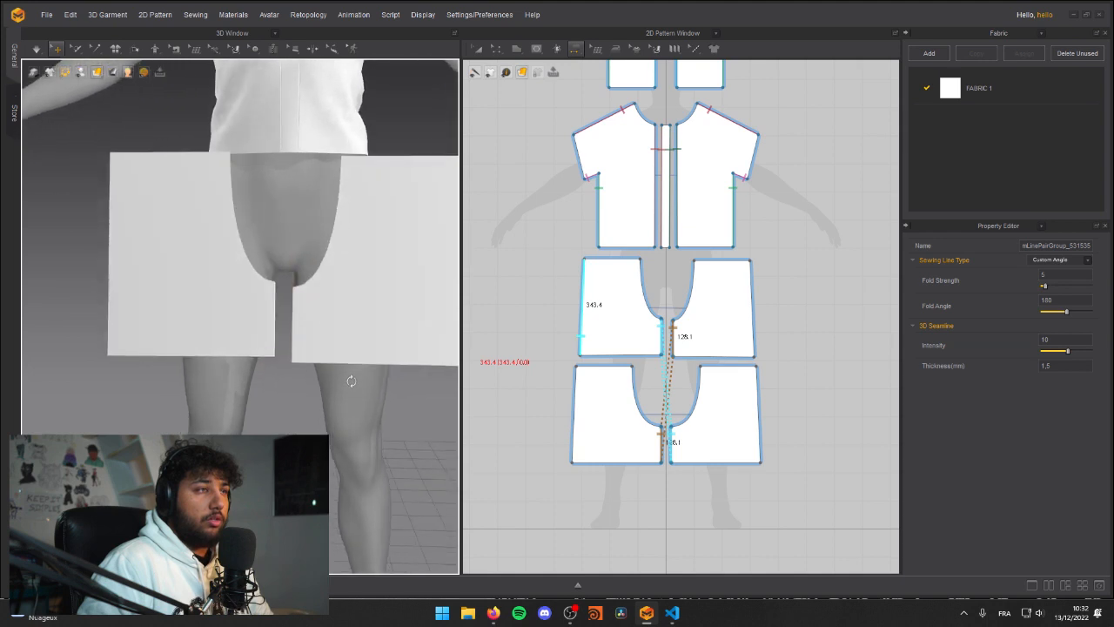
middle_drag(295, 313, 246, 371)
click(647, 280)
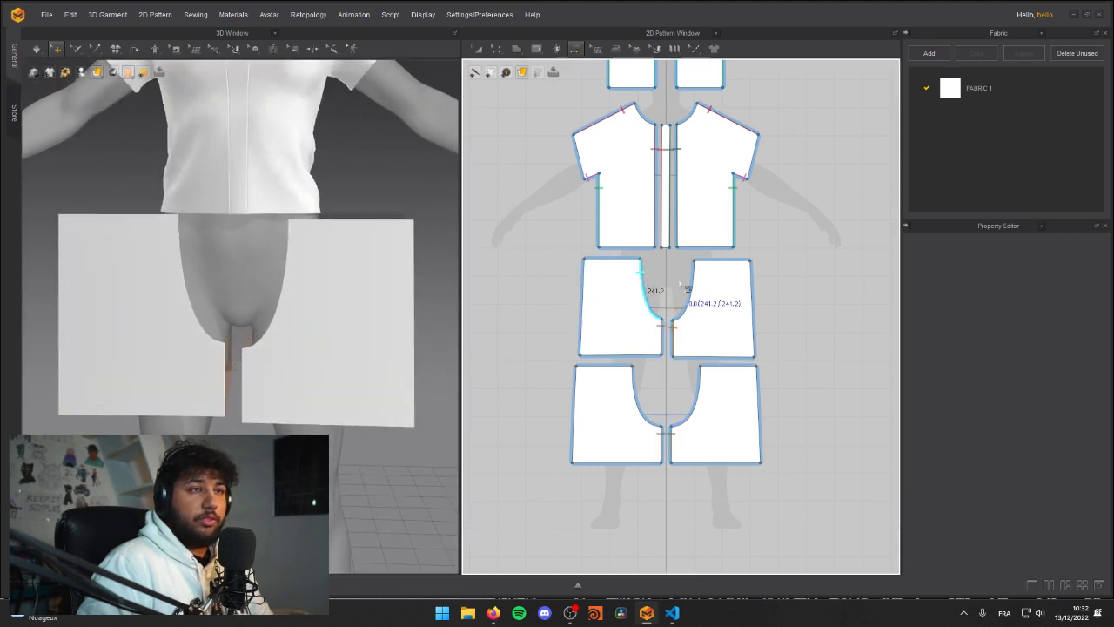
click(699, 285)
right_drag(269, 264, 235, 261)
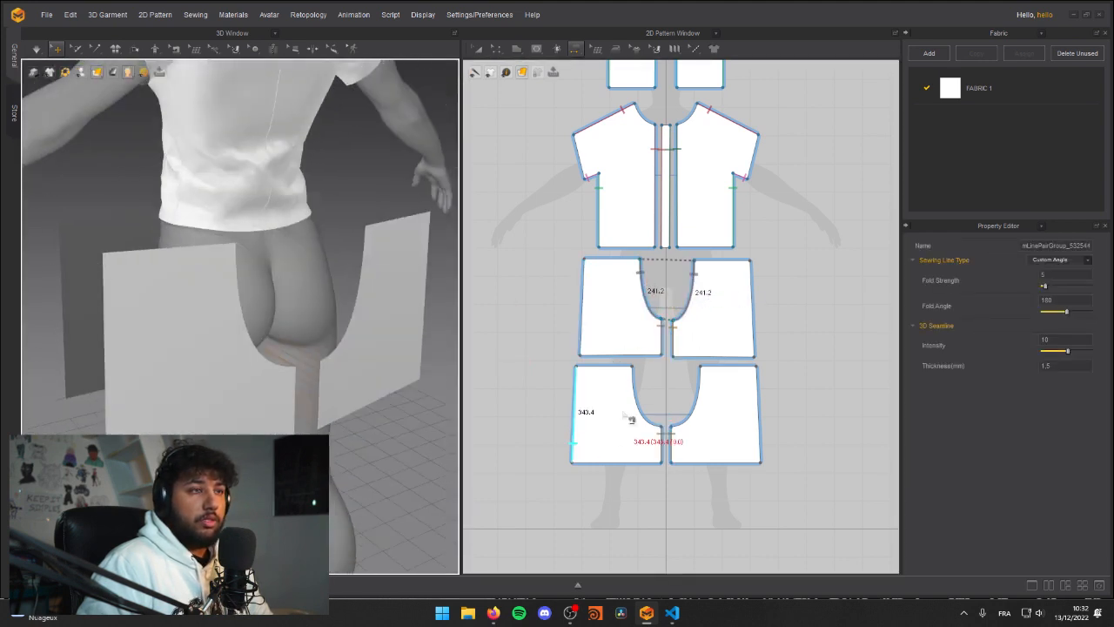
click(644, 392)
click(705, 388)
Step: Sew the outer side edge of each front leg pattern to the outer edge of the diagonally opposite back pattern
right_drag(210, 310, 397, 288)
middle_drag(290, 331, 215, 314)
right_drag(215, 315, 405, 322)
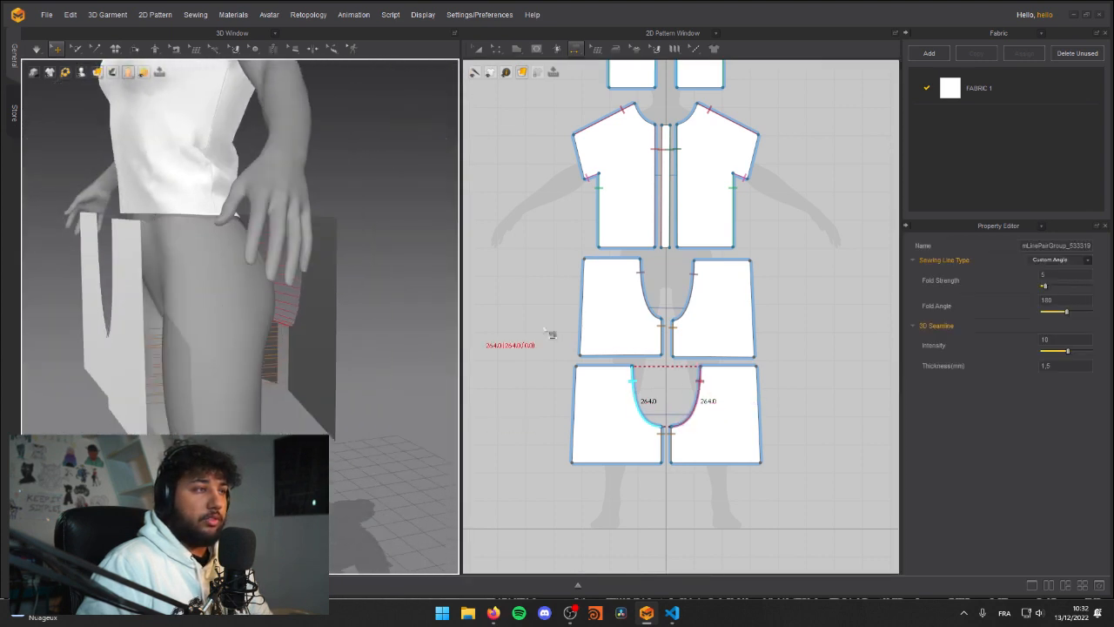
scroll(283, 307, down, 3)
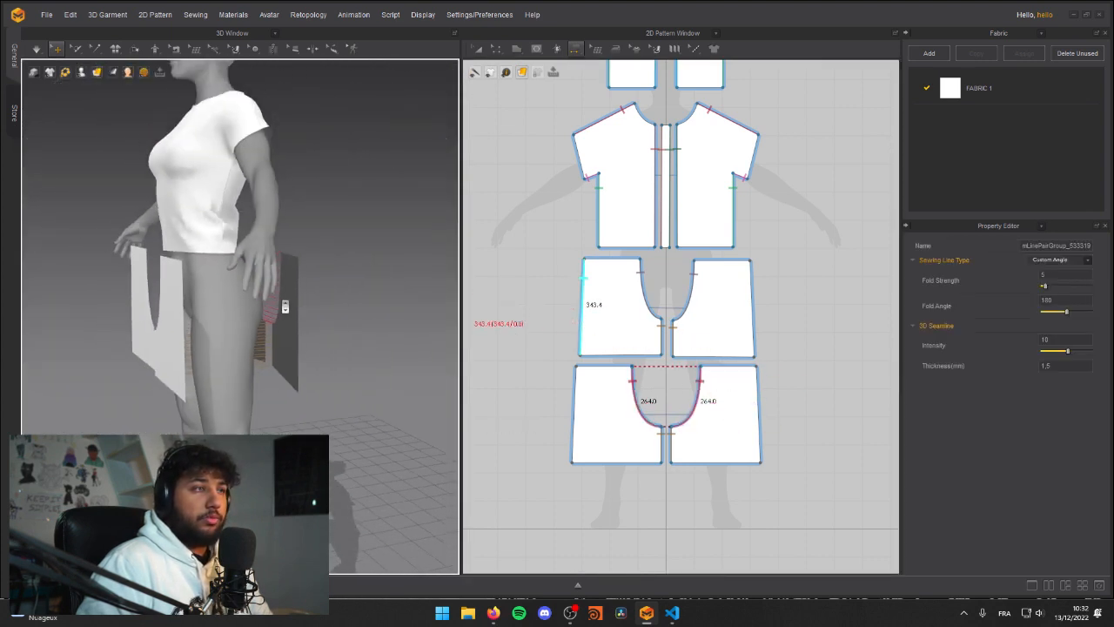
right_drag(283, 306, 324, 304)
click(579, 280)
click(770, 396)
right_drag(218, 253, 340, 252)
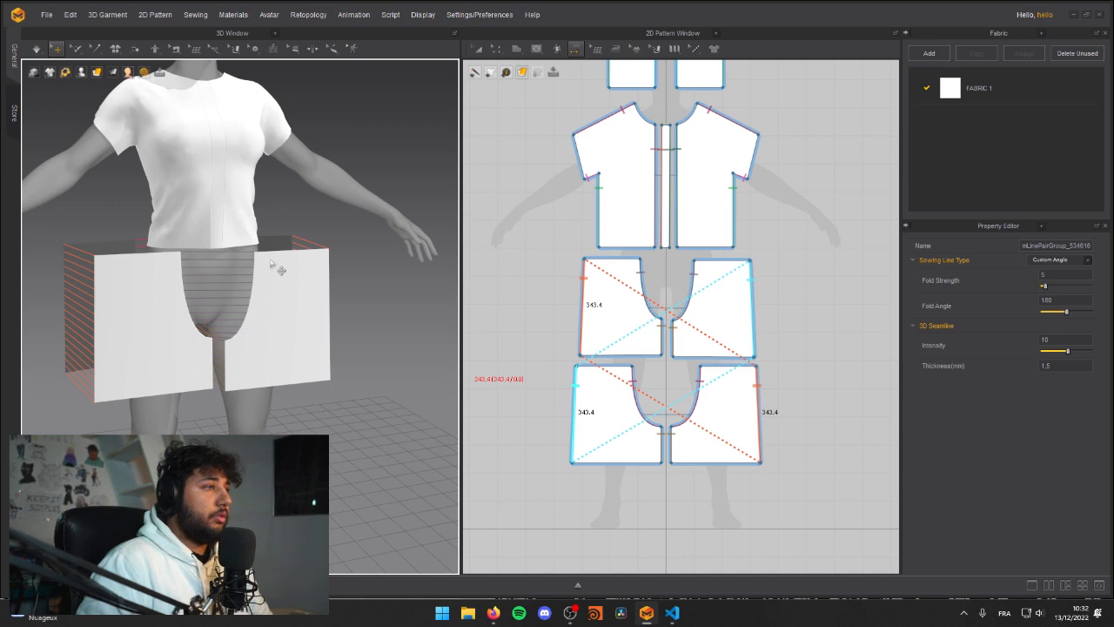
Step: Simulate the sewn shorts so they drape onto the hips, tugging the fabric into place and checking front and back
key(space)
right_drag(272, 260, 197, 247)
mouse_move(224, 281)
mouse_down()
mouse_move(235, 251)
mouse_move(224, 266)
mouse_up()
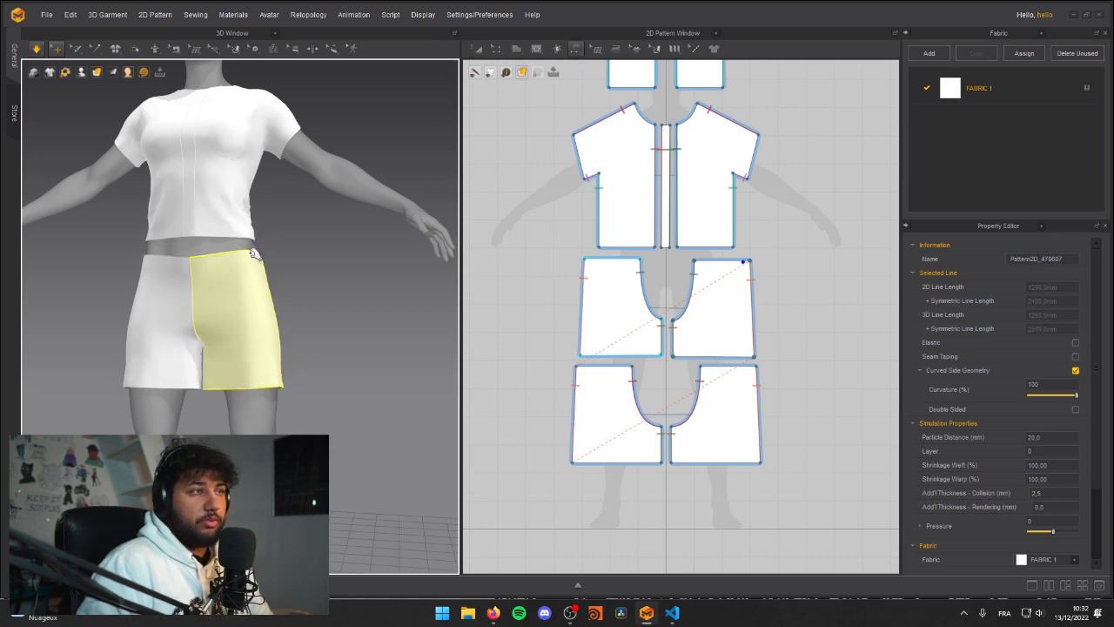
right_drag(253, 283, 107, 278)
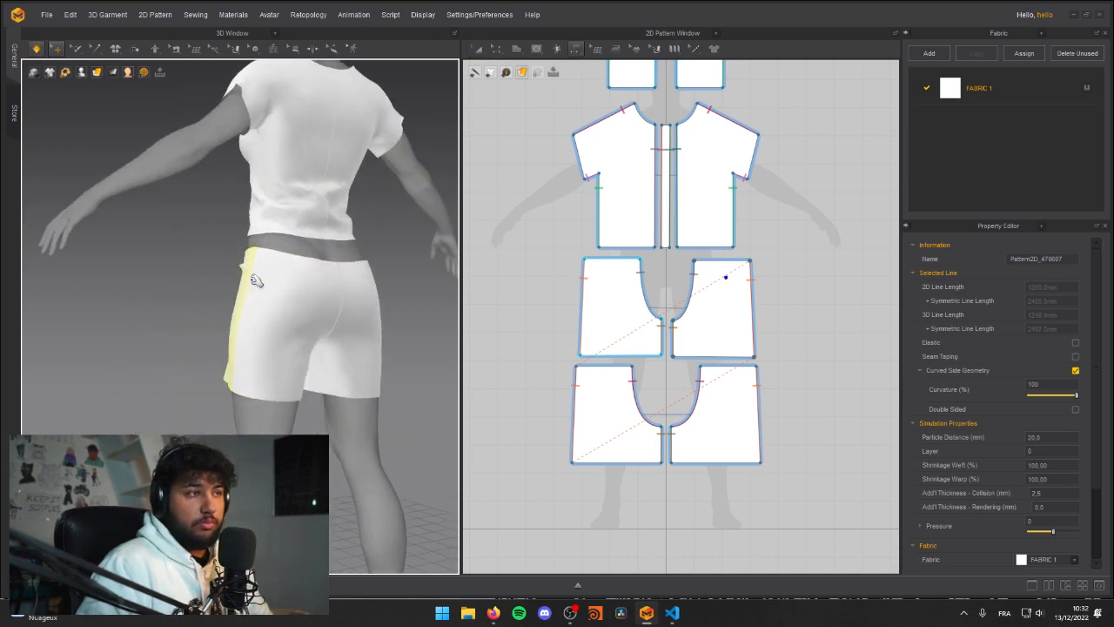
right_drag(323, 299, 296, 295)
scroll(308, 289, down, 5)
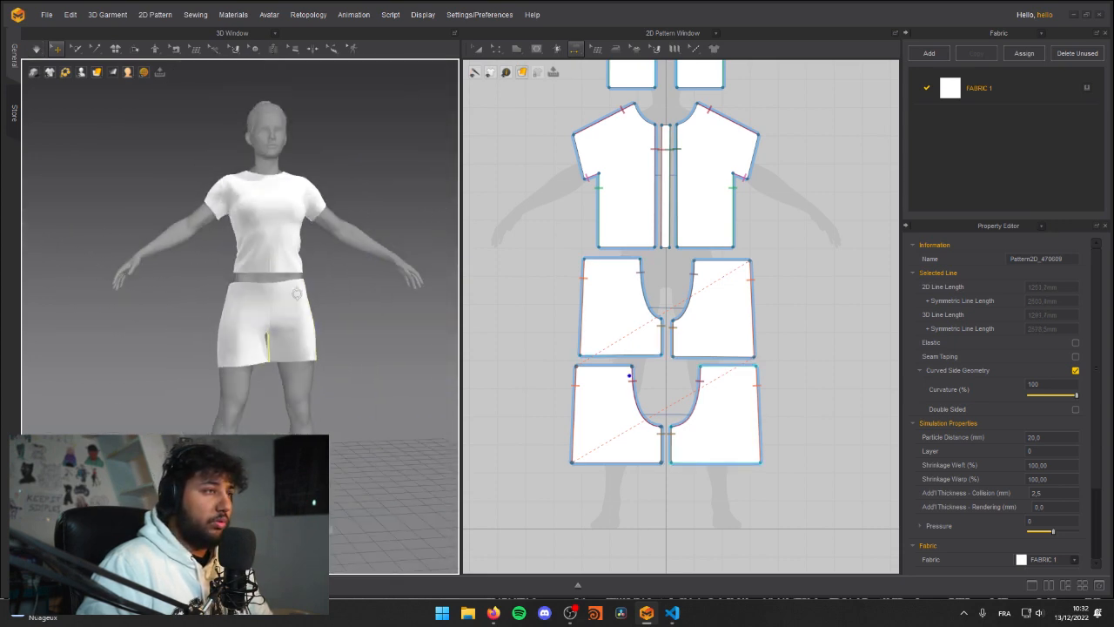
Step: Shorten the shorts by moving the hem edges of the front and back leg patterns upward together
key(a)
click(636, 459)
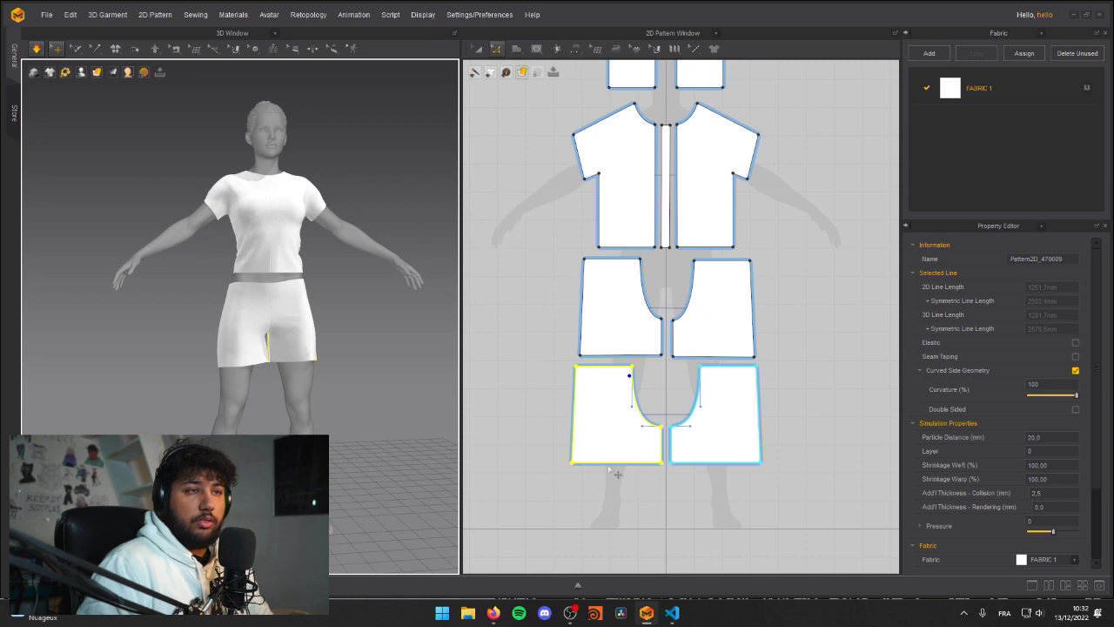
click(623, 463)
click(623, 356)
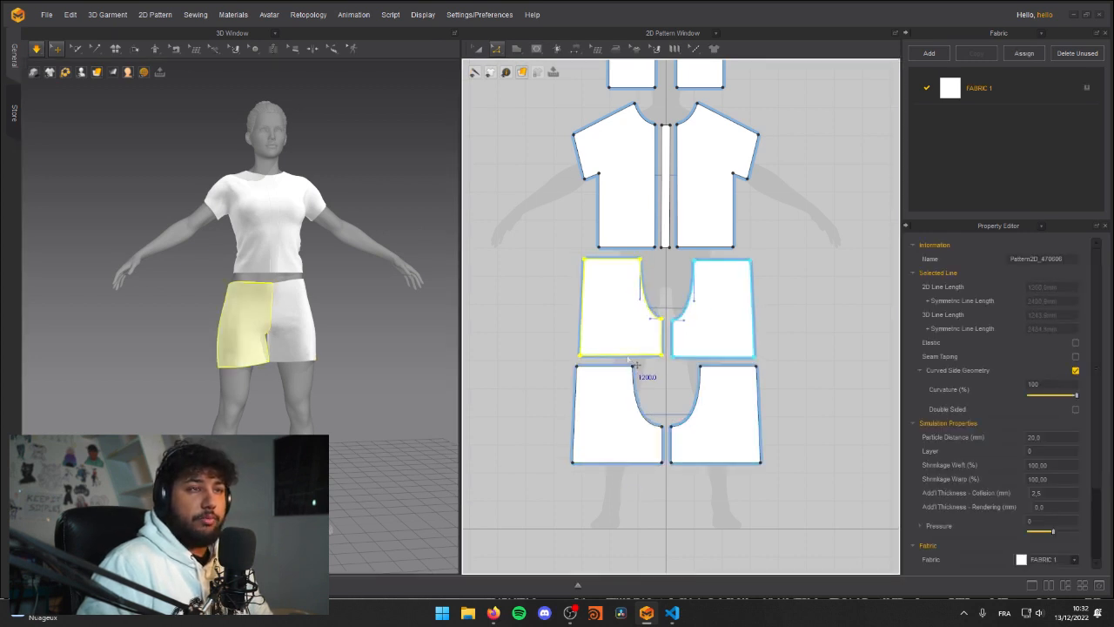
click(640, 362)
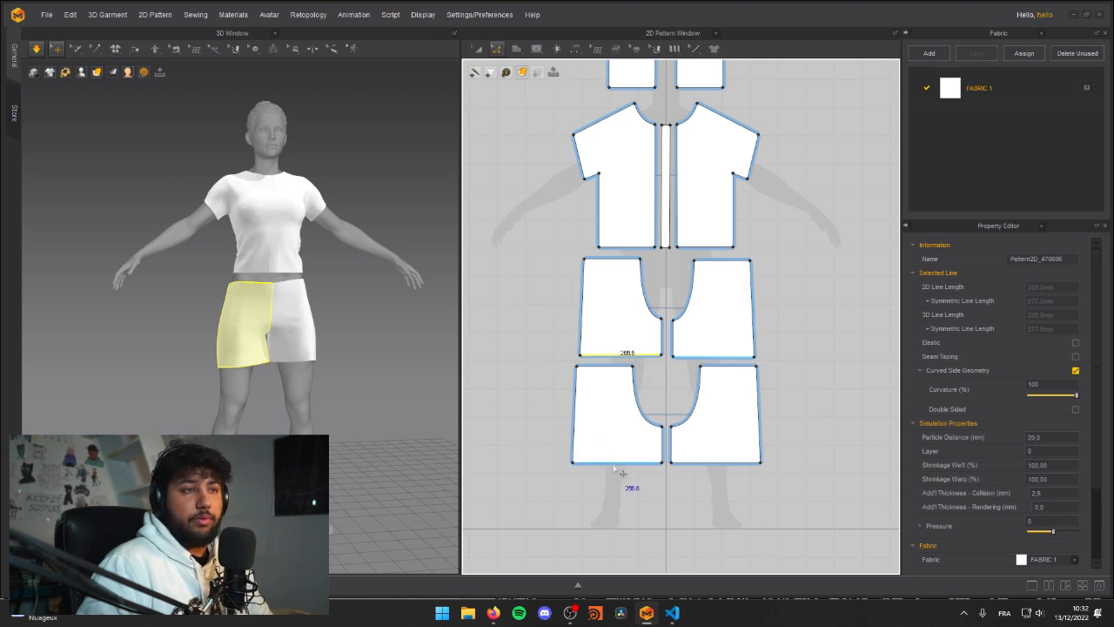
drag(623, 473, 624, 458)
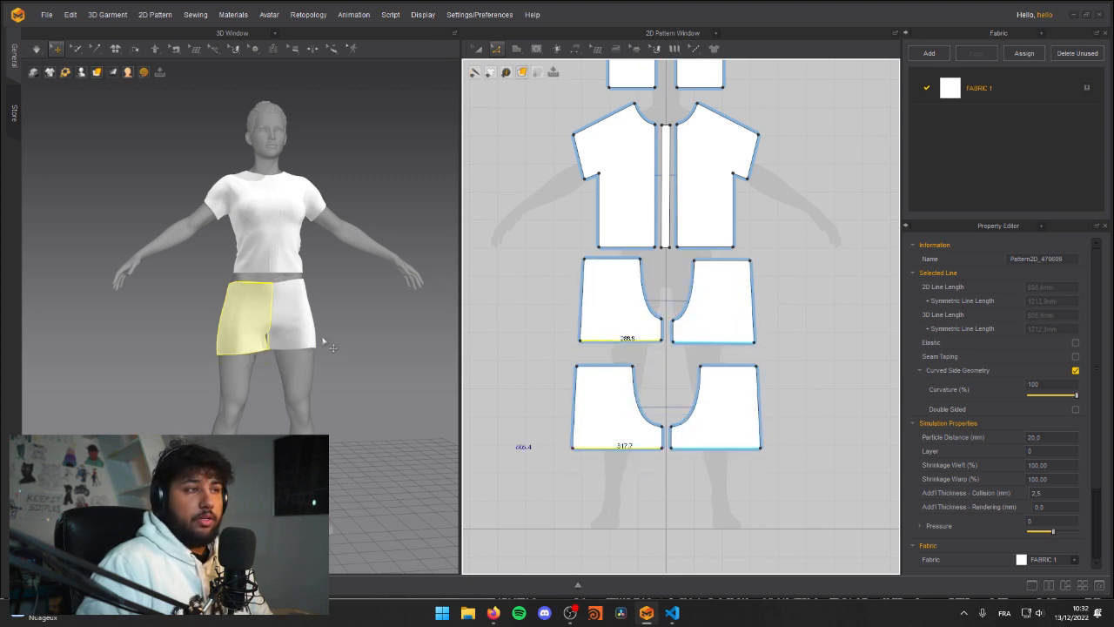
Step: Simulate the shortened shorts and check how they sit on the avatar
right_drag(266, 317, 201, 272)
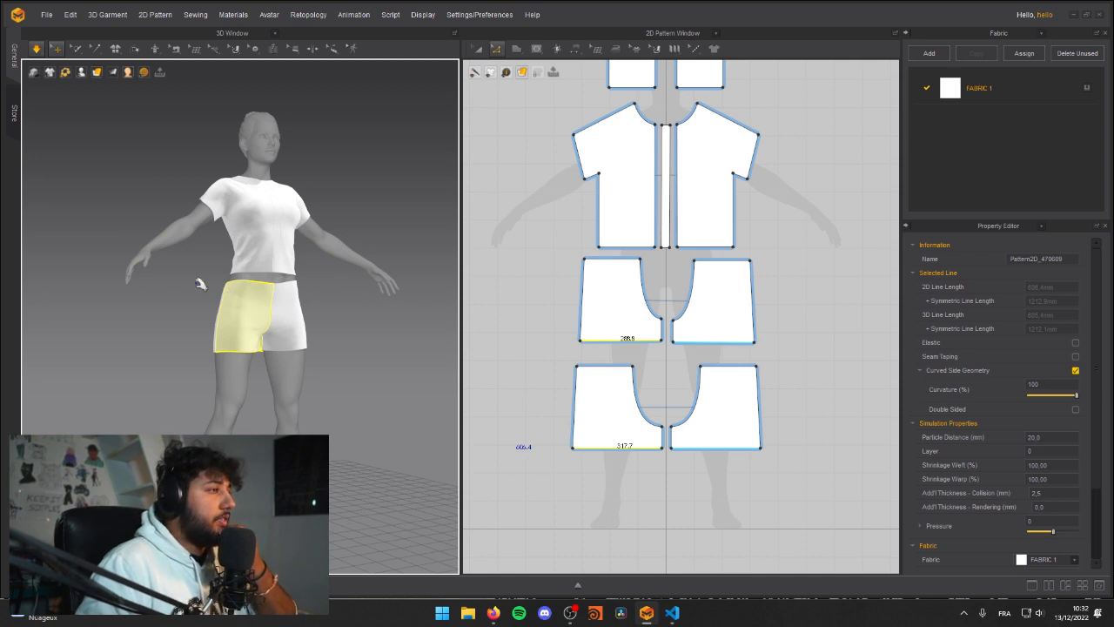
right_drag(329, 336, 288, 337)
scroll(238, 317, up, 4)
middle_drag(271, 328, 244, 310)
key(space)
key(space)
Step: Move the outer hem corners of the front and back leg patterns outward together to flare the legs widely
drag(580, 342, 582, 365)
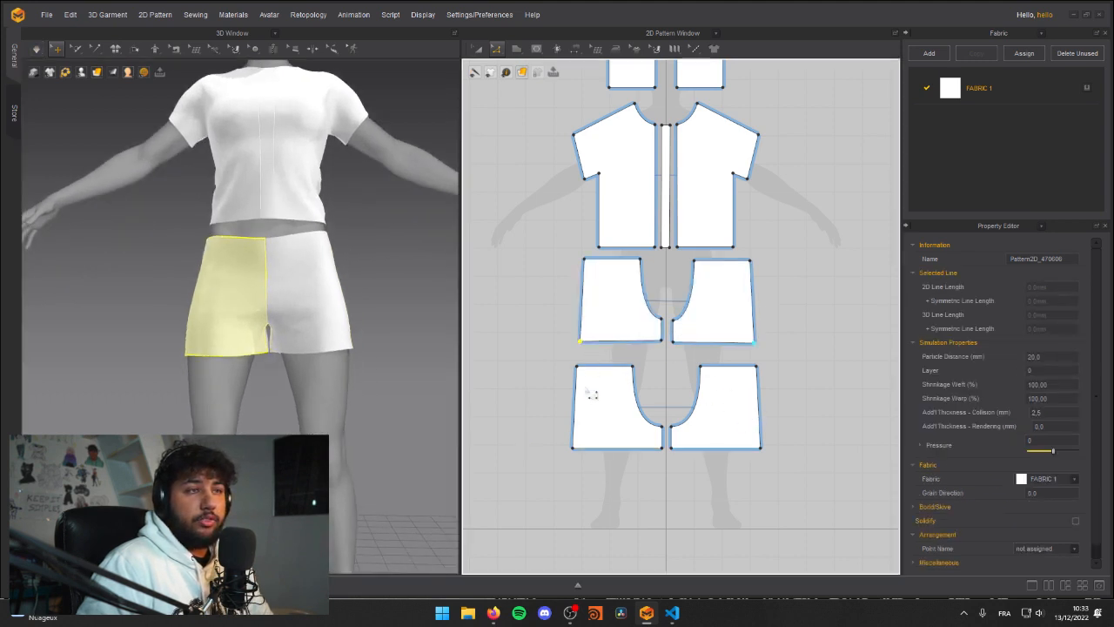
click(574, 450)
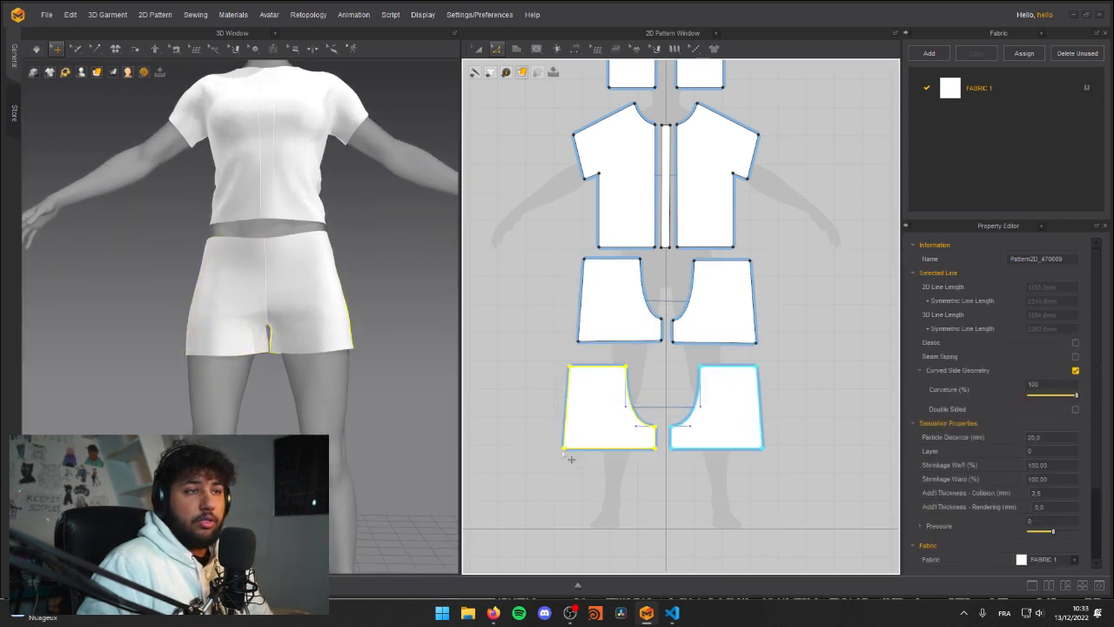
click(569, 462)
click(571, 447)
click(571, 448)
click(580, 342)
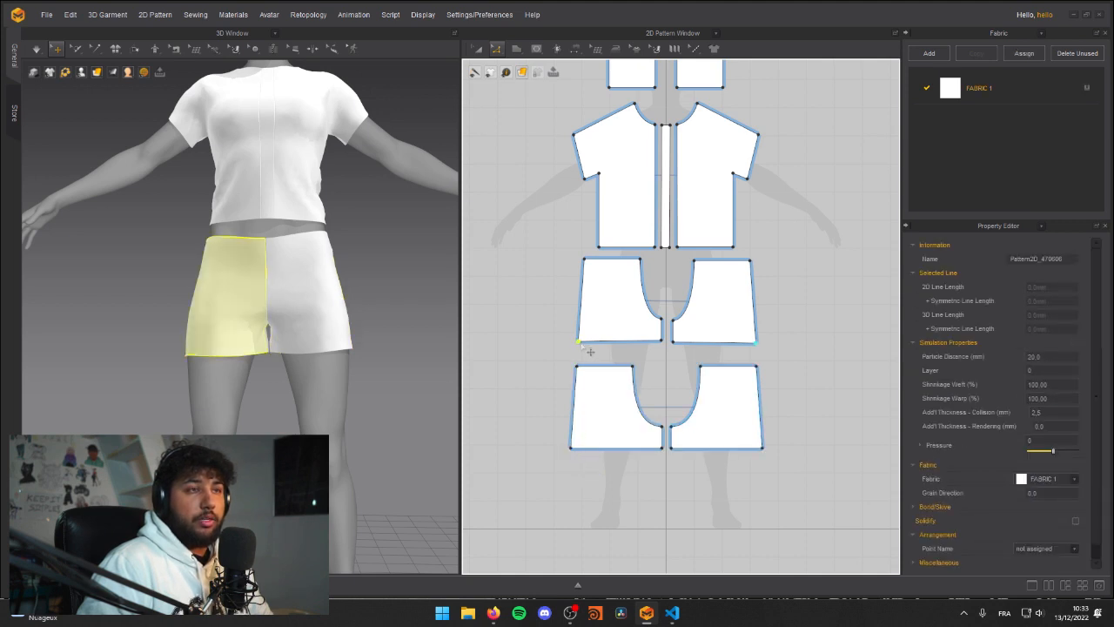
shift+click(571, 450)
drag(571, 449, 539, 449)
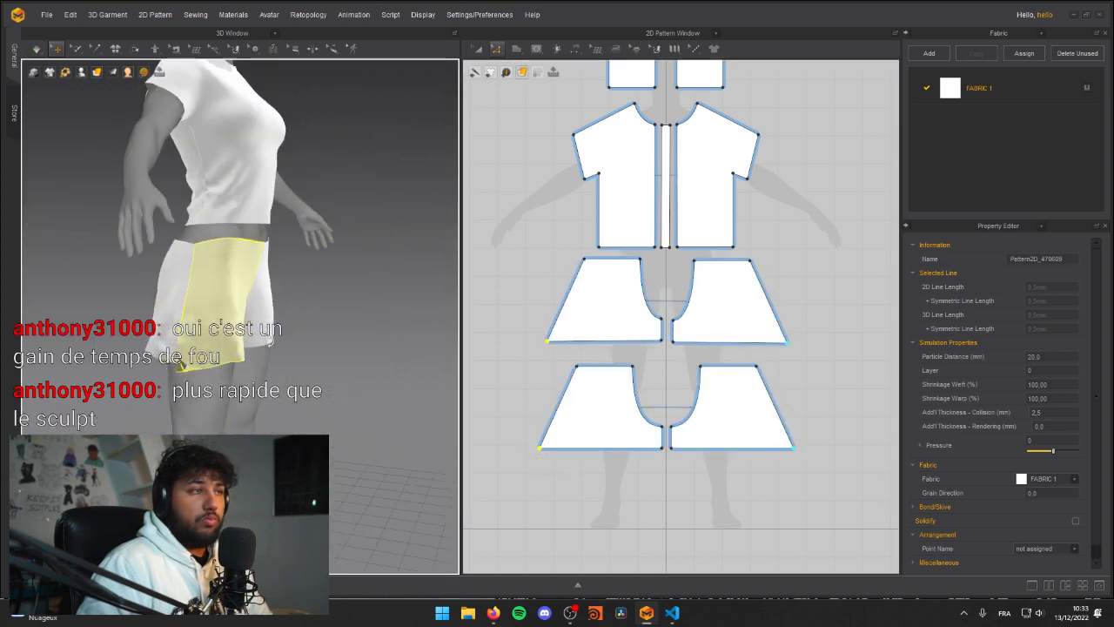
Step: Simulate the flared shorts, tugging the fabric and inspecting the drape from the front and sides
click(177, 281)
click(248, 340)
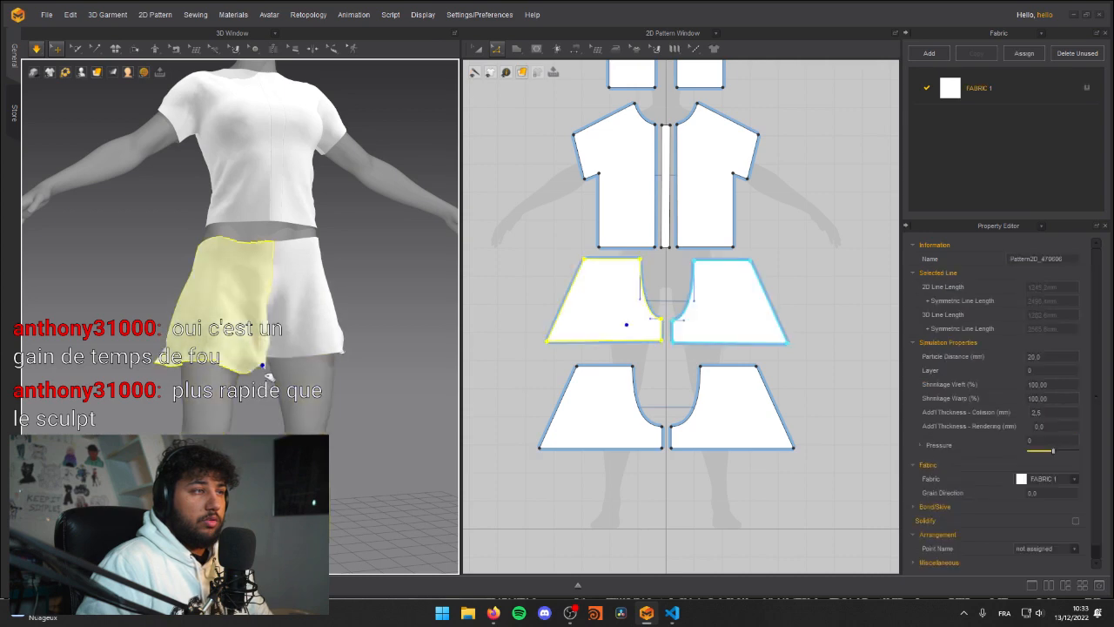
key(space)
right_drag(248, 341, 286, 304)
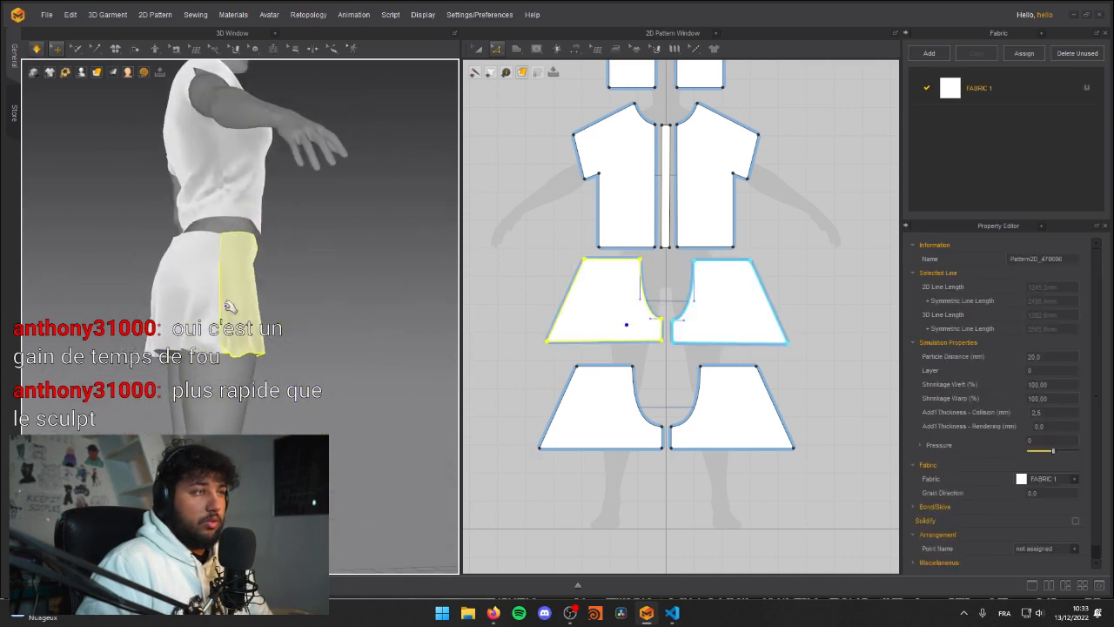
key(space)
drag(163, 307, 157, 352)
right_drag(251, 286, 132, 305)
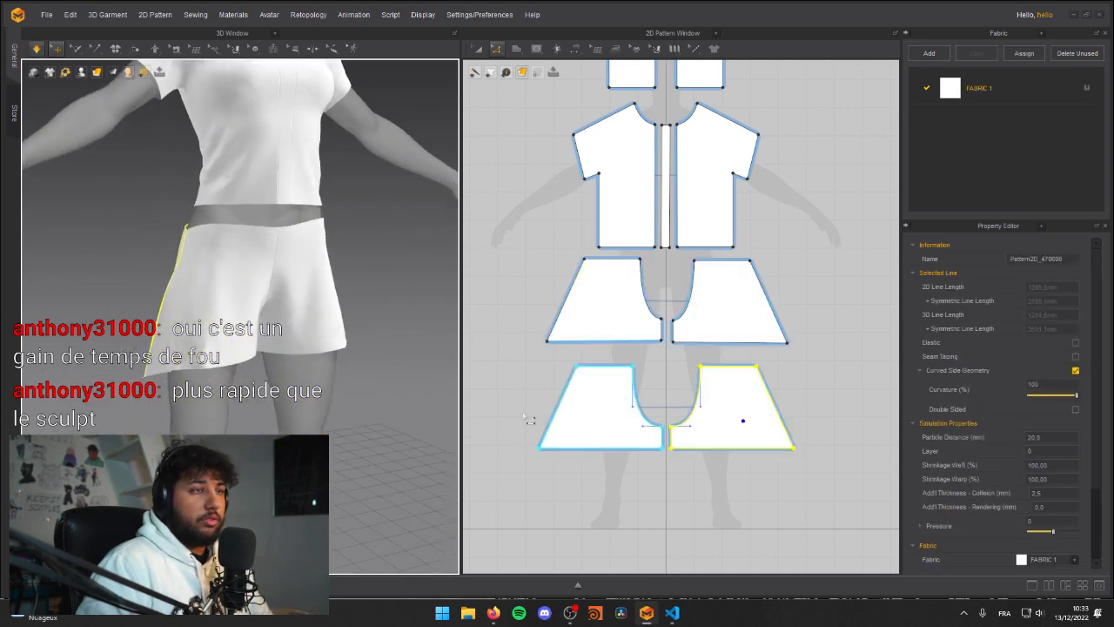
Step: Move the outer hem corners of the front and back leg patterns partway inward to reduce the flare
mouse_move(543, 447)
mouse_down()
mouse_move(564, 445)
mouse_move(552, 447)
mouse_up()
key(ctrl+z)
drag(547, 341, 561, 341)
Step: Simulate the less flared shorts, adjusting the fabric and examining the whole outfit from several angles
right_drag(131, 287, 232, 277)
click(763, 428)
right_drag(327, 279, 245, 240)
middle_drag(245, 239, 243, 380)
scroll(244, 380, down, 5)
scroll(245, 355, up, 1)
right_drag(272, 361, 233, 343)
scroll(245, 355, up, 2)
key(space)
scroll(245, 296, up, 3)
right_drag(245, 297, 266, 327)
scroll(184, 334, down, 5)
scroll(184, 334, up, 5)
key(space)
key(space)
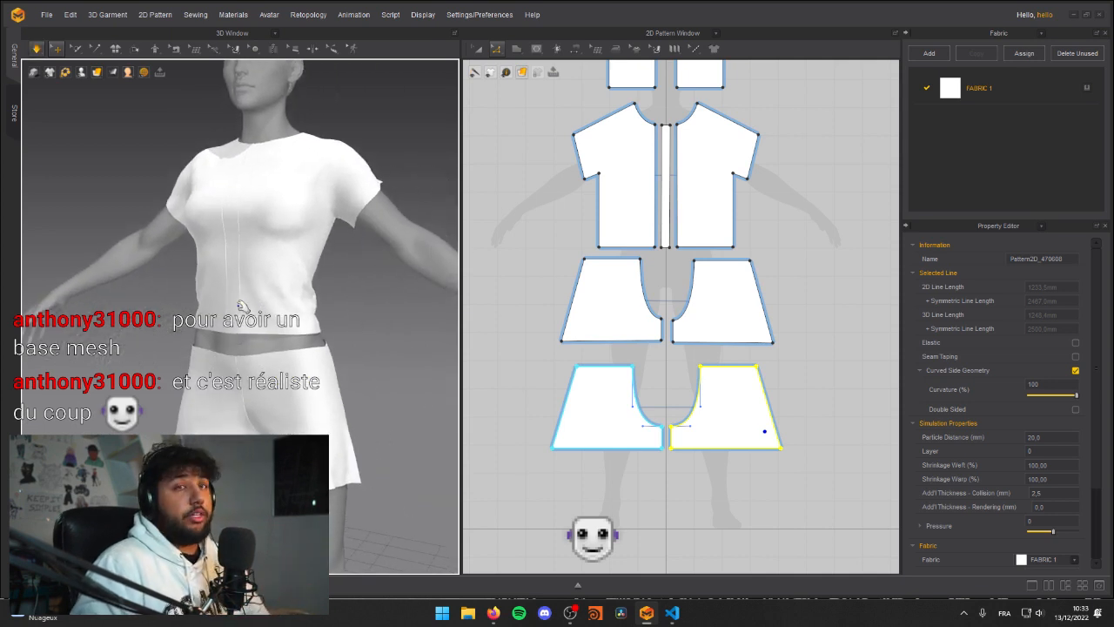
Step: Pull the shorts' waistline up around the hips toward the shirt hem while the simulation runs
middle_drag(355, 287, 368, 240)
right_drag(286, 266, 348, 272)
drag(278, 295, 300, 261)
drag(210, 291, 202, 255)
click(334, 277)
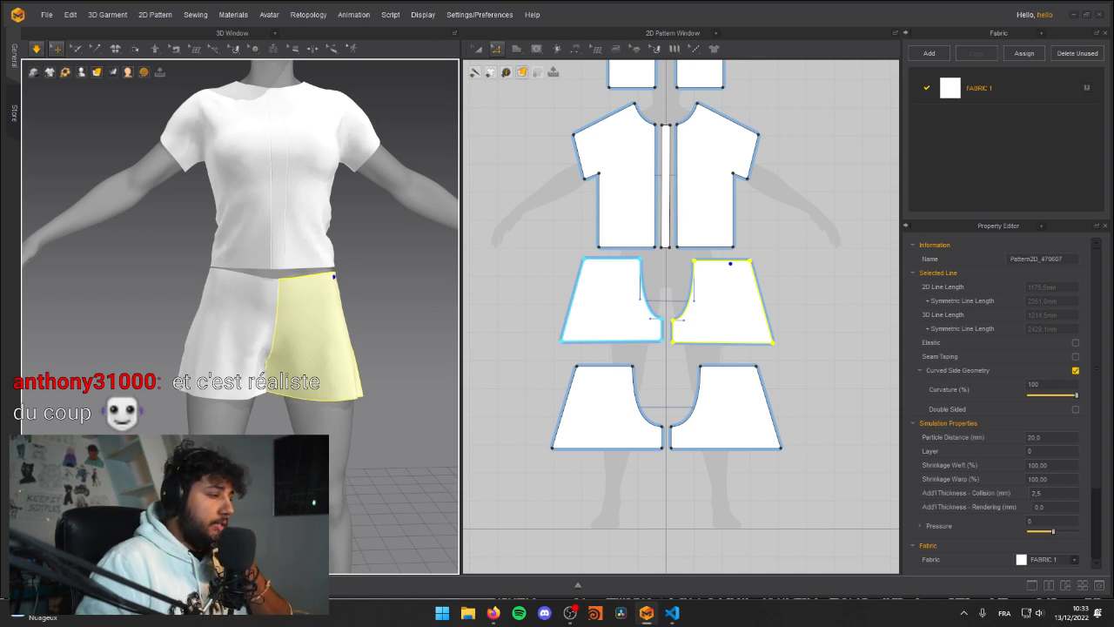
key(space)
right_drag(281, 264, 322, 298)
key(space)
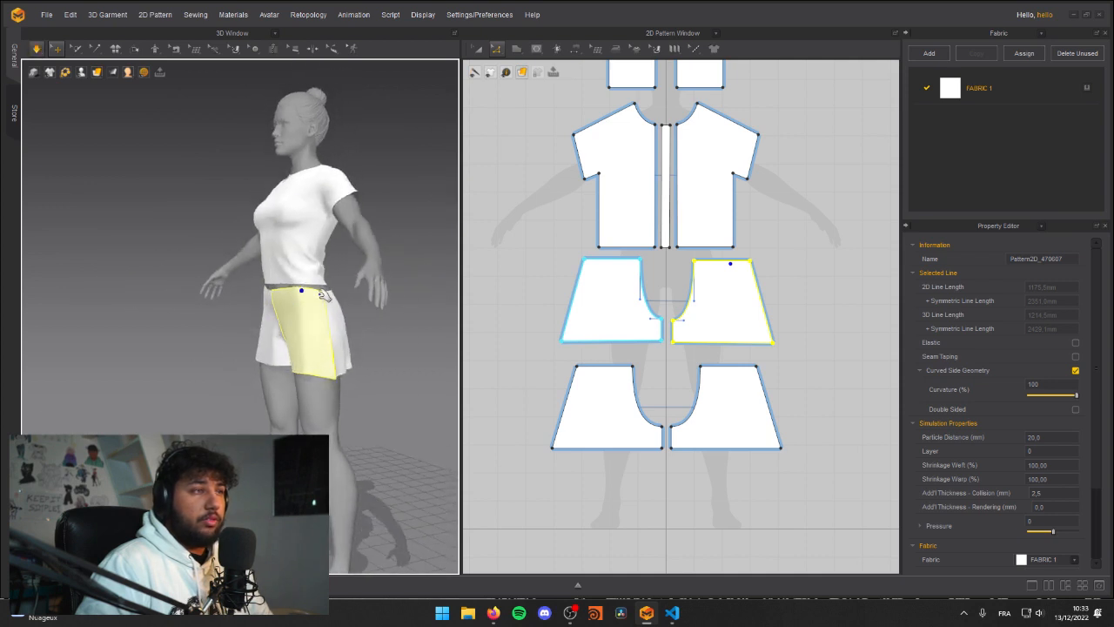
click(320, 272)
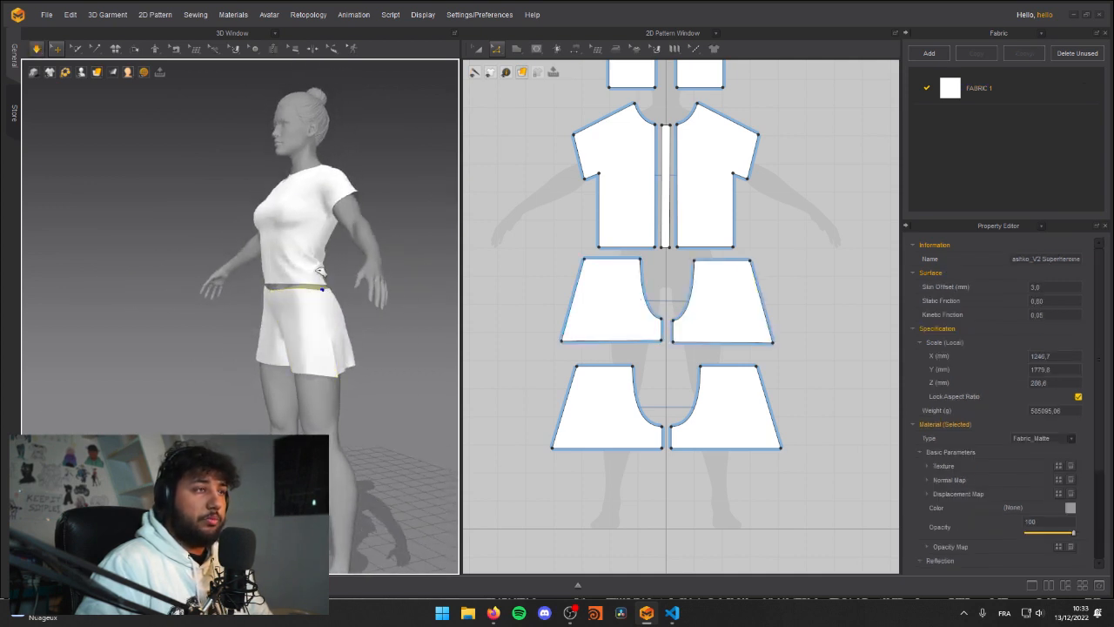
click(327, 323)
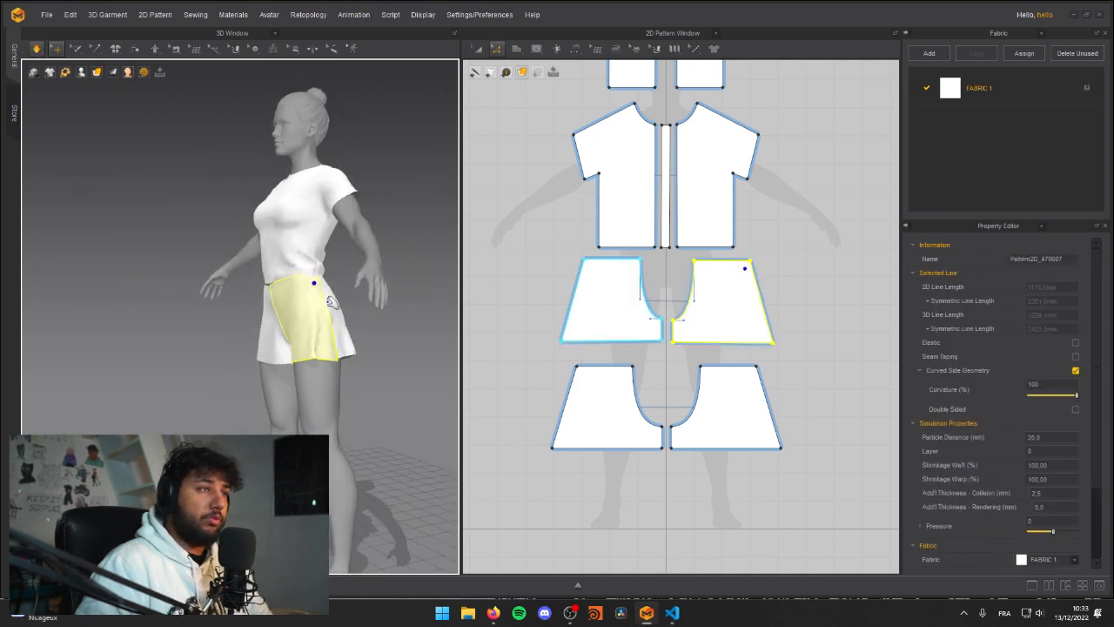
right_drag(315, 294, 305, 242)
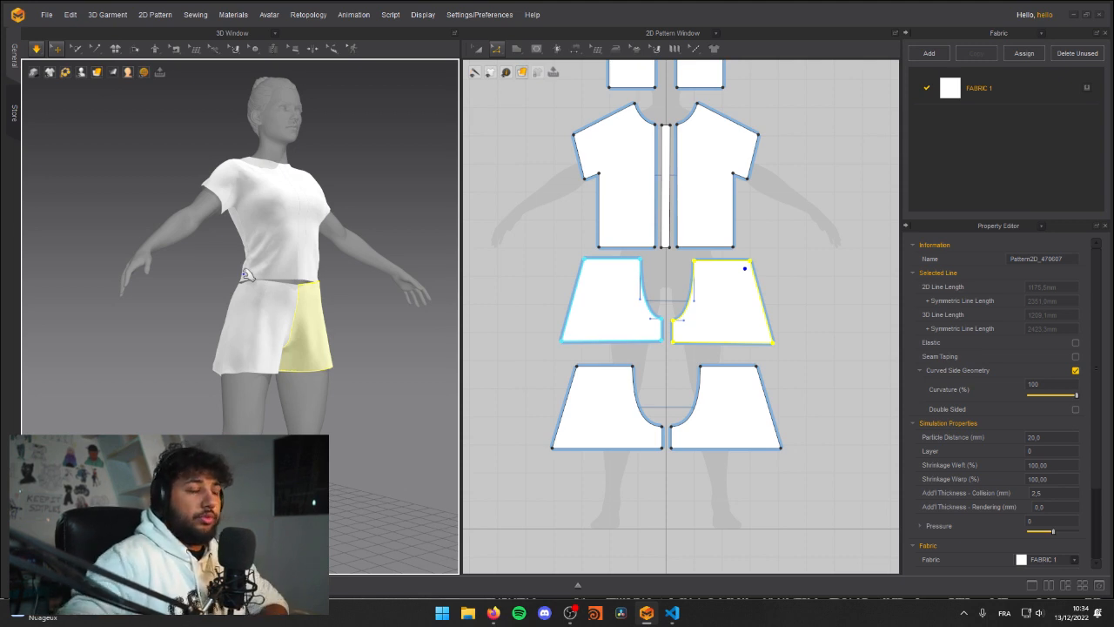
mouse_move(246, 275)
right_down()
mouse_move(224, 249)
mouse_move(242, 254)
right_up()
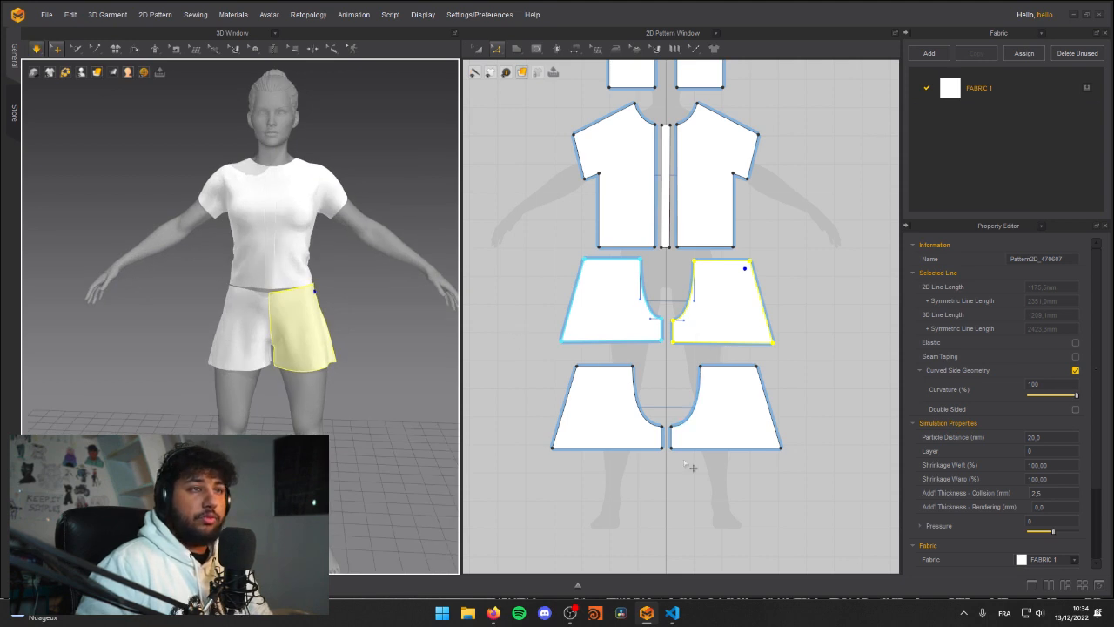
Step: Move the two back leg patterns to the outer sides of the front leg patterns, lining all four up in one row
scroll(698, 451, down, 3)
click(576, 369)
key(a)
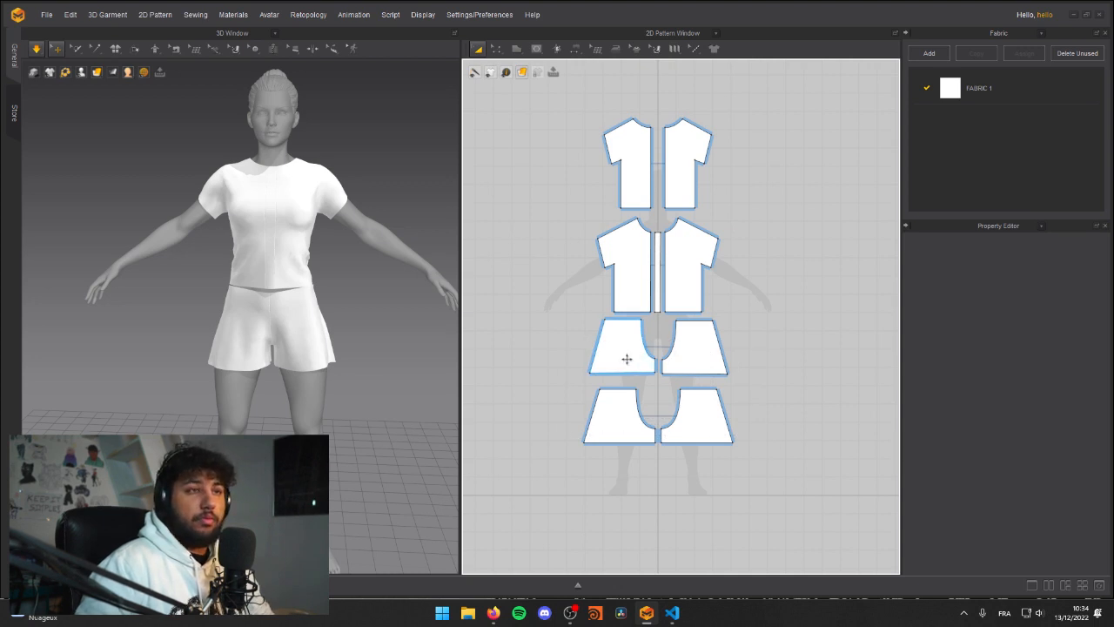
click(626, 358)
shift+click(688, 362)
shift+click(709, 421)
shift+click(607, 418)
drag(627, 423, 772, 397)
click(799, 448)
drag(702, 447, 555, 399)
drag(786, 403, 776, 373)
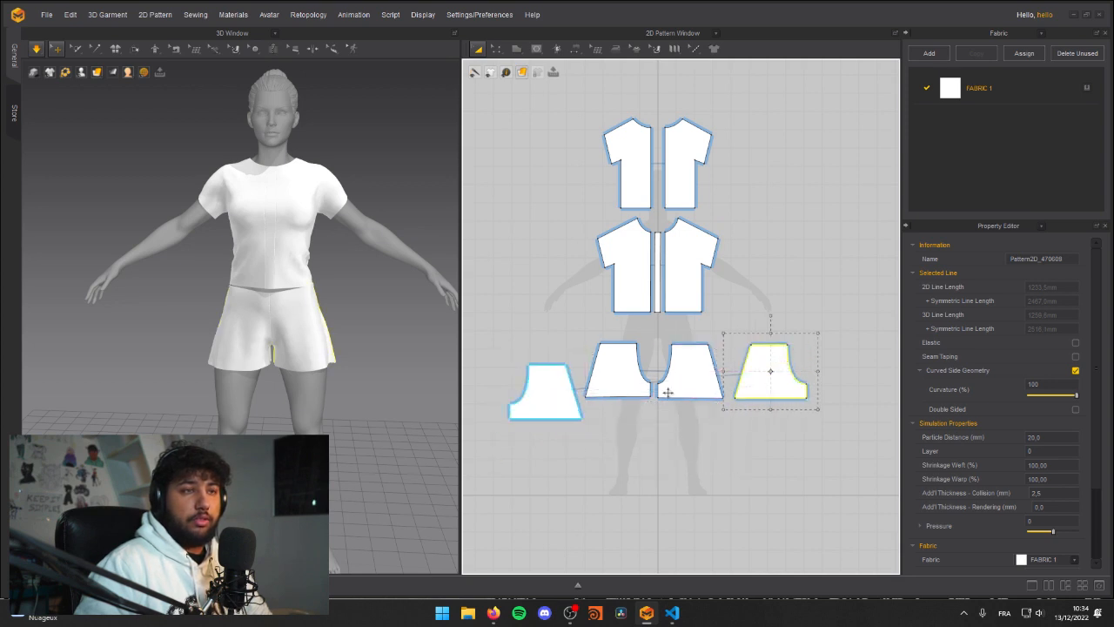
drag(545, 393, 536, 370)
click(637, 449)
Step: Move the two shirt back patterns to the outer sides of the shirt front patterns, forming one row above the legs
middle_drag(557, 286, 578, 321)
drag(642, 193, 785, 321)
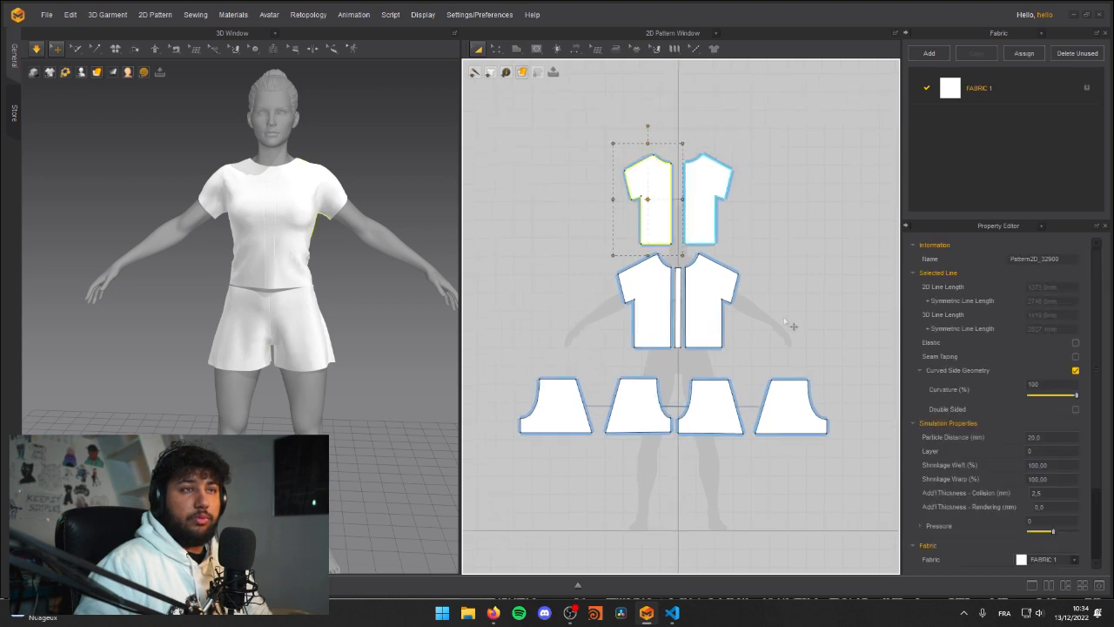
drag(683, 242, 773, 307)
drag(703, 187, 578, 290)
click(627, 184)
middle_drag(632, 479, 640, 411)
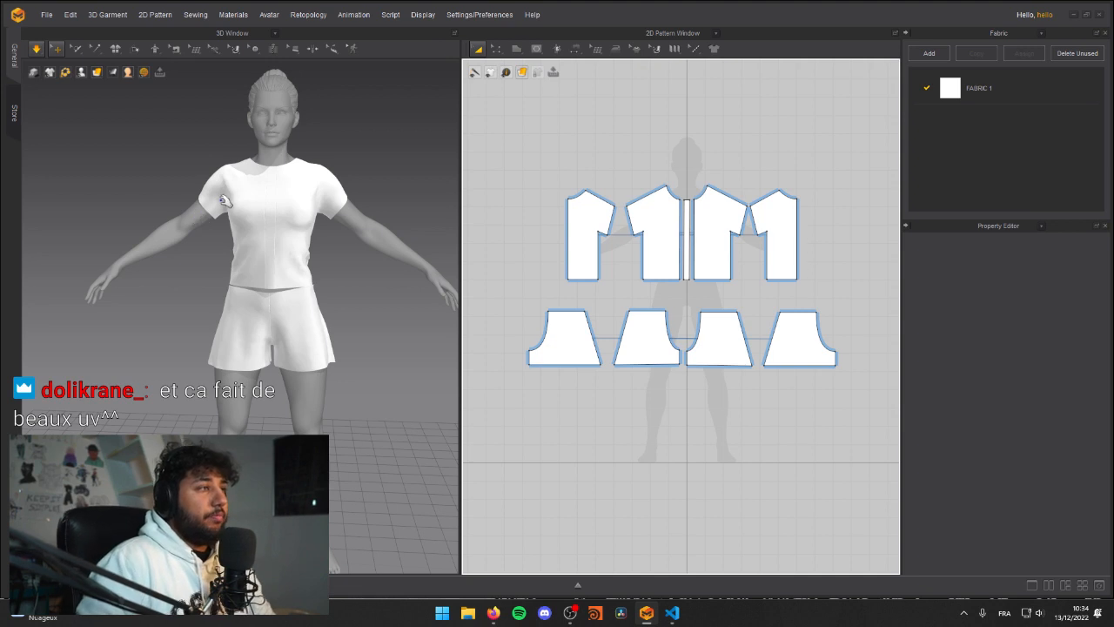
Step: Open the UV Editor and lay three leg pattern islands separately inside the 0–1 UV tile
click(717, 33)
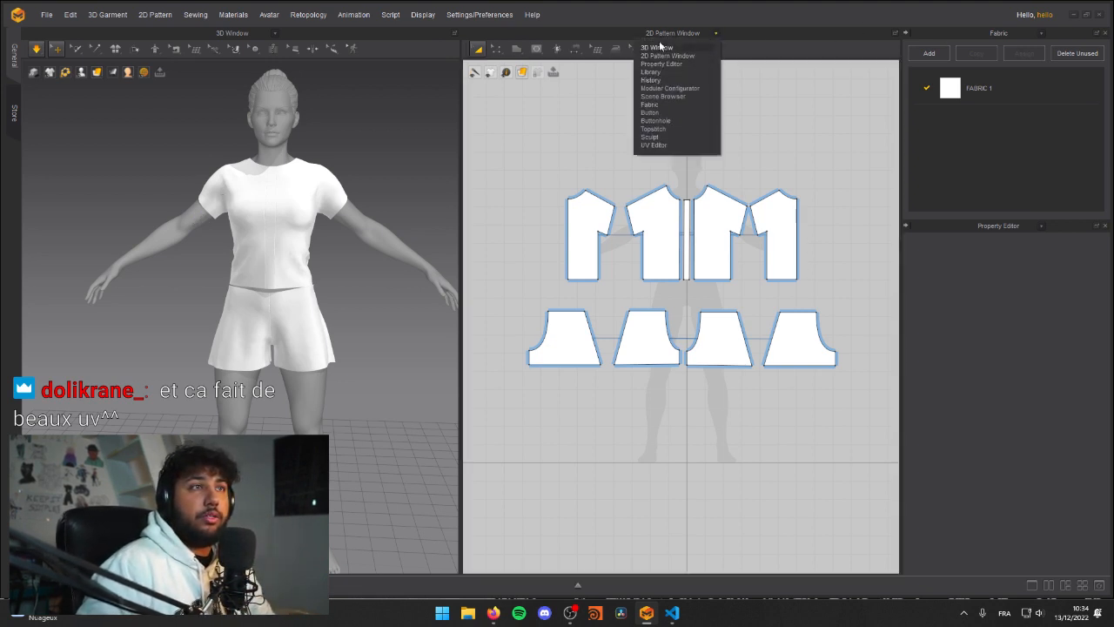
click(659, 146)
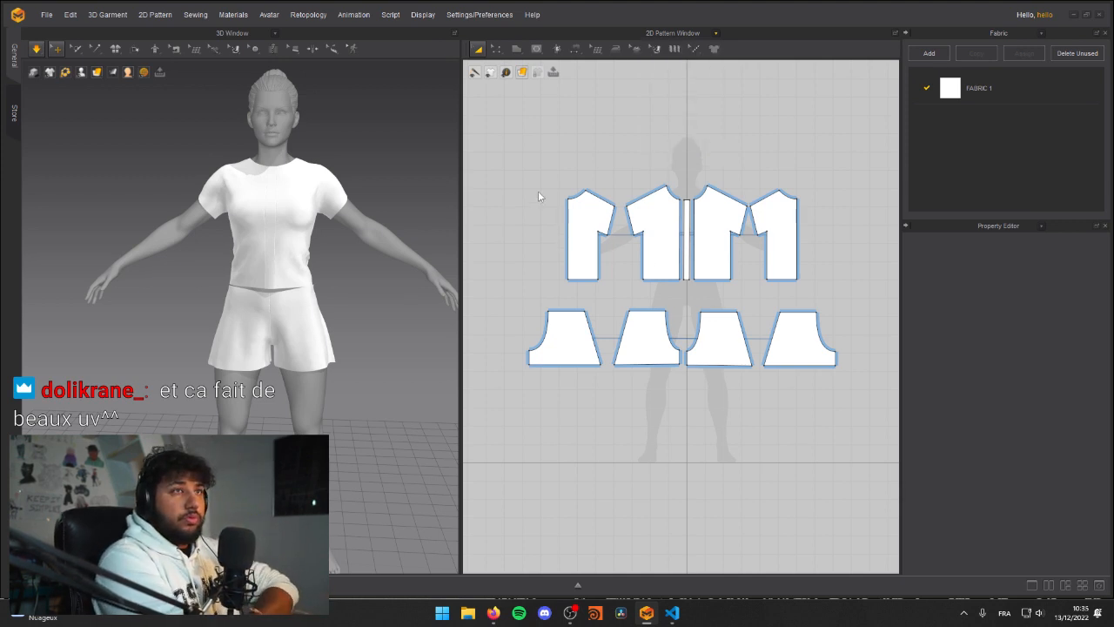
scroll(597, 165, down, 5)
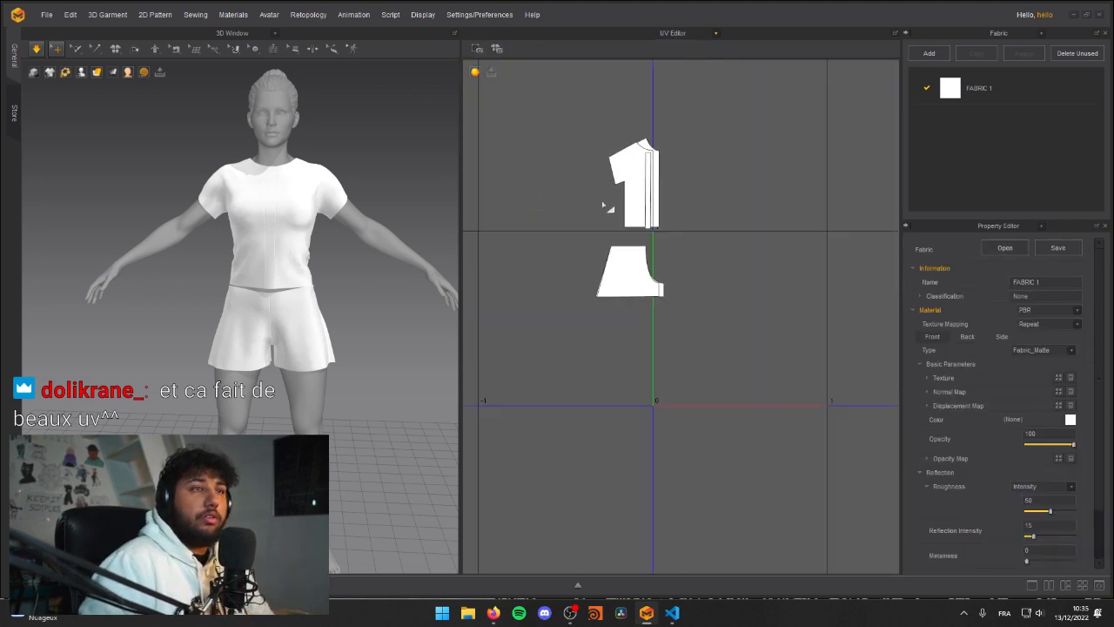
scroll(607, 206, up, 4)
click(633, 348)
click(756, 457)
middle_drag(758, 447, 693, 378)
scroll(692, 370, down, 4)
click(672, 337)
drag(800, 414, 730, 456)
click(835, 458)
middle_drag(826, 451, 735, 428)
Step: Move the shirt's narrow centre strip island into the 0–1 UV tile, beside the leg islands
drag(570, 326, 719, 367)
drag(600, 221, 759, 320)
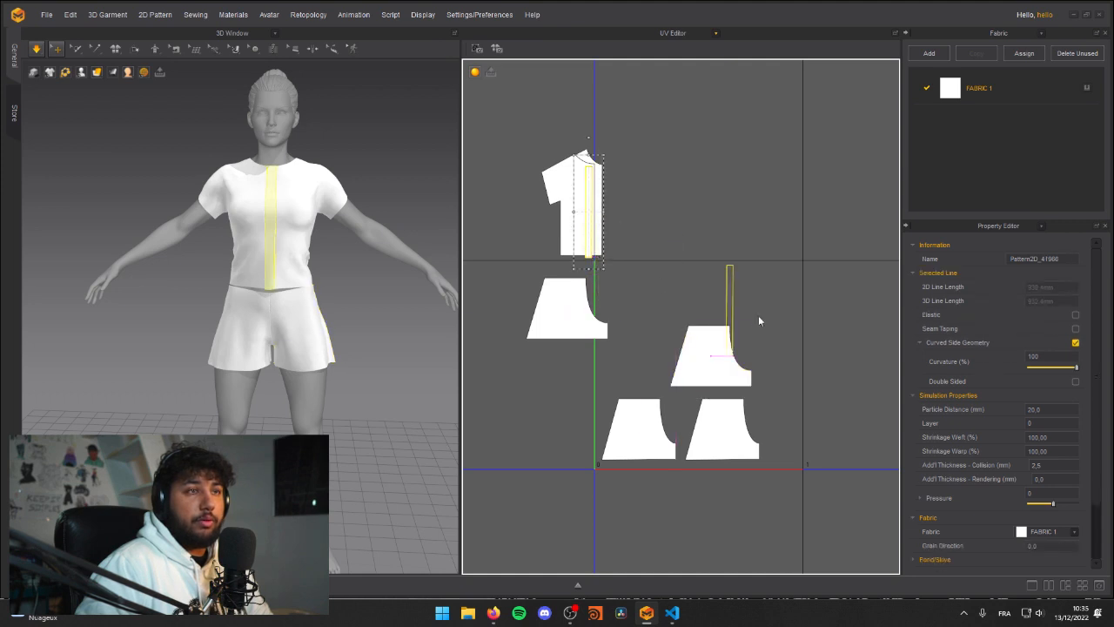
drag(784, 383, 775, 446)
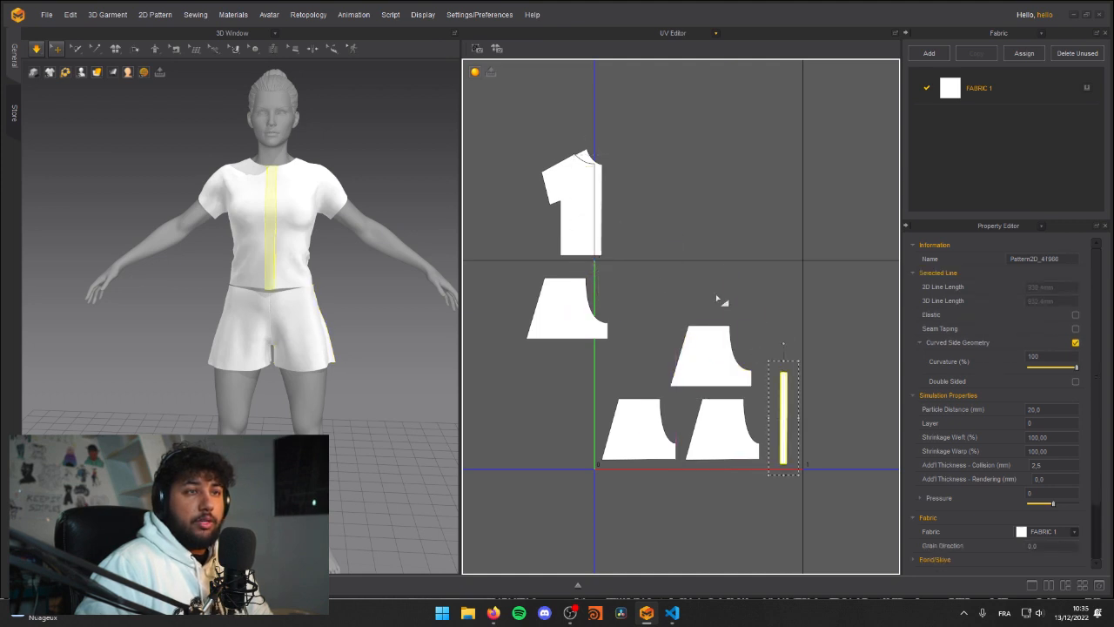
Step: Return from the UV Editor to the 2D Pattern Window and clear the selection
click(715, 34)
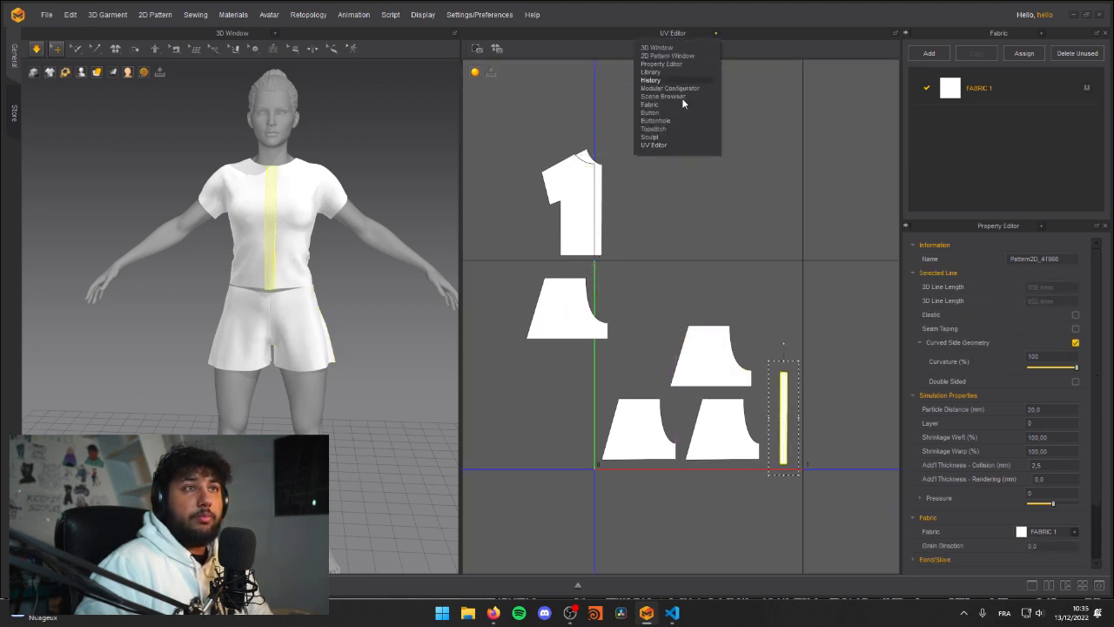
click(669, 56)
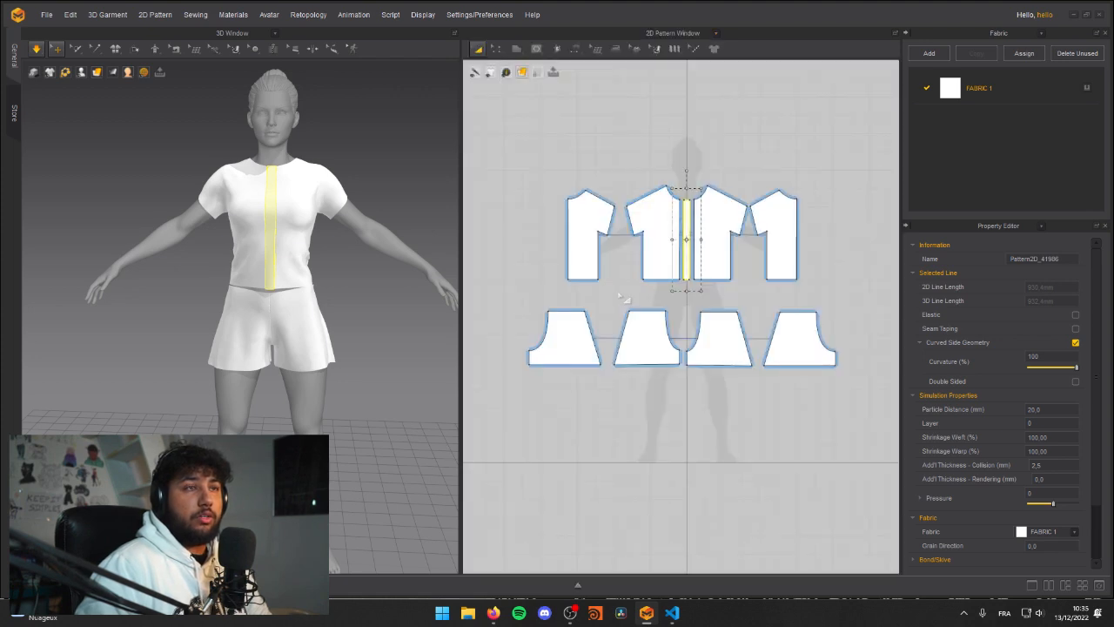
click(533, 284)
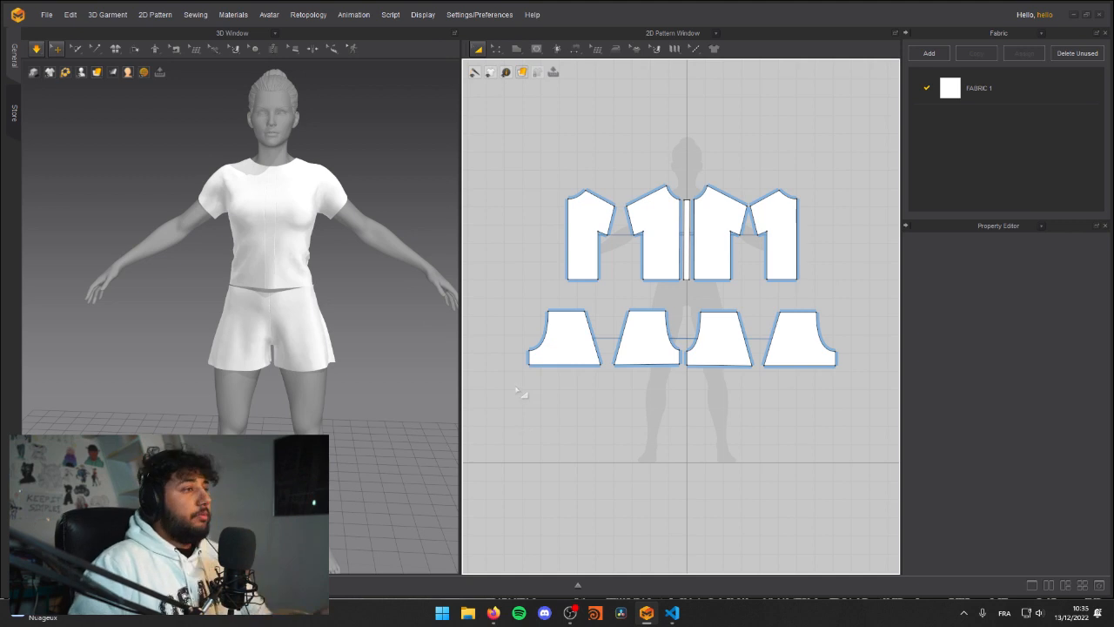
Step: Simulate the outfit and adjust the back of the shorts' waistline, checking it from behind and in front
right_drag(354, 249, 176, 269)
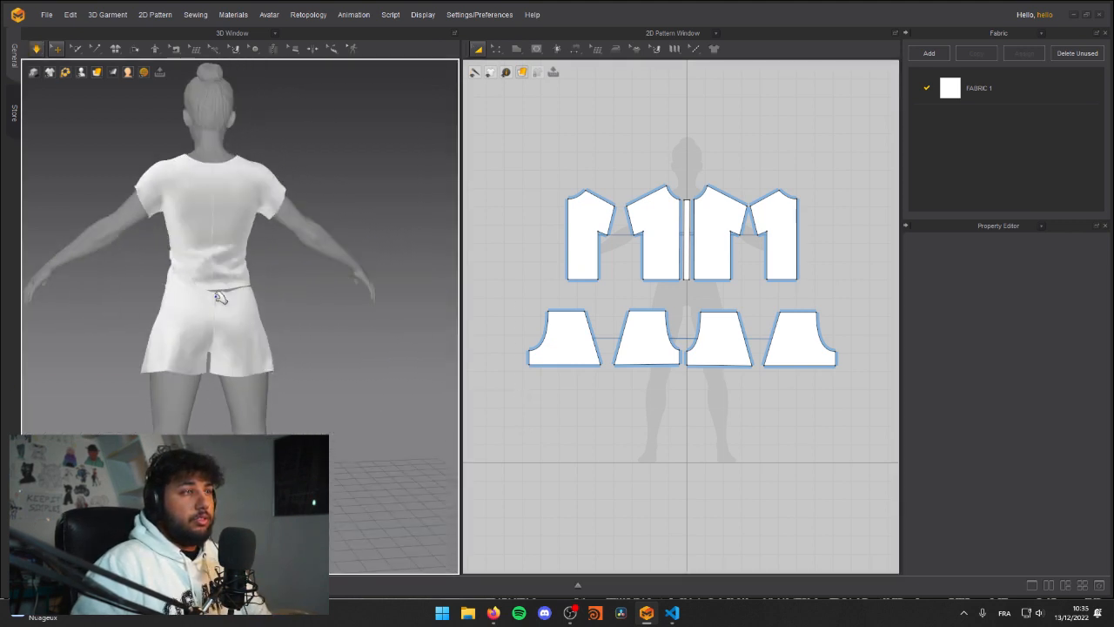
click(219, 298)
drag(216, 277, 197, 278)
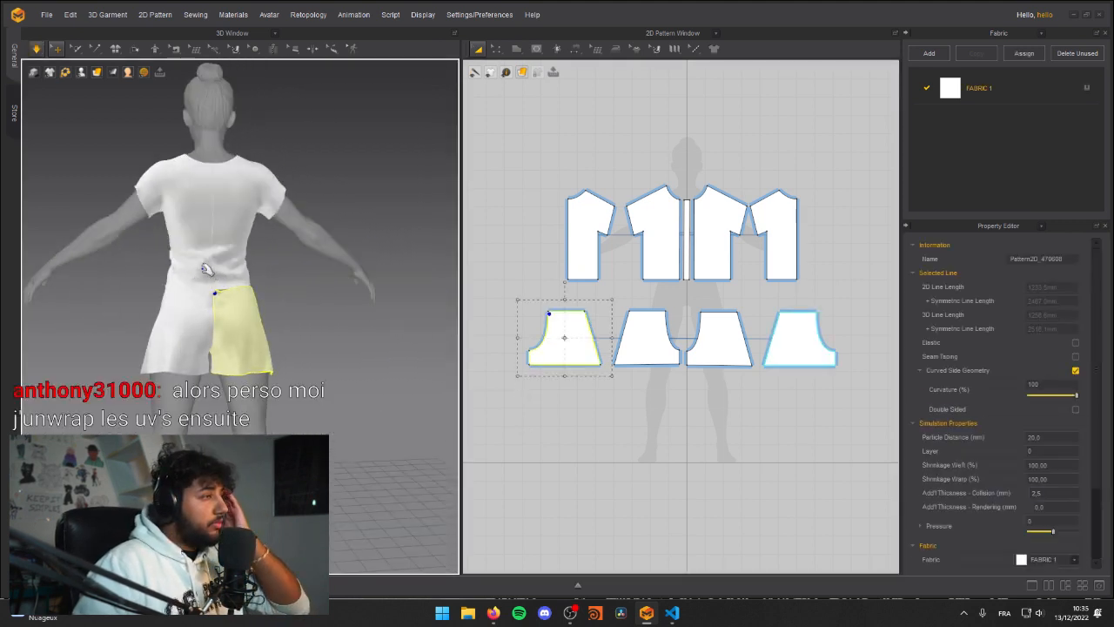
mouse_move(120, 298)
right_down()
mouse_move(261, 300)
mouse_move(315, 333)
mouse_move(184, 298)
mouse_move(108, 307)
mouse_move(137, 299)
right_up()
scroll(137, 300, up, 3)
key(space)
mouse_move(200, 298)
middle_down()
mouse_move(217, 343)
mouse_move(221, 294)
middle_up()
scroll(234, 296, down, 3)
key(space)
right_drag(221, 294, 266, 288)
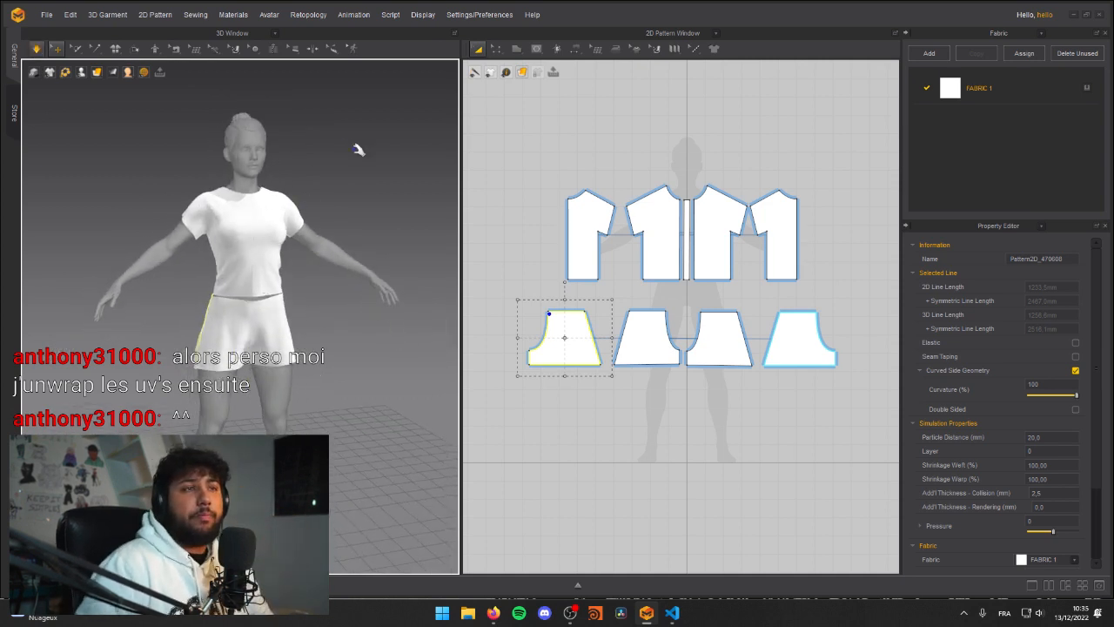
click(562, 297)
middle_drag(695, 406, 685, 375)
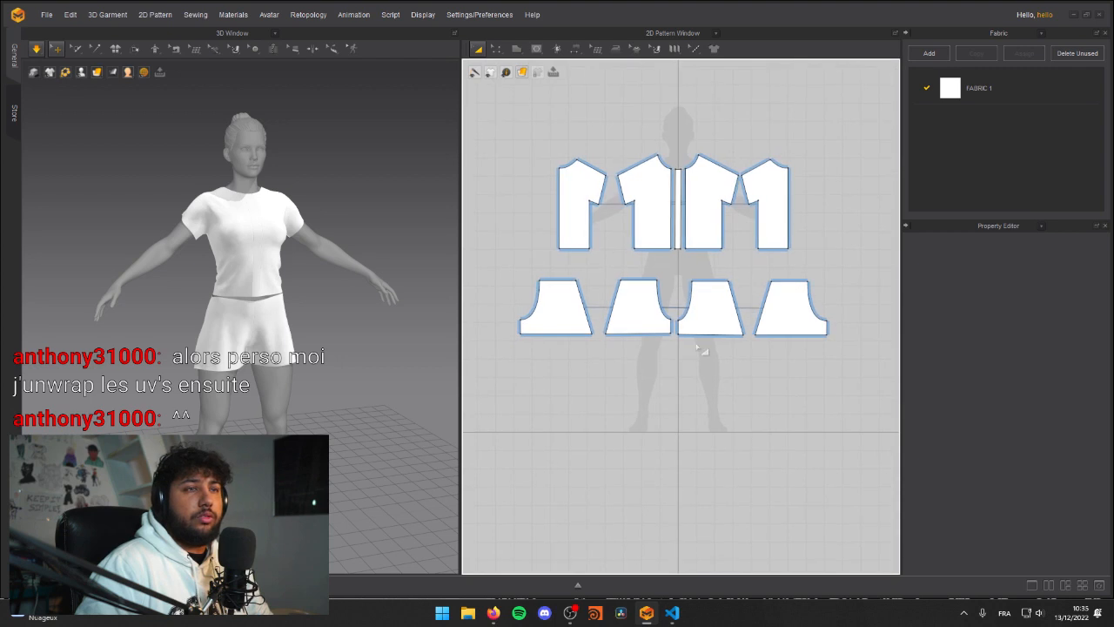
scroll(637, 250, up, 4)
scroll(610, 255, down, 3)
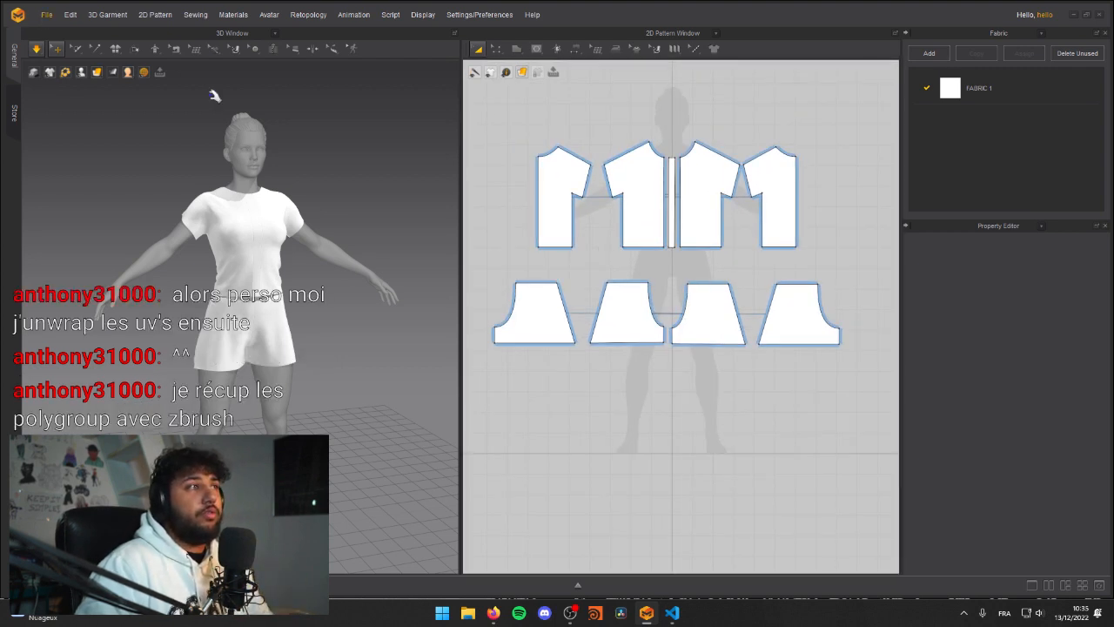
middle_drag(600, 264, 611, 294)
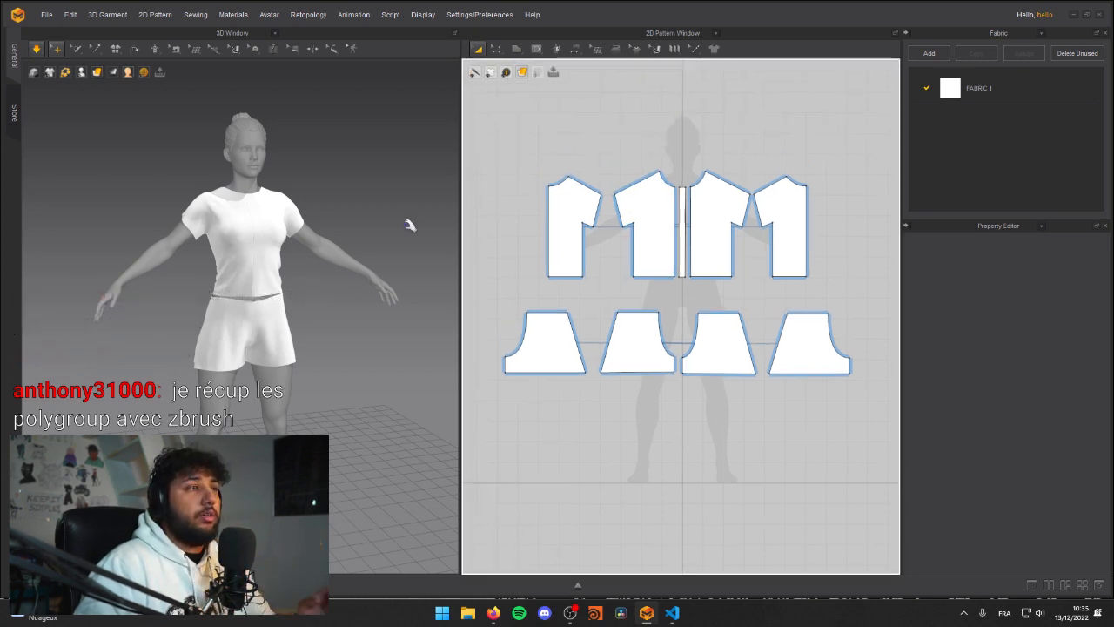
Step: Simulate the outfit and examine how the shirt and shorts drape from the front and sides
key(space)
right_drag(325, 264, 220, 270)
scroll(233, 242, up, 5)
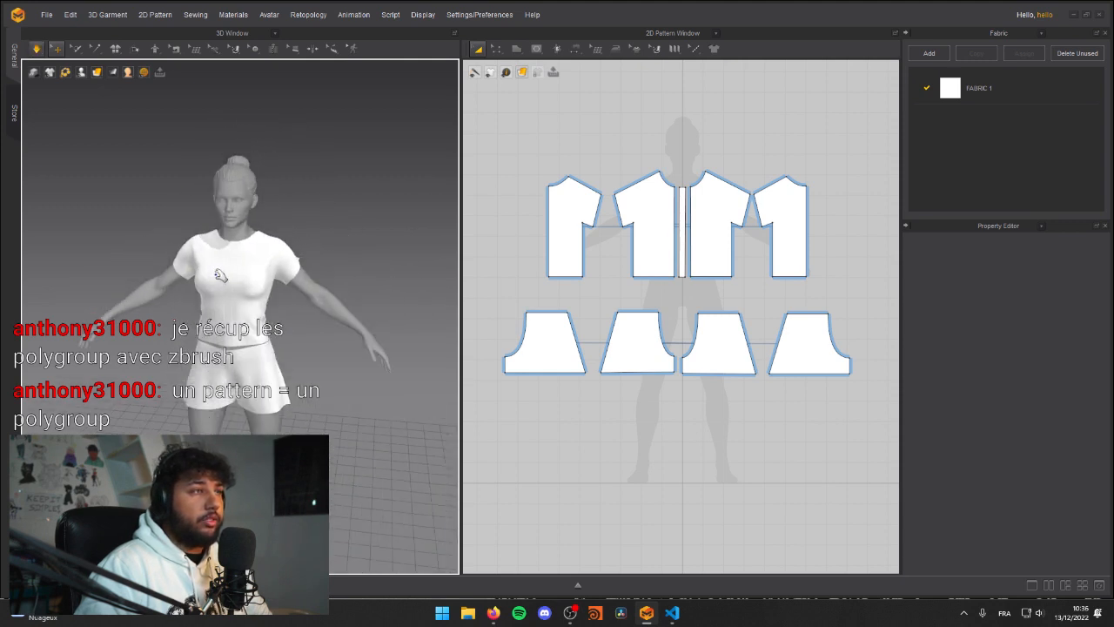
right_drag(235, 302, 247, 303)
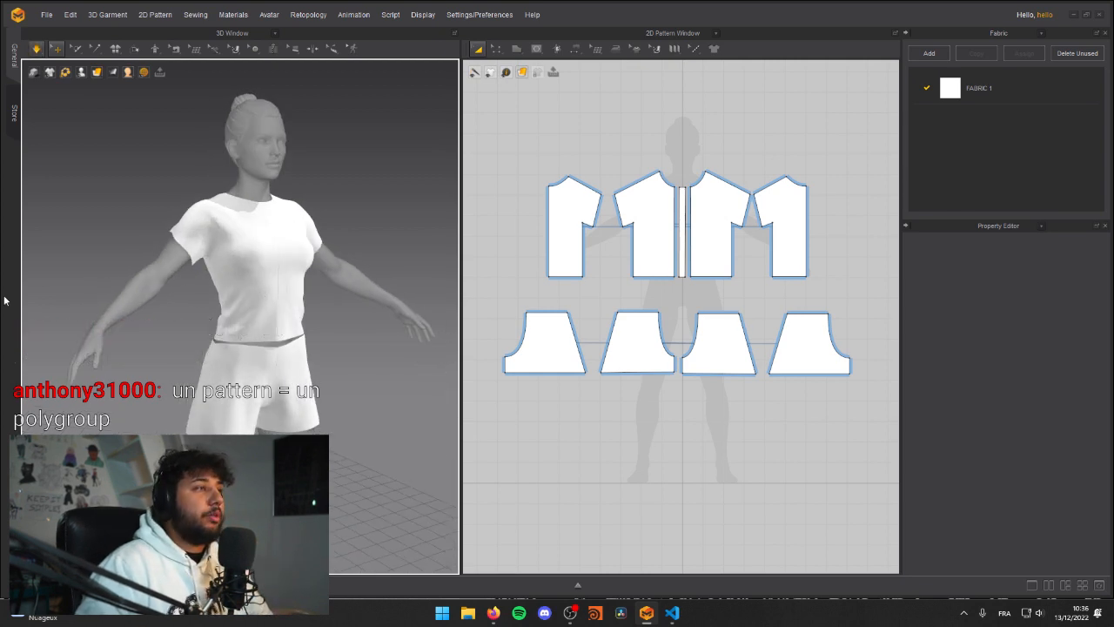
scroll(203, 276, down, 5)
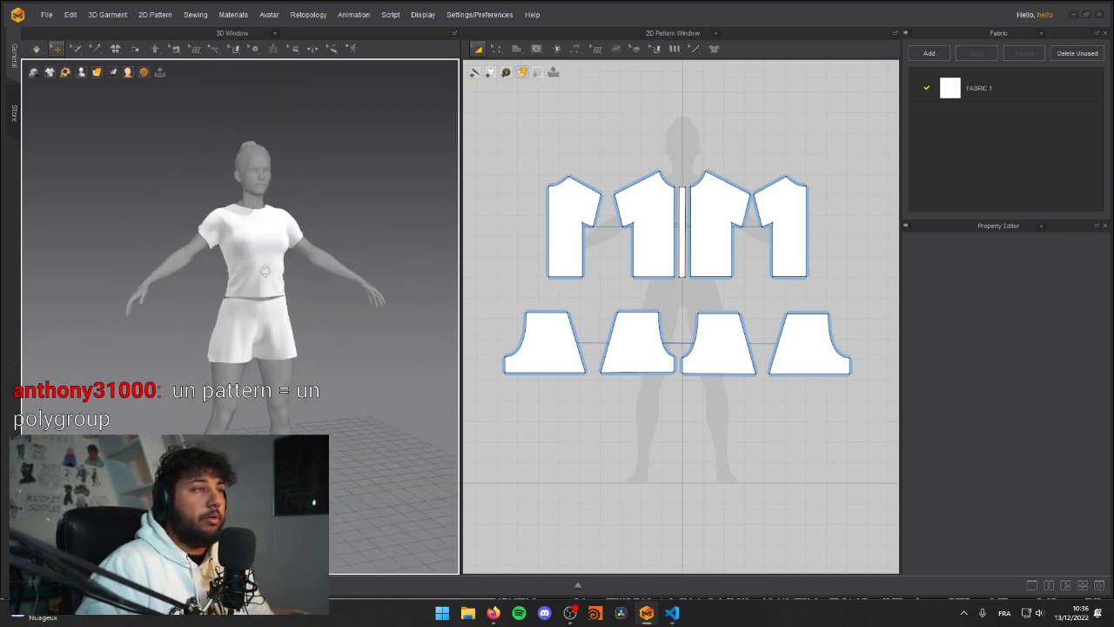
right_drag(704, 411, 700, 442)
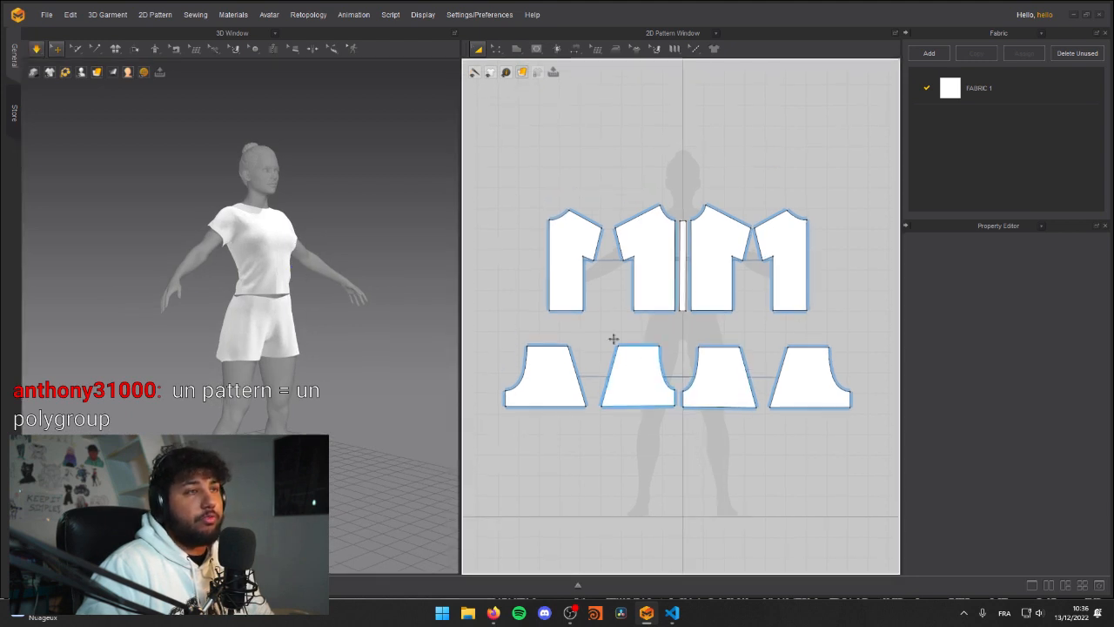
click(577, 49)
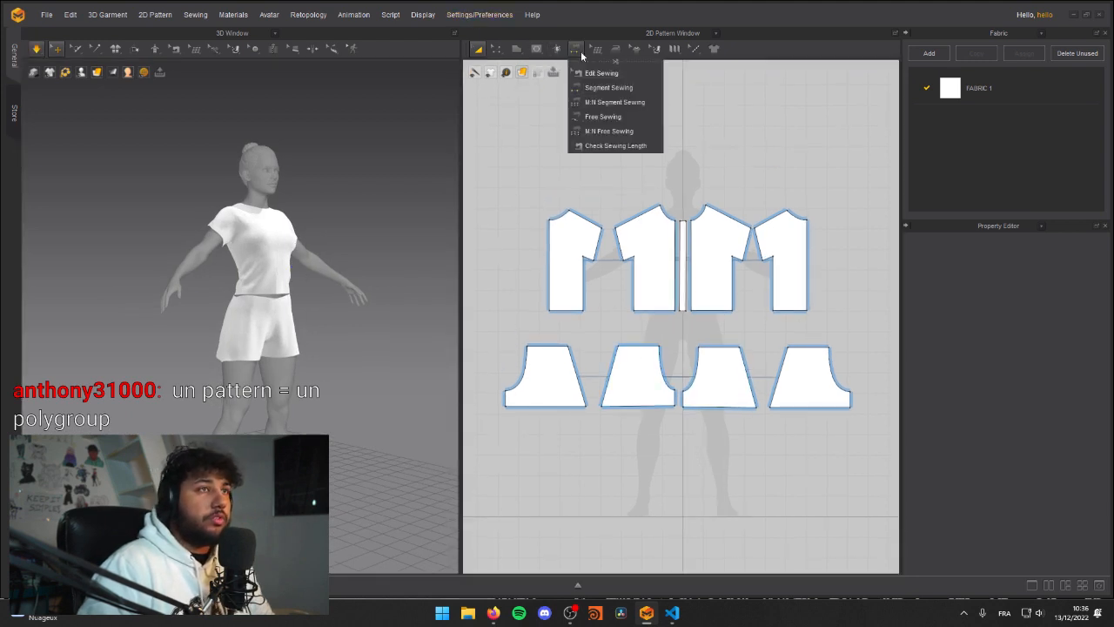
click(602, 134)
scroll(666, 323, up, 4)
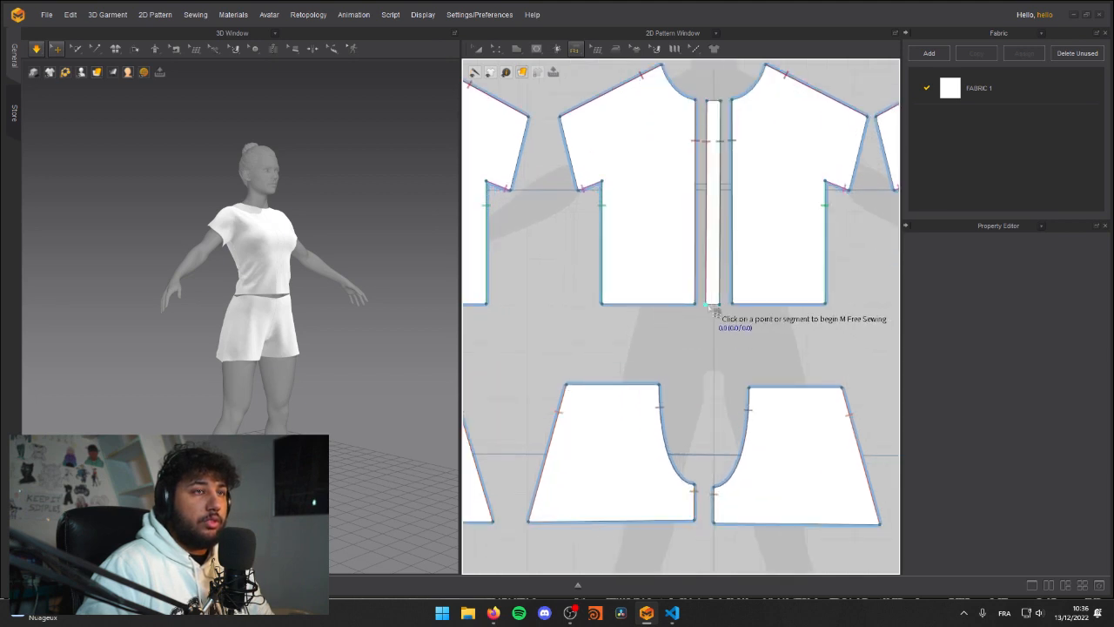
Step: Add a point near the middle of the lower edge of the shirt's narrow centre strip
mouse_move(514, 57)
click(497, 54)
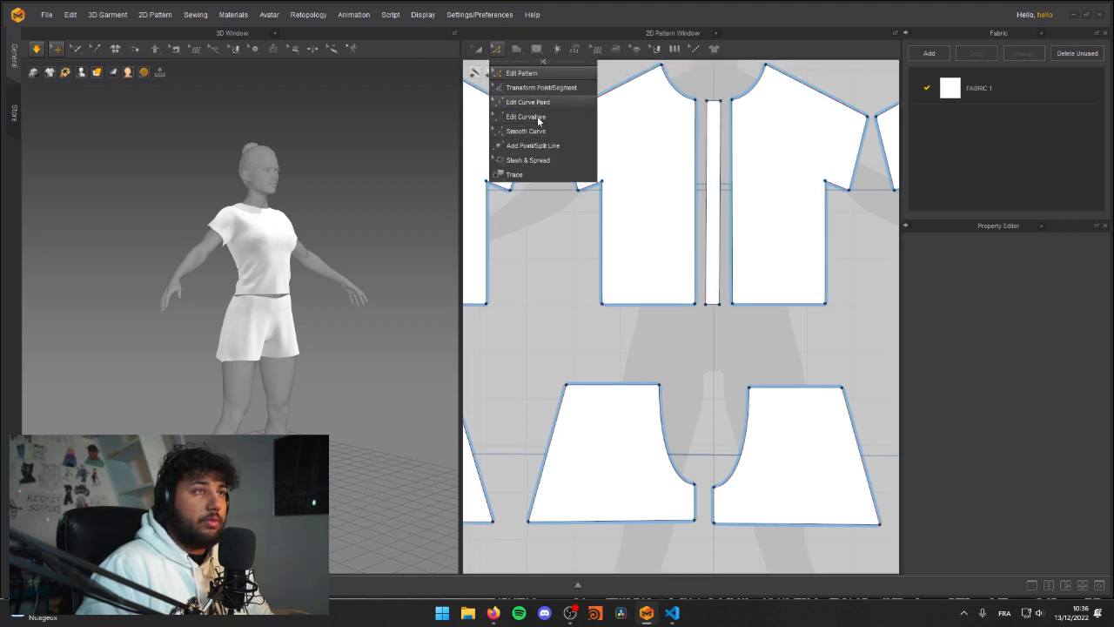
click(544, 146)
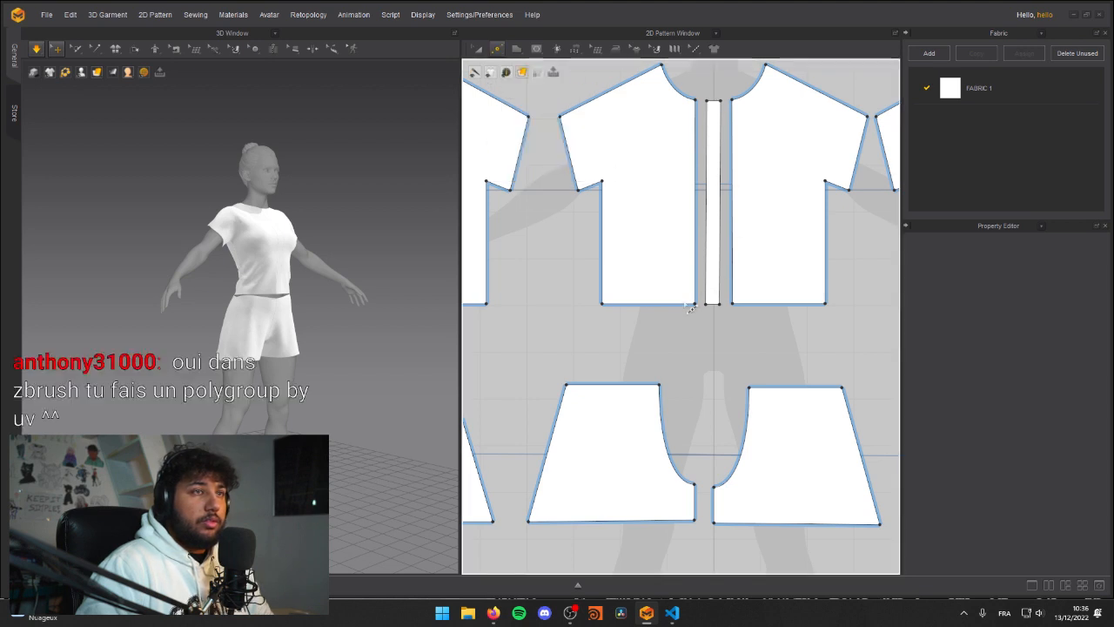
scroll(717, 305, up, 4)
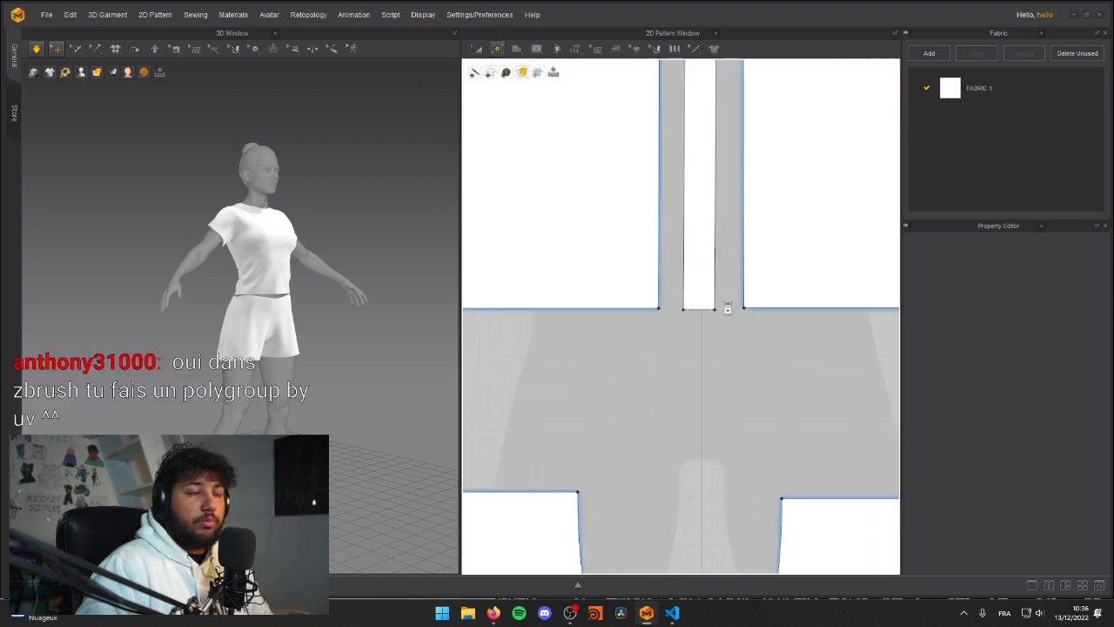
click(672, 322)
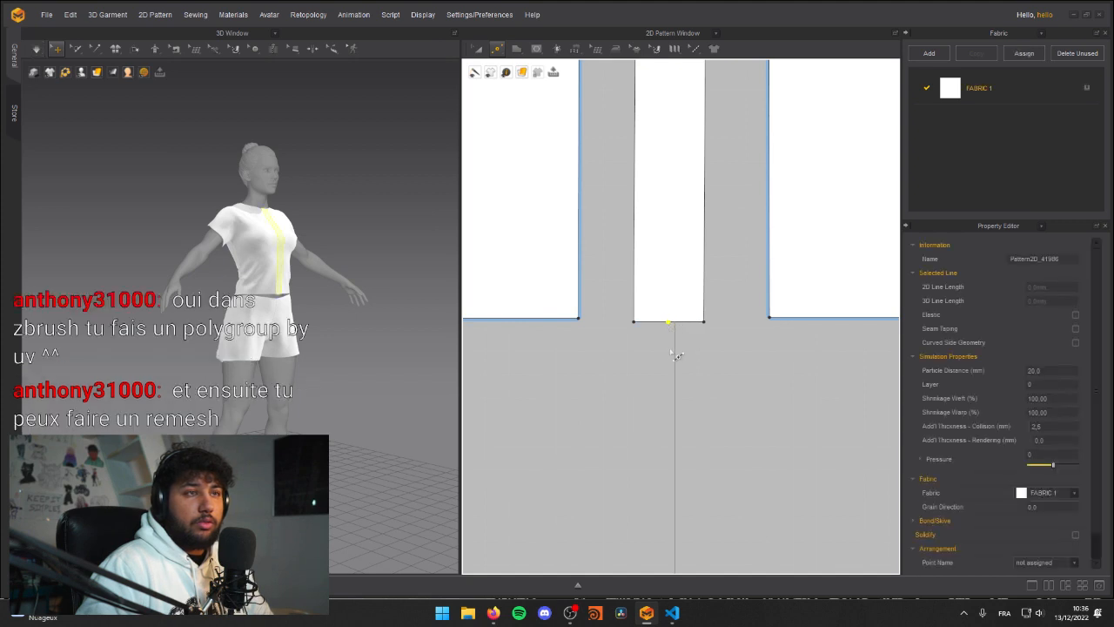
Step: Try pulling the centre strip's new lower-edge point downward to give the strip a pointed end
key(a)
key(z)
click(667, 322)
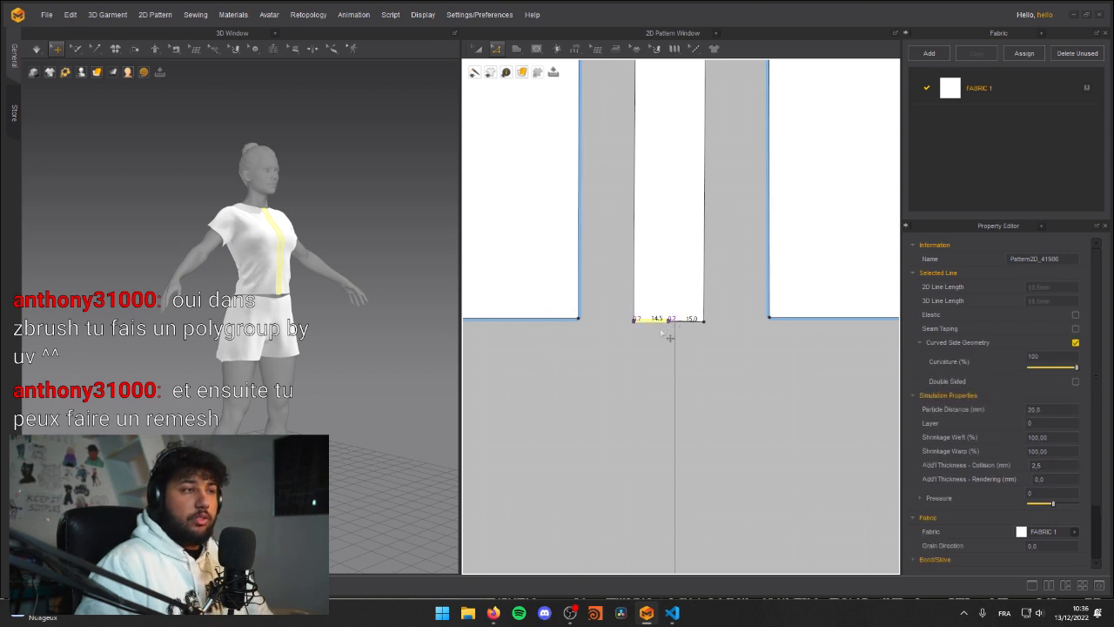
drag(665, 322, 684, 341)
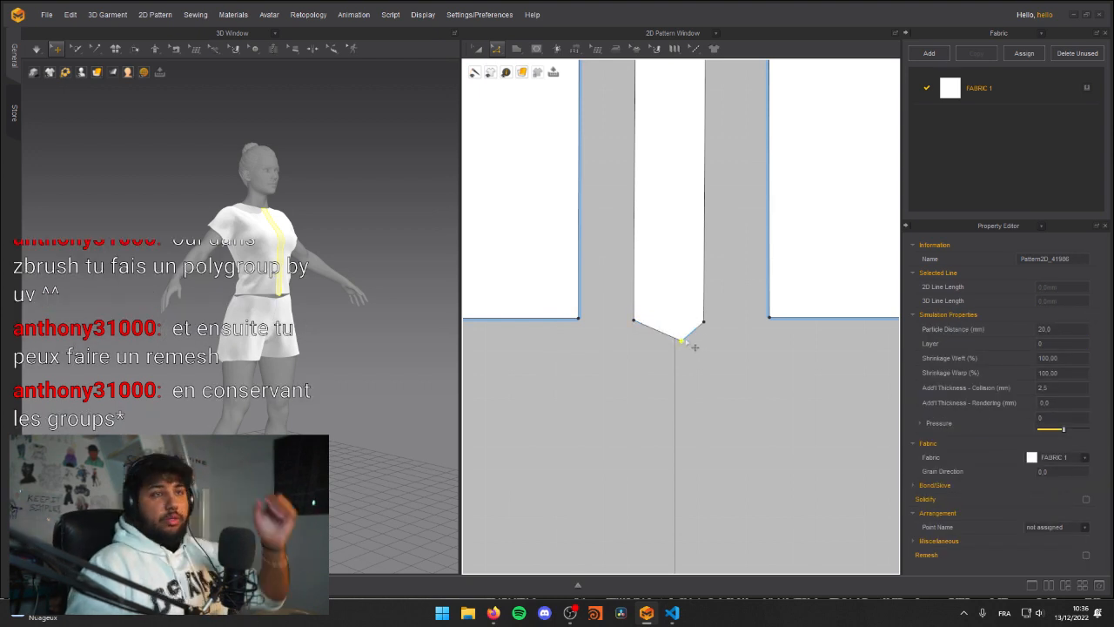
key(ctrl+z)
Step: Examine the shirt hem and the shorts' waistline up close from the front, along with their patterns
scroll(670, 373, down, 3)
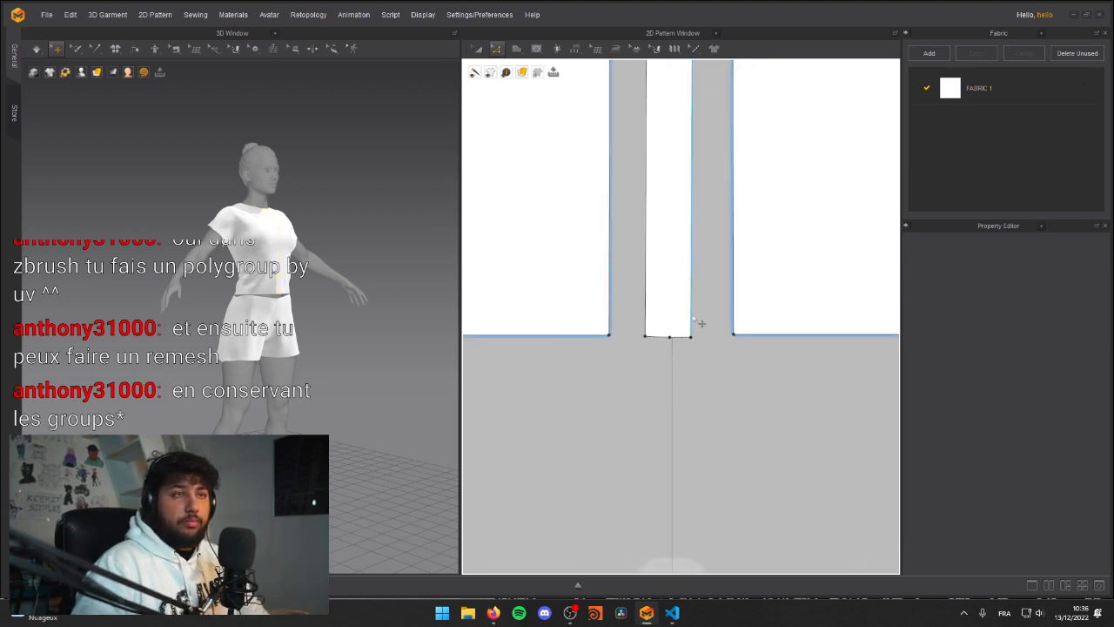
scroll(701, 342, down, 5)
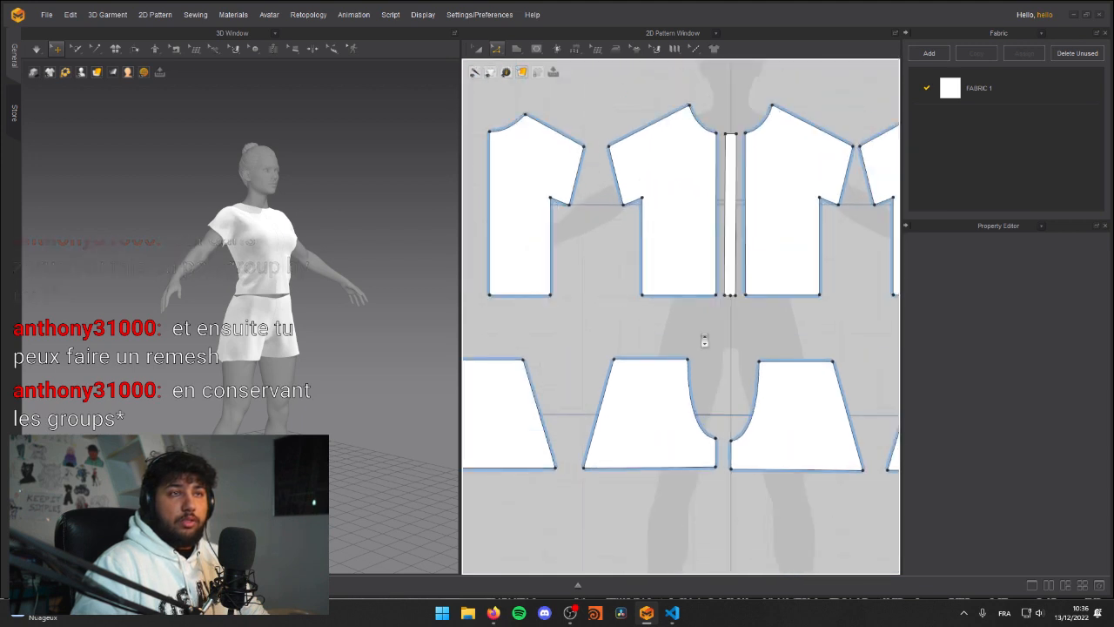
scroll(705, 341, up, 3)
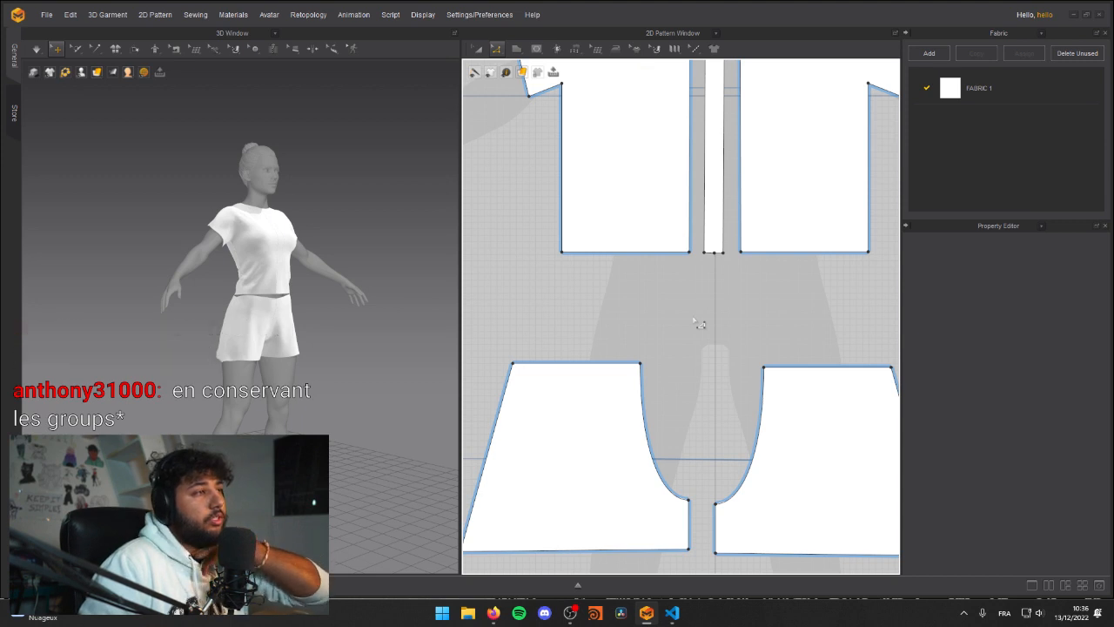
right_drag(310, 346, 253, 261)
scroll(360, 227, up, 5)
right_drag(361, 227, 280, 280)
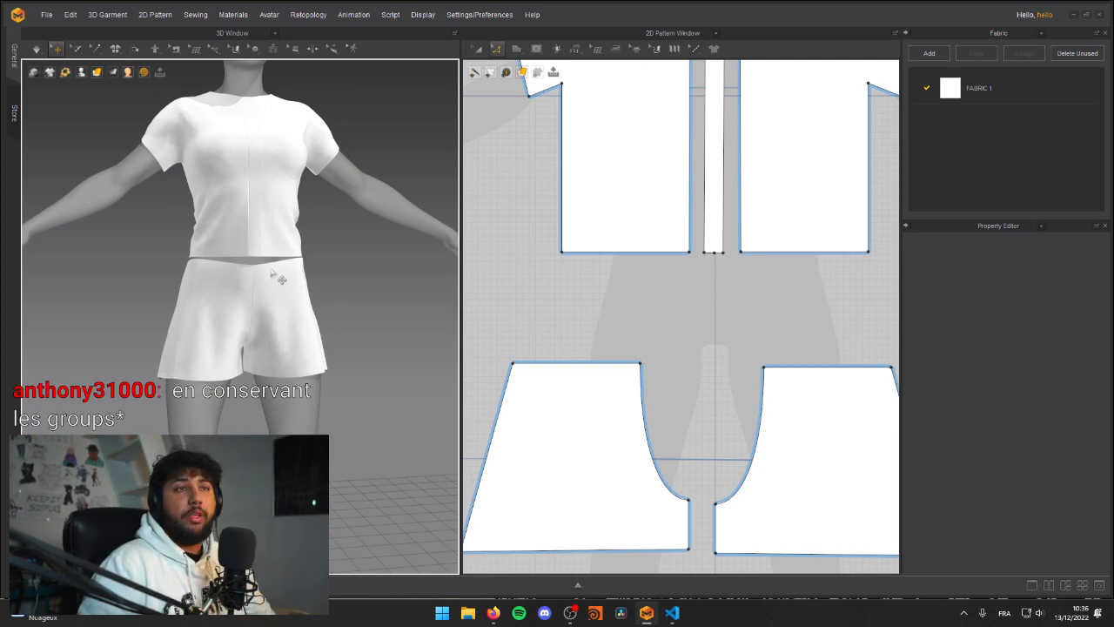
scroll(614, 326, down, 4)
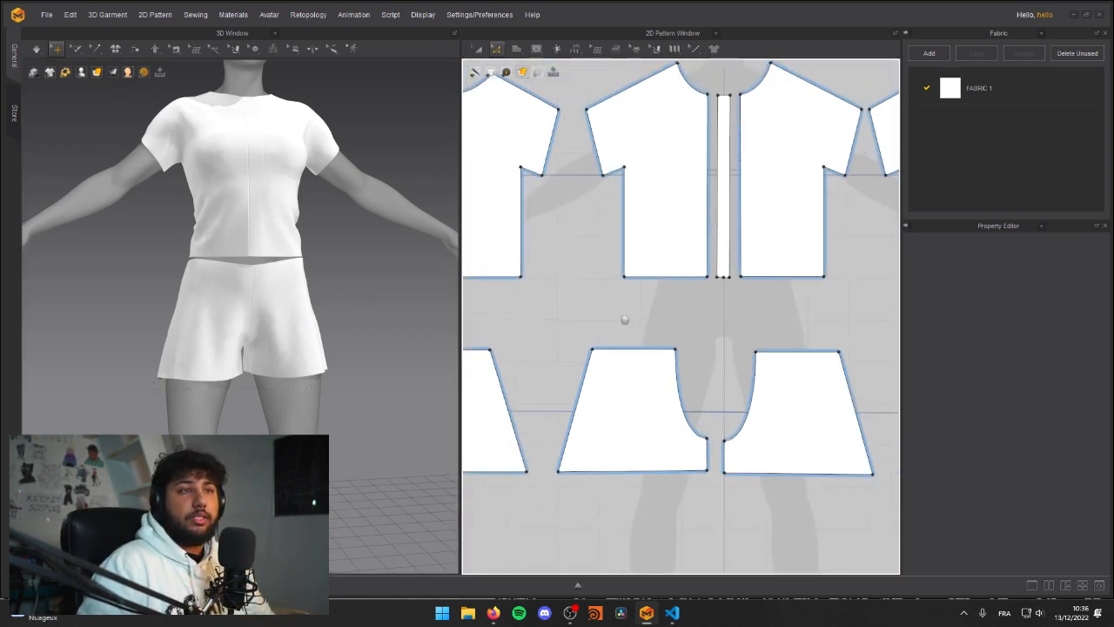
Step: Examine the simulated shirt and shorts from the front and sides, along with the layout of their patterns
middle_drag(625, 320, 632, 326)
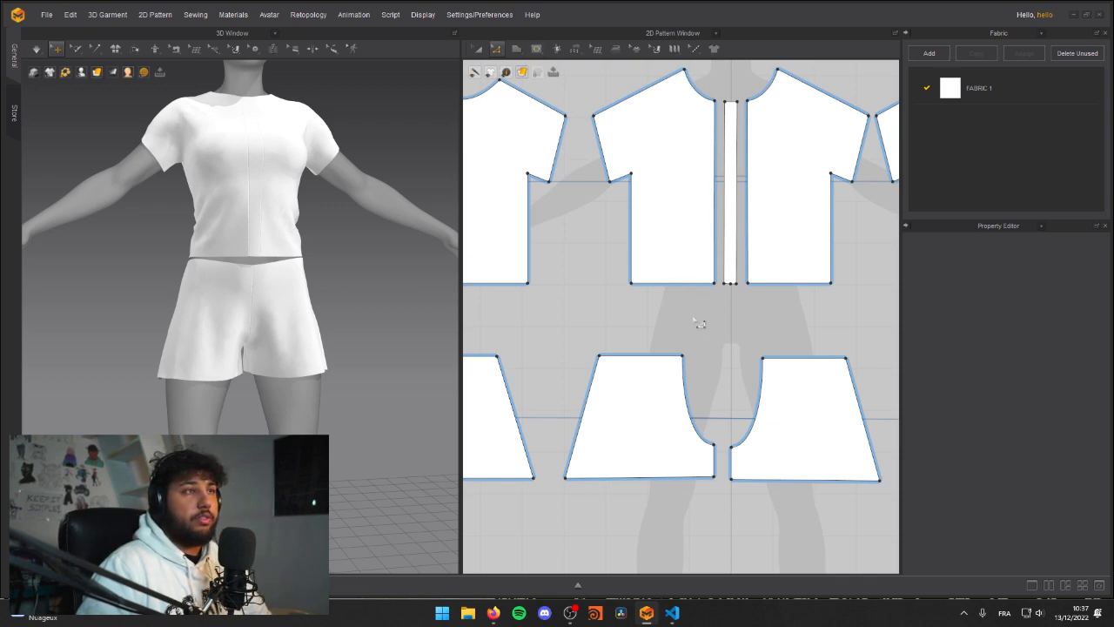
right_drag(270, 193, 193, 198)
scroll(194, 198, down, 1)
middle_drag(193, 199, 181, 268)
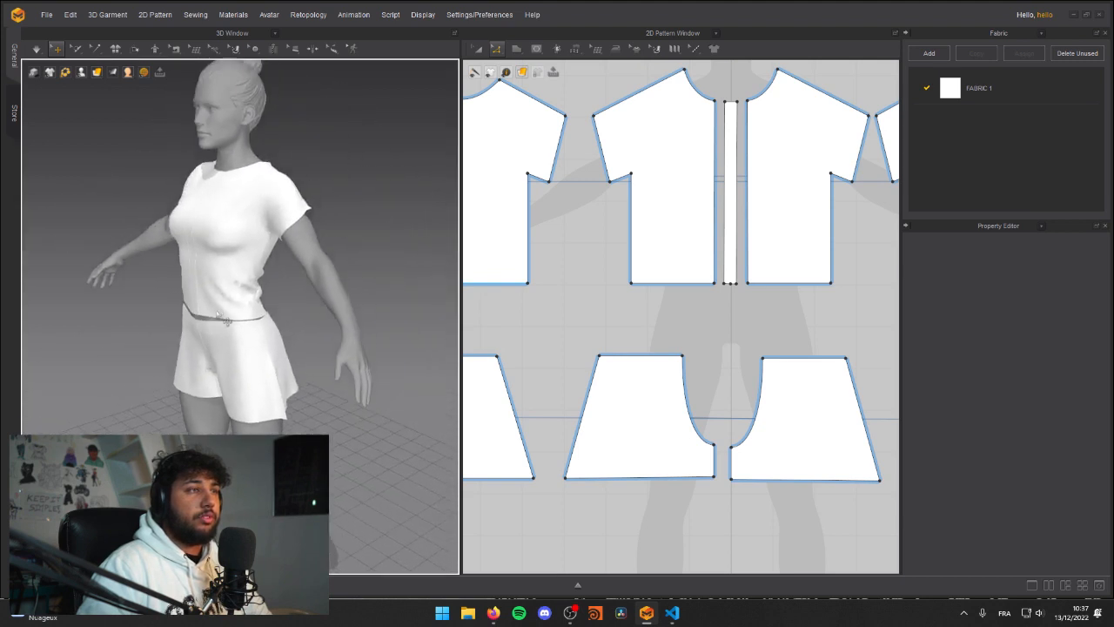
right_drag(182, 268, 282, 279)
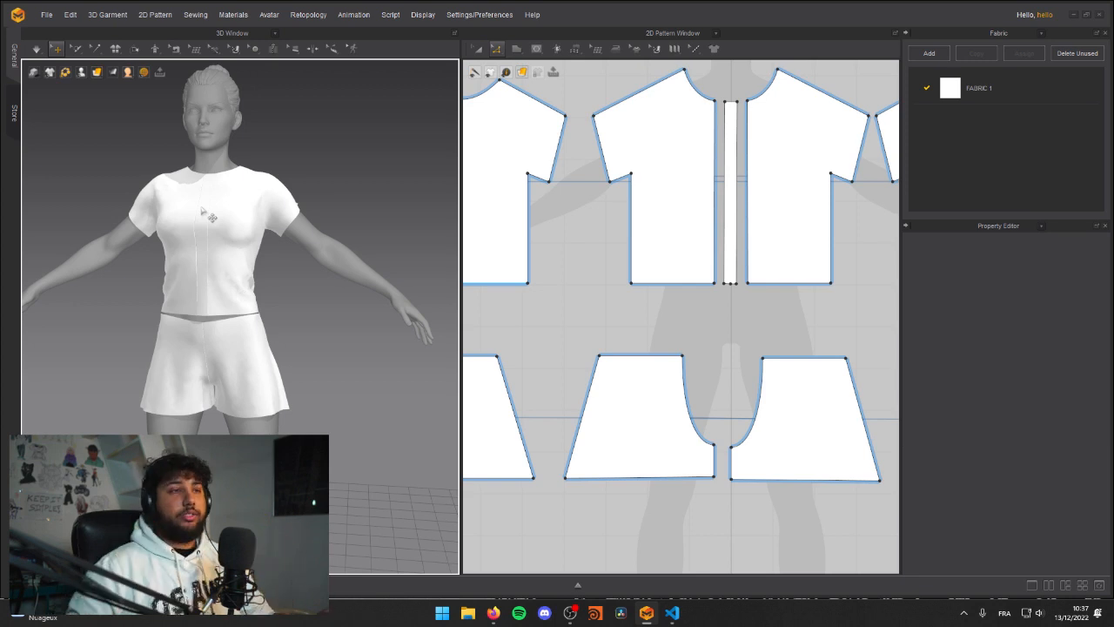
scroll(672, 198, down, 5)
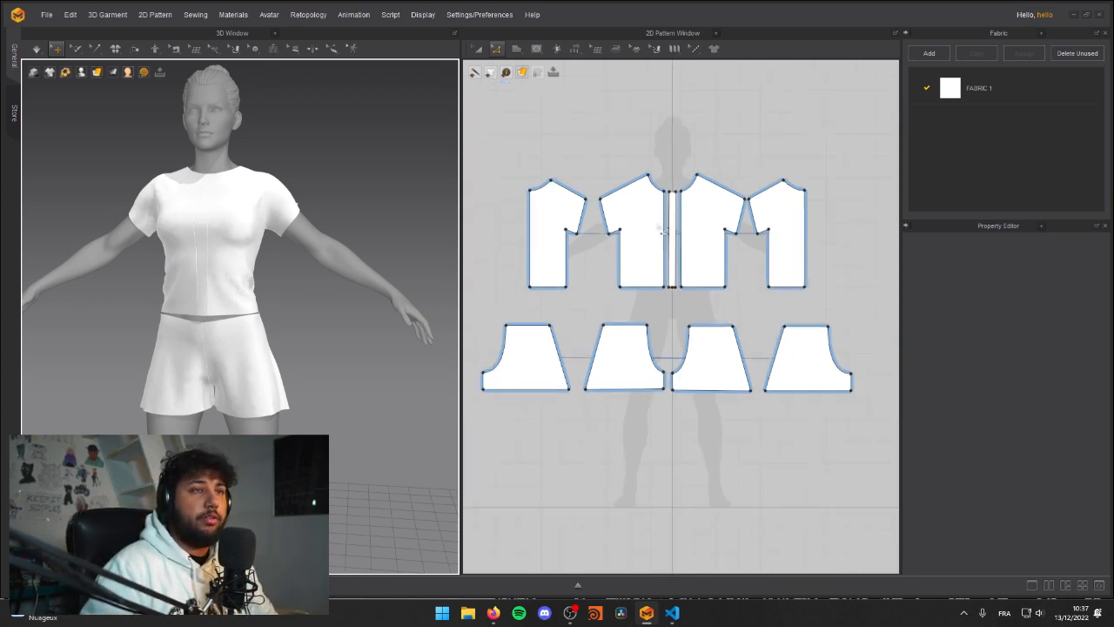
scroll(687, 308, up, 4)
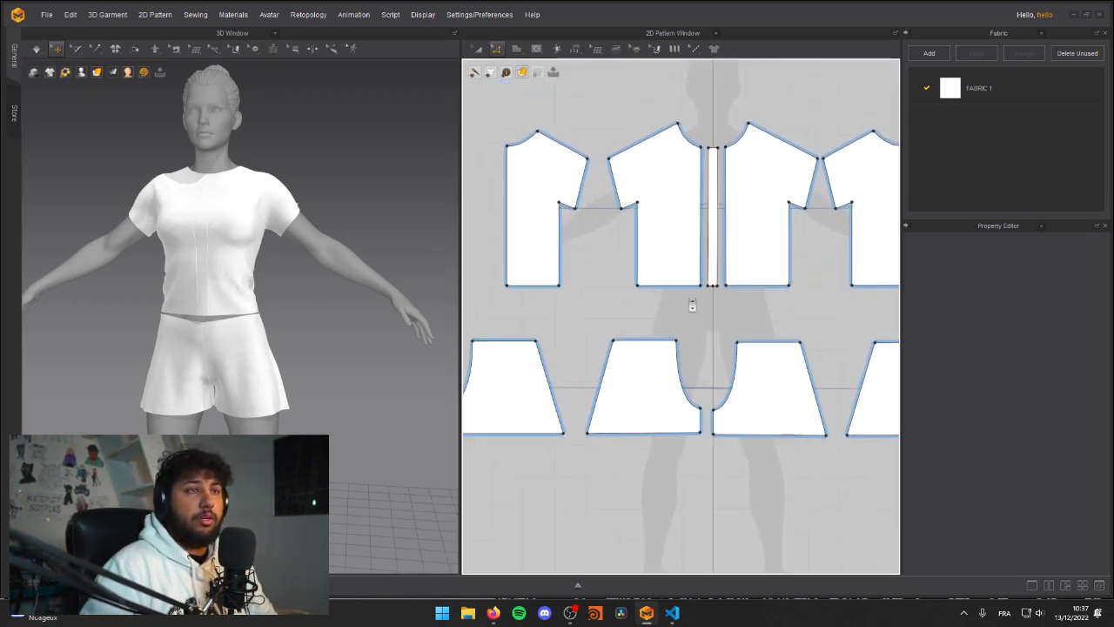
scroll(673, 306, down, 3)
middle_drag(706, 319, 678, 323)
right_drag(199, 301, 247, 249)
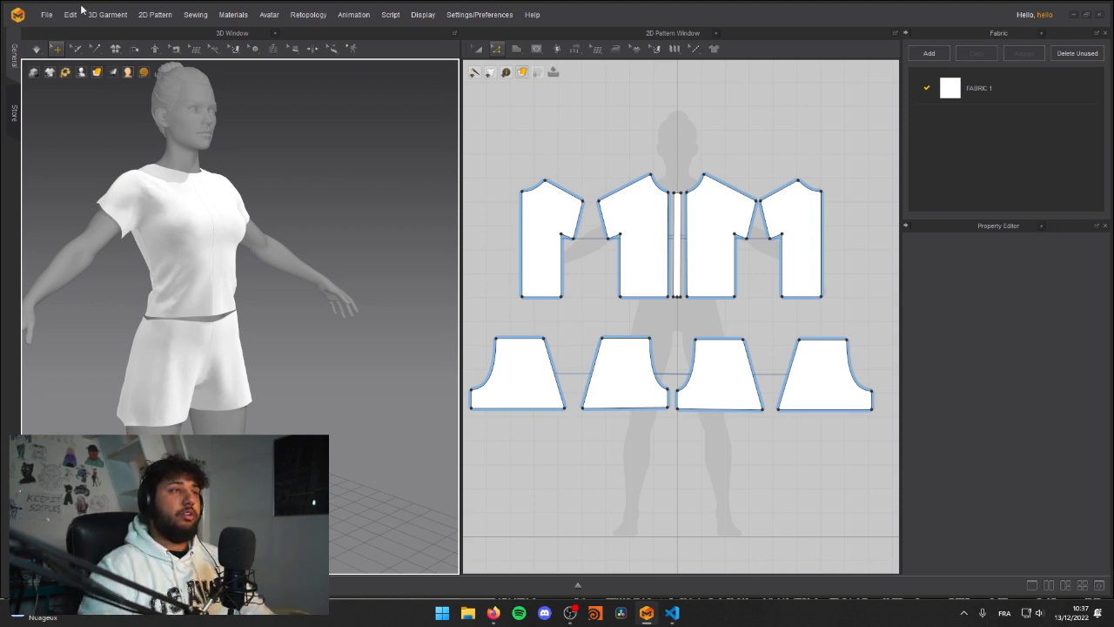
Step: Examine the gap between the shirt hem and the shorts' waist from the front and at an angle
key(2)
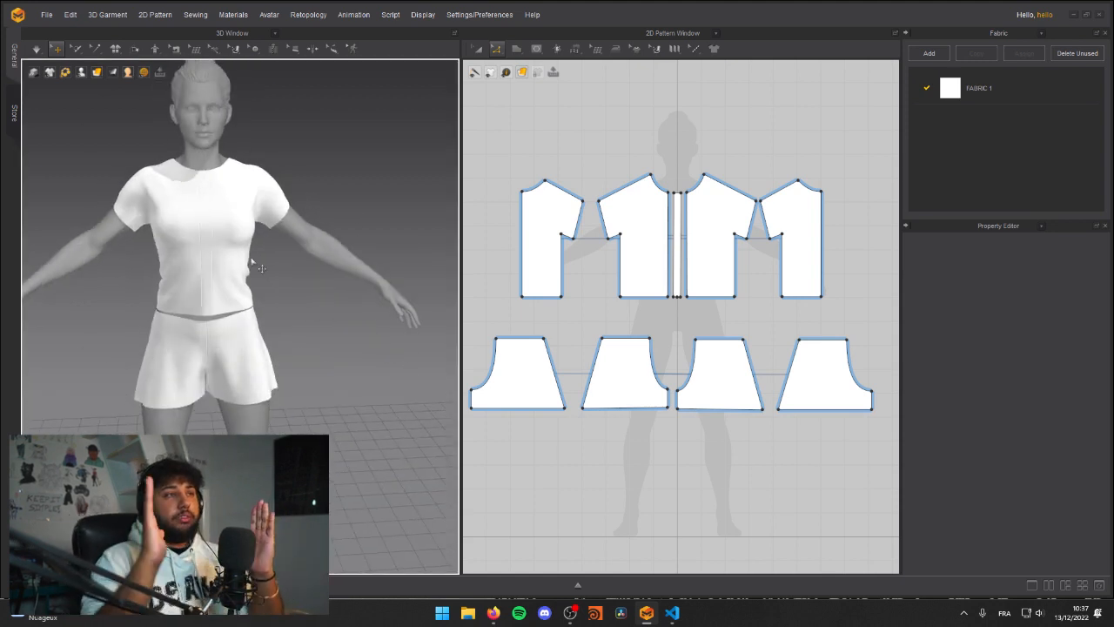
right_drag(298, 182, 173, 301)
scroll(179, 288, up, 5)
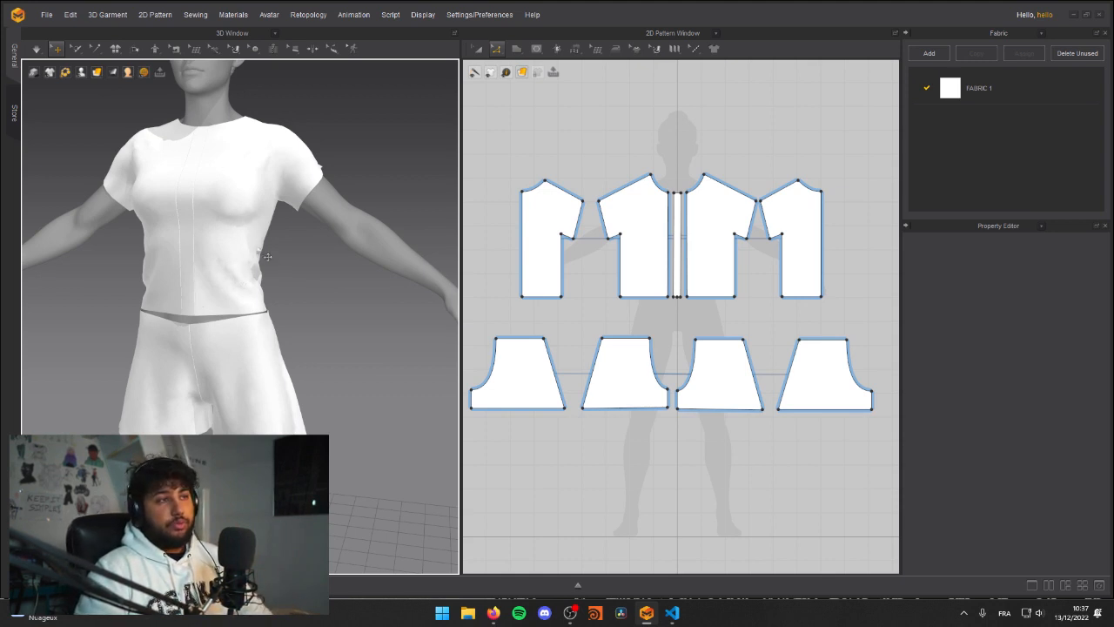
scroll(267, 256, down, 4)
right_drag(227, 238, 239, 250)
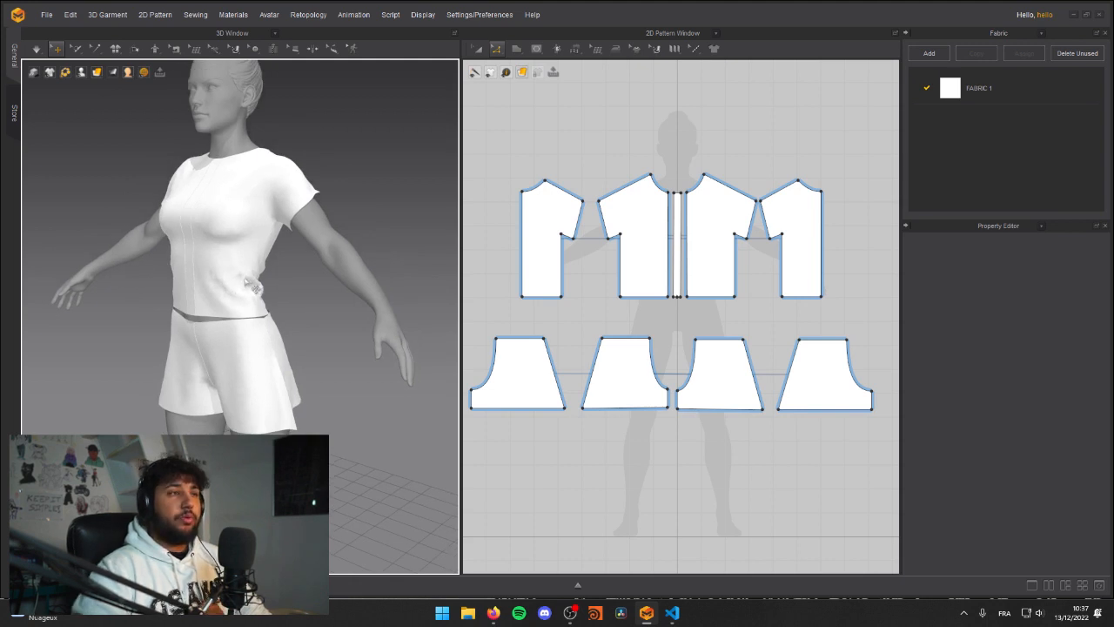
right_drag(251, 285, 206, 224)
click(252, 201)
click(398, 196)
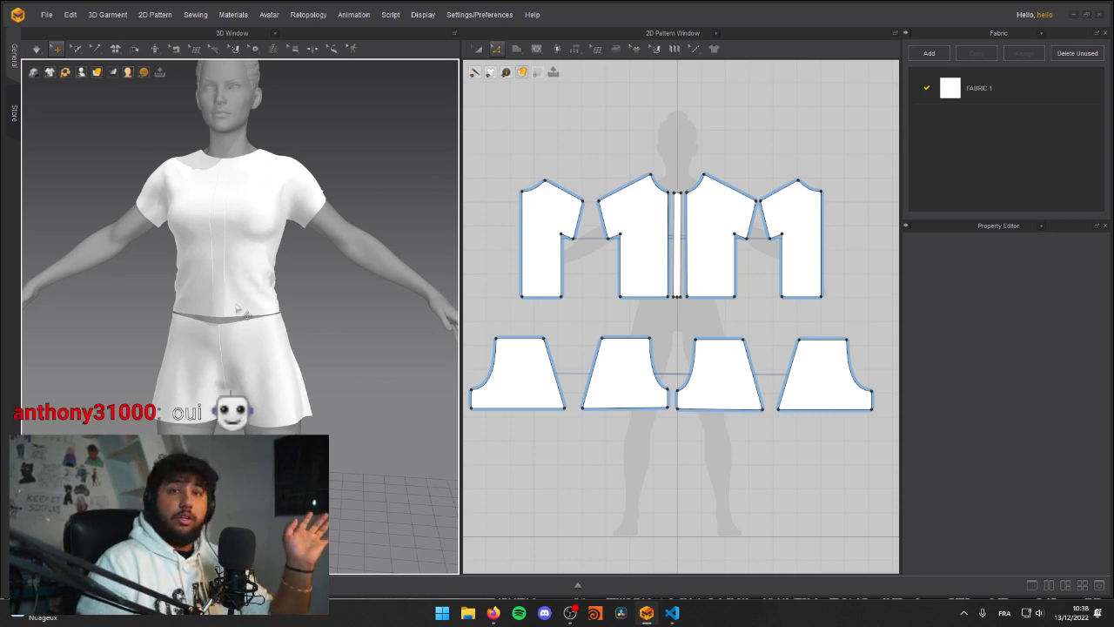
scroll(233, 337, up, 5)
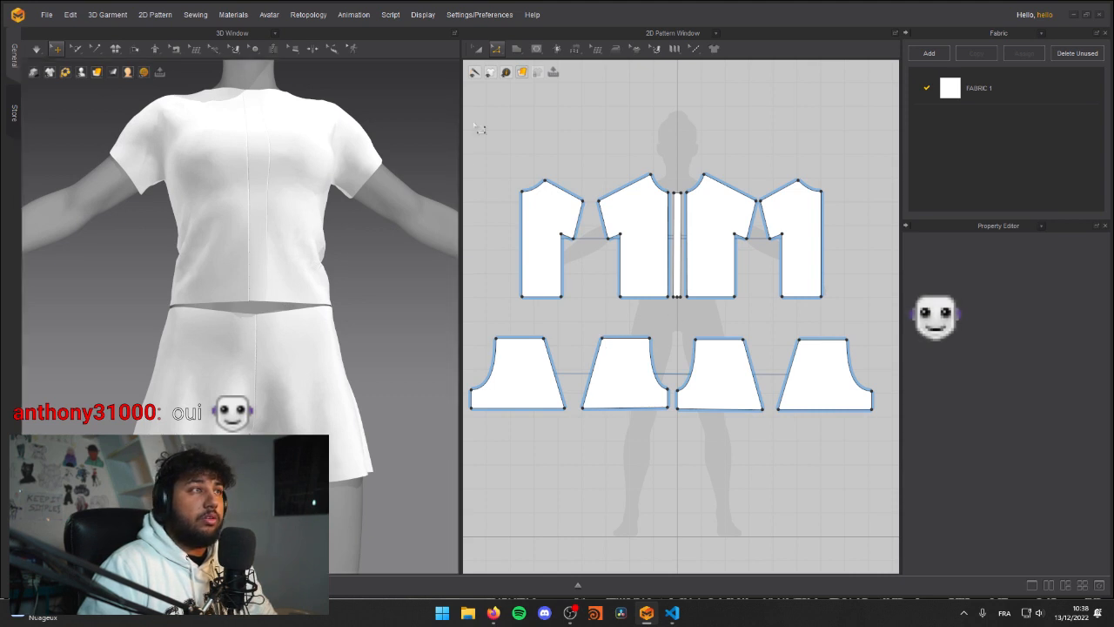
Step: Start an M:N Free Sewing with half of the centre strip's lower edge and the front and back panel hems as the first group
click(573, 51)
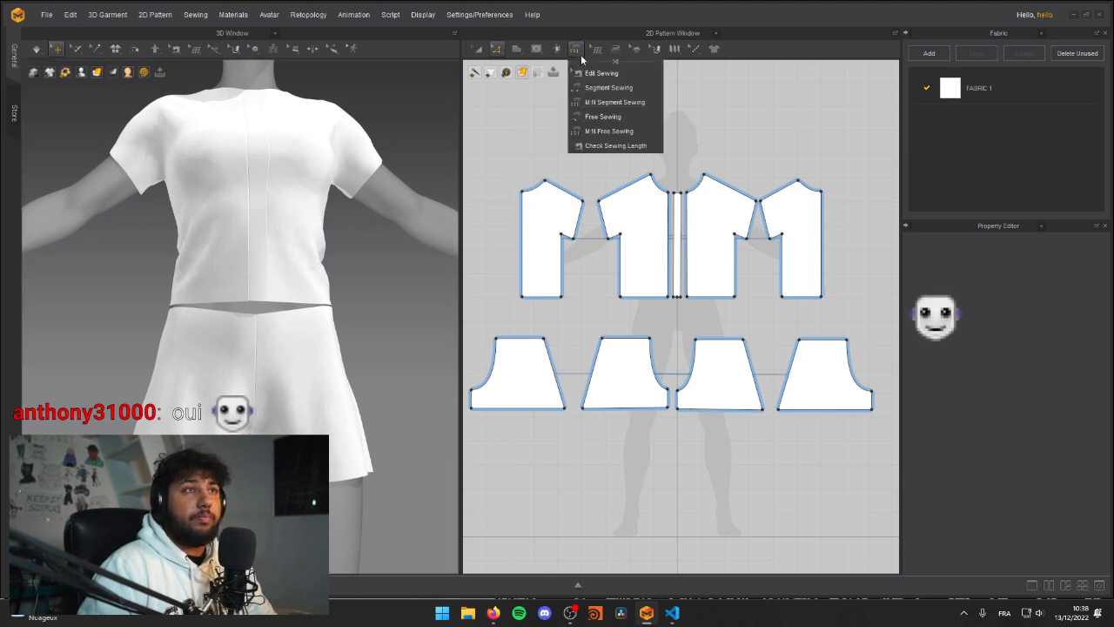
click(620, 132)
scroll(613, 317, up, 3)
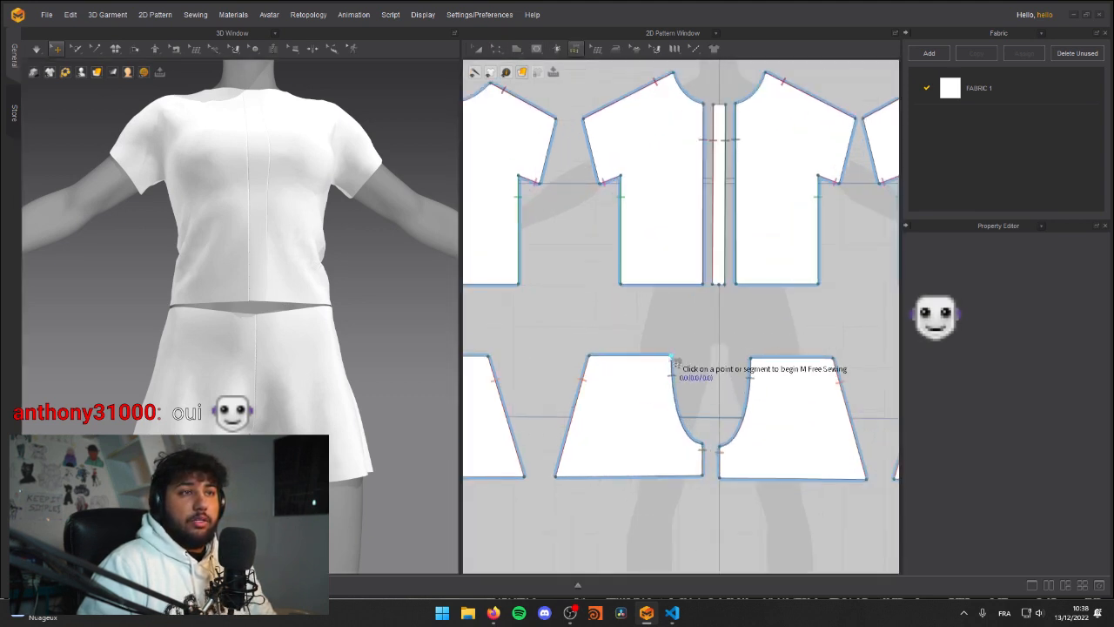
click(718, 284)
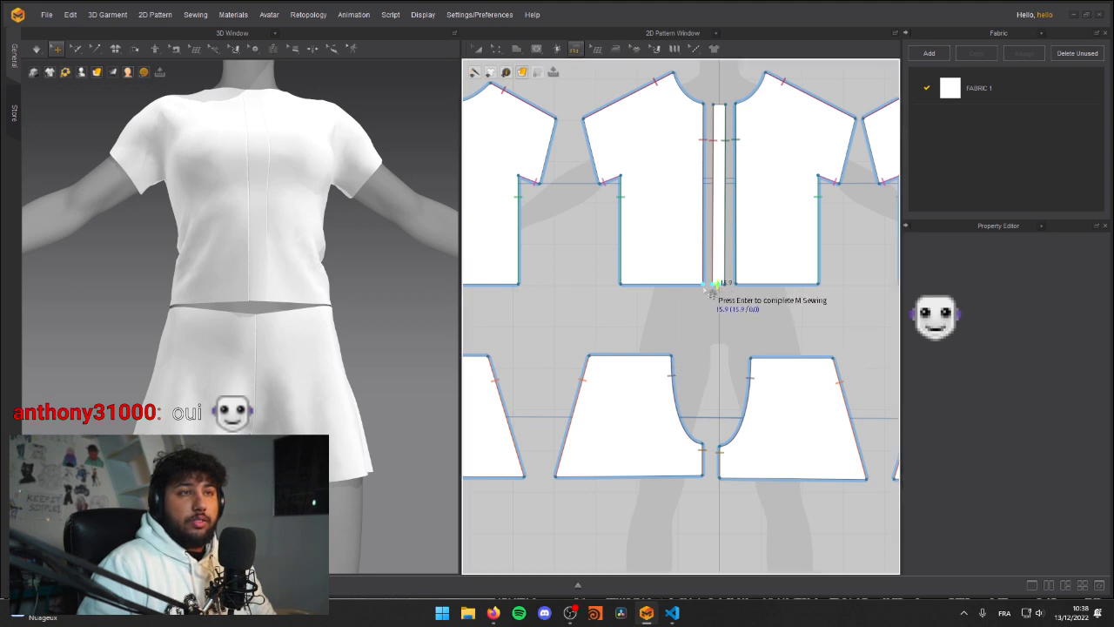
click(703, 286)
click(621, 285)
middle_drag(547, 303, 683, 318)
click(594, 305)
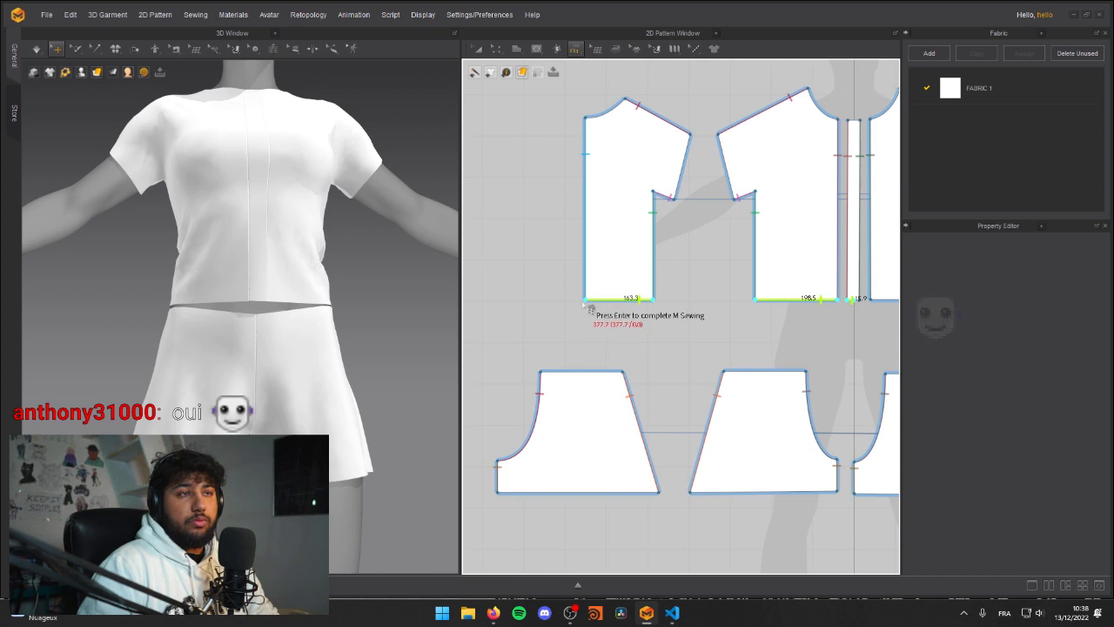
key(Return)
Step: Complete the M:N sewing with the waist edges of the matching front and back shorts panels as the second group
scroll(622, 352, down, 3)
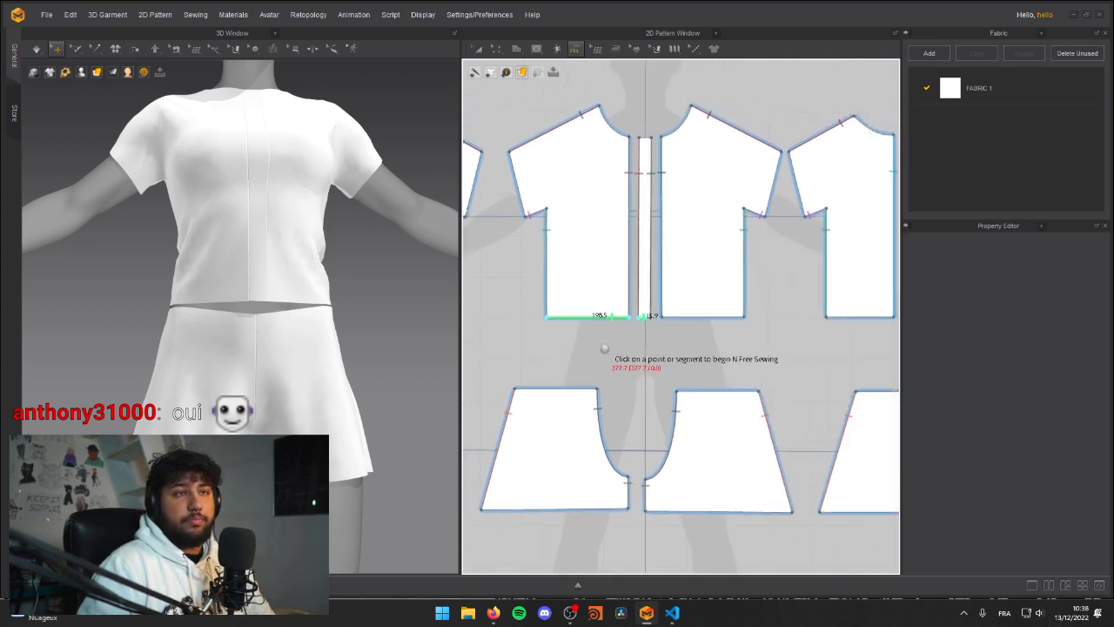
middle_drag(649, 357, 756, 296)
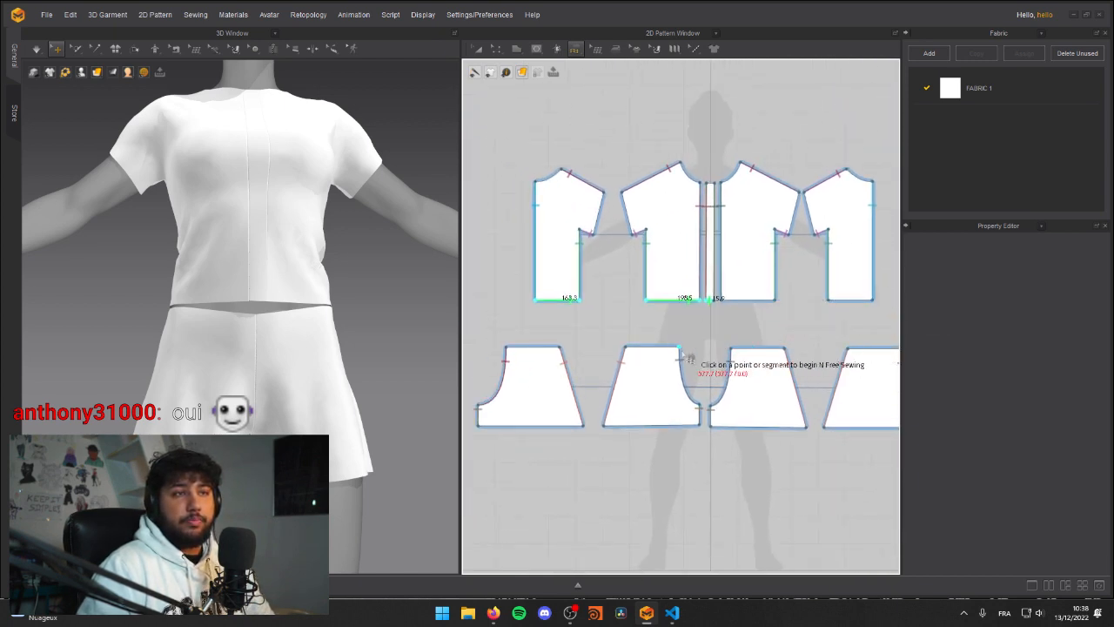
click(649, 347)
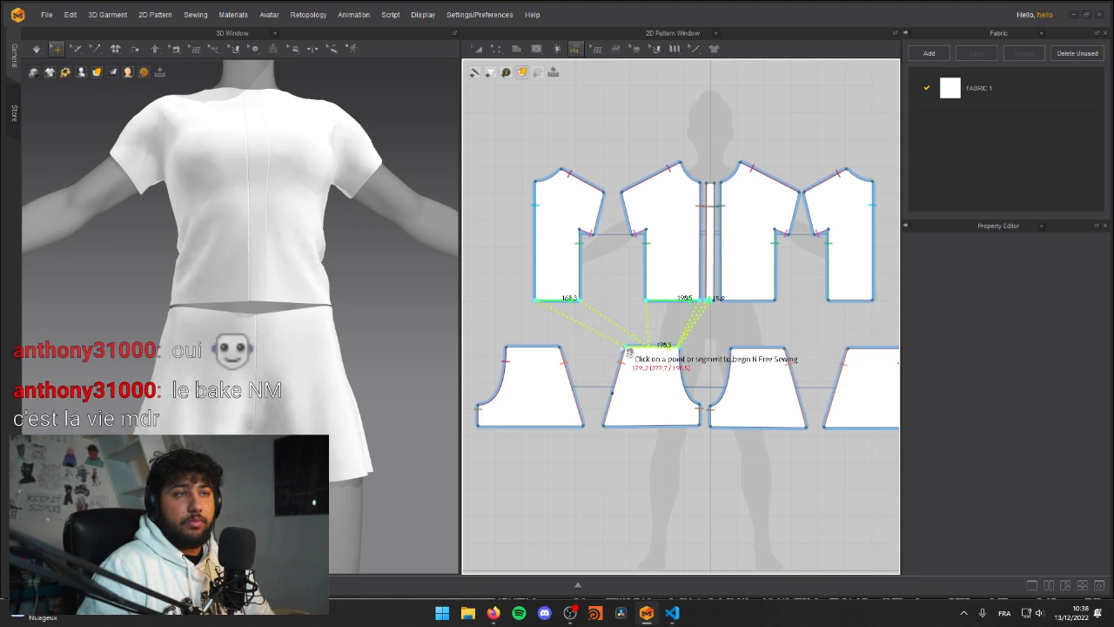
click(514, 348)
key(Return)
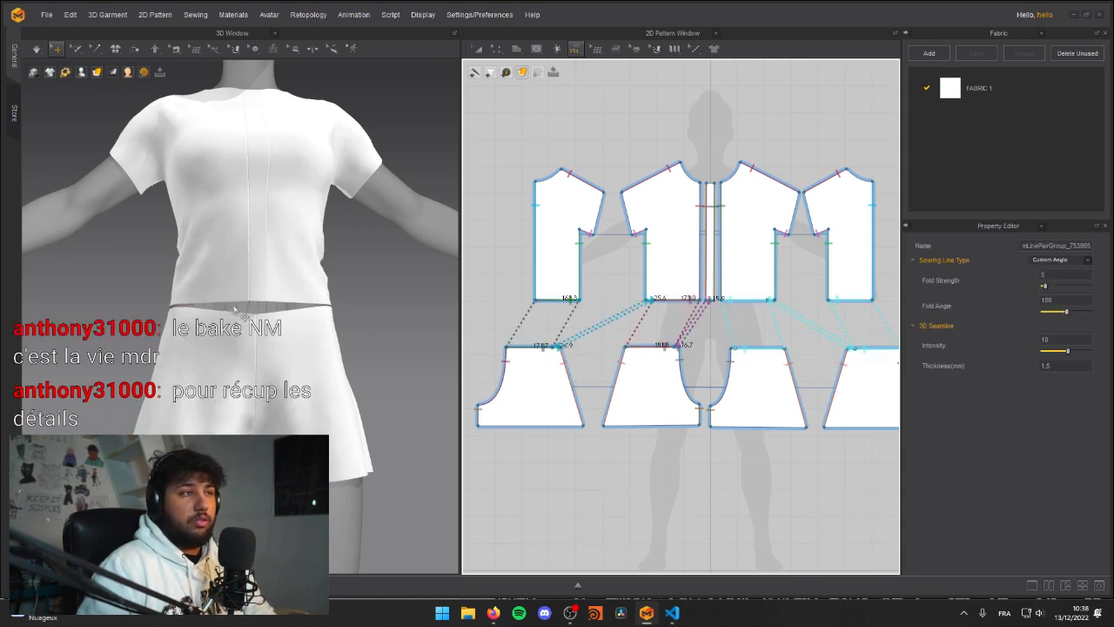
Step: Simulate the garment so the shirt and shorts join at the waist, and examine the result from several angles
right_drag(290, 328, 137, 347)
key(space)
key(space)
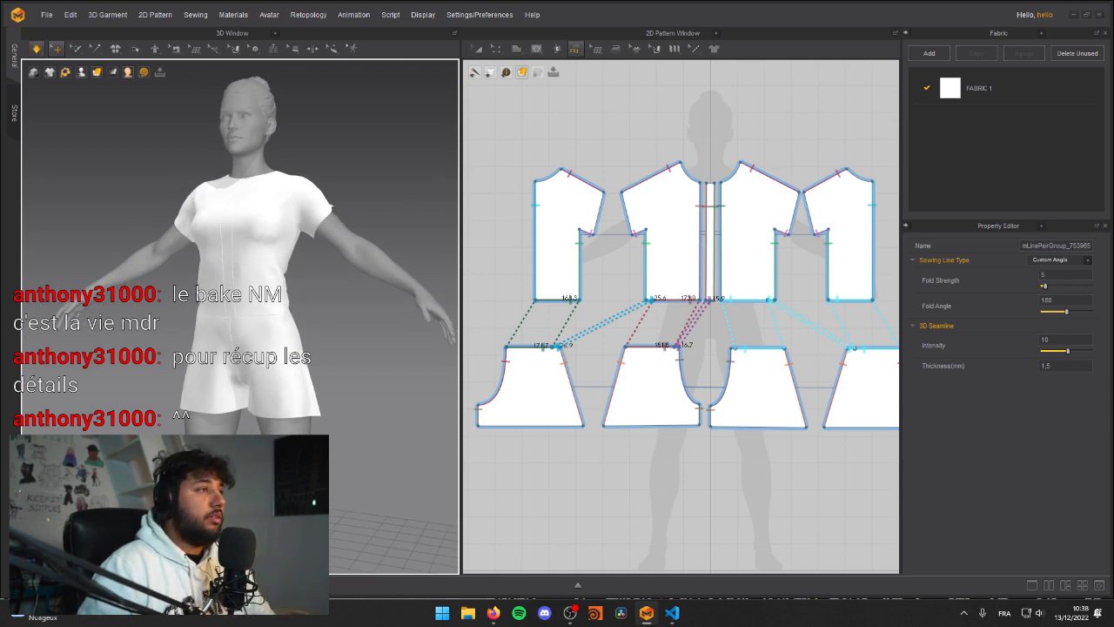
key(space)
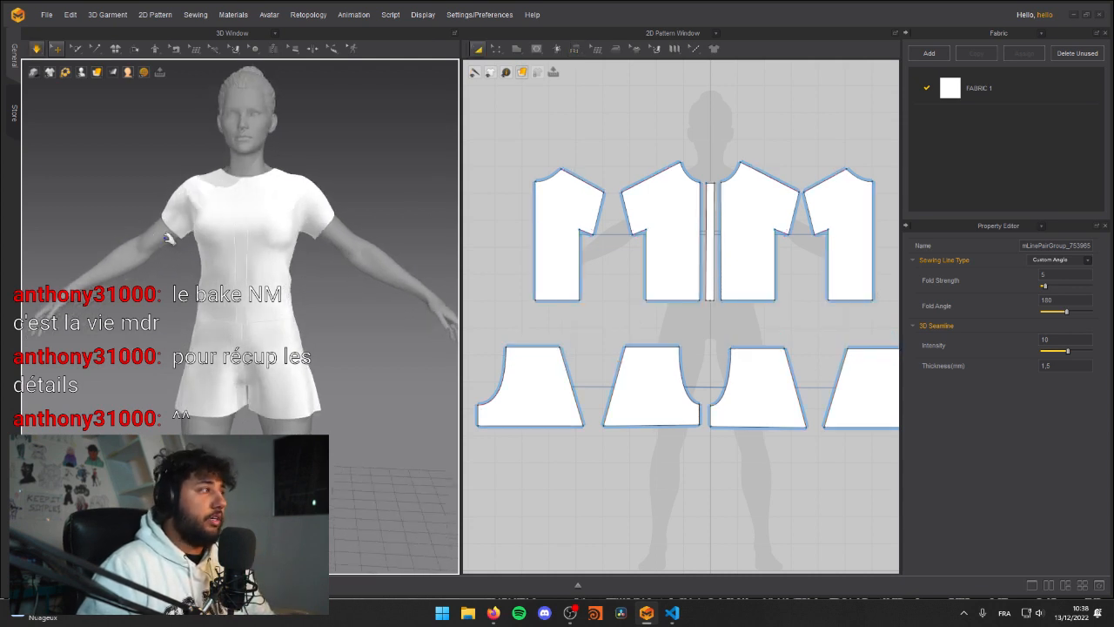
scroll(148, 235, up, 3)
key(space)
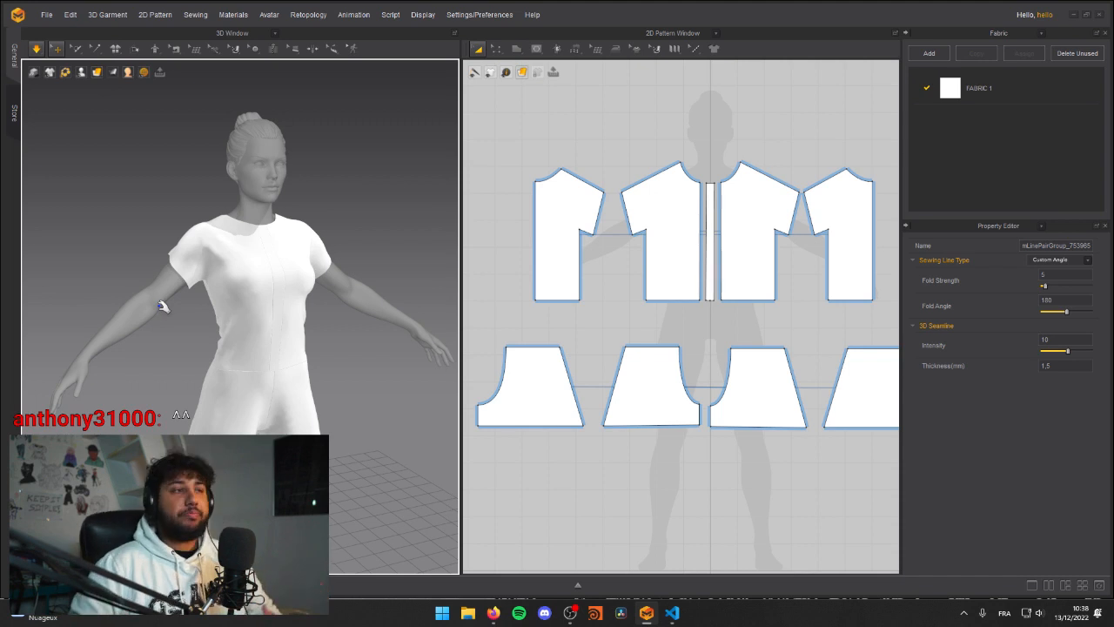
middle_drag(278, 352, 261, 333)
right_drag(261, 332, 134, 326)
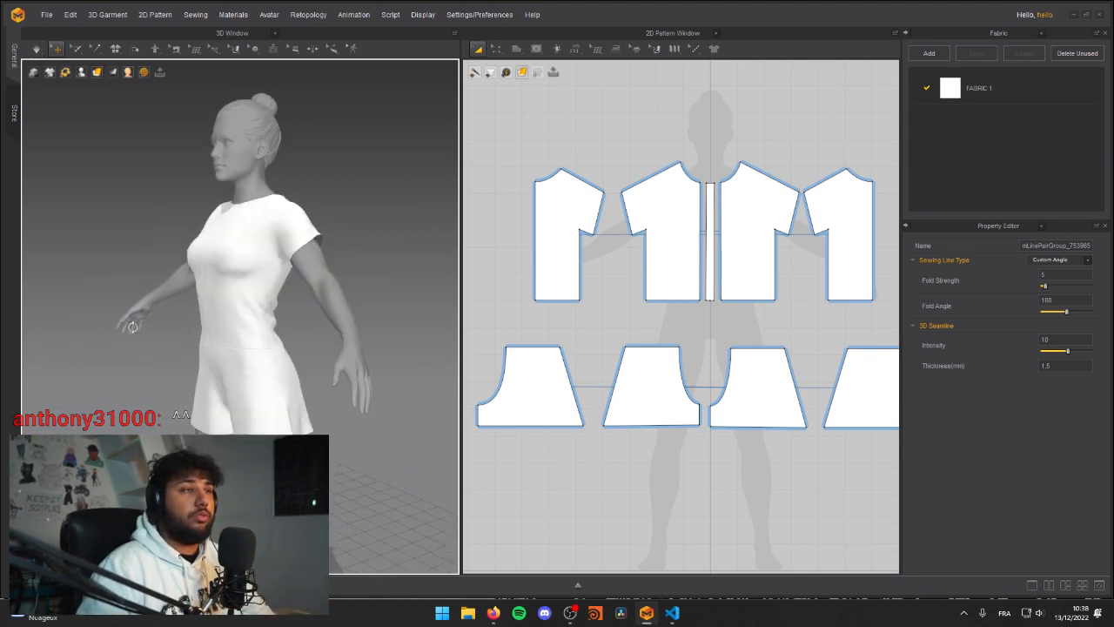
Step: Try to lower the hem edges of the shirt's front panel, centre strip and back panel
key(z)
click(691, 308)
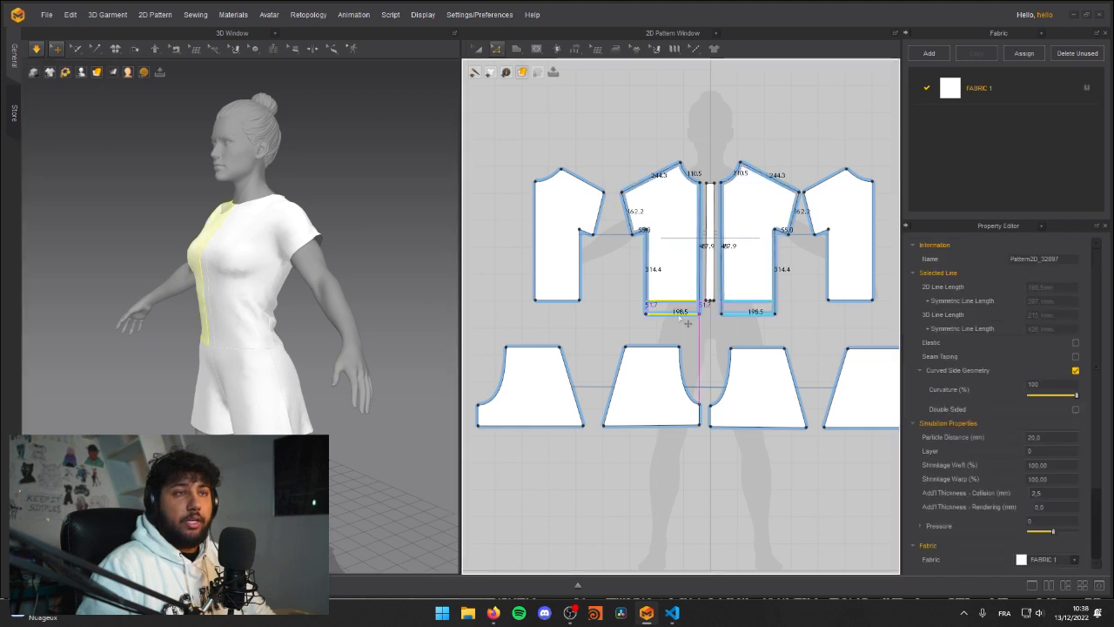
scroll(709, 320, up, 2)
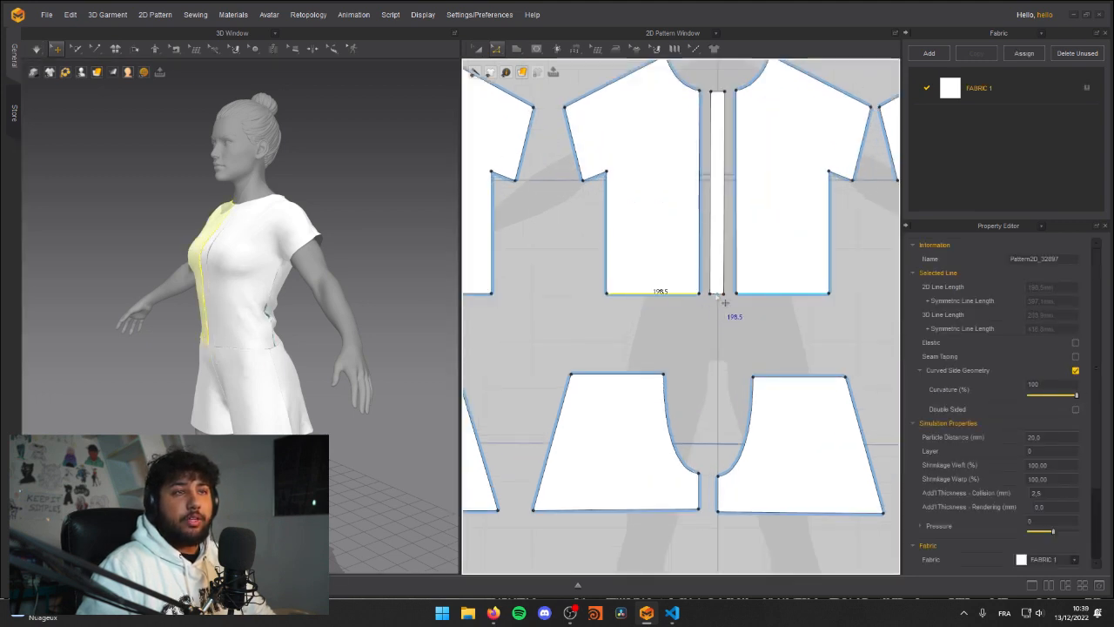
scroll(719, 302, up, 3)
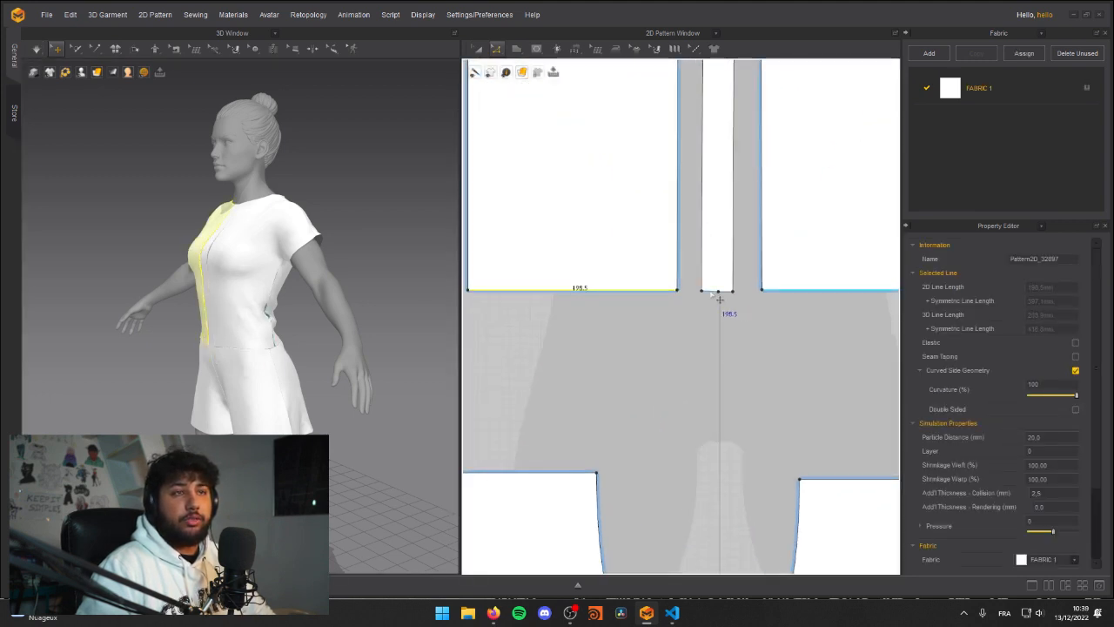
shift+click(722, 300)
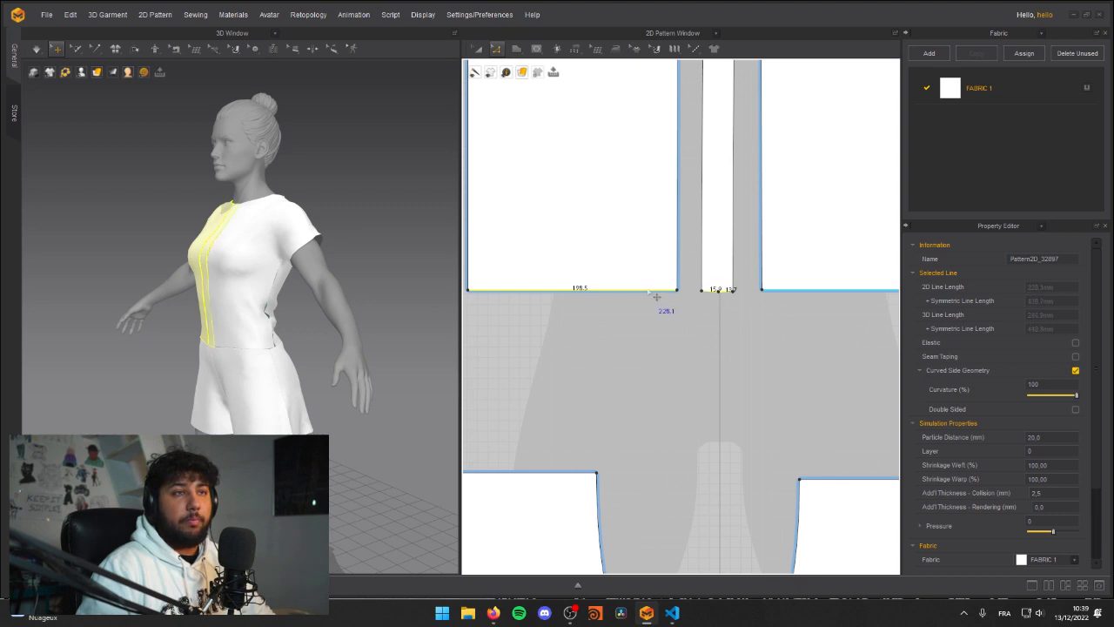
scroll(557, 329, down, 4)
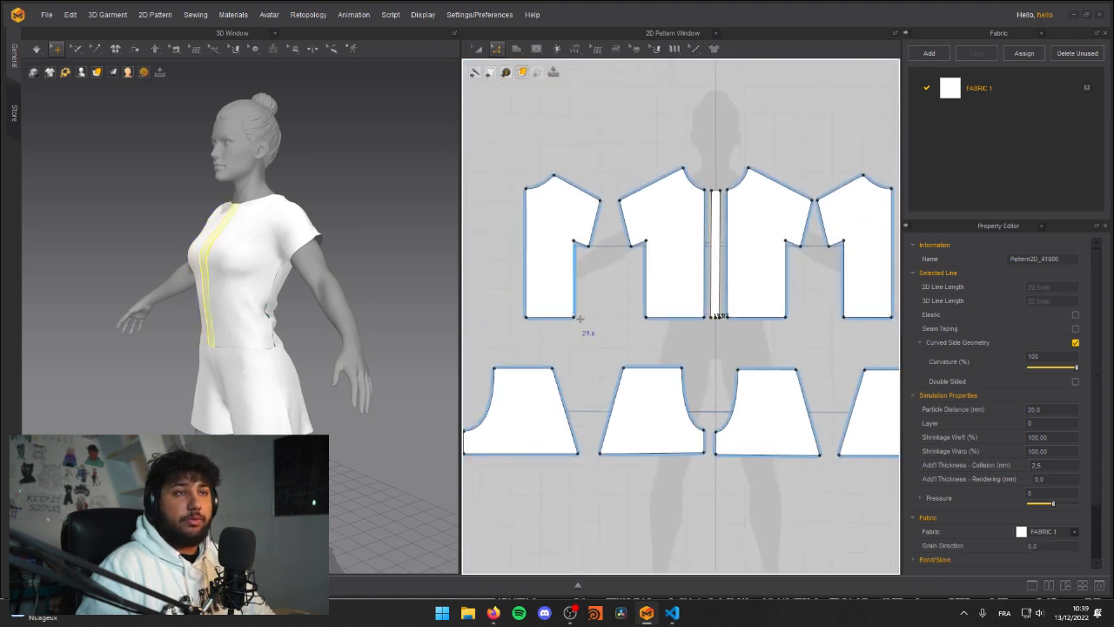
drag(564, 318, 567, 334)
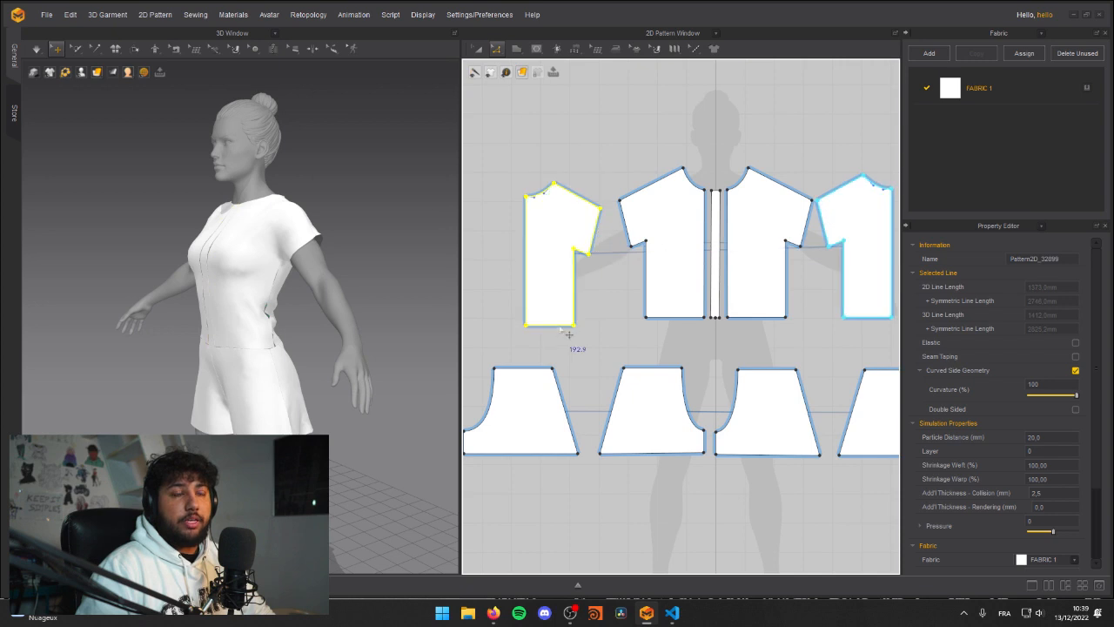
Step: Lower the hem edges of the shirt's front panel, centre strip and back panel together to lengthen the shirt
click(674, 317)
scroll(722, 343, up, 2)
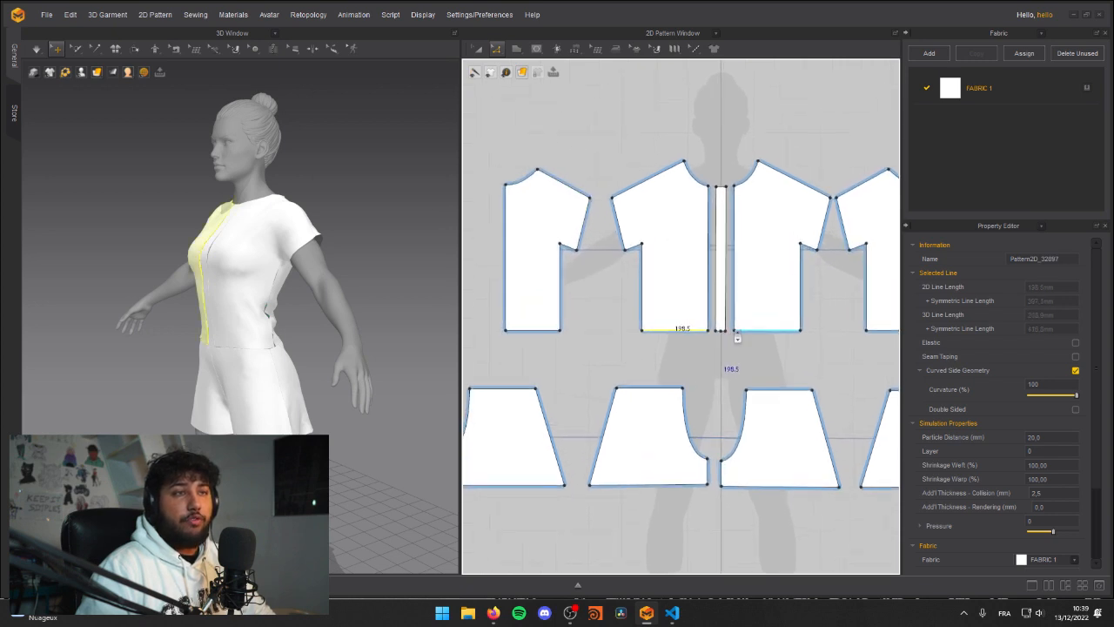
scroll(733, 340, up, 2)
shift+click(781, 353)
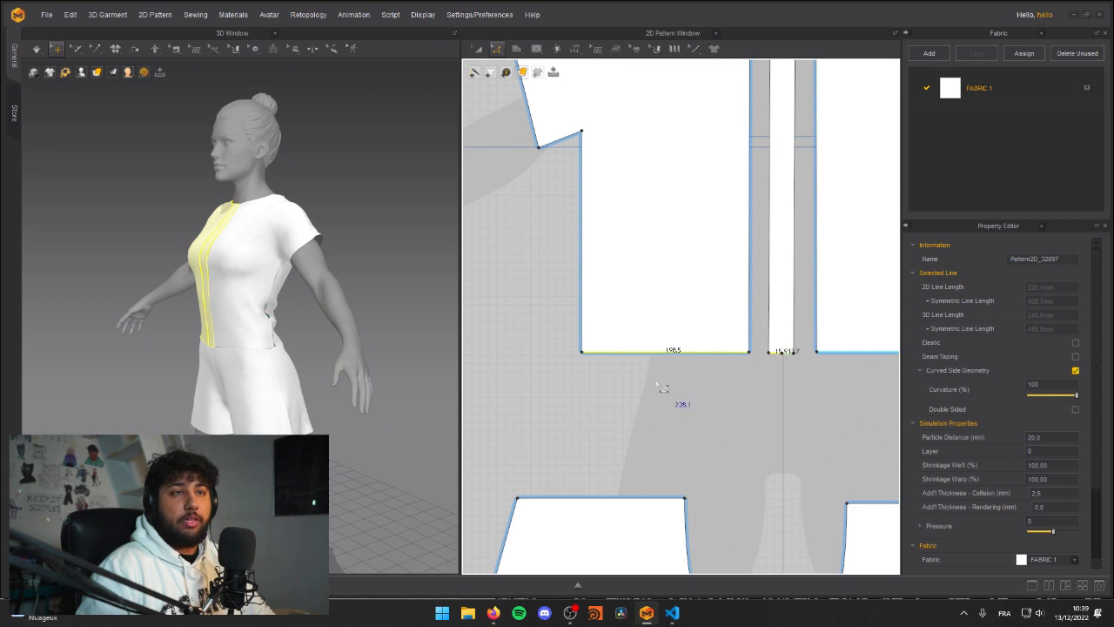
scroll(673, 389, down, 3)
shift+click(606, 365)
drag(603, 372, 605, 376)
middle_drag(777, 429, 736, 390)
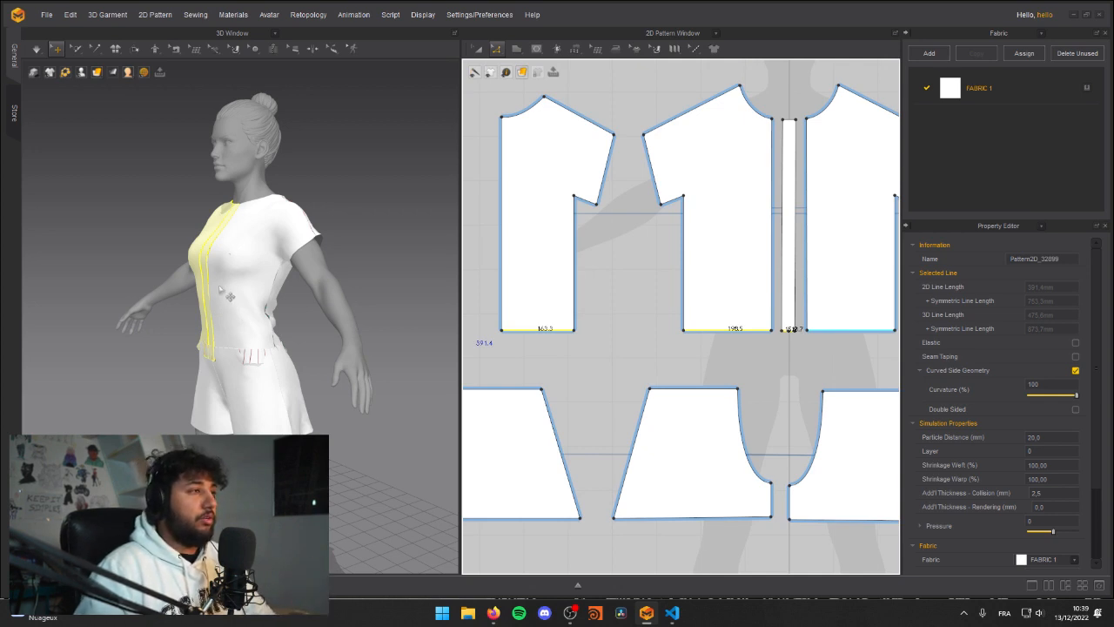
Step: Pull the shirt fabric around the waist in the simulation so the extra length folds over the shorts
click(227, 332)
right_drag(261, 371, 240, 346)
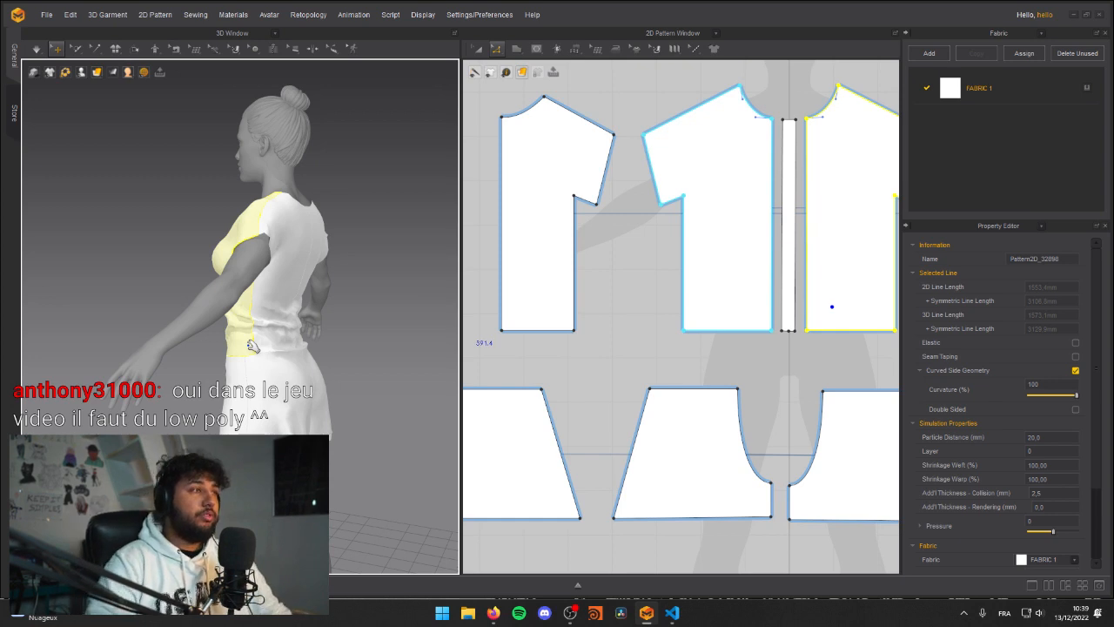
right_drag(289, 342, 244, 348)
click(291, 326)
drag(291, 325, 289, 345)
key(space)
right_drag(289, 346, 344, 348)
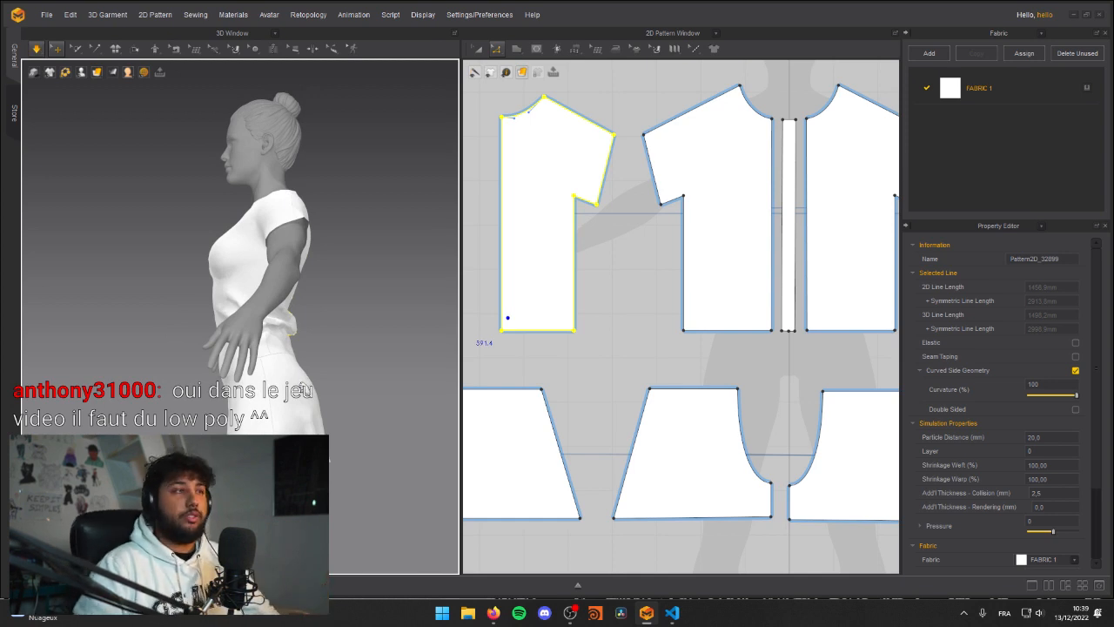
Step: Simulate the lengthened garment again and examine its waist from the front at full-figure distance
scroll(219, 248, down, 4)
right_drag(156, 328, 284, 342)
scroll(252, 352, up, 8)
key(space)
scroll(274, 358, down, 3)
key(space)
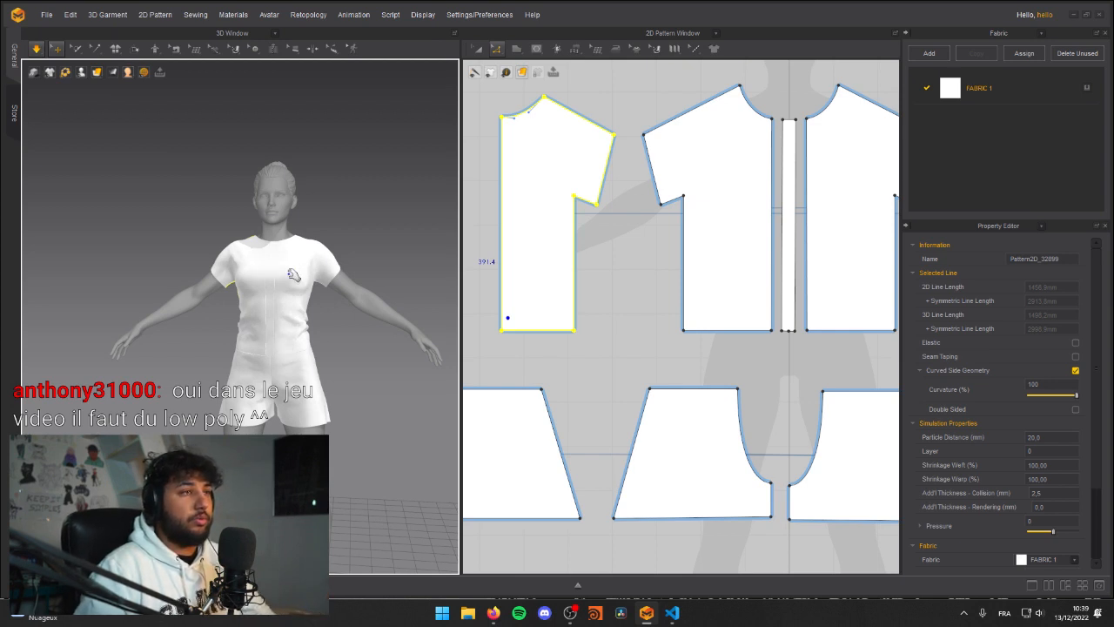
Step: Shorten the shirt's sleeves by moving the sleeve hem edges of the front and back panels inward
key(space)
middle_drag(342, 373, 320, 386)
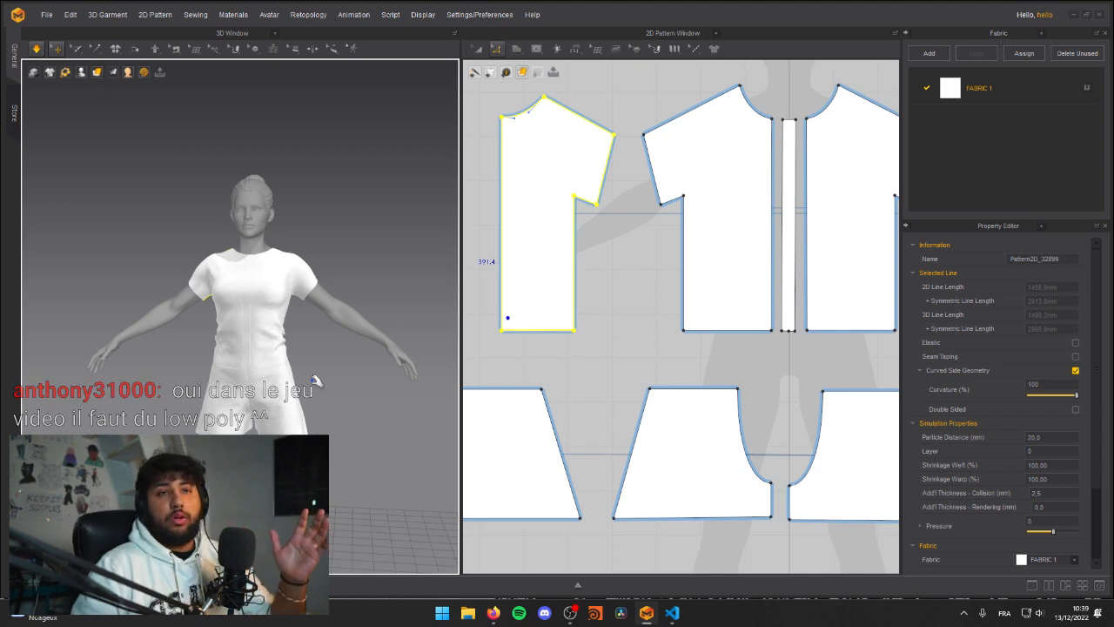
right_drag(289, 287, 209, 318)
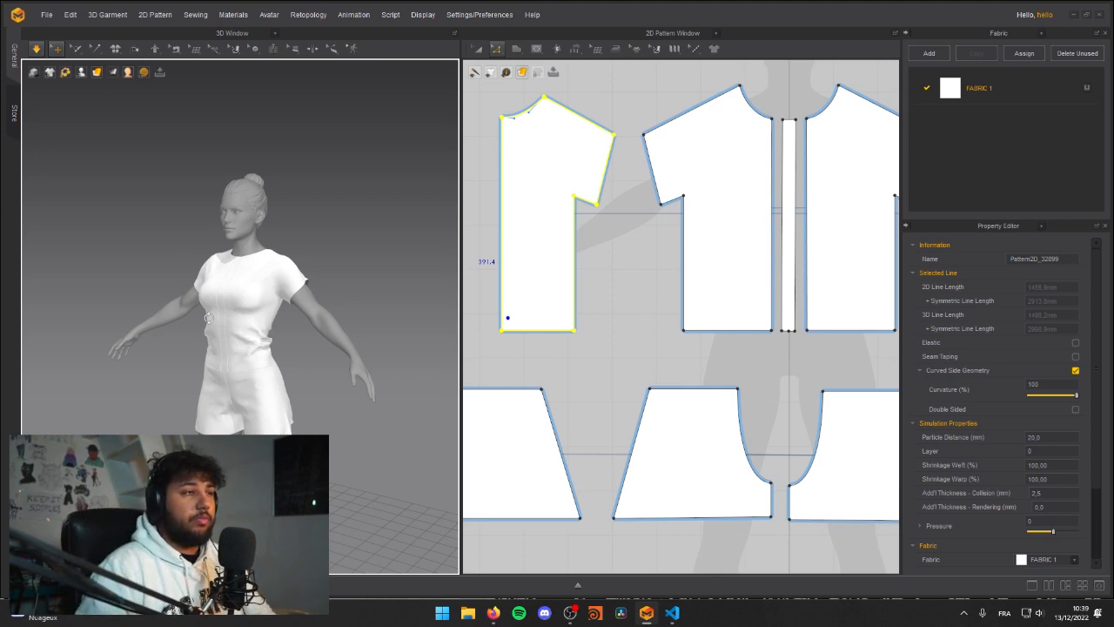
scroll(235, 318, up, 5)
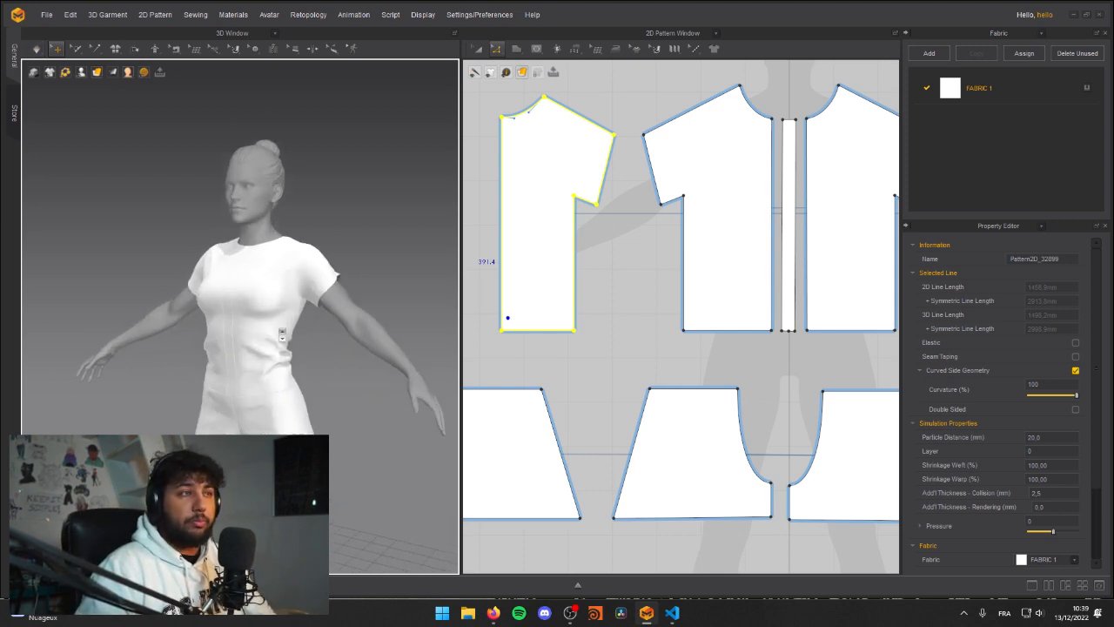
right_drag(257, 319, 298, 318)
middle_drag(610, 179, 618, 199)
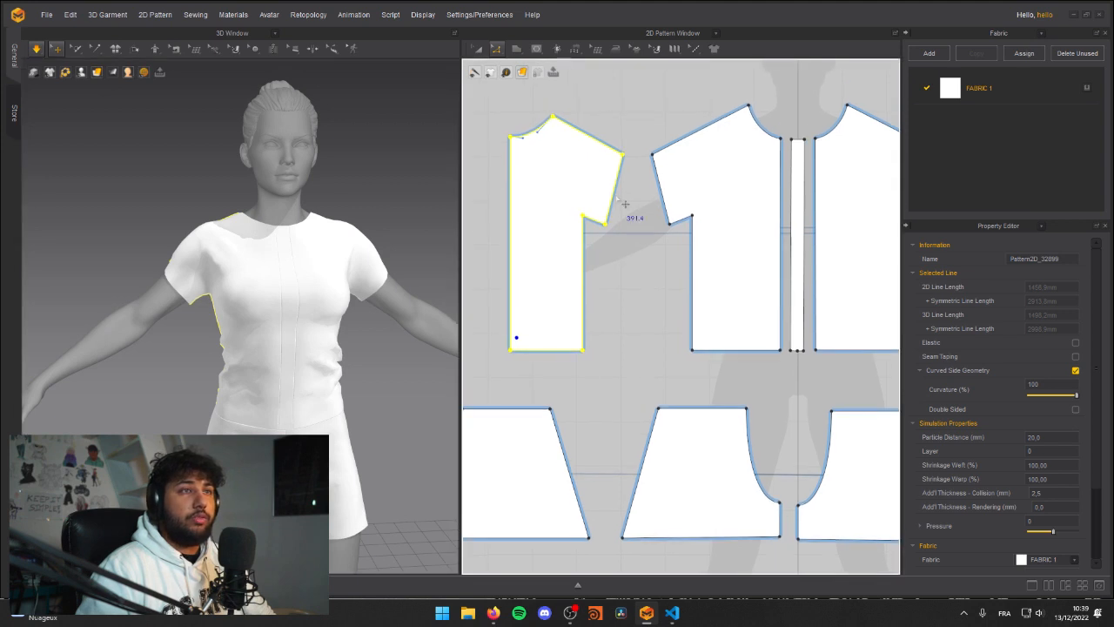
click(629, 257)
drag(615, 197, 675, 195)
click(620, 244)
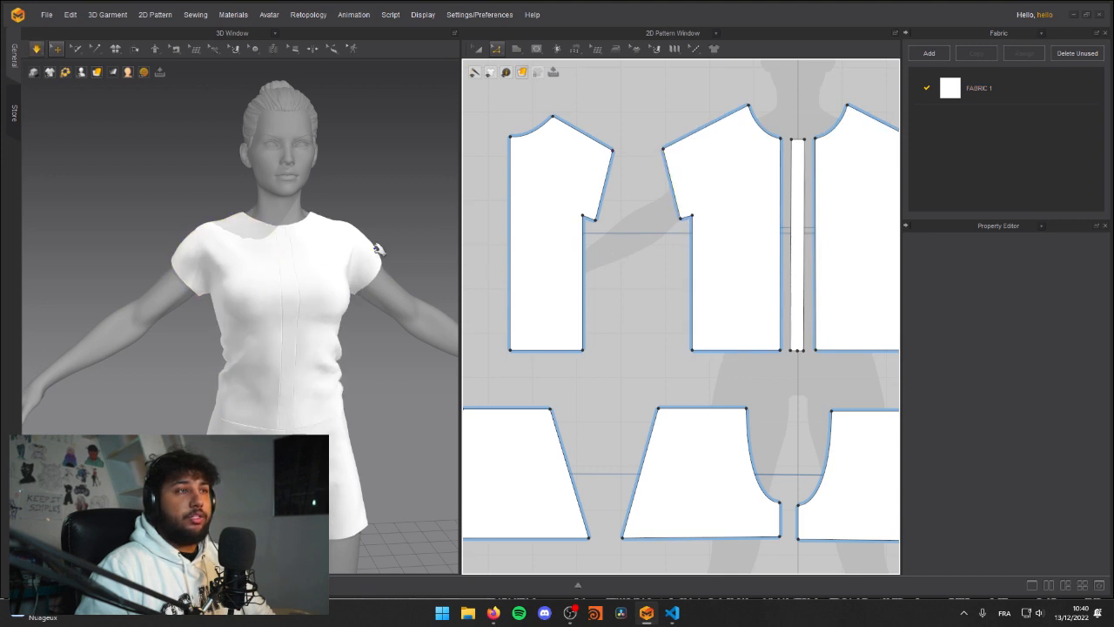
Step: Simulate the garment with the shortened sleeves and examine its drape from the front
click(159, 249)
key(space)
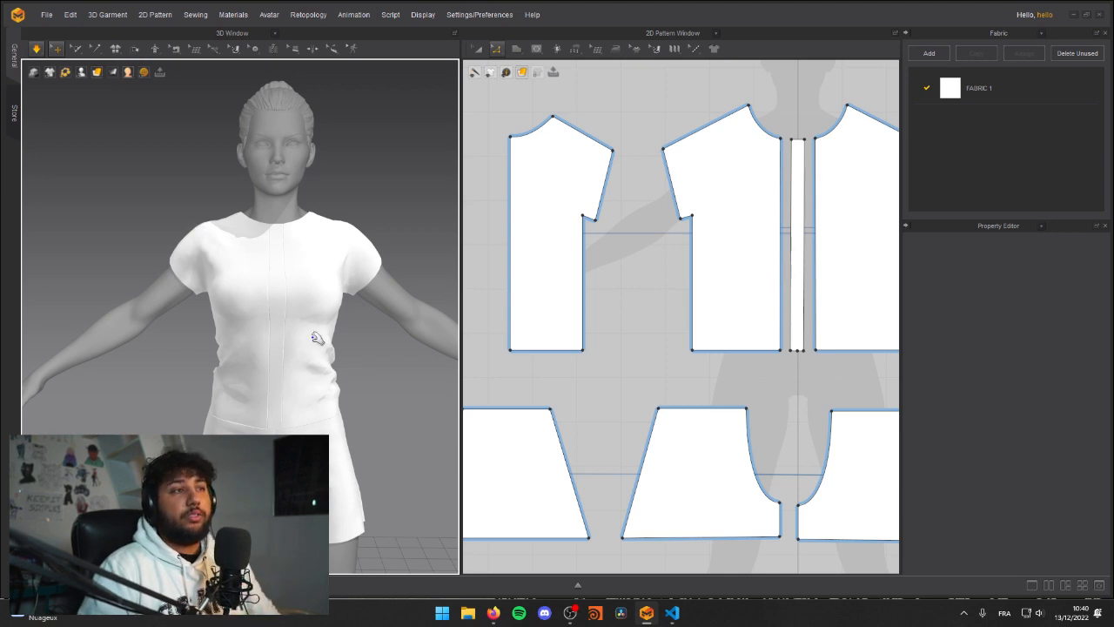
key(space)
middle_drag(383, 383, 318, 326)
scroll(318, 325, down, 3)
right_drag(318, 326, 278, 318)
key(space)
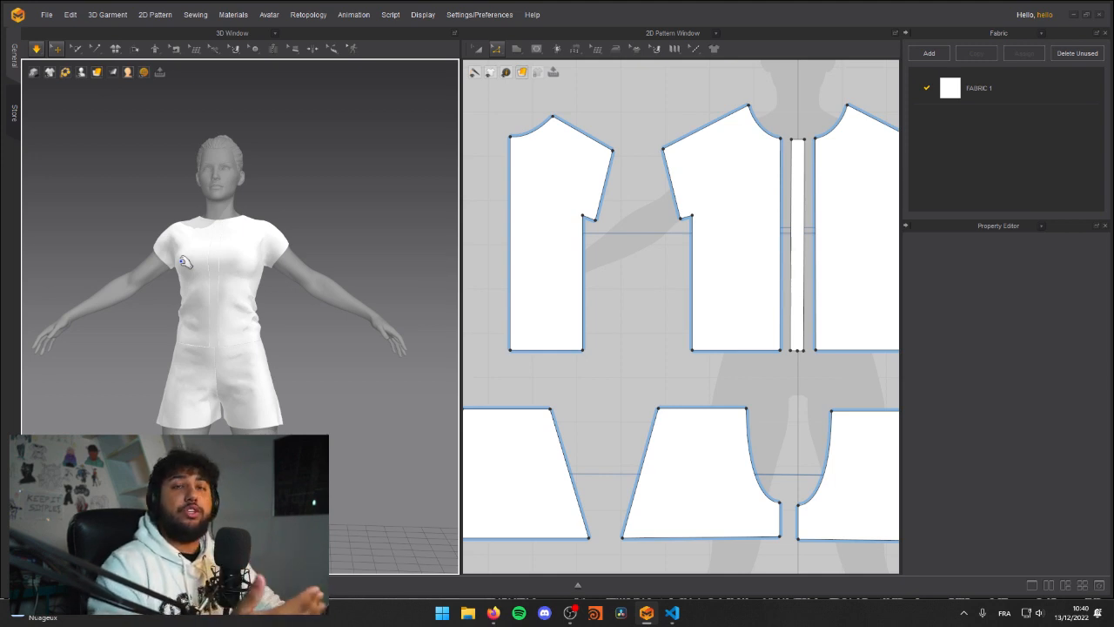
Step: Examine the simulated sleeves, chest and waist of the garment from several angles, both close up and at a distance
right_drag(182, 265, 226, 268)
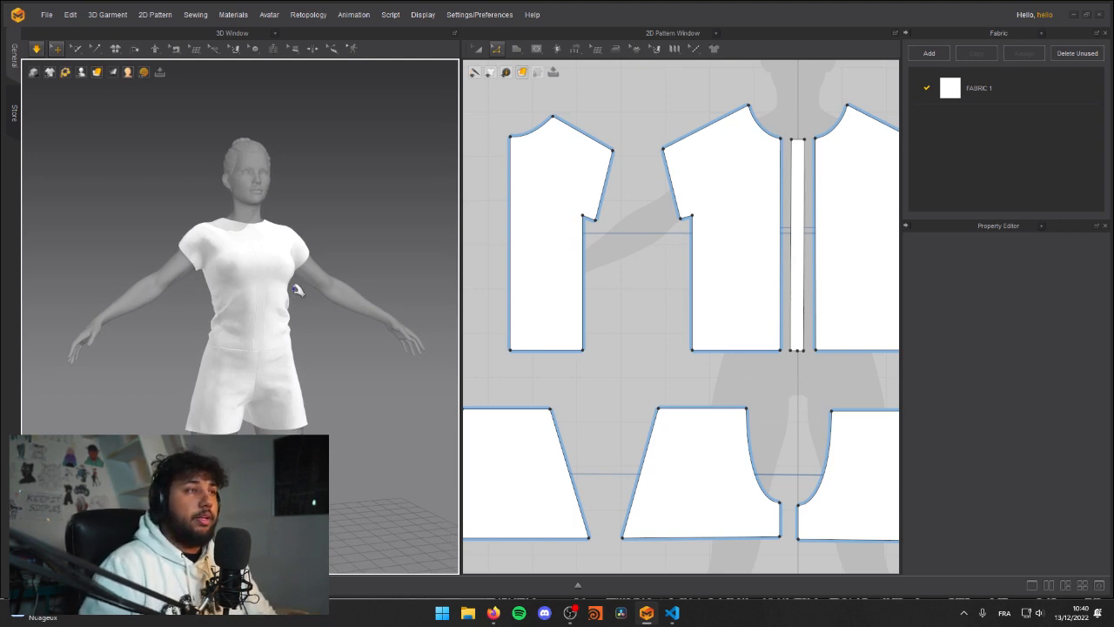
right_drag(299, 288, 228, 317)
key(space)
scroll(260, 229, up, 5)
scroll(260, 229, down, 2)
right_drag(94, 209, 273, 276)
key(space)
drag(284, 280, 324, 317)
drag(254, 278, 279, 309)
right_drag(358, 292, 256, 298)
scroll(217, 299, down, 2)
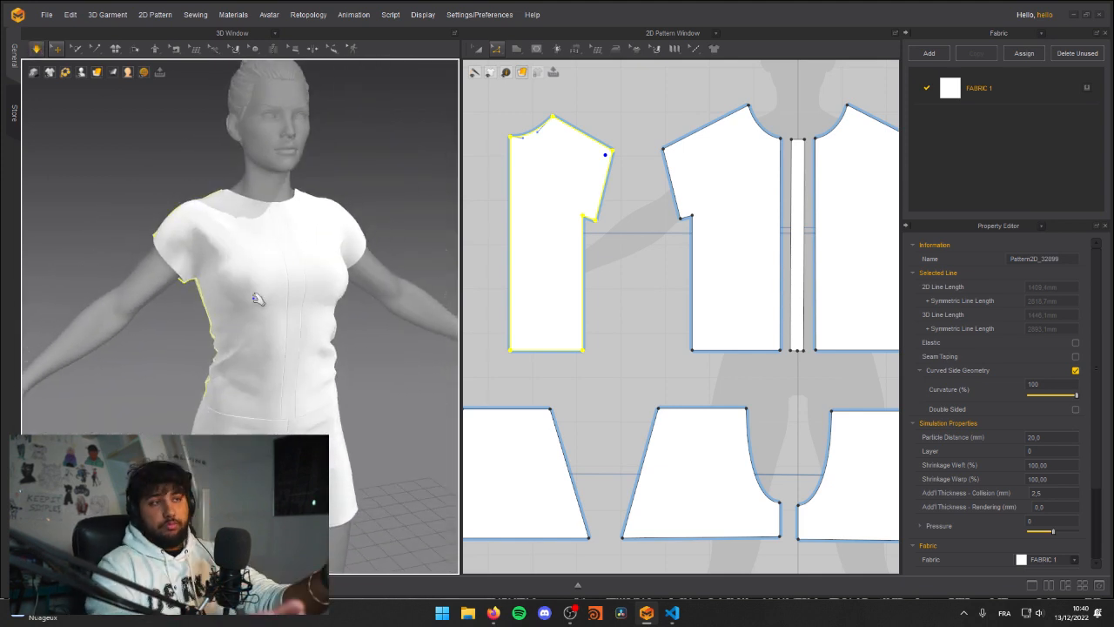
scroll(325, 354, up, 2)
scroll(326, 354, down, 3)
right_drag(325, 354, 239, 337)
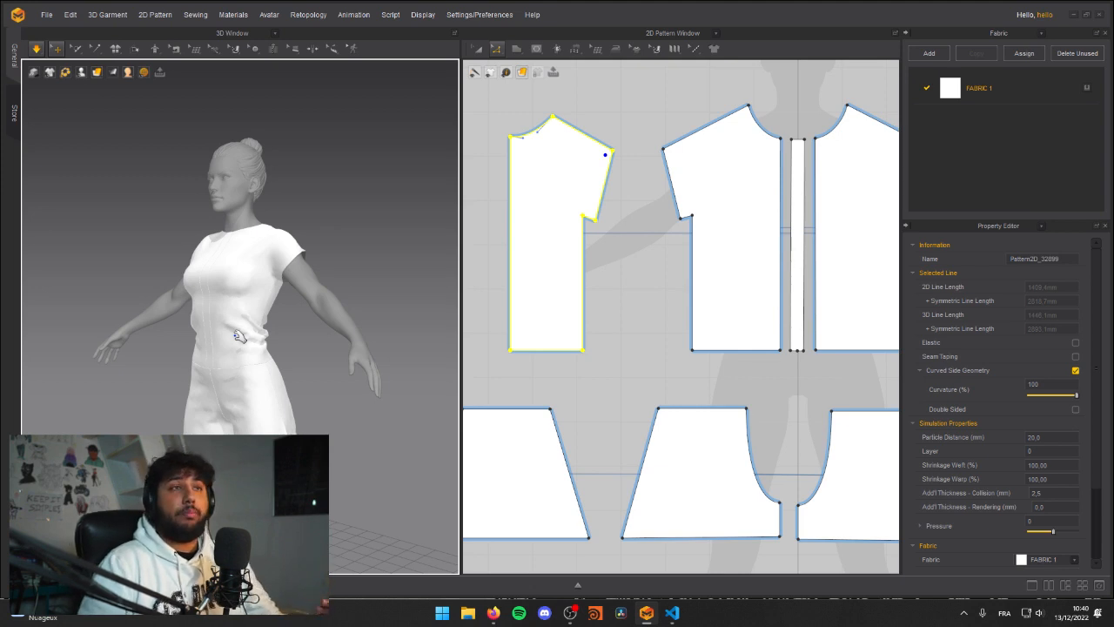
Step: Review the complete set of shirt and shorts pattern pieces and compare them with the draped garment
click(676, 359)
scroll(673, 358, down, 3)
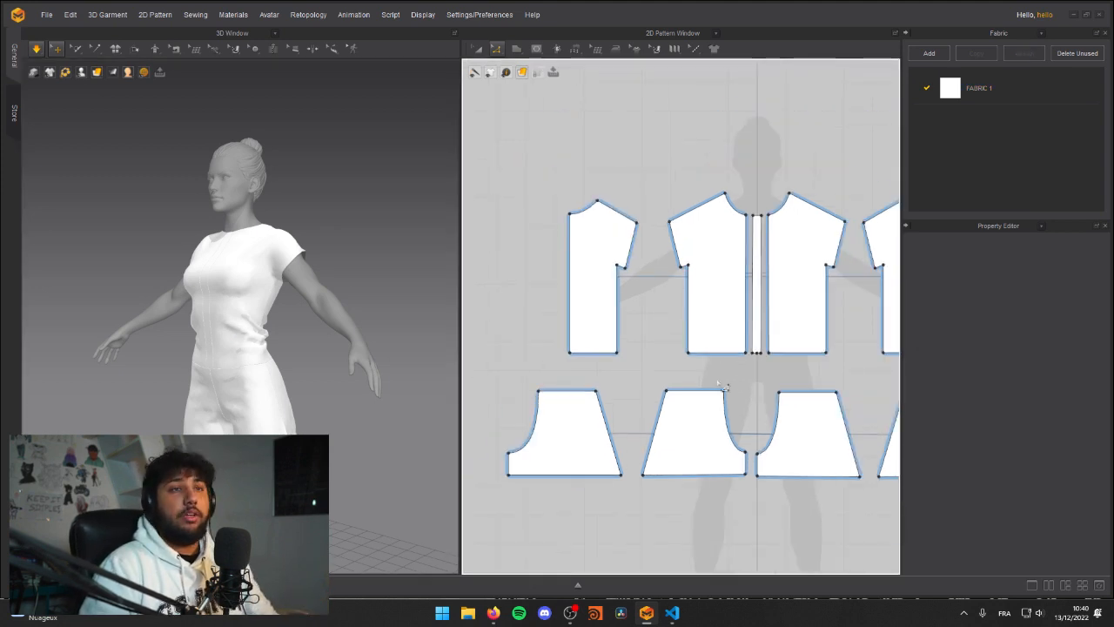
middle_drag(697, 348, 666, 341)
scroll(666, 342, down, 2)
middle_drag(607, 319, 640, 352)
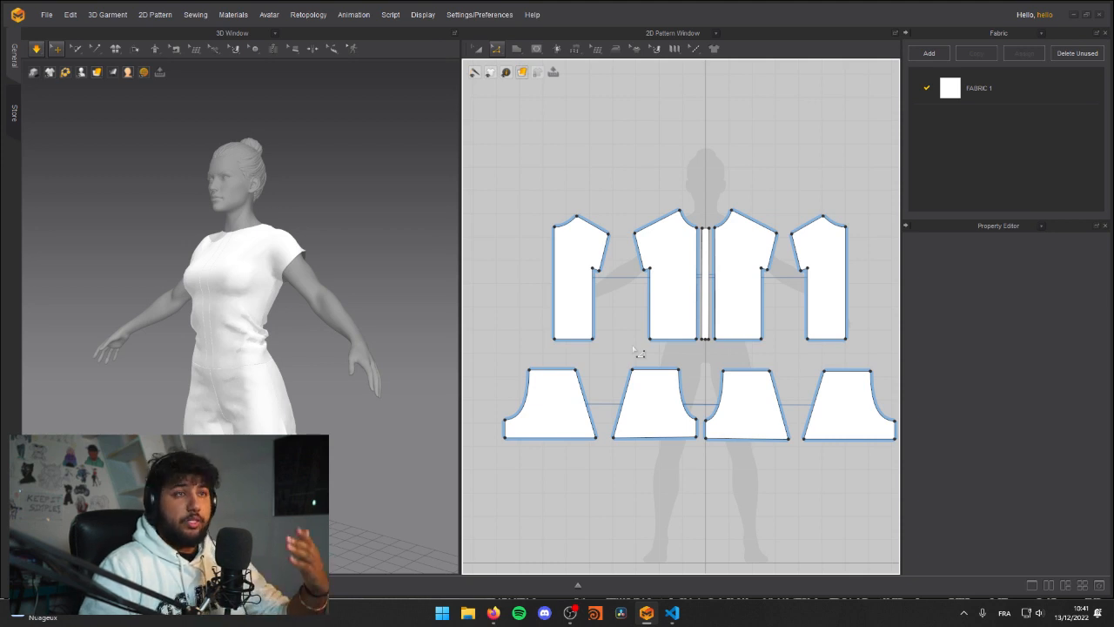
right_drag(330, 298, 249, 309)
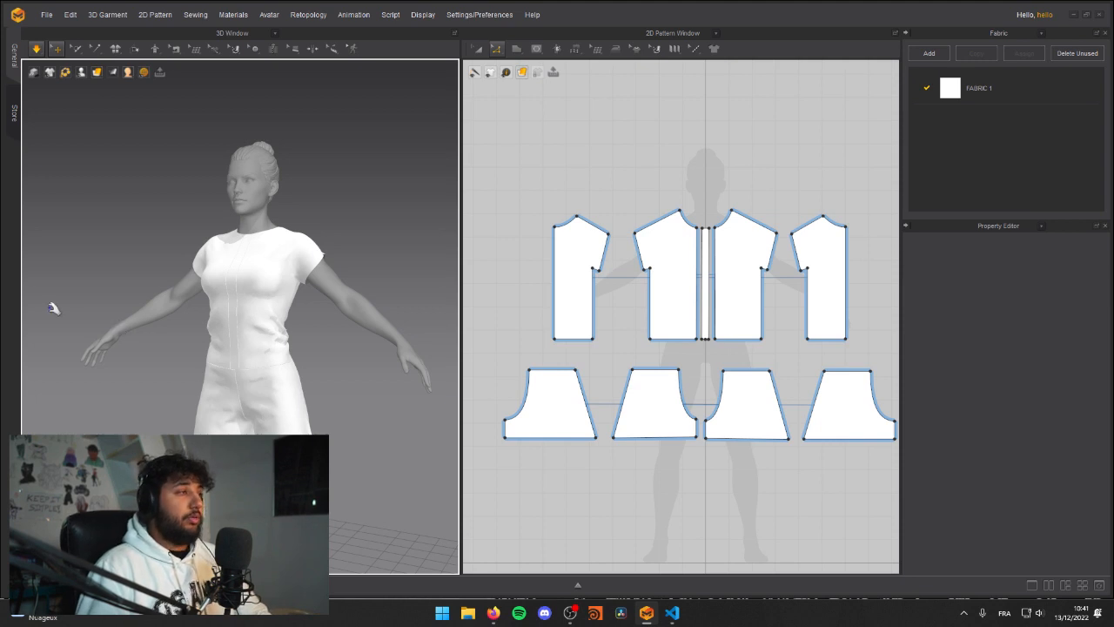
scroll(234, 298, up, 5)
scroll(227, 303, down, 3)
scroll(226, 303, down, 1)
key(space)
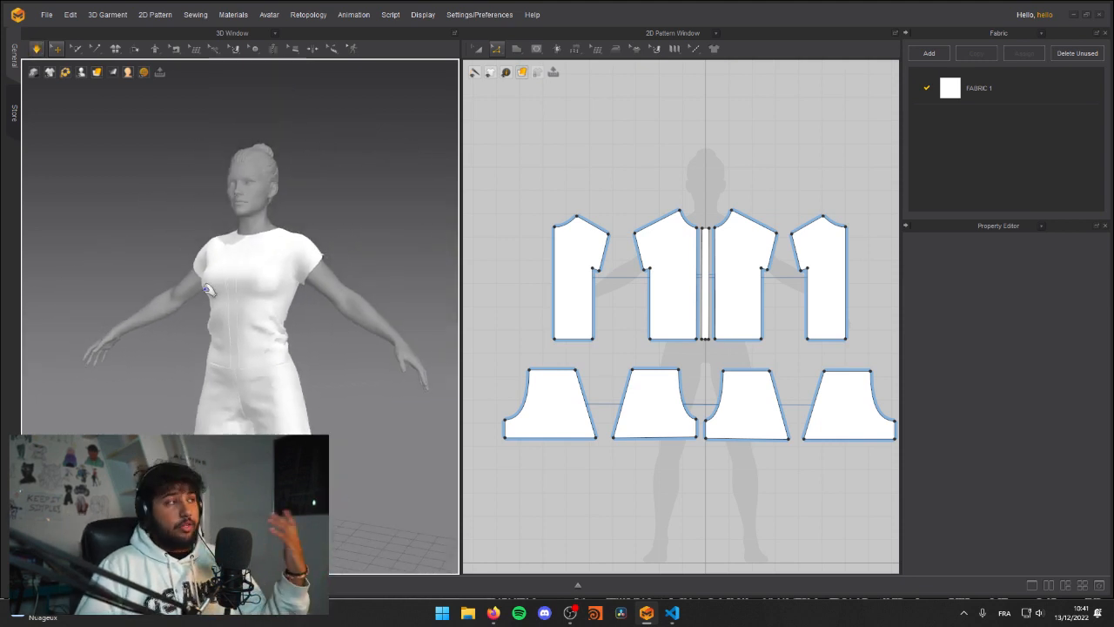
Step: Examine the whole simulated outfit from the front and at an angle, down to the shorts' hem
right_drag(209, 303, 292, 328)
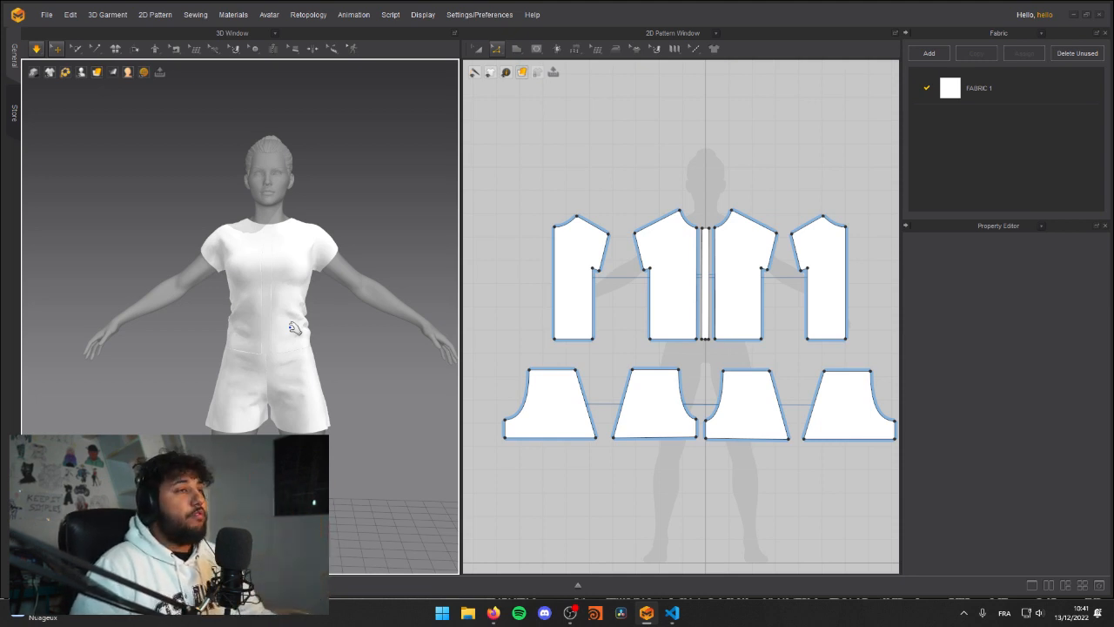
scroll(279, 259, down, 1)
key(space)
right_drag(259, 268, 263, 292)
middle_drag(264, 291, 255, 241)
scroll(256, 241, down, 1)
scroll(300, 276, up, 1)
scroll(300, 275, up, 3)
right_drag(298, 275, 247, 279)
scroll(285, 272, down, 2)
middle_drag(247, 279, 234, 272)
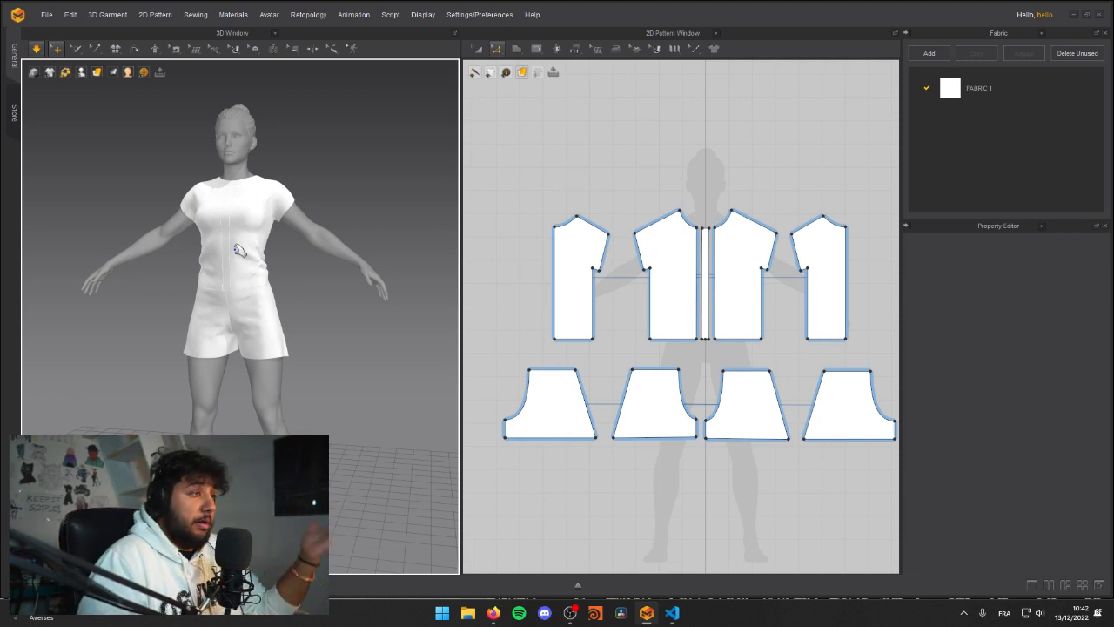
right_drag(172, 218, 300, 295)
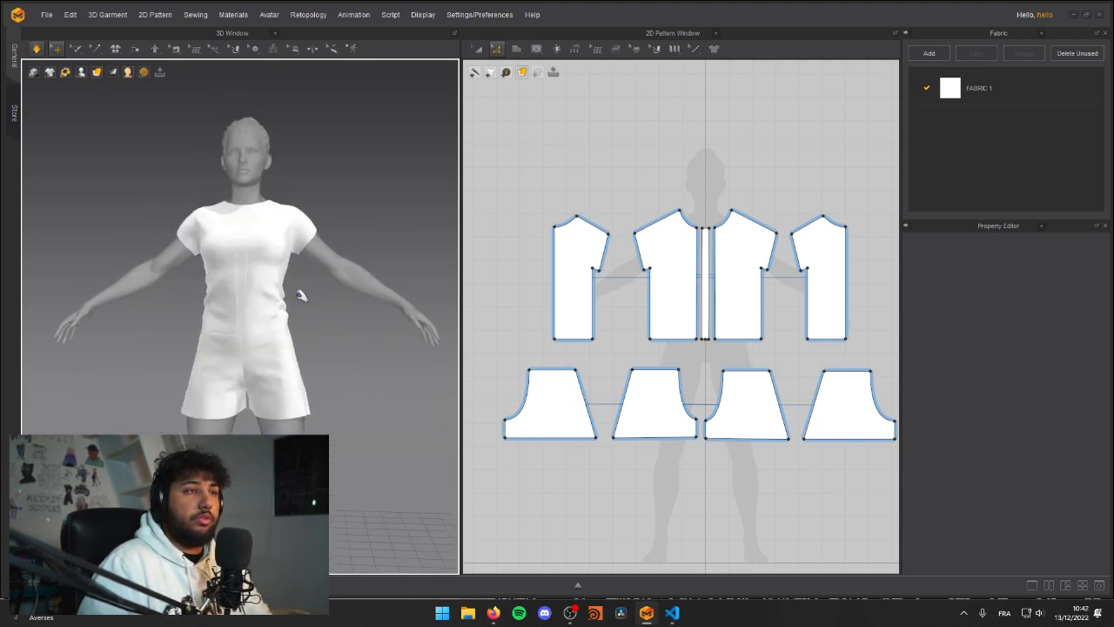
Step: Draw a long, narrow horizontal rectangle pattern between the shirt and shorts pieces as a waist strip
scroll(658, 474, down, 3)
scroll(531, 366, up, 3)
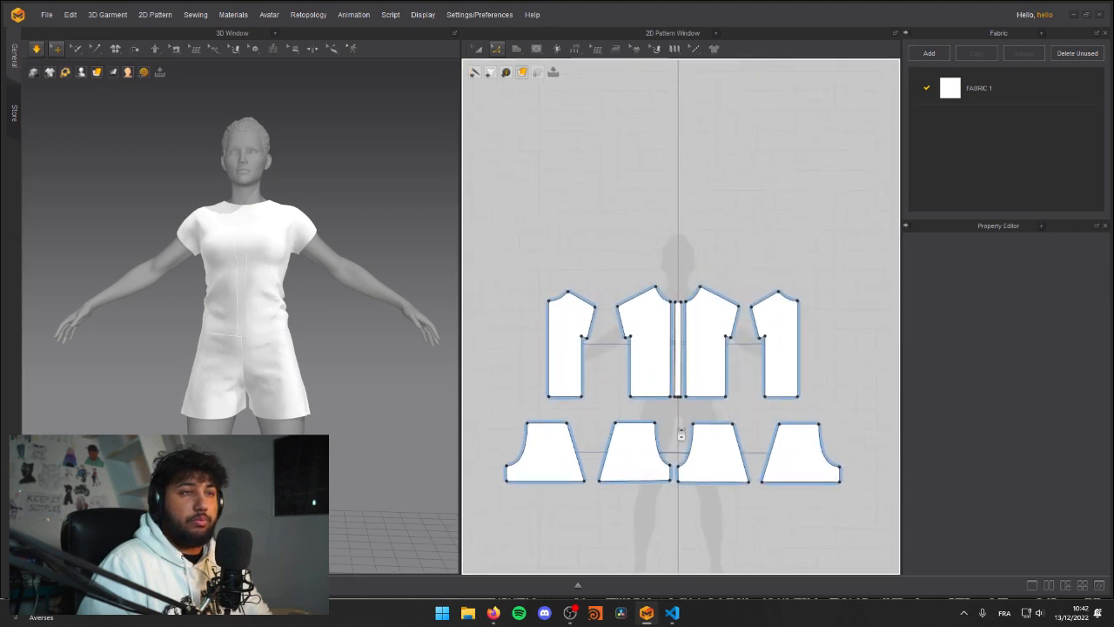
middle_drag(532, 367, 533, 313)
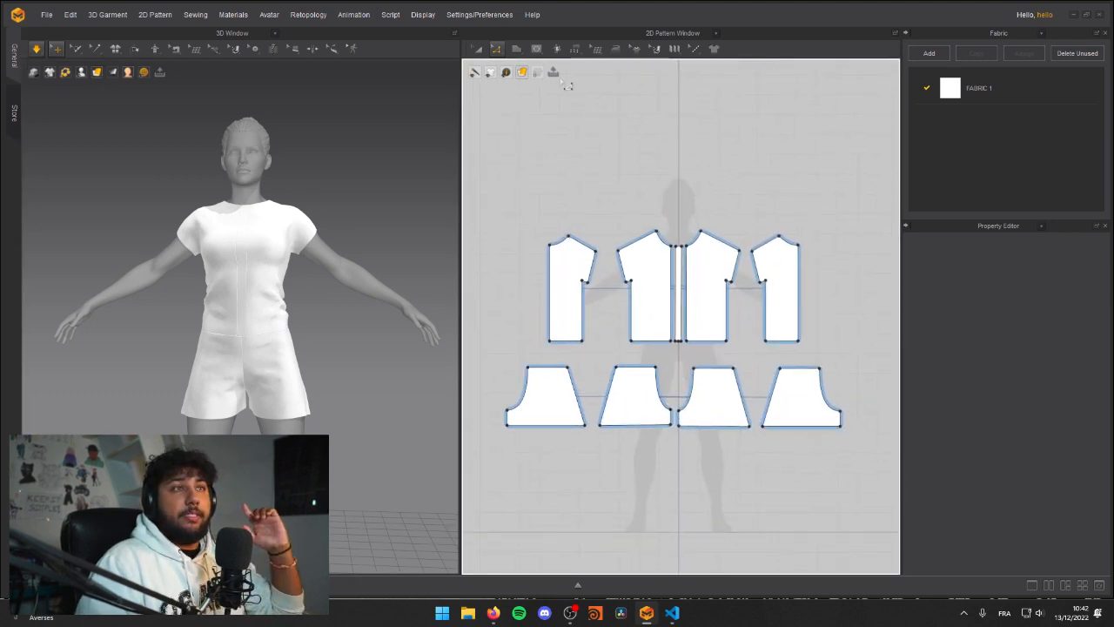
click(516, 50)
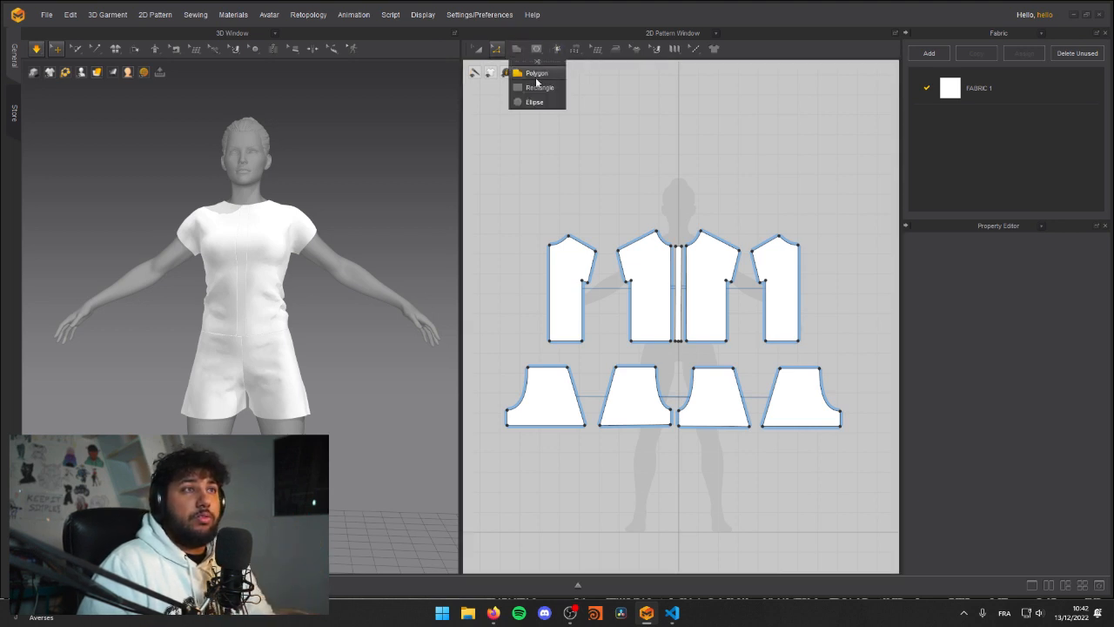
click(531, 87)
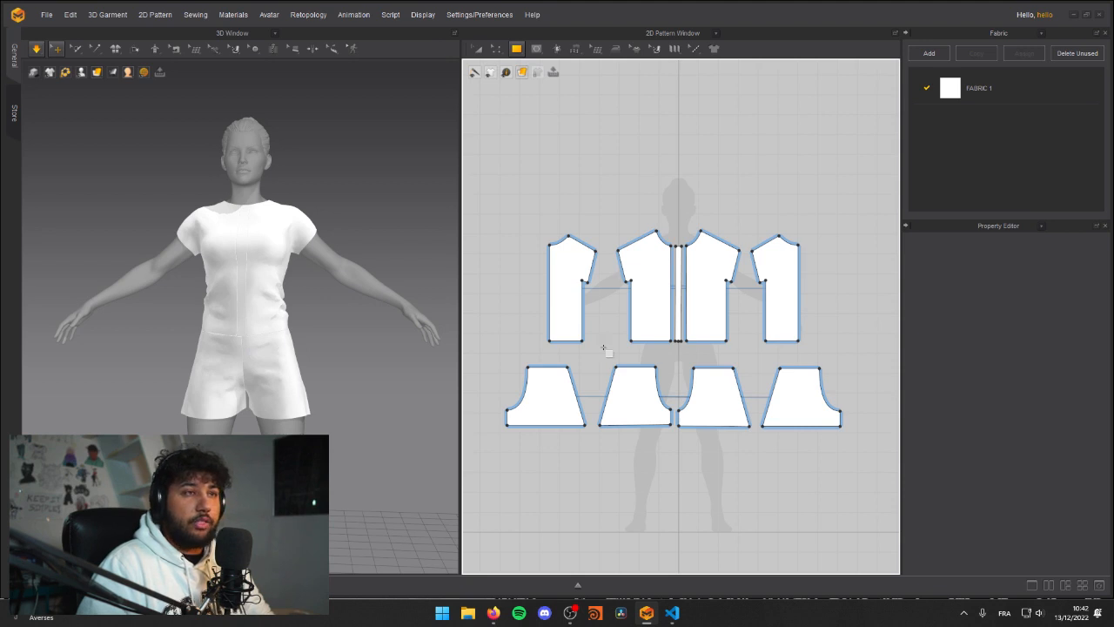
drag(592, 344, 726, 355)
key(a)
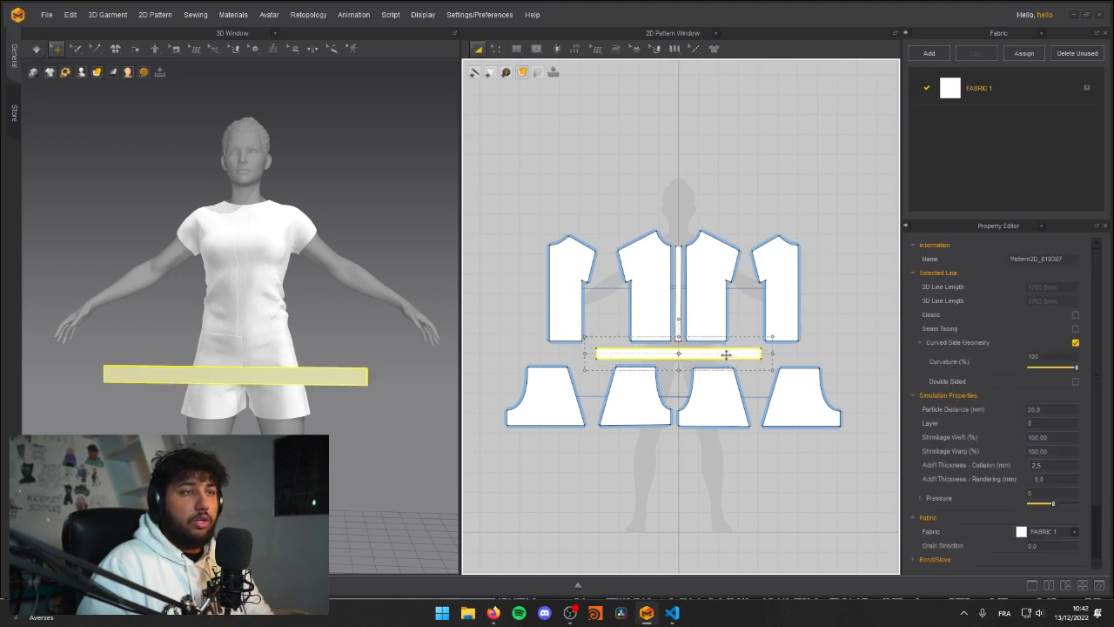
Step: Pin one upper end corner of the waist strip on the 3D garment with the Pin (Box) tool
right_drag(301, 351, 299, 323)
scroll(318, 326, up, 5)
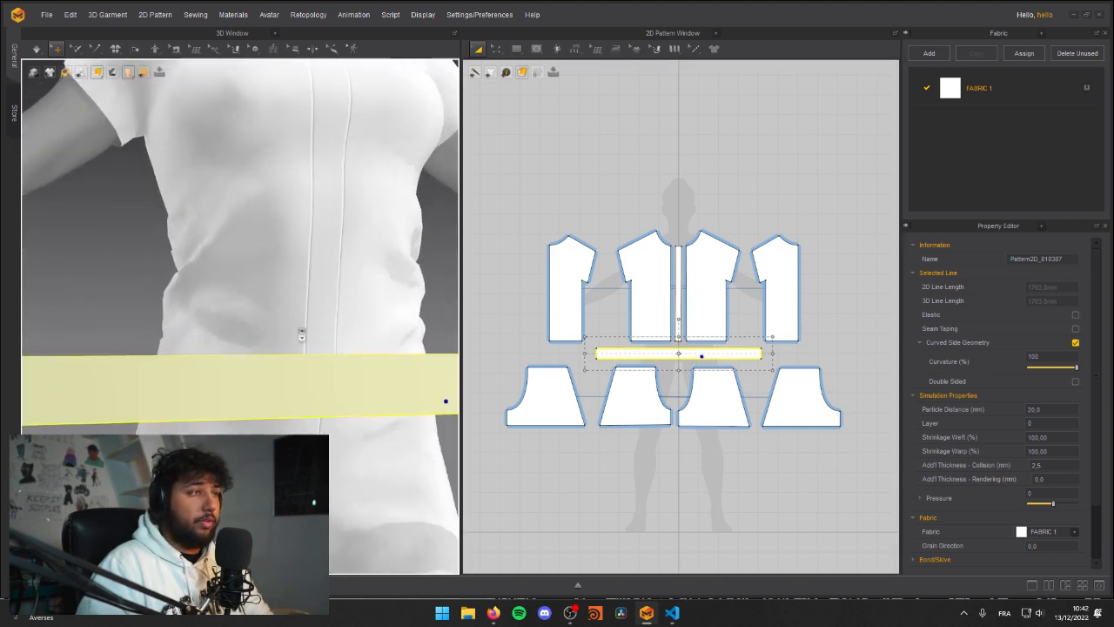
scroll(261, 357, down, 8)
scroll(251, 324, up, 3)
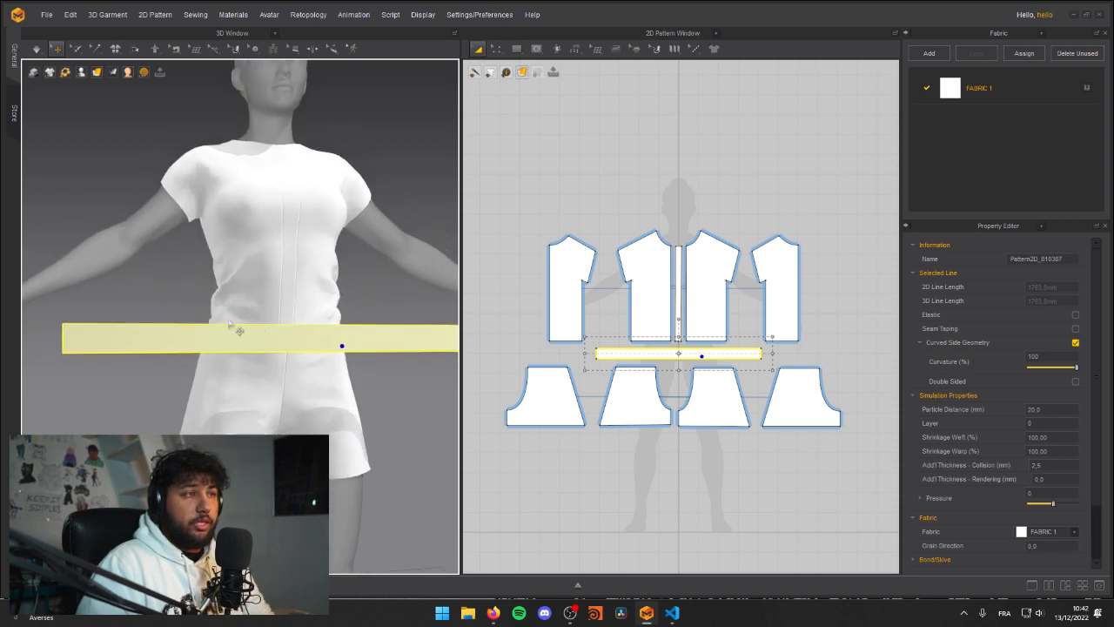
right_drag(252, 324, 199, 367)
click(95, 49)
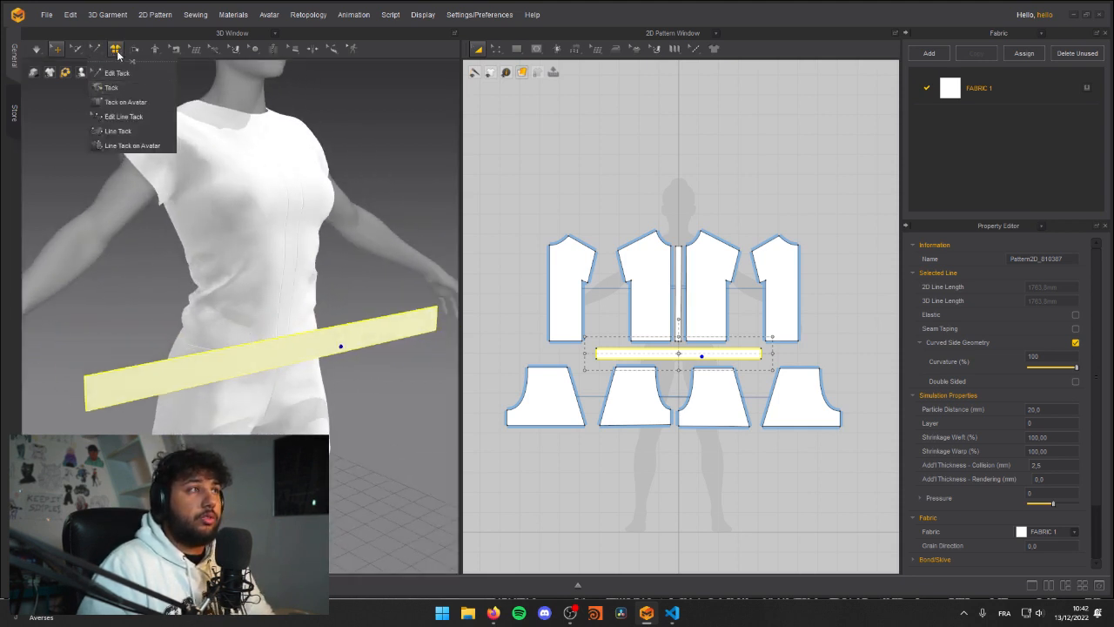
mouse_move(79, 55)
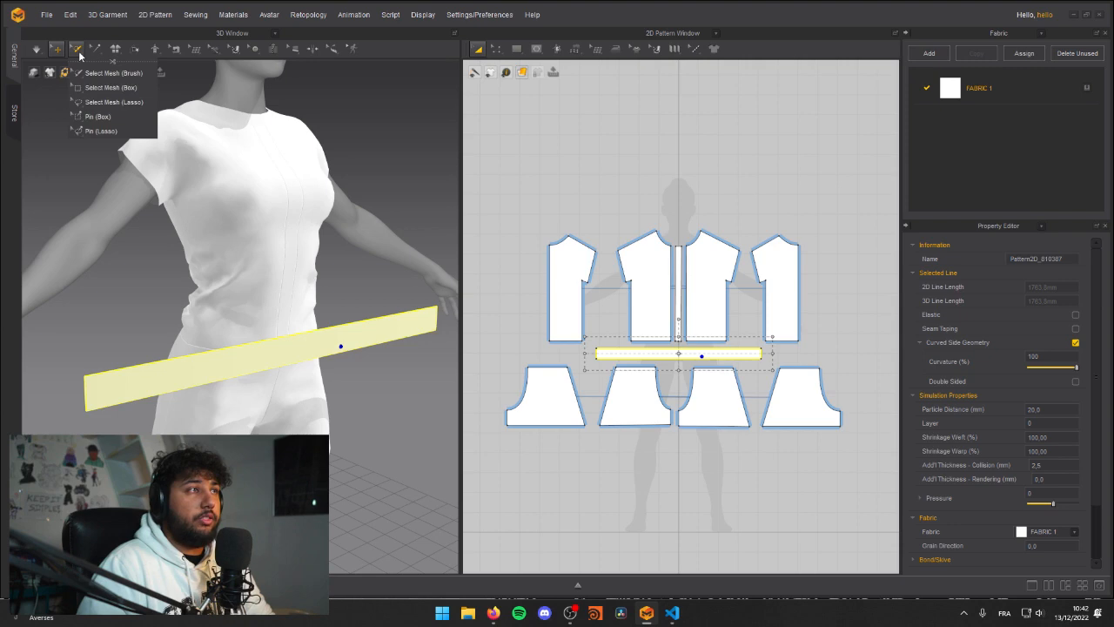
click(97, 116)
scroll(148, 329, up, 3)
scroll(148, 329, up, 2)
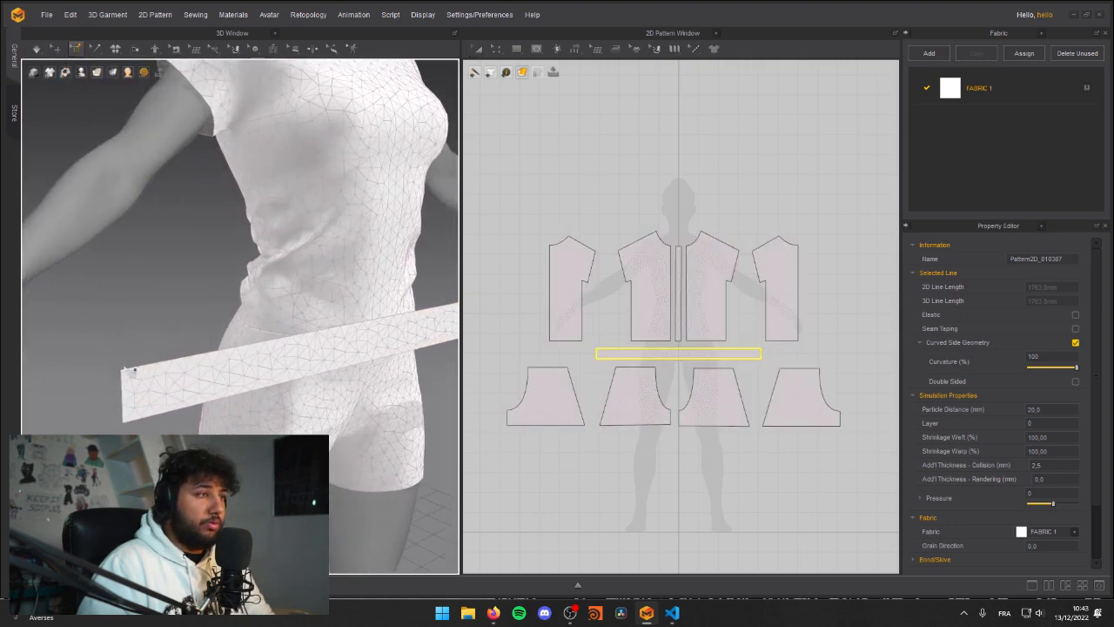
click(122, 372)
Step: Pin the middle of the waist strip's upper edge in front of the avatar
right_drag(314, 339, 348, 329)
scroll(338, 340, down, 2)
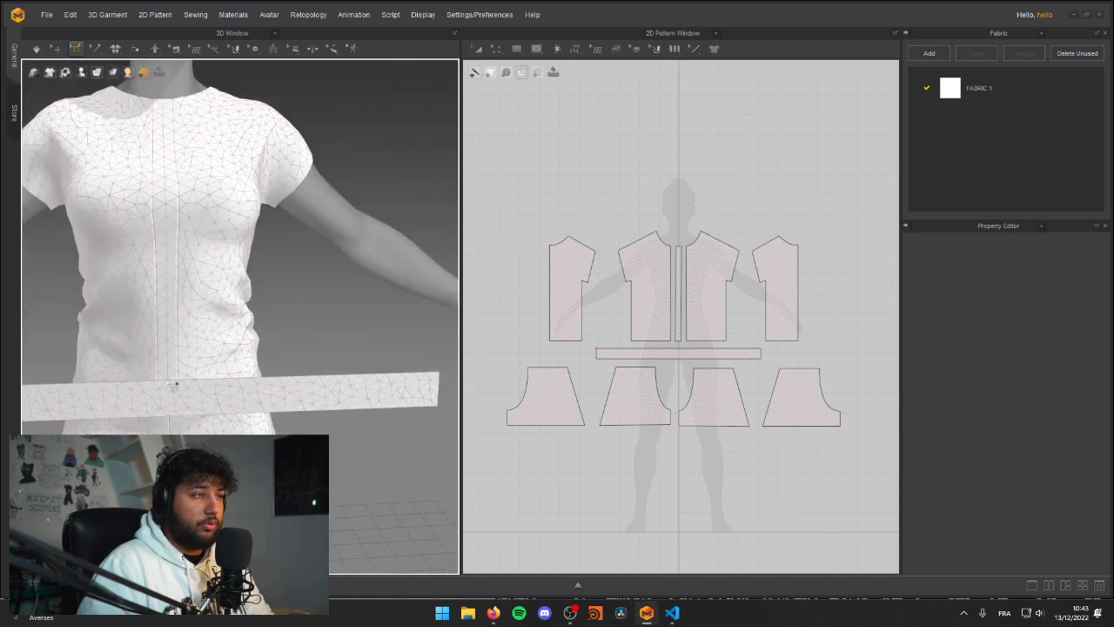
right_drag(229, 395, 296, 333)
scroll(296, 332, down, 2)
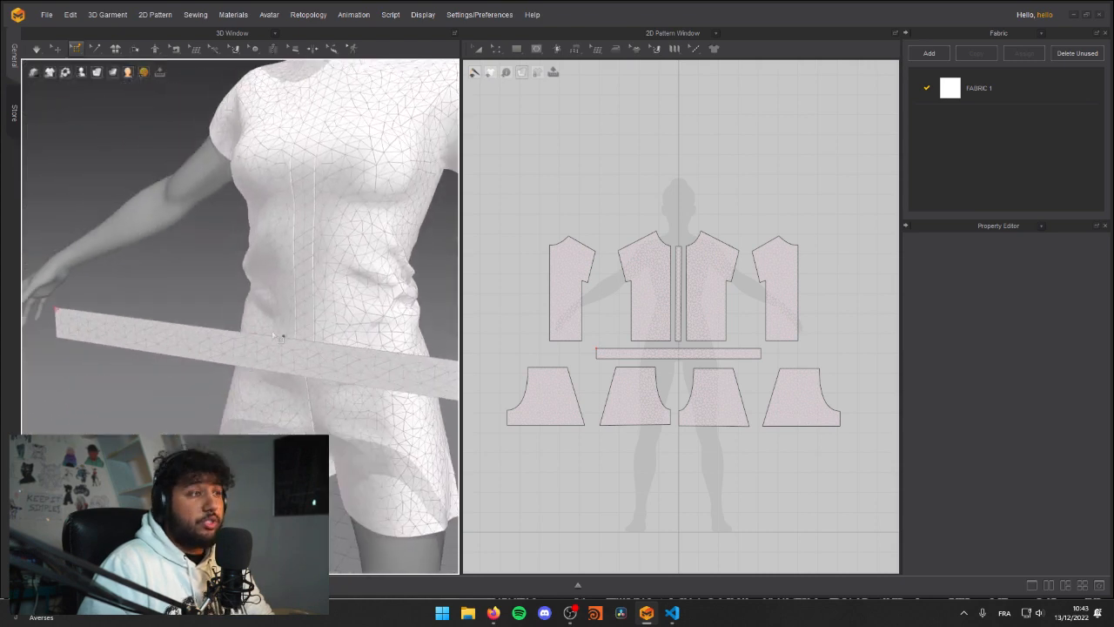
scroll(309, 399, up, 4)
click(334, 378)
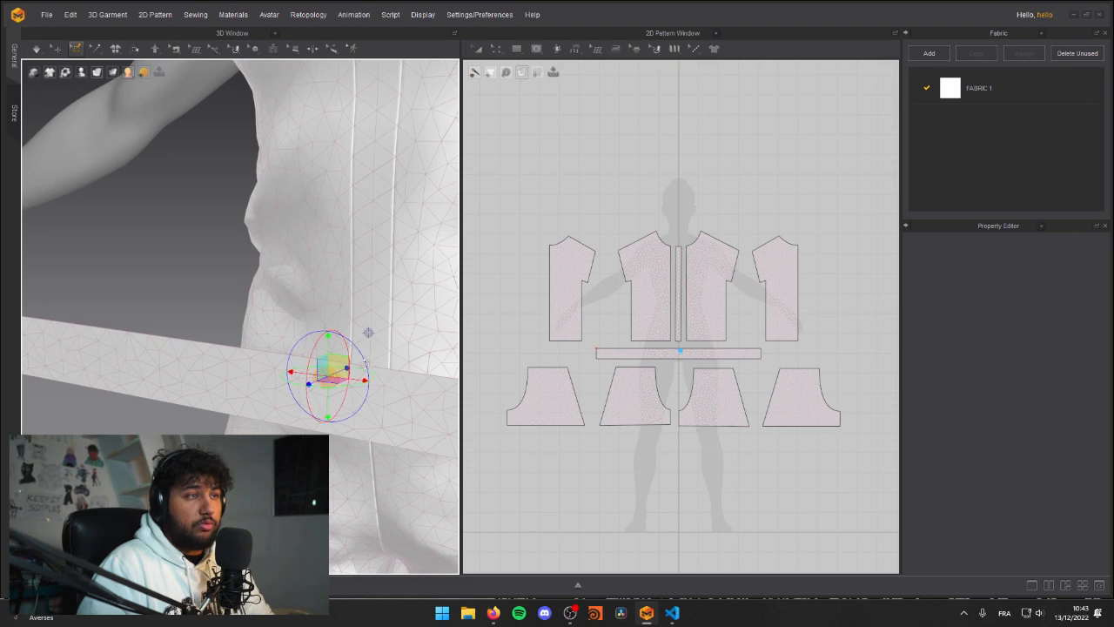
Step: Pin the remaining upper end corner of the waist strip on the avatar's other side
middle_drag(398, 345, 217, 315)
scroll(226, 319, down, 3)
middle_drag(369, 338, 240, 337)
click(258, 359)
scroll(258, 367, up, 3)
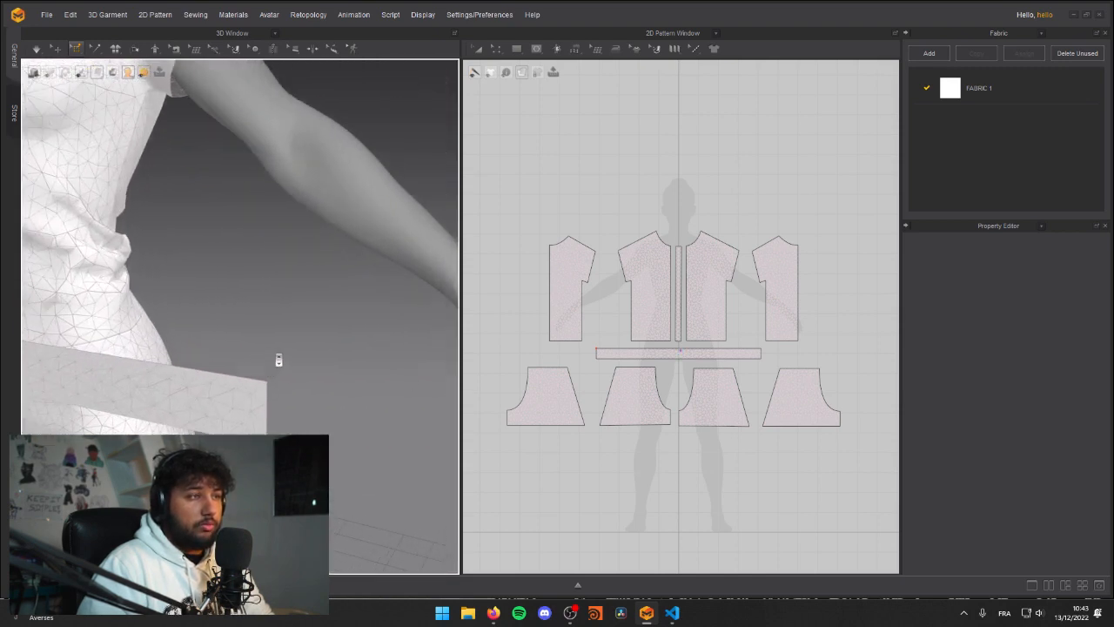
click(270, 392)
Step: Simulate the pinned waist strip and pull one of its ends backward around the avatar's side
scroll(271, 392, down, 6)
middle_drag(173, 386, 214, 409)
scroll(339, 351, up, 4)
scroll(230, 369, down, 3)
right_drag(196, 341, 257, 334)
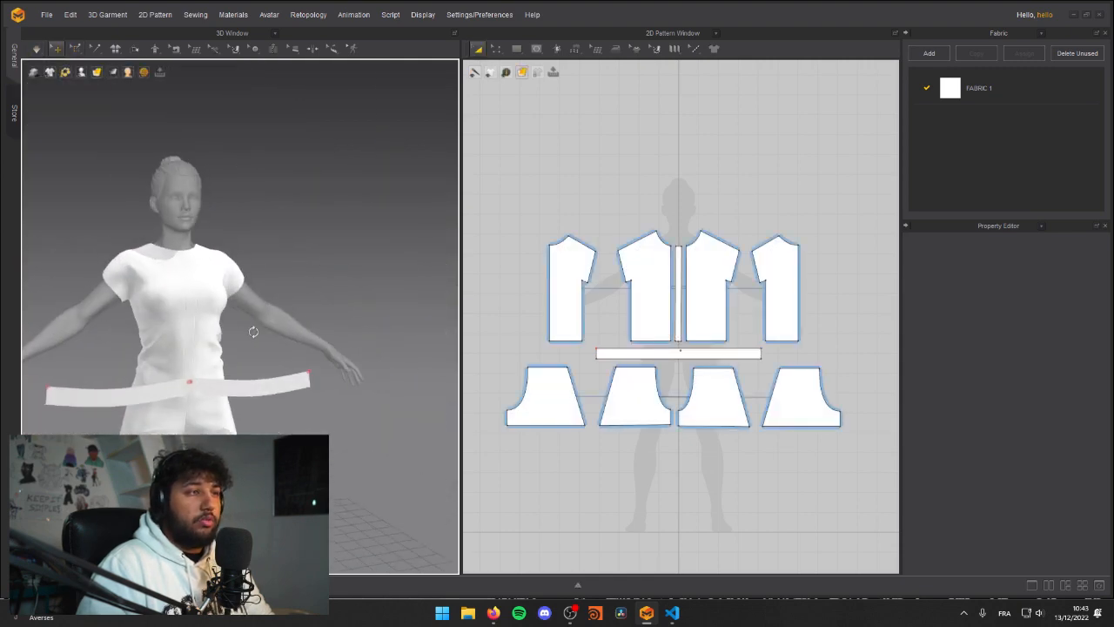
right_drag(96, 373, 262, 371)
click(241, 383)
click(280, 359)
drag(255, 367, 256, 368)
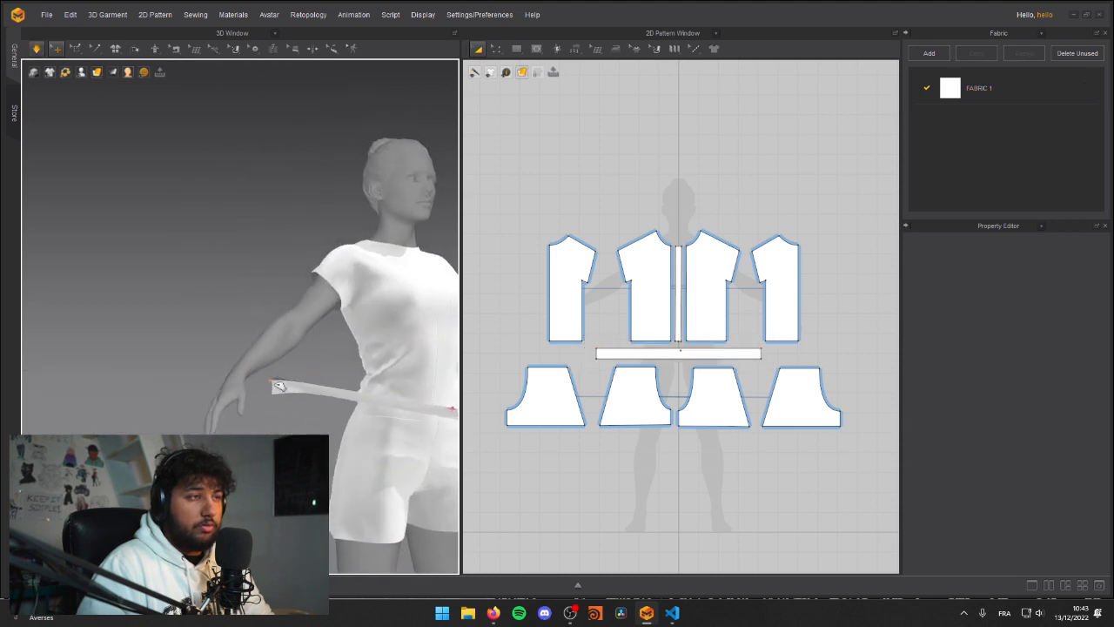
right_drag(322, 409, 370, 425)
right_drag(137, 352, 451, 356)
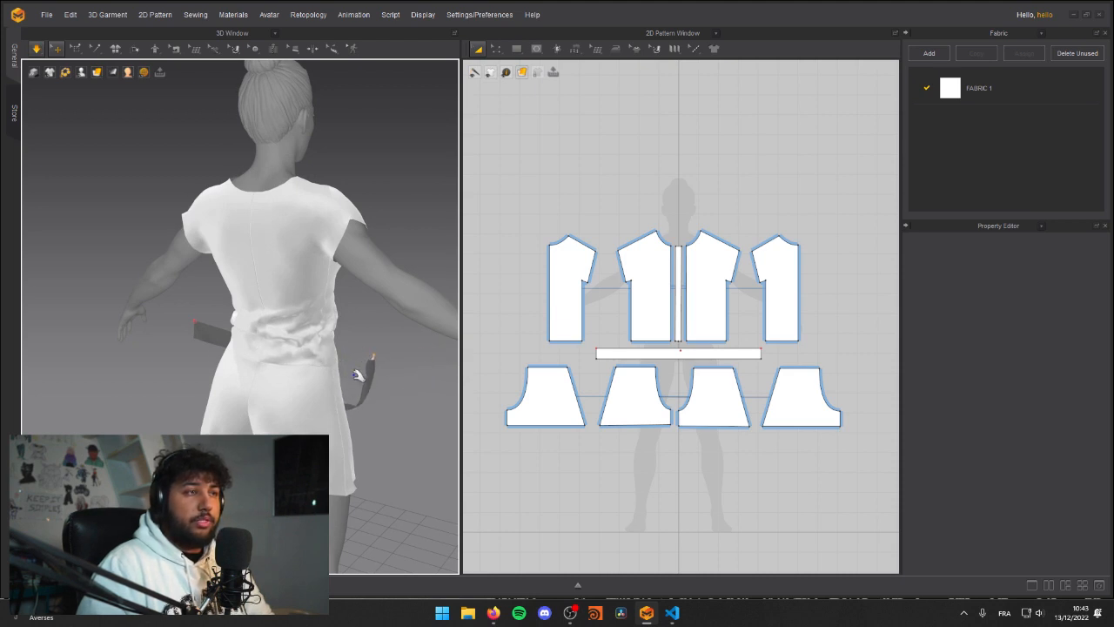
Step: Pull the waist strip's ends farther backward along the avatar's hips with the simulation
right_drag(359, 373, 255, 337)
right_drag(365, 375, 389, 372)
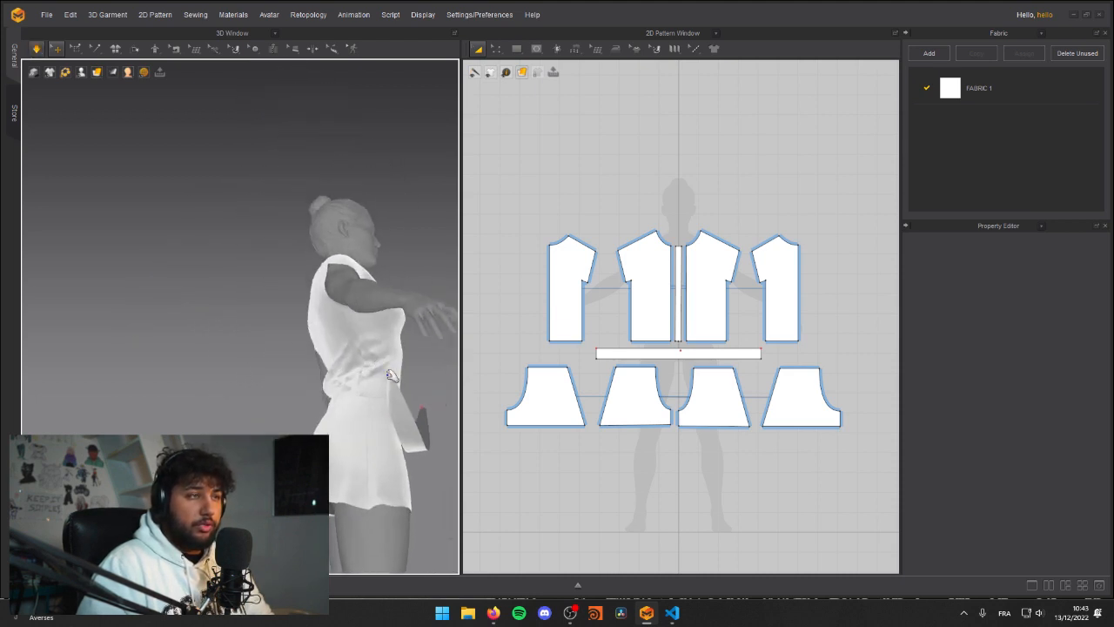
click(396, 370)
drag(394, 371, 279, 356)
right_drag(153, 322, 195, 345)
drag(213, 265, 458, 309)
key(space)
right_drag(455, 310, 177, 422)
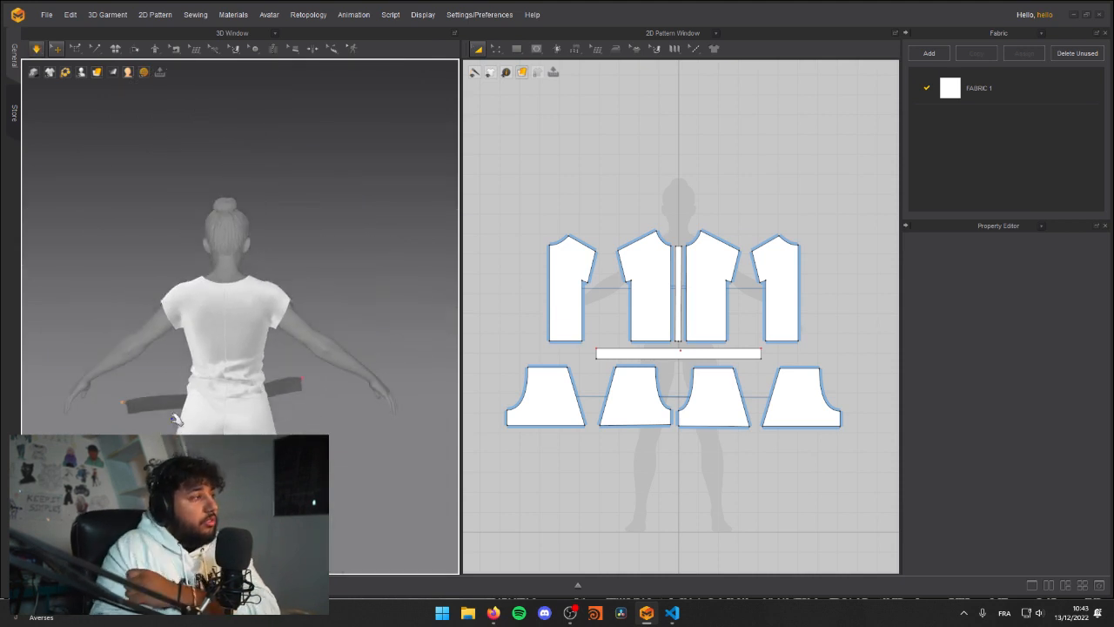
Step: Pull one pinned end of the waist strip across the avatar's lower back and simulate the drape
scroll(177, 404, up, 2)
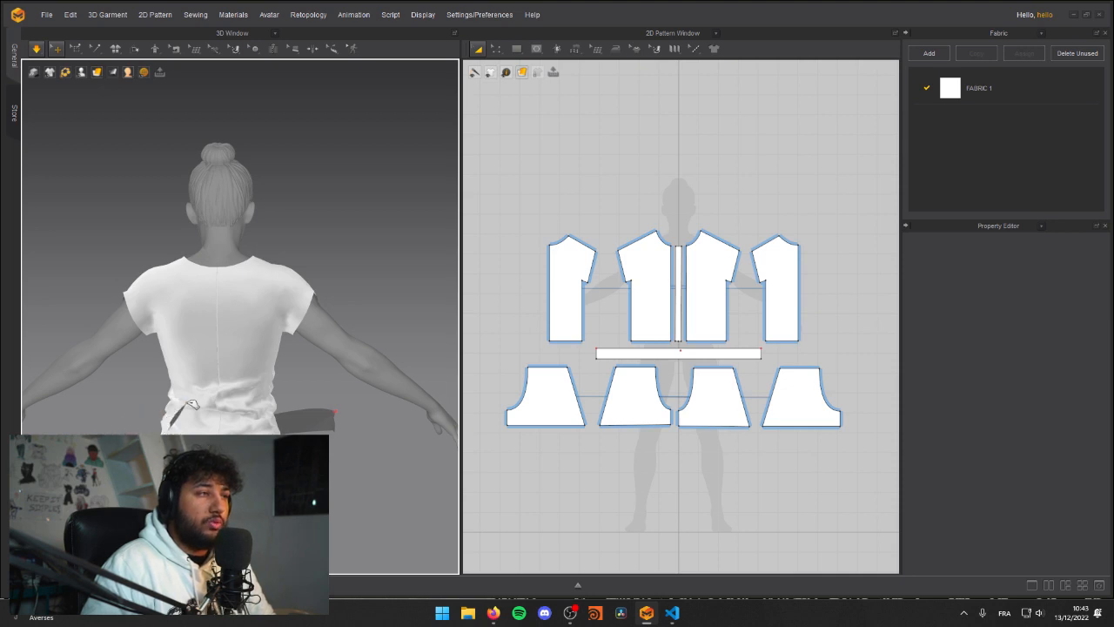
mouse_move(247, 419)
right_down()
mouse_move(233, 505)
mouse_move(236, 462)
mouse_move(314, 478)
mouse_move(258, 400)
right_up()
key(space)
key(space)
drag(261, 323, 172, 344)
key(space)
right_drag(217, 328, 149, 281)
scroll(269, 288, up, 5)
right_drag(269, 288, 179, 398)
key(space)
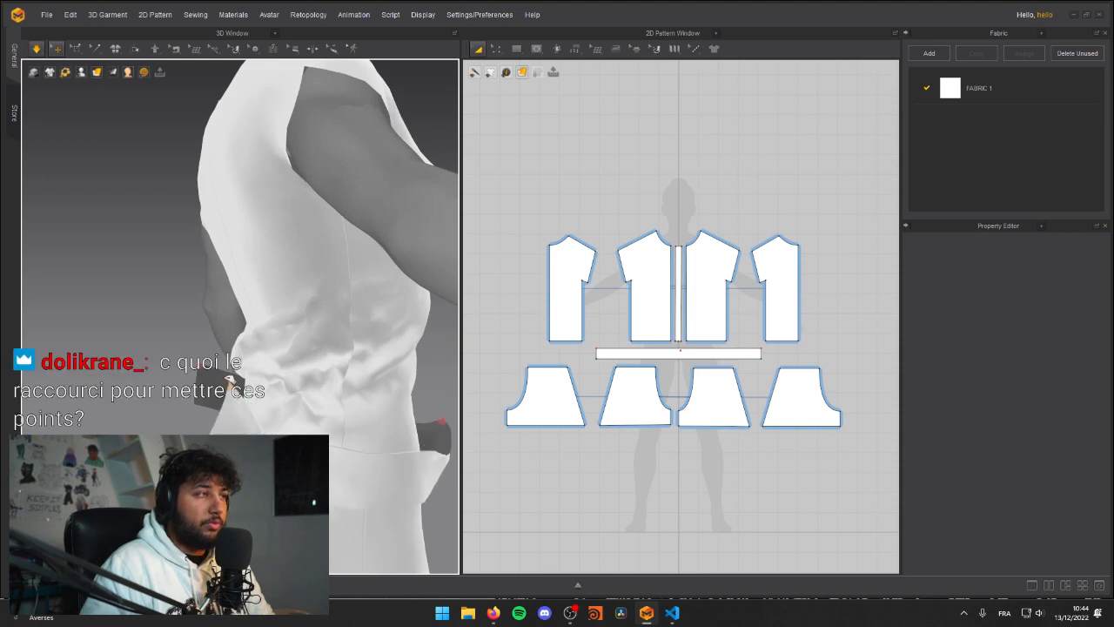
right_drag(127, 309, 206, 312)
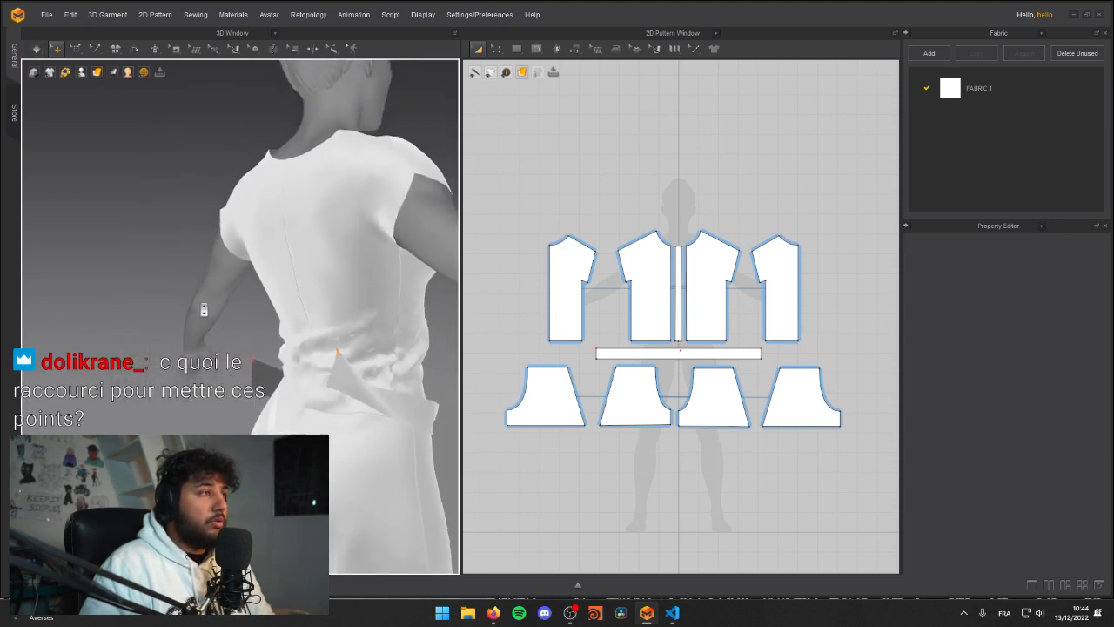
click(77, 50)
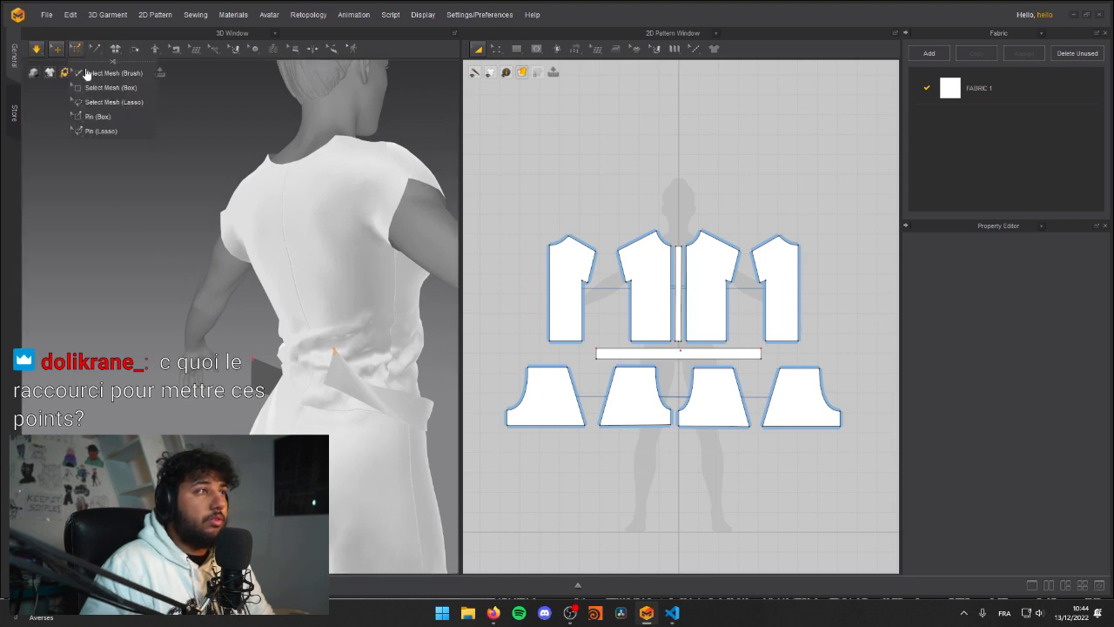
click(100, 130)
click(79, 51)
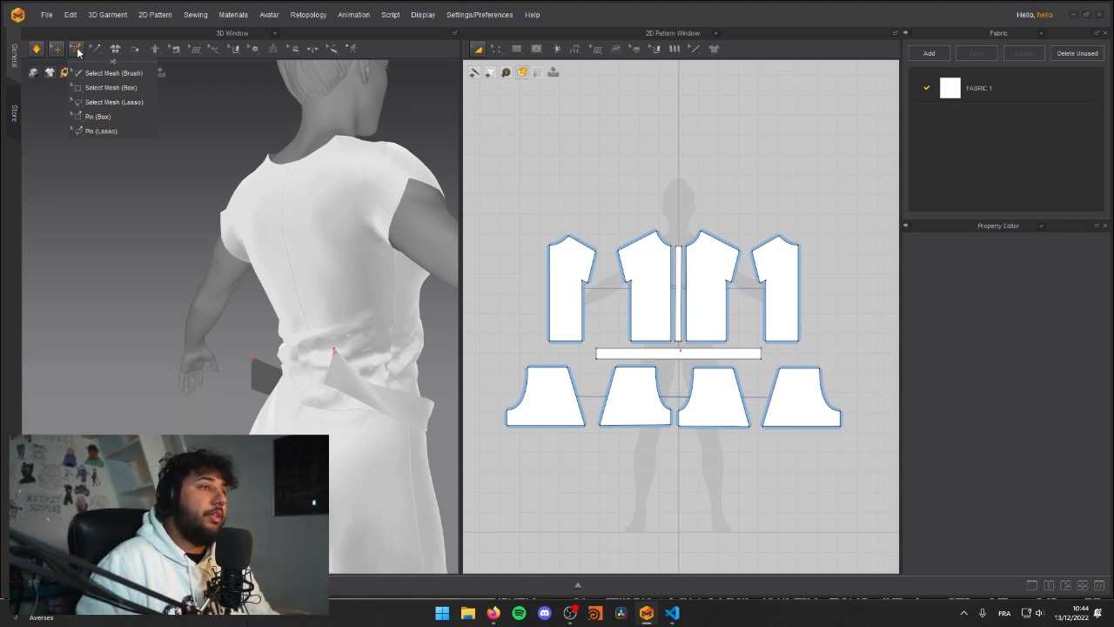
right_drag(328, 242, 234, 269)
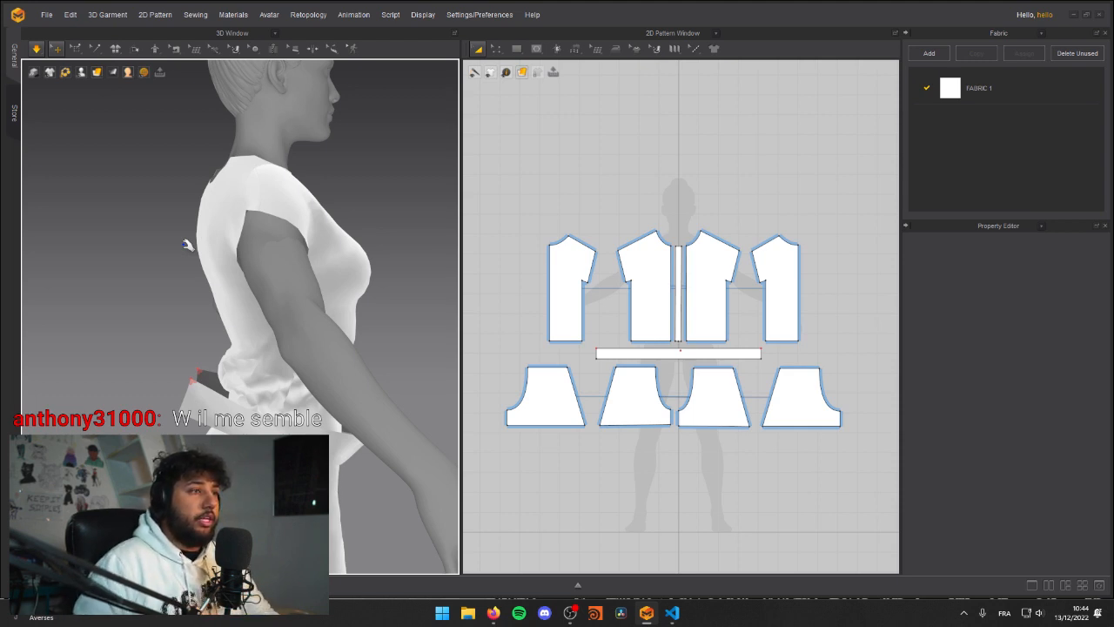
click(96, 49)
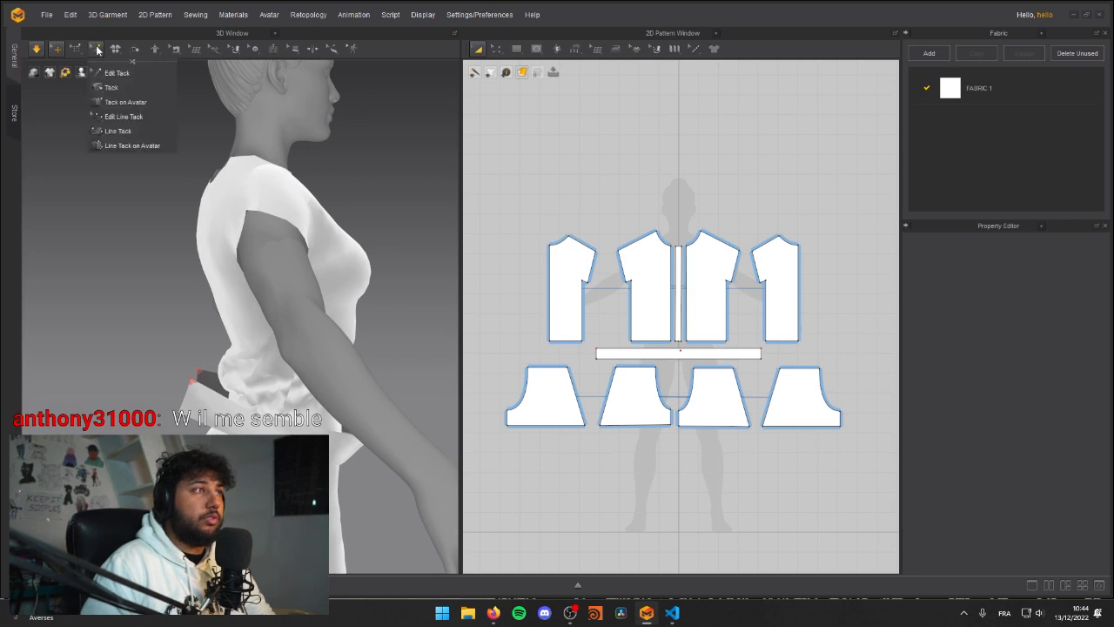
key(space)
middle_drag(95, 320, 163, 257)
Step: Adjust the pinned strip corner behind the avatar and remove the pins from the waist strip
key(q)
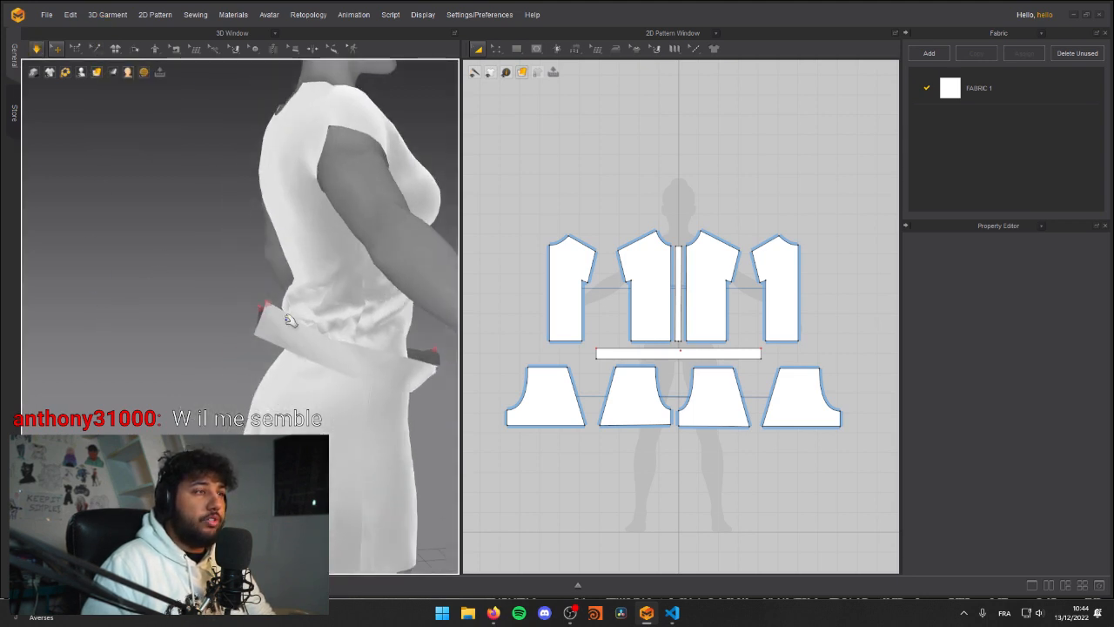
click(265, 308)
right_drag(201, 307, 296, 316)
scroll(261, 307, up, 4)
key(space)
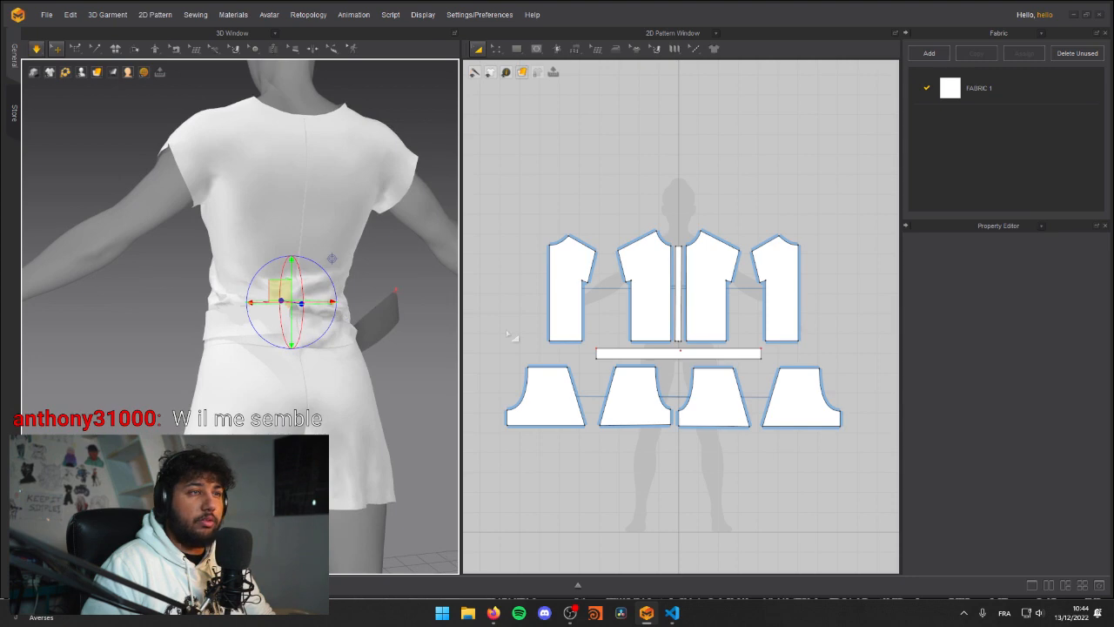
key(w)
right_drag(212, 332, 375, 314)
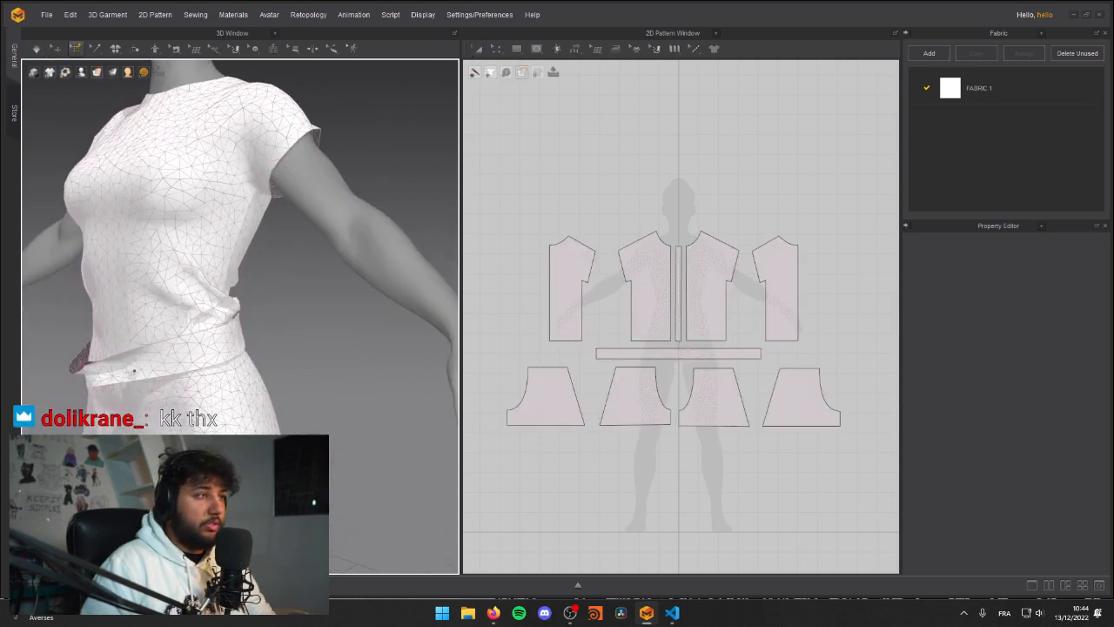
scroll(129, 352, up, 5)
right_drag(198, 349, 238, 346)
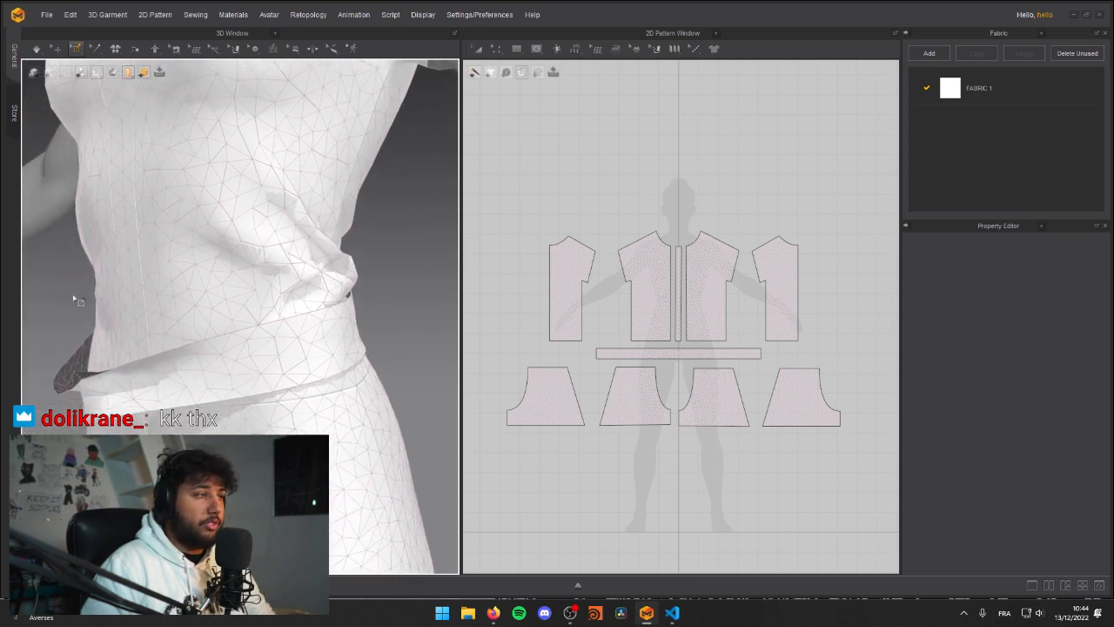
key(a)
key(q)
middle_drag(84, 298, 131, 314)
scroll(209, 337, down, 3)
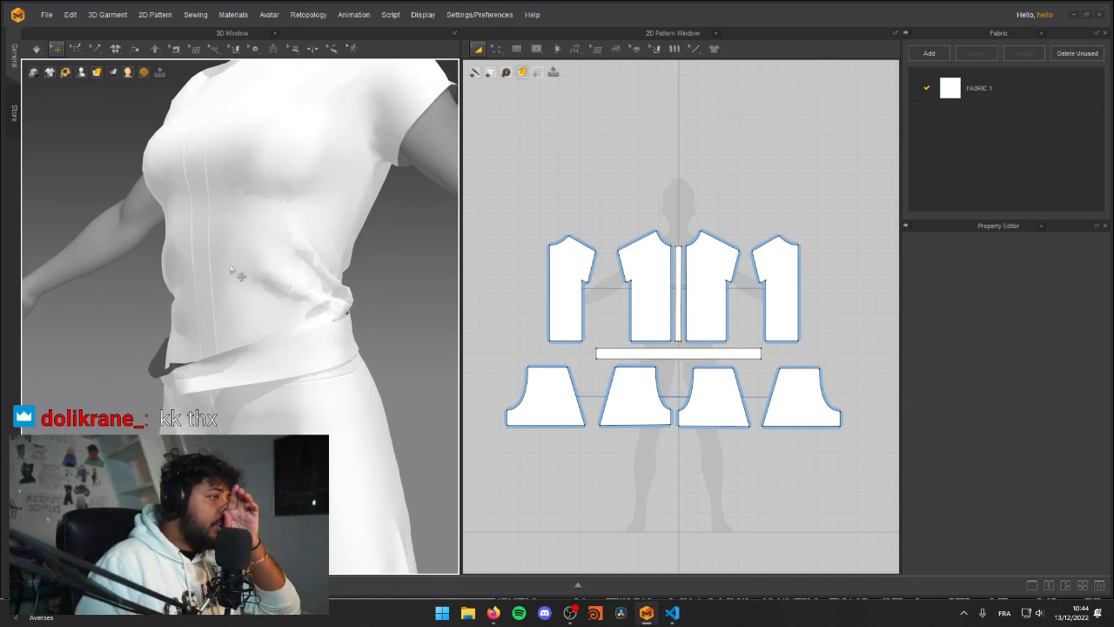
Step: Sew the waist strip's two short ends together at the avatar's back with Segment Sewing
scroll(196, 301, down, 5)
right_drag(278, 288, 215, 302)
middle_drag(318, 307, 253, 312)
scroll(252, 313, up, 5)
middle_drag(621, 469, 632, 465)
right_drag(258, 275, 266, 251)
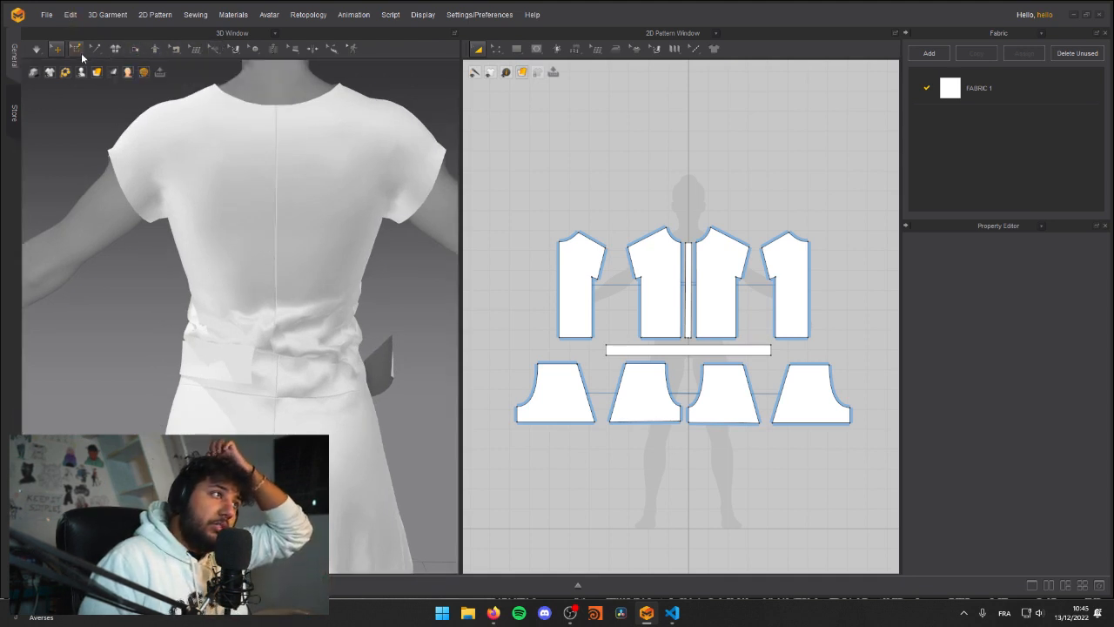
mouse_move(77, 57)
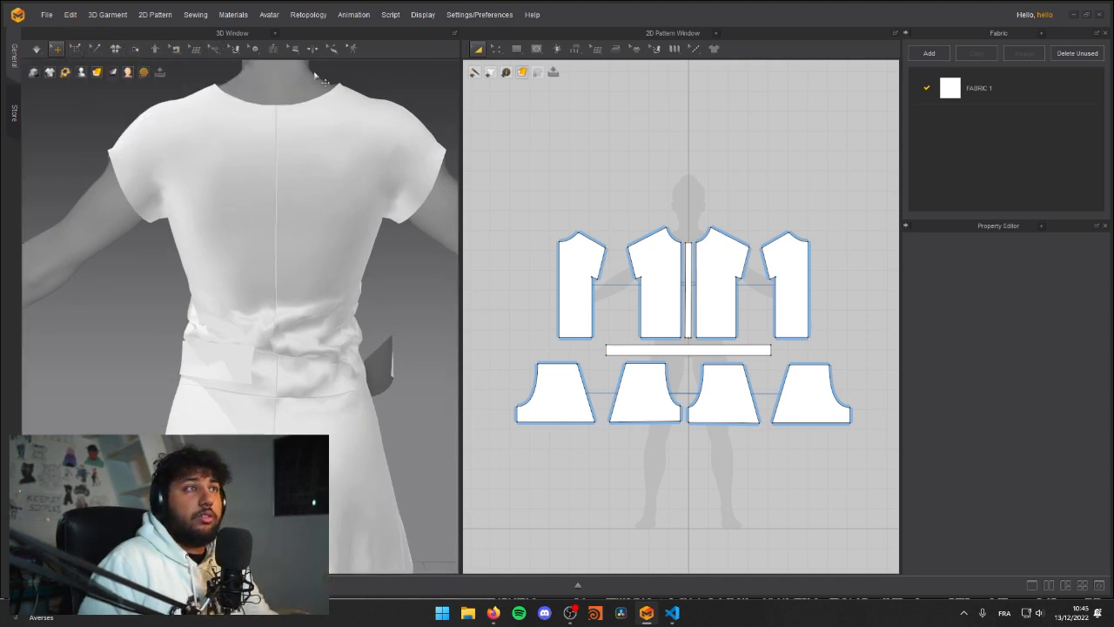
mouse_move(178, 55)
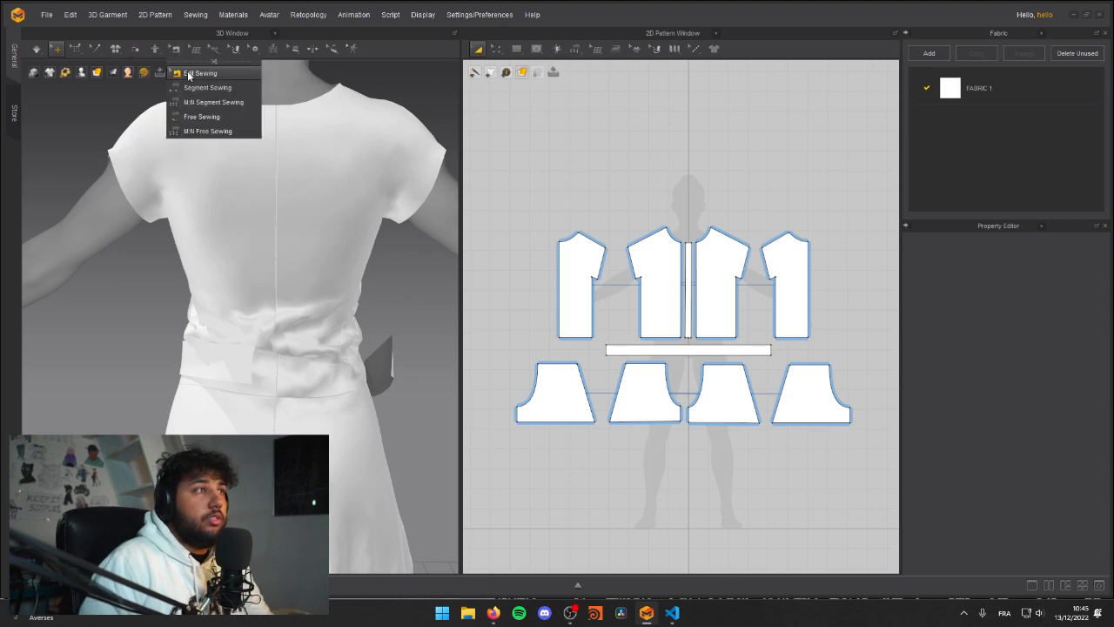
click(193, 74)
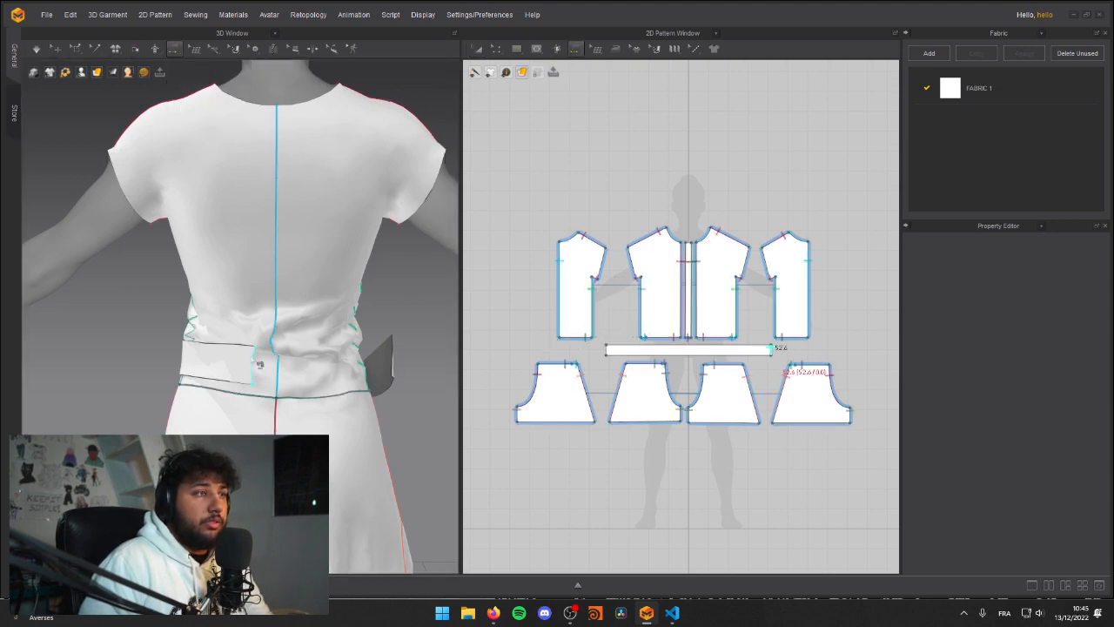
click(400, 353)
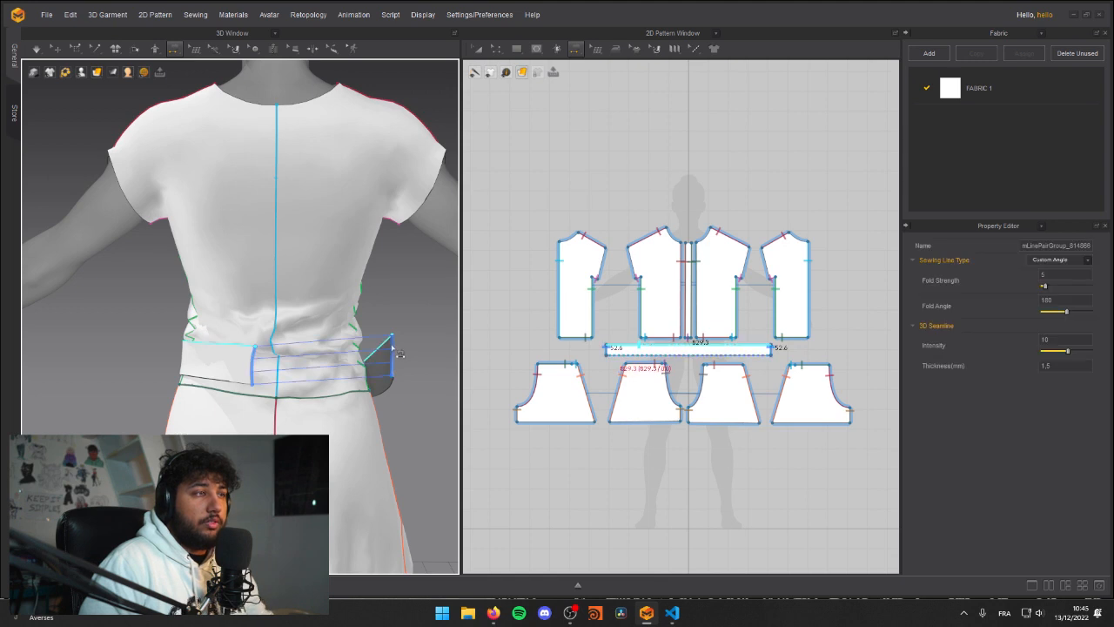
Step: Draw the sewn waist strip closed into a loop around the avatar's waist
key(q)
key(n)
right_drag(111, 329, 206, 339)
scroll(206, 339, down, 5)
right_drag(261, 315, 311, 323)
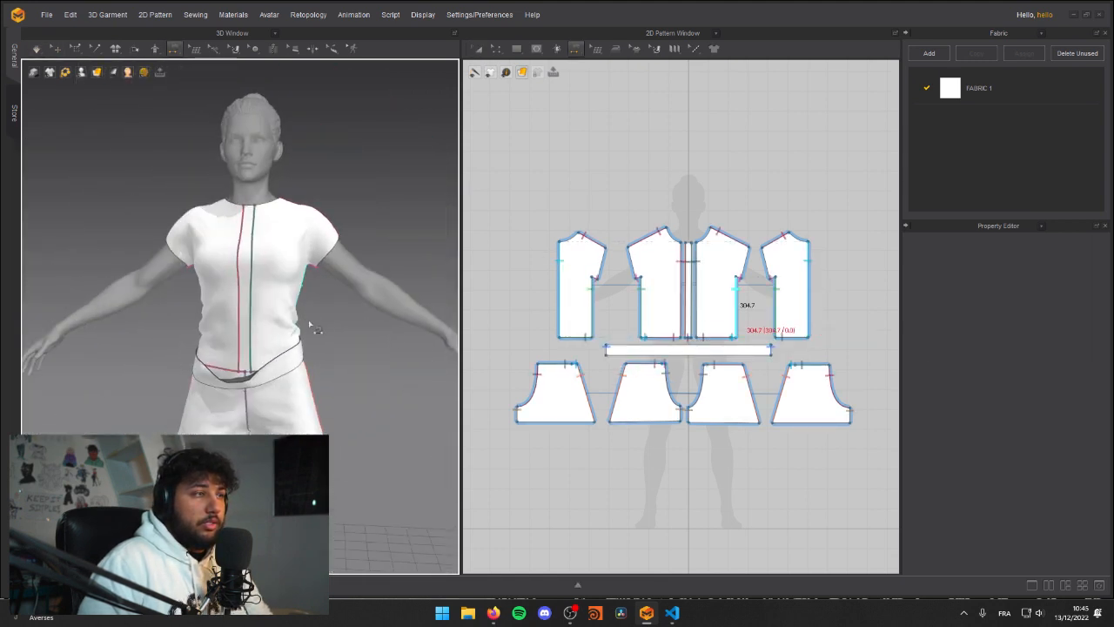
key(a)
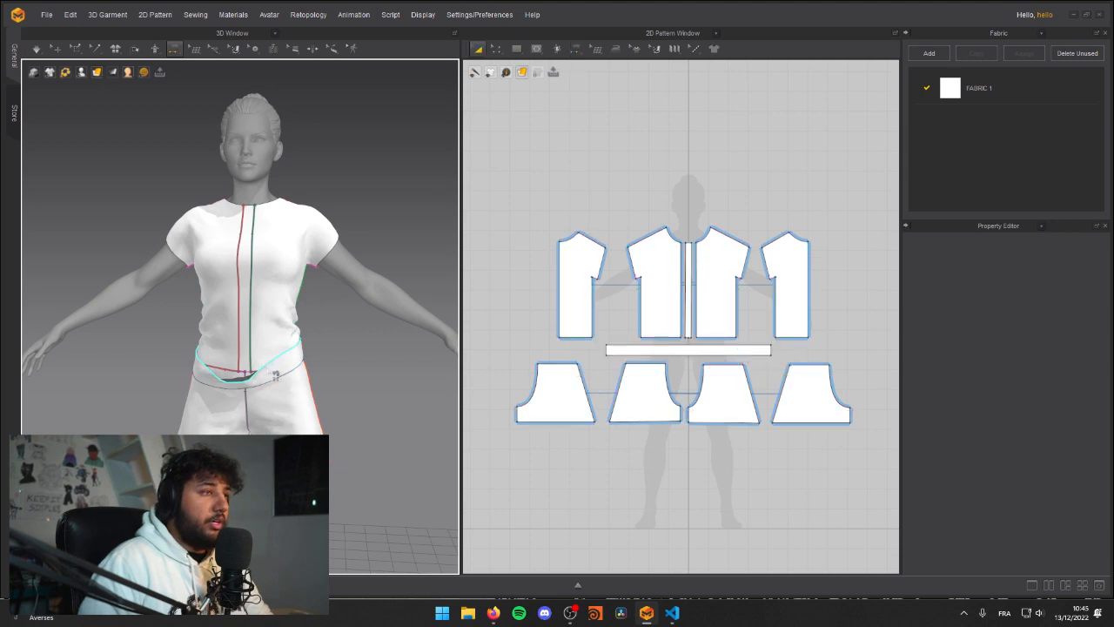
Step: Select the waist strip and pull it into place around the avatar's back while simulating
click(56, 48)
click(298, 355)
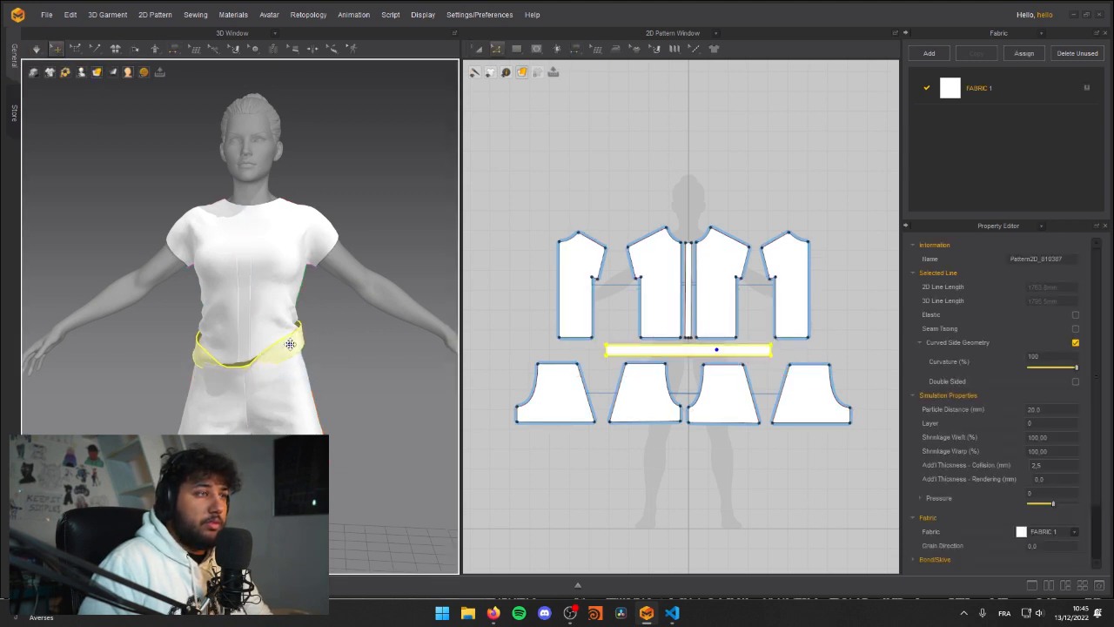
right_drag(300, 345, 131, 340)
middle_drag(701, 437, 699, 404)
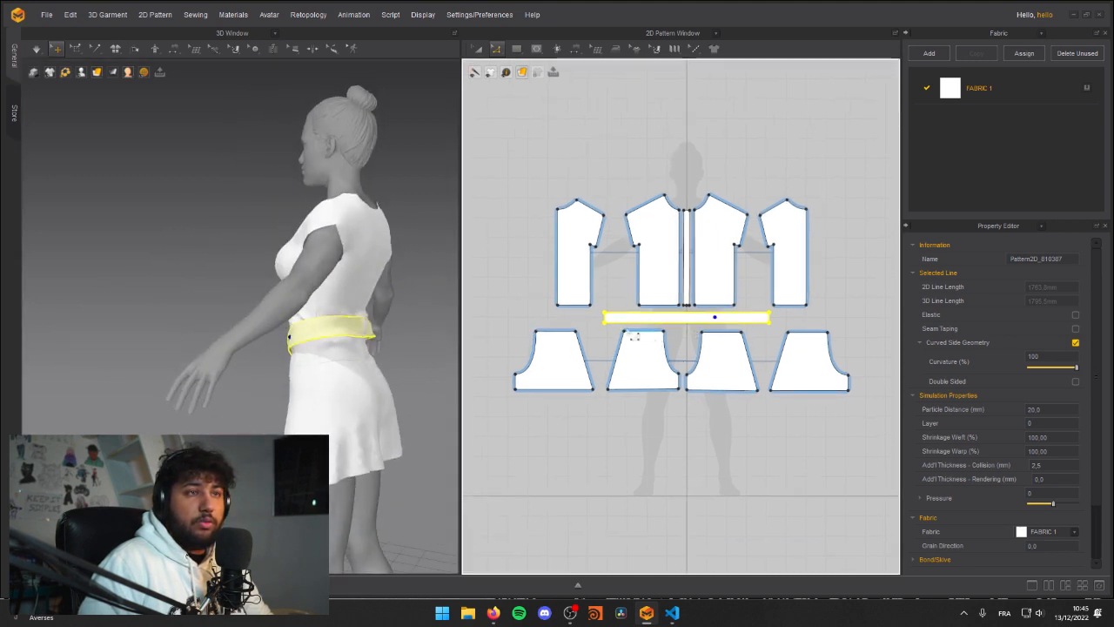
key(space)
right_drag(442, 336, 312, 339)
drag(311, 340, 367, 360)
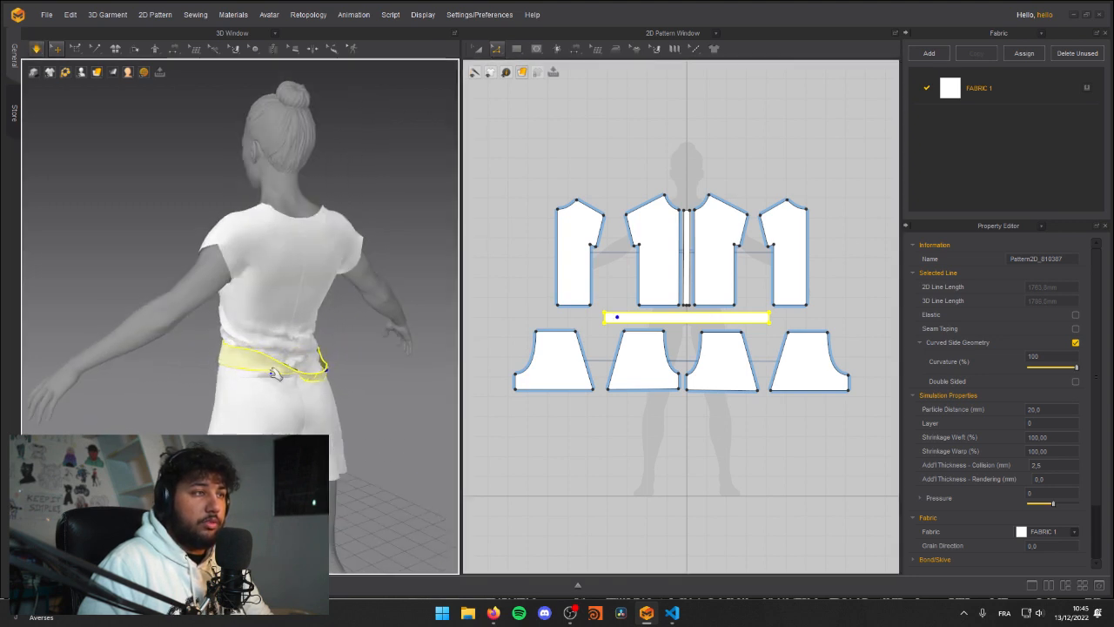
Step: Shorten the waist strip pattern at its ends to a total outline length of about 1250 mm
scroll(678, 328, up, 3)
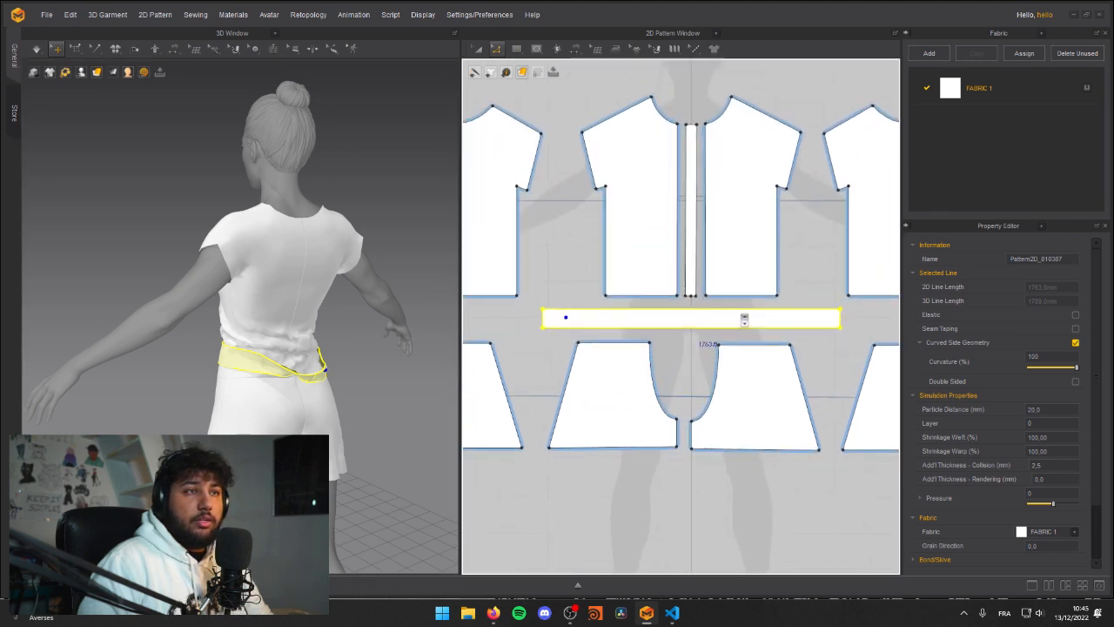
click(528, 329)
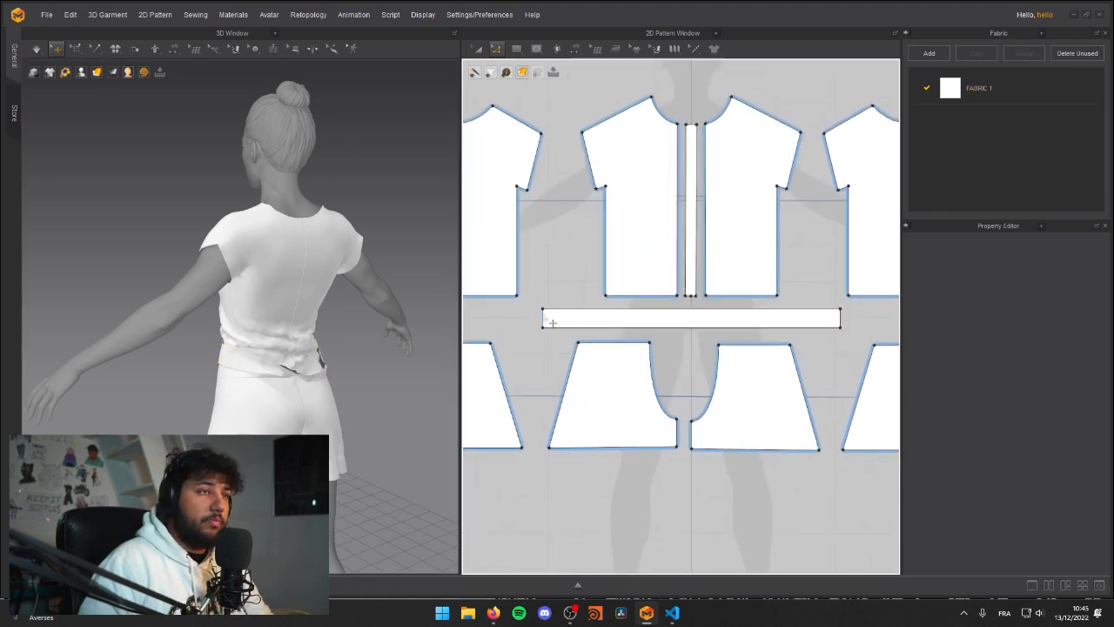
click(553, 322)
drag(645, 324, 645, 325)
key(a)
drag(717, 319, 635, 318)
Step: Simulate the shortened waist strip and tug it into place around the avatar's waist
right_drag(197, 308, 341, 365)
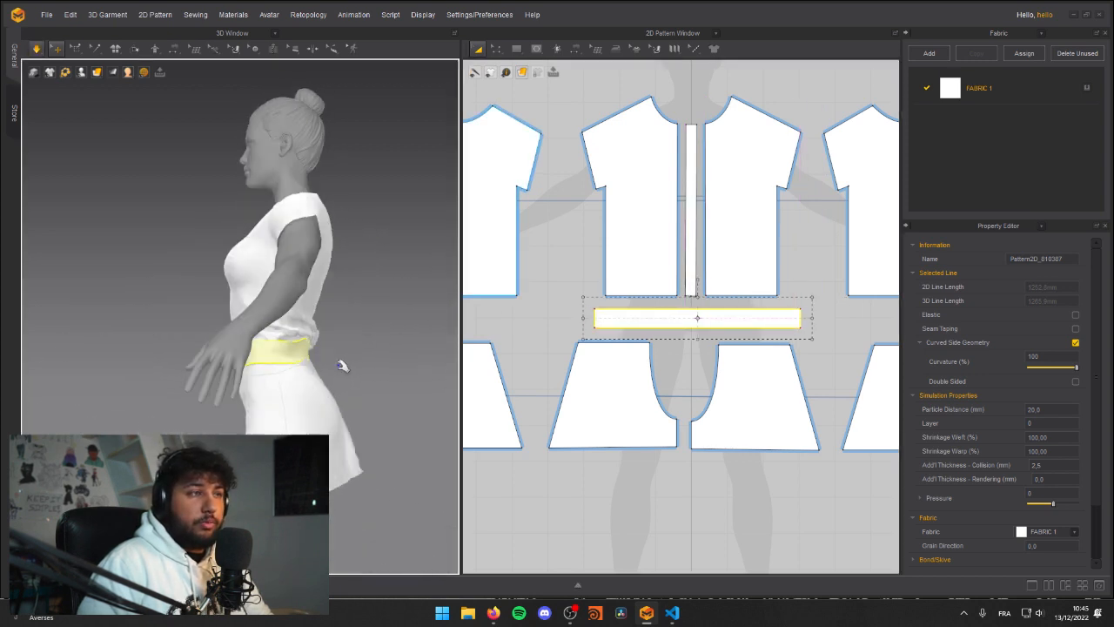
drag(383, 345, 501, 312)
right_drag(399, 335, 278, 339)
drag(323, 330, 236, 309)
right_drag(343, 367, 244, 331)
click(236, 334)
click(215, 346)
Step: Pull the shirt's front panel near the hem to rearrange the fabric around the waist strip while simulating
drag(361, 331, 148, 329)
right_drag(148, 329, 297, 317)
drag(323, 301, 249, 318)
right_drag(342, 353, 400, 355)
middle_drag(365, 340, 236, 347)
right_drag(318, 346, 225, 342)
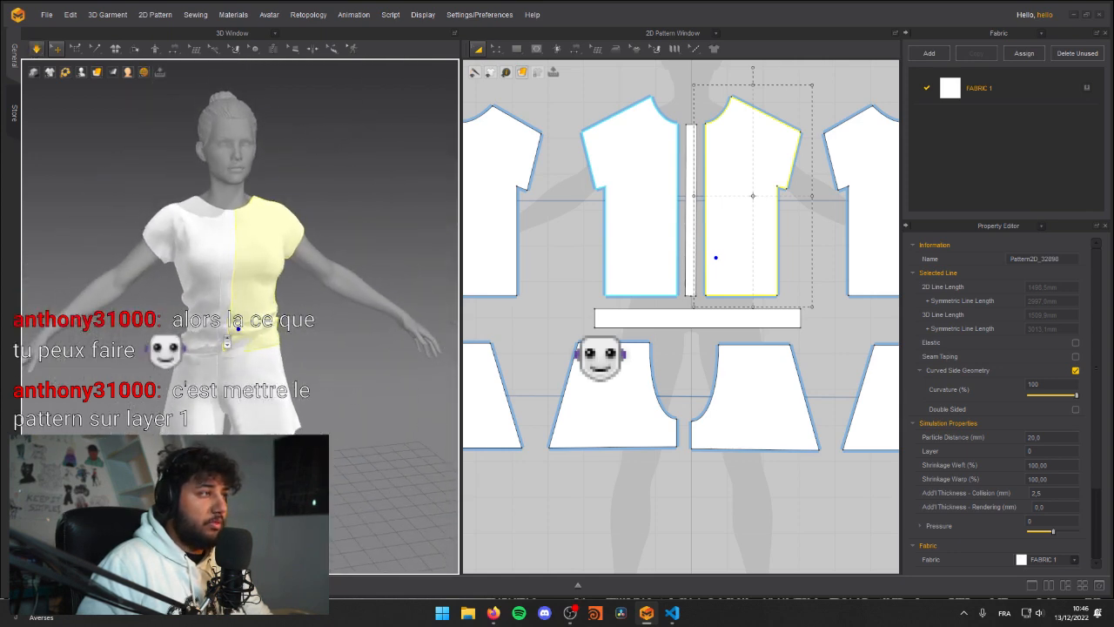
scroll(225, 340, up, 2)
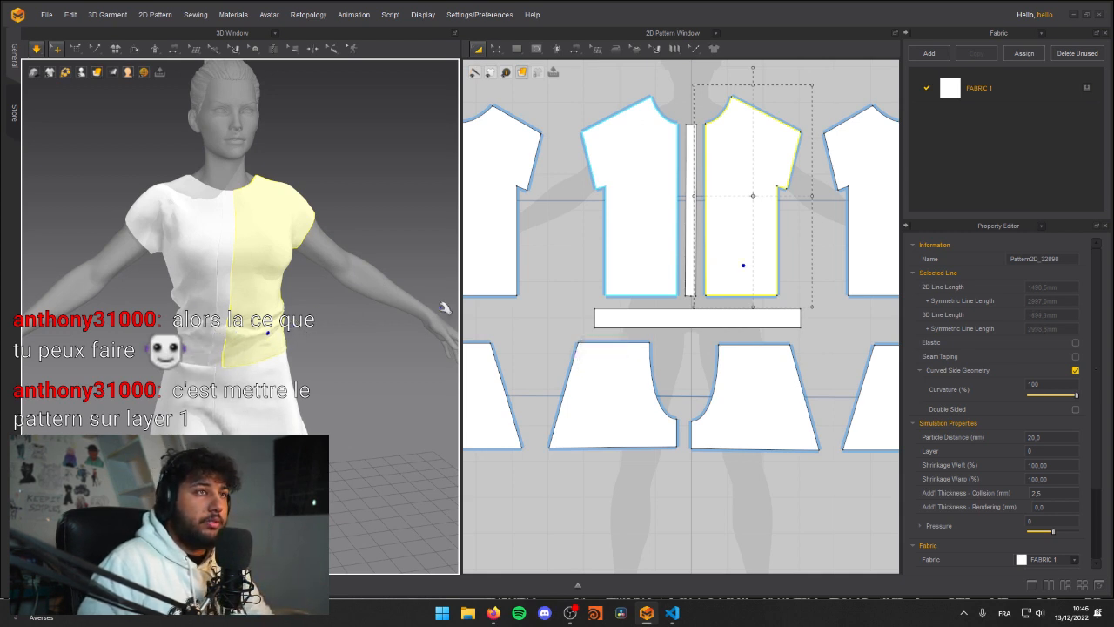
scroll(589, 327, down, 2)
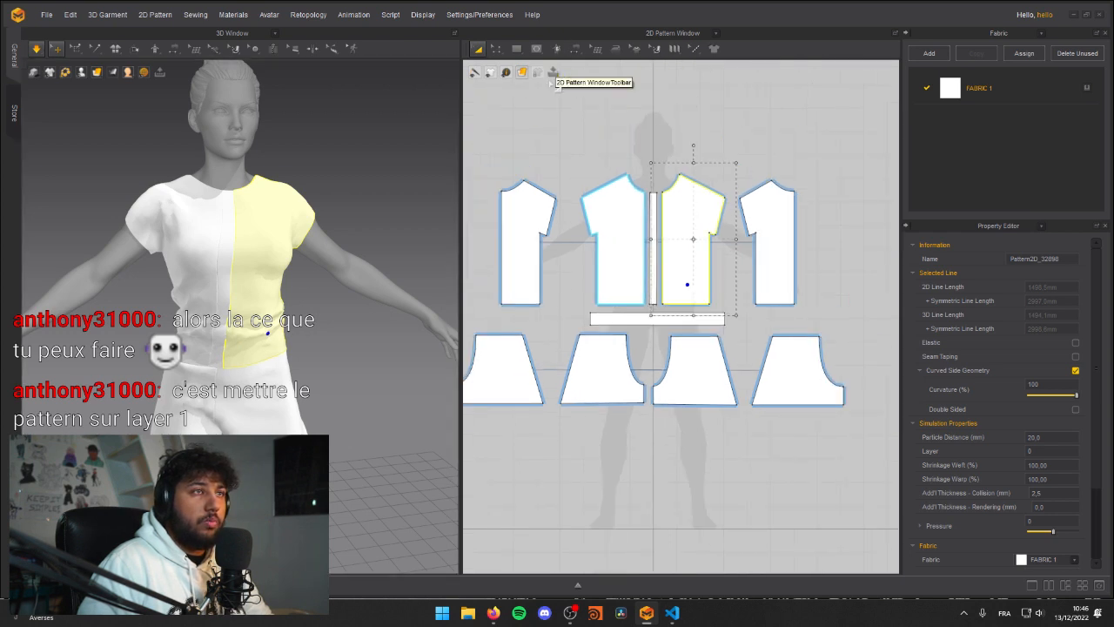
middle_drag(568, 190, 579, 223)
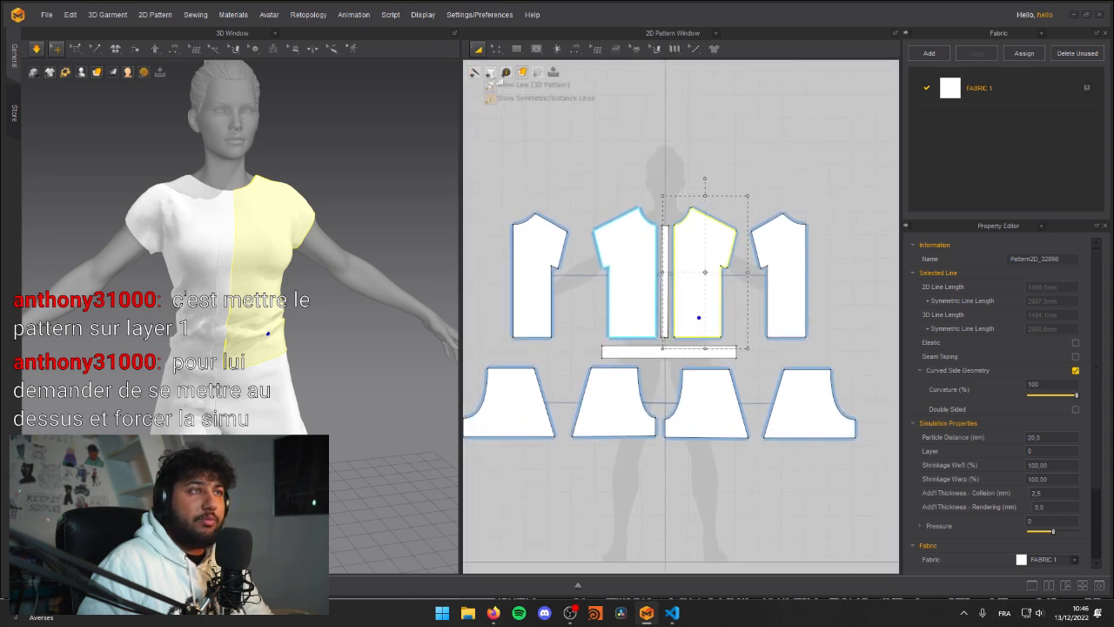
mouse_move(520, 75)
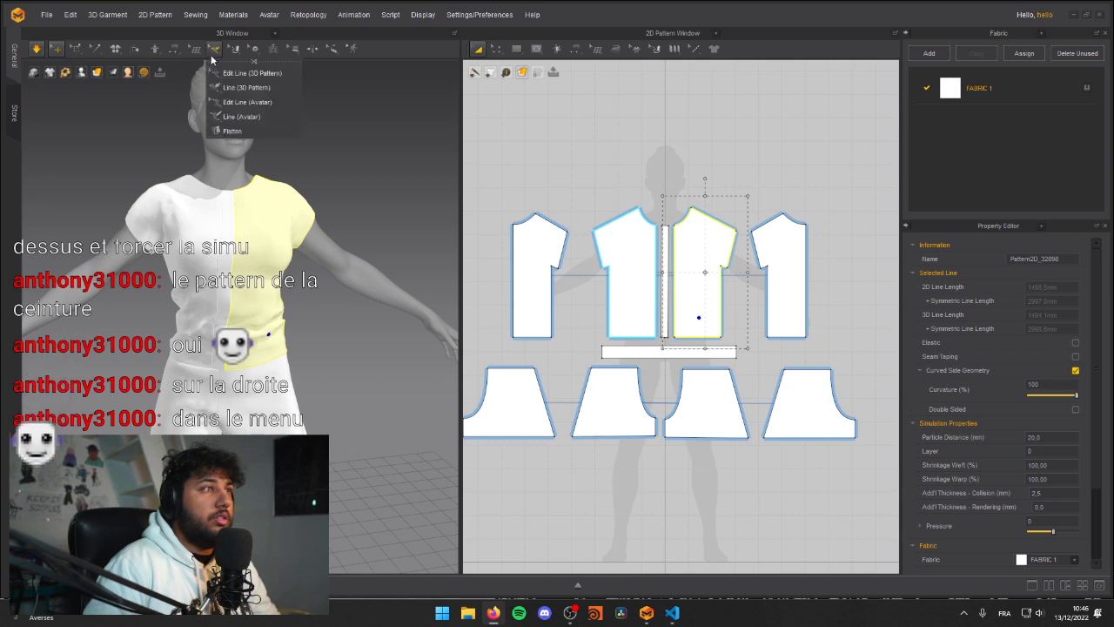
mouse_move(50, 72)
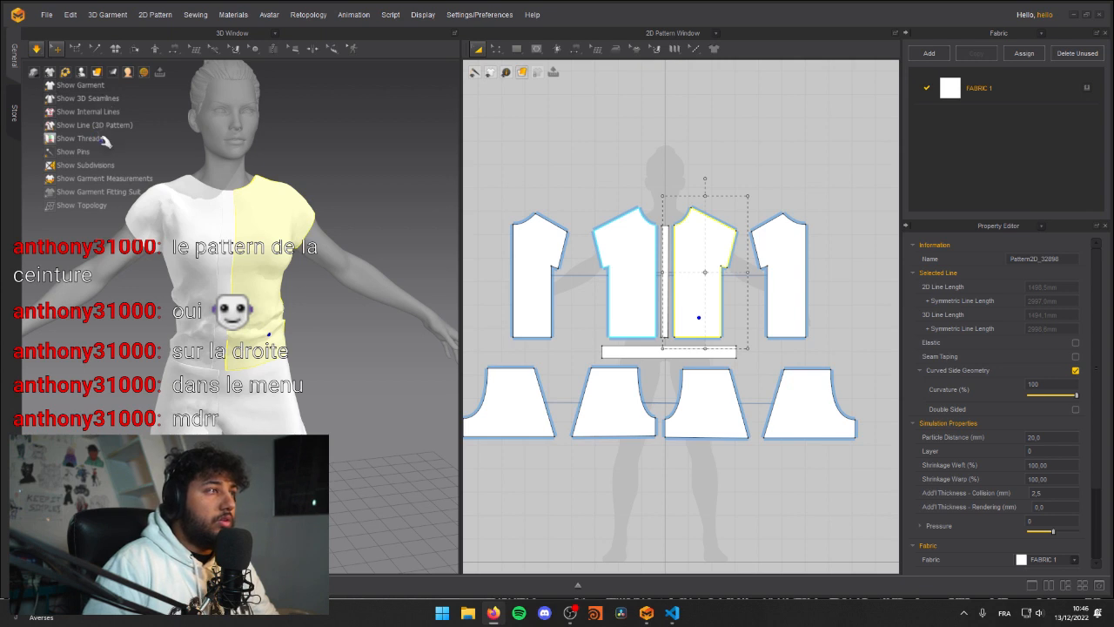
click(61, 323)
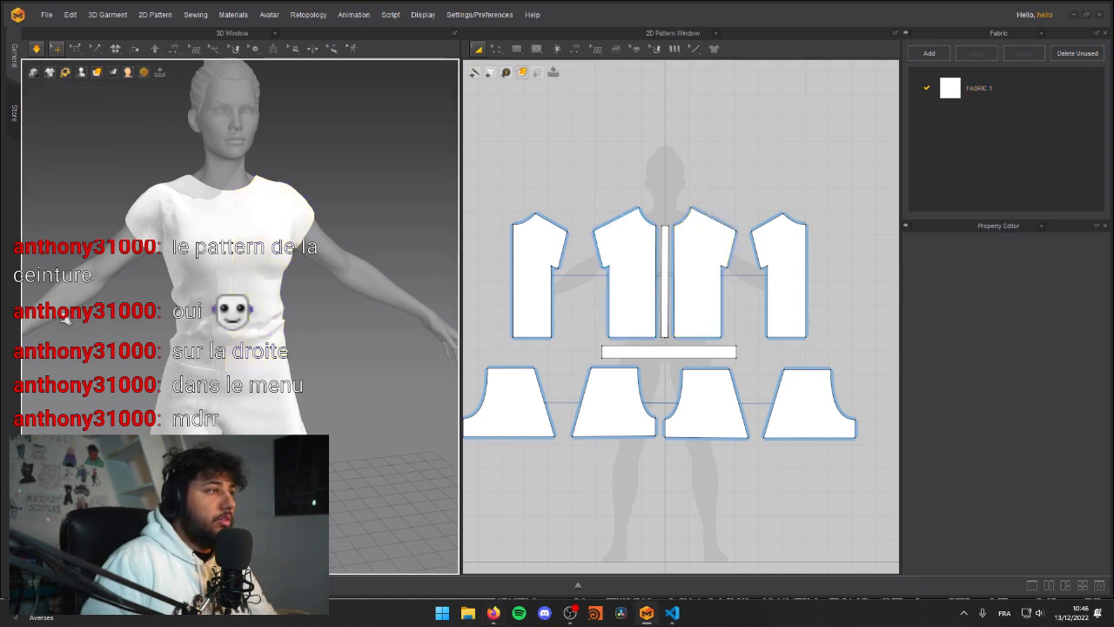
middle_drag(105, 288, 172, 273)
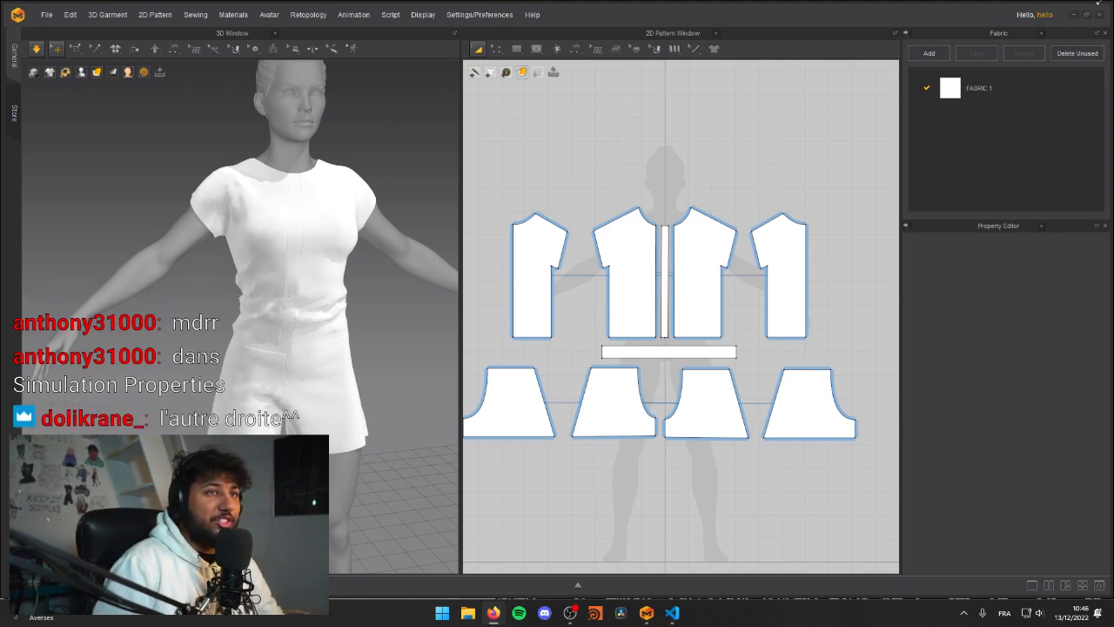
Step: Inspect the waist strip's simulation properties and the pattern operations available for it
click(668, 352)
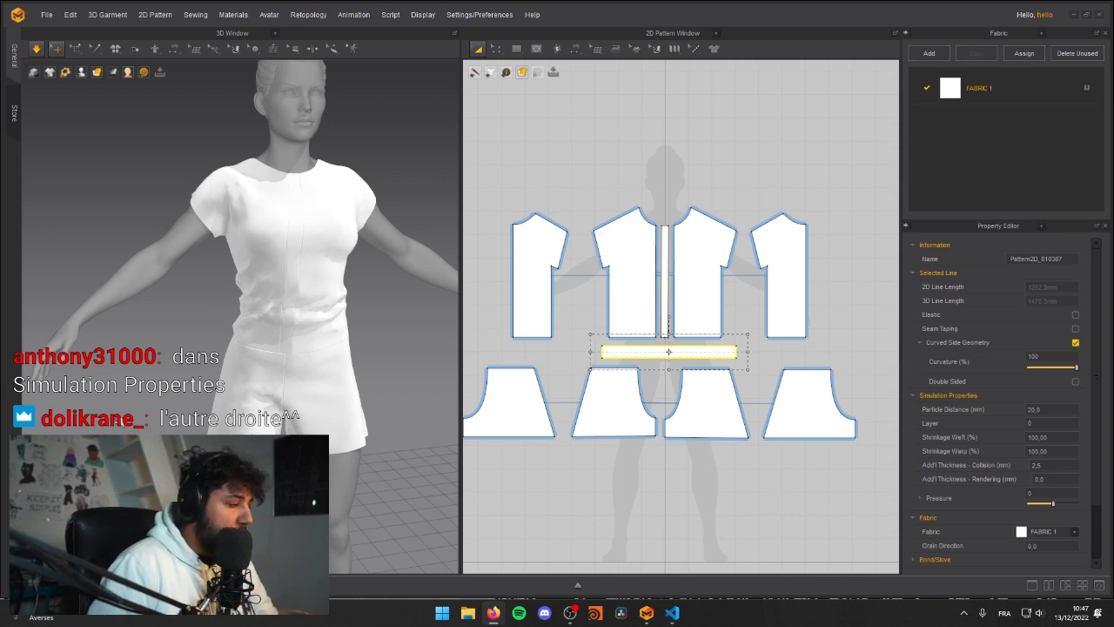
click(375, 306)
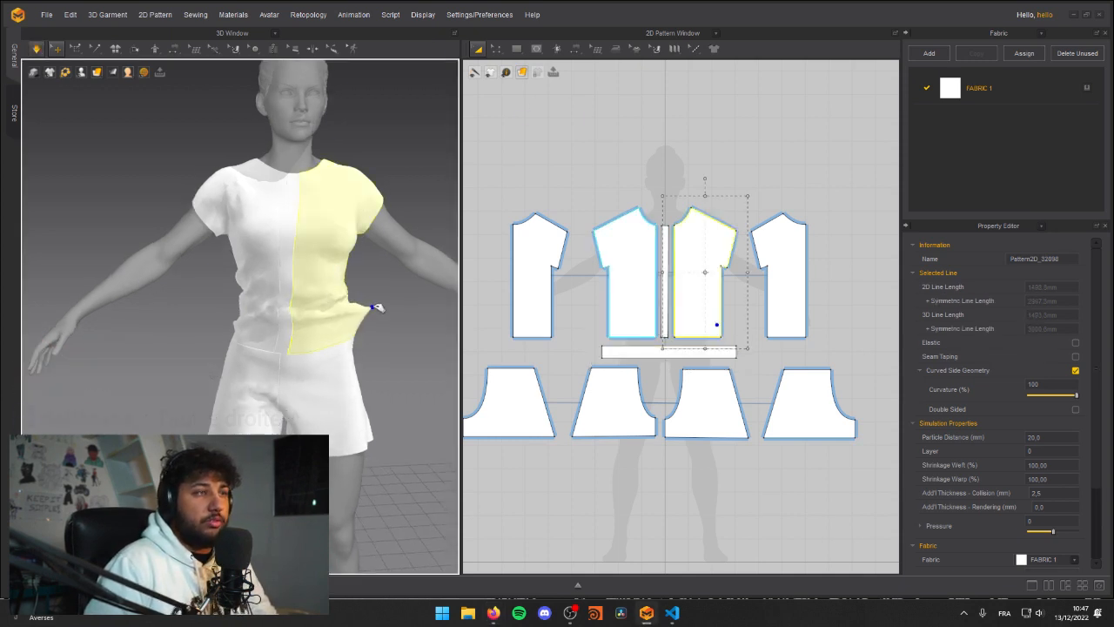
click(653, 356)
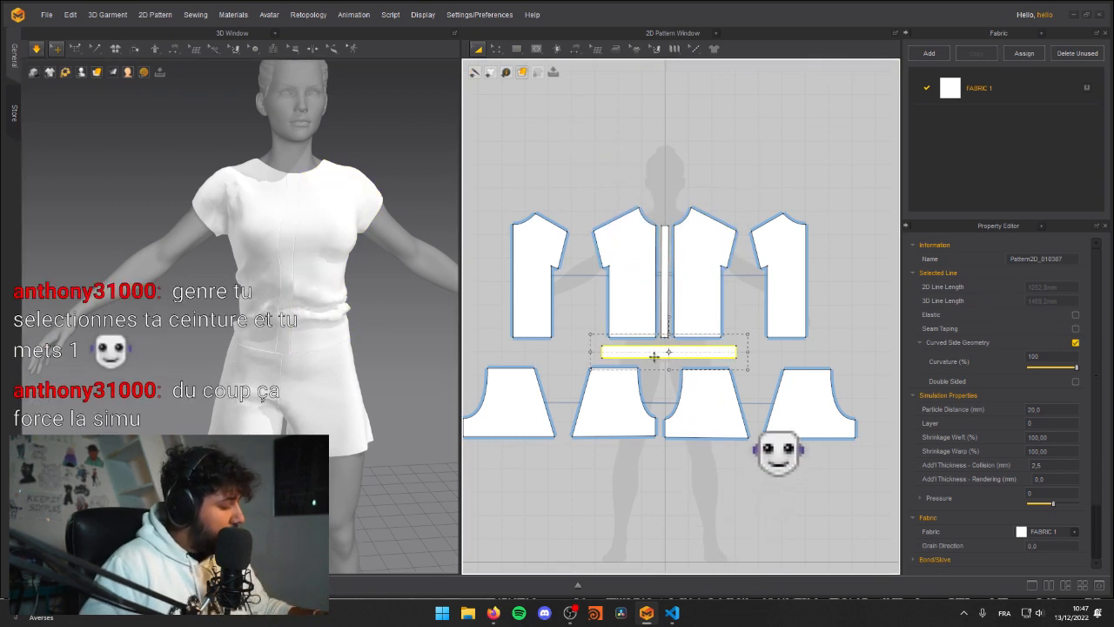
click(331, 309)
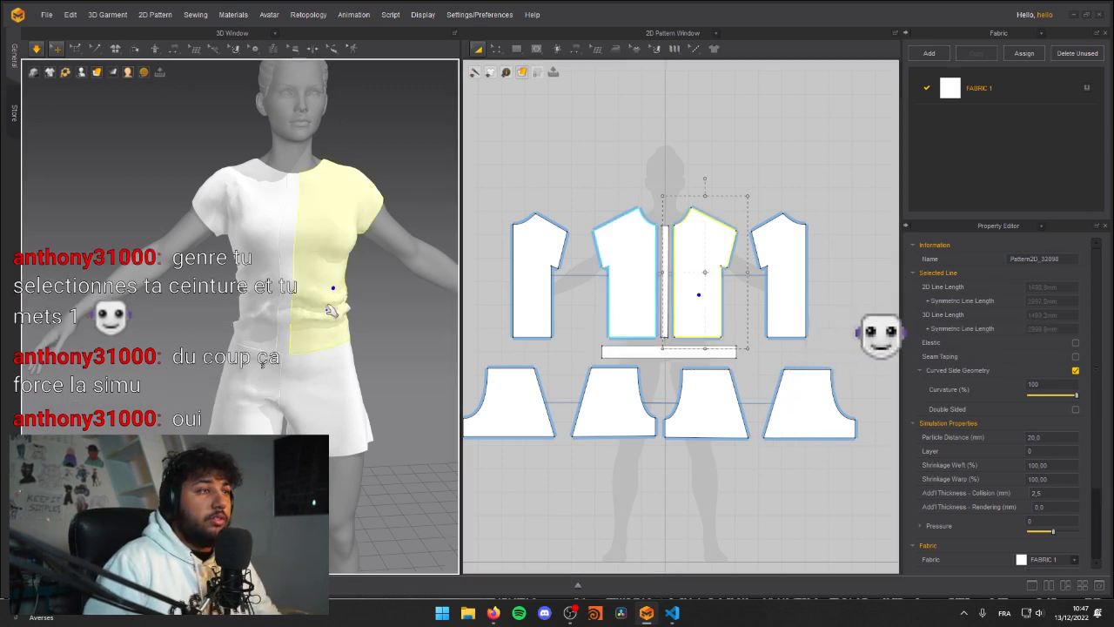
click(644, 349)
right_click(644, 349)
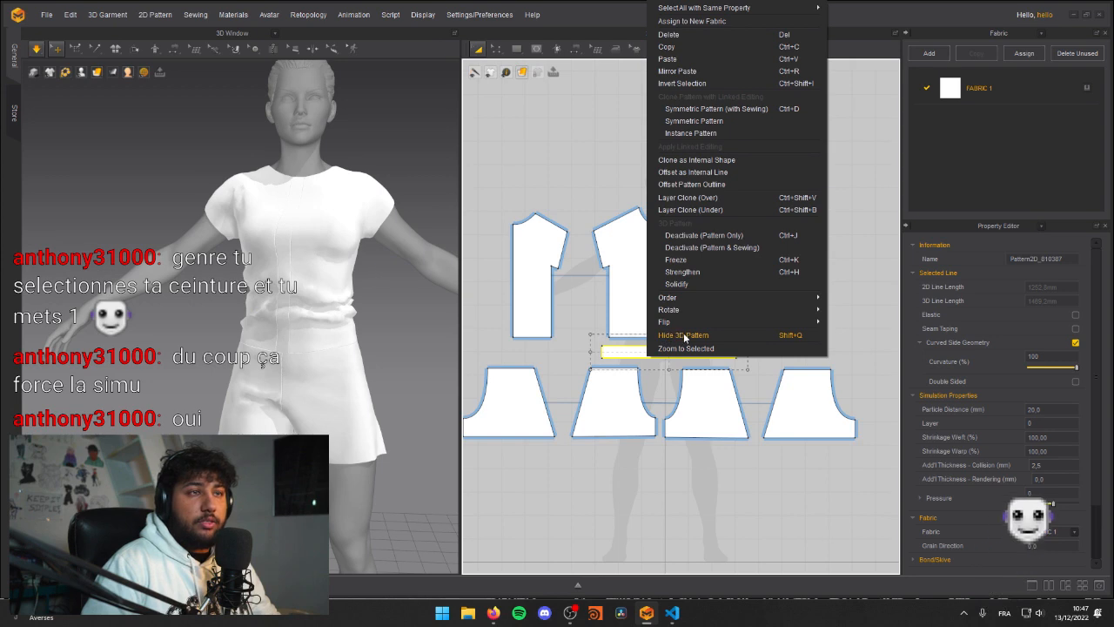
click(484, 349)
Step: Pull the front panels of the shorts near the waist to settle the fabric while simulating
right_drag(181, 300, 333, 305)
drag(333, 305, 402, 352)
drag(287, 340, 383, 368)
right_drag(383, 368, 287, 364)
drag(287, 366, 418, 371)
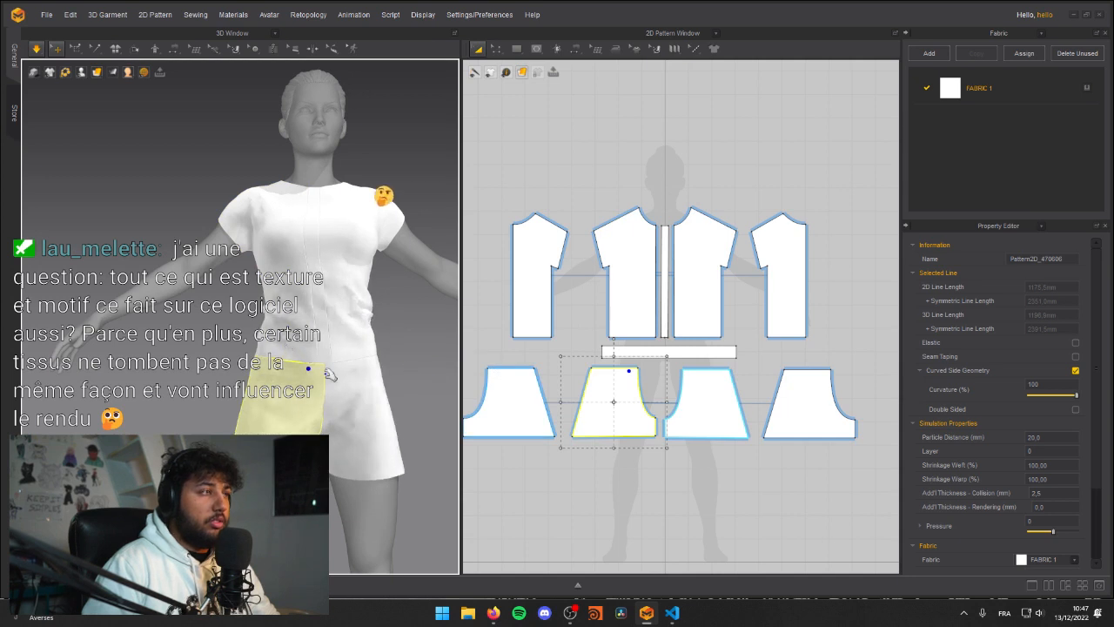
drag(319, 373, 305, 378)
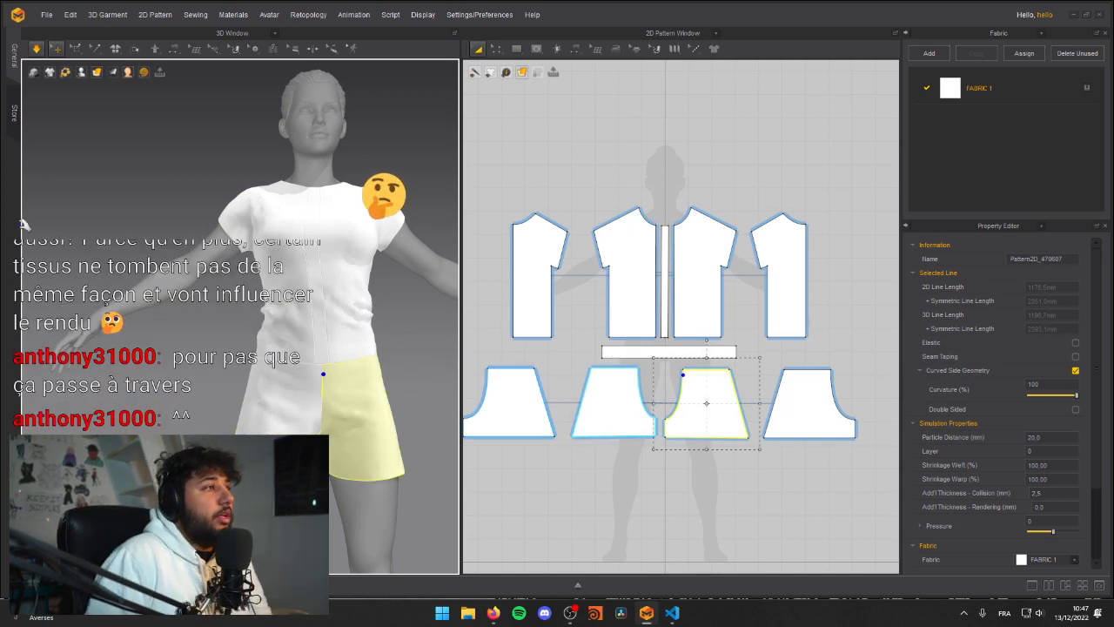
Step: Simulate the outfit and tug the back panel of the shorts near the waist seam
right_drag(160, 273, 344, 296)
right_drag(146, 294, 218, 295)
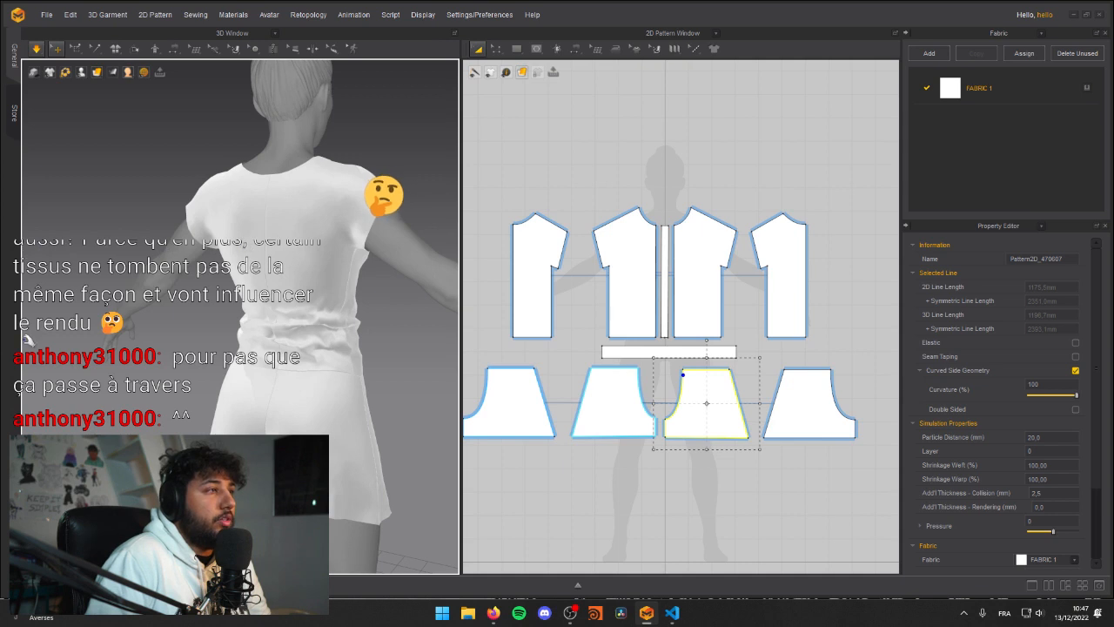
right_drag(232, 343, 288, 343)
right_drag(217, 292, 227, 344)
scroll(228, 287, up, 2)
key(space)
click(227, 344)
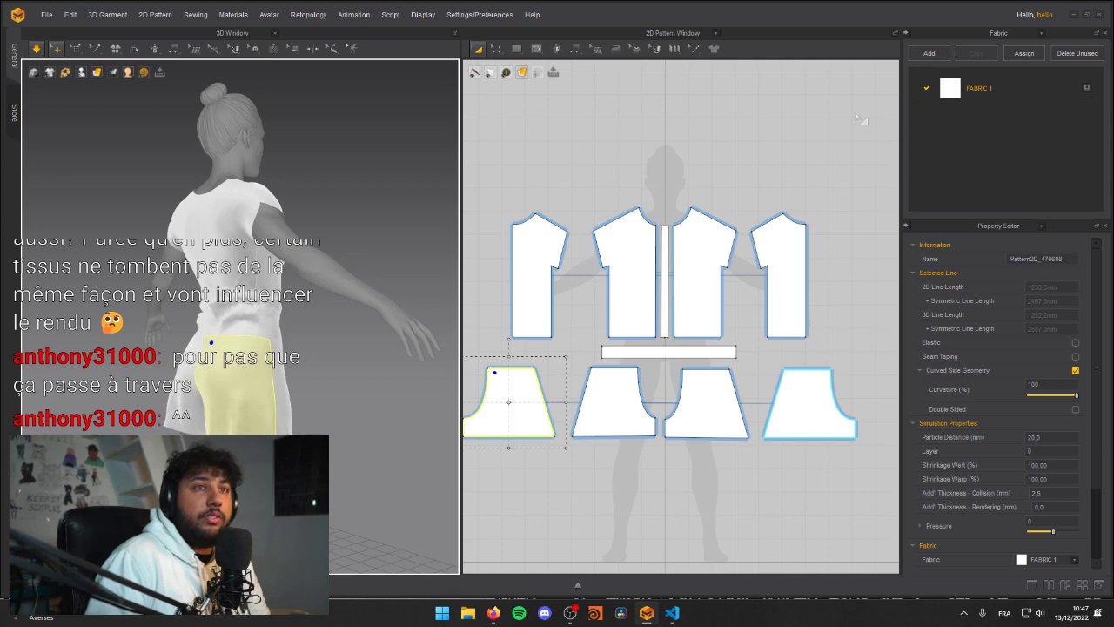
Step: Pull the shirt's front panel at its hem around the waist seam during simulation
right_drag(300, 261, 190, 265)
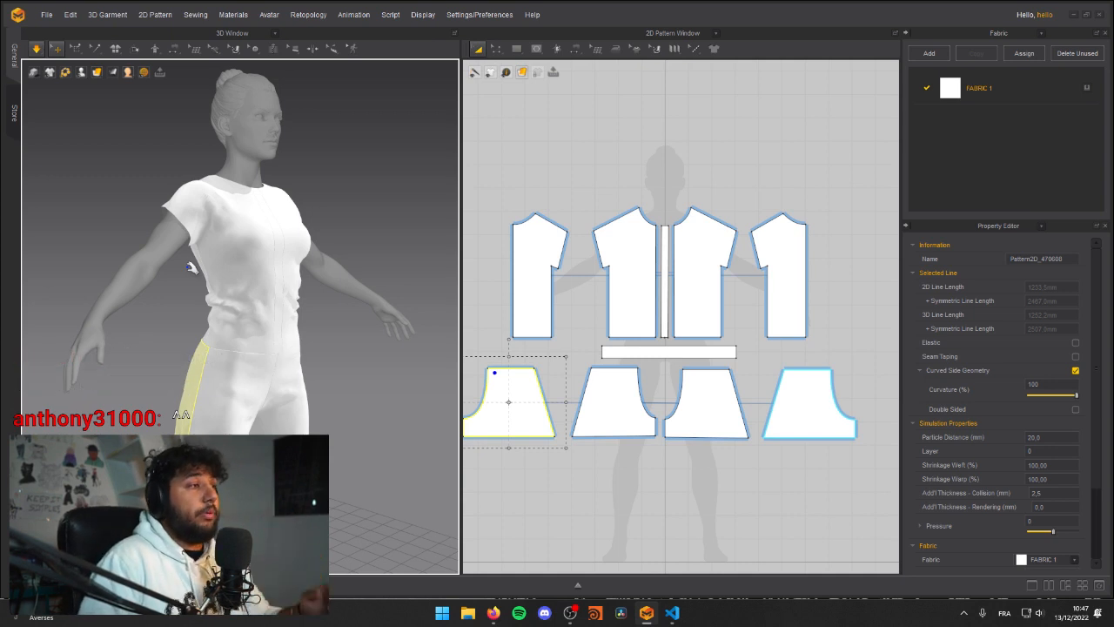
right_drag(277, 299, 227, 307)
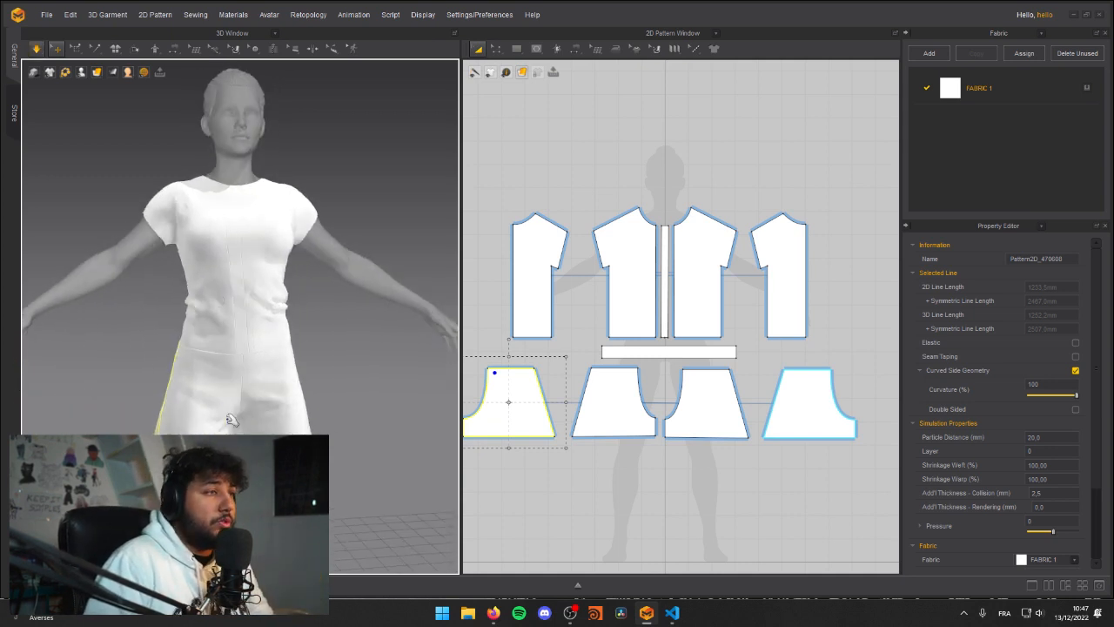
click(148, 334)
middle_drag(183, 358, 190, 315)
scroll(192, 314, up, 2)
click(203, 309)
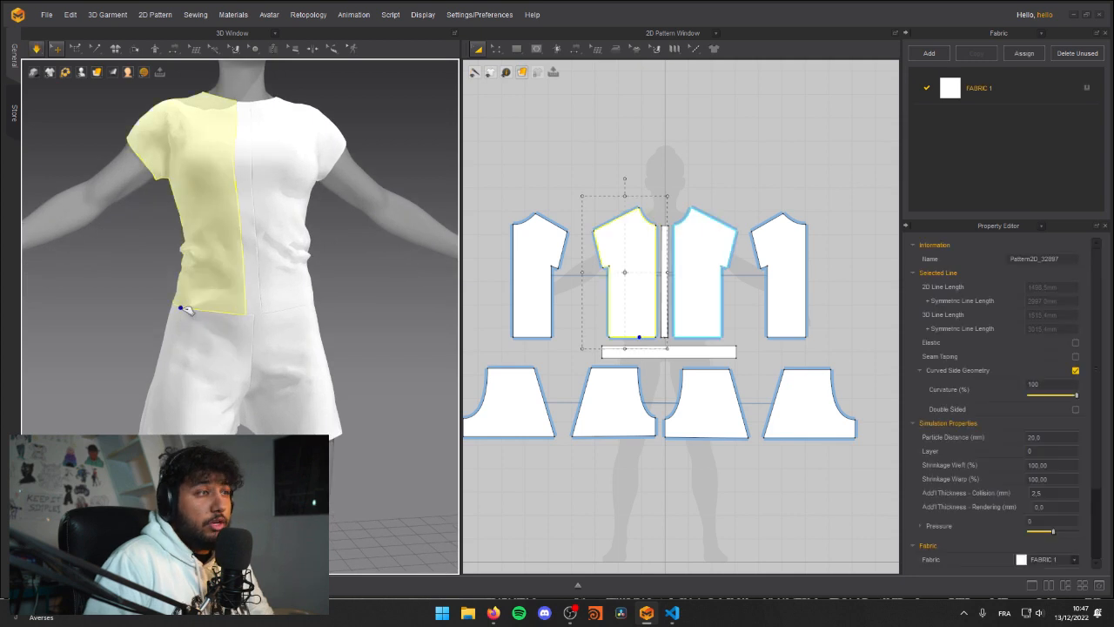
Step: Tug the front panel of the shorts along its outer side to rearrange its drape while simulating
drag(250, 360, 293, 381)
click(201, 369)
click(110, 421)
click(154, 411)
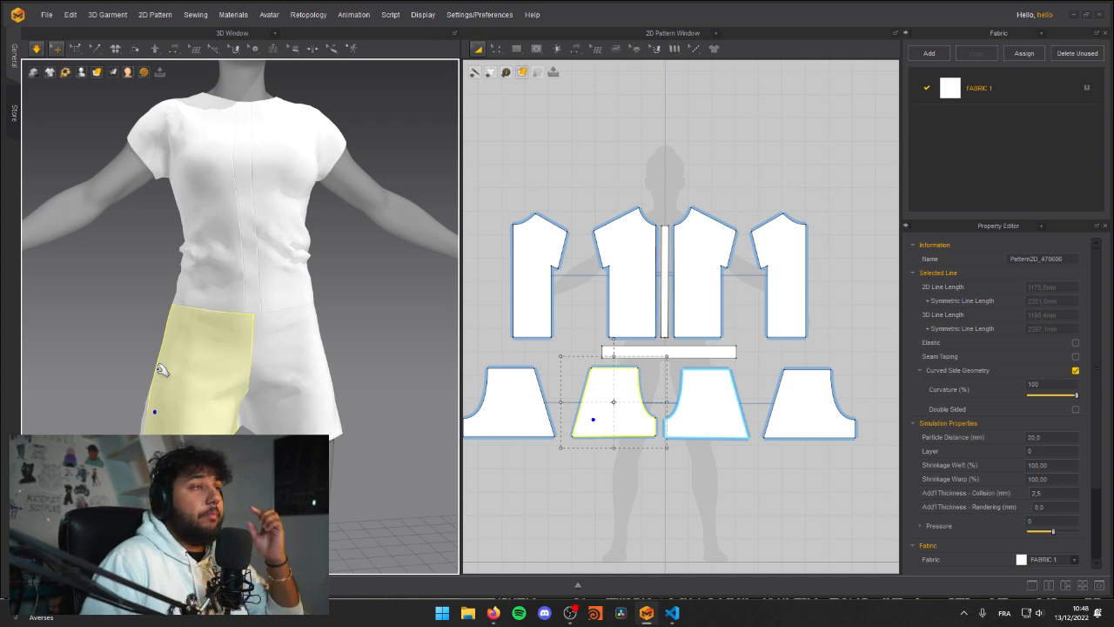
right_drag(189, 213, 258, 254)
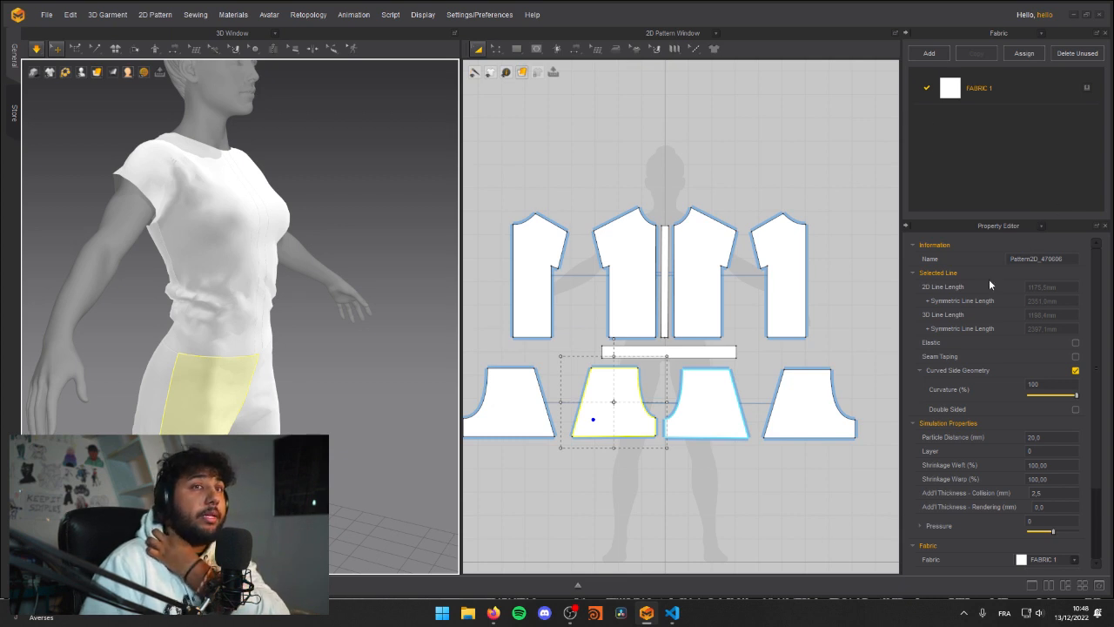
Step: Examine the properties of the shirt's front panel and the material settings of FABRIC 1
click(639, 279)
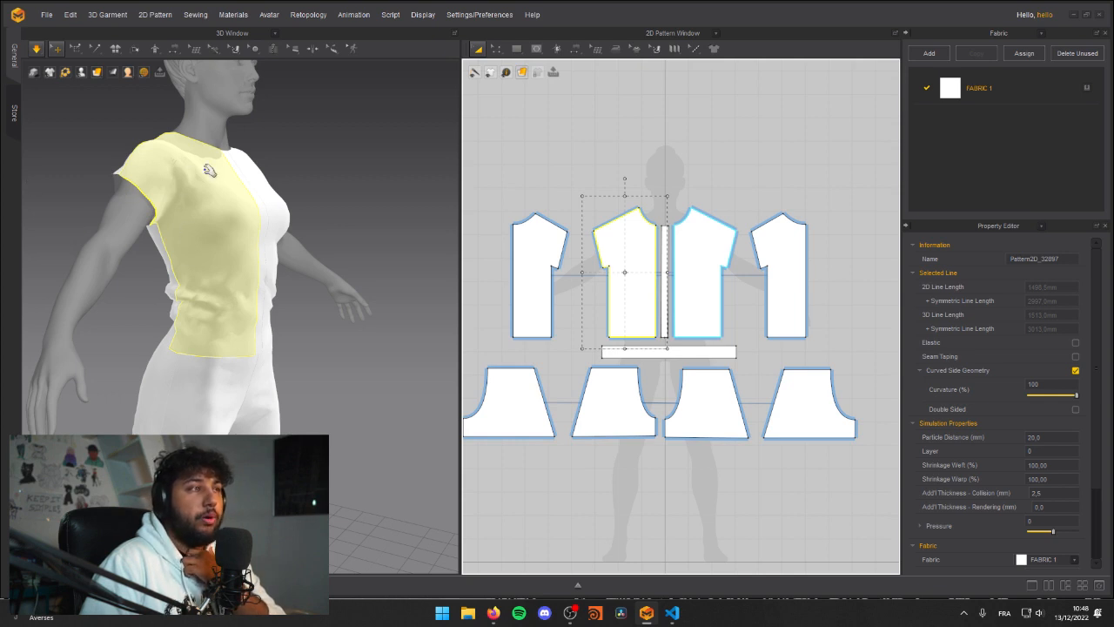
scroll(981, 447, down, 1)
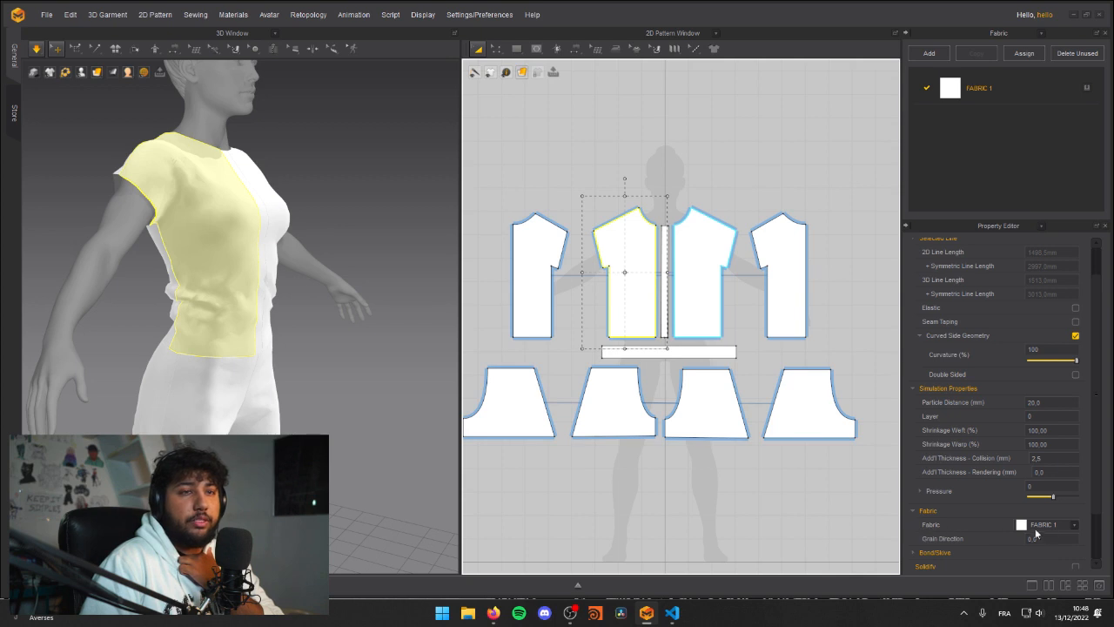
scroll(979, 512, down, 2)
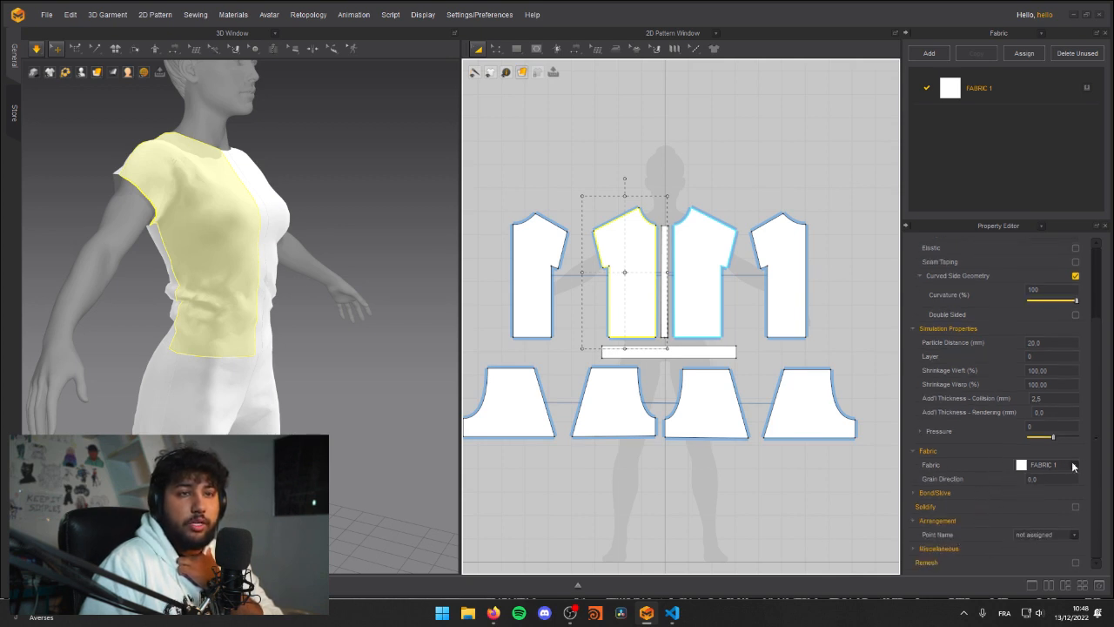
click(983, 91)
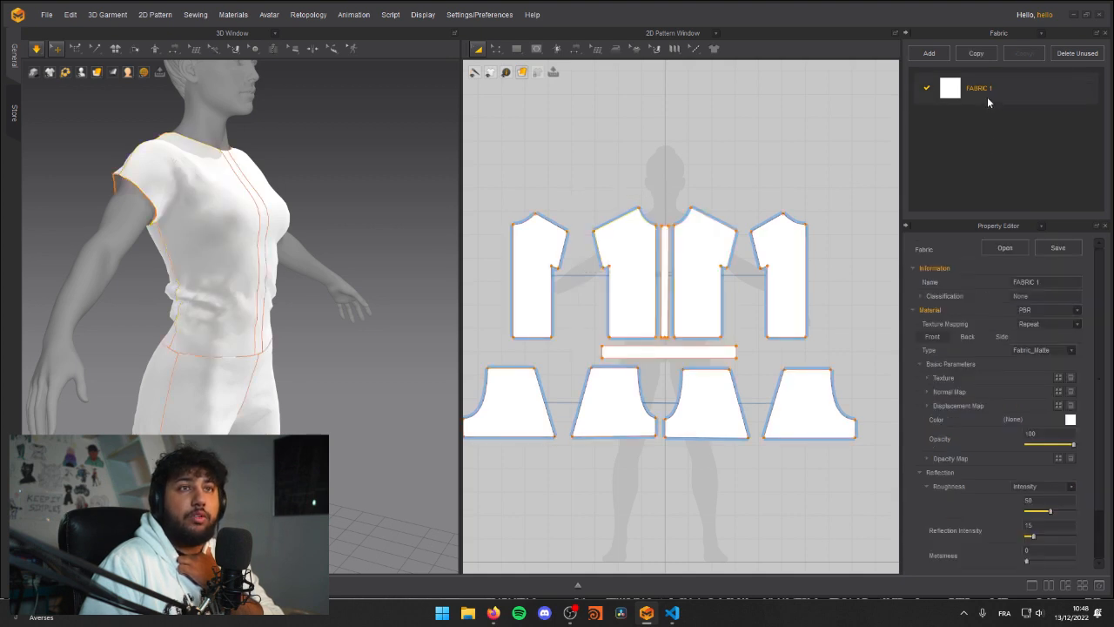
scroll(964, 439, down, 2)
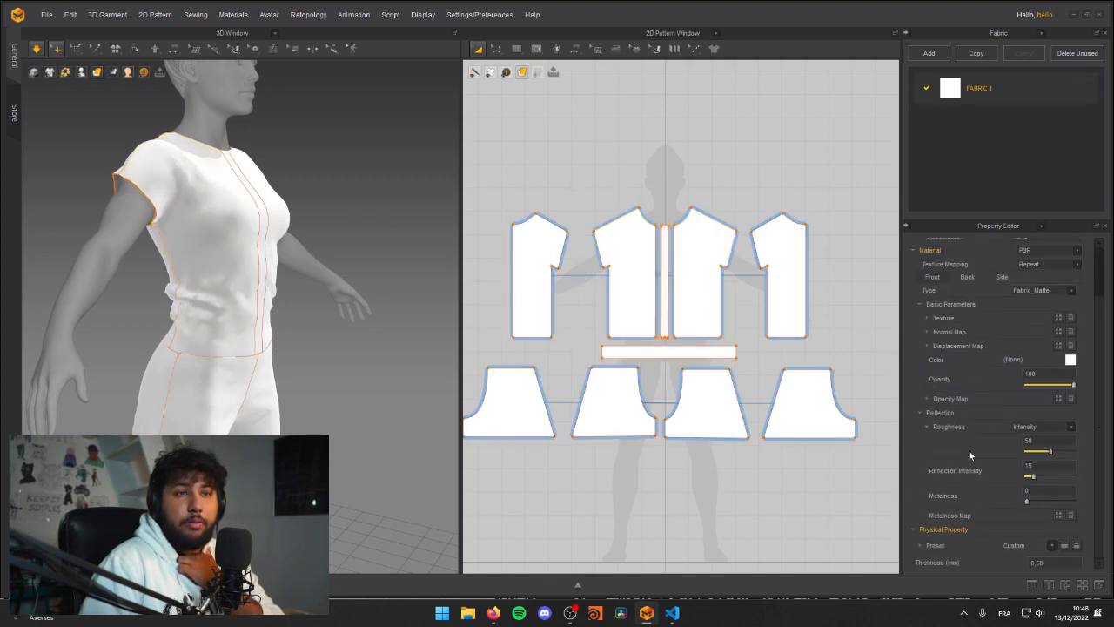
scroll(969, 450, up, 2)
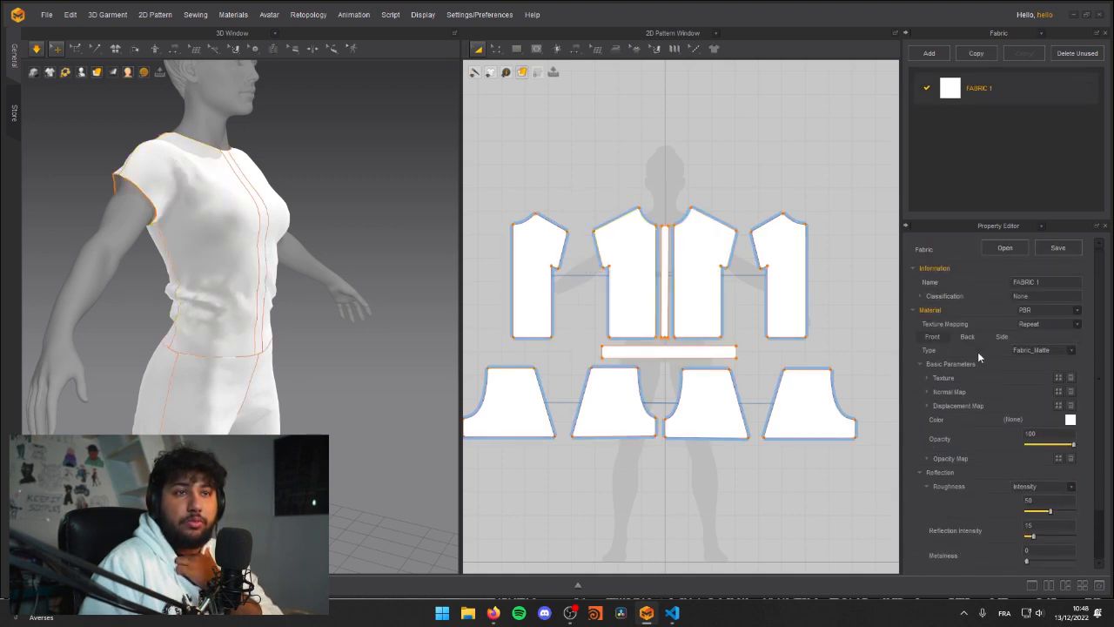
scroll(984, 392, down, 2)
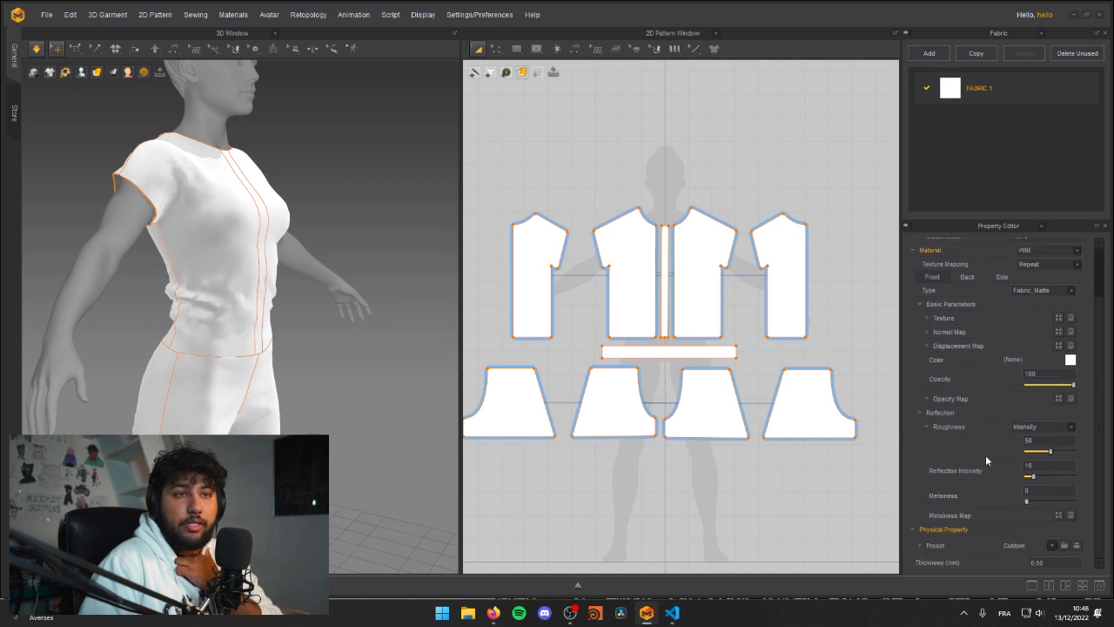
scroll(976, 426, up, 2)
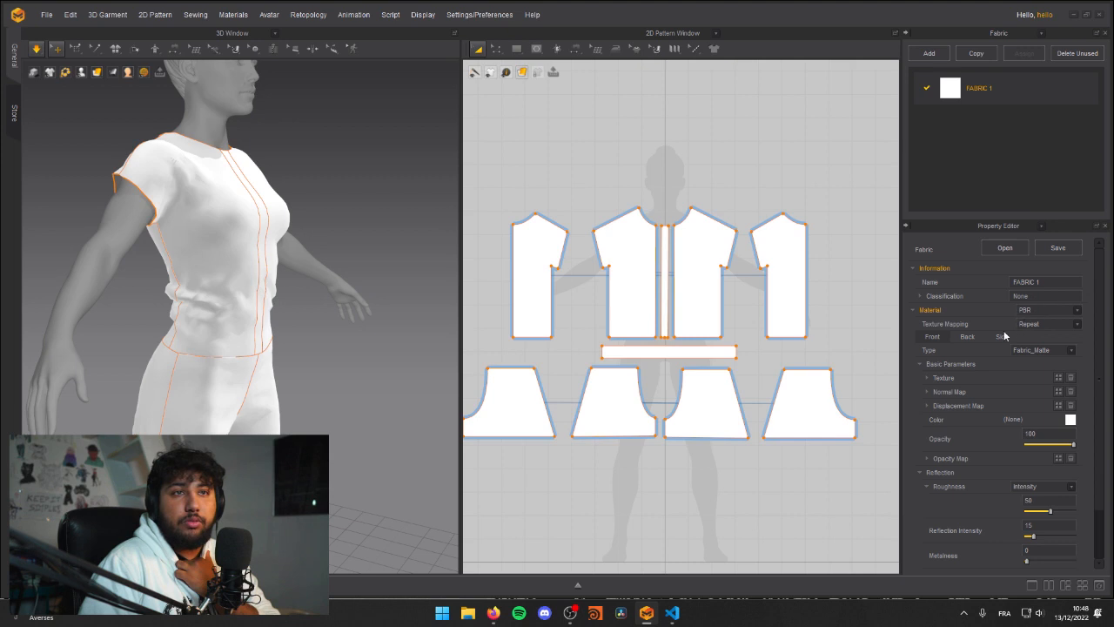
scroll(979, 375, down, 2)
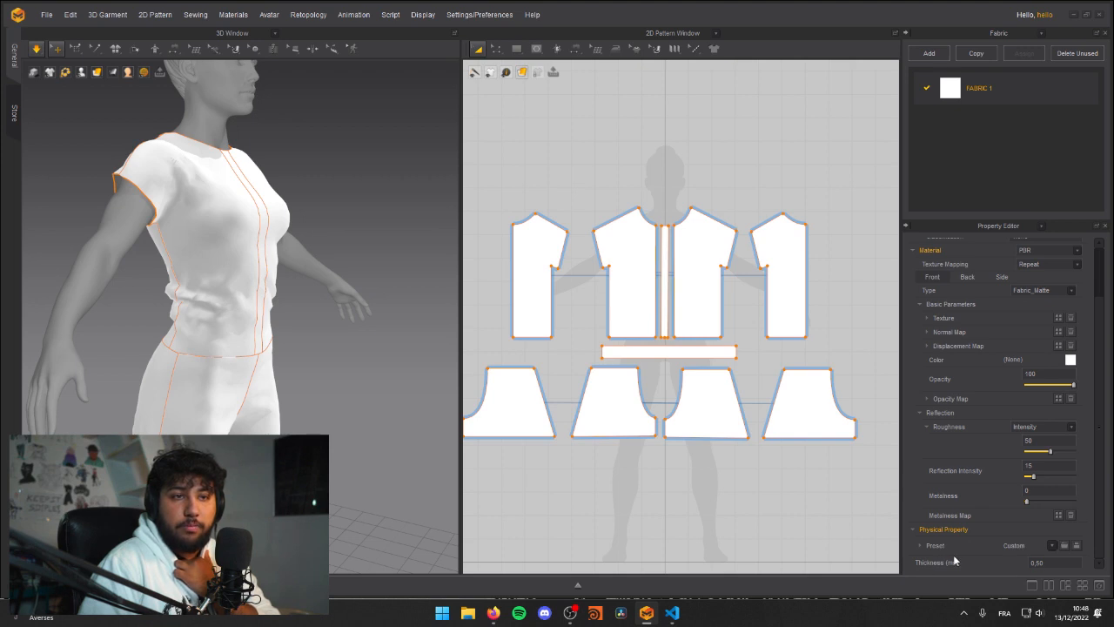
Step: Browse the physical property presets for FABRIC 1, from the cottons and denims to the knits and leather
click(1053, 544)
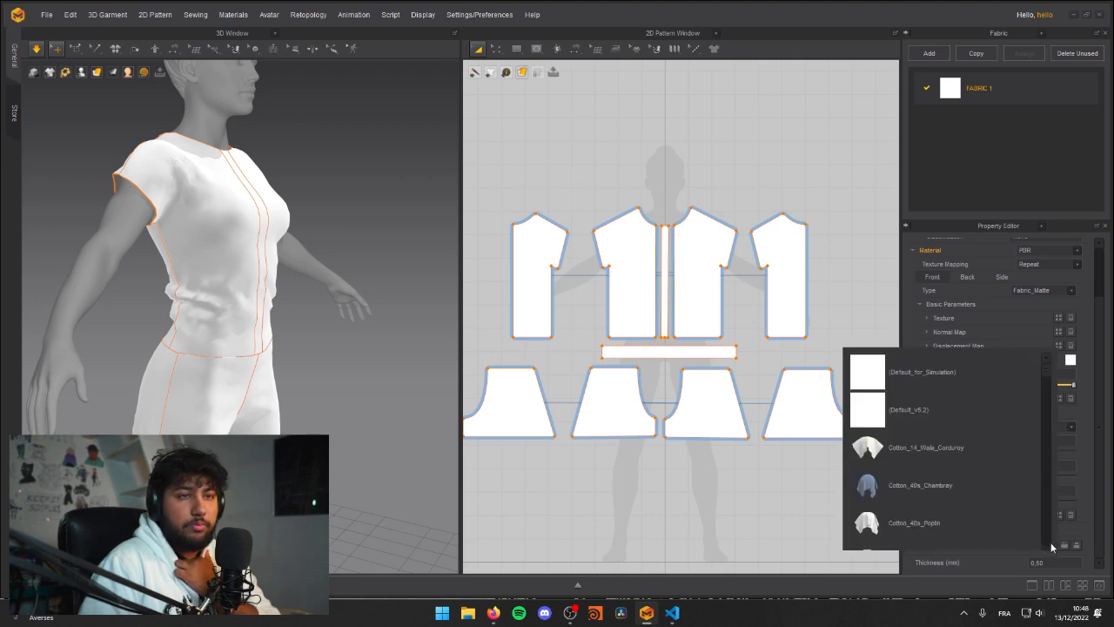
scroll(919, 462, down, 5)
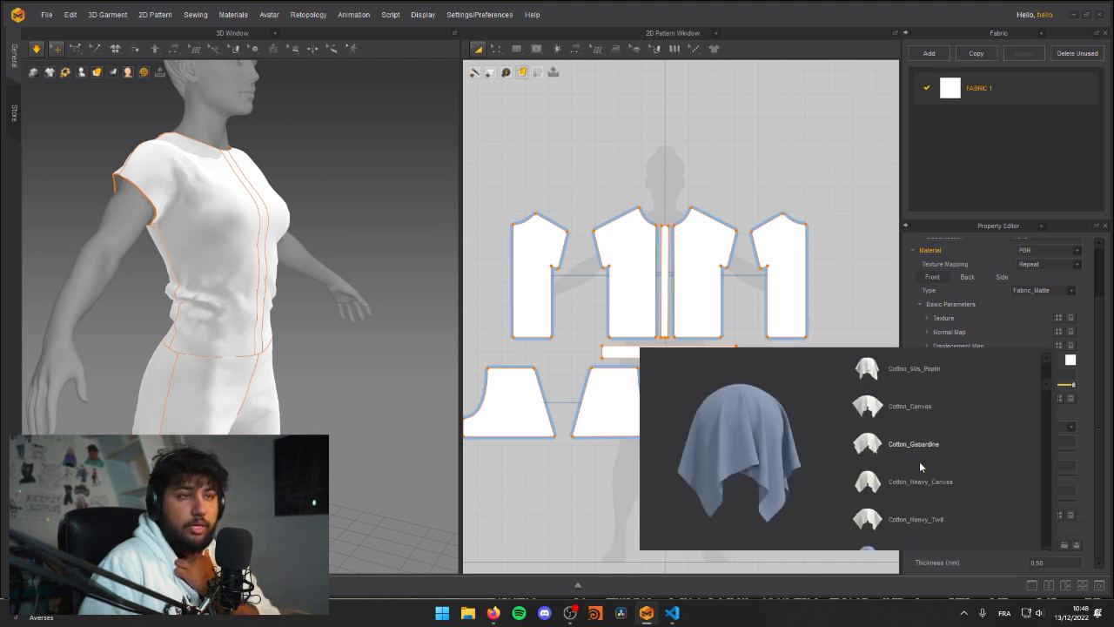
scroll(921, 487, down, 5)
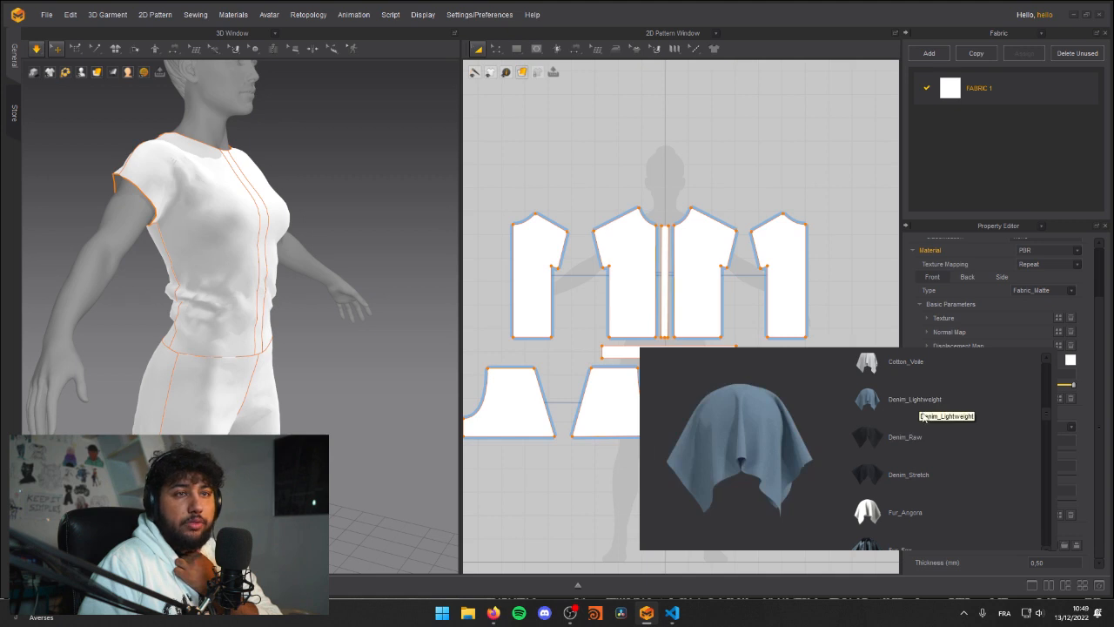
scroll(928, 429, down, 5)
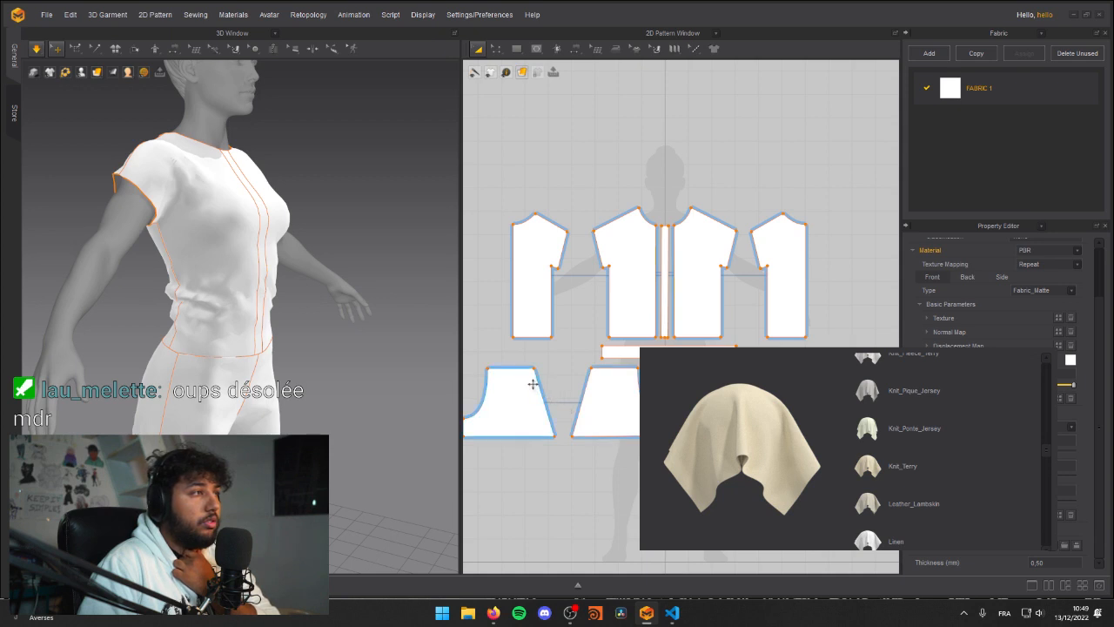
click(547, 472)
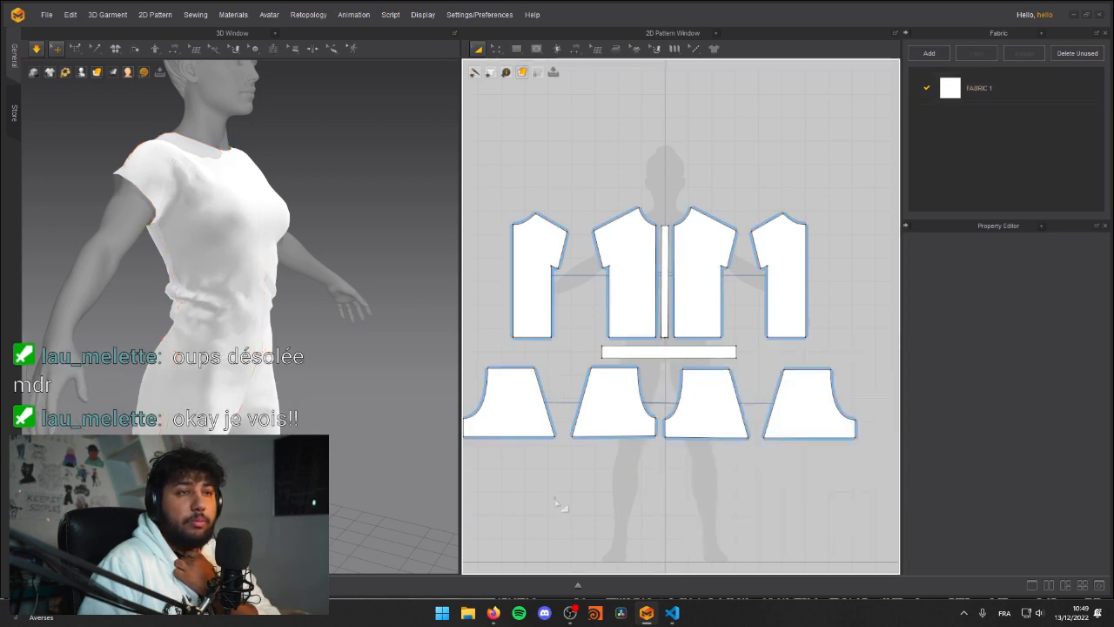
Step: Run the simulation and pull the shorts' front panel near the centre of the waist into place
key(space)
right_drag(229, 305, 179, 304)
click(176, 342)
click(271, 374)
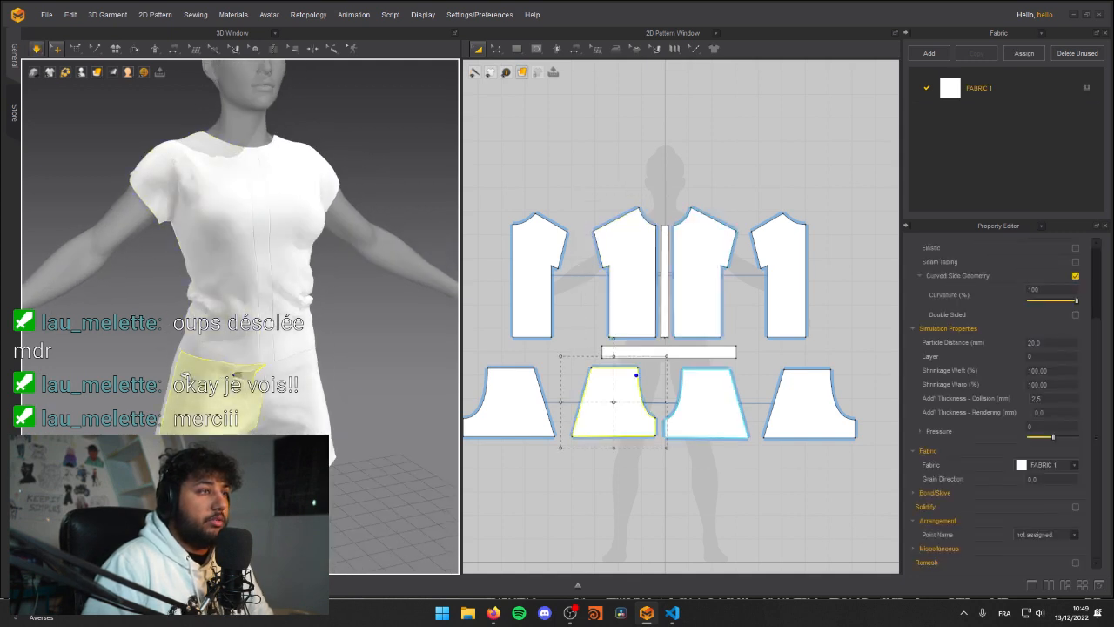
scroll(272, 375, down, 6)
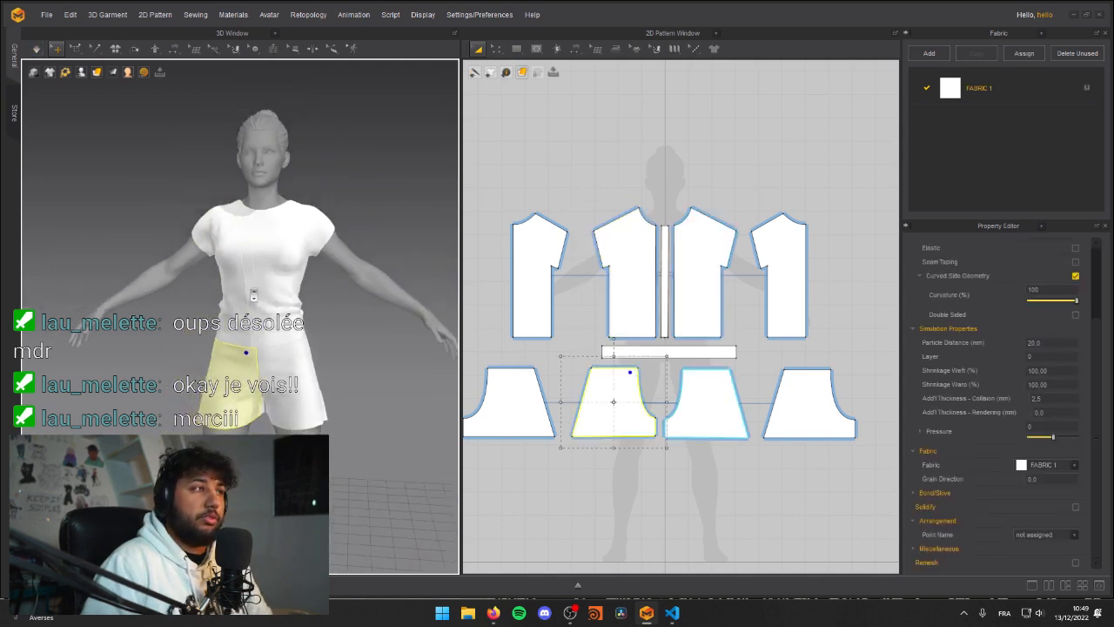
scroll(252, 276, up, 8)
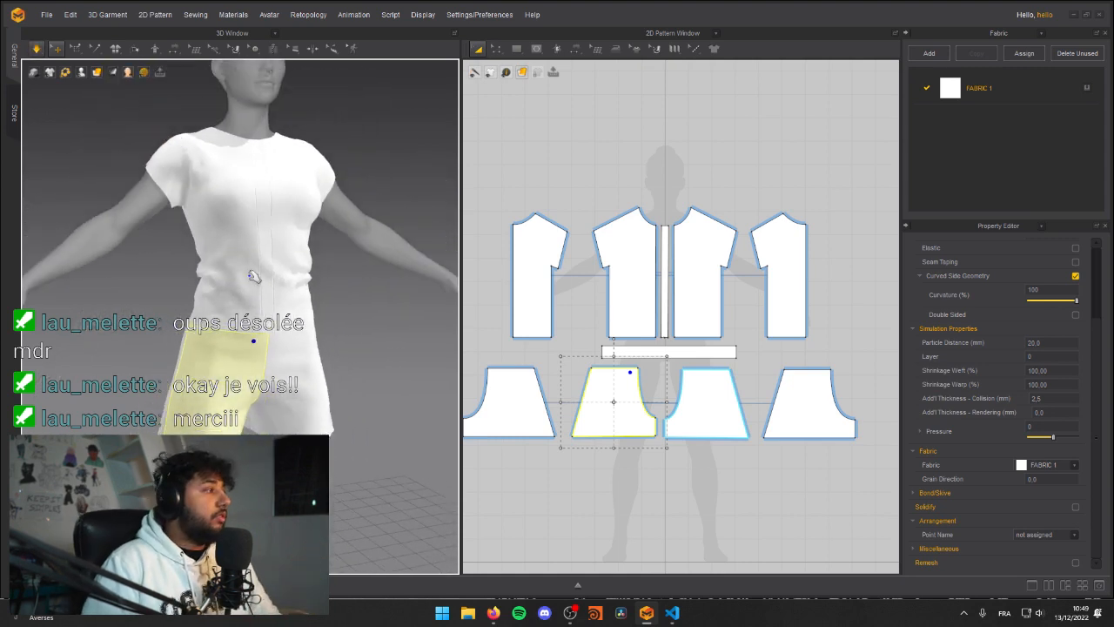
Step: Tug the shirt's front panel near the hem and the shorts' front panel at the side waist during simulation
right_drag(142, 197, 190, 281)
scroll(327, 219, down, 2)
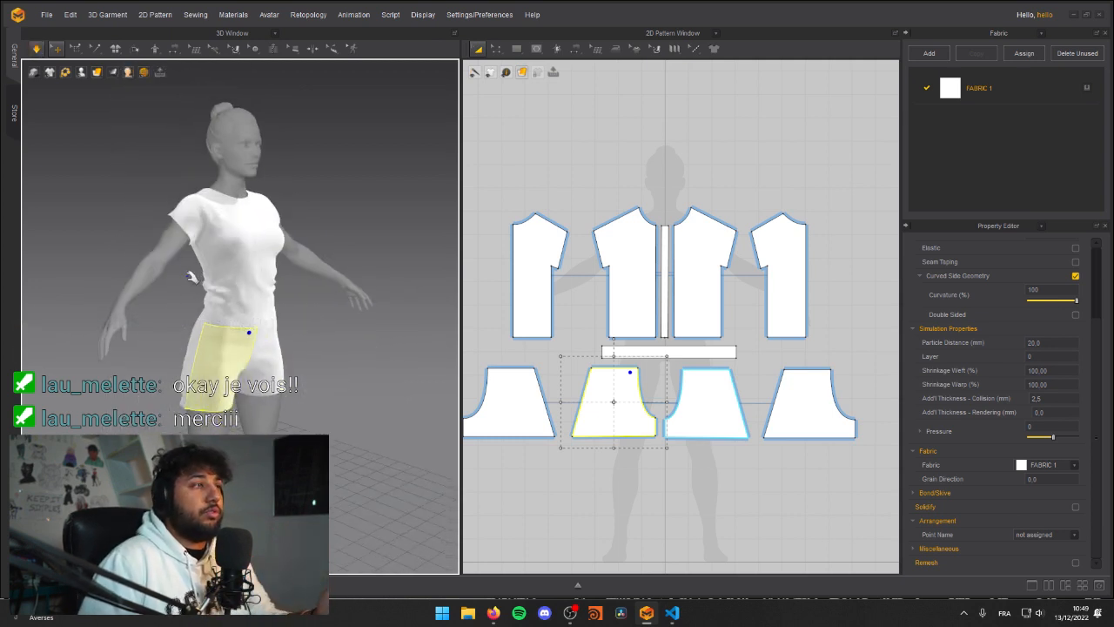
right_drag(213, 282, 159, 291)
key(space)
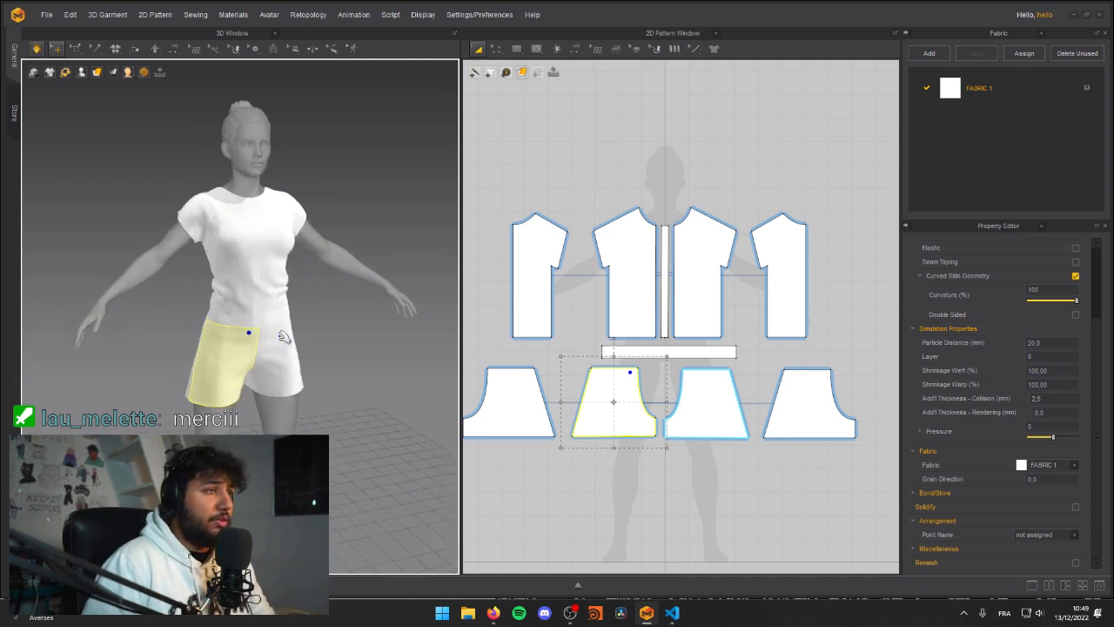
scroll(272, 338, up, 4)
scroll(271, 338, down, 5)
click(213, 340)
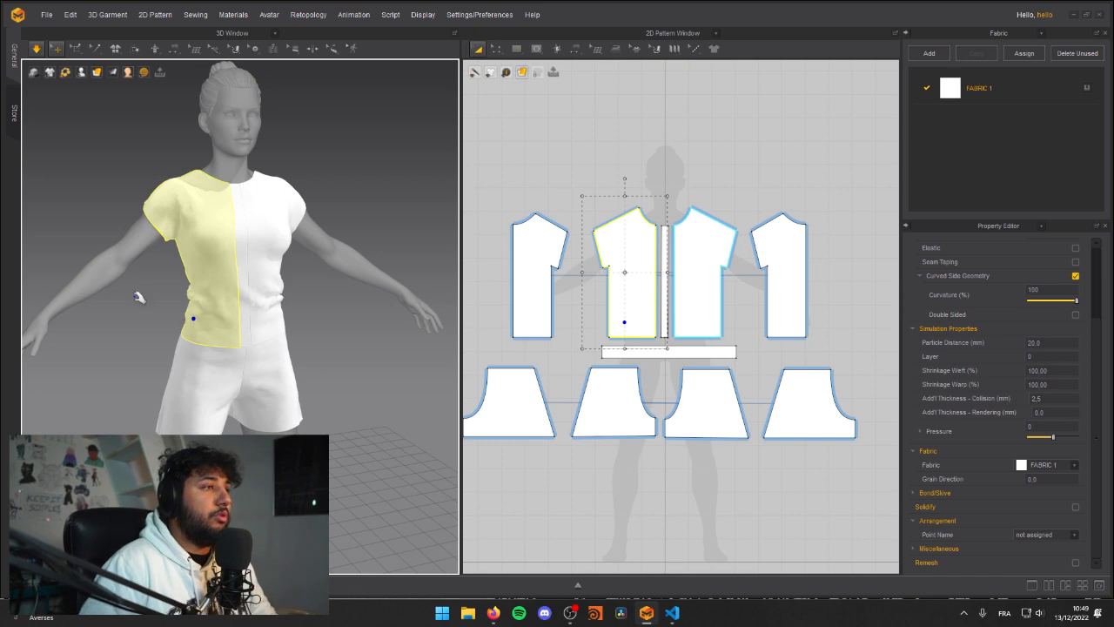
click(134, 302)
right_drag(221, 338, 243, 354)
click(178, 347)
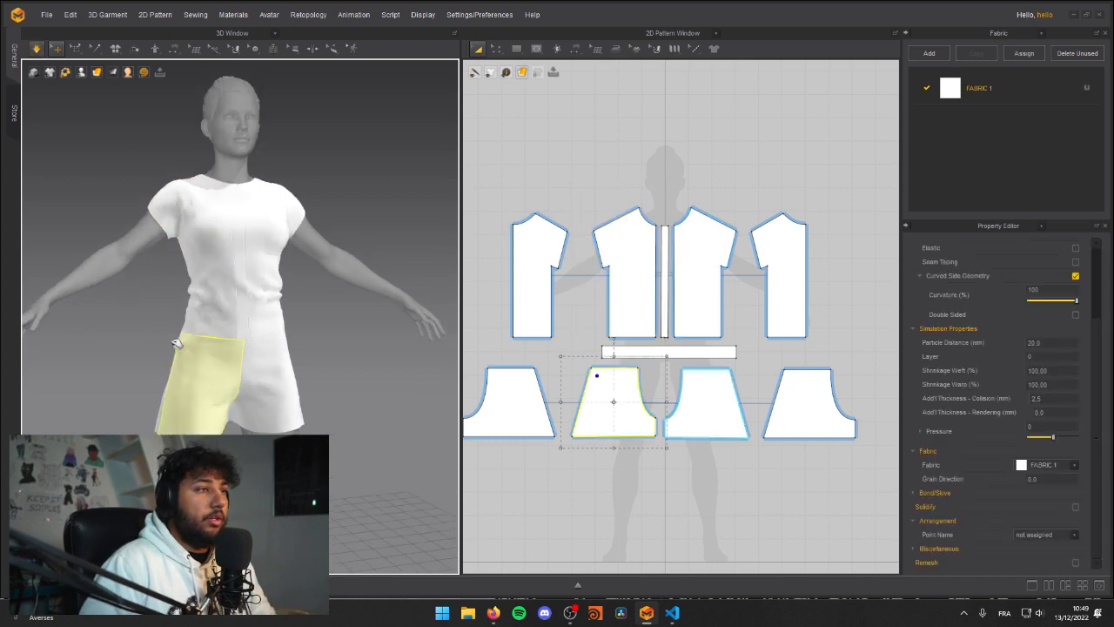
Step: Simulate and tug the shorts' front panel at the side waist and upper thigh to settle its drape
drag(163, 334, 161, 330)
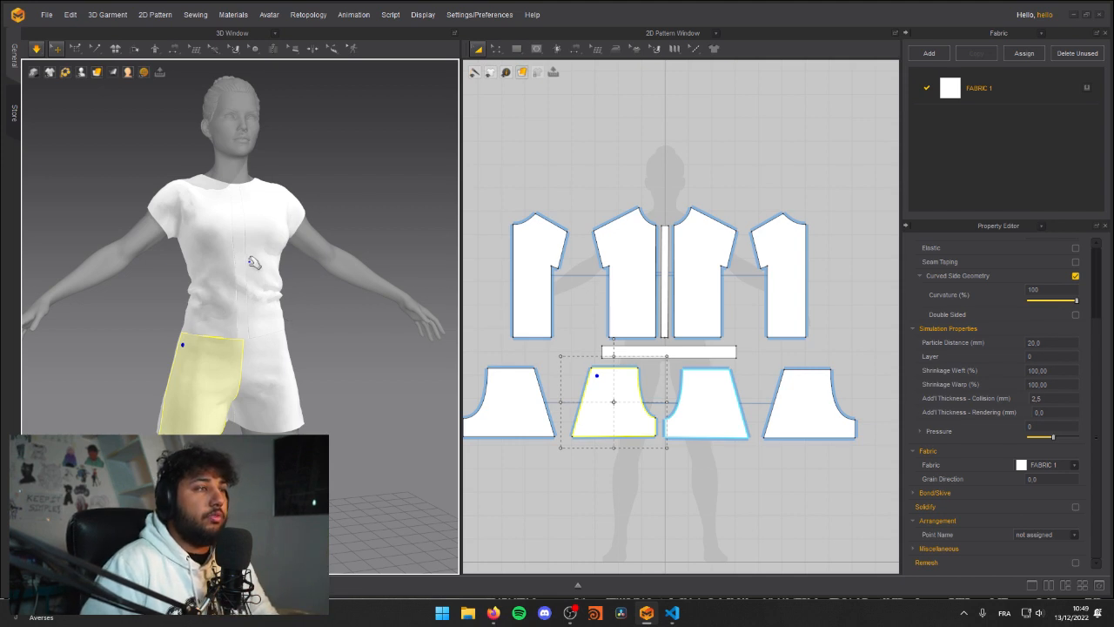
right_drag(201, 308, 323, 281)
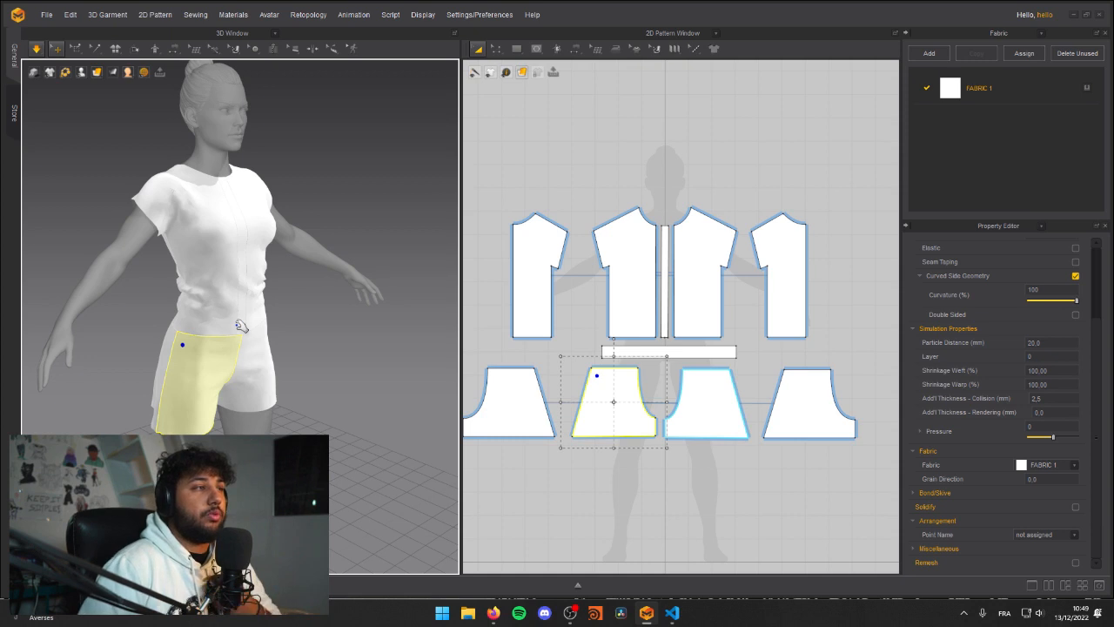
click(170, 289)
key(space)
right_drag(148, 304, 209, 365)
click(225, 375)
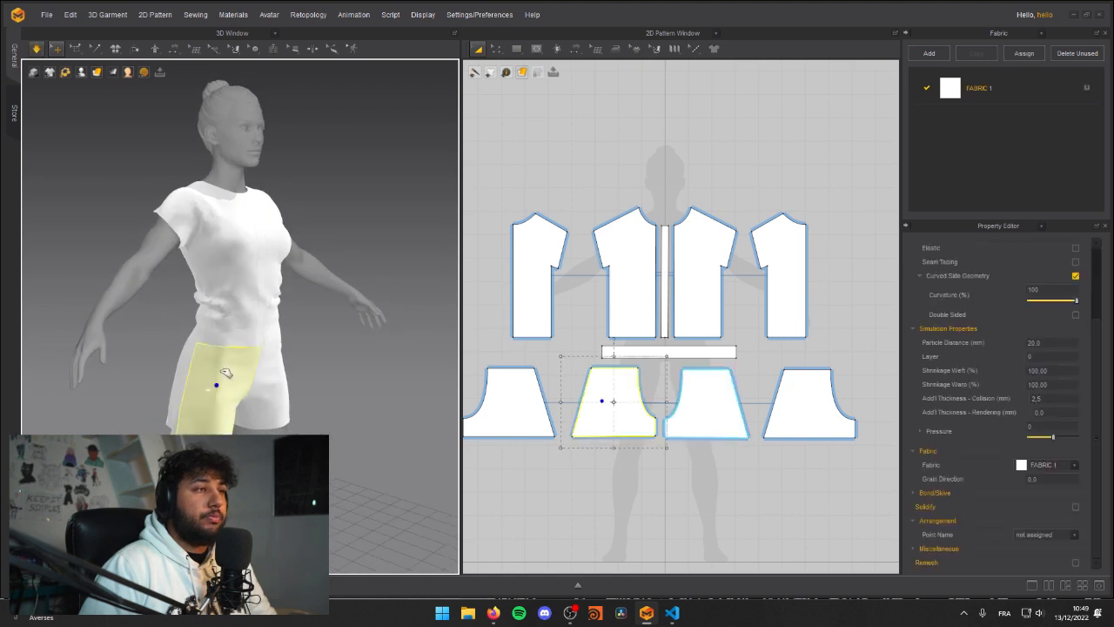
click(328, 365)
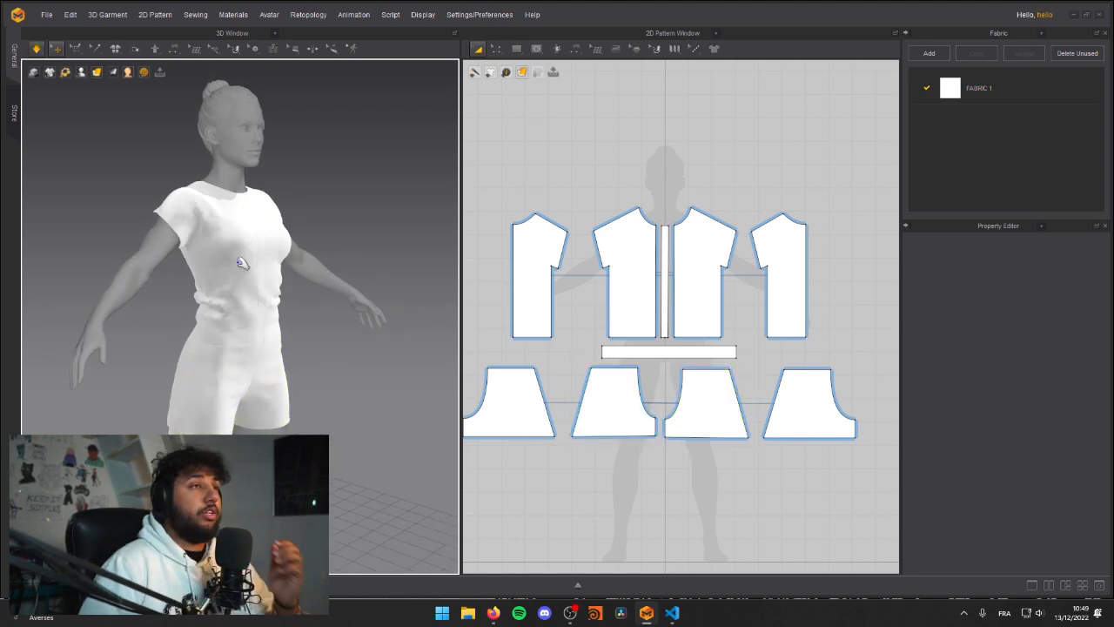
Step: Tug both of the shirt's front panels near the centre of the chest during simulation, and pause the simulation
right_drag(219, 298, 190, 308)
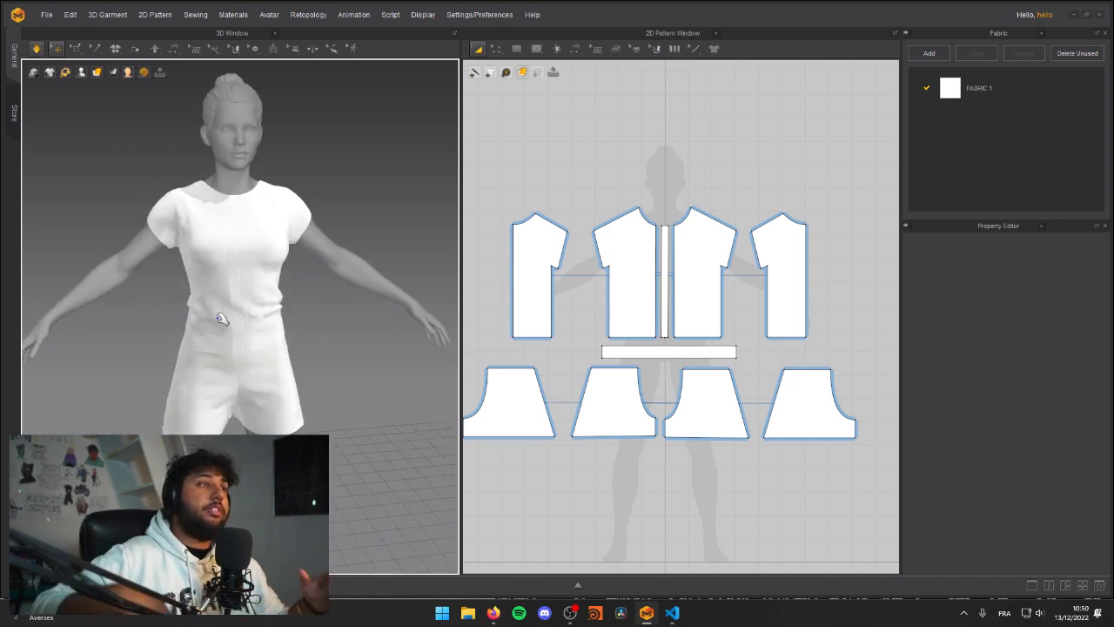
click(253, 250)
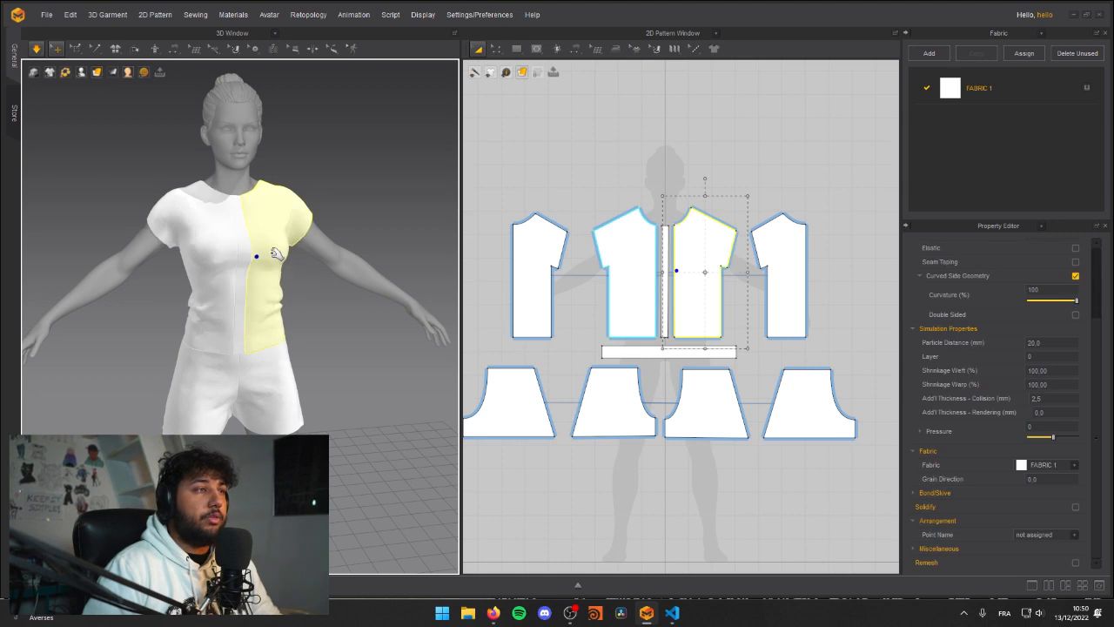
mouse_move(211, 268)
right_down()
mouse_move(228, 262)
mouse_move(219, 256)
right_up()
click(227, 244)
right_drag(139, 253, 205, 254)
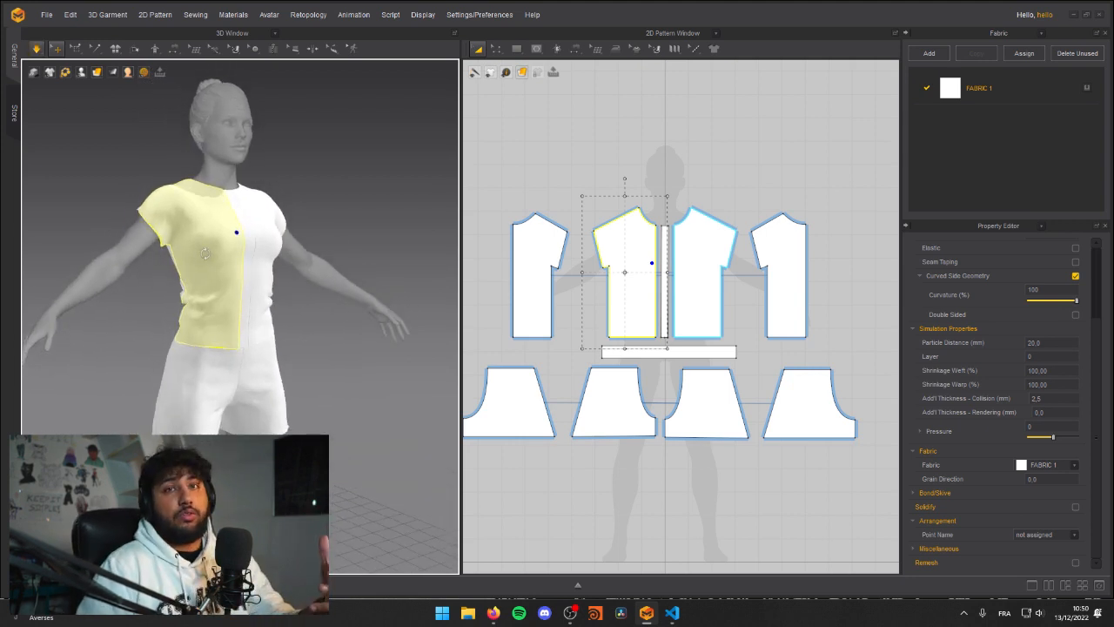
right_drag(126, 339, 253, 326)
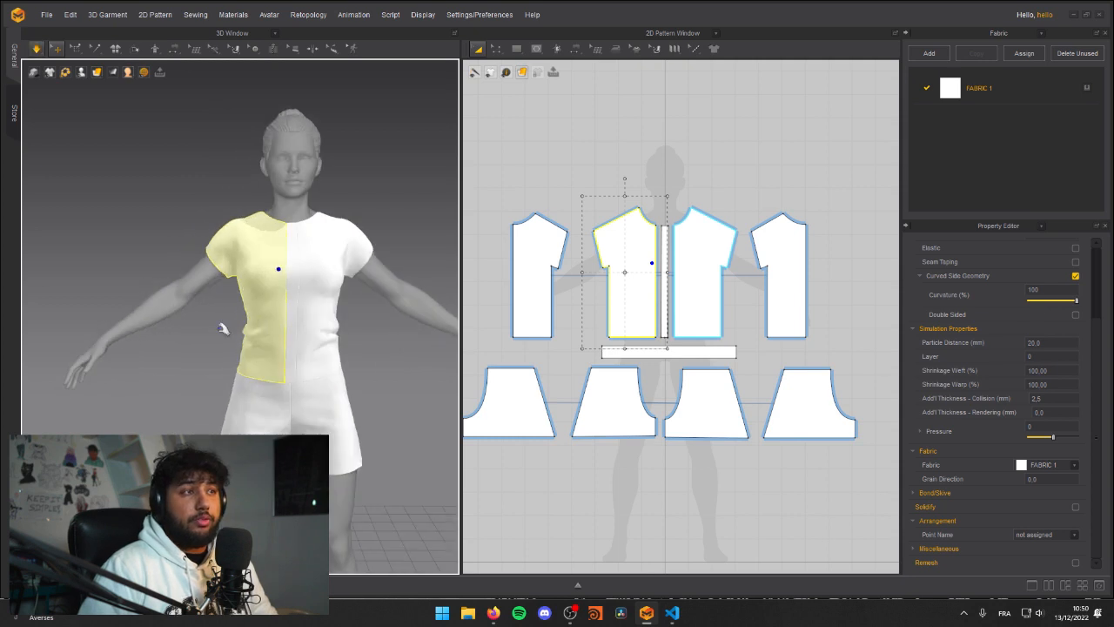
middle_drag(253, 326, 151, 309)
click(94, 348)
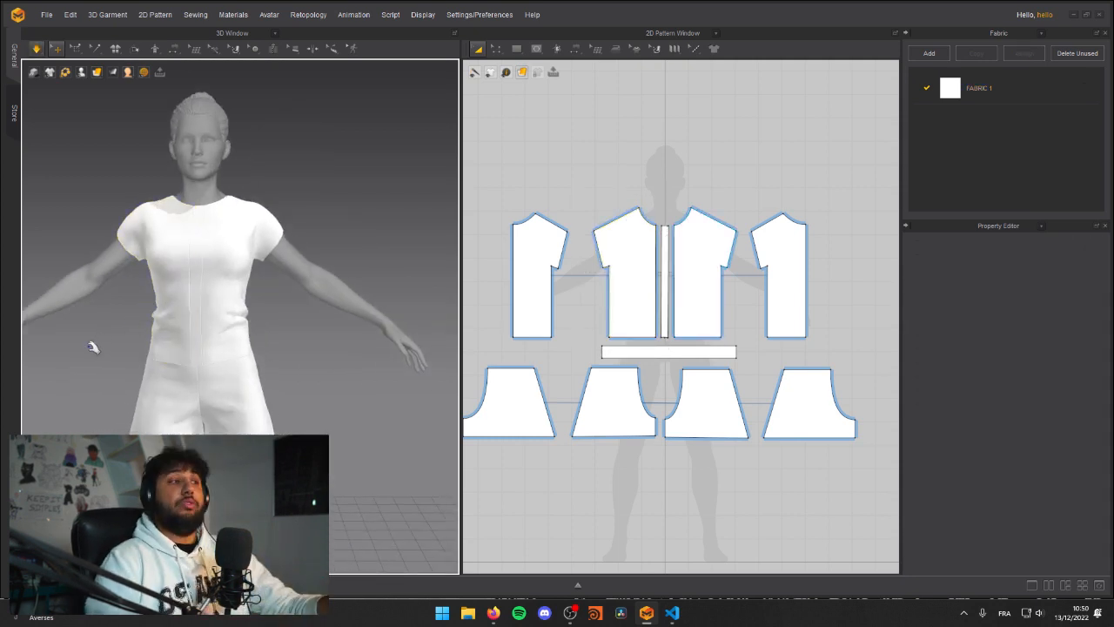
middle_drag(171, 304, 236, 263)
right_drag(237, 263, 272, 263)
key(space)
middle_drag(261, 266, 175, 319)
key(space)
Step: Freeze all the front and back pieces of the shirt and shorts together with the narrow centre-front strip
click(231, 320)
shift+click(198, 311)
shift+click(226, 290)
shift+click(194, 377)
shift+click(256, 377)
right_drag(146, 316, 252, 296)
shift+click(161, 284)
shift+click(99, 257)
shift+click(109, 366)
shift+click(158, 378)
scroll(166, 357, down, 5)
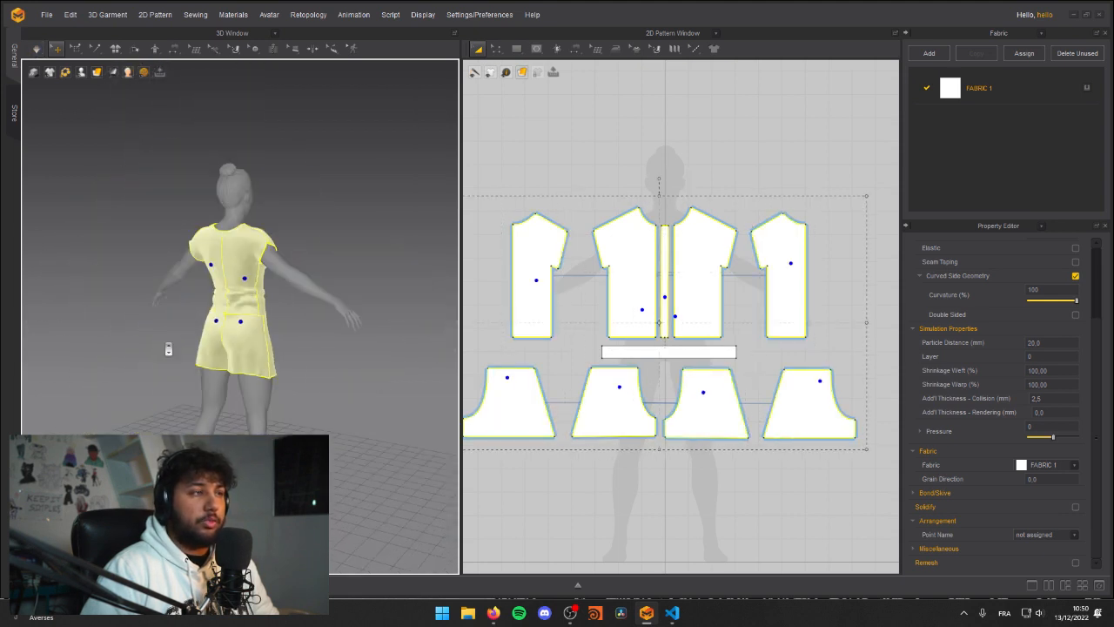
right_drag(168, 348, 242, 299)
right_click(242, 296)
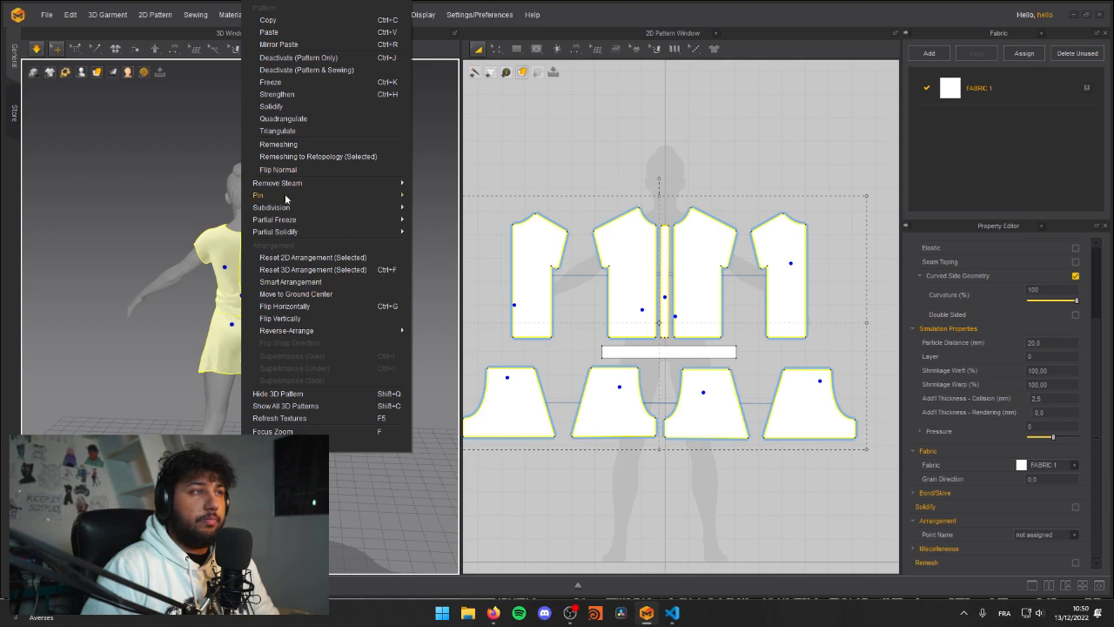
click(293, 81)
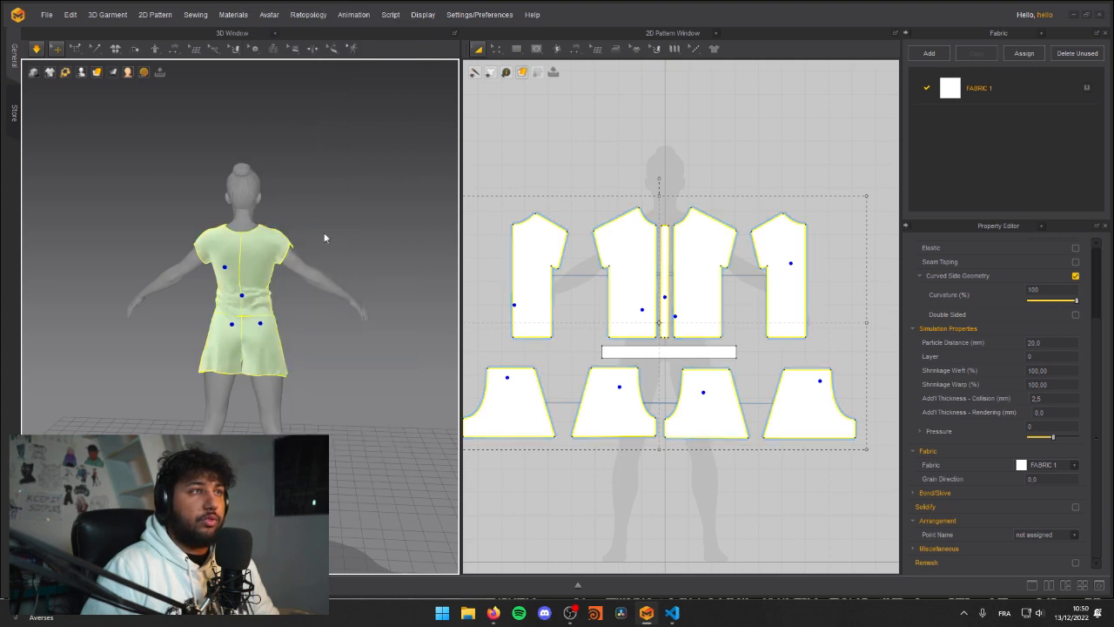
click(312, 173)
Step: Show the horizontal waist strip's 3D pattern and run the simulation from a front view
scroll(340, 307, up, 5)
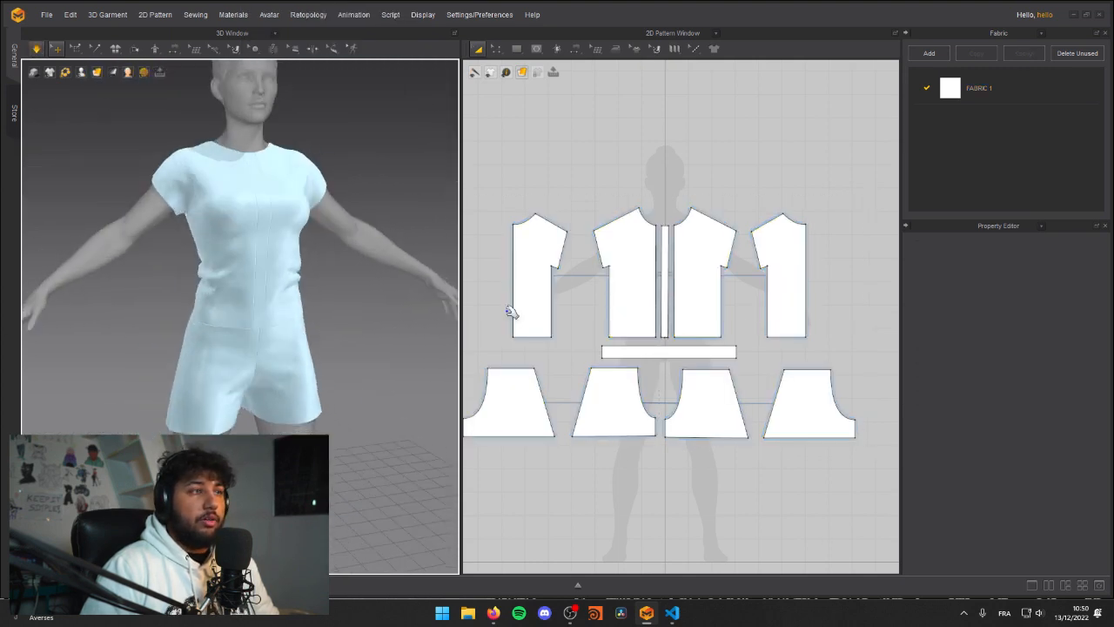
click(667, 353)
right_click(671, 359)
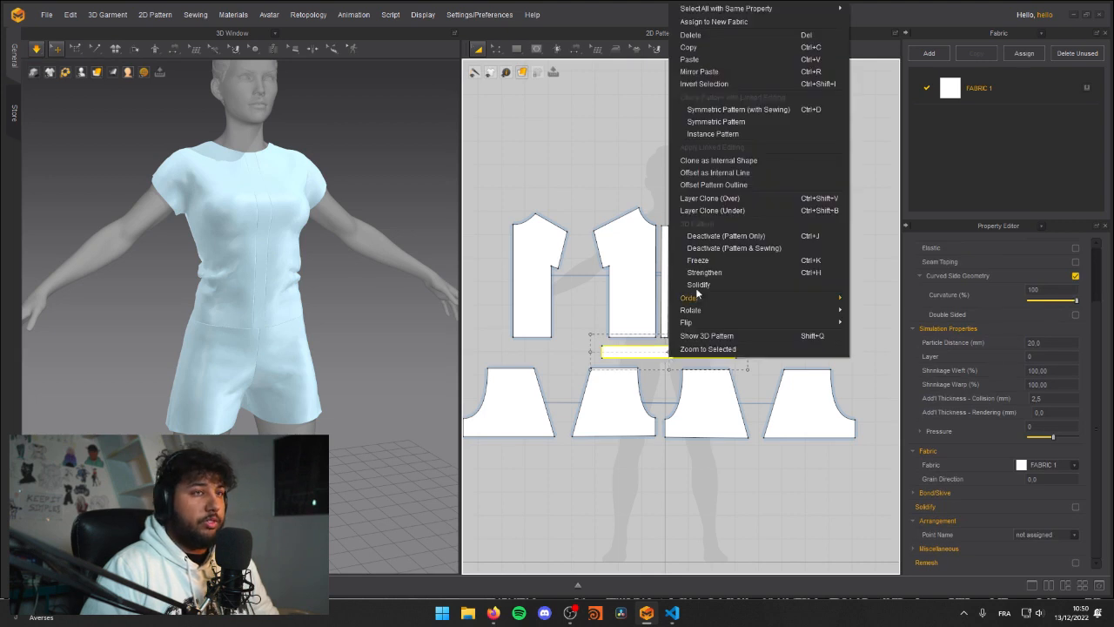
click(713, 336)
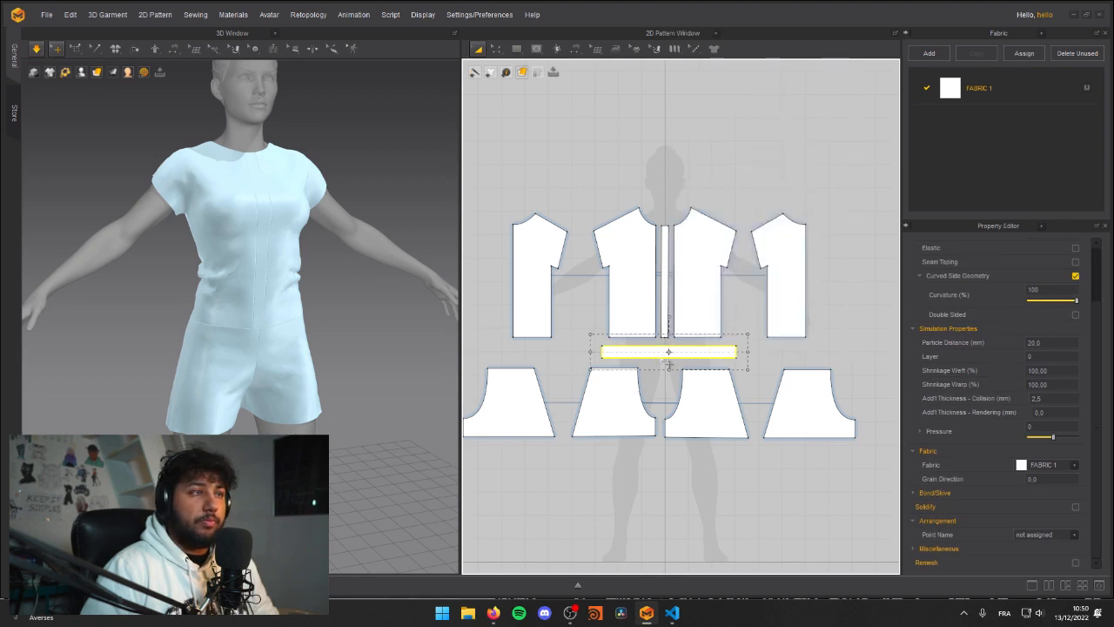
right_click(655, 353)
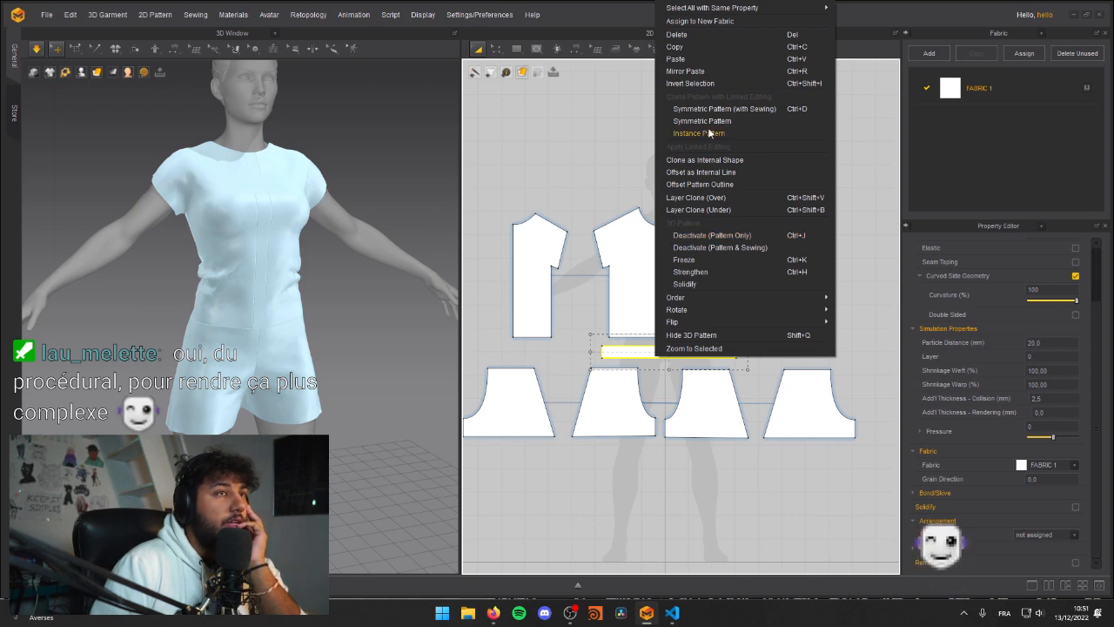
click(619, 109)
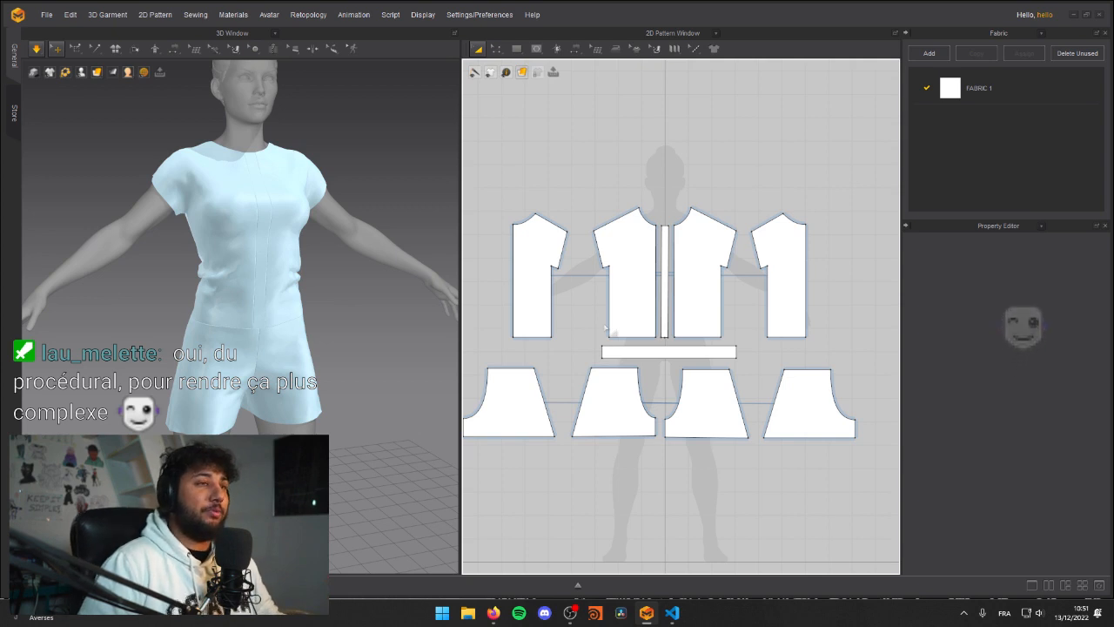
click(655, 348)
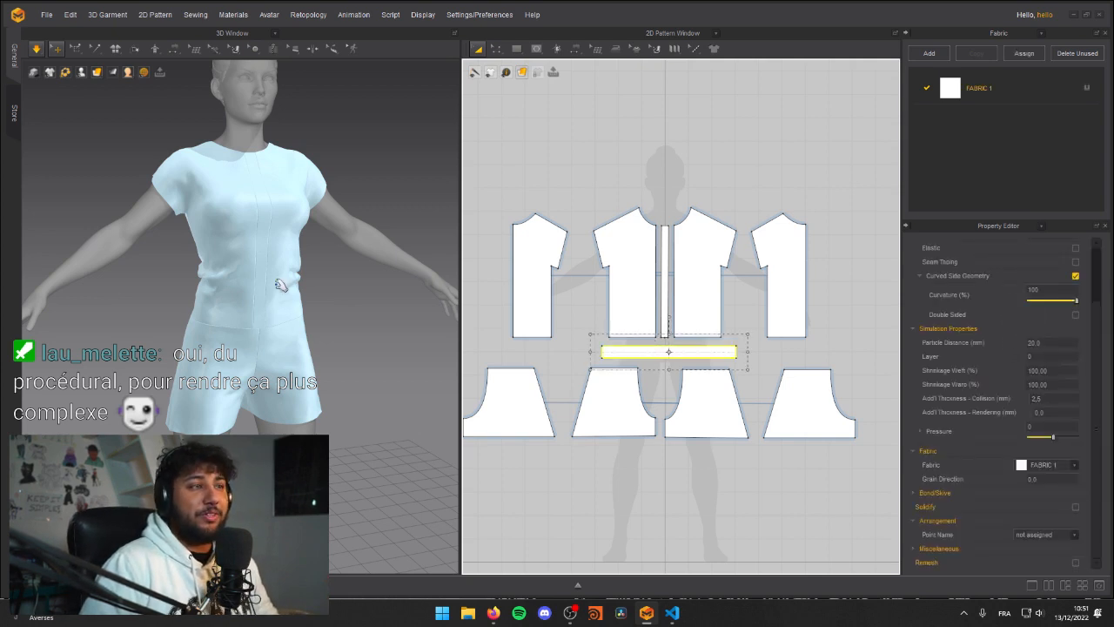
right_drag(220, 304, 222, 338)
key(space)
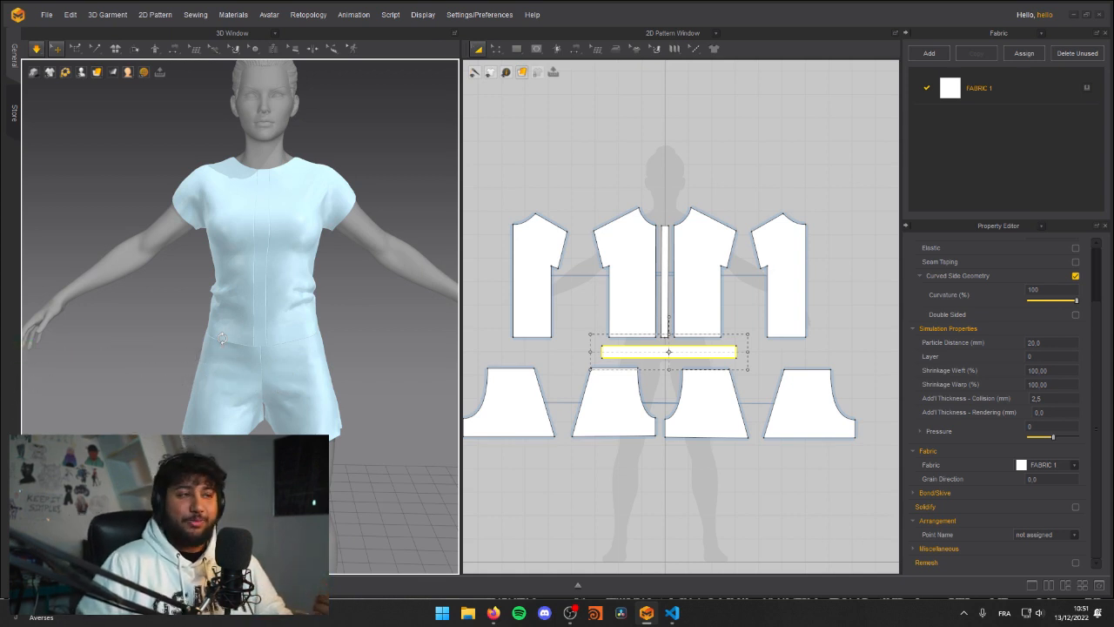
Step: Hide the waist strip's 3D pattern and show it again
right_click(644, 355)
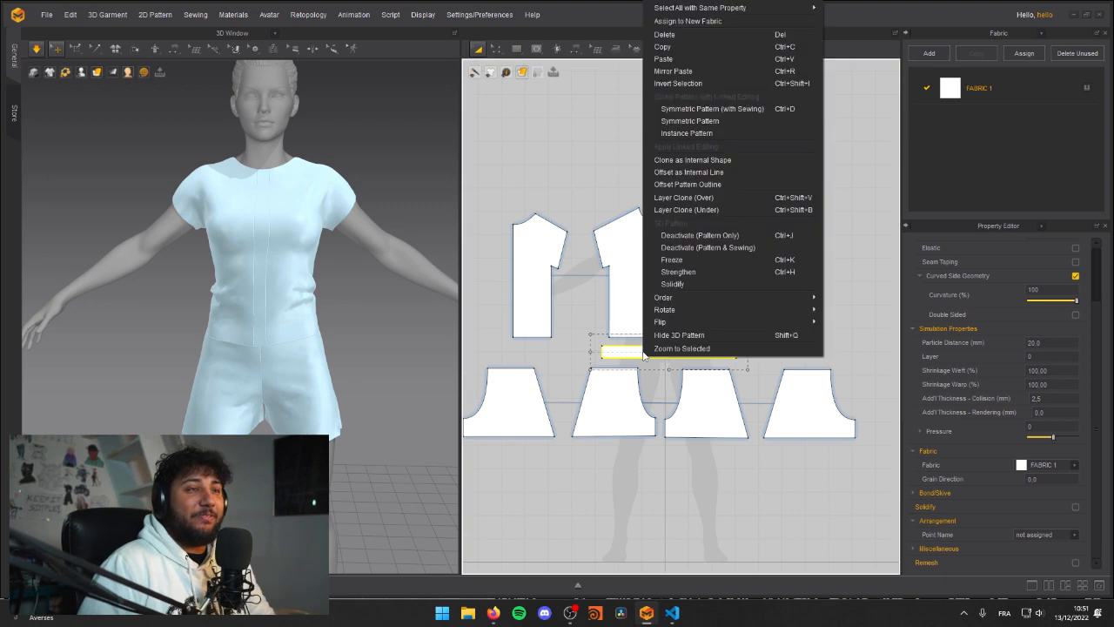
mouse_move(685, 299)
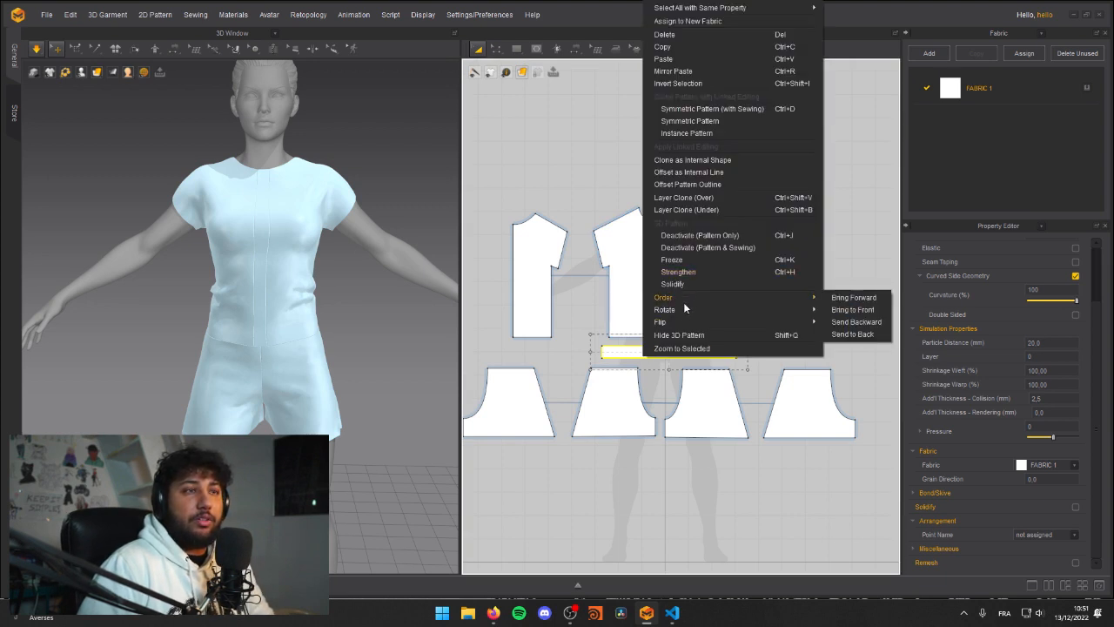
click(673, 363)
right_click(648, 353)
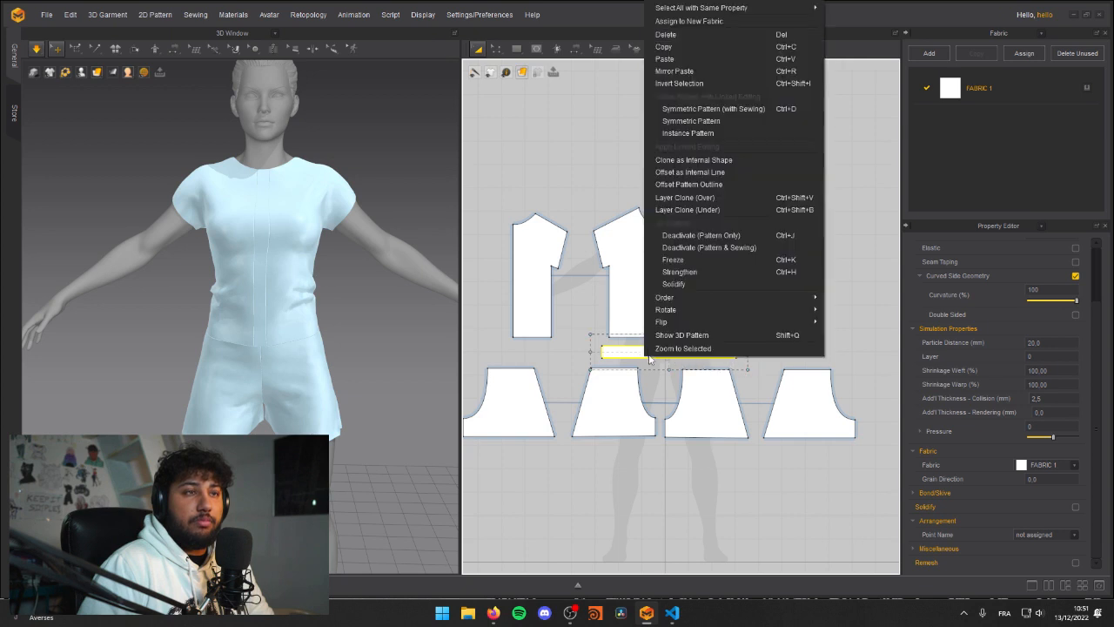
click(684, 335)
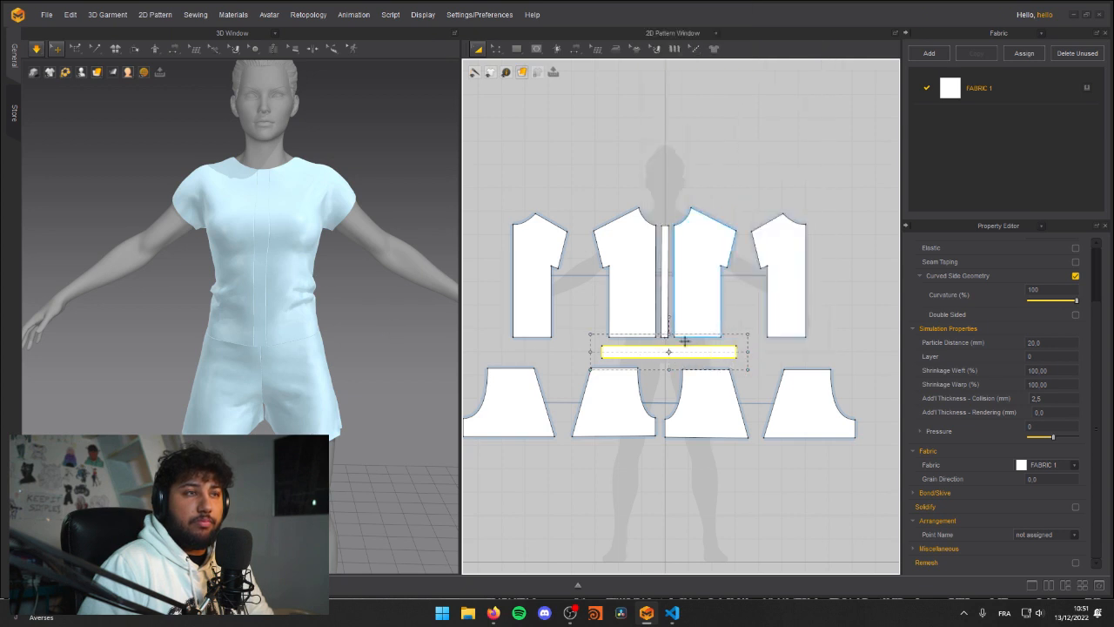
right_click(641, 352)
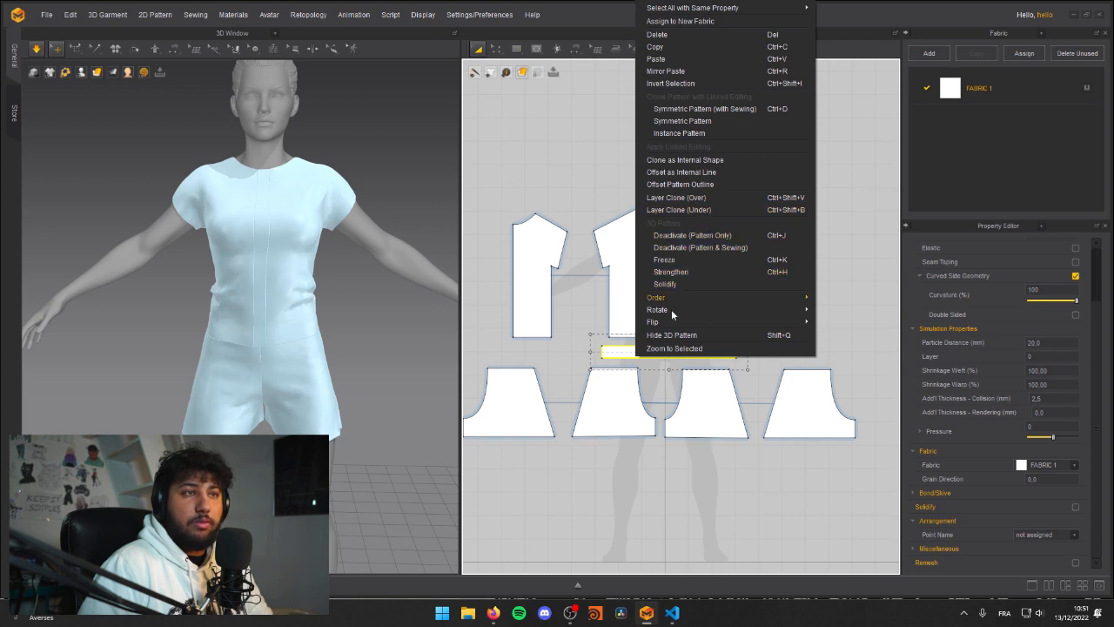
click(531, 349)
Step: Delete the horizontal waist strip and draw a new long, thin rectangular pattern between the shirt and shorts pieces
click(618, 350)
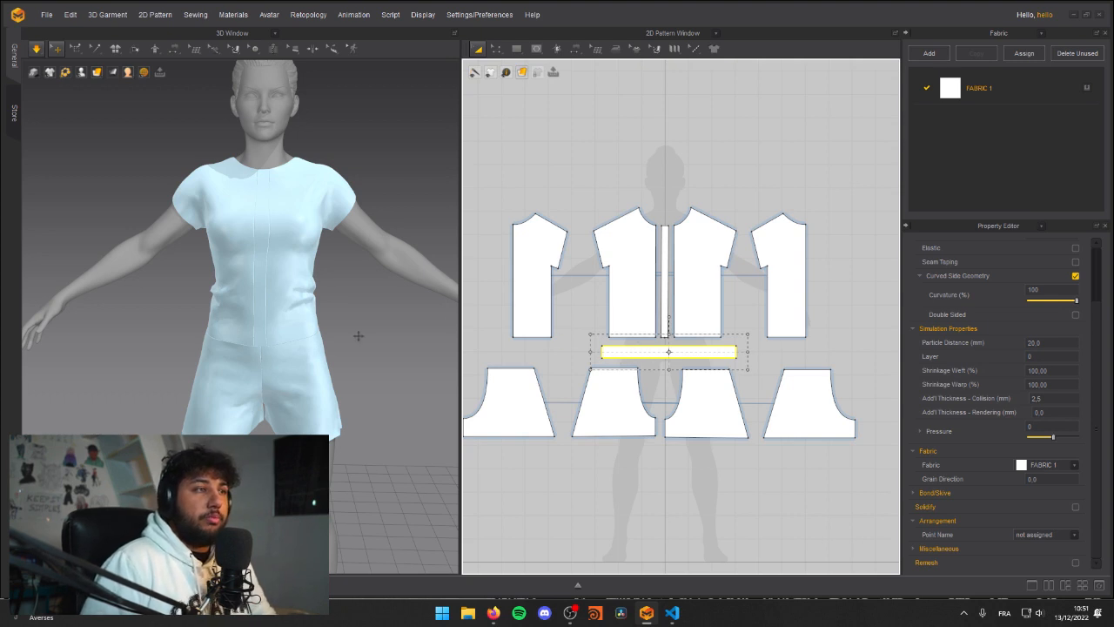
click(566, 346)
key(Delete)
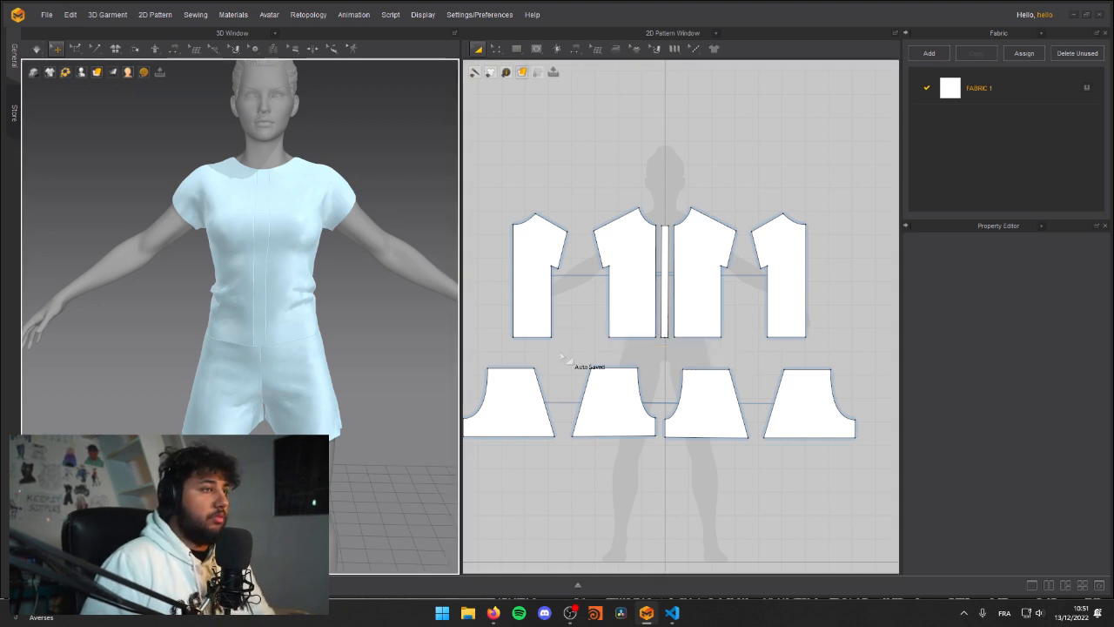
middle_drag(592, 350, 586, 333)
click(517, 52)
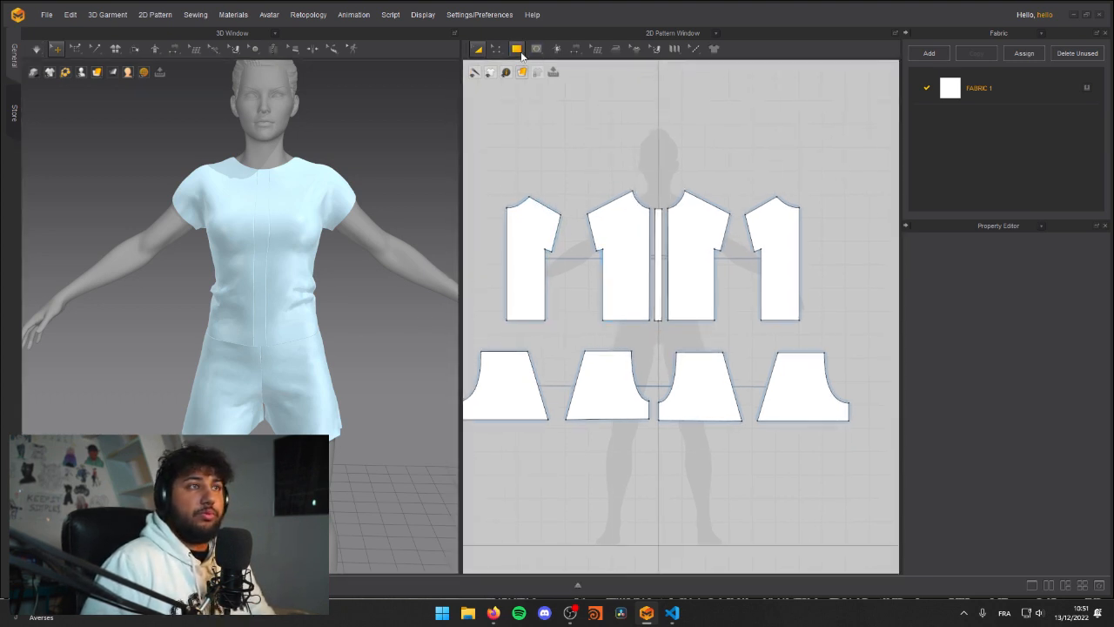
click(536, 88)
mouse_move(594, 326)
mouse_down()
mouse_move(730, 346)
mouse_move(722, 337)
mouse_up()
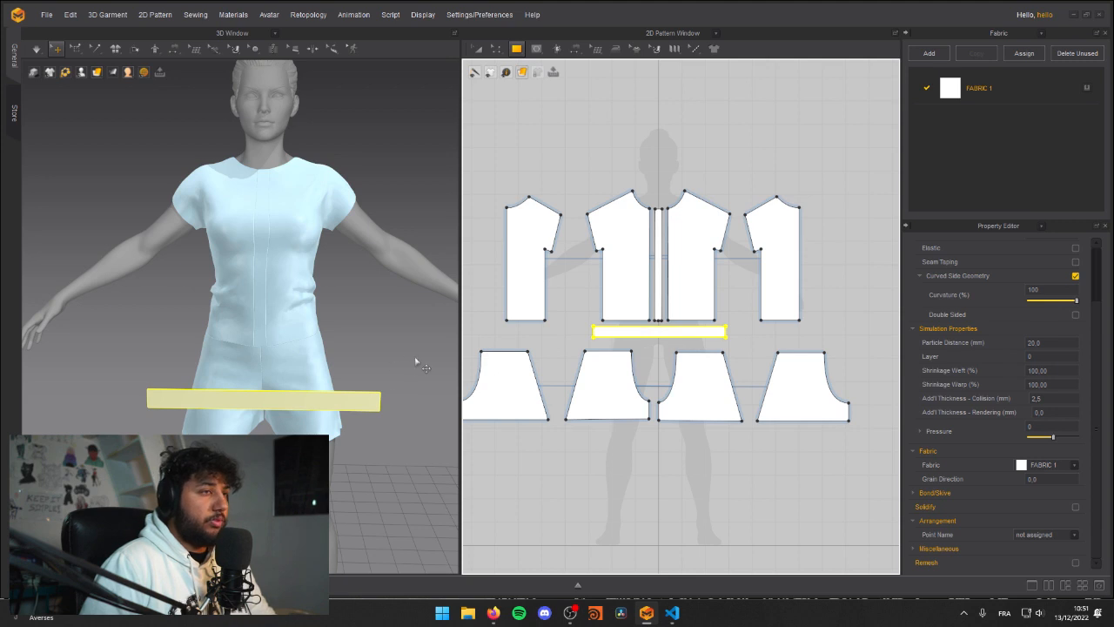
key(a)
click(612, 337)
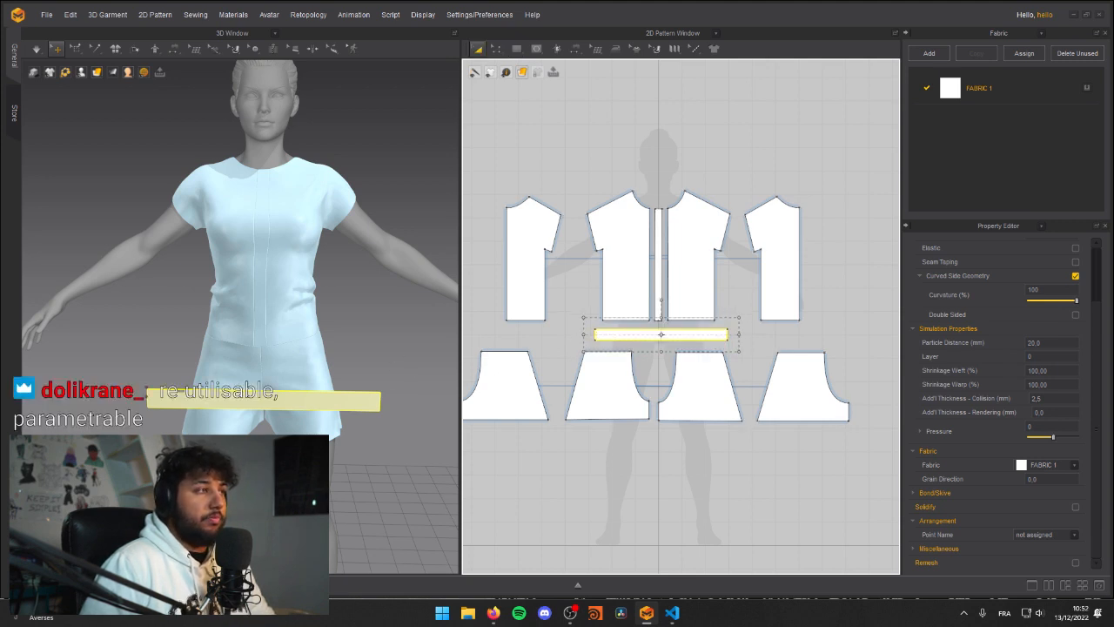
Step: Move the new strip up in 3D so it sits in front of the avatar's waist
right_drag(222, 346, 319, 360)
drag(327, 374, 302, 315)
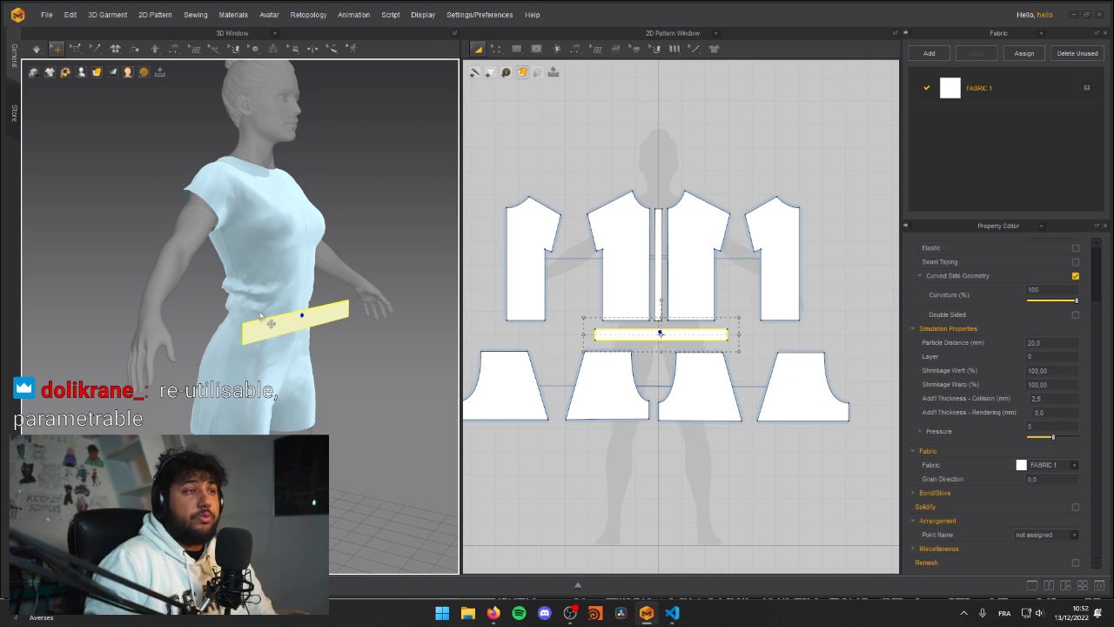
key(2)
middle_drag(293, 301, 255, 299)
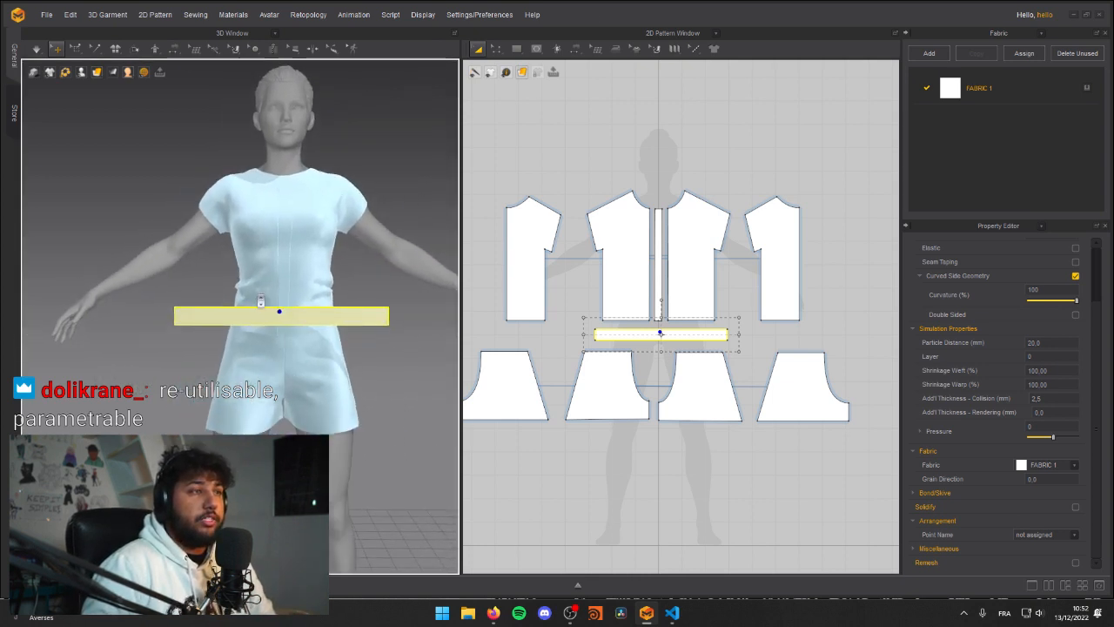
scroll(255, 298, up, 3)
right_drag(255, 298, 301, 306)
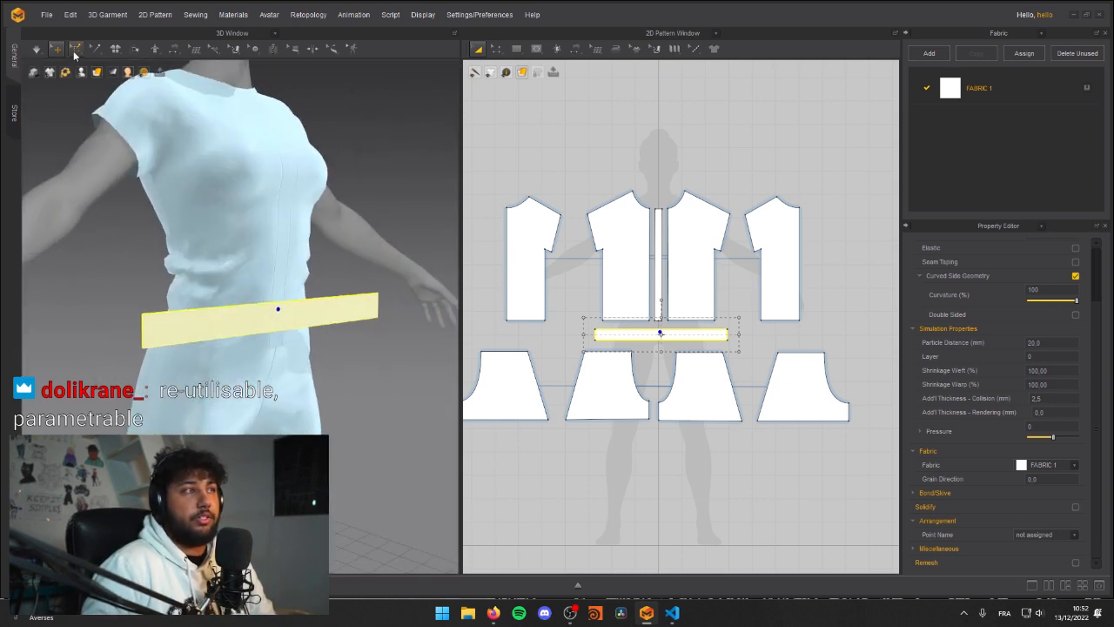
Step: Pin the strip's two upper corners and the middle of its upper edge in 3D
click(76, 52)
click(94, 115)
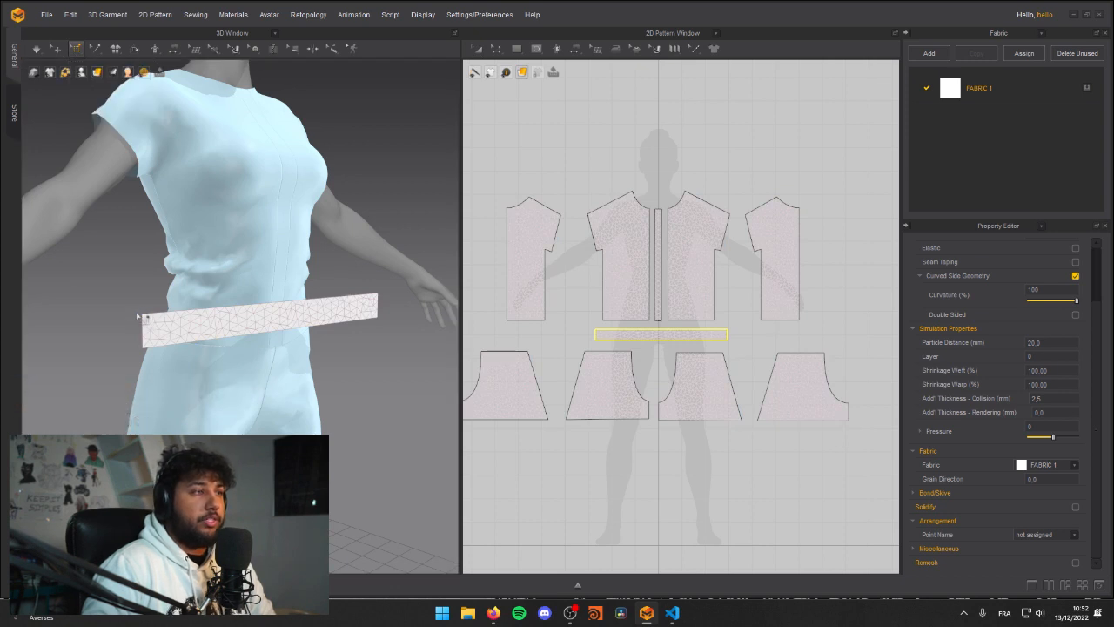
drag(141, 319, 155, 322)
right_drag(140, 310, 280, 323)
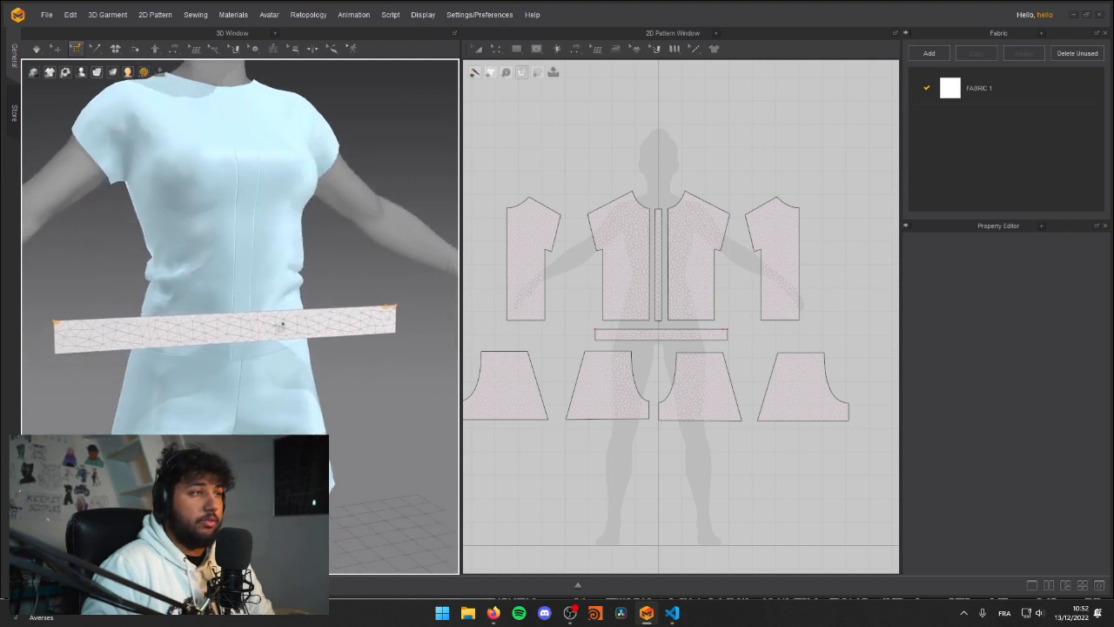
scroll(259, 321, down, 2)
middle_drag(201, 302, 225, 322)
Step: Try to wrap the pinned strip around the waist by pulling its end pins during simulation, and undo the drape
key(space)
right_drag(127, 355, 214, 353)
drag(335, 387, 176, 373)
key(space)
right_drag(368, 364, 252, 360)
key(space)
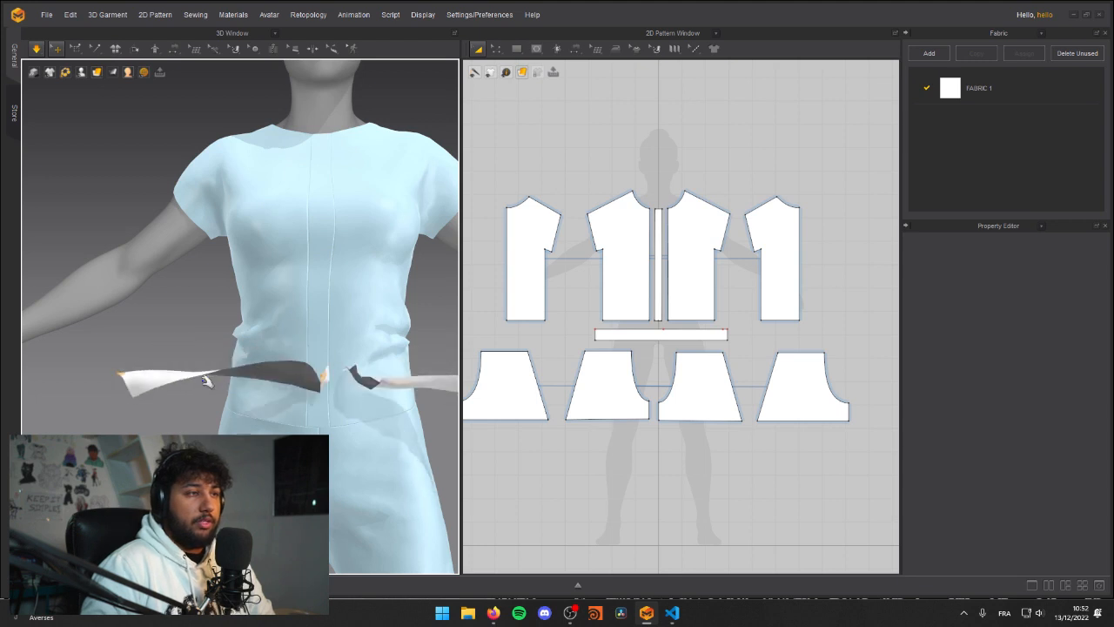
key(ctrl+z)
Step: Test the strip's drape with the simulation once more and undo it together with the strip's three pins
middle_drag(158, 371, 127, 334)
right_drag(126, 335, 94, 322)
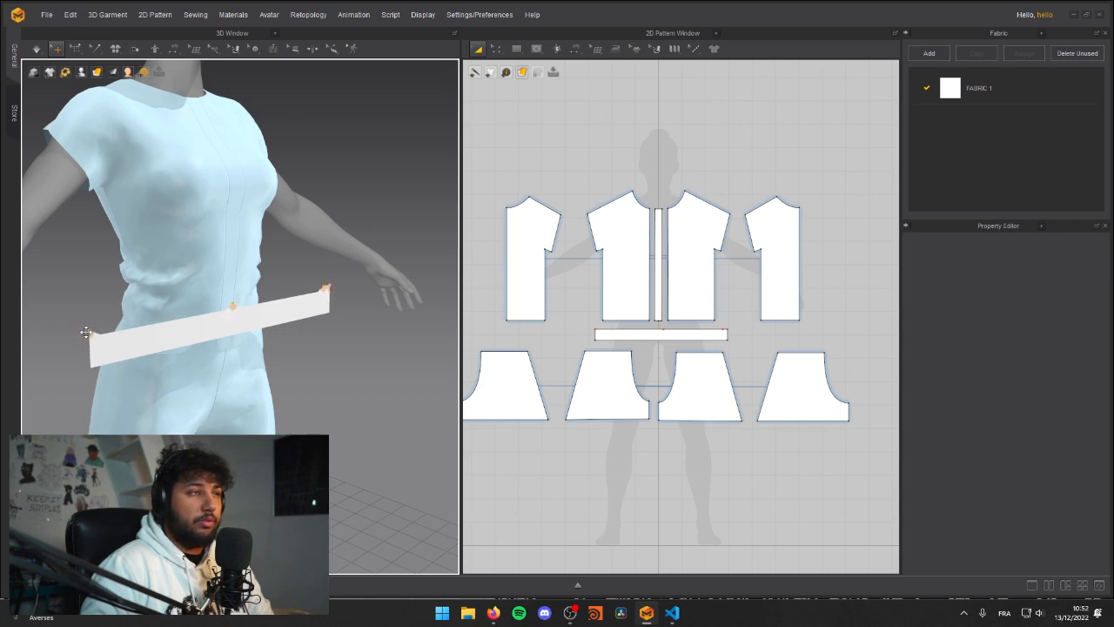
click(234, 306)
click(398, 359)
right_drag(339, 351, 186, 326)
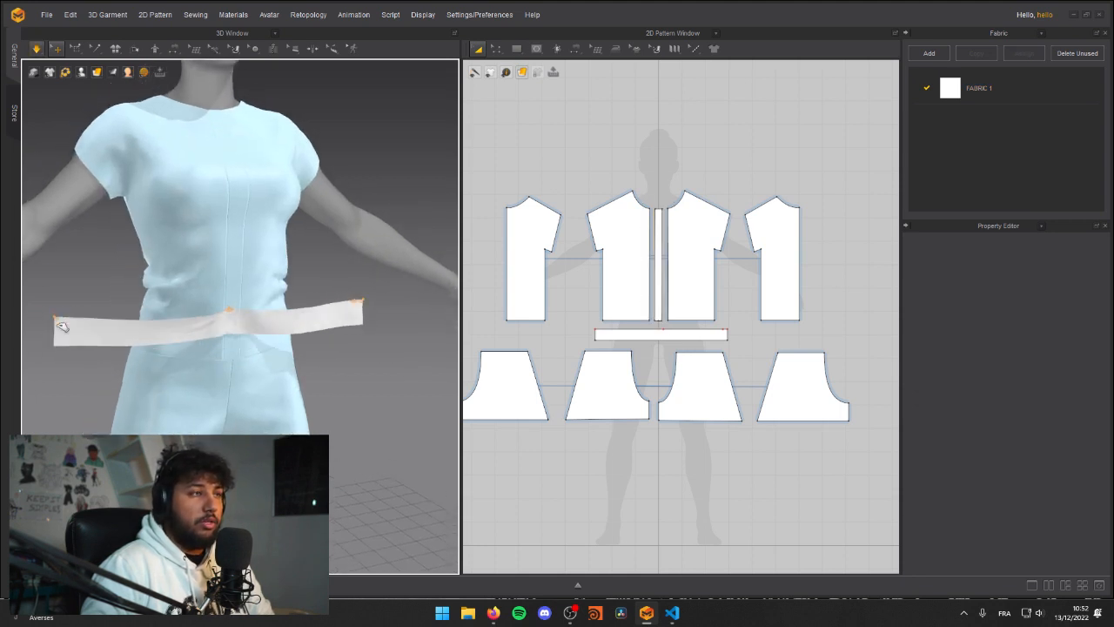
key(space)
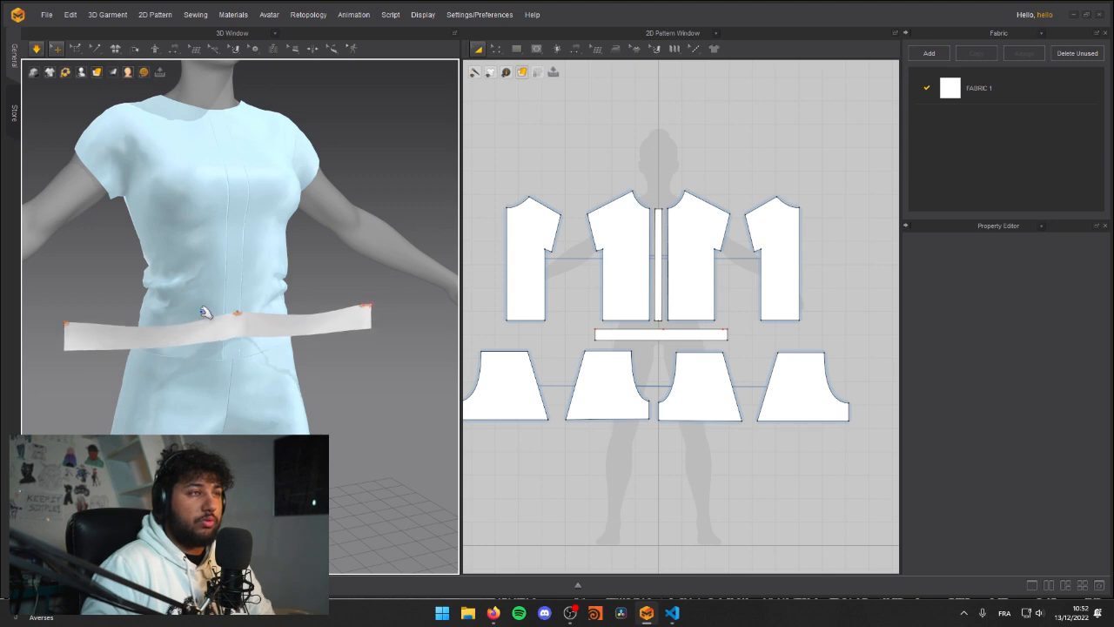
key(ctrl+z)
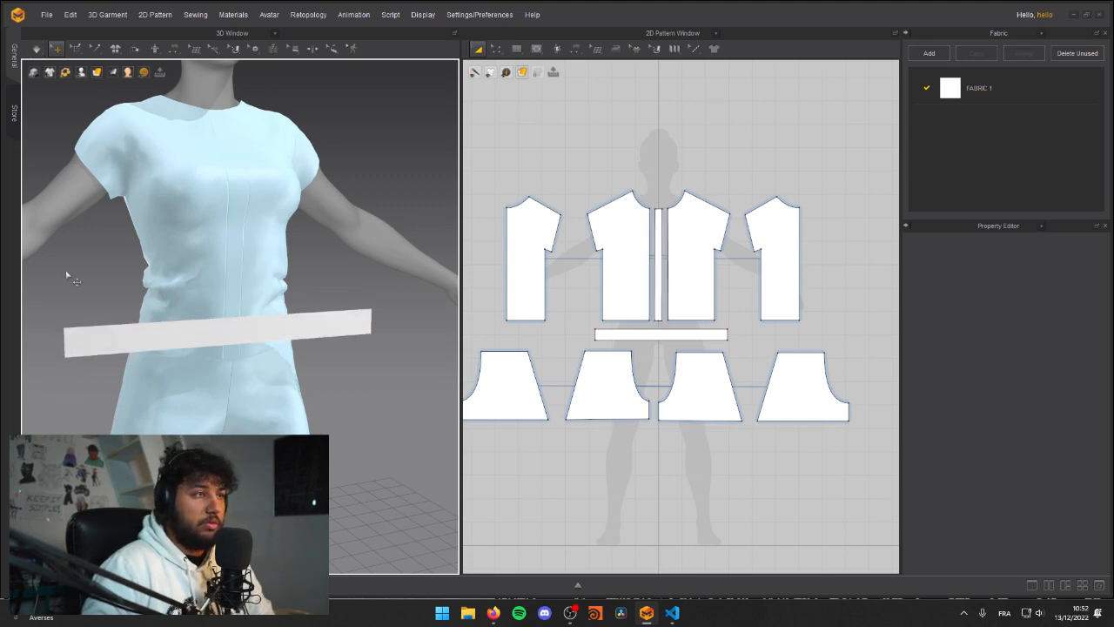
Step: Pin only the strip's two upper corners in 3D with Pin (Box)
middle_drag(65, 275, 101, 276)
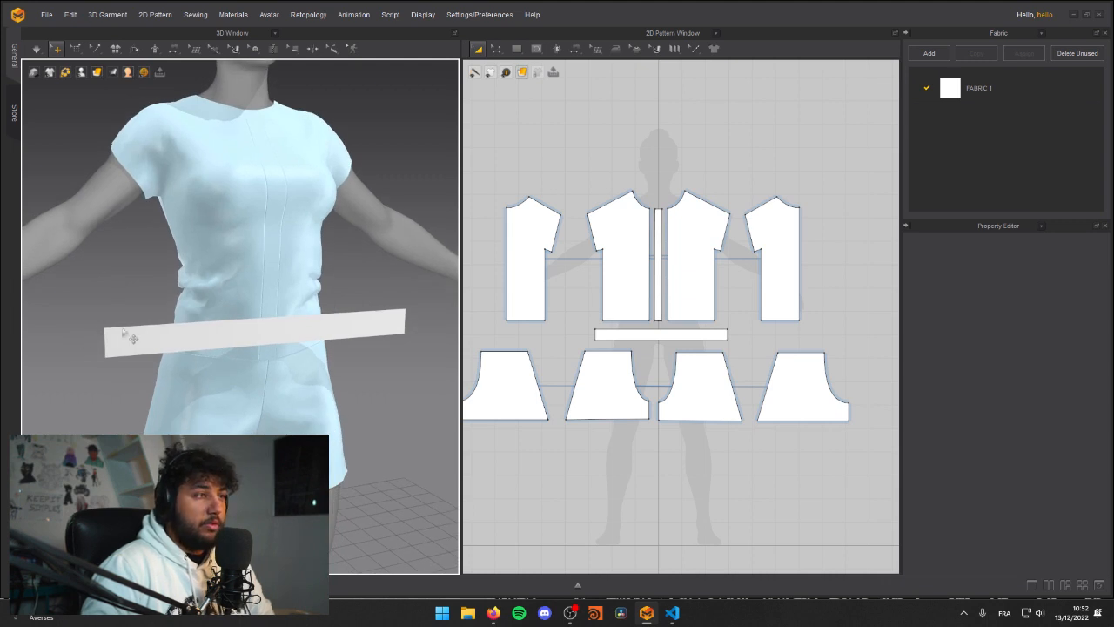
right_drag(122, 329, 110, 331)
scroll(122, 335, up, 3)
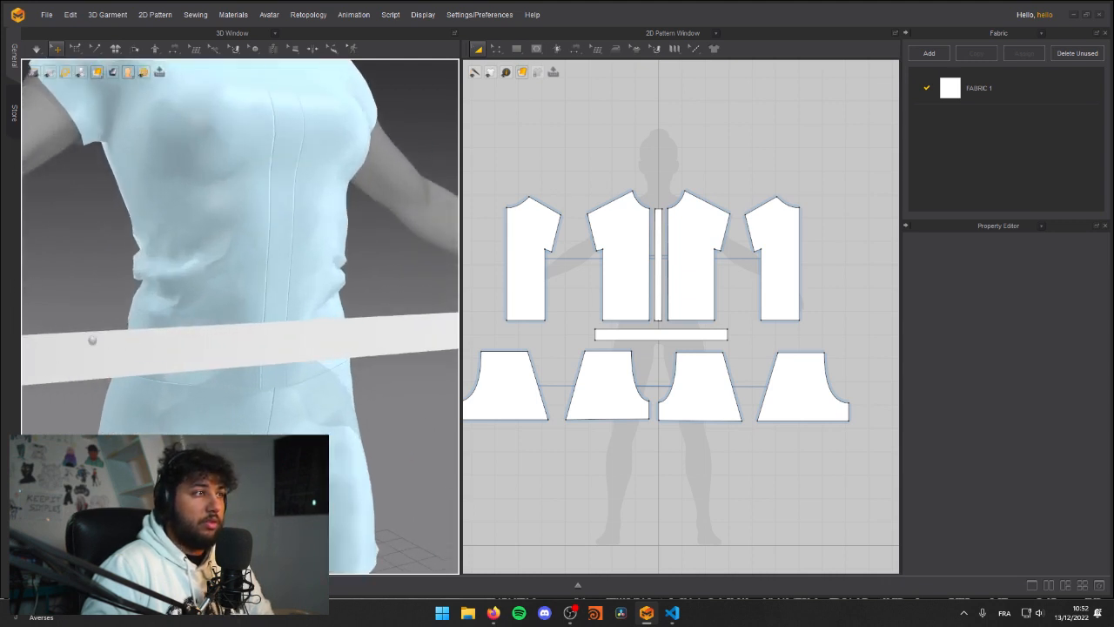
scroll(103, 343, down, 4)
click(76, 48)
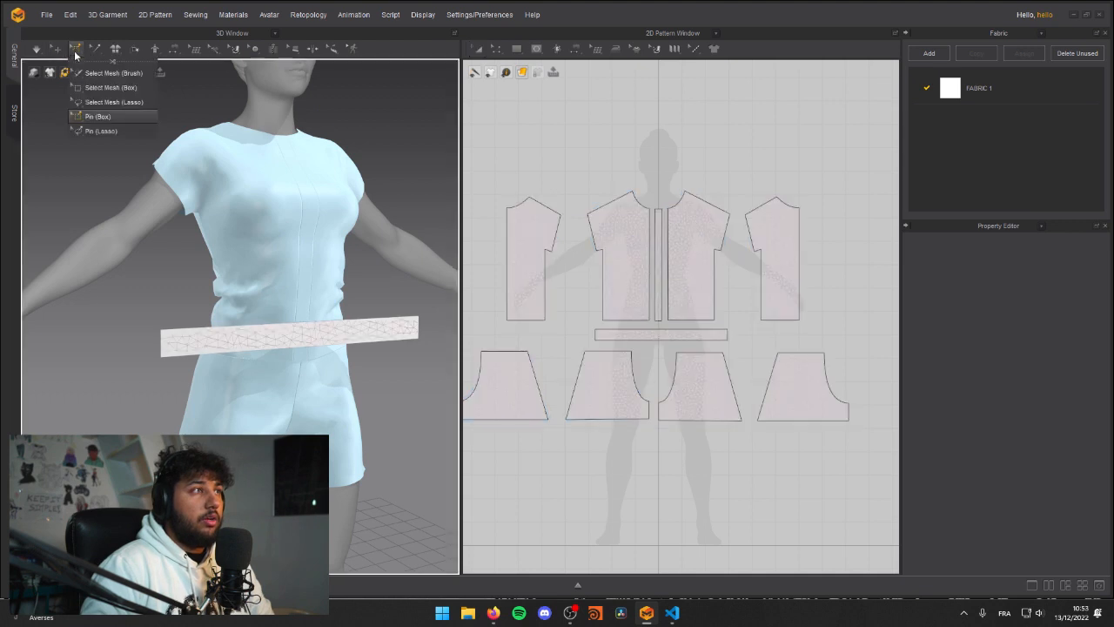
click(90, 116)
scroll(174, 315, up, 3)
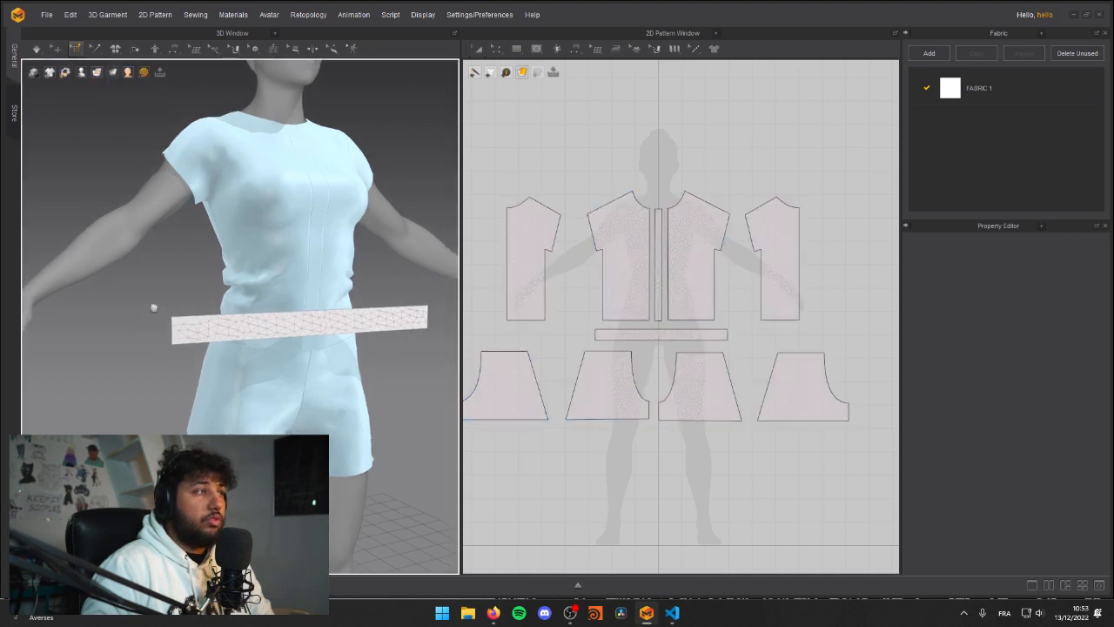
drag(166, 300, 165, 304)
right_drag(299, 303, 179, 324)
drag(367, 302, 381, 313)
mouse_move(382, 313)
right_down()
mouse_move(359, 316)
mouse_move(380, 310)
right_up()
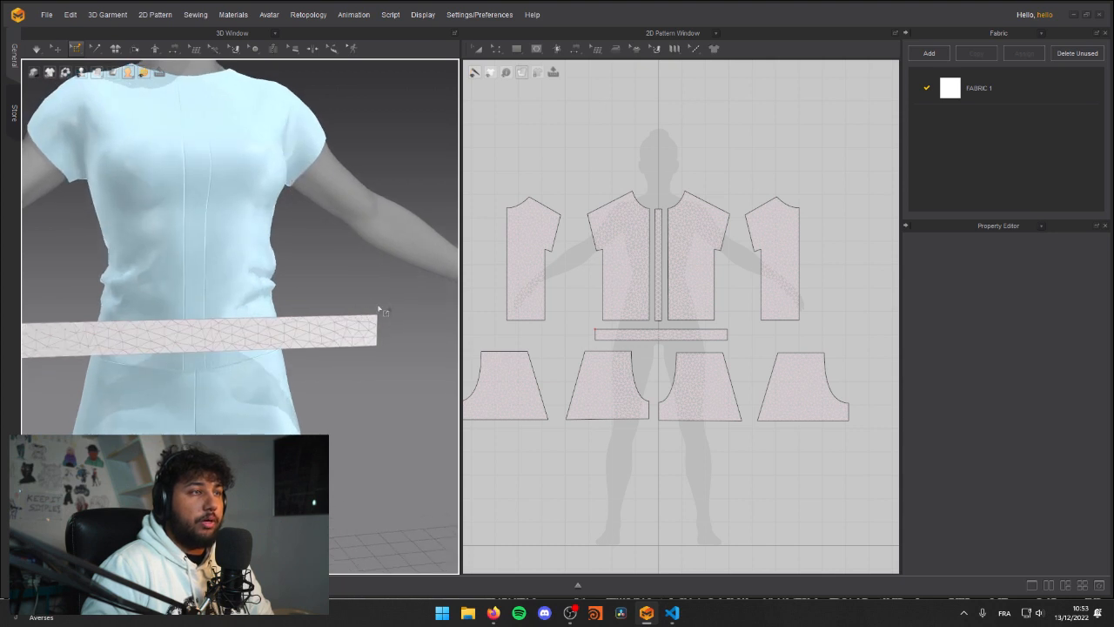
right_drag(242, 321, 330, 308)
Step: Simulate the strip and pull its pinned ends back toward the avatar's sides
key(space)
scroll(281, 300, down, 5)
drag(234, 343, 182, 325)
key(space)
right_drag(365, 333, 249, 323)
key(space)
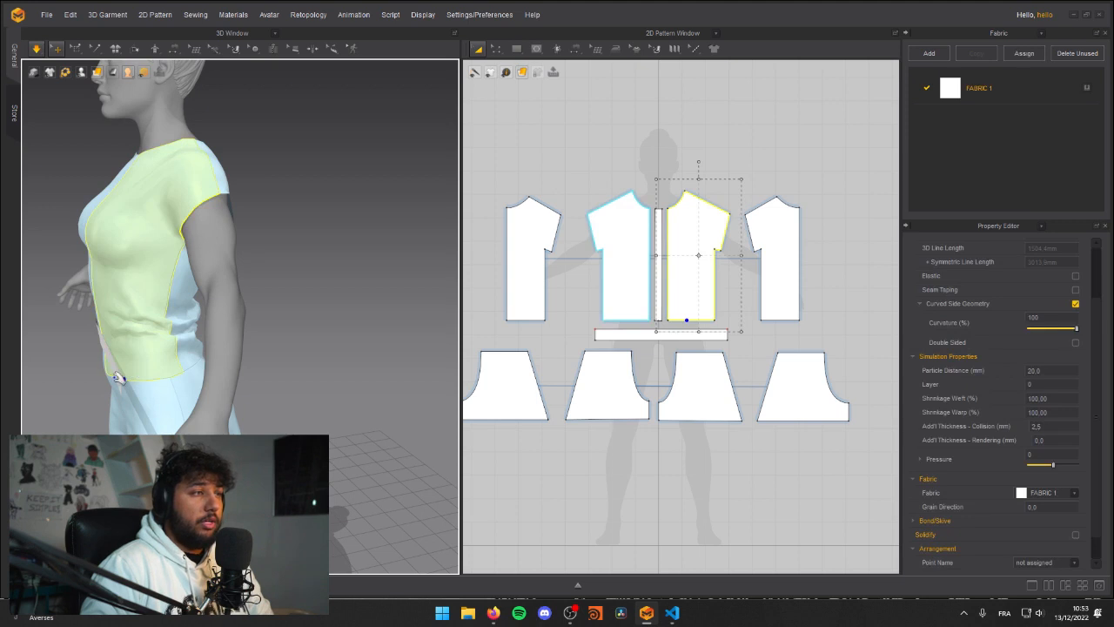
Step: Pull the strip's end on the avatar's left side further back around the waist and toggle the simulation
right_drag(126, 380, 219, 336)
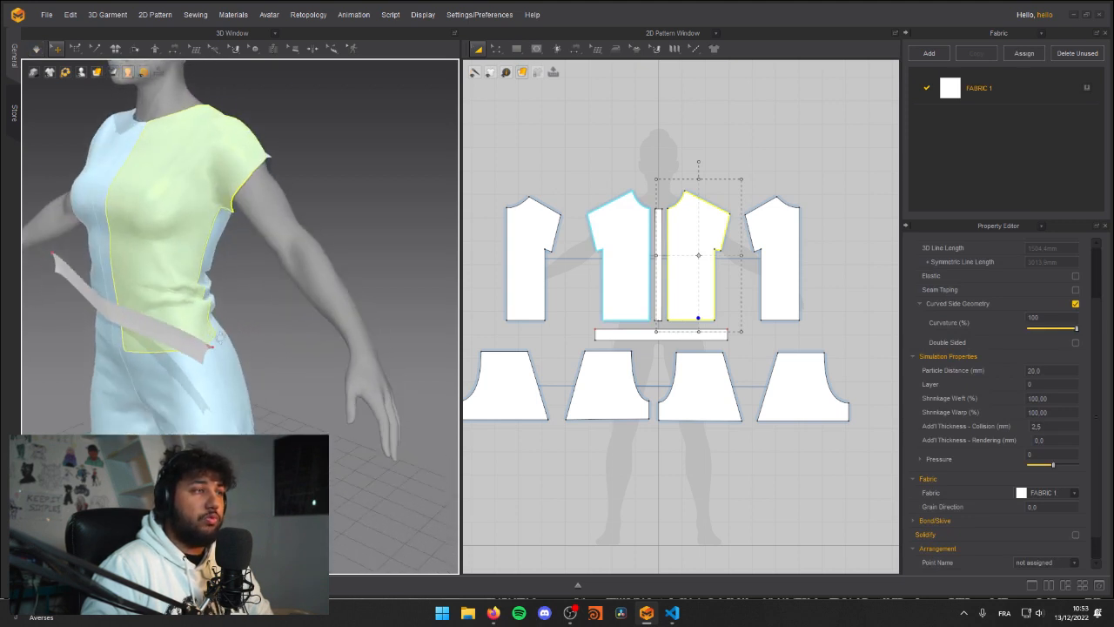
drag(211, 347, 277, 288)
key(space)
right_drag(276, 289, 229, 245)
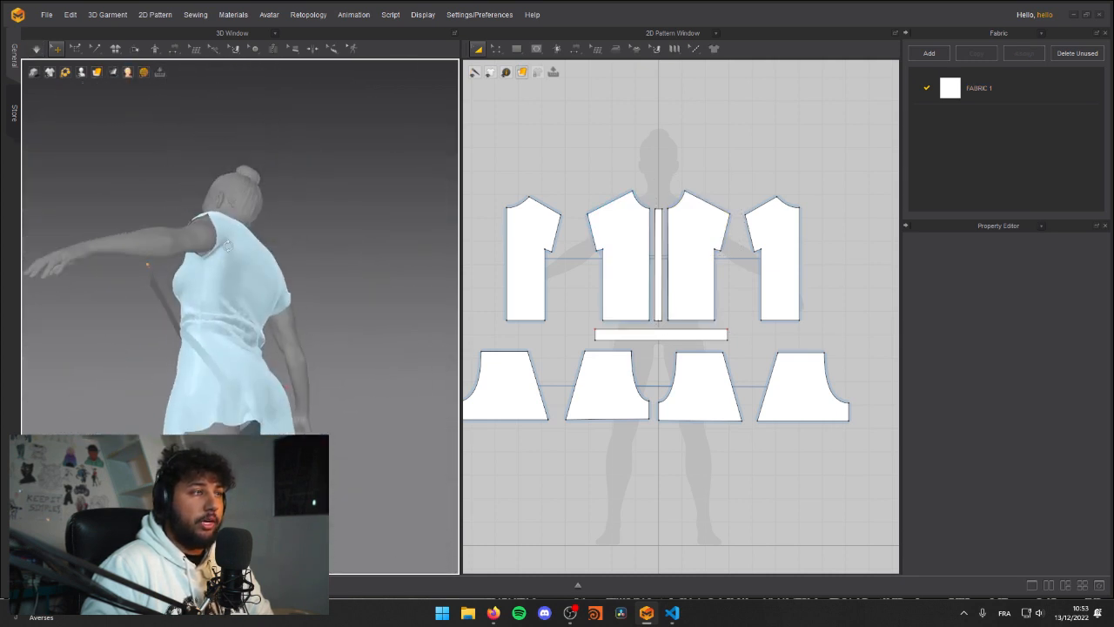
drag(154, 268, 260, 302)
key(space)
right_drag(323, 321, 310, 339)
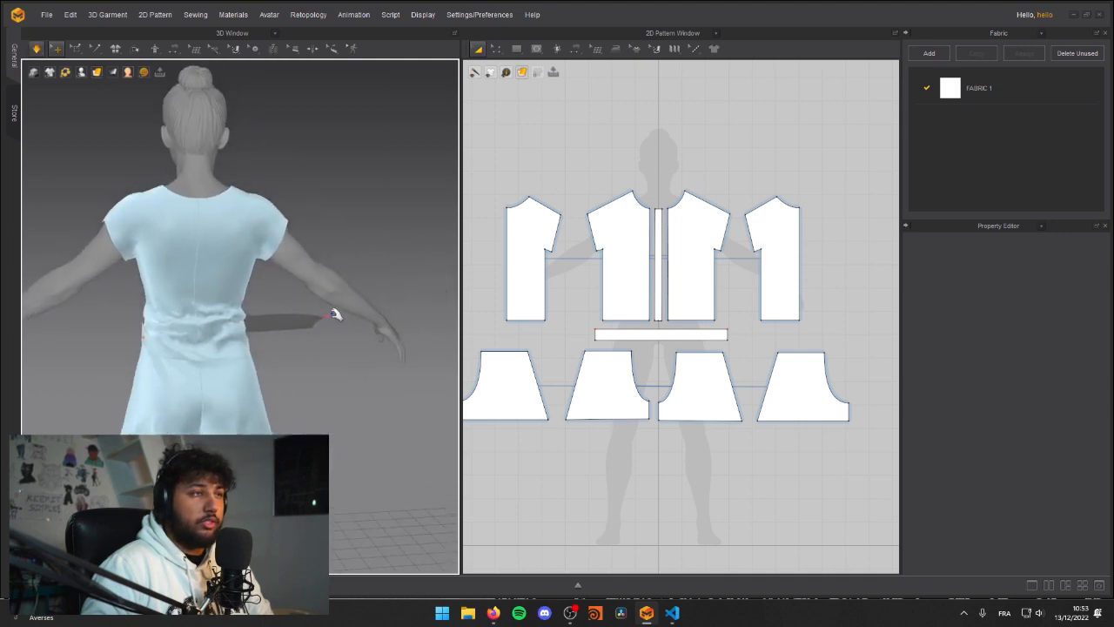
Step: Move the pin on the avatar's right side with the gizmo so that strip end reaches behind the waist
click(334, 314)
right_drag(360, 373, 324, 335)
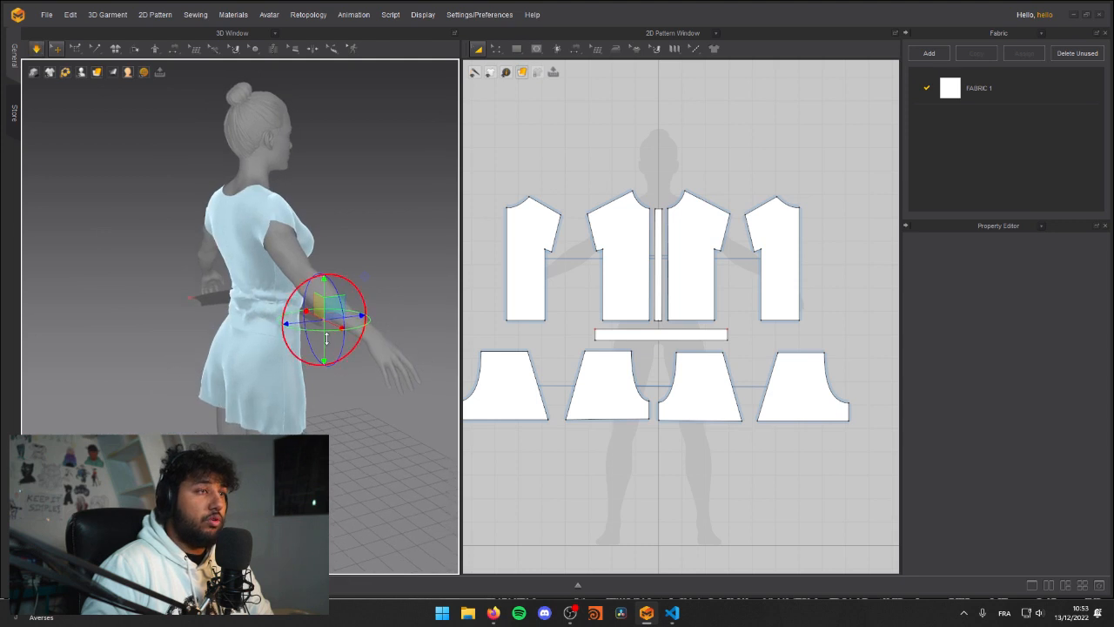
drag(335, 309, 291, 309)
right_drag(189, 286, 247, 282)
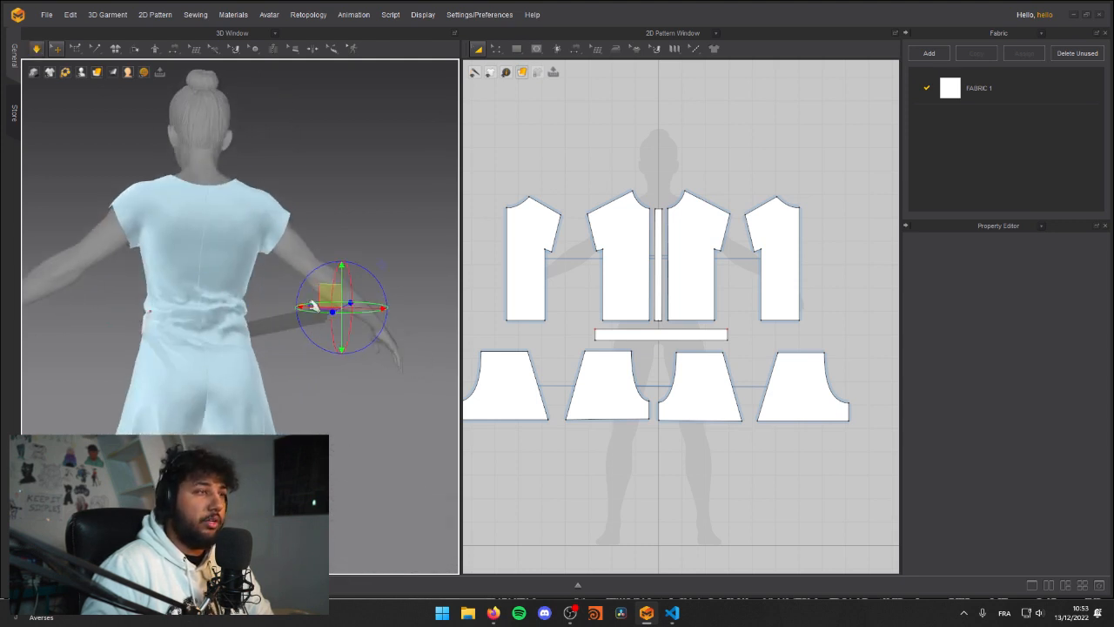
drag(330, 294, 277, 296)
right_drag(432, 294, 369, 289)
middle_drag(369, 289, 287, 361)
drag(287, 360, 199, 338)
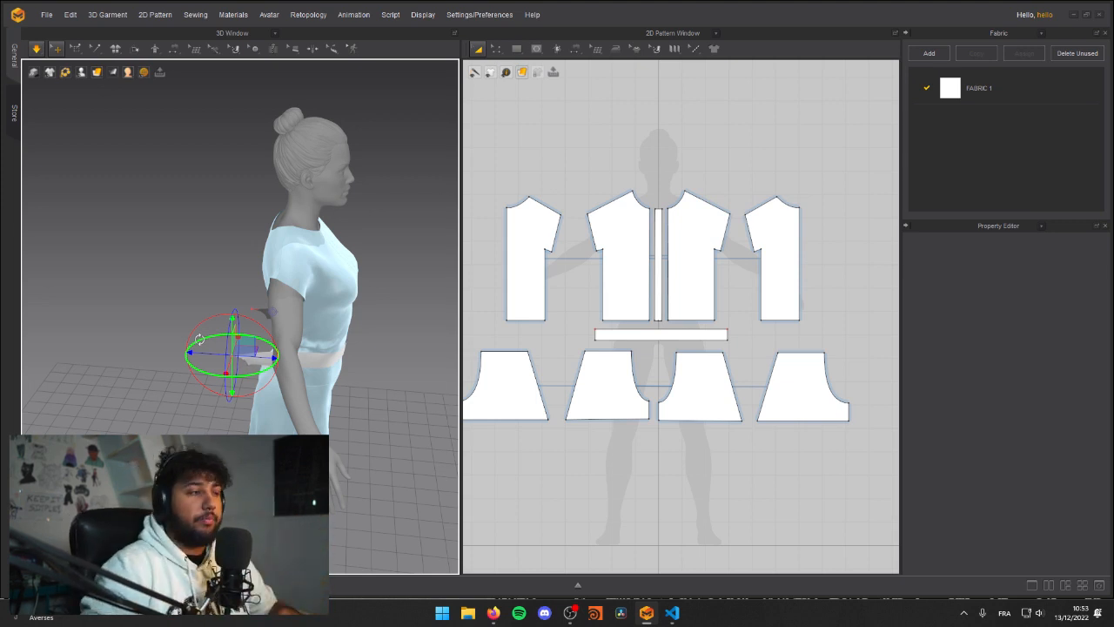
right_drag(184, 301, 283, 257)
scroll(229, 323, up, 4)
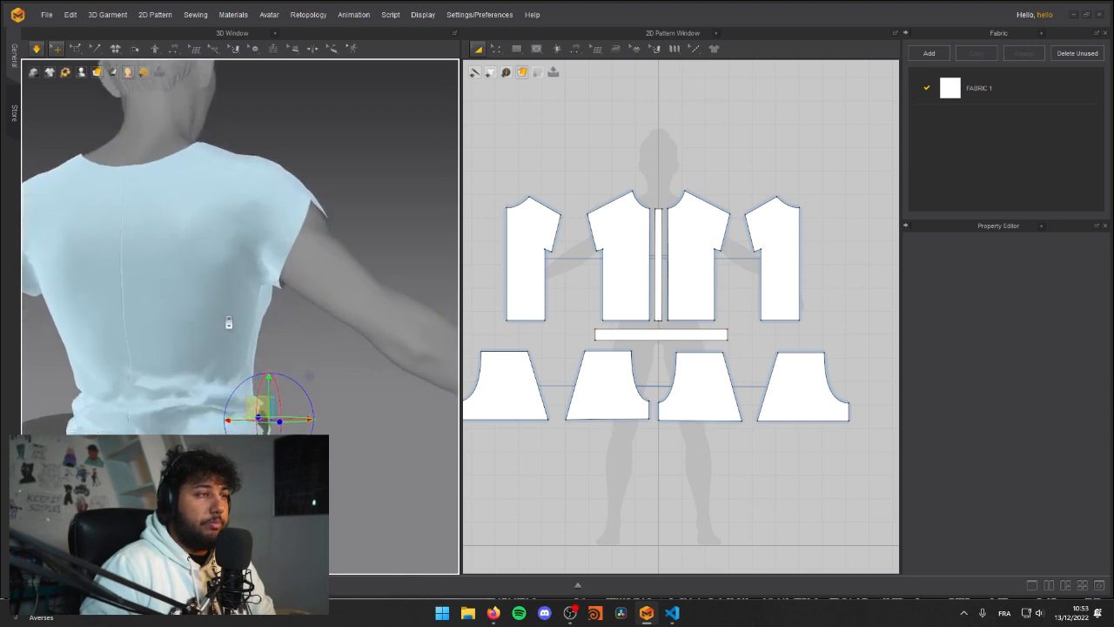
middle_drag(229, 323, 246, 304)
scroll(247, 305, down, 3)
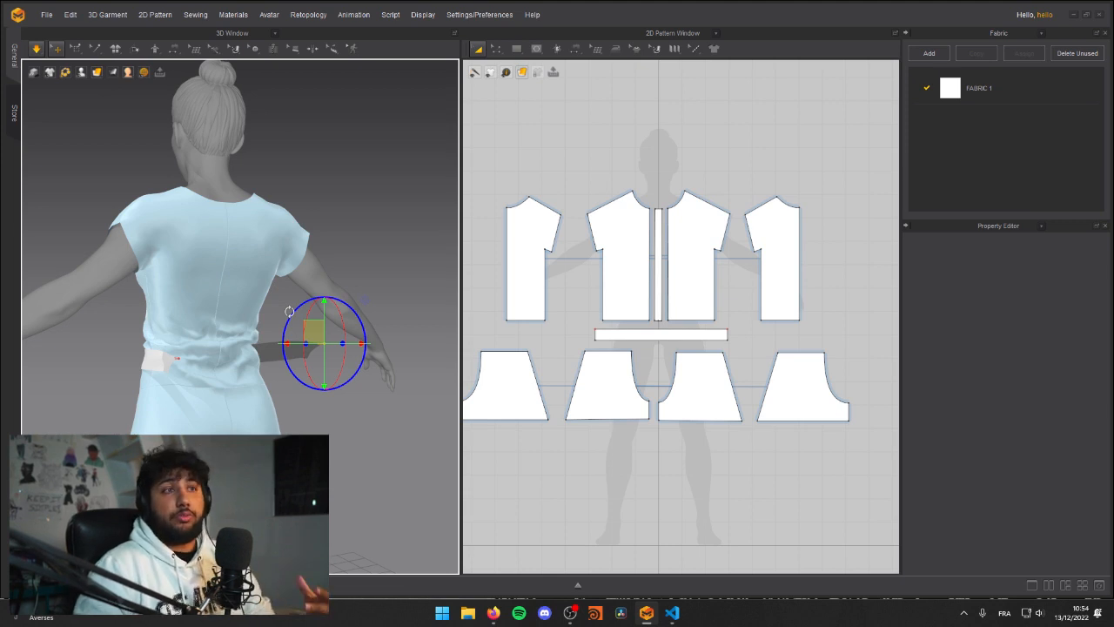
Step: Adjust both pinned strip ends behind the avatar's back while toggling the simulation so the strip wraps the waist
key(space)
right_drag(311, 320, 249, 353)
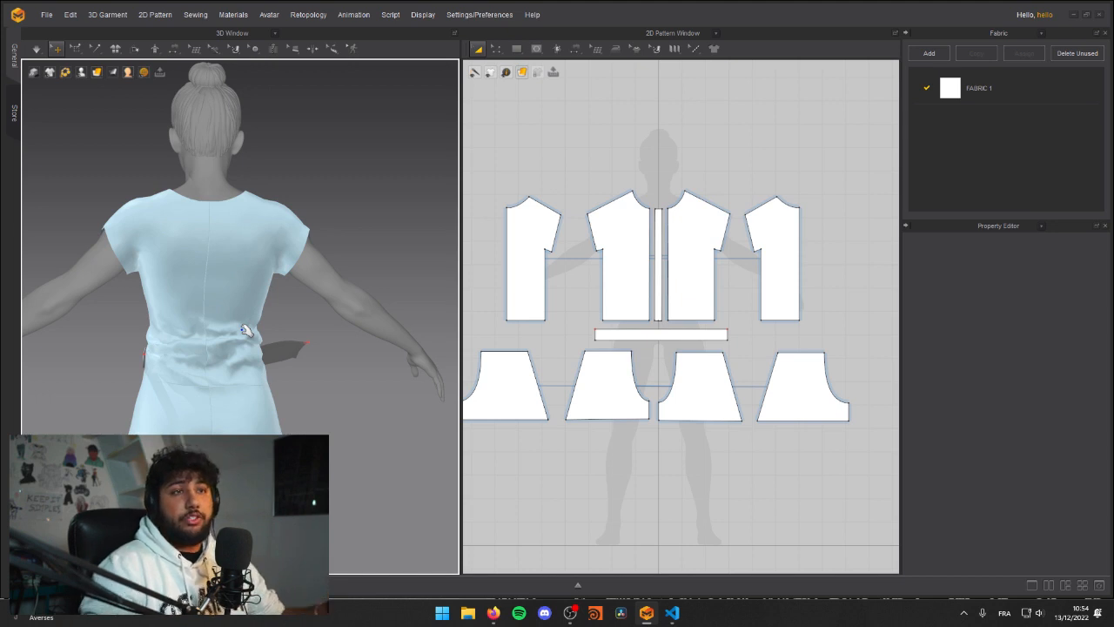
middle_drag(207, 302, 256, 311)
right_drag(256, 311, 248, 330)
key(space)
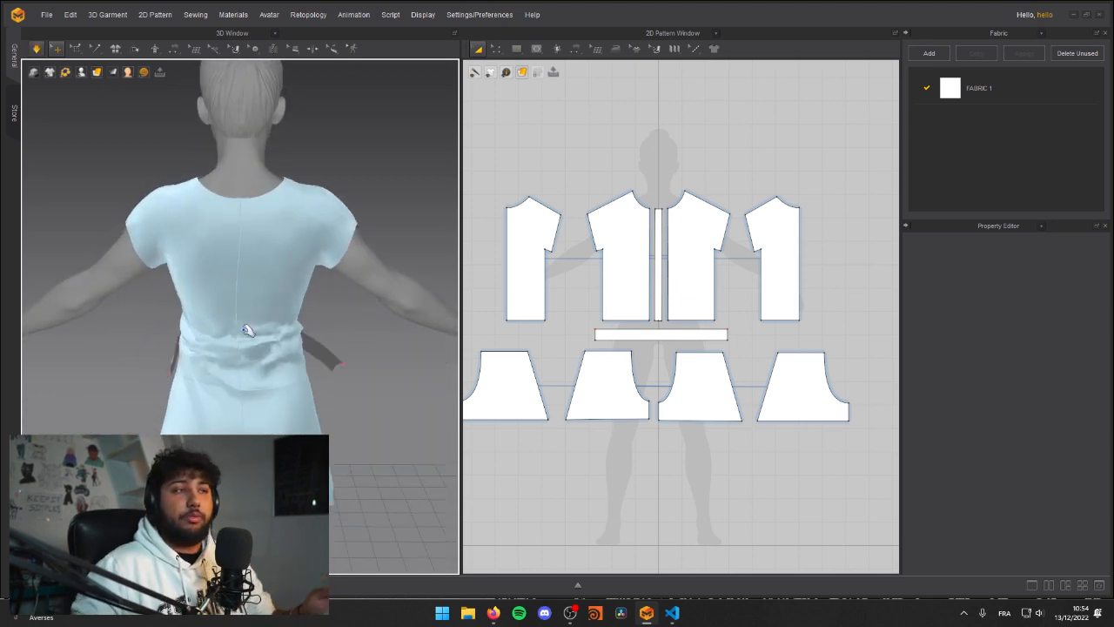
right_drag(249, 326, 406, 368)
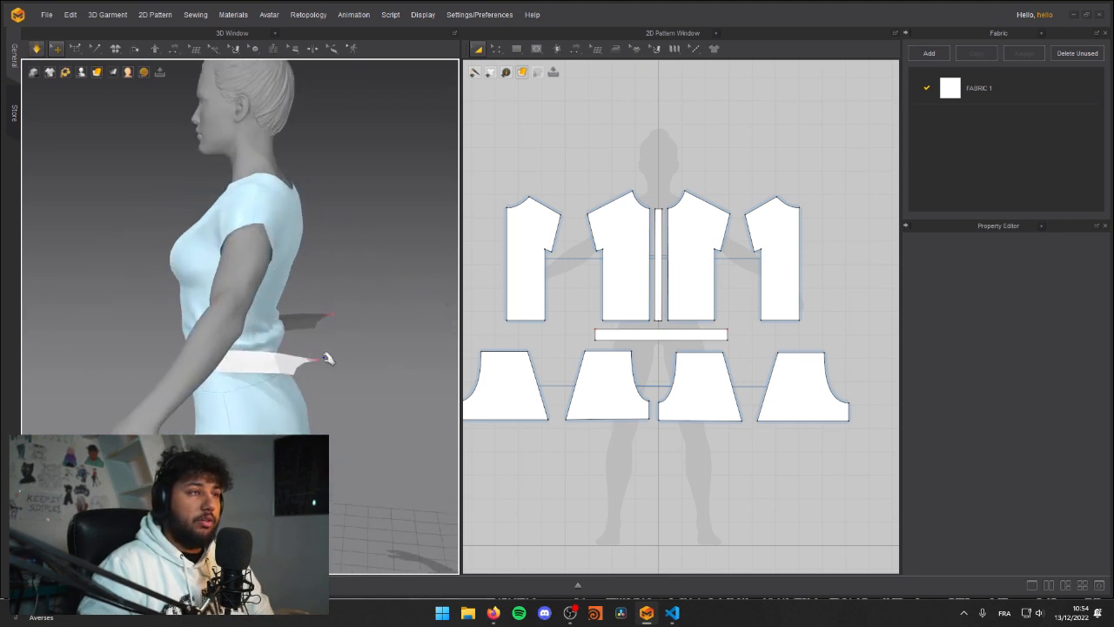
drag(321, 362, 338, 315)
right_drag(338, 314, 223, 381)
Step: Try to sew the strip's ends together behind the avatar in 3D and undo the wrong seam
click(202, 285)
click(169, 269)
right_drag(169, 269, 223, 302)
scroll(223, 302, up, 5)
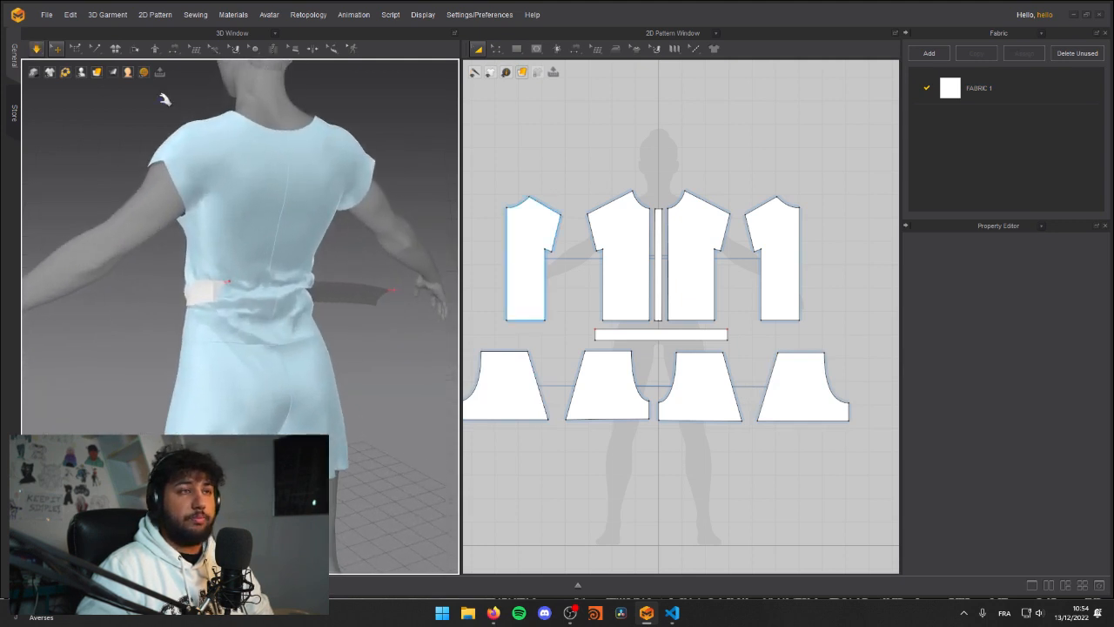
click(169, 51)
click(208, 88)
click(230, 291)
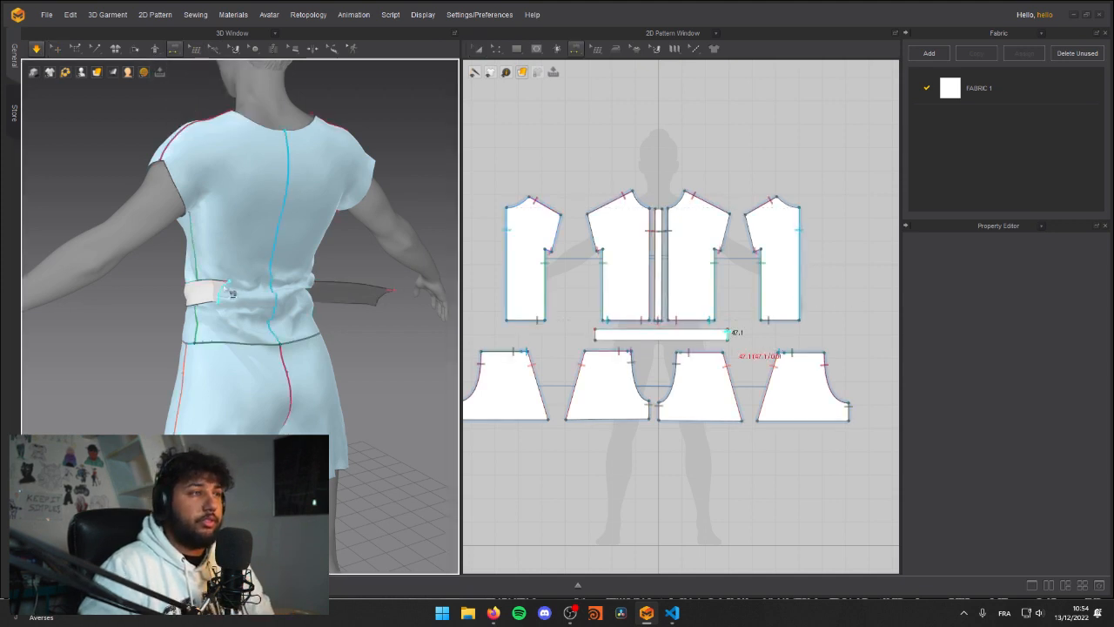
click(379, 302)
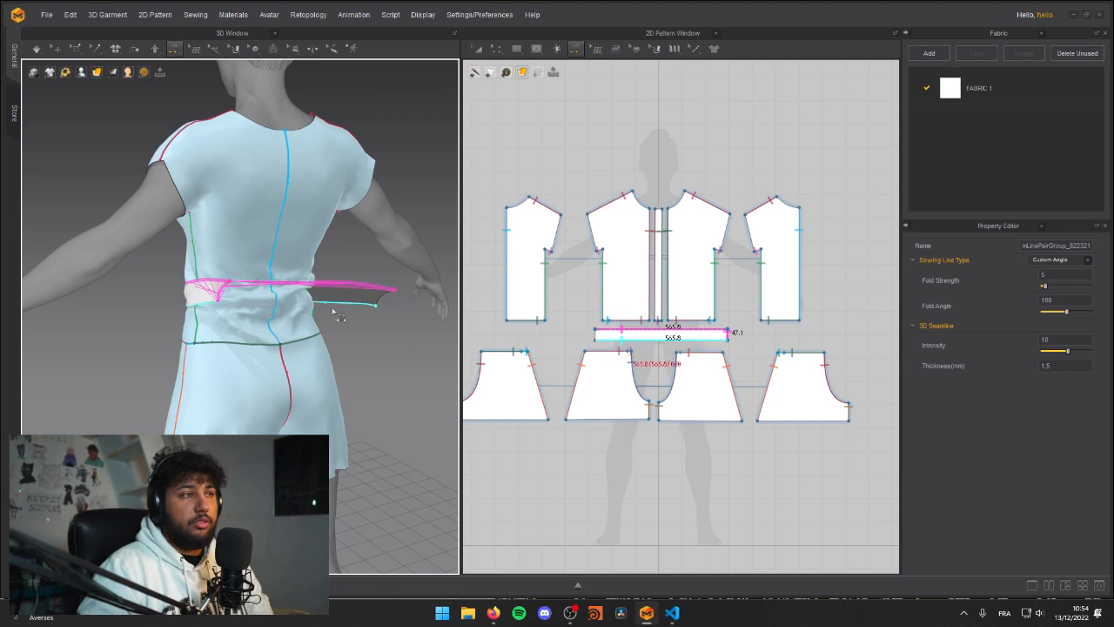
key(ctrl+z)
Step: Sew the strip's two short ends together behind the back and simulate so it closes around the waist
right_drag(320, 312, 331, 282)
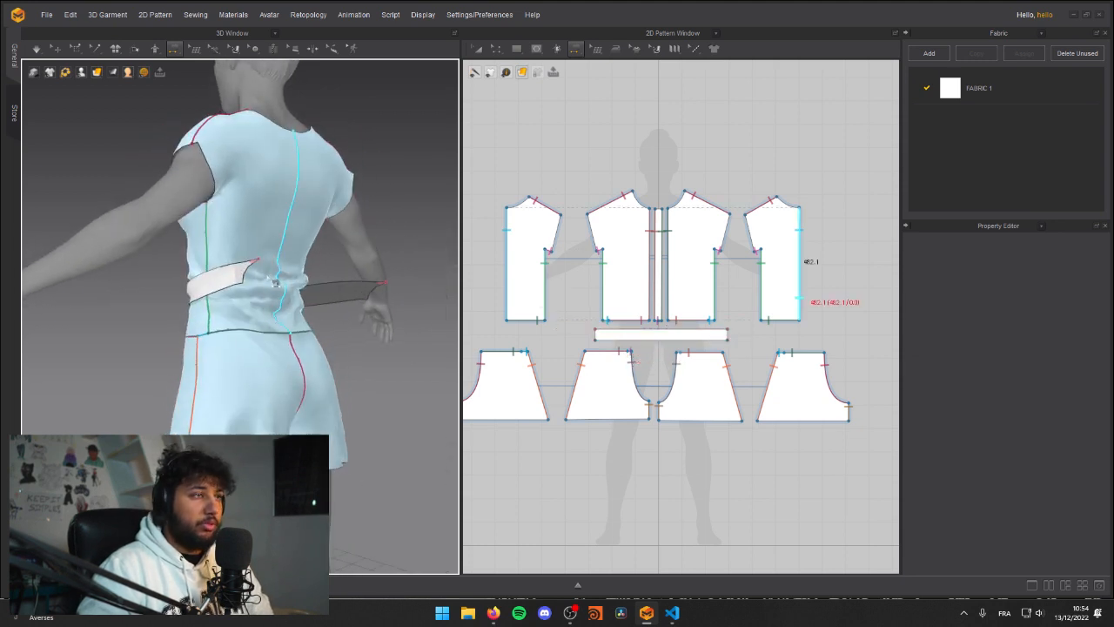
click(250, 272)
click(374, 300)
key(q)
key(n)
right_drag(376, 359, 297, 374)
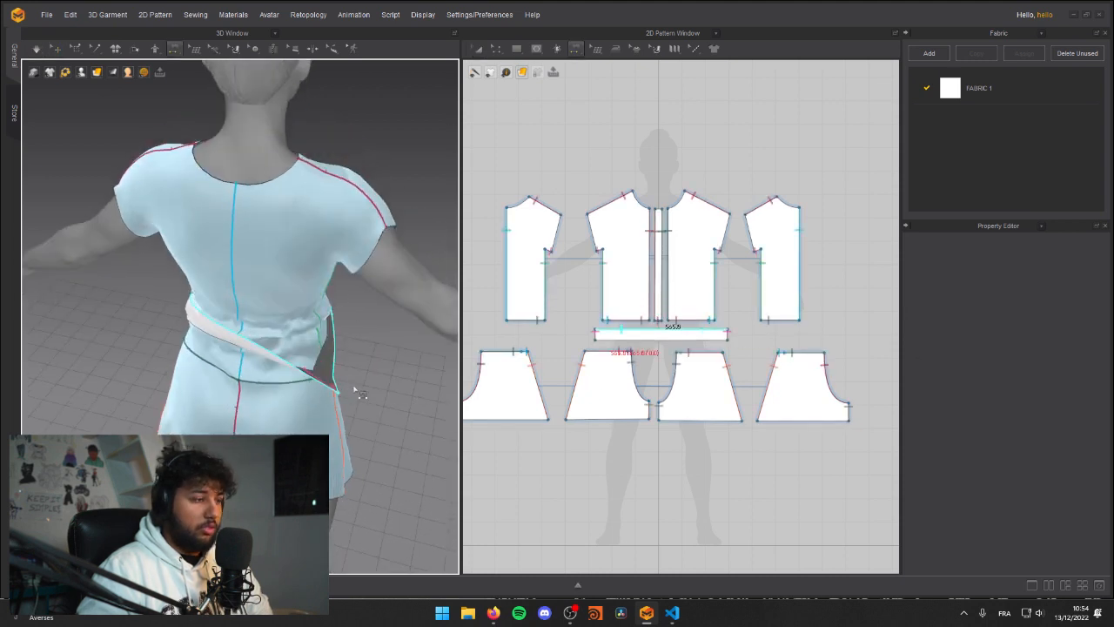
key(space)
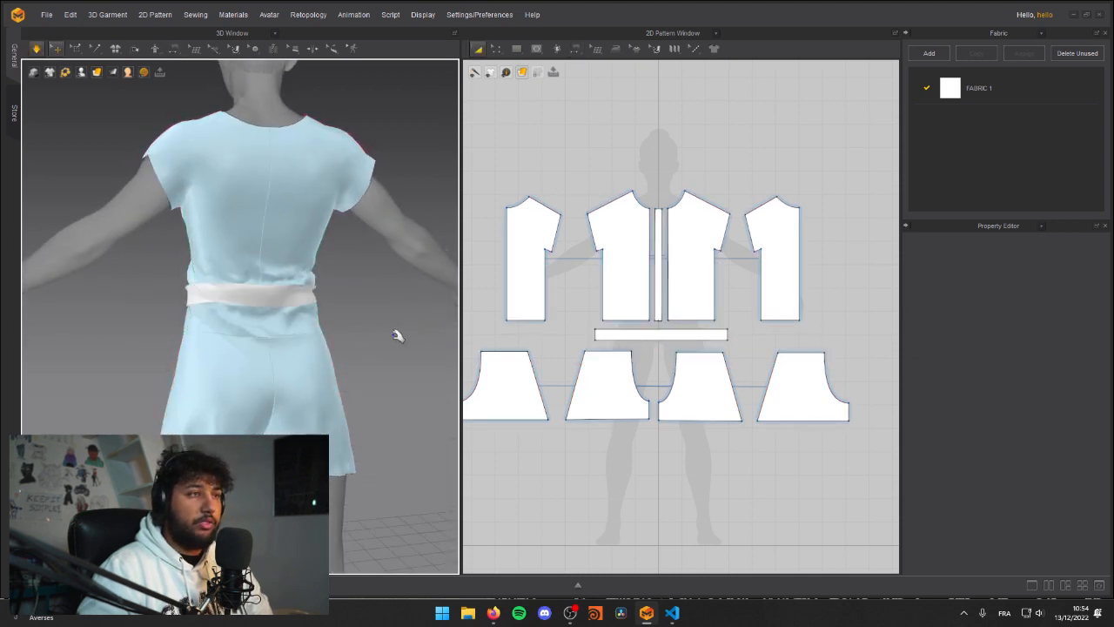
Step: Select the waist strip in 3D and enable Elastic for its edges
right_drag(380, 330, 306, 302)
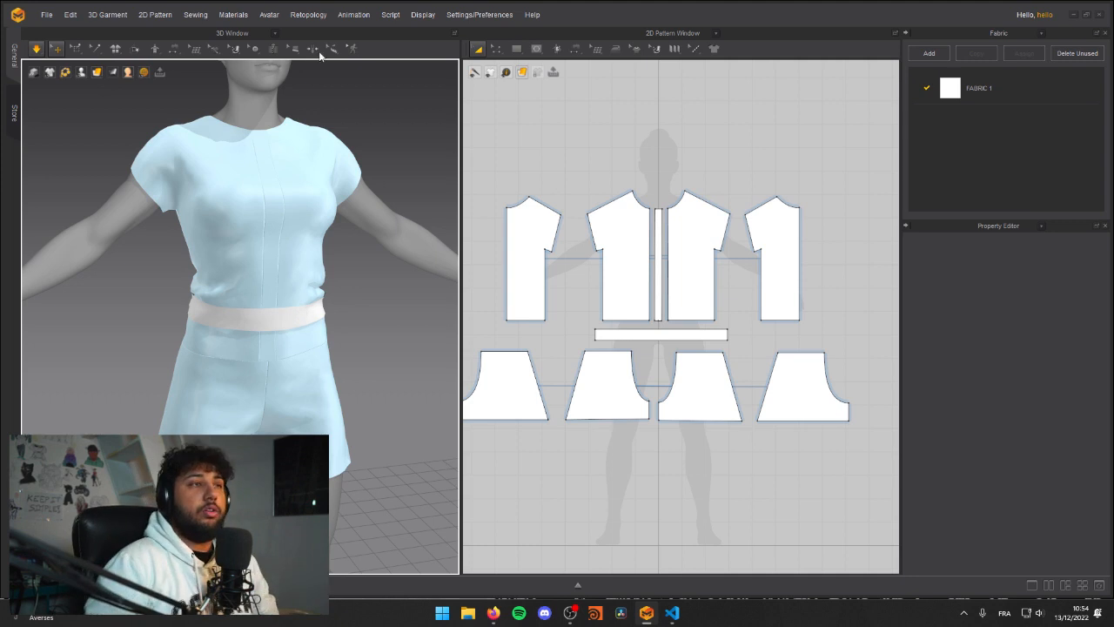
click(276, 326)
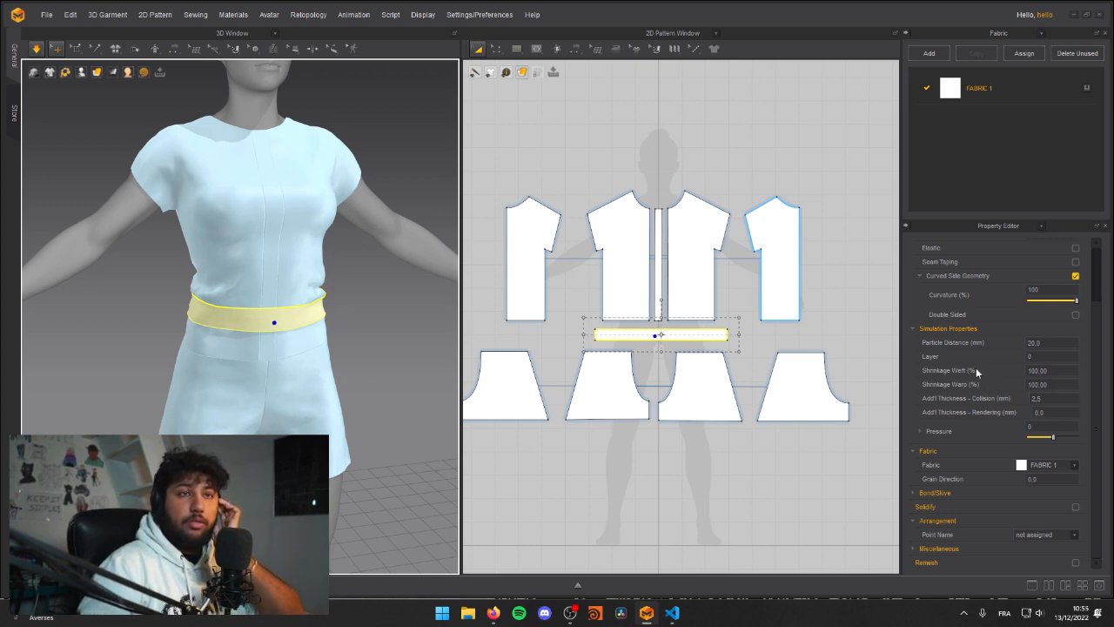
scroll(941, 381, up, 3)
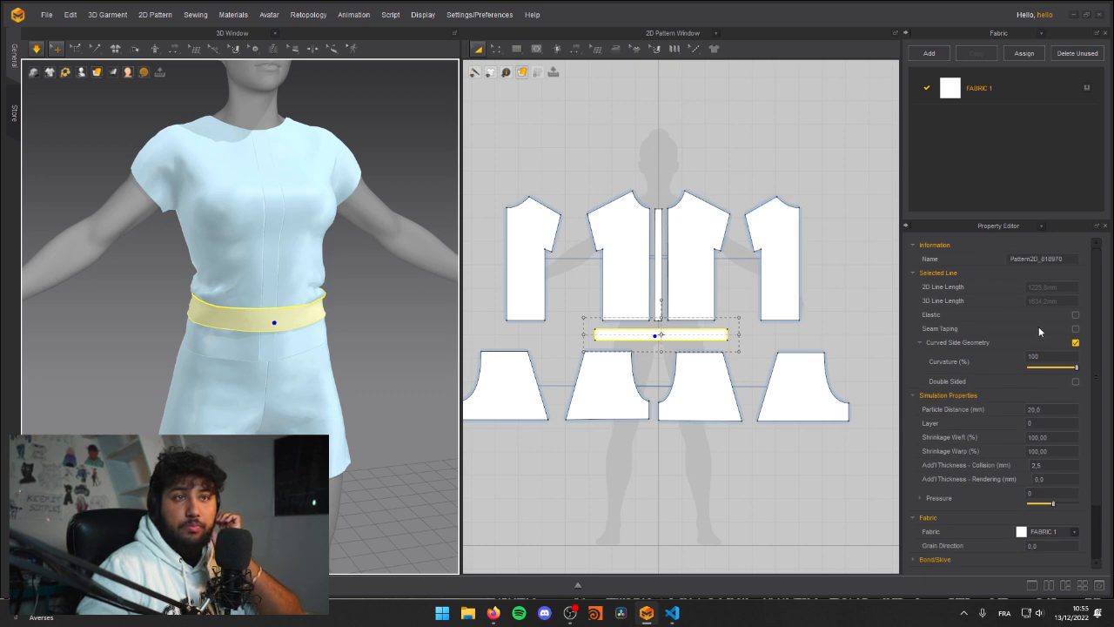
click(1077, 315)
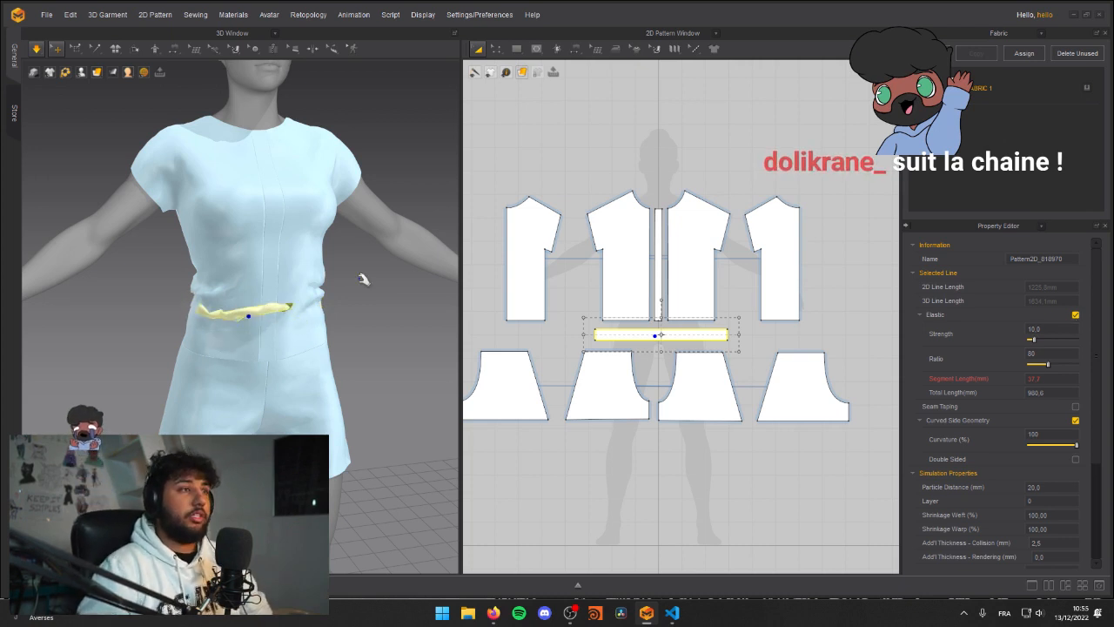
Step: Pause the simulation and examine the elastic waist strip's shape and seams around the front of the avatar
key(space)
right_drag(214, 327, 271, 319)
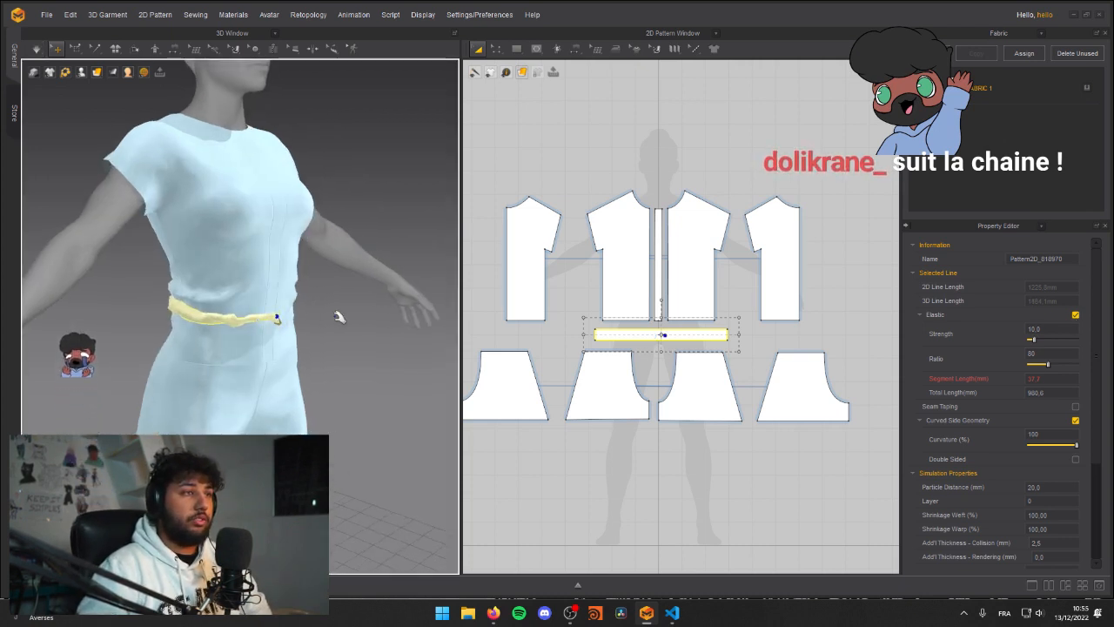
mouse_move(120, 319)
right_down()
mouse_move(61, 321)
mouse_move(111, 324)
right_up()
key(n)
right_drag(252, 344, 289, 346)
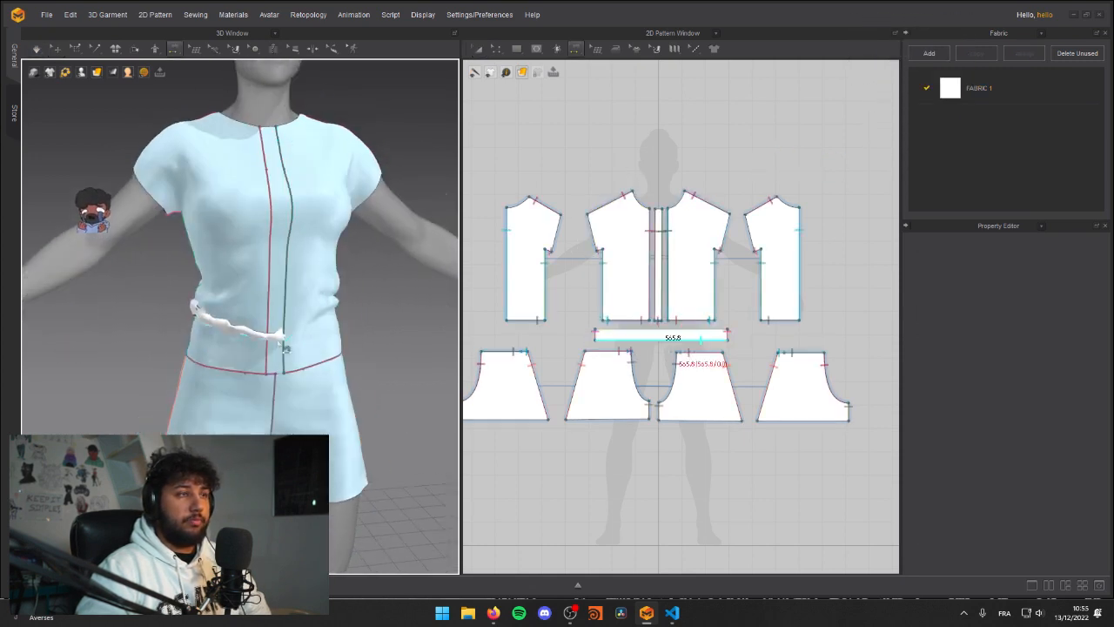
click(347, 360)
click(346, 361)
key(q)
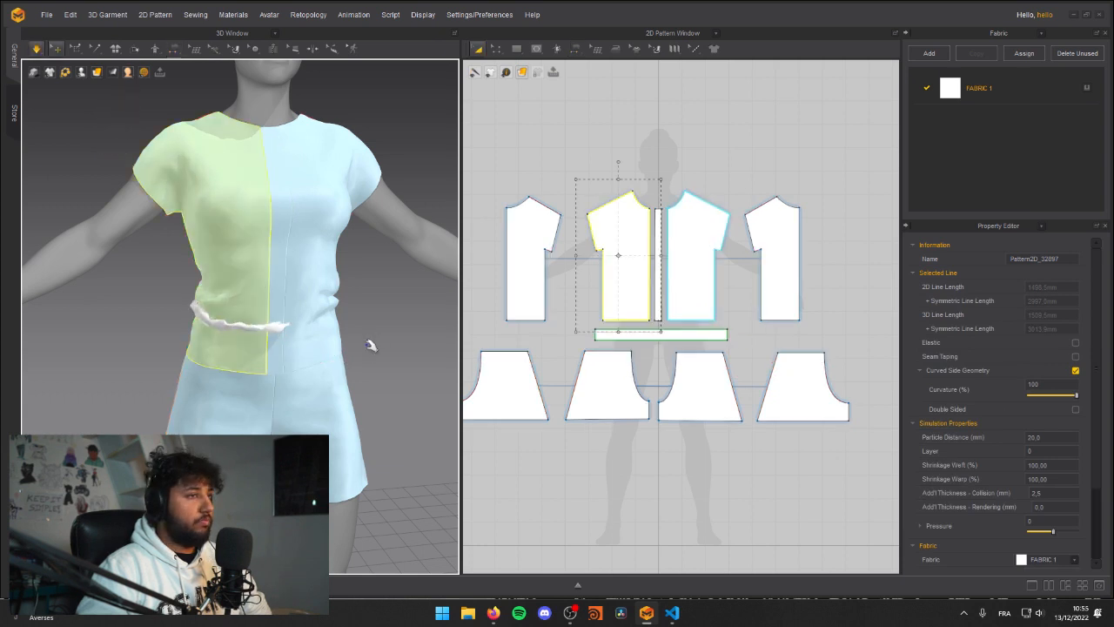
Step: Undo the elastic change on the waist strip and simulate so the strip closes smoothly around the waist
key(ctrl+z)
click(356, 353)
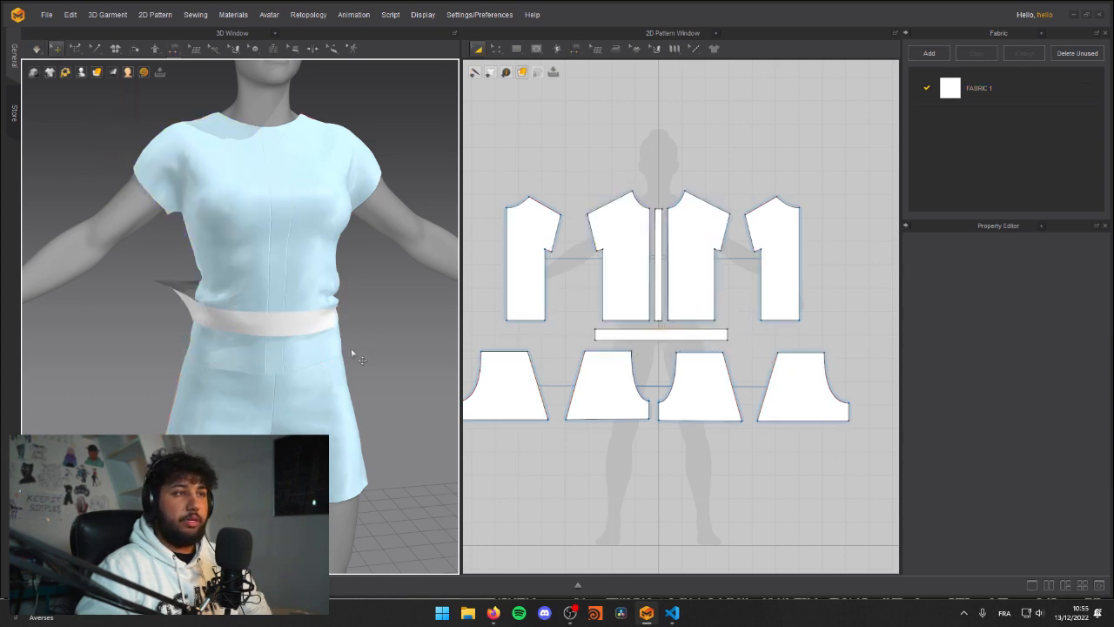
right_drag(323, 321, 351, 326)
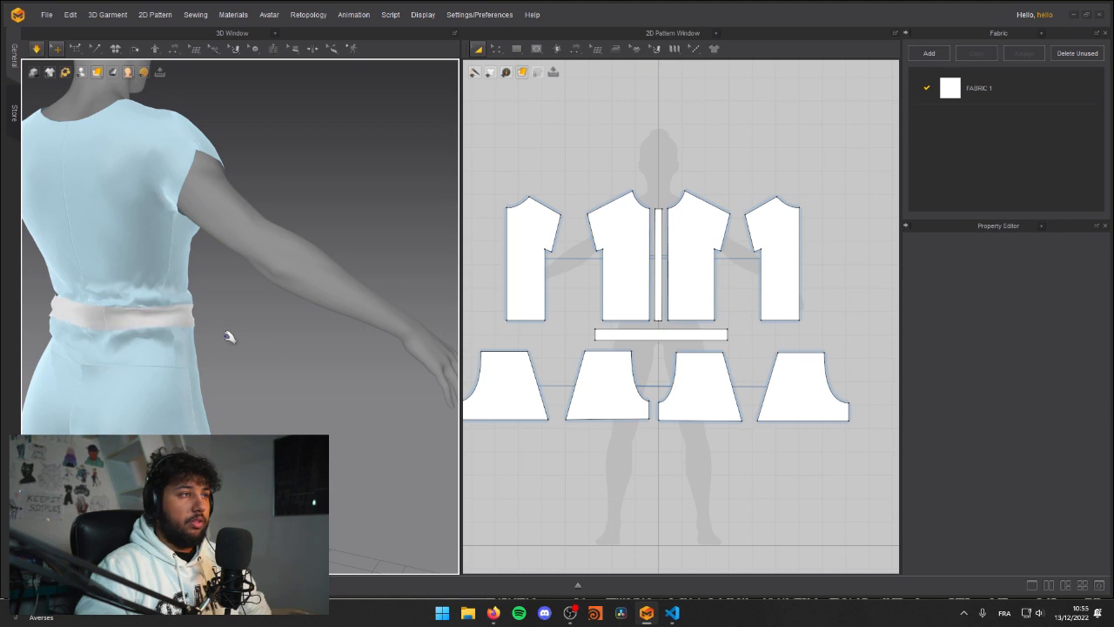
Step: Examine the fit of the simulated waist strip over the shirt and shorts from the front and back
right_drag(211, 327, 260, 362)
scroll(237, 351, down, 4)
scroll(261, 337, up, 2)
scroll(242, 357, down, 4)
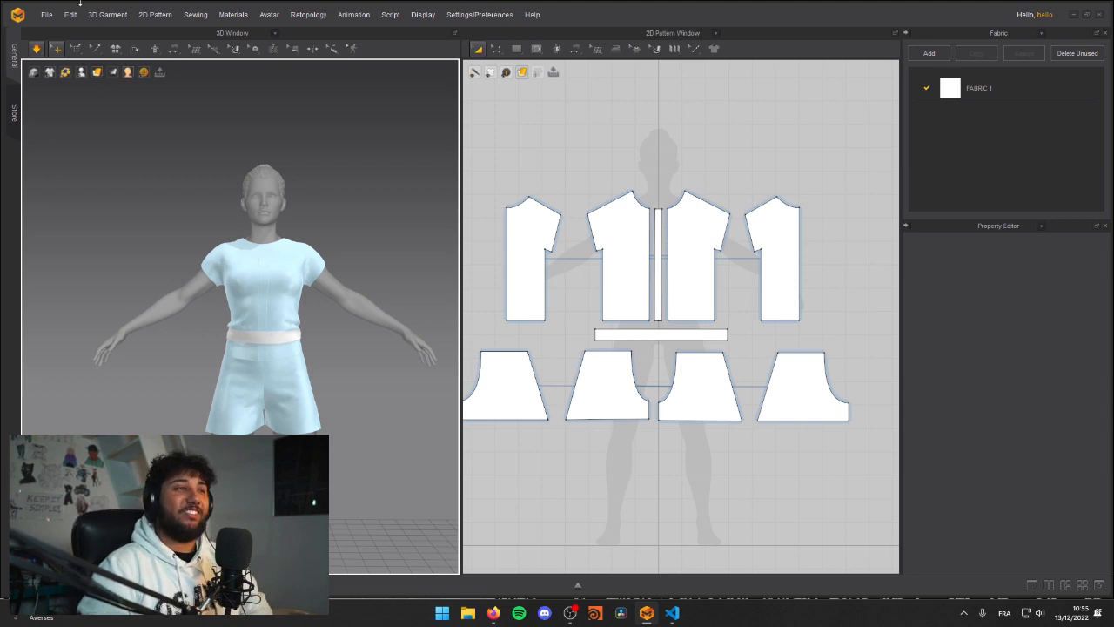
scroll(245, 291, up, 5)
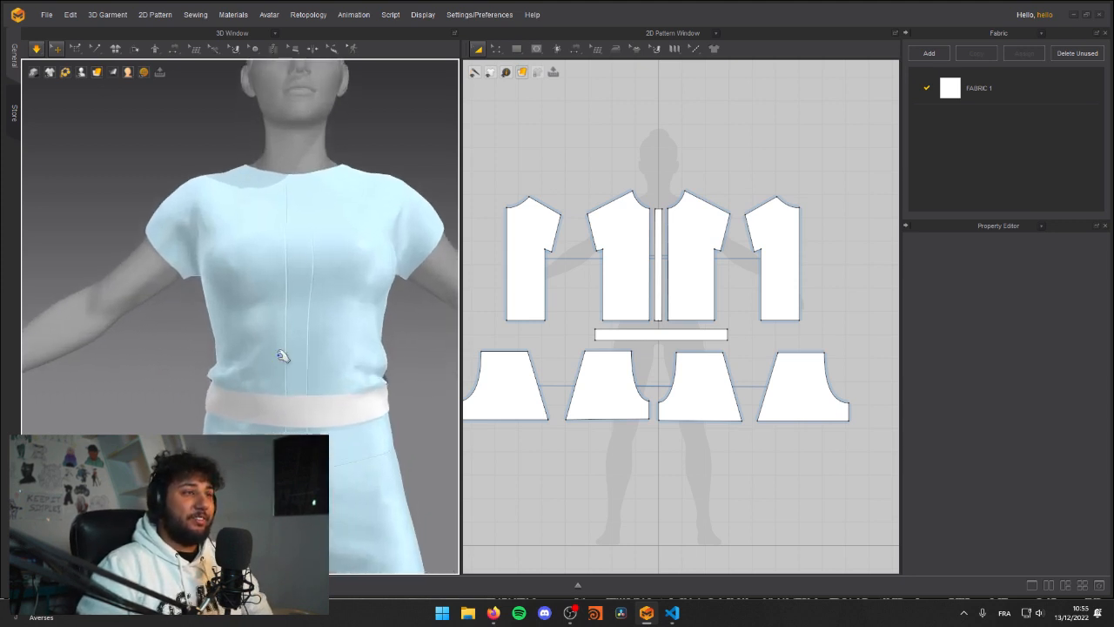
right_drag(291, 361, 326, 371)
key(space)
scroll(268, 317, down, 2)
right_drag(268, 316, 292, 334)
key(space)
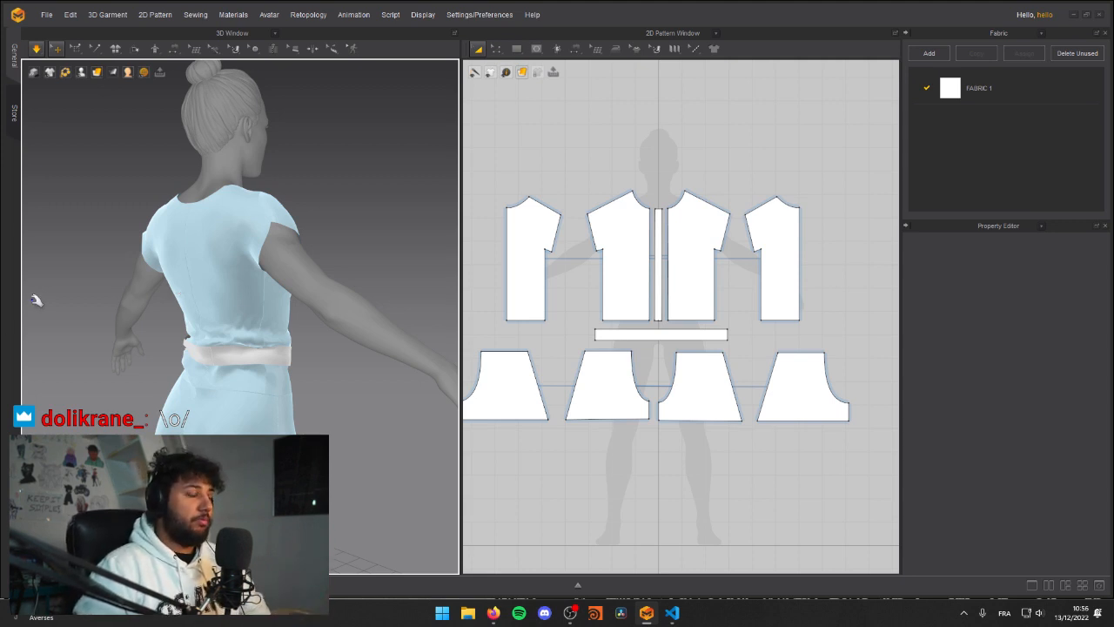
key(super)
text(ca)
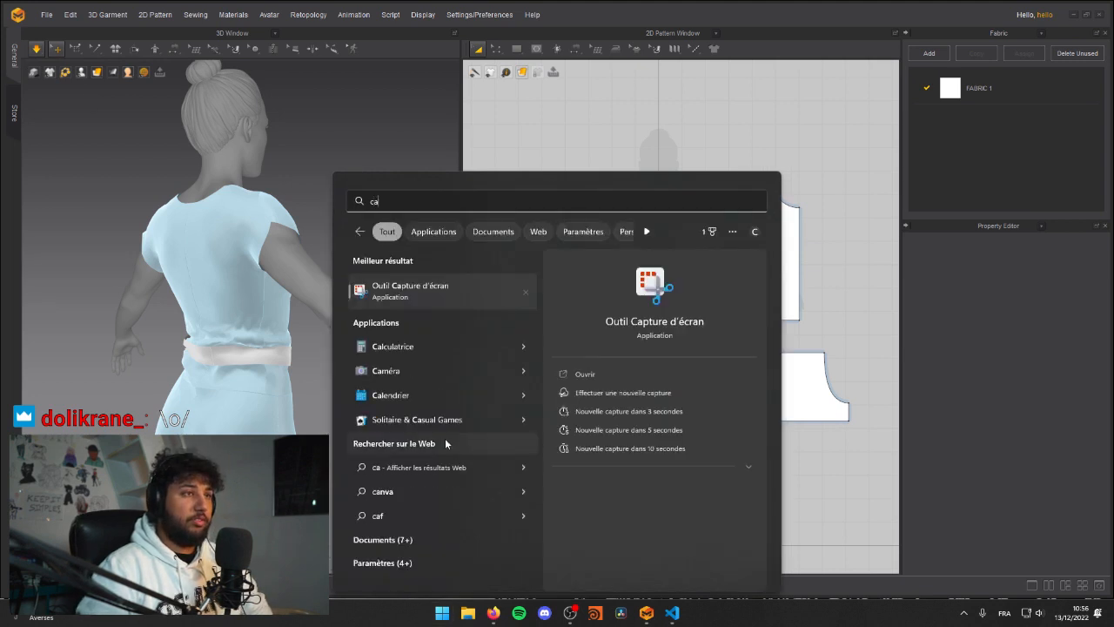
click(414, 290)
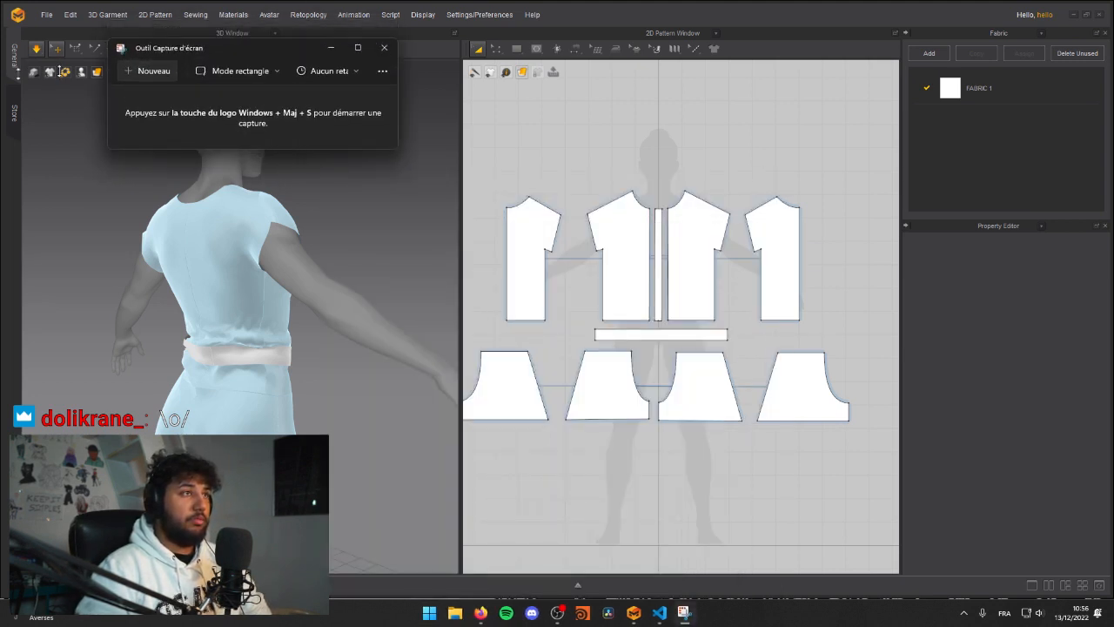
click(383, 44)
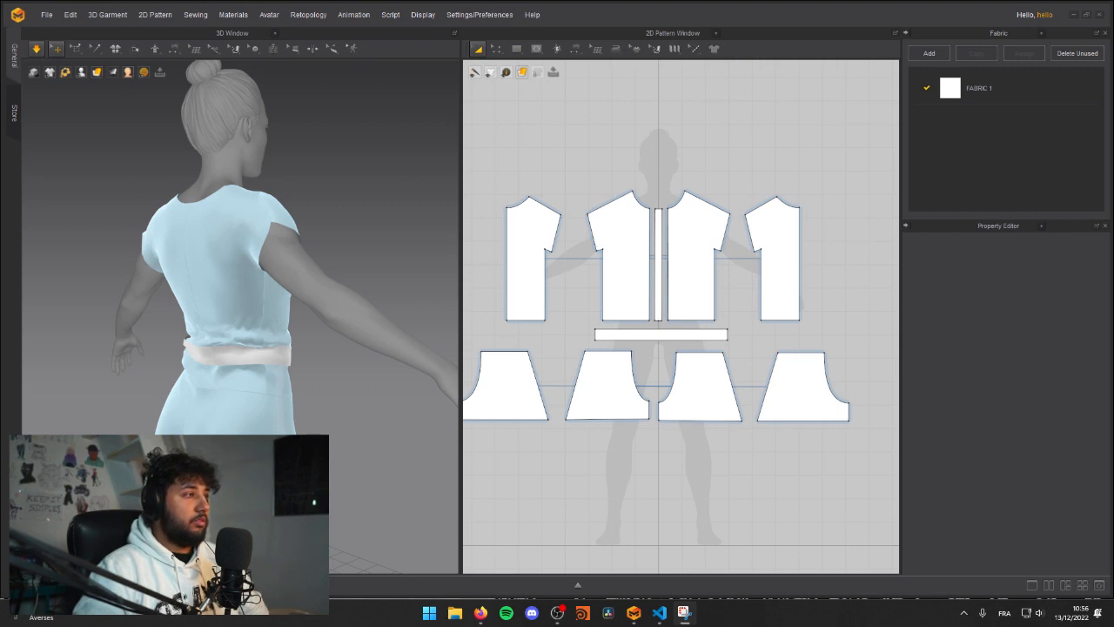
Step: Check the belt around the avatar and select the horizontal waist strip pattern to show its properties
right_drag(383, 324, 217, 360)
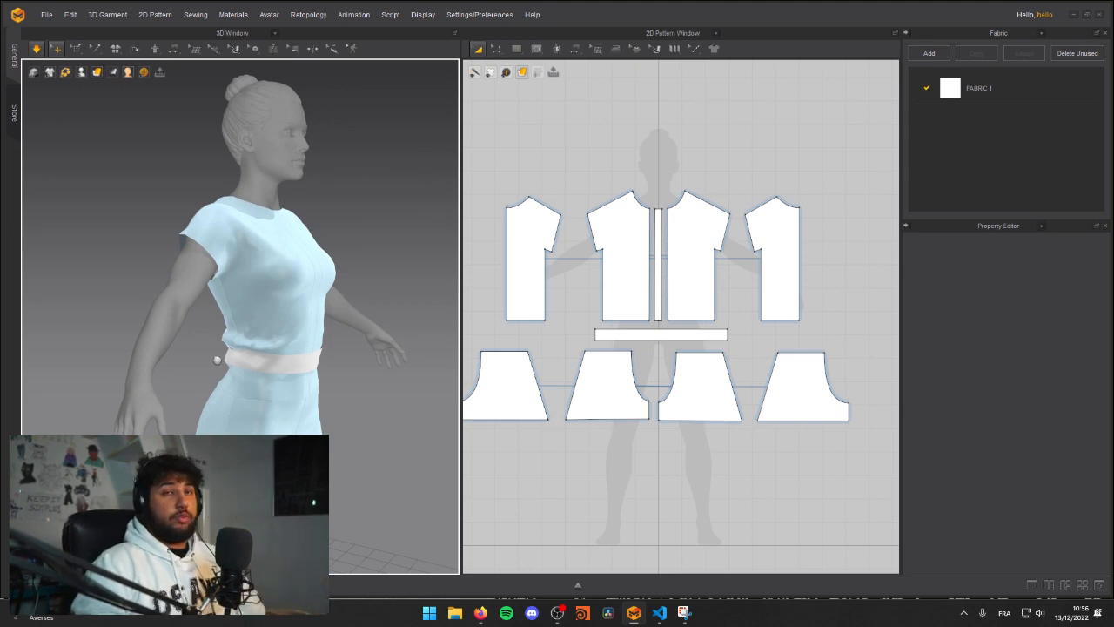
right_drag(329, 320, 272, 307)
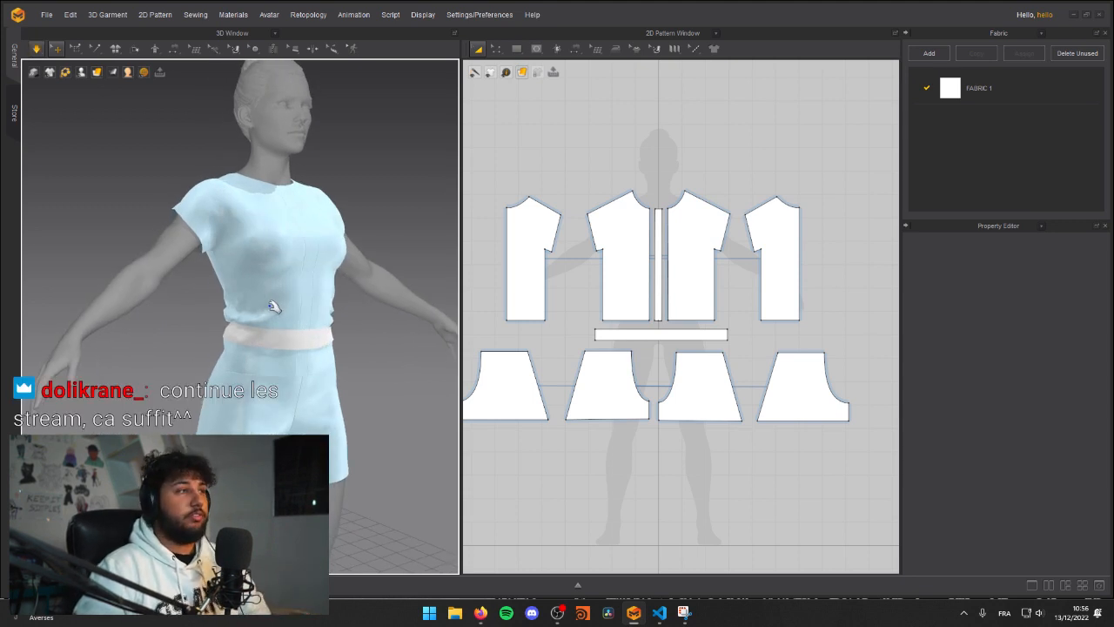
right_drag(296, 313, 244, 326)
scroll(258, 337, up, 5)
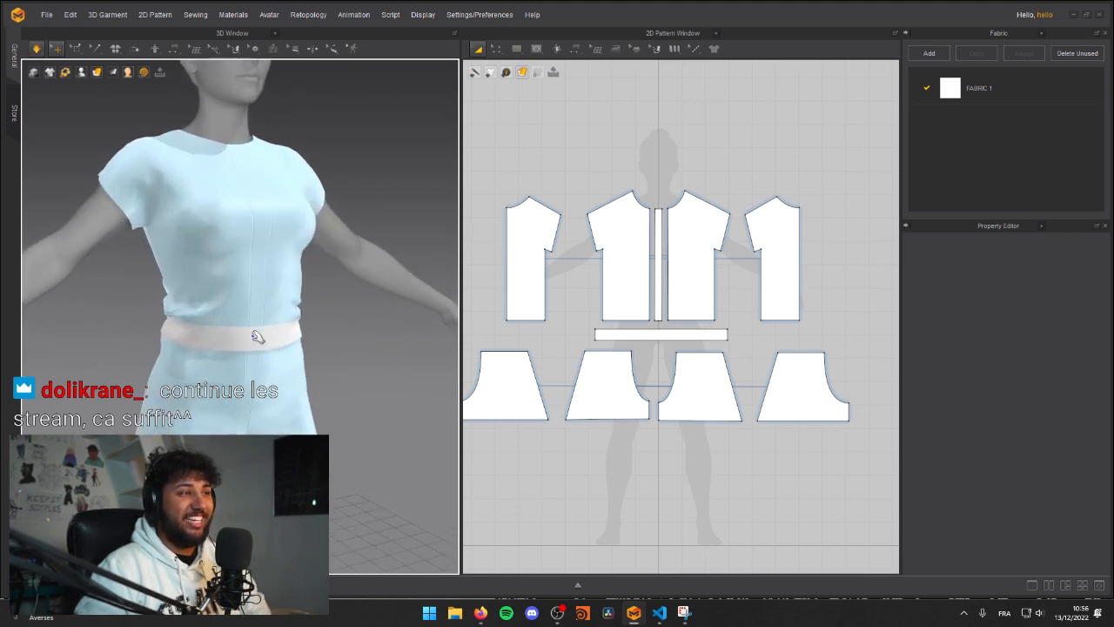
right_drag(228, 397, 182, 306)
click(214, 313)
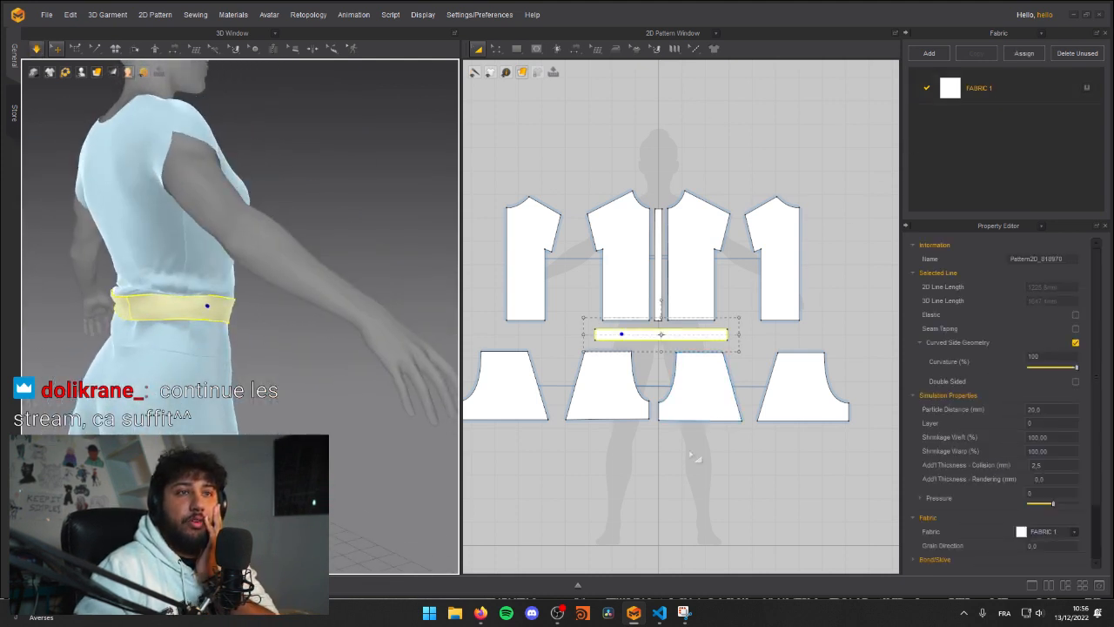
click(670, 498)
click(658, 335)
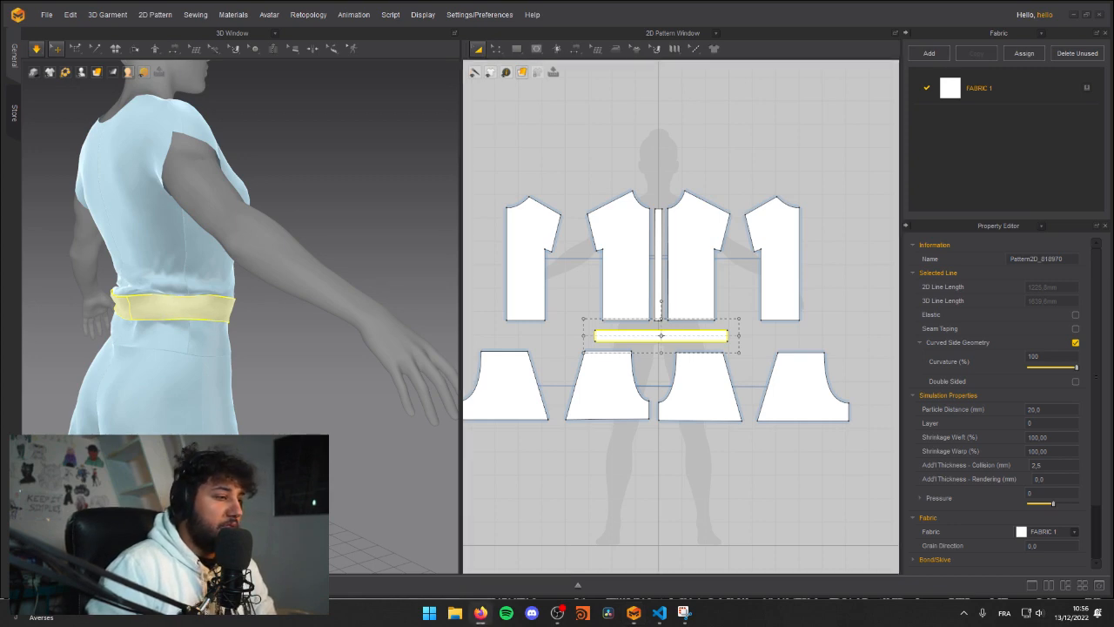
Step: Switch to Firefox and bring up the YouTube tutorial "Marvelous Designer | Layers"
drag(2, 513, 509, 70)
click(729, 78)
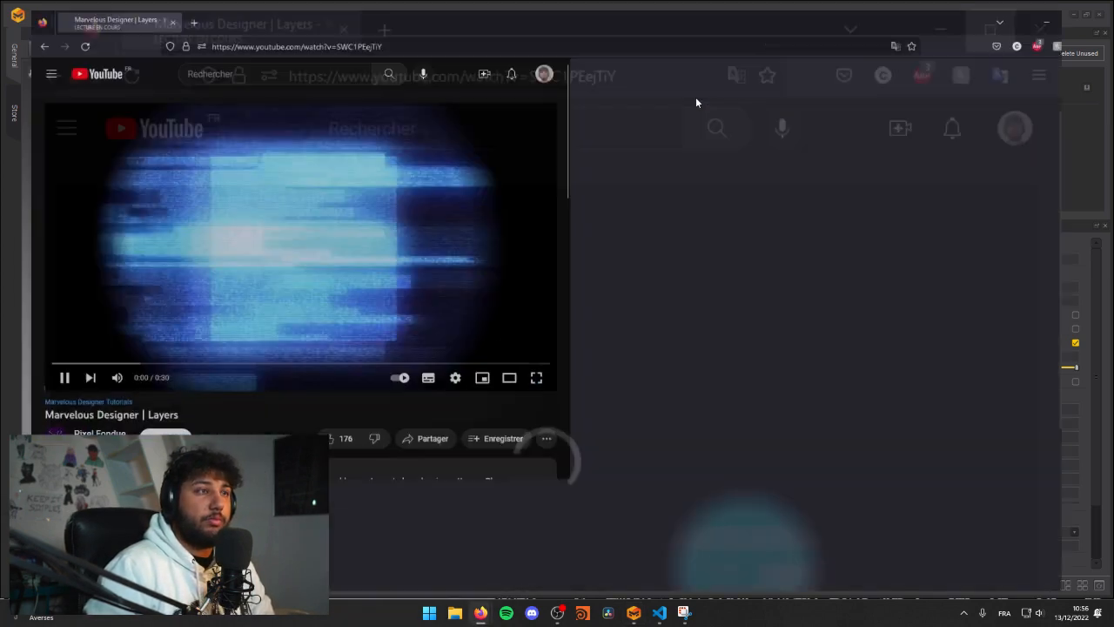
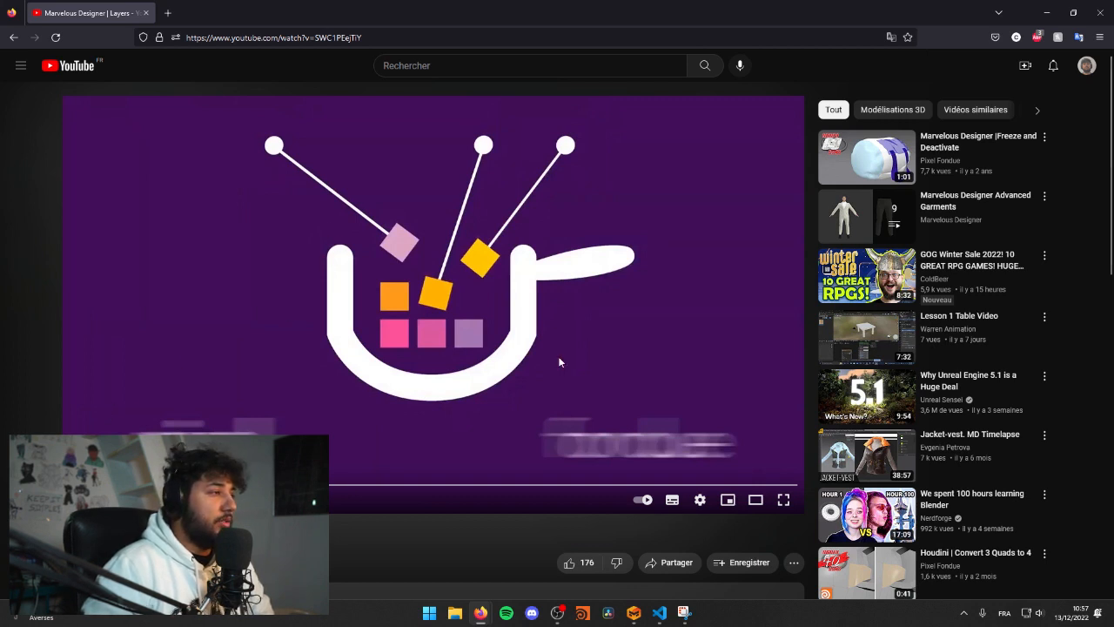
Step: Watch the layers tutorial full screen to see how the layer property is set, then return to the garment project
click(627, 305)
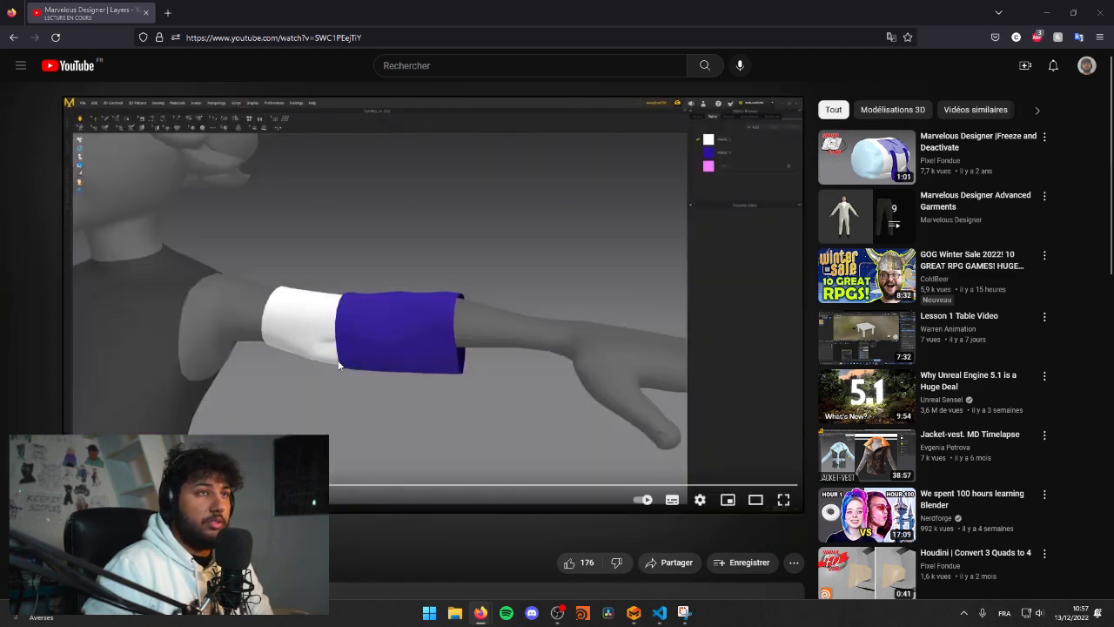
click(784, 499)
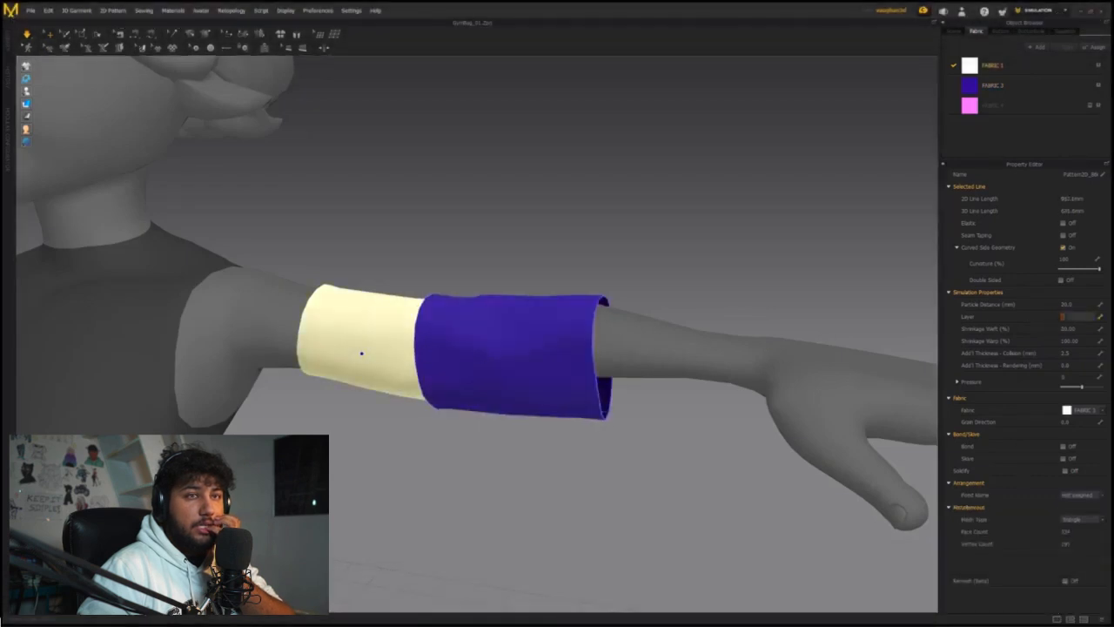
click(670, 376)
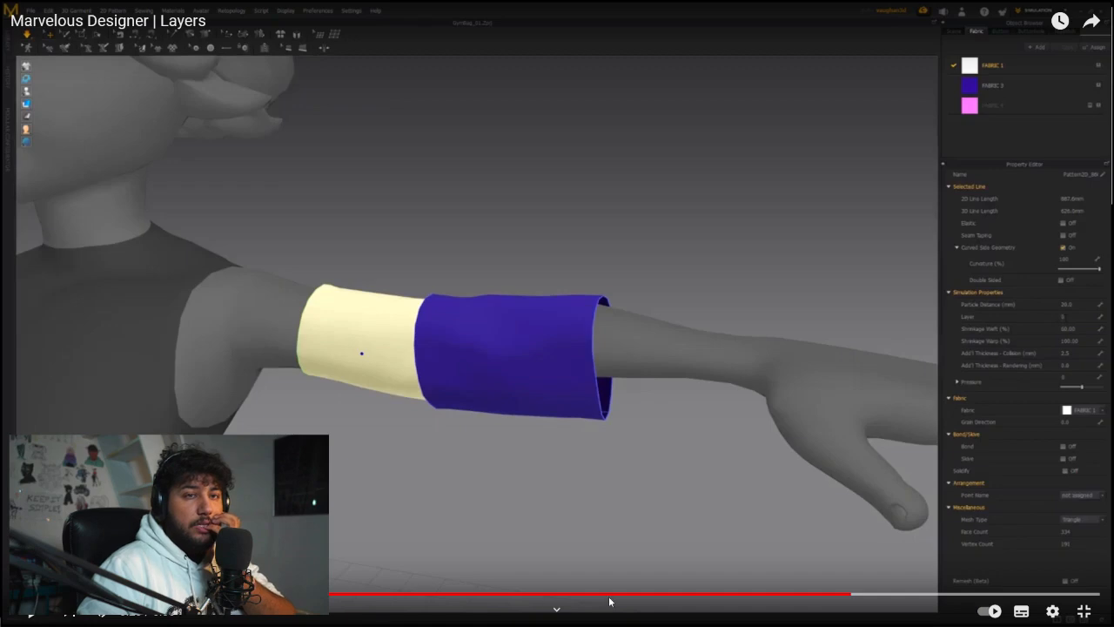
click(1083, 612)
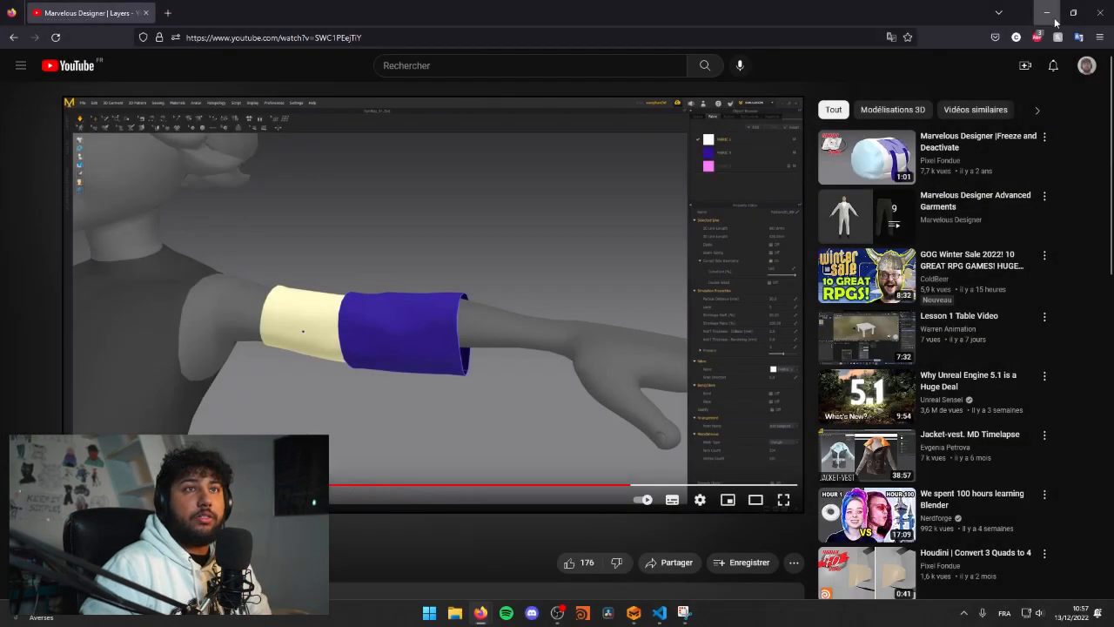
click(1048, 17)
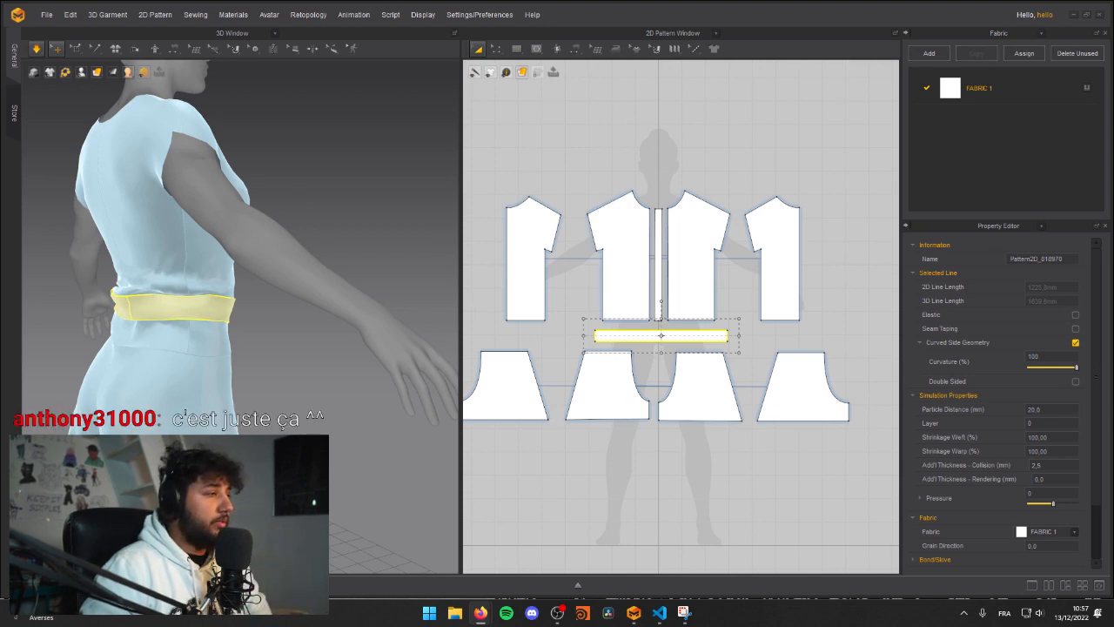
Step: Set the horizontal waist strip's layer to 1 and simulate it over the shirt and shorts
right_drag(318, 218, 235, 305)
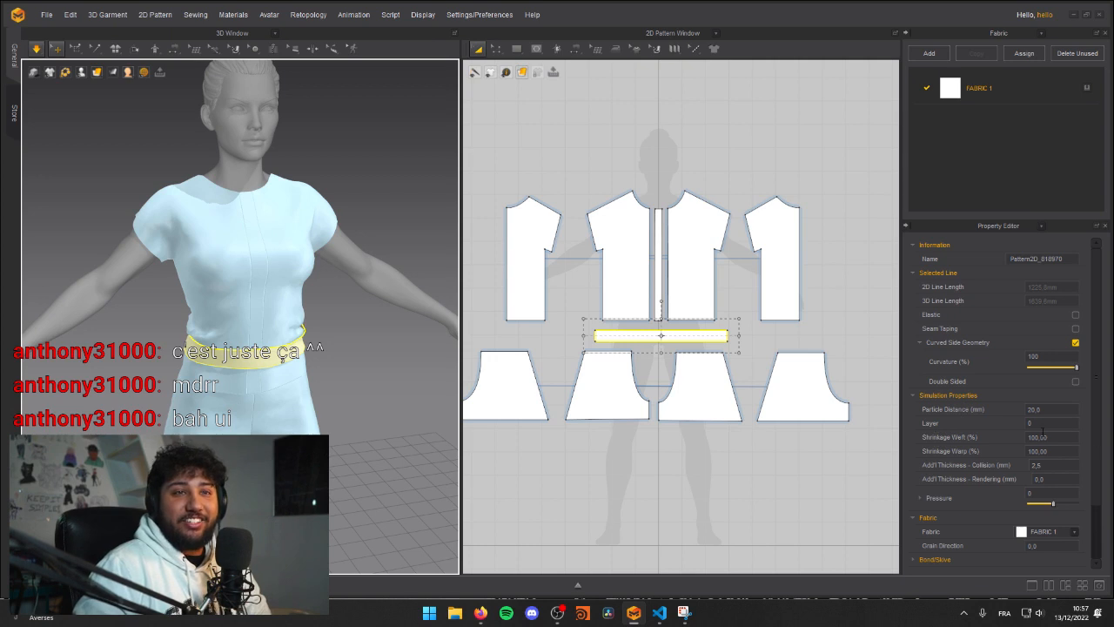
right_drag(560, 296, 584, 286)
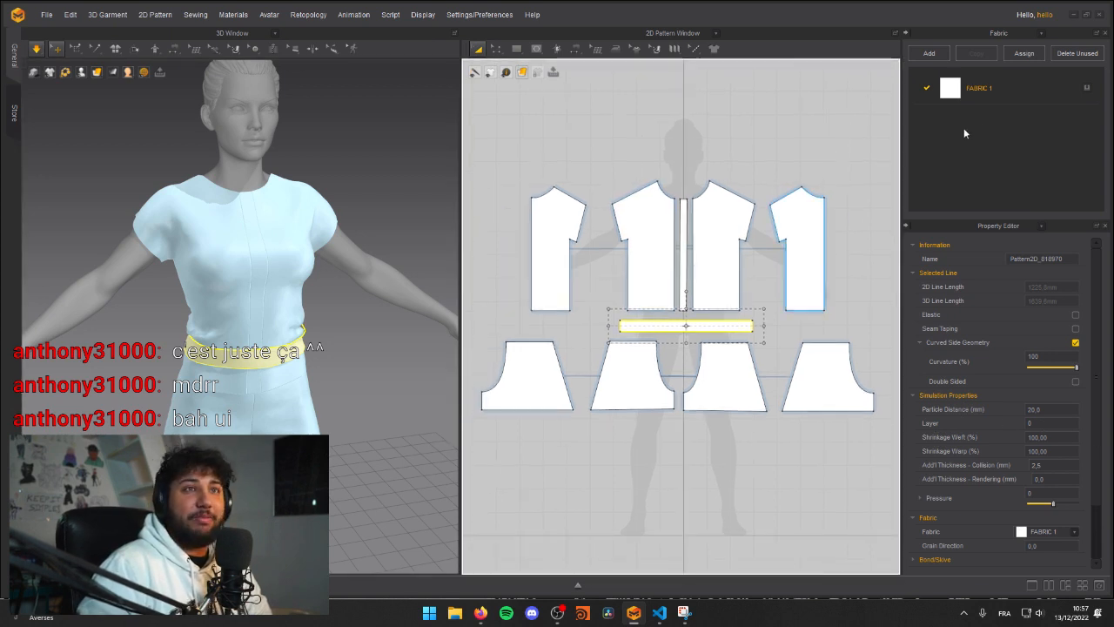
click(1033, 423)
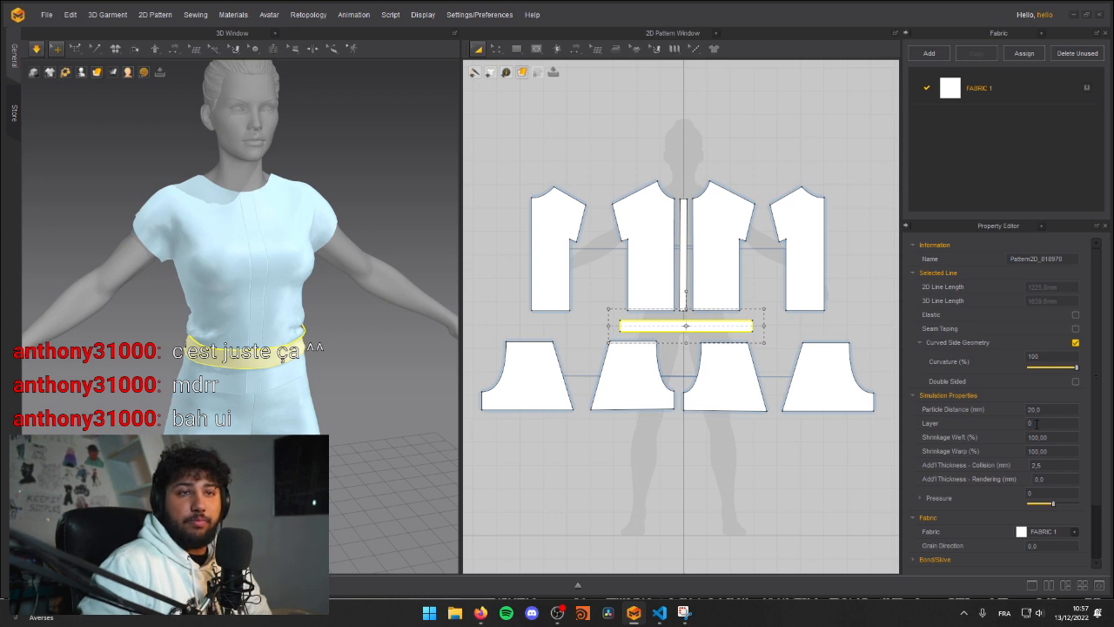
text(1)
right_drag(300, 318, 270, 362)
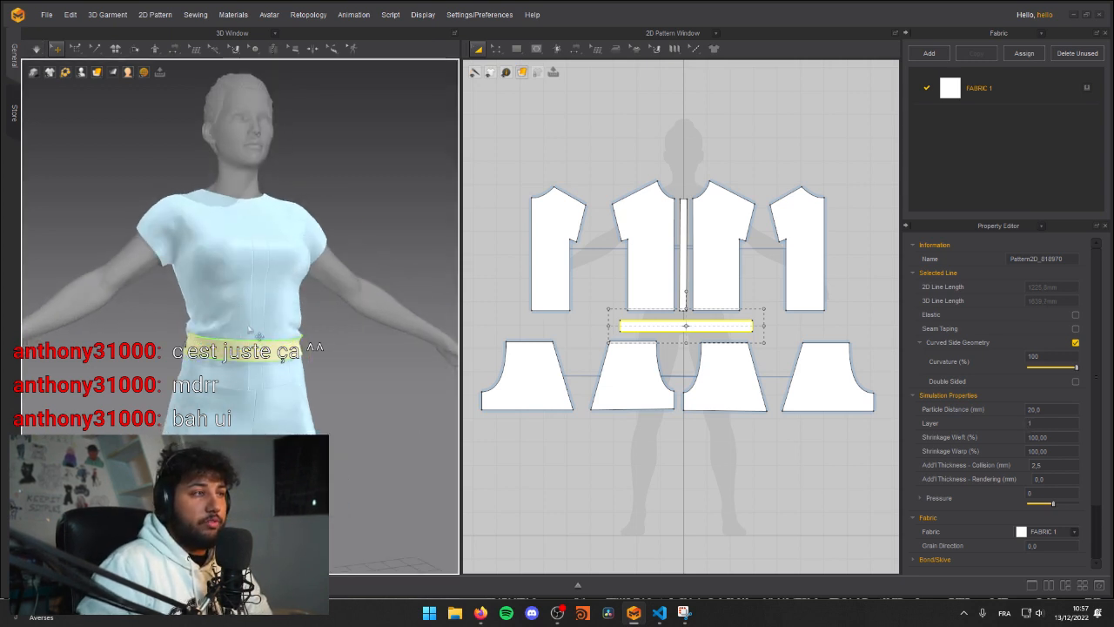
click(349, 323)
right_drag(353, 348, 52, 350)
Step: Try making the horizontal waist strip elastic, tug it on the avatar during simulation, and check its fit all around
click(688, 328)
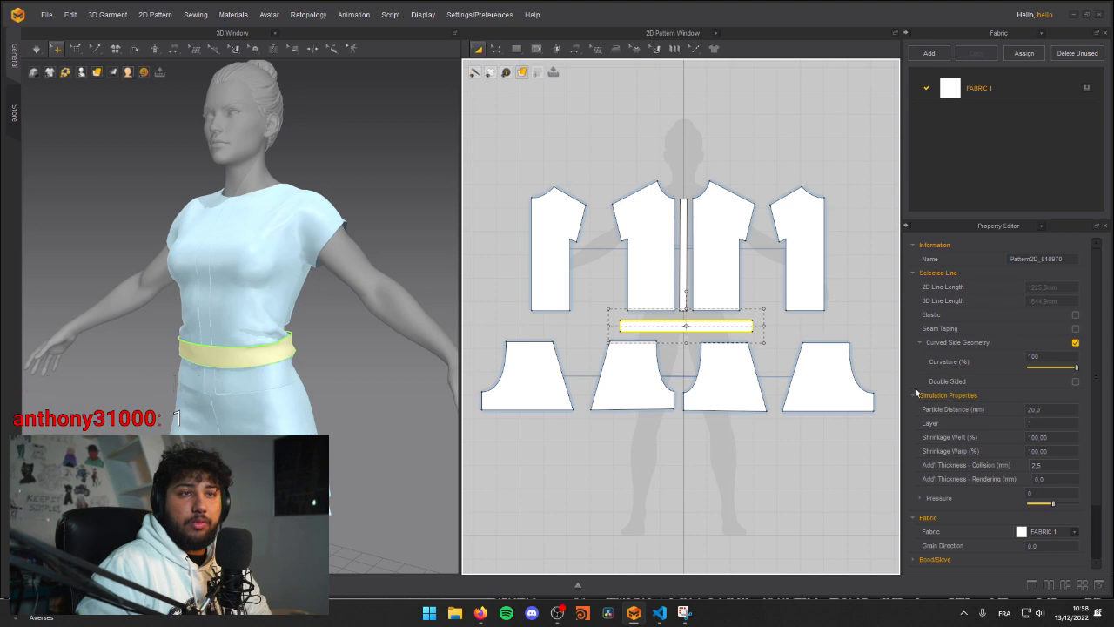
click(1076, 314)
right_drag(255, 334, 165, 369)
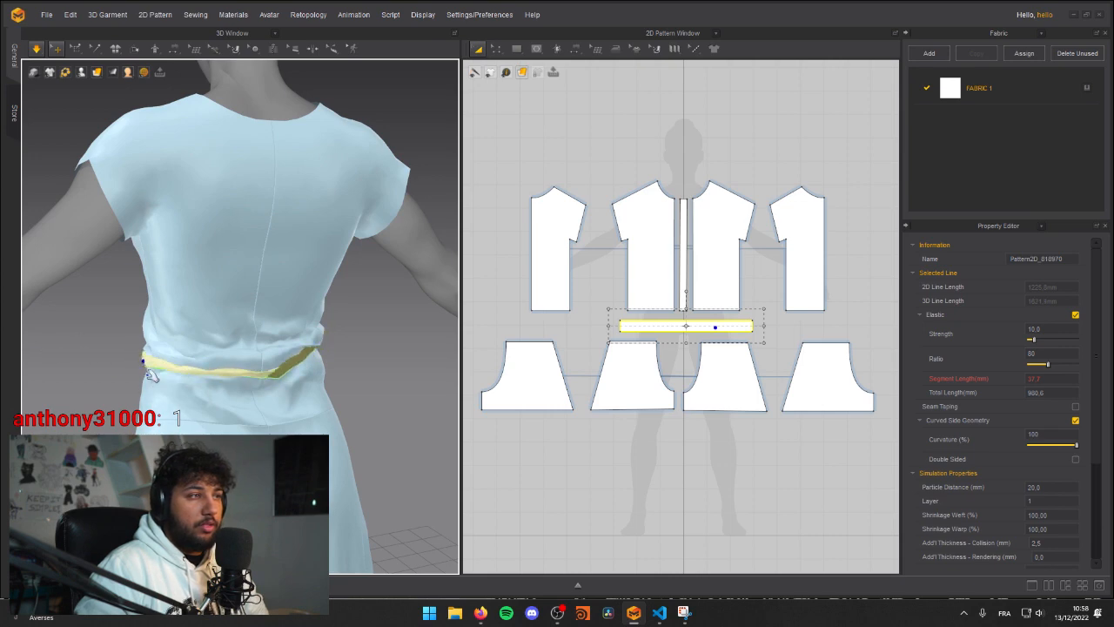
right_drag(153, 381, 348, 343)
key(space)
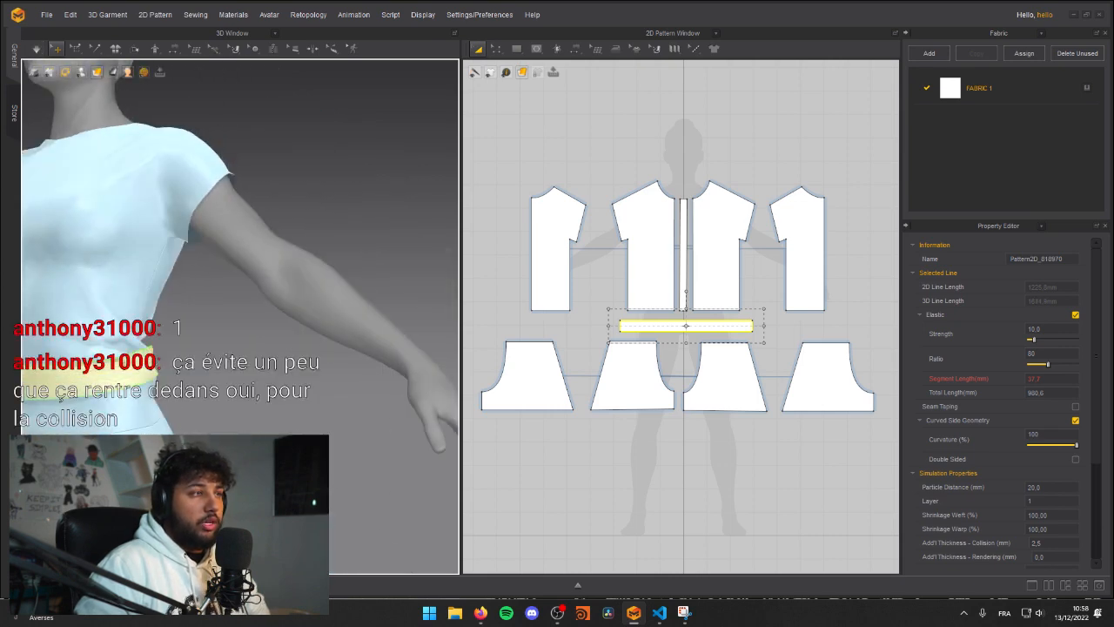
middle_drag(176, 336, 311, 333)
scroll(261, 335, down, 4)
right_drag(211, 366, 255, 371)
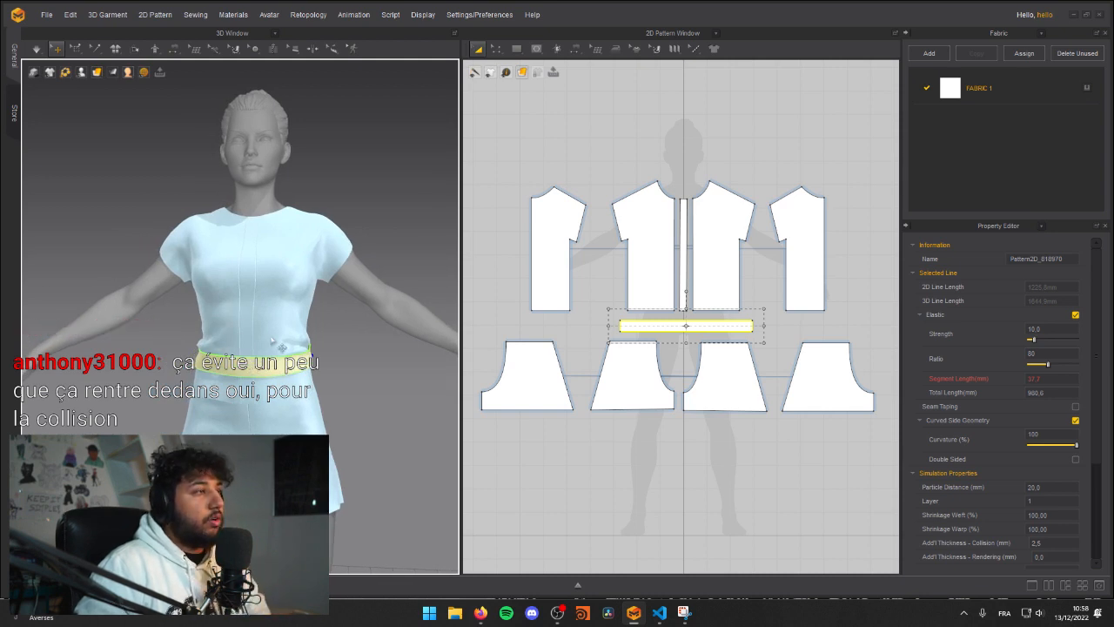
right_drag(300, 353, 273, 358)
Step: Turn off elastic on the horizontal waist strip and restart the simulation
click(477, 358)
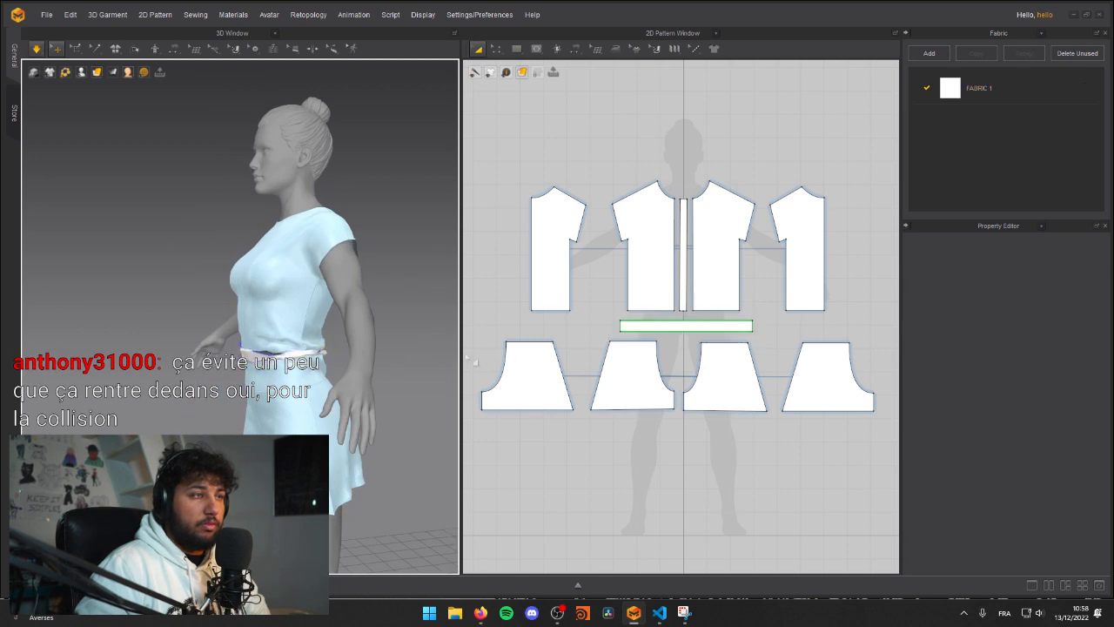
click(711, 287)
click(686, 325)
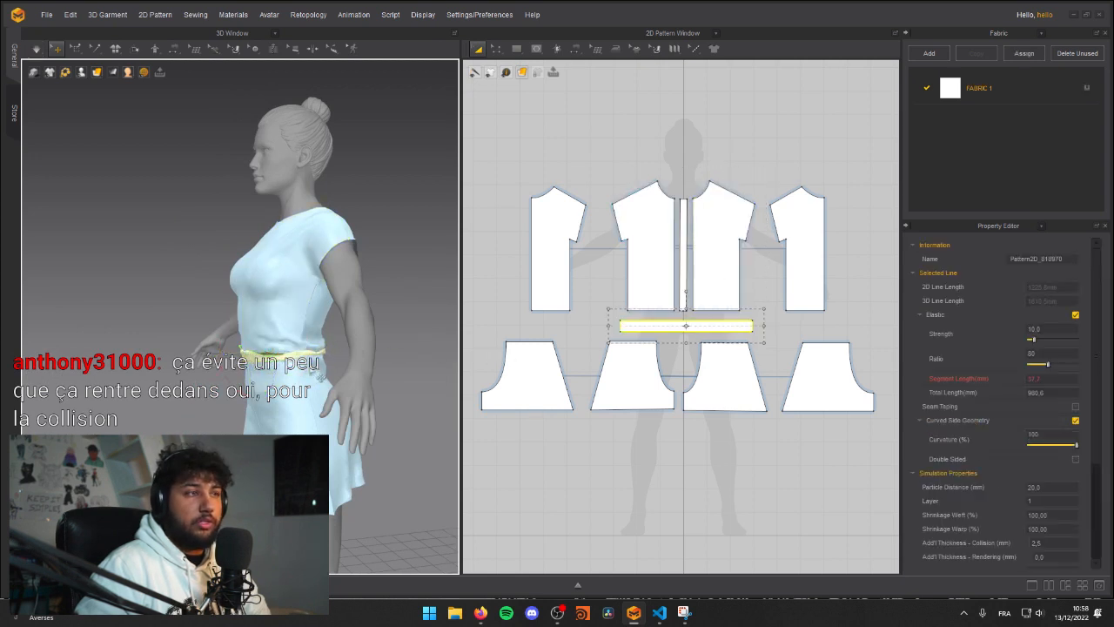
click(1075, 316)
key(space)
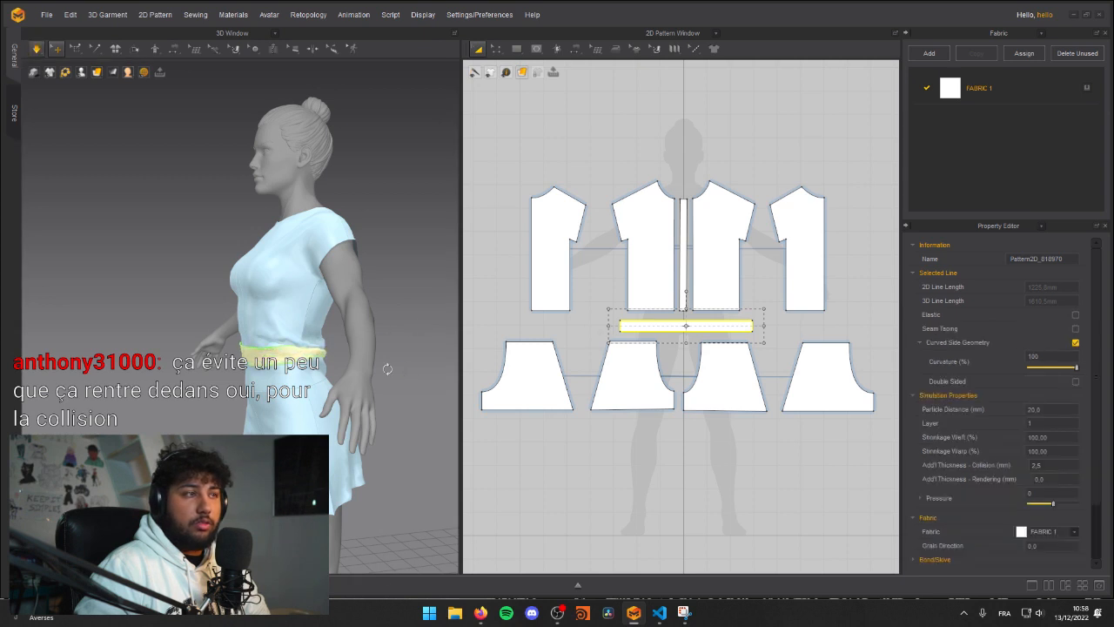
Step: Shorten the horizontal waist strip to a total 2D line length of about 1126 mm and simulate it tighter around the waist
right_drag(406, 371, 275, 345)
click(269, 341)
drag(261, 349, 228, 350)
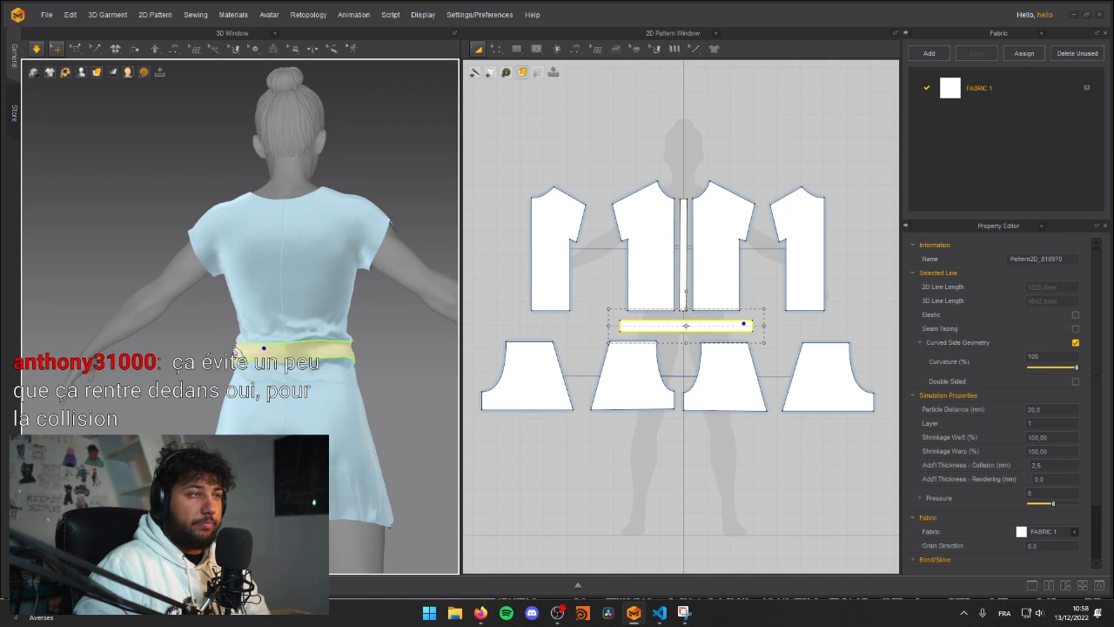
right_drag(230, 339, 394, 344)
drag(608, 326, 657, 328)
right_drag(307, 339, 233, 346)
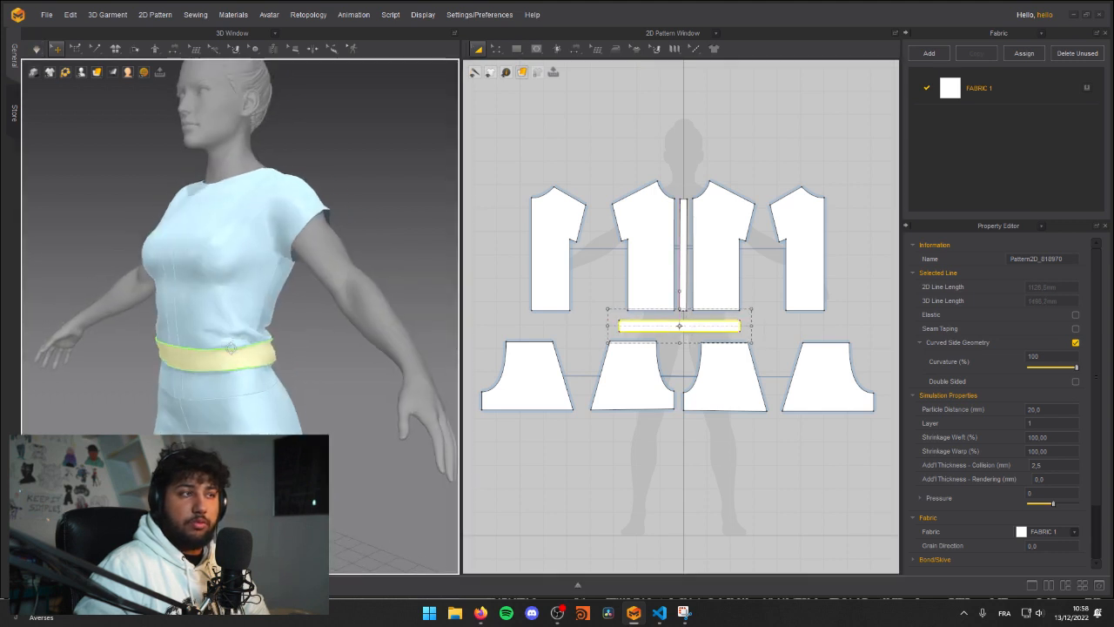
scroll(252, 309, down, 3)
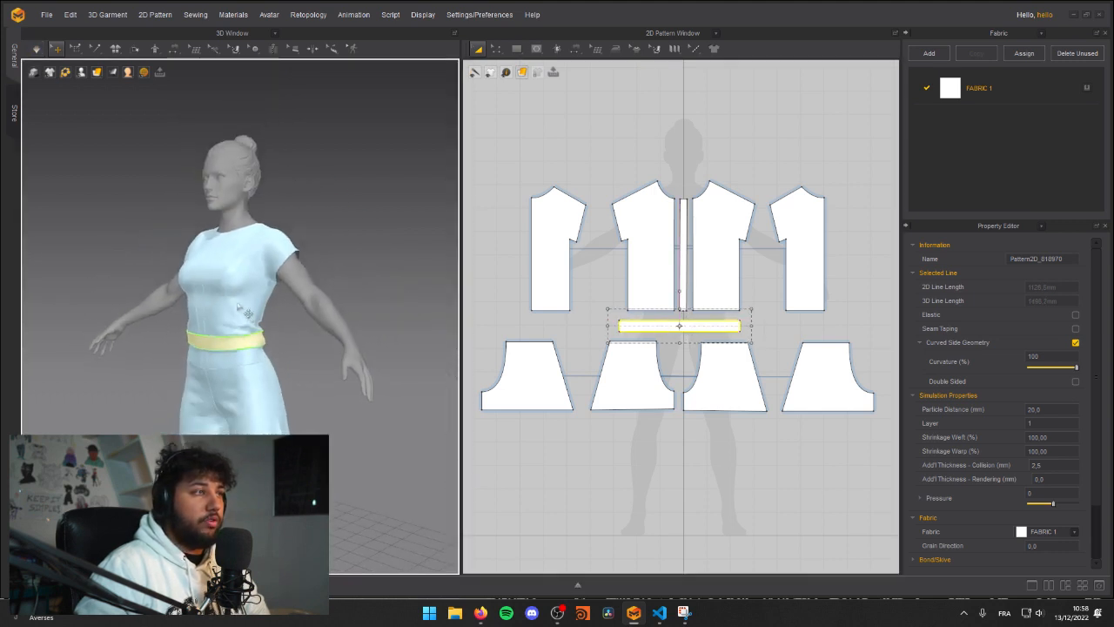
Step: Unfreeze the shorts panels that can be reached from the avatar's front and side
click(199, 301)
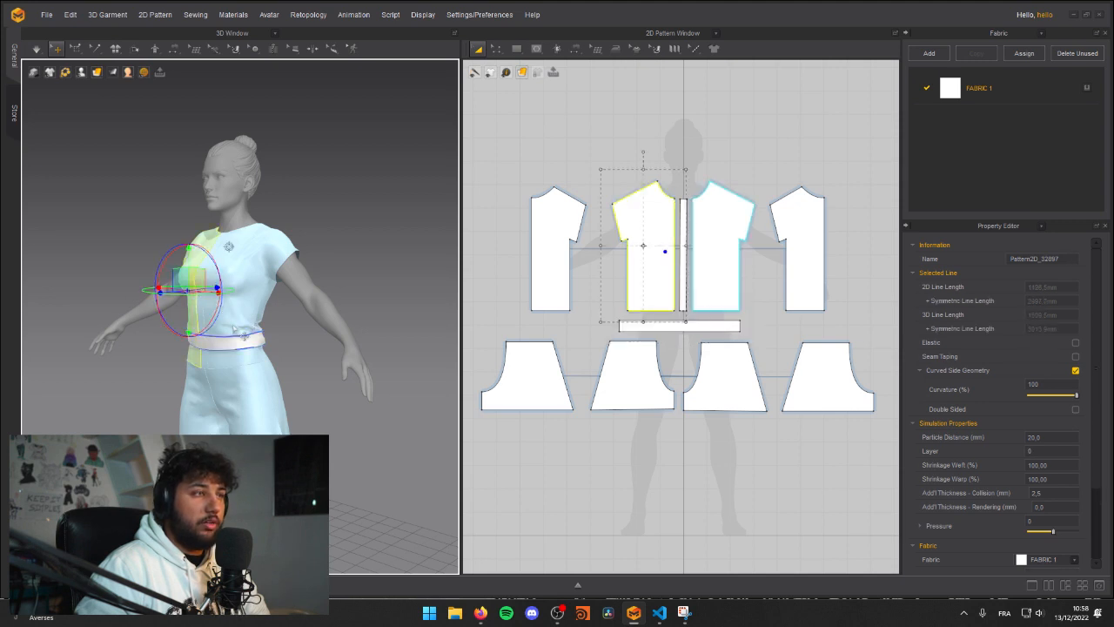
click(311, 357)
right_click(251, 371)
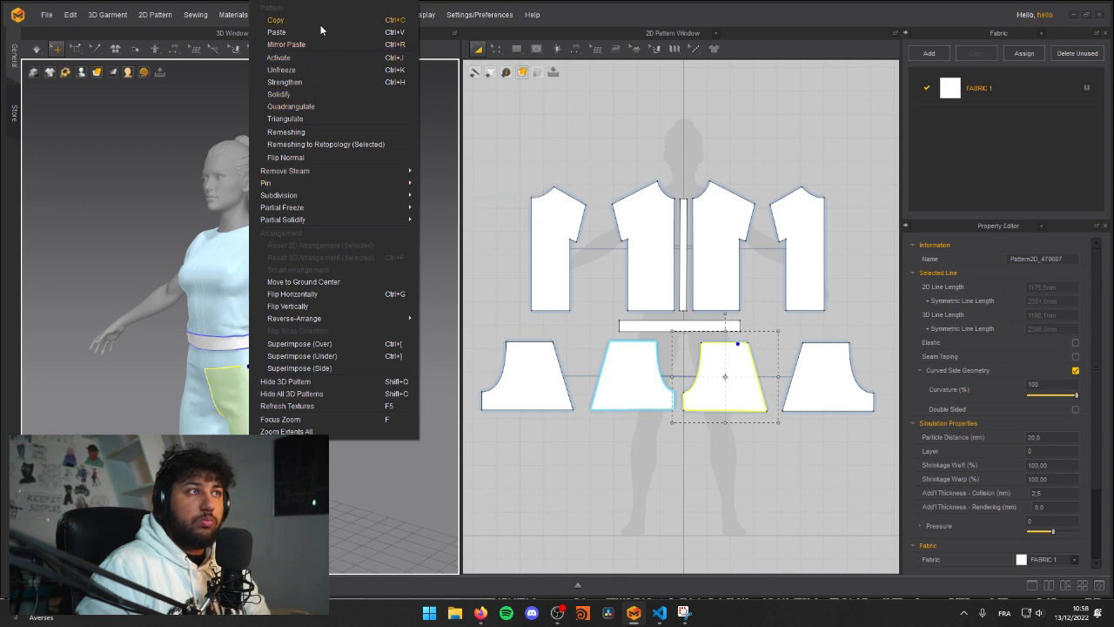
click(312, 72)
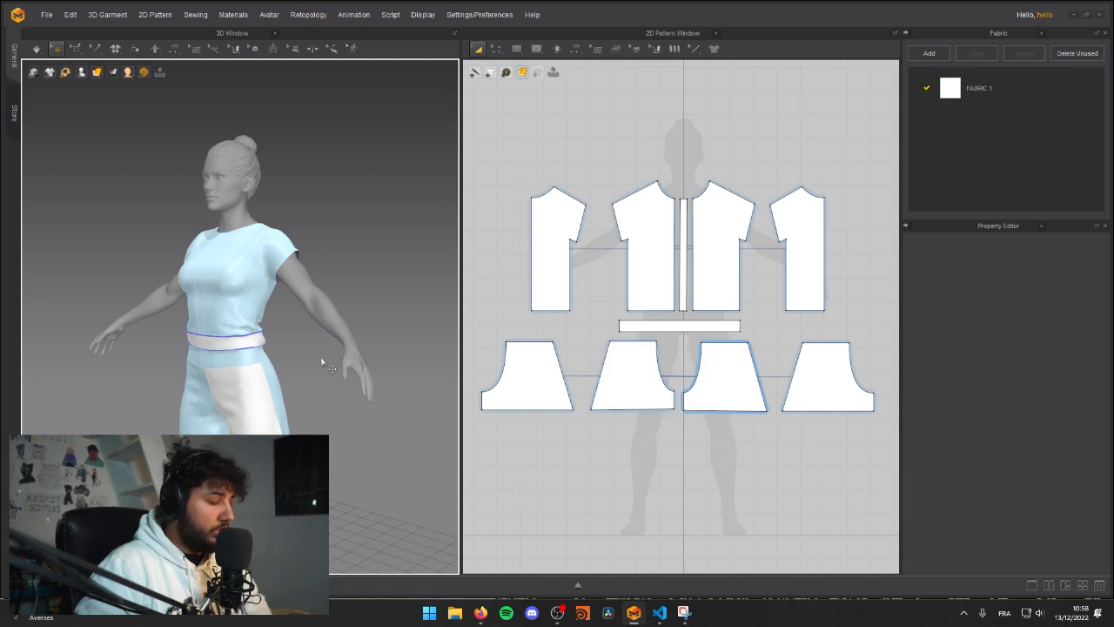
click(269, 384)
click(302, 399)
click(288, 396)
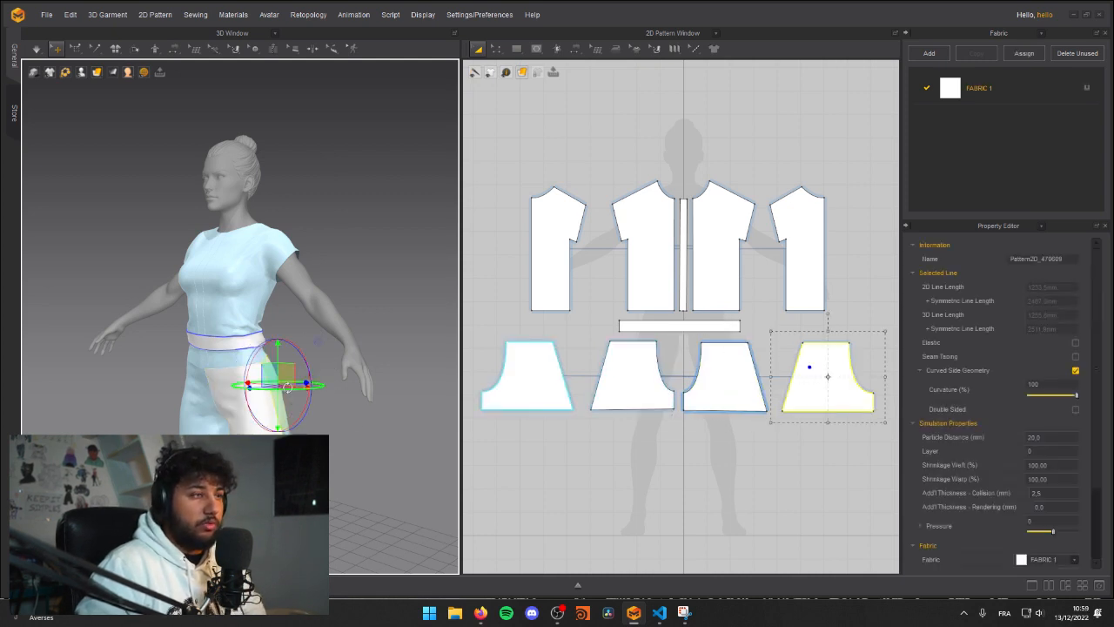
click(199, 397)
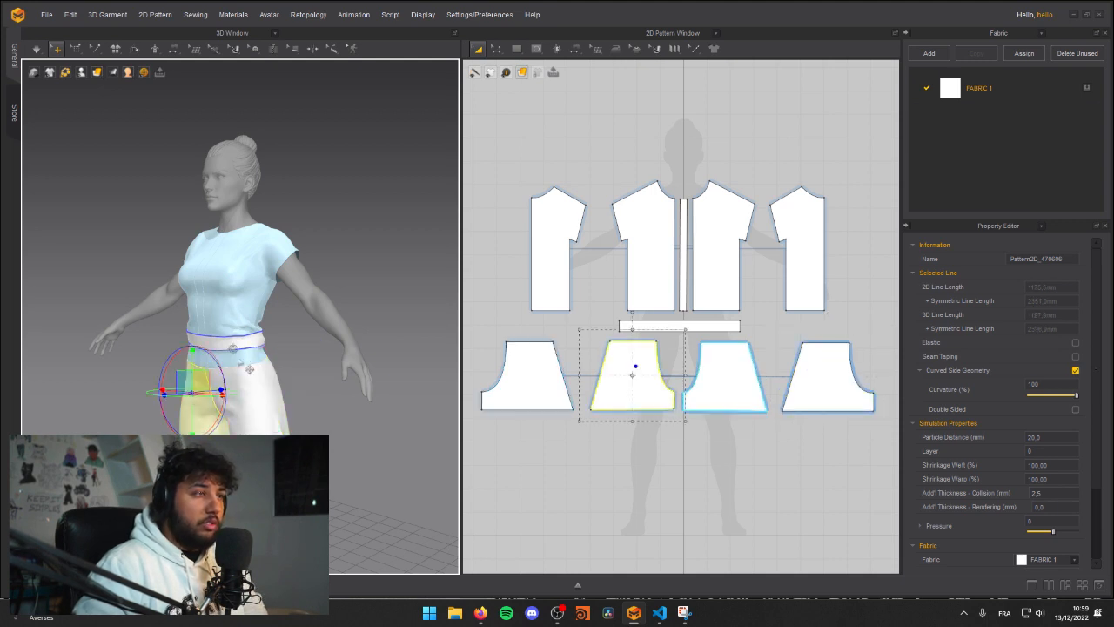
Step: Unfreeze the shirt's front panels and its narrow centre strip
click(246, 301)
click(190, 280)
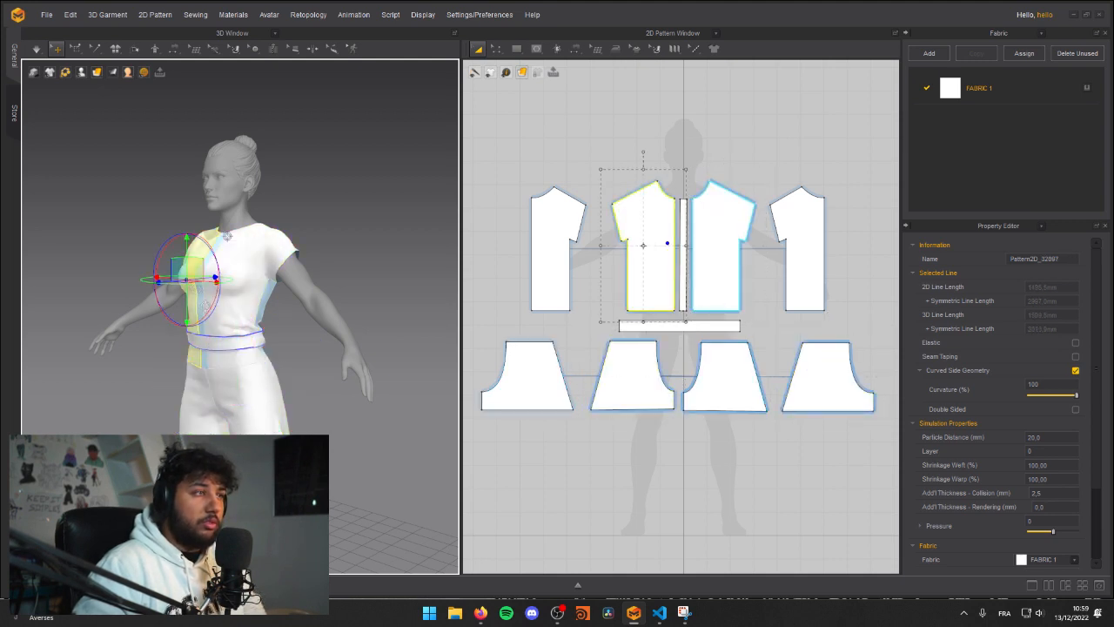
click(209, 359)
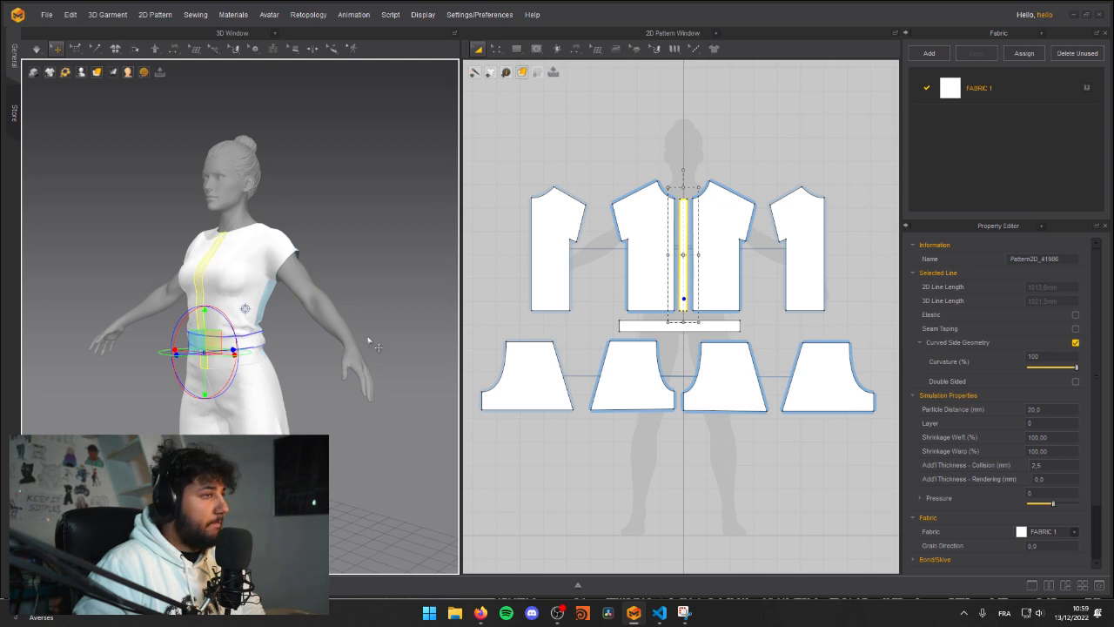
Step: Unfreeze the shirt's back panels and the remaining back shorts panel from behind the avatar
right_drag(401, 307, 244, 287)
click(214, 265)
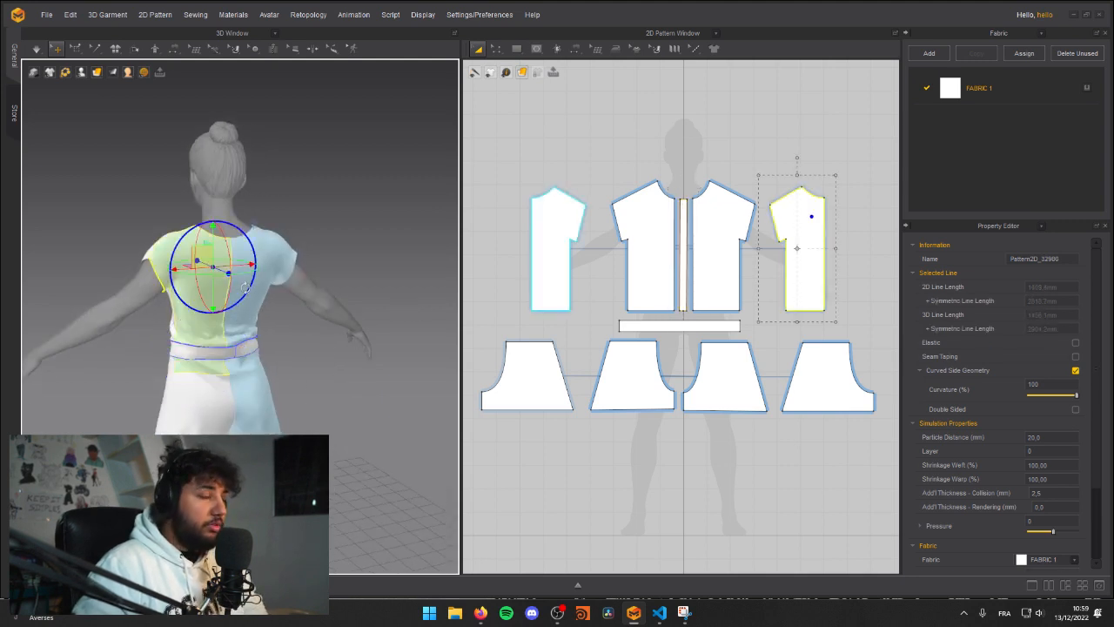
click(268, 262)
click(252, 421)
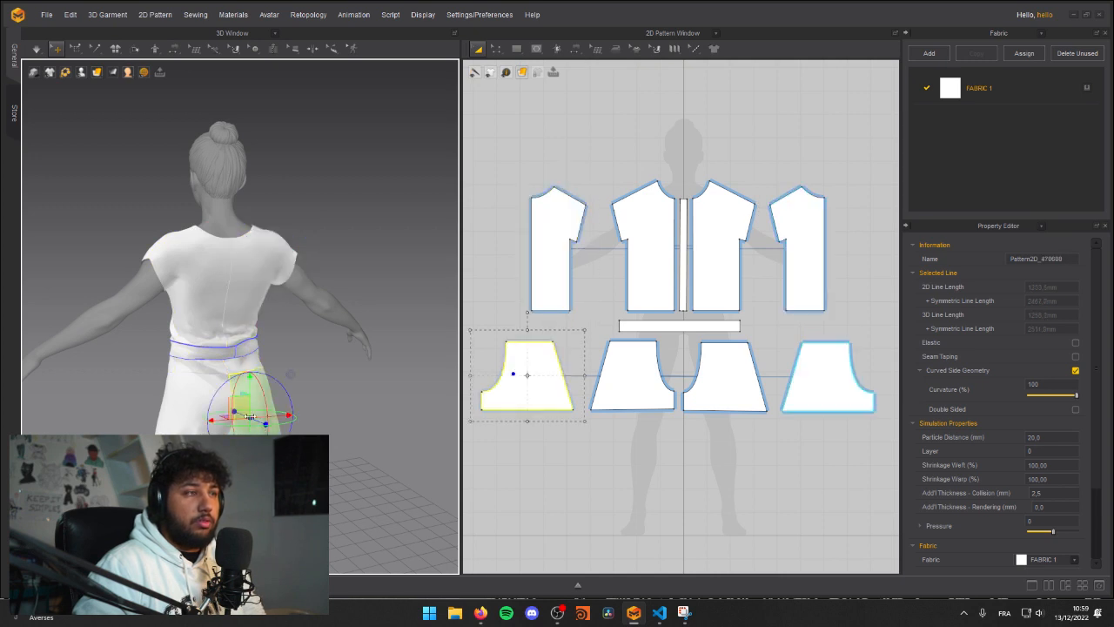
click(359, 393)
right_drag(360, 392, 320, 320)
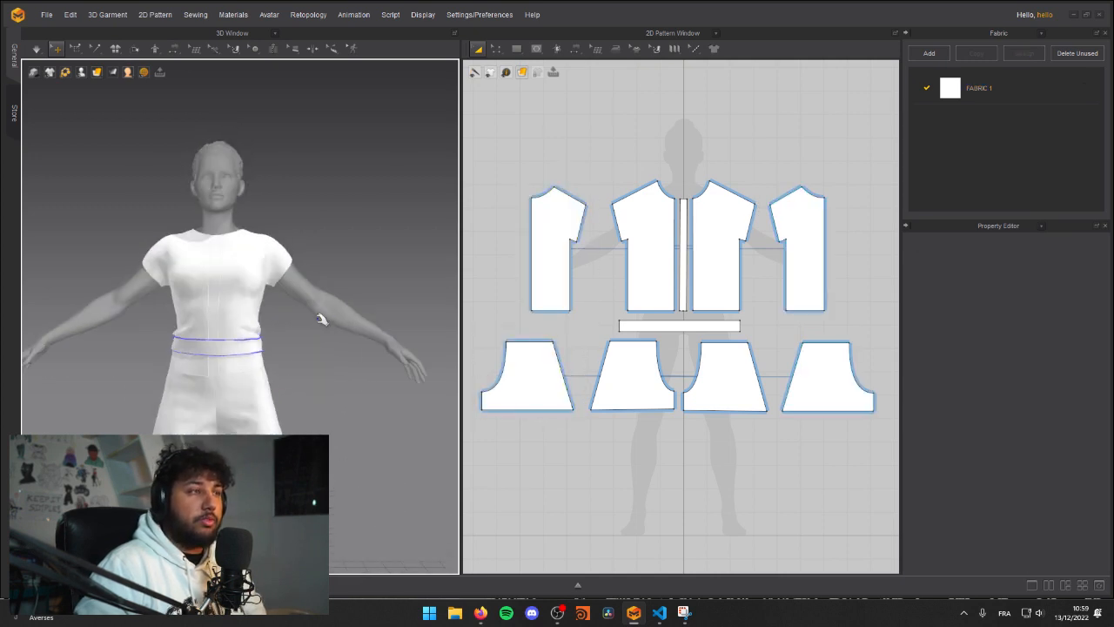
Step: Simulate the unfrozen garment and pull the belt down and up on the avatar to seat it at the waist
right_drag(251, 358, 209, 330)
scroll(301, 323, up, 6)
scroll(228, 349, down, 8)
key(space)
drag(203, 323, 194, 351)
drag(276, 316, 283, 357)
drag(191, 321, 180, 362)
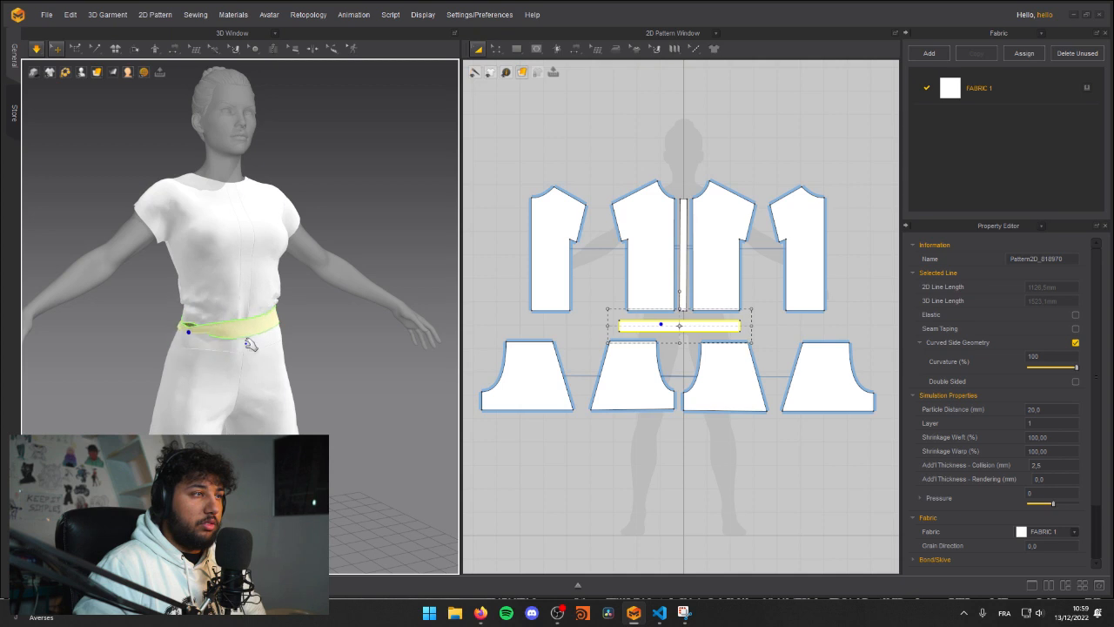
drag(196, 312, 194, 287)
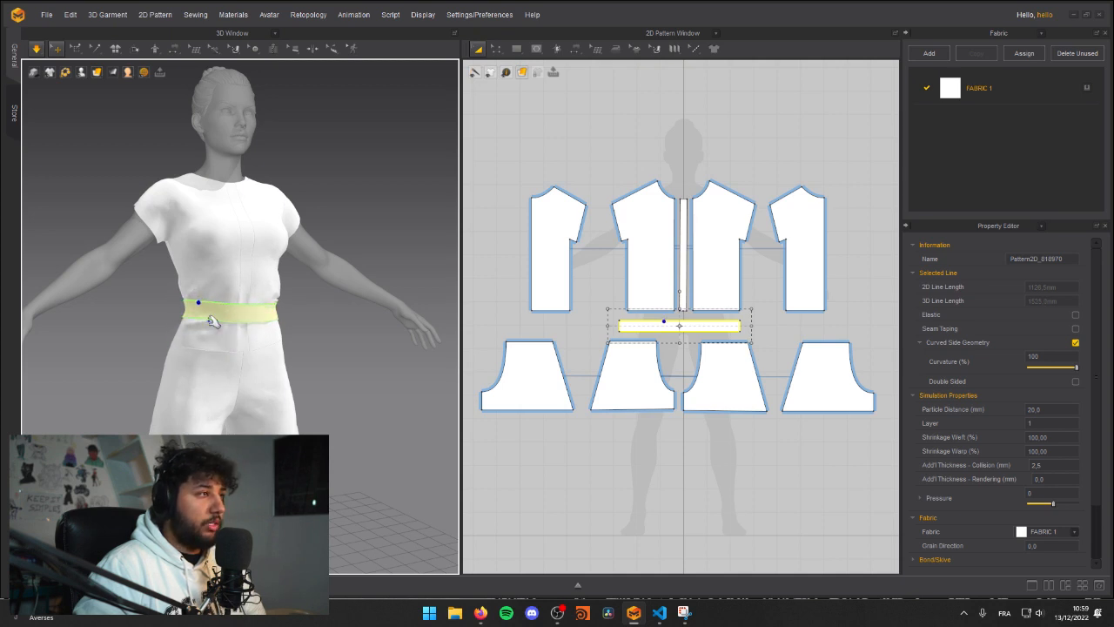
scroll(191, 319, up, 3)
scroll(192, 317, down, 2)
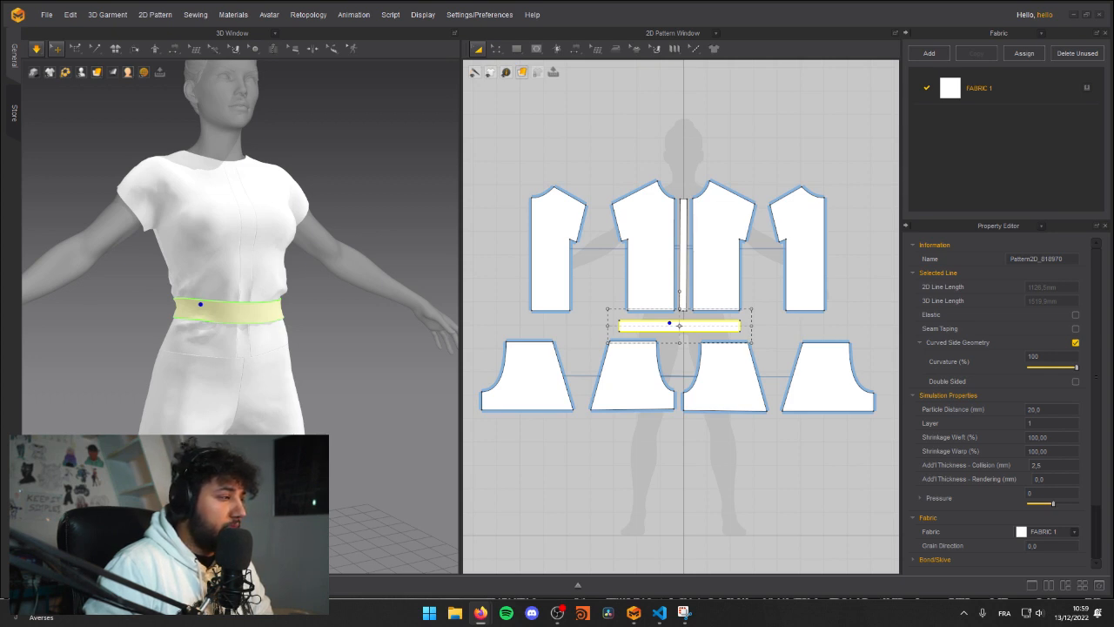
Step: Pull the belt lower onto the hips during simulation and tug the shirt's front panel to settle its folds
drag(253, 314, 152, 394)
drag(181, 336, 131, 409)
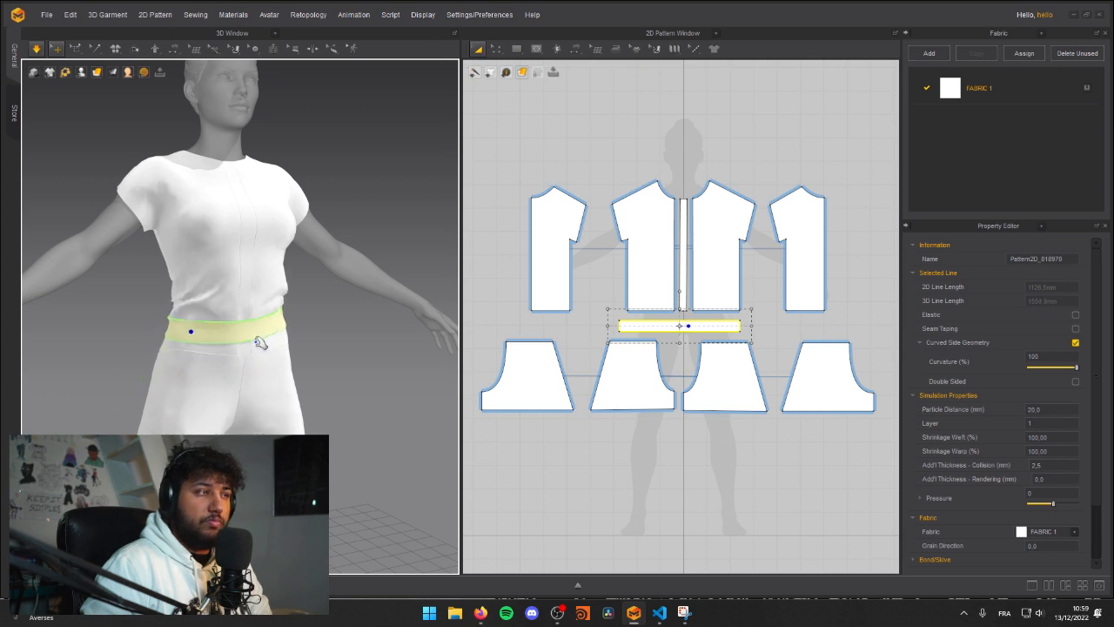
drag(277, 331, 233, 369)
drag(193, 317, 143, 452)
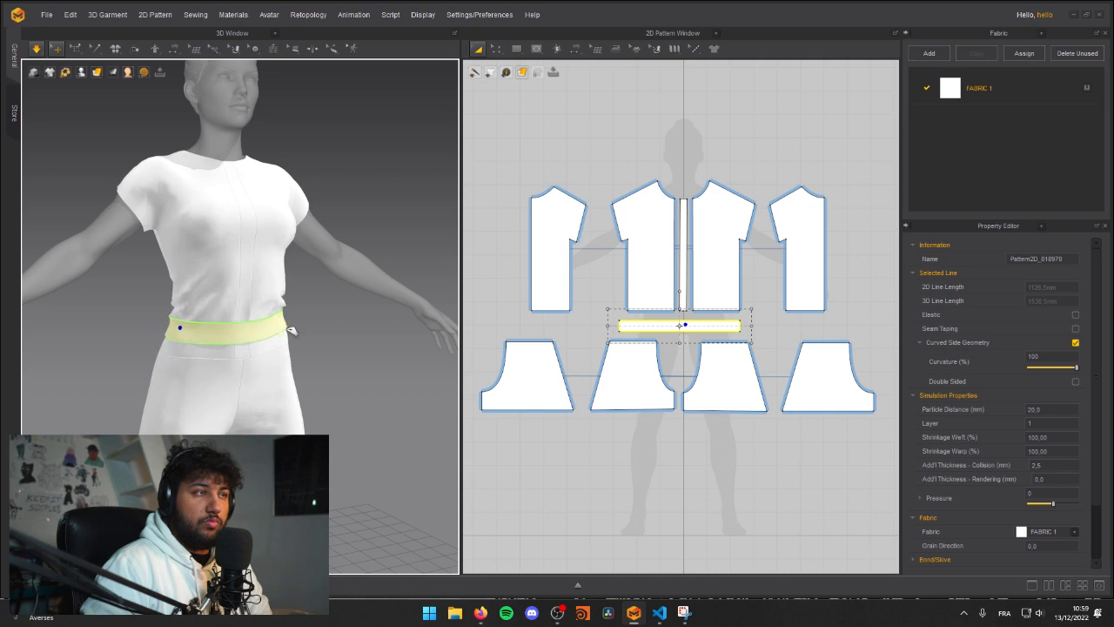
click(202, 280)
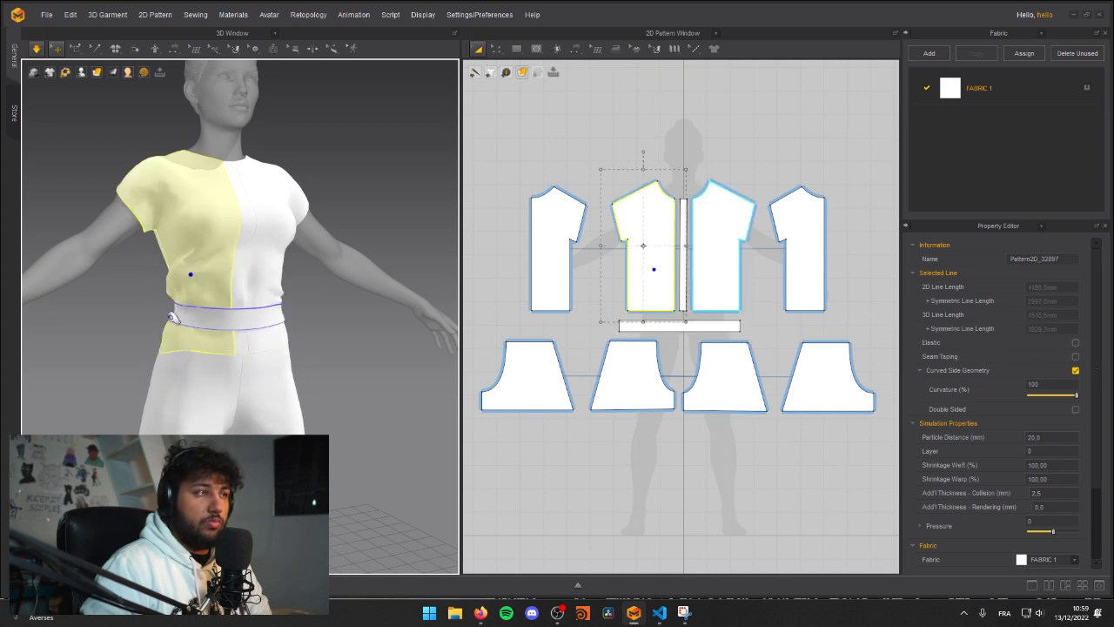
Step: Tug the shirt's front and back panels above the belt, working around the avatar, to settle their folds
right_drag(161, 320, 137, 316)
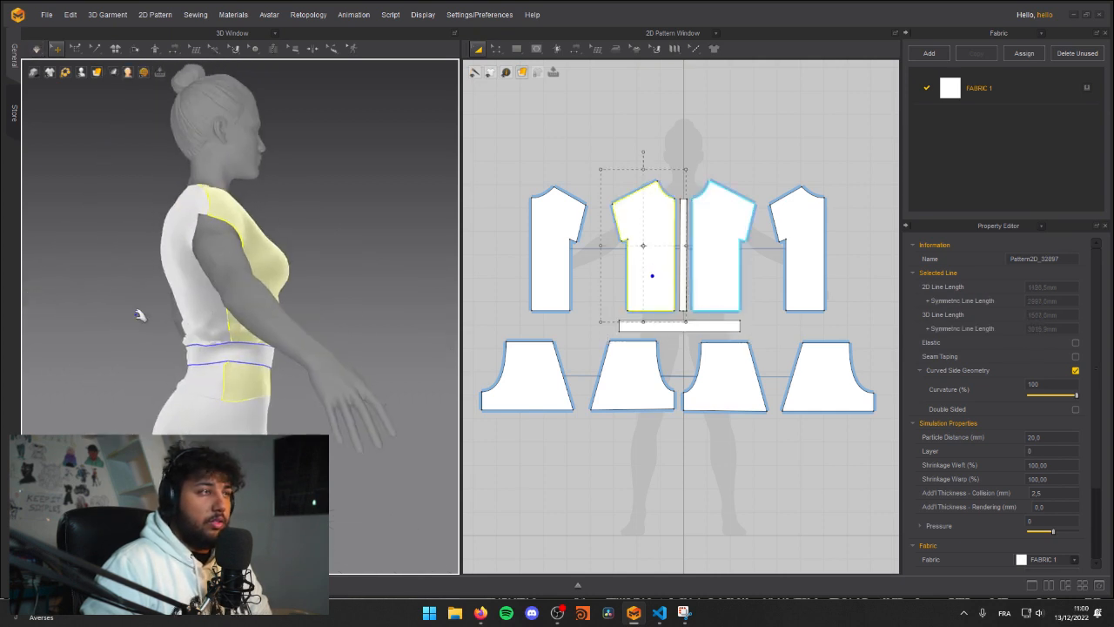
click(180, 292)
drag(181, 292, 143, 358)
right_drag(142, 358, 179, 332)
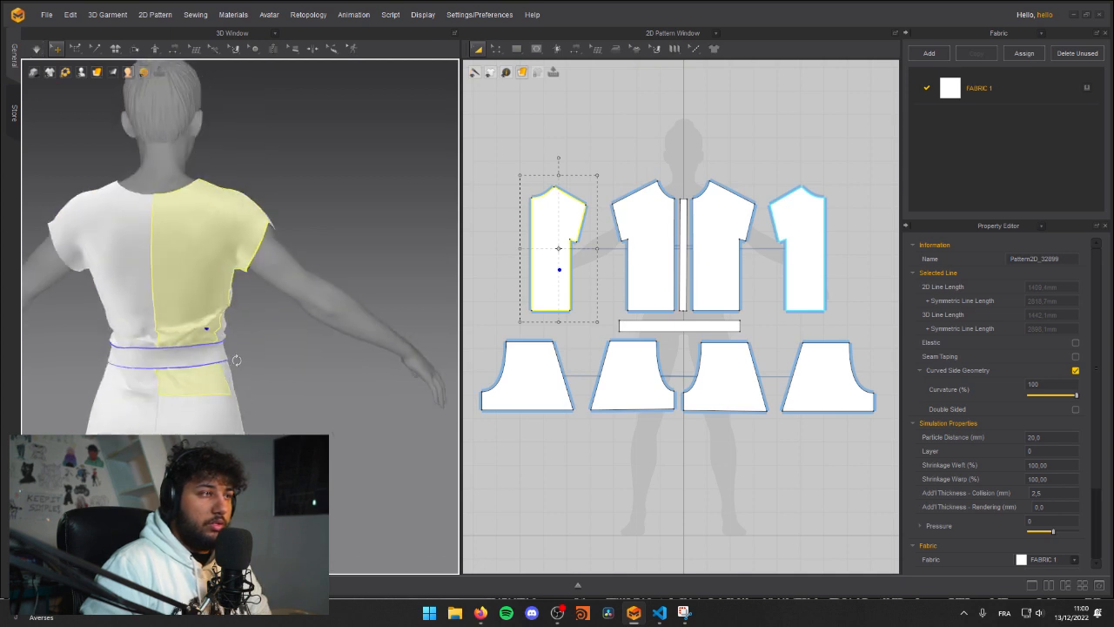
middle_drag(157, 330, 209, 356)
right_drag(209, 356, 135, 371)
click(185, 357)
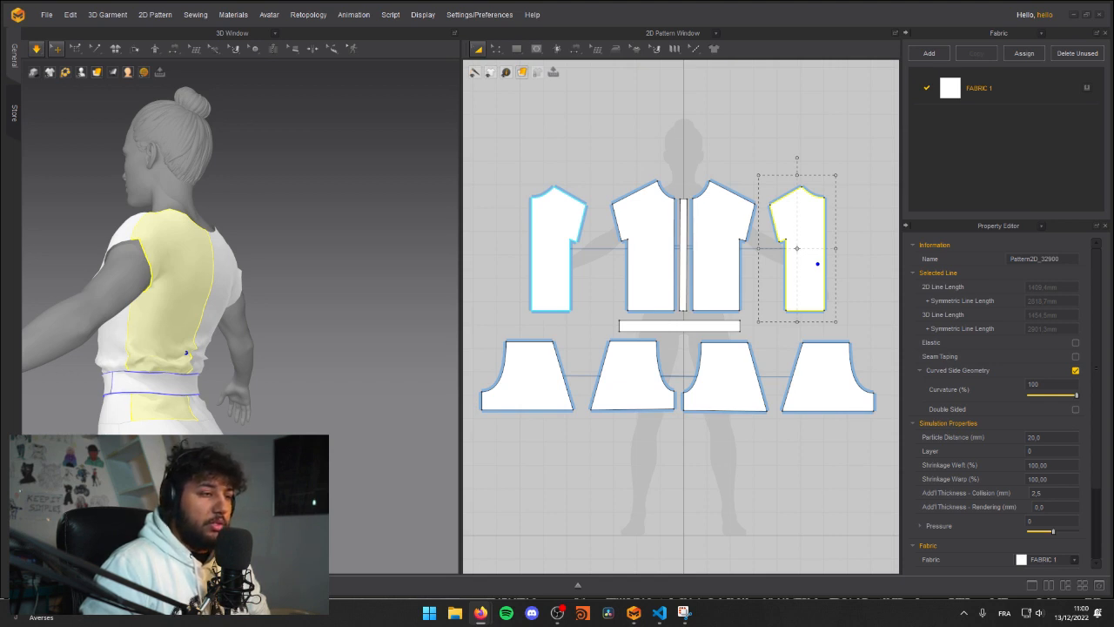
Step: Simulate the garment in short runs and tug the fabric around the waist from several angles
click(248, 365)
right_drag(248, 365, 388, 239)
scroll(388, 238, up, 5)
scroll(291, 360, down, 5)
mouse_move(268, 332)
right_down()
mouse_move(213, 338)
mouse_move(261, 305)
mouse_move(224, 318)
mouse_move(259, 321)
right_up()
click(383, 373)
key(space)
scroll(275, 327, up, 2)
key(space)
drag(274, 328, 268, 322)
right_drag(272, 329, 278, 355)
drag(275, 353, 301, 369)
right_drag(226, 367, 276, 359)
drag(182, 329, 110, 328)
key(space)
Step: Pull the belt down at both sides of the avatar's waist during simulation to seat it over the shirt
right_drag(214, 380, 316, 376)
scroll(235, 335, down, 5)
middle_drag(223, 336, 244, 358)
scroll(244, 360, up, 4)
right_drag(225, 391, 287, 411)
key(space)
drag(273, 400, 288, 420)
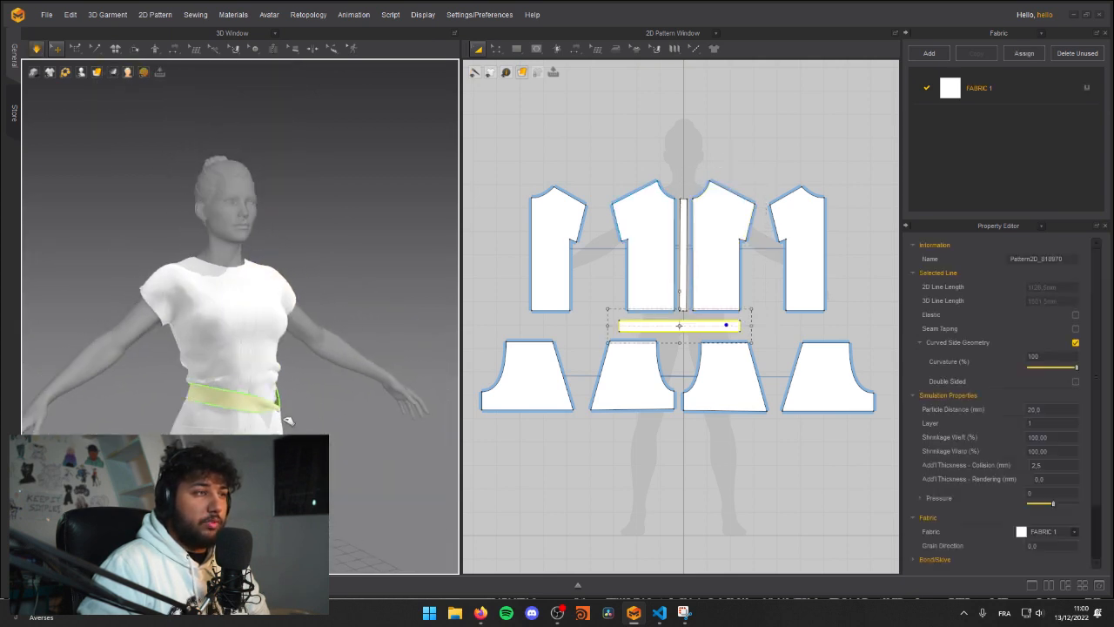
scroll(209, 410, up, 2)
middle_drag(206, 404, 226, 358)
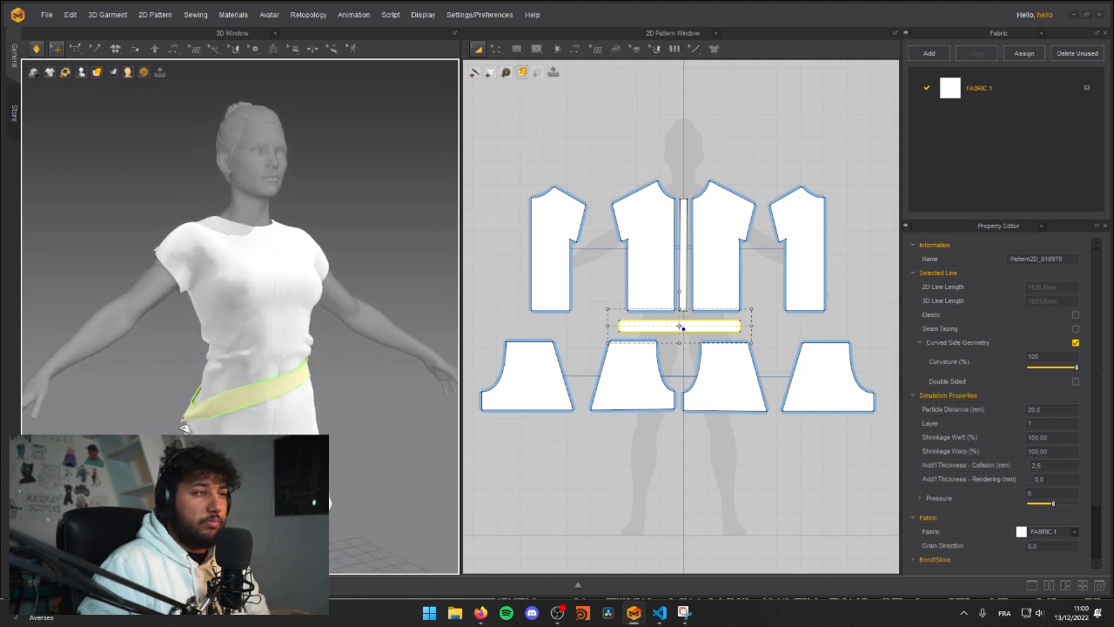
drag(304, 378, 290, 406)
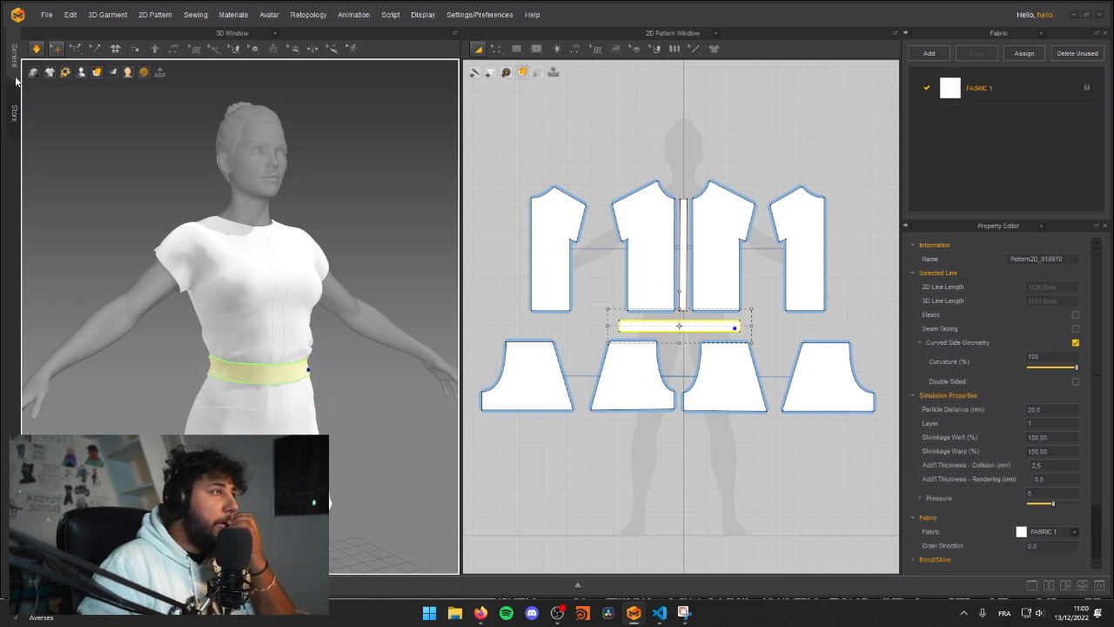
Step: Tug the belt from the avatar's side to level it around the waist
click(229, 33)
click(385, 281)
middle_drag(332, 277, 316, 216)
right_drag(317, 216, 312, 347)
click(264, 321)
drag(324, 330, 331, 364)
right_drag(330, 364, 373, 326)
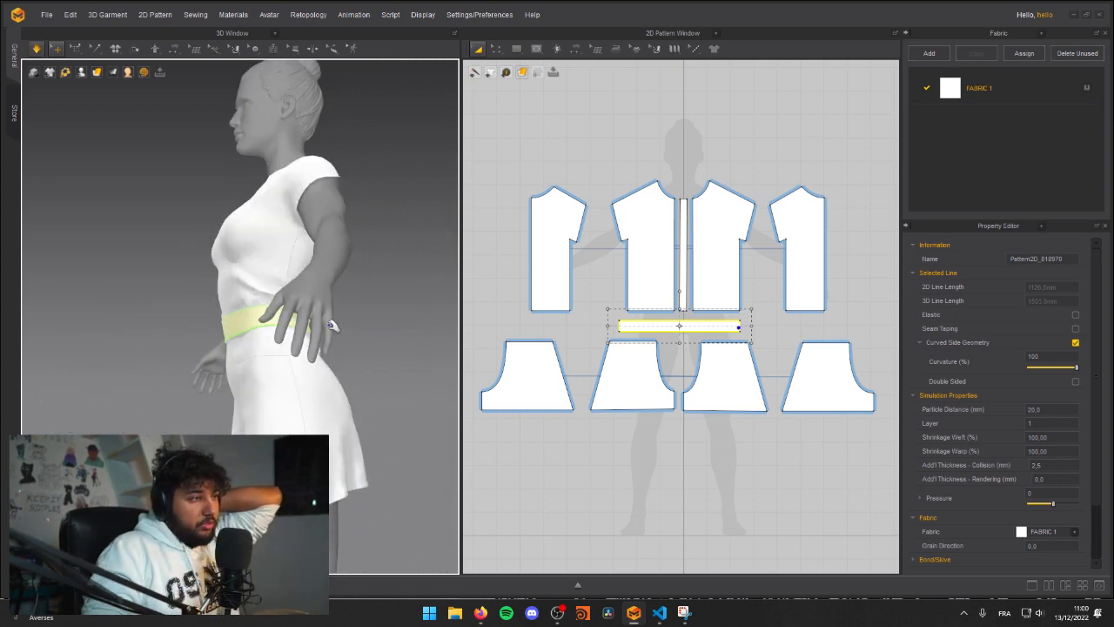
Step: Simulate and pull the shirt's front panel straight above and below the belt
right_drag(199, 291, 251, 310)
key(space)
drag(241, 288, 16, 210)
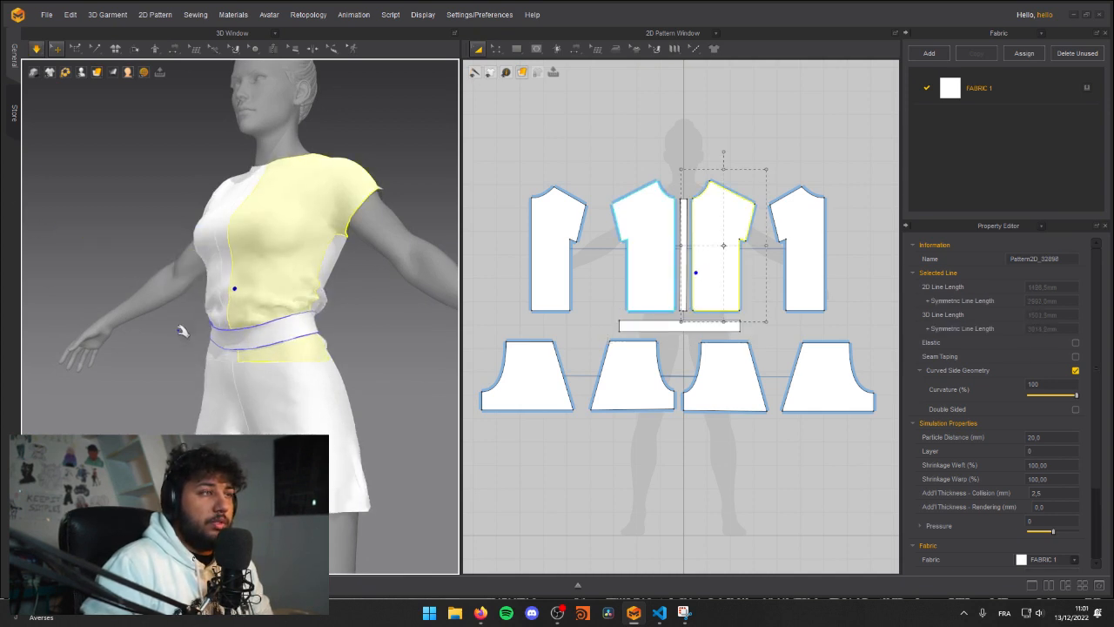
drag(299, 344, 313, 351)
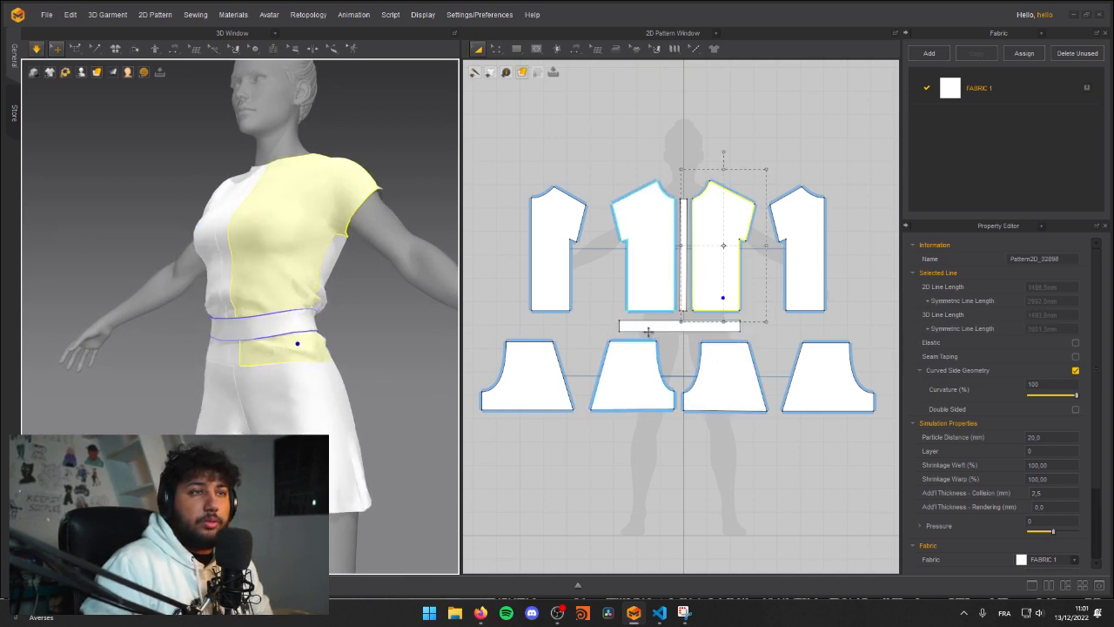
Step: Lengthen the belt's 2D pattern strip to a total line length of about 1259 mm and centre it under the shirt patterns
scroll(615, 347, up, 3)
click(608, 347)
key(z)
drag(594, 333, 641, 327)
key(a)
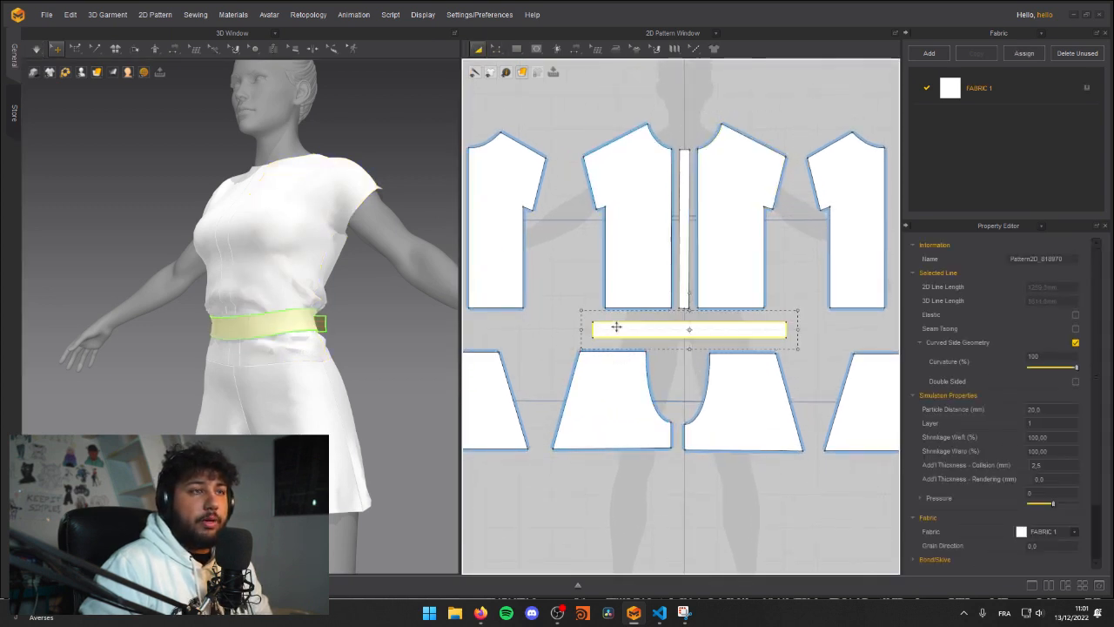
click(568, 323)
Step: Simulate the lengthened belt and pull it and the adjoining shirt edge down at the avatar's back
right_drag(293, 296, 192, 331)
key(space)
click(323, 336)
right_drag(323, 336, 298, 341)
middle_drag(299, 340, 265, 321)
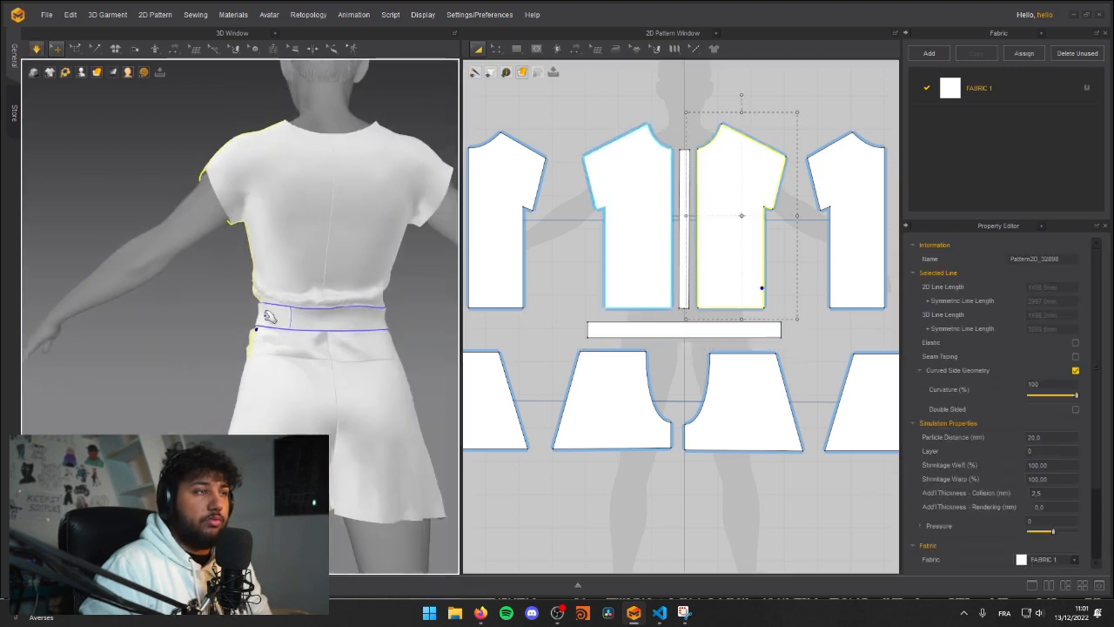
drag(265, 320, 357, 331)
drag(287, 322, 233, 362)
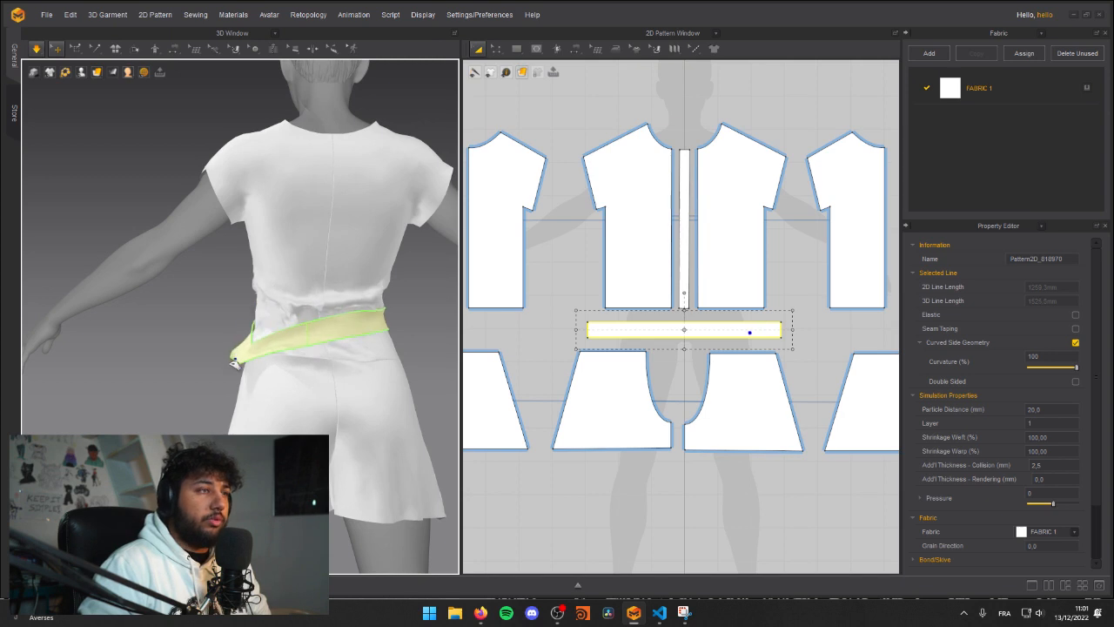
Step: Pull the belt and shirt hem down over both hips, working from the avatar's back round to the front
drag(385, 334, 406, 446)
drag(258, 334, 224, 451)
drag(388, 340, 420, 407)
right_drag(287, 375, 359, 368)
drag(381, 290, 499, 311)
right_drag(272, 340, 350, 375)
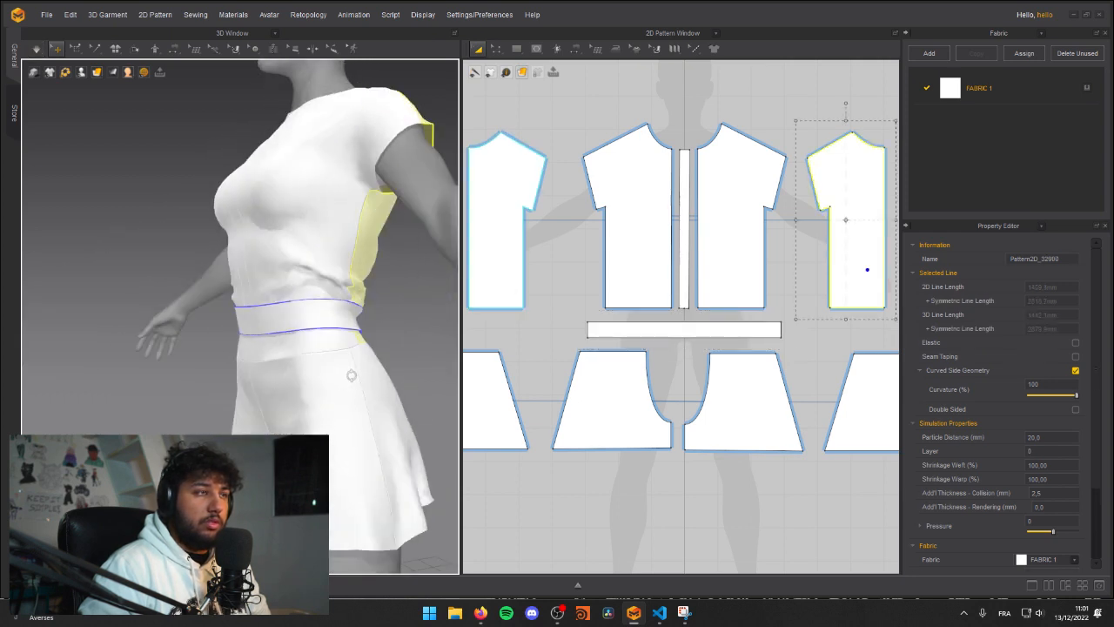
drag(317, 339, 326, 410)
right_drag(325, 410, 249, 348)
drag(219, 343, 159, 429)
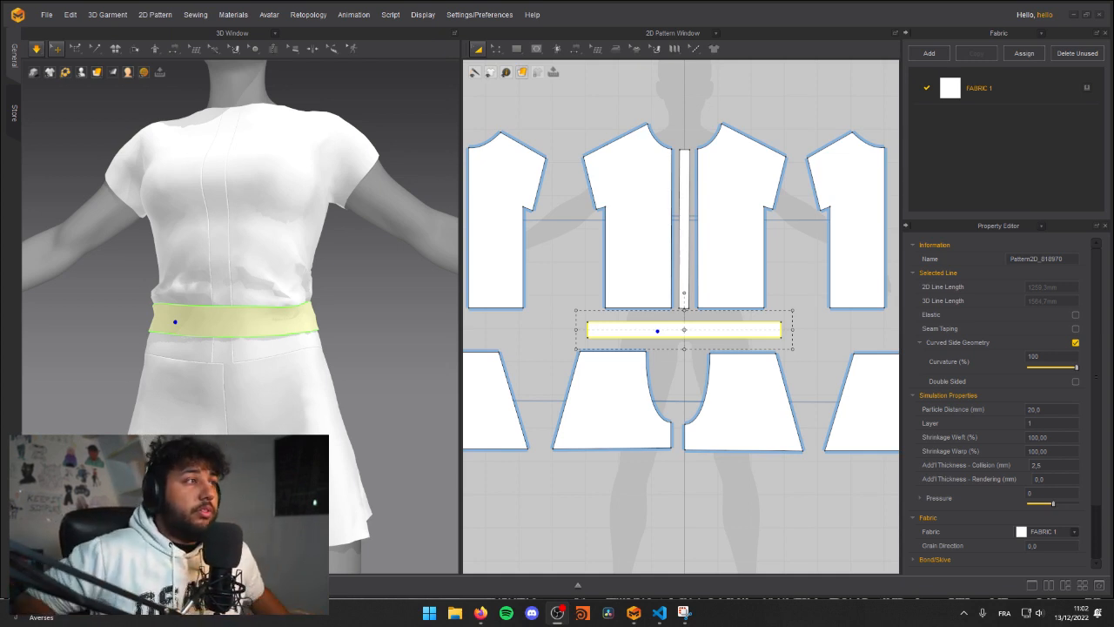
Step: Pull the belt's side edge down toward the hip from the avatar's side
click(298, 395)
right_drag(325, 319, 317, 285)
click(317, 284)
click(260, 293)
drag(276, 284, 401, 274)
click(214, 318)
drag(220, 336, 183, 374)
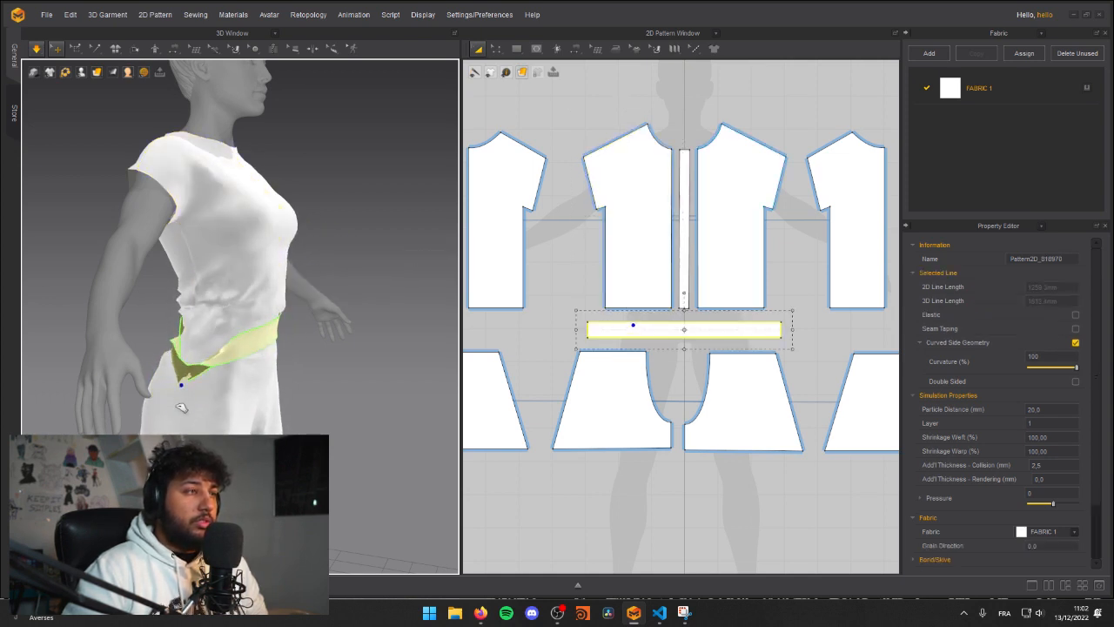
Step: Tug the shirt's front panel and the front shorts panel, and reposition the belt across the avatar's front
click(198, 350)
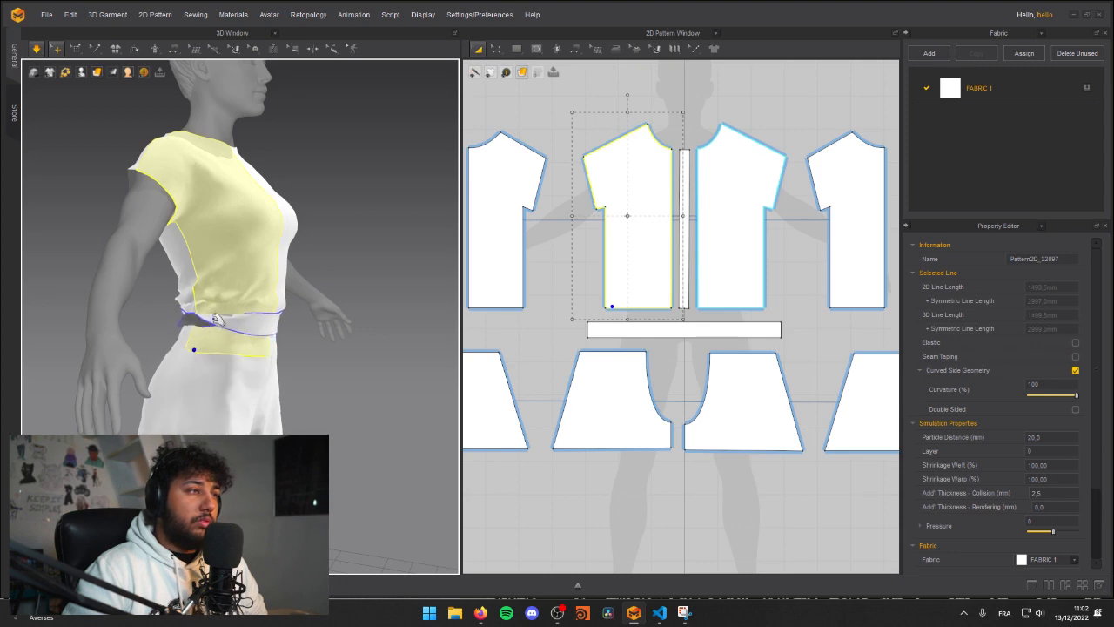
click(214, 320)
right_drag(228, 356, 336, 386)
middle_drag(370, 370, 323, 336)
right_drag(321, 336, 307, 294)
click(309, 376)
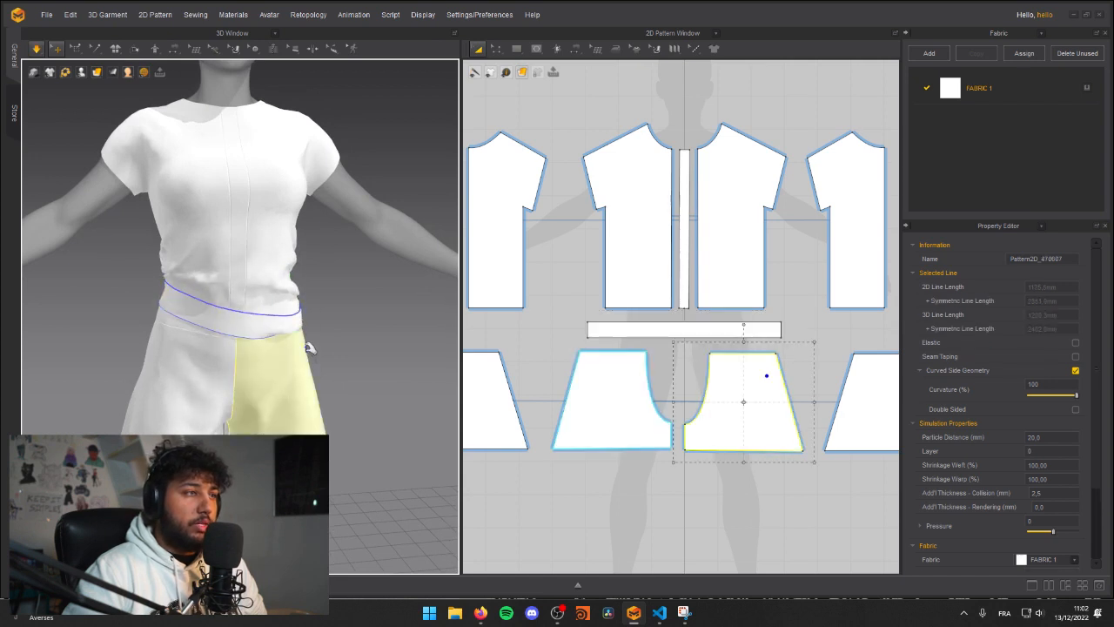
click(297, 300)
right_click(296, 300)
scroll(123, 274, up, 3)
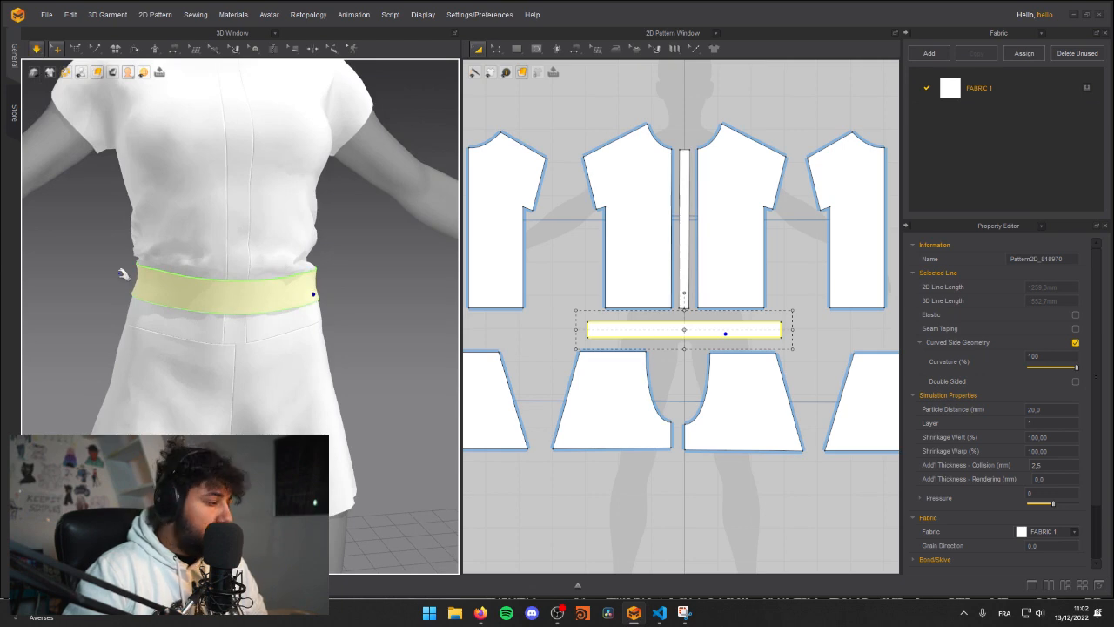
Step: Use the Select Mesh tool to select a small group of mesh points on the belt's lower edge at one side
click(121, 243)
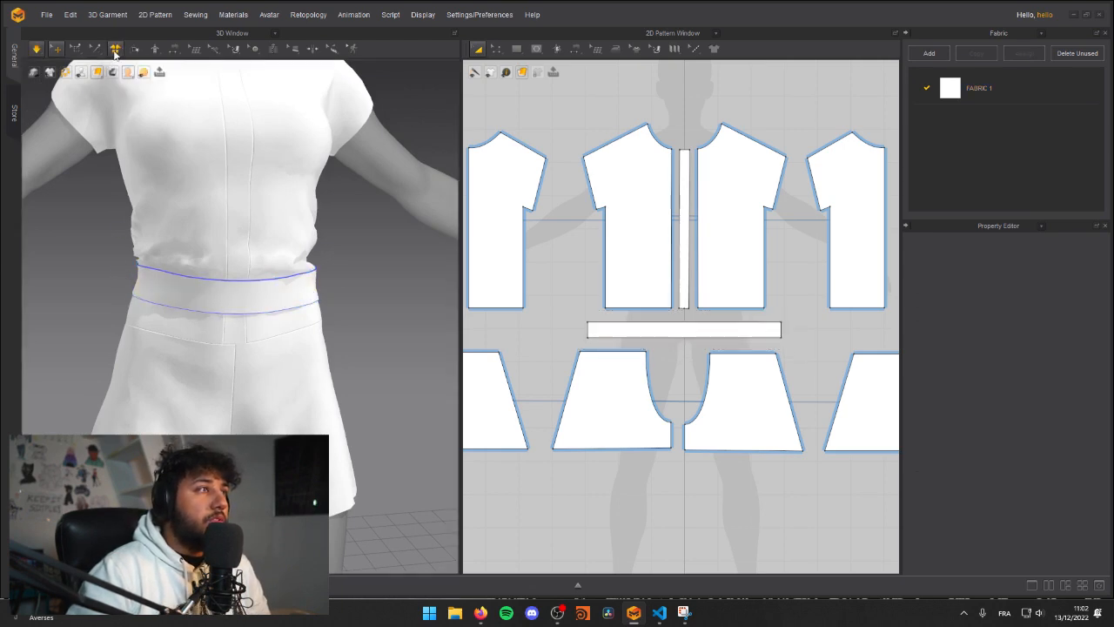
click(77, 48)
click(76, 73)
scroll(139, 276, up, 3)
mouse_move(140, 276)
right_down()
mouse_move(205, 245)
mouse_move(226, 260)
right_up()
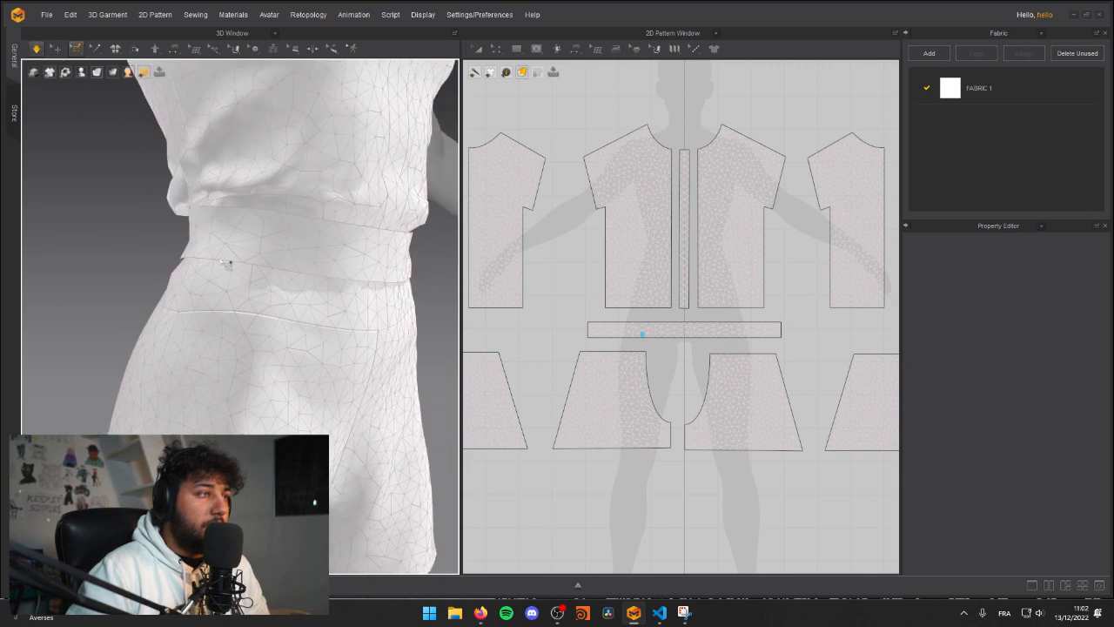
click(215, 260)
right_drag(216, 269, 275, 310)
Step: Stop the simulation and pin a second small group of mesh points on the belt's lower edge at the opposite side
key(space)
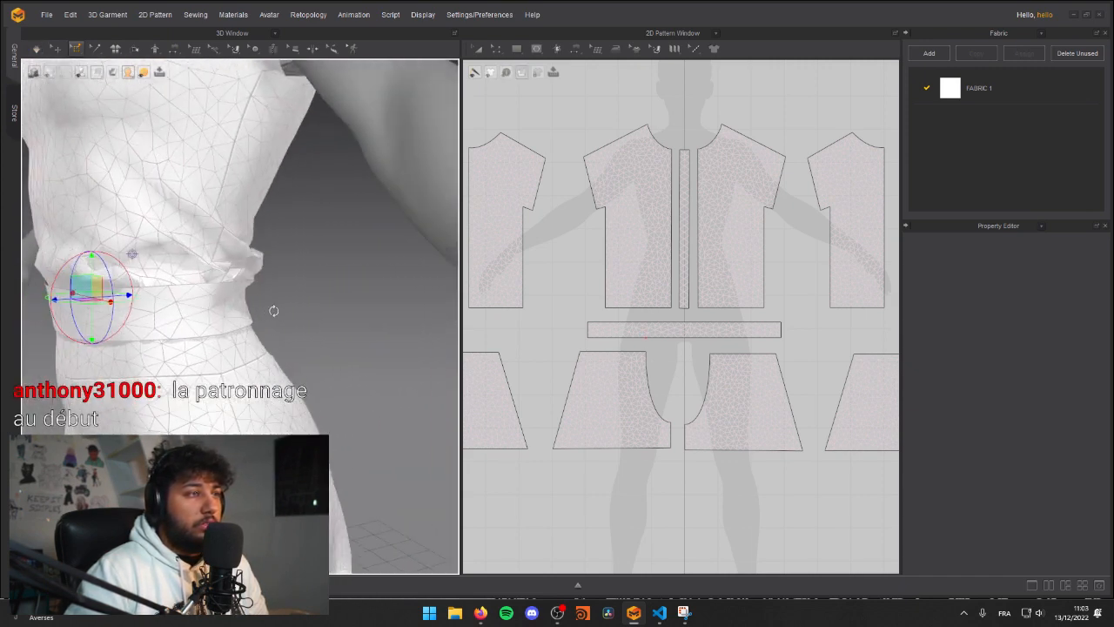
key(space)
click(226, 335)
right_drag(205, 334, 265, 319)
scroll(266, 318, down, 5)
key(2)
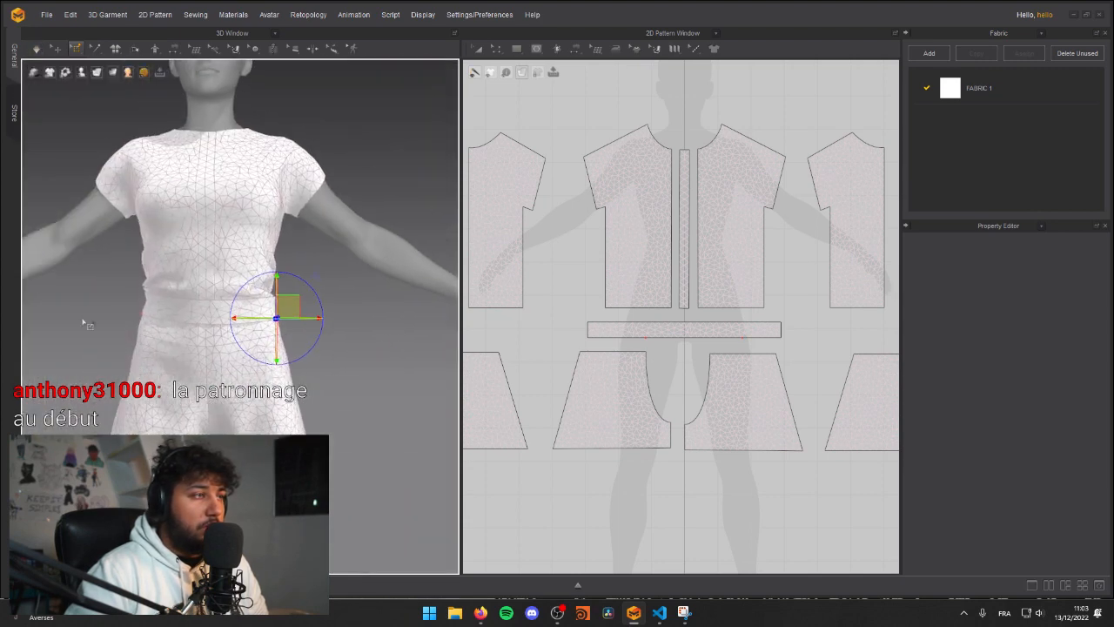
middle_drag(108, 307, 144, 302)
click(116, 303)
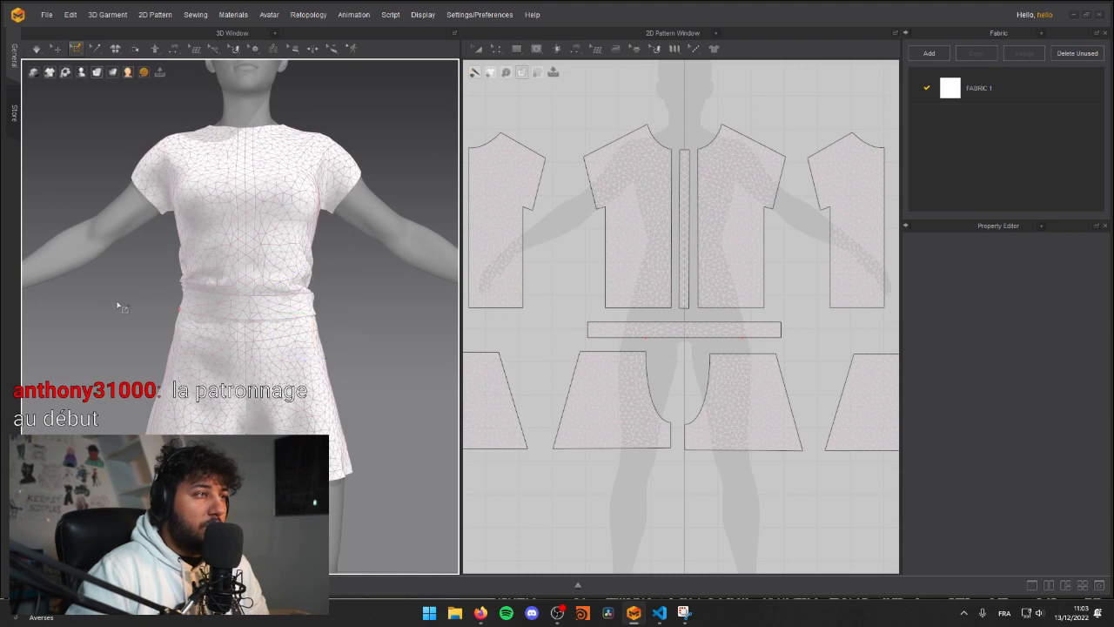
Step: Return to the Select/Move tool and pull the belt's pinned side point down and outward over the hip
key(q)
right_drag(108, 294, 209, 315)
drag(203, 308, 168, 345)
right_drag(409, 335, 351, 336)
scroll(351, 336, up, 2)
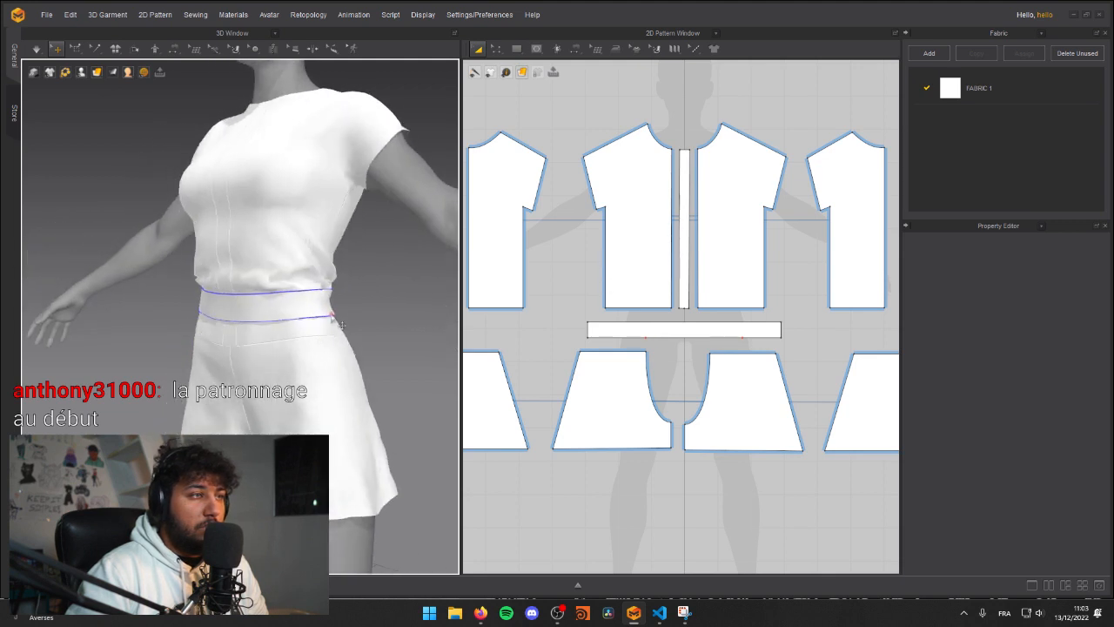
drag(342, 334, 365, 367)
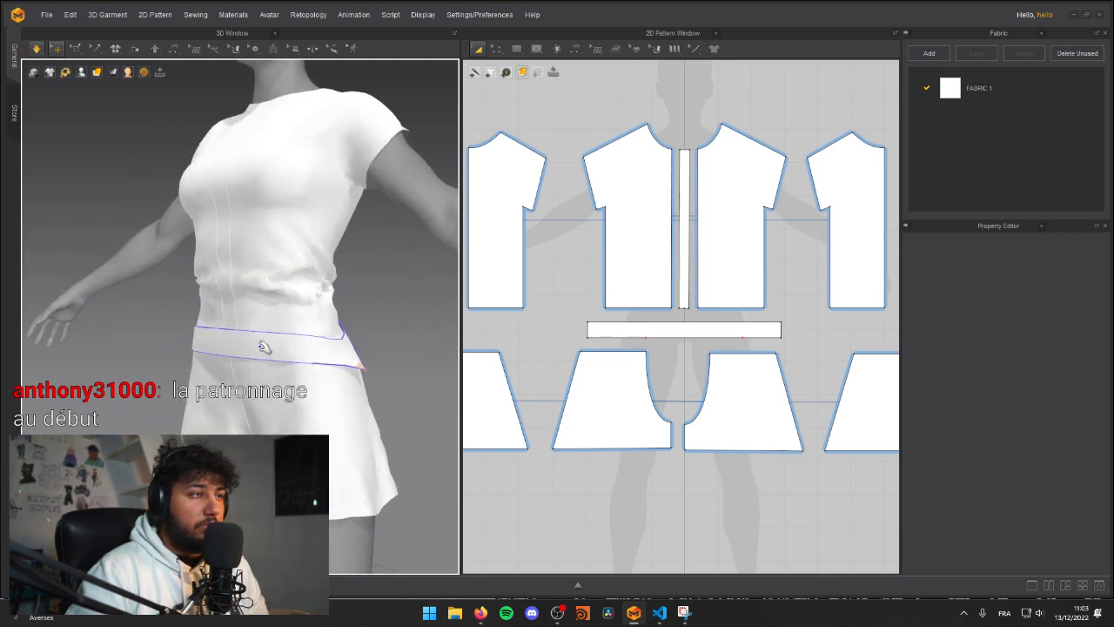
Step: Pull the belt's front down during simulation and check its pinned sides from the front and side
key(2)
click(279, 355)
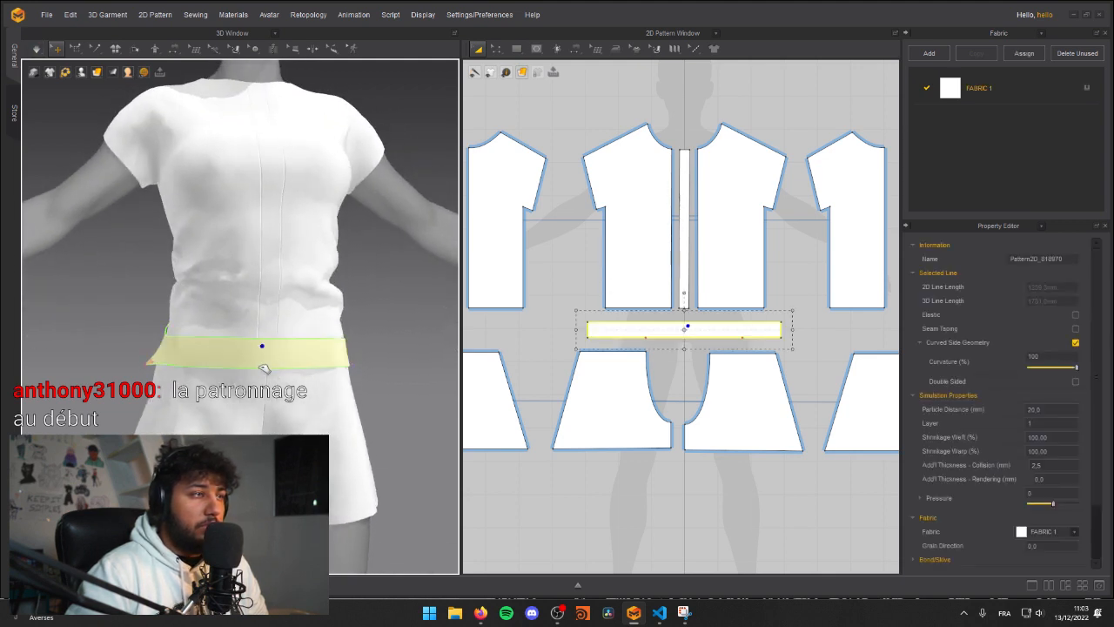
right_drag(263, 394, 161, 379)
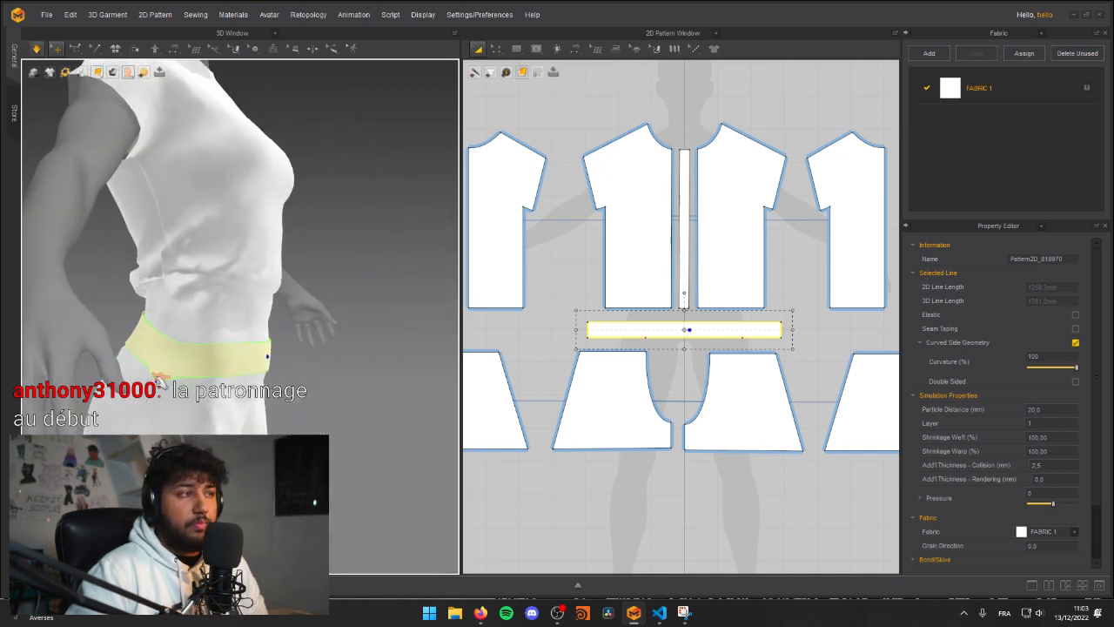
key(2)
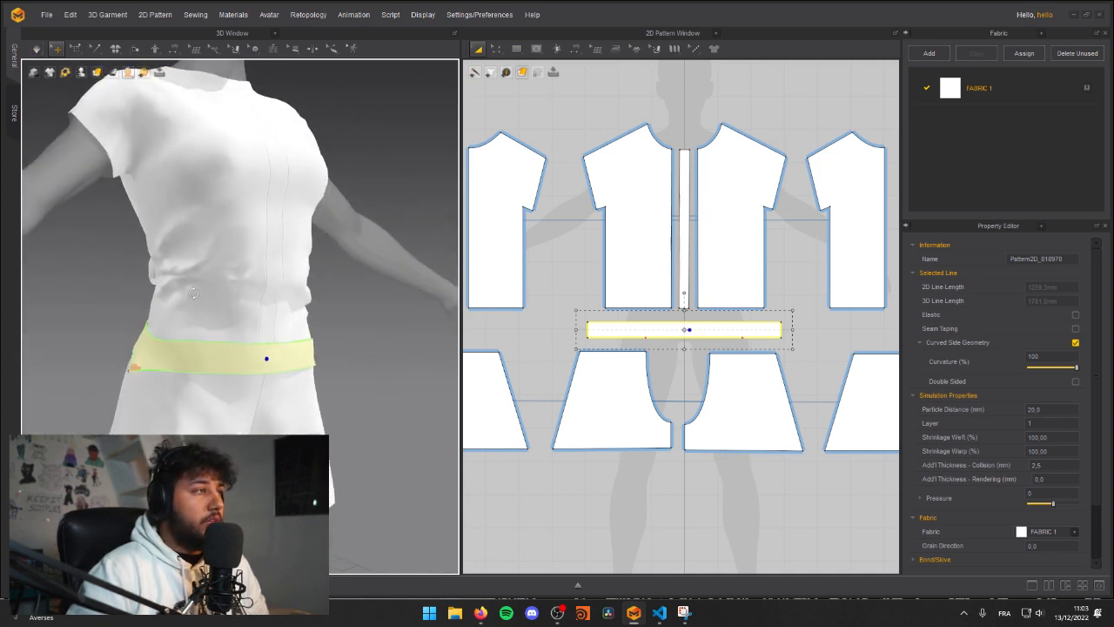
right_drag(196, 303, 248, 312)
scroll(253, 315, down, 3)
middle_drag(253, 315, 217, 348)
Step: Simulate in short runs, tugging the shirt's front panel and the belt's pinned side to adjust how they sit
key(space)
drag(198, 345, 247, 371)
drag(232, 322, 236, 333)
key(space)
right_drag(202, 370, 278, 351)
key(space)
scroll(206, 369, up, 2)
right_drag(205, 369, 149, 409)
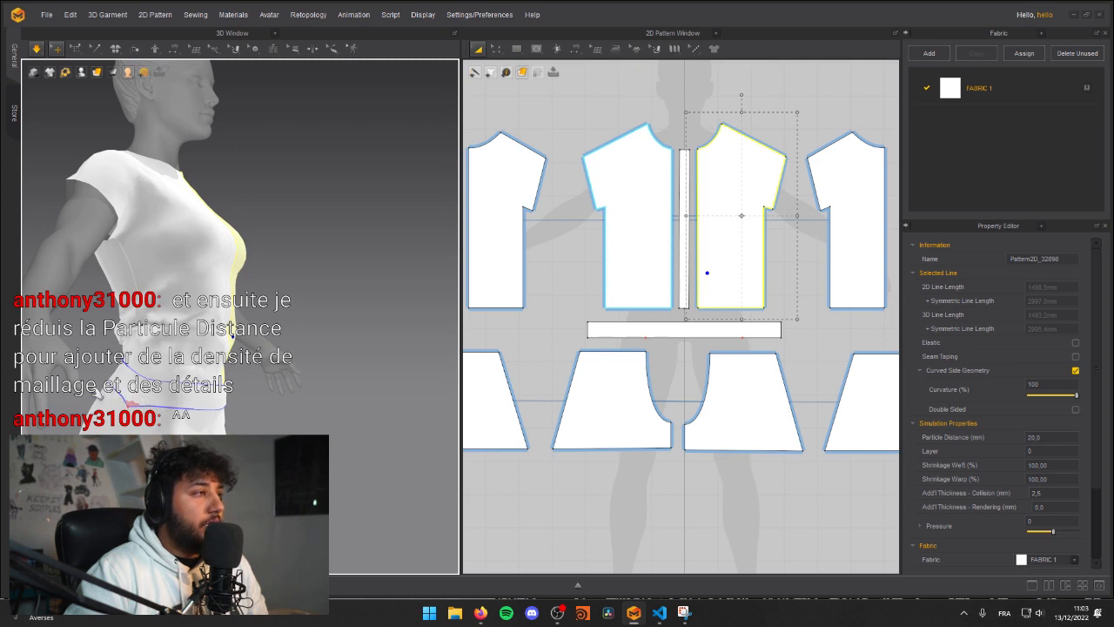
click(340, 396)
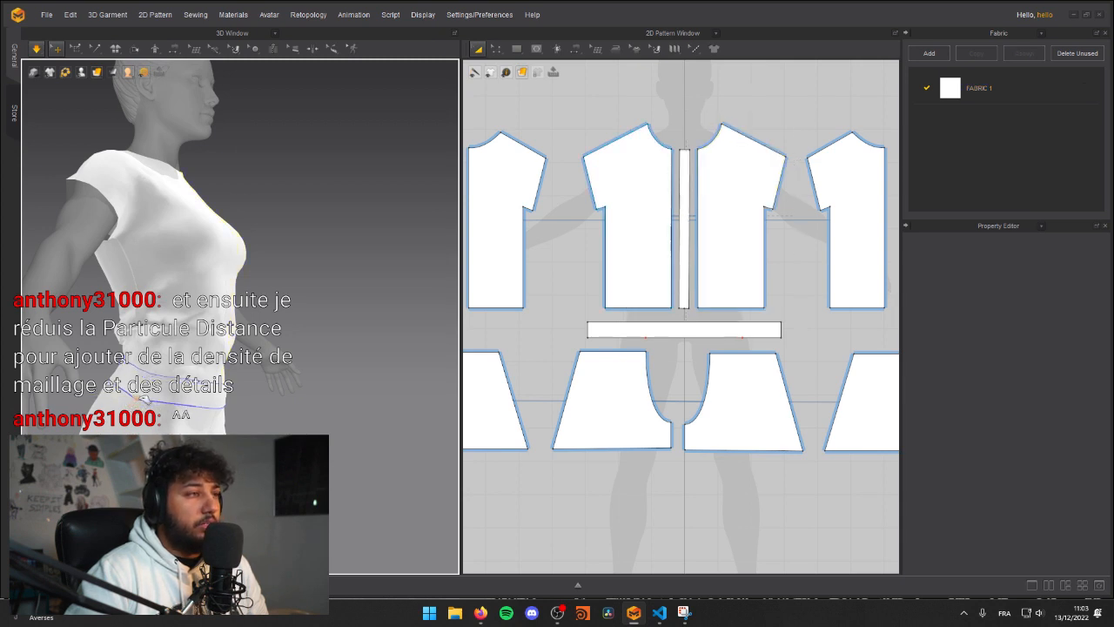
Step: Raise the belt's pinned side point back toward the waist during simulation, and tug the belt's front downward
key(space)
right_drag(340, 395, 189, 394)
key(space)
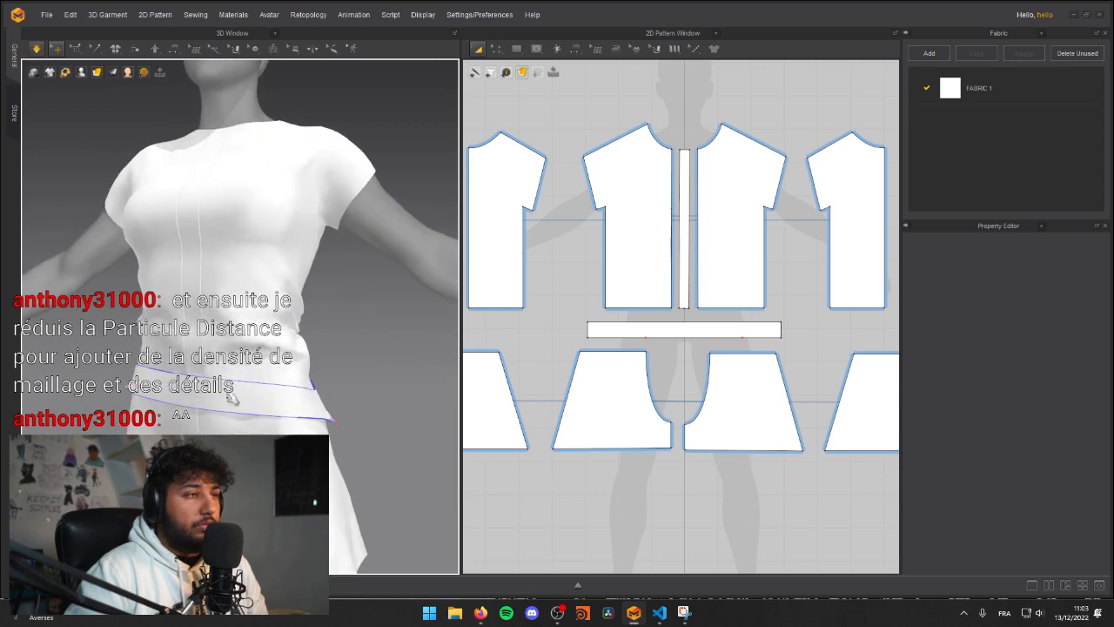
drag(335, 420, 322, 393)
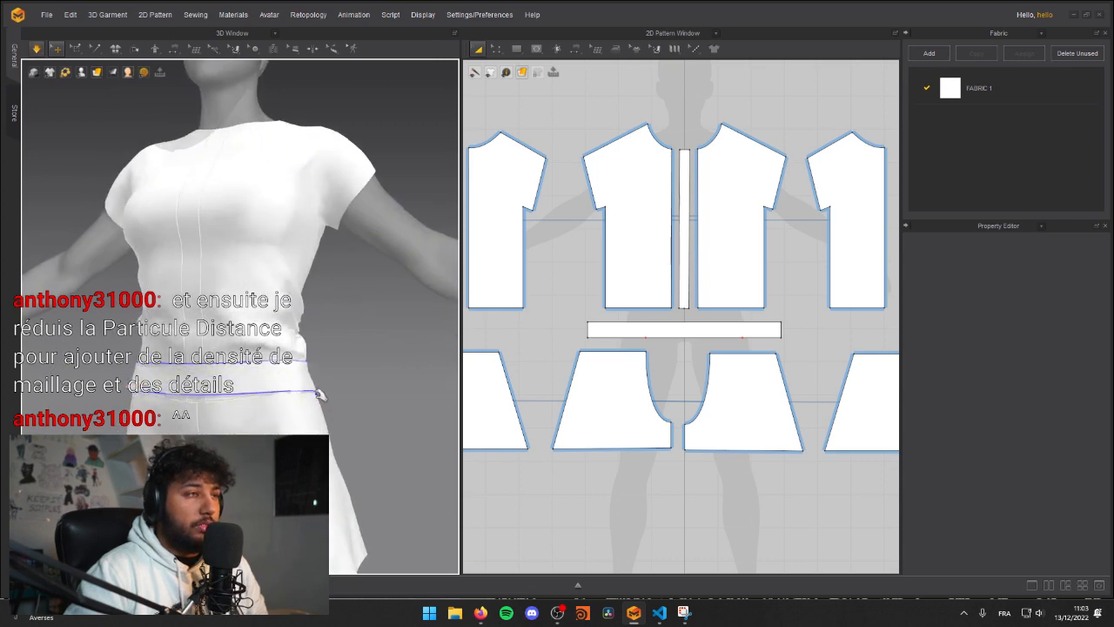
right_drag(161, 393, 279, 405)
key(space)
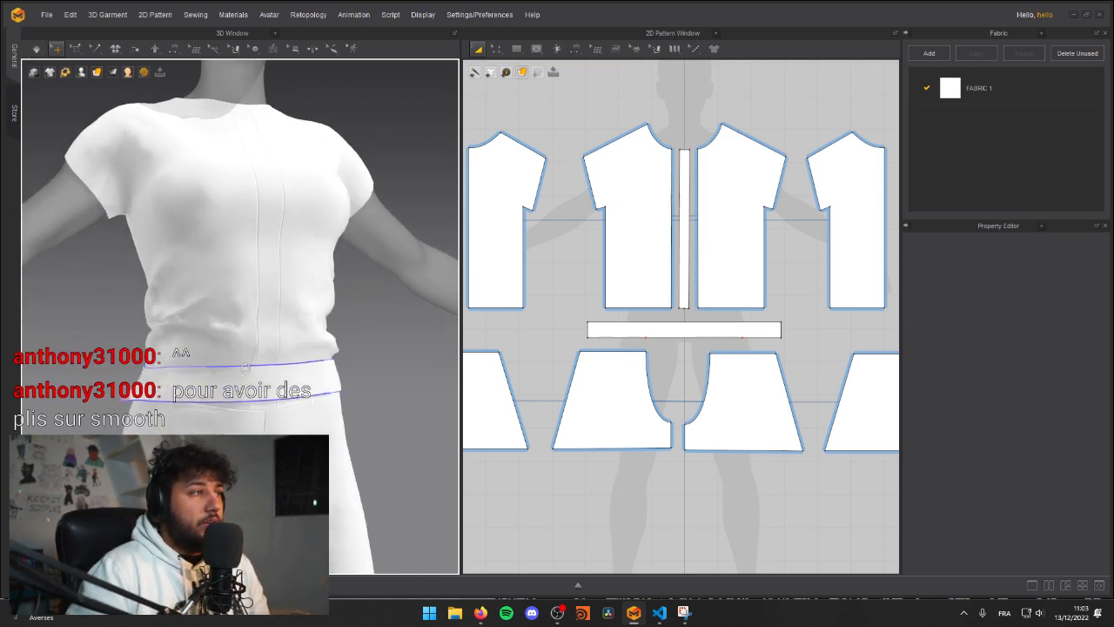
click(288, 383)
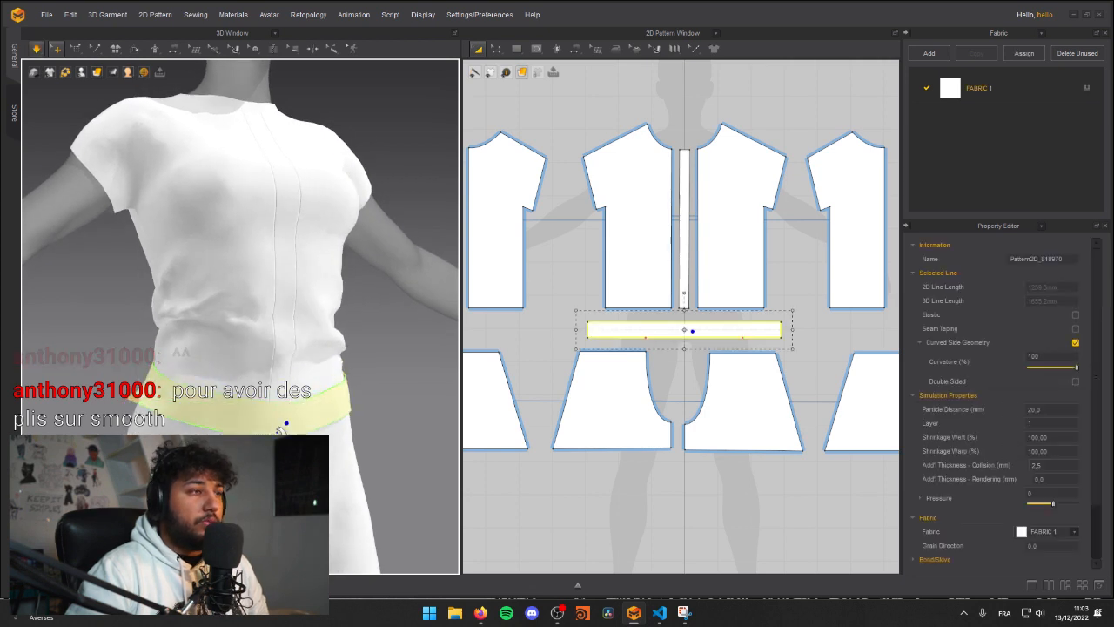
scroll(285, 385, up, 5)
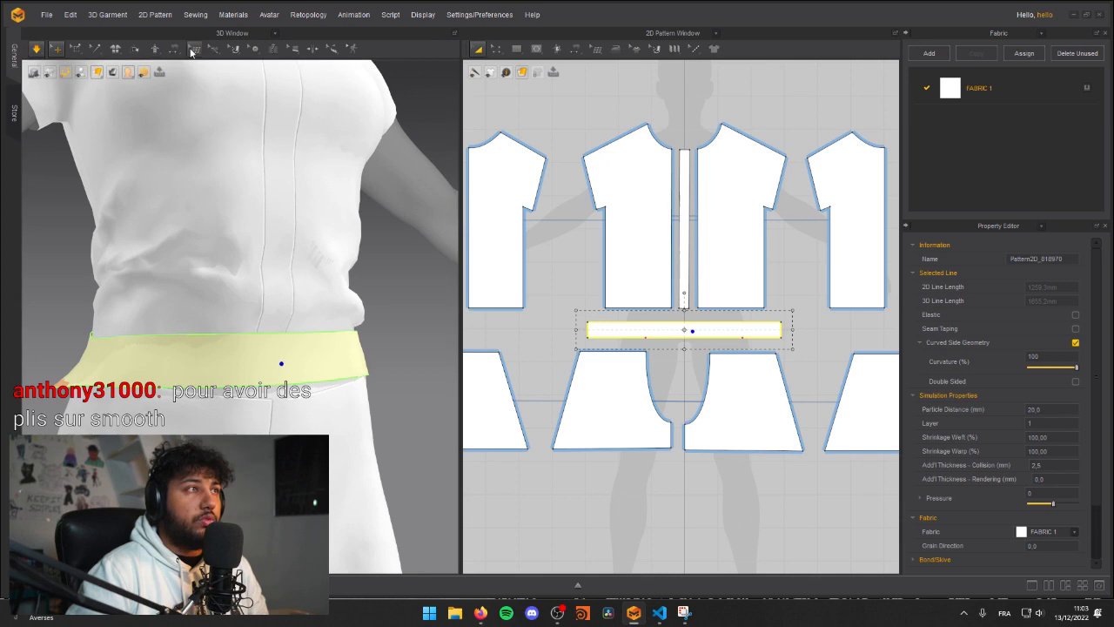
Step: Pin the middle of the belt's lower front edge, pull that point down over the shorts, and simulate
click(79, 50)
click(96, 88)
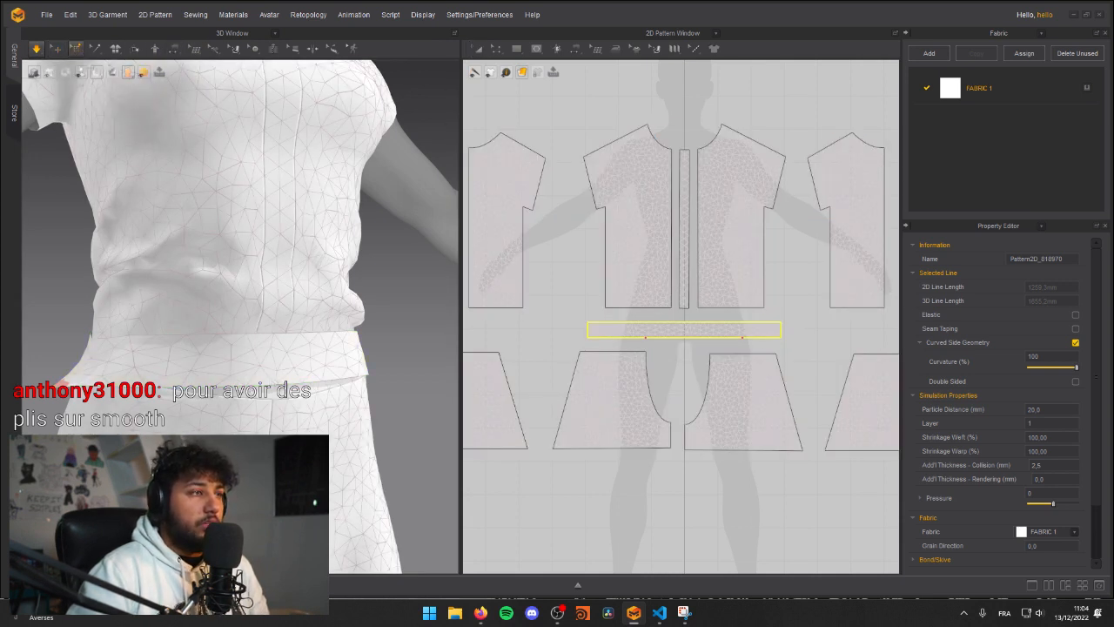
click(296, 400)
click(274, 383)
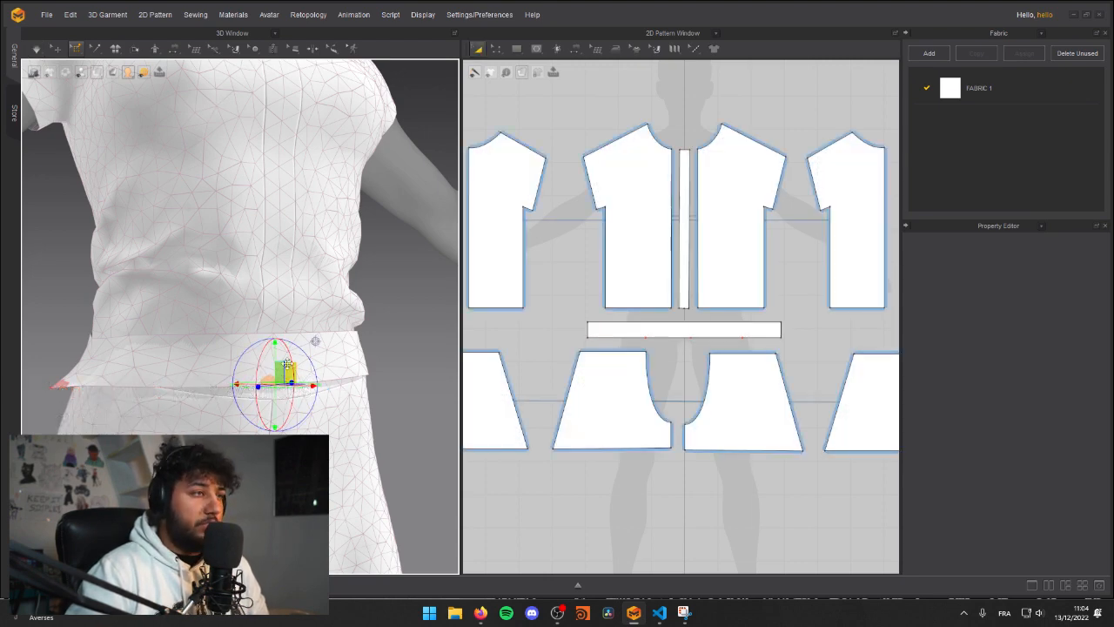
mouse_move(284, 371)
right_down()
mouse_move(324, 373)
mouse_move(278, 376)
right_up()
drag(262, 375, 248, 413)
key(space)
right_drag(127, 388, 174, 388)
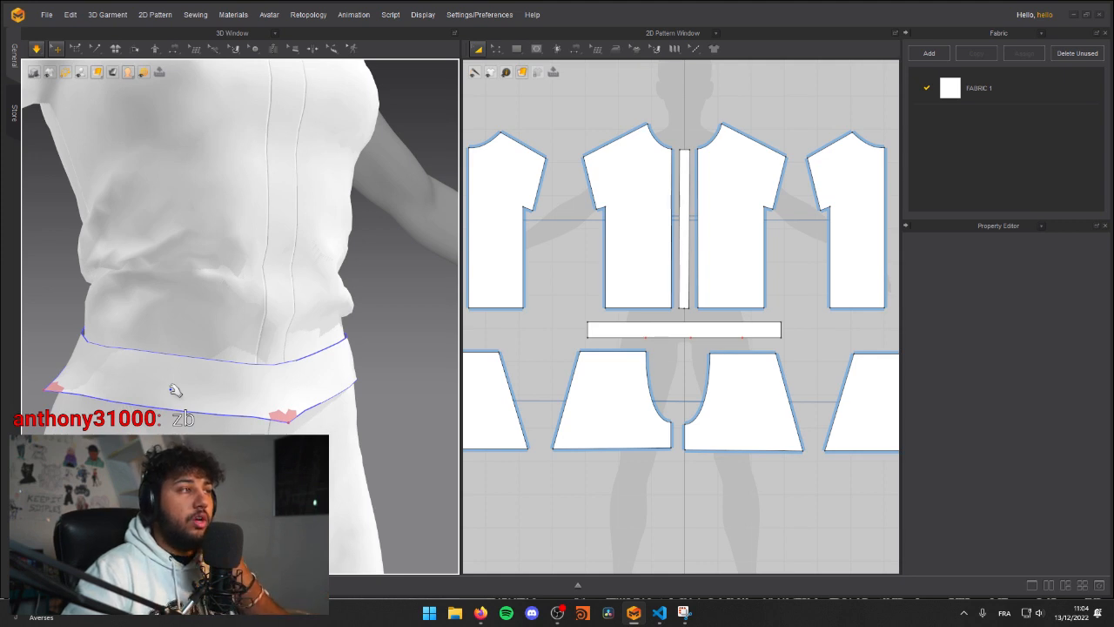
Step: Simulate in short runs and tug the shorts' front panel just under the belt to settle the fit
key(space)
right_drag(306, 372, 409, 388)
scroll(263, 394, down, 5)
right_drag(127, 373, 316, 385)
key(space)
drag(256, 428, 260, 416)
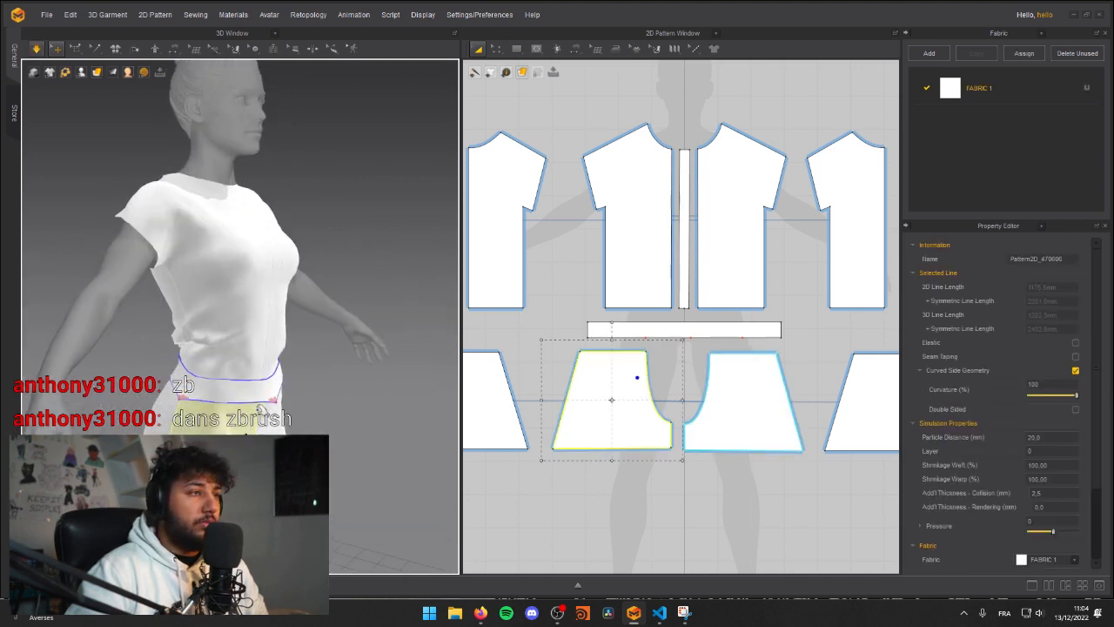
scroll(241, 369, up, 4)
mouse_move(118, 376)
right_down()
mouse_move(283, 374)
mouse_move(121, 389)
right_up()
key(space)
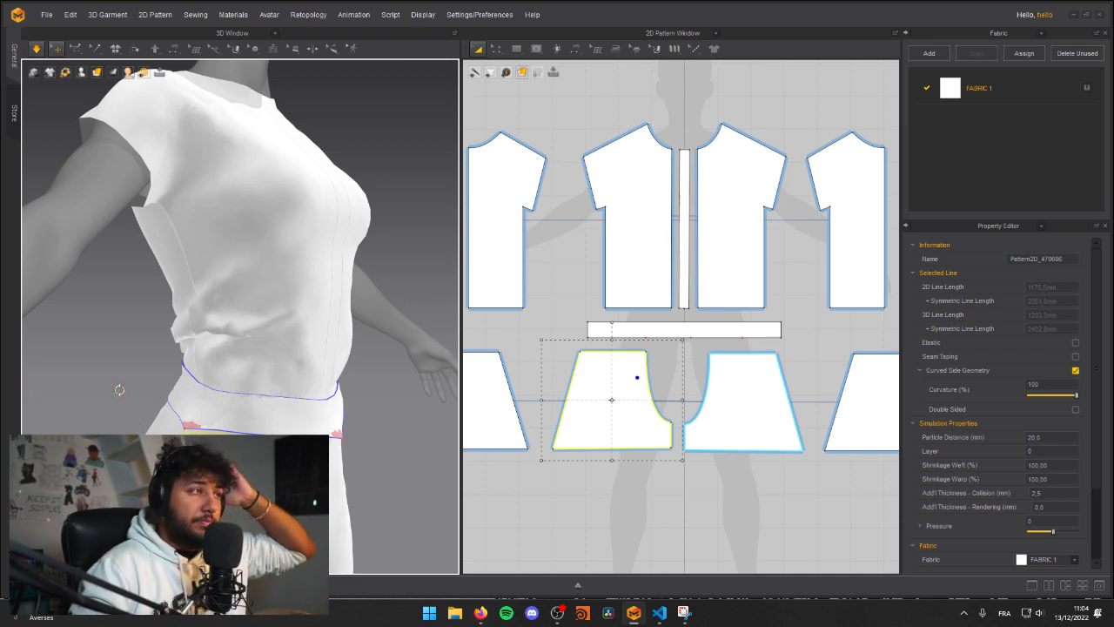
Step: Resume the simulation and tug the shirt's back panel to adjust its folds above the belt
right_drag(245, 333, 284, 356)
key(space)
right_drag(178, 370, 318, 361)
drag(196, 353, 146, 372)
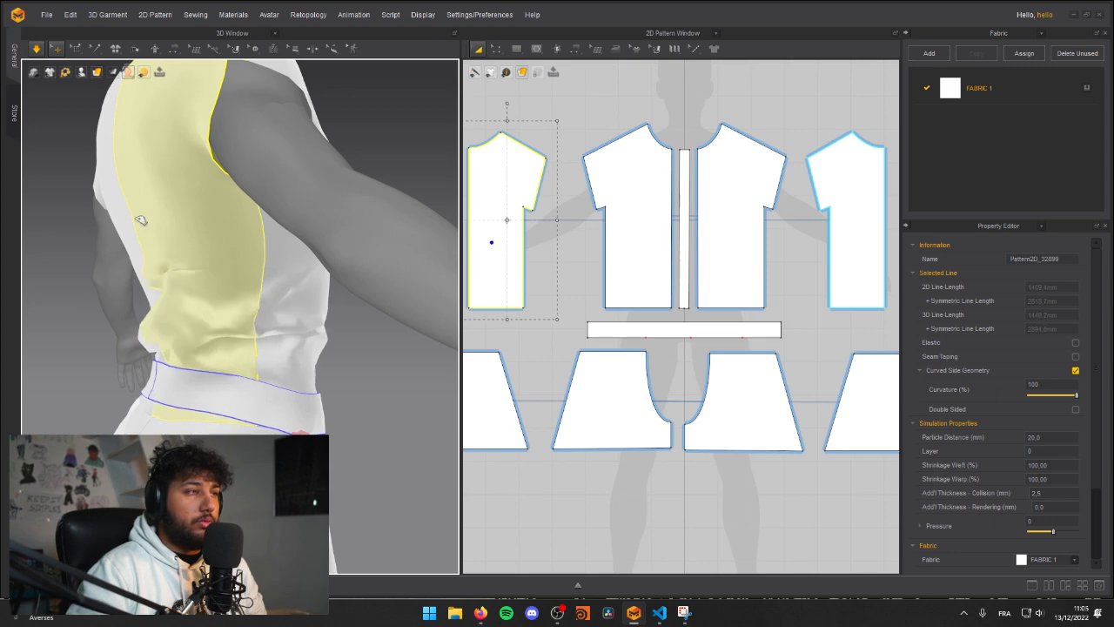
right_drag(194, 243, 252, 254)
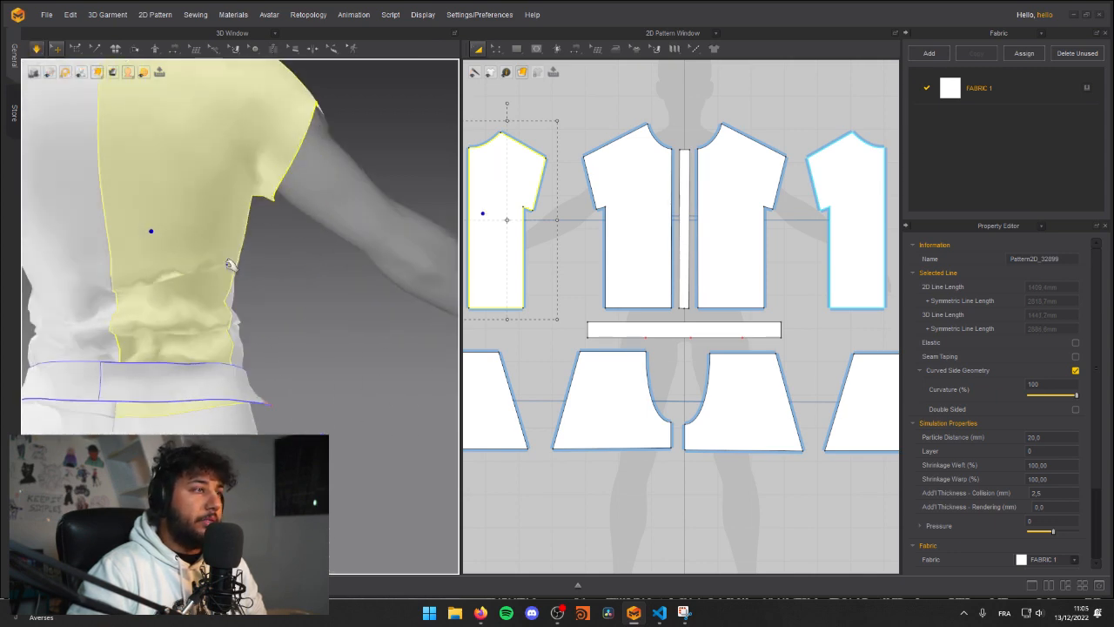
scroll(174, 269, down, 4)
right_drag(139, 286, 250, 329)
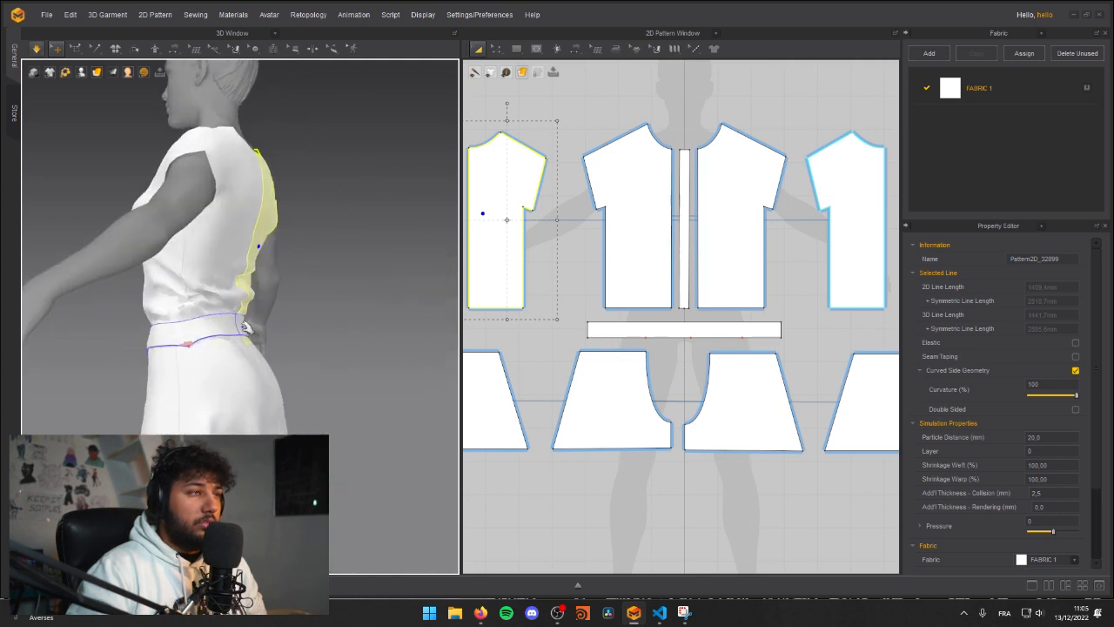
click(249, 330)
right_drag(265, 367, 271, 372)
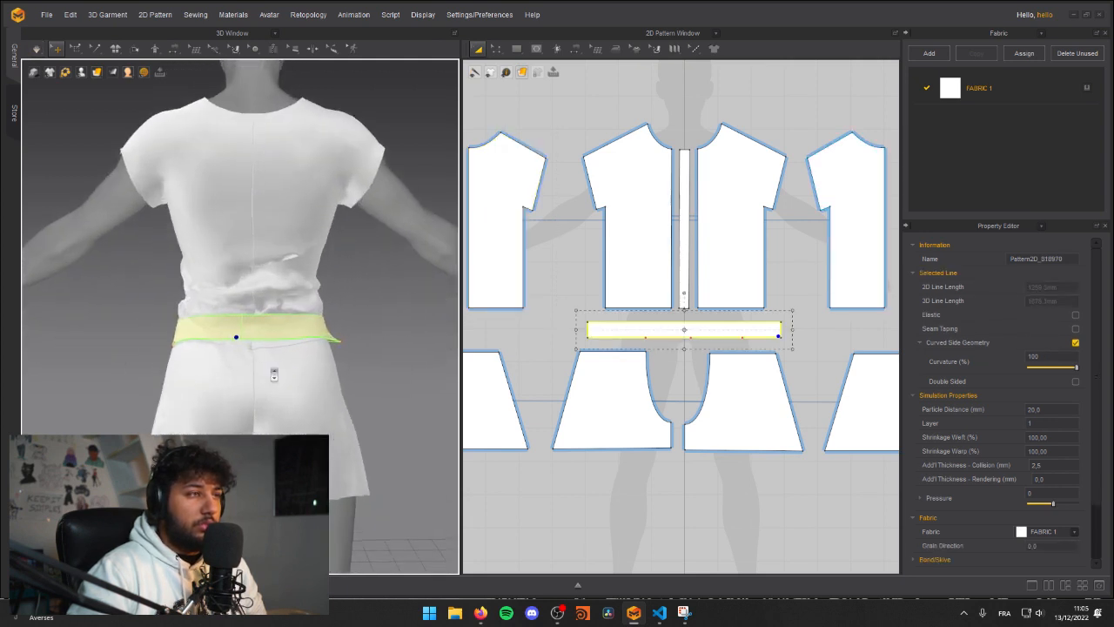
scroll(272, 371, up, 2)
right_click(261, 344)
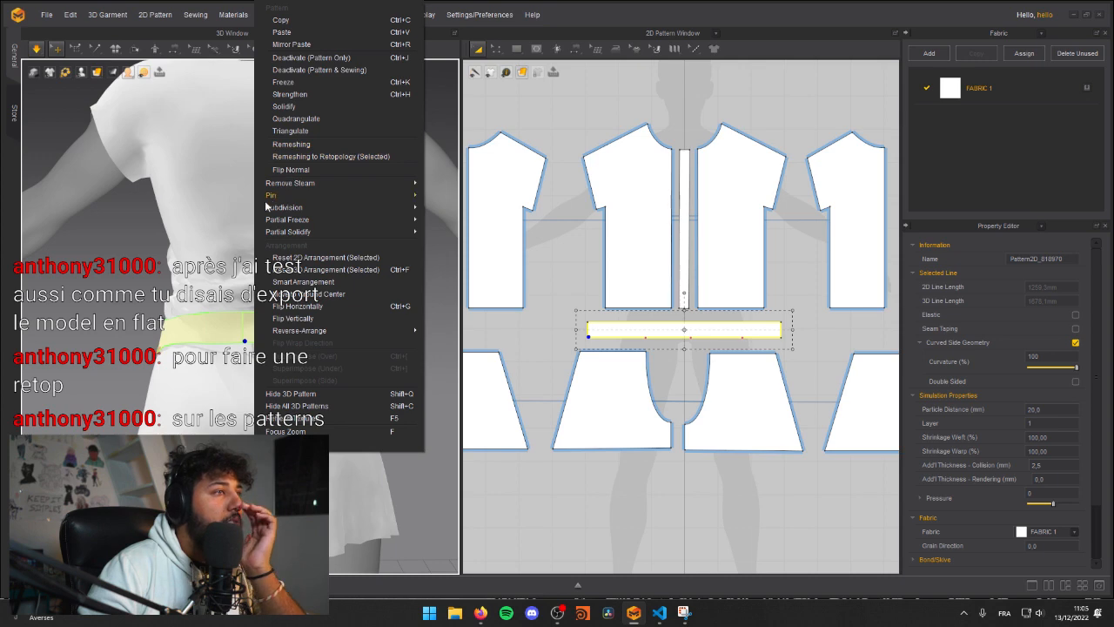
click(102, 297)
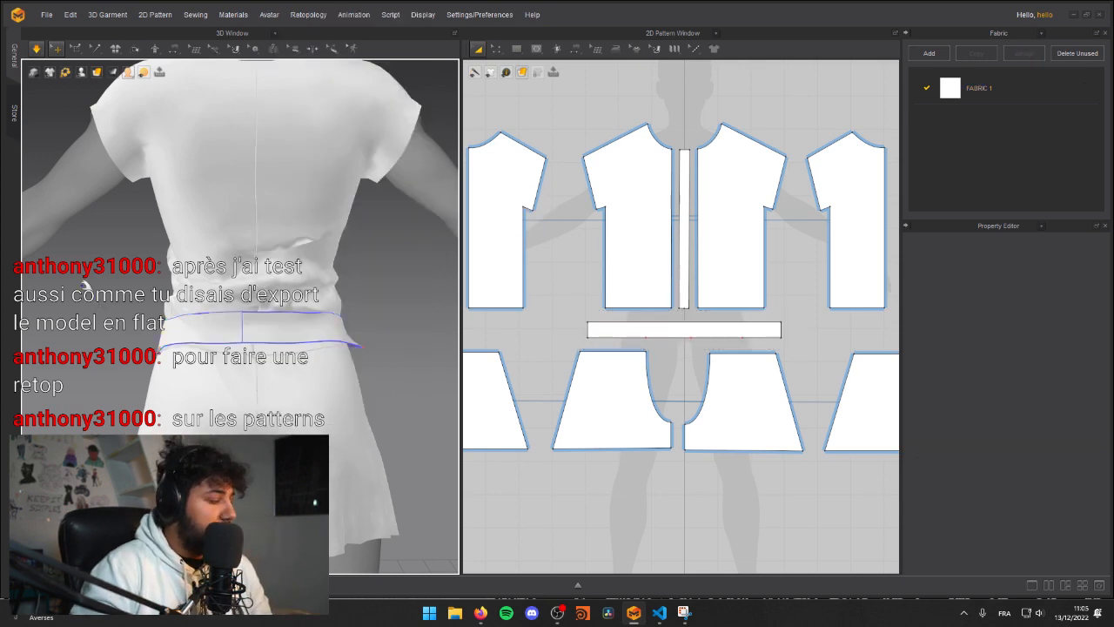
Step: Pin the belt's lower back edge at its seam using the Pin (Box) tool, and return to Select/Move
scroll(189, 326, up, 5)
scroll(249, 409, down, 4)
scroll(225, 413, down, 4)
scroll(237, 411, up, 5)
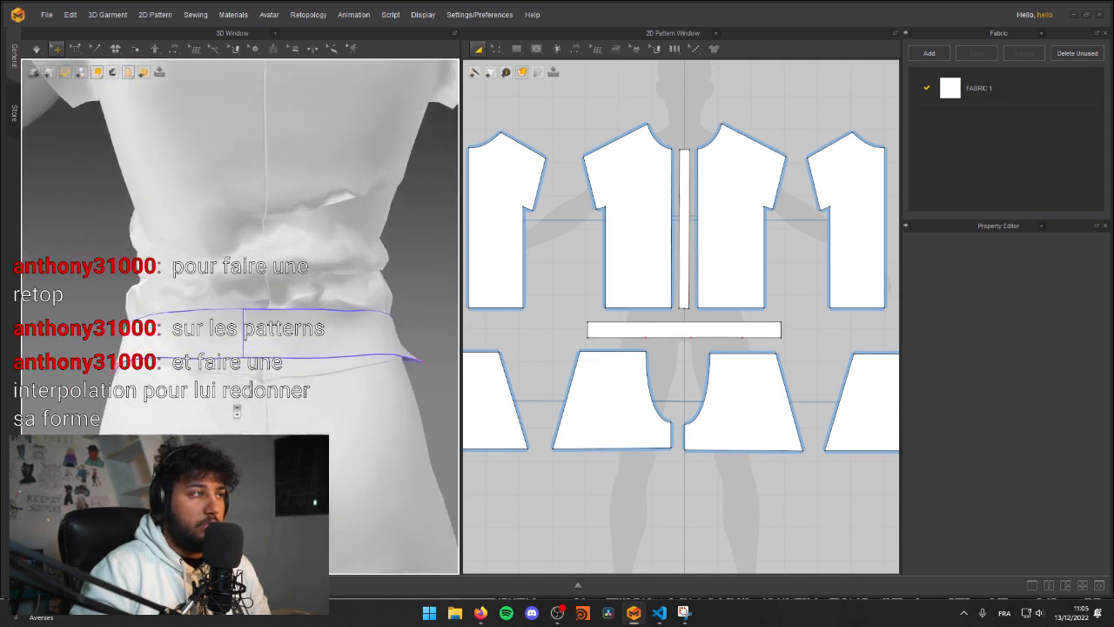
mouse_move(245, 363)
right_down()
mouse_move(218, 365)
mouse_move(252, 374)
right_up()
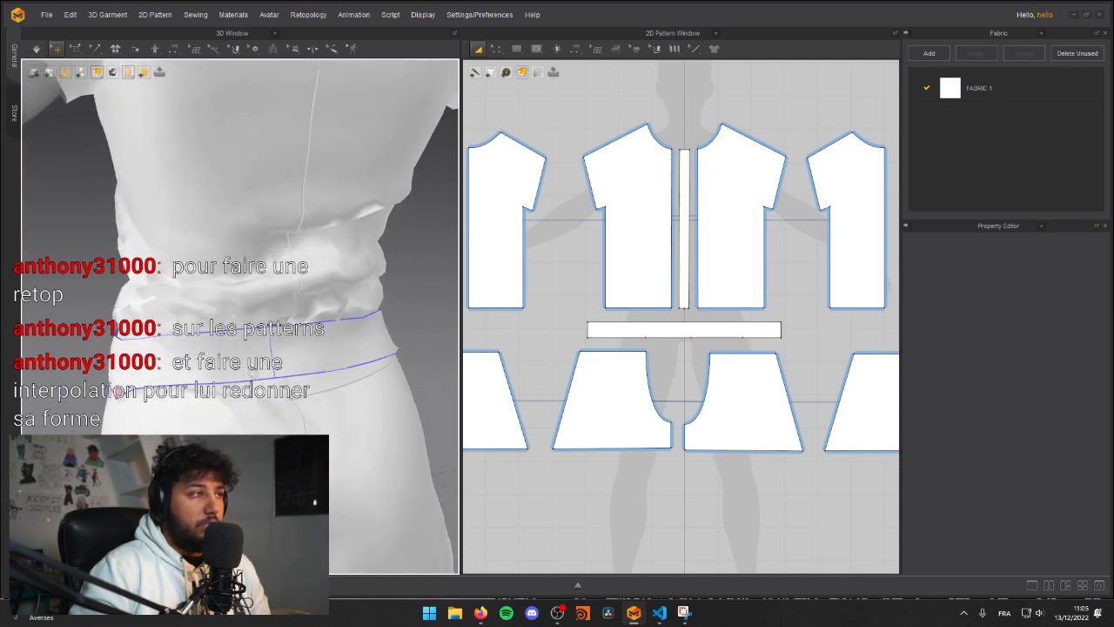
key(space)
middle_drag(240, 328, 251, 356)
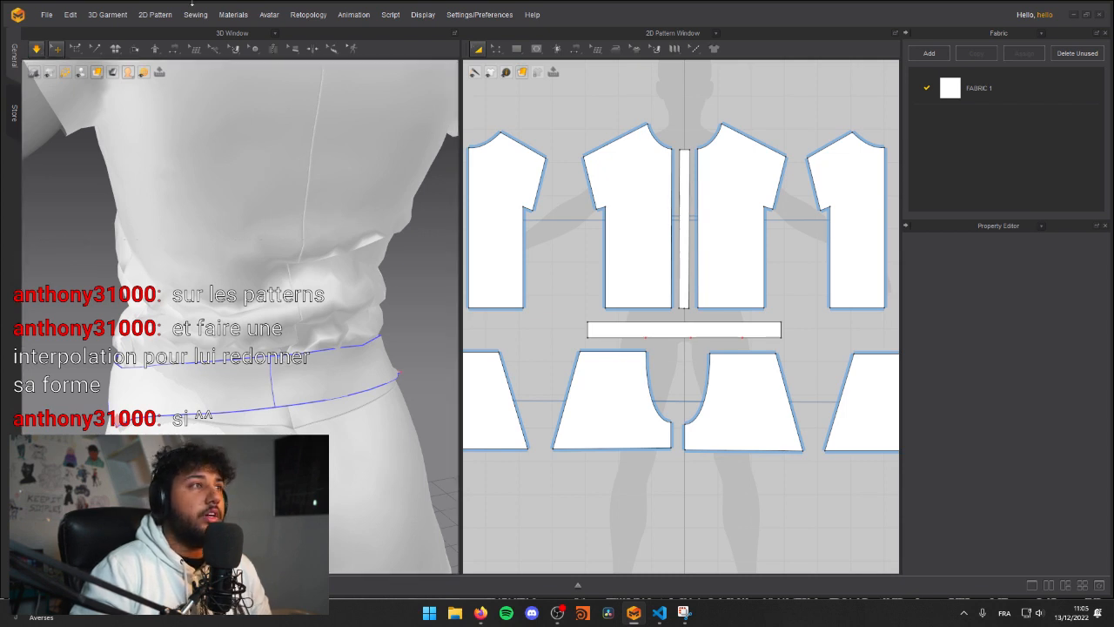
click(77, 50)
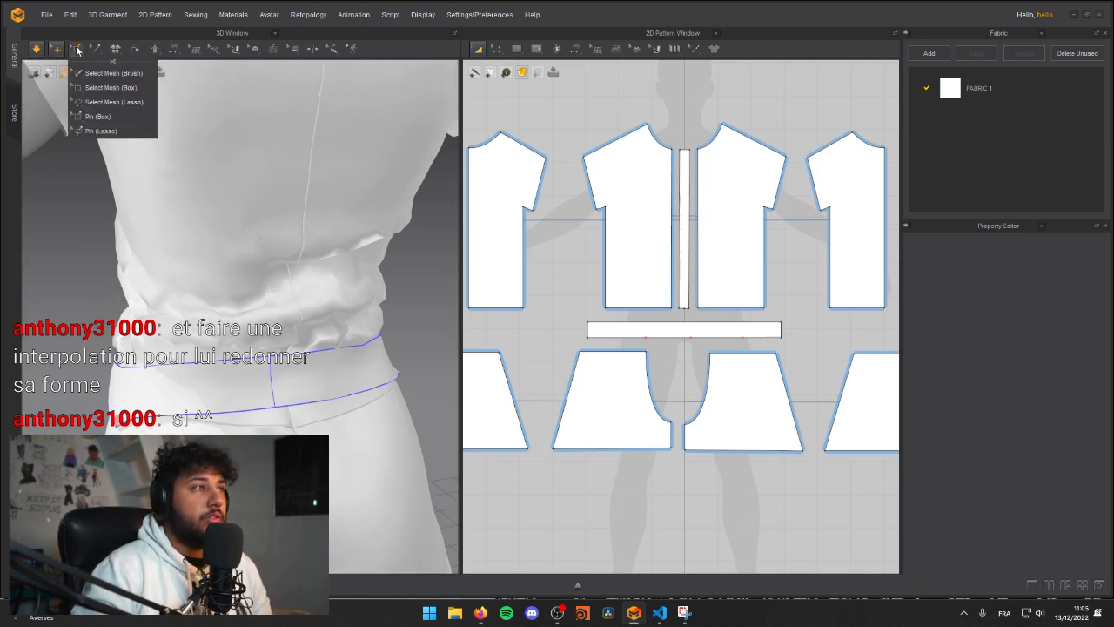
click(99, 116)
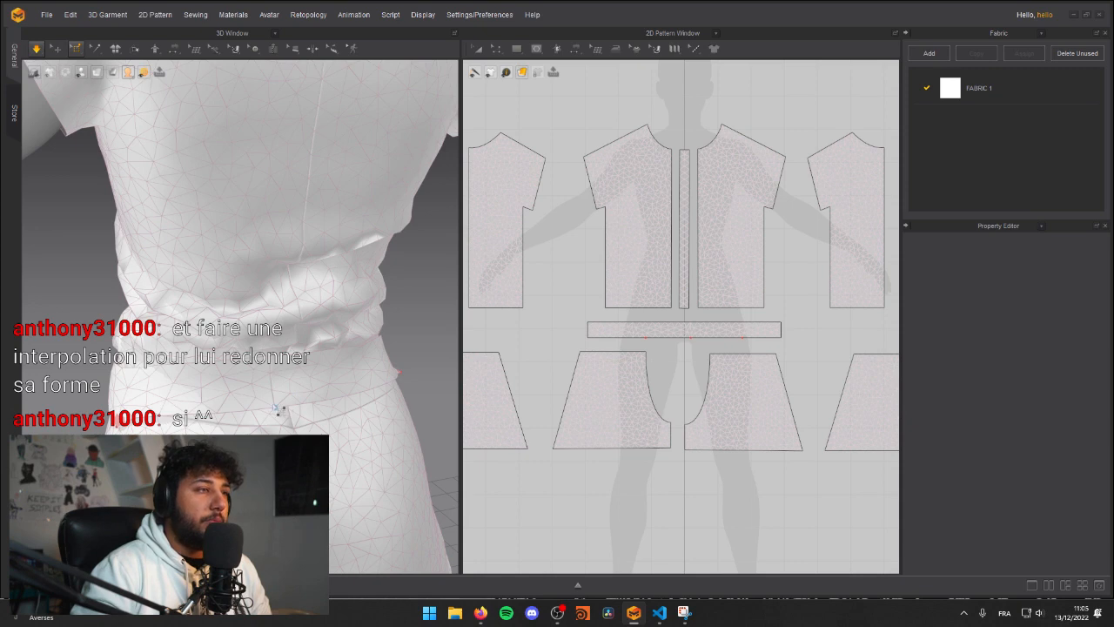
click(280, 406)
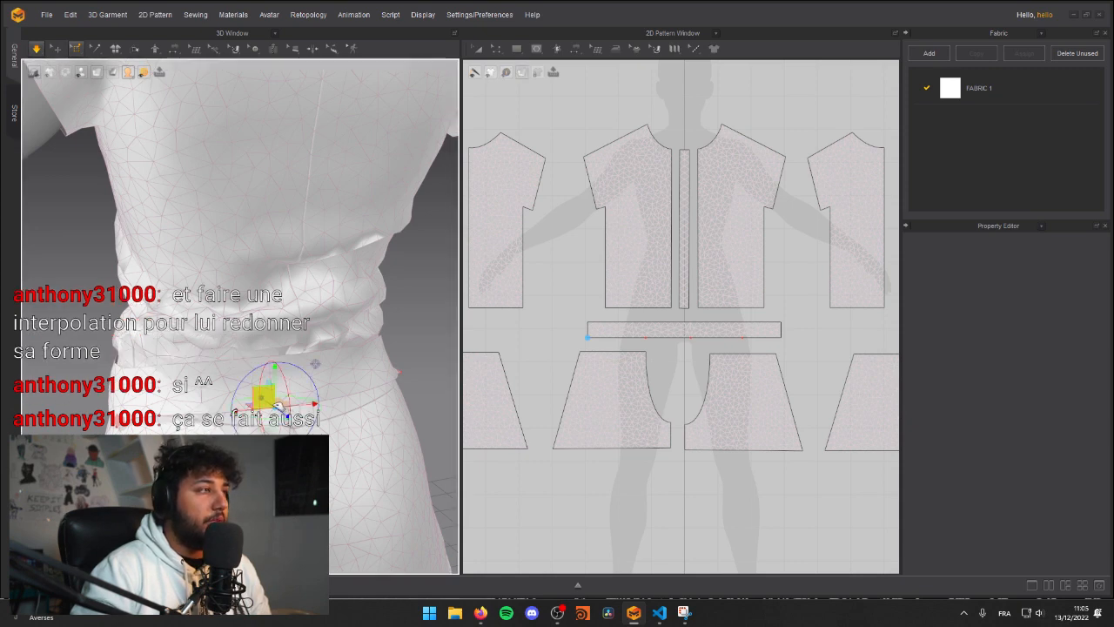
key(q)
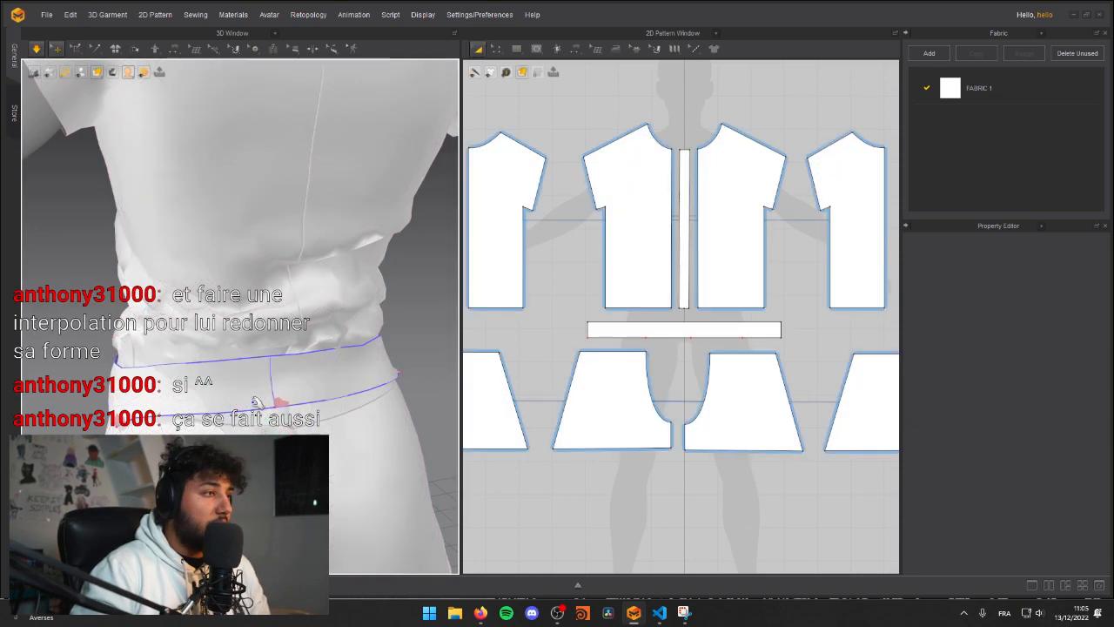
Step: Pull the belt's pinned back point down into a V during simulation and tug the garment's back panels around it
drag(283, 406, 322, 466)
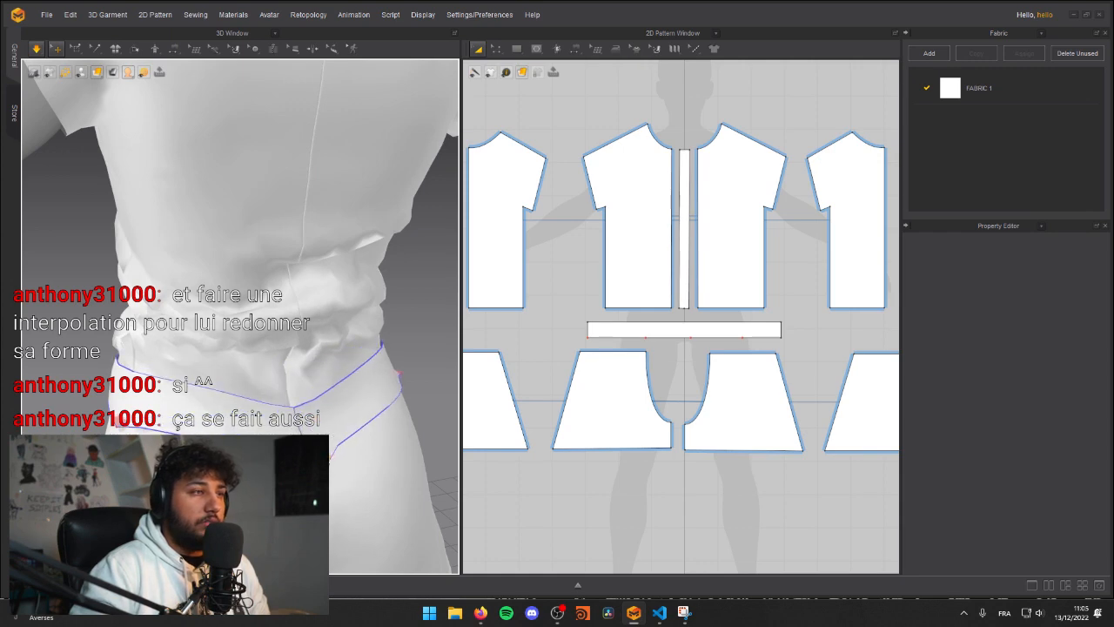
key(space)
right_drag(323, 466, 413, 461)
click(296, 365)
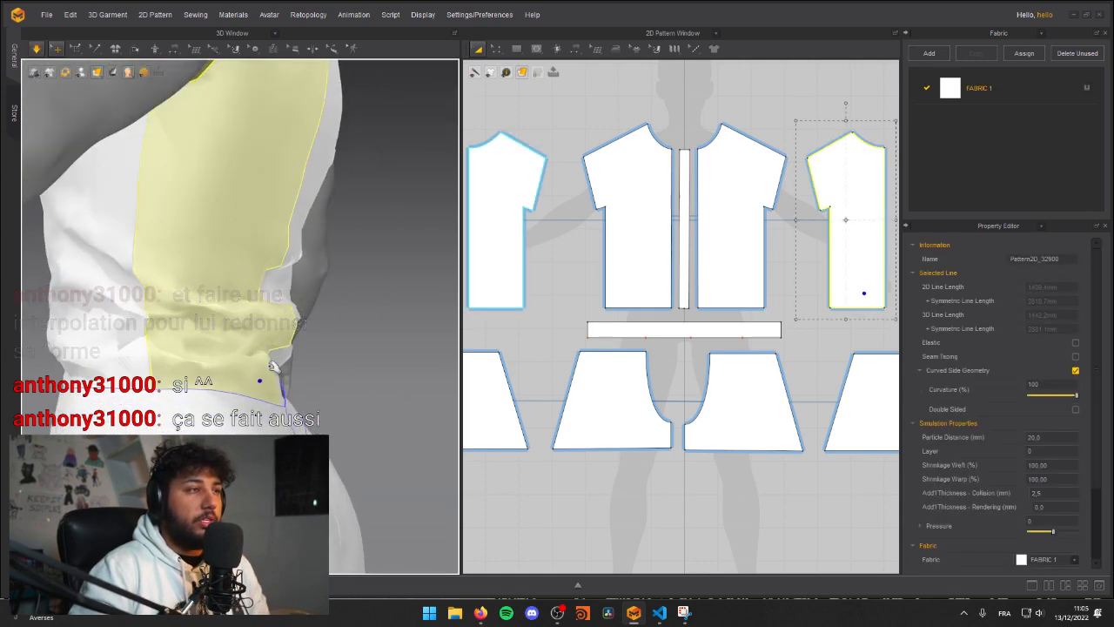
right_drag(302, 365, 222, 378)
drag(329, 370, 351, 430)
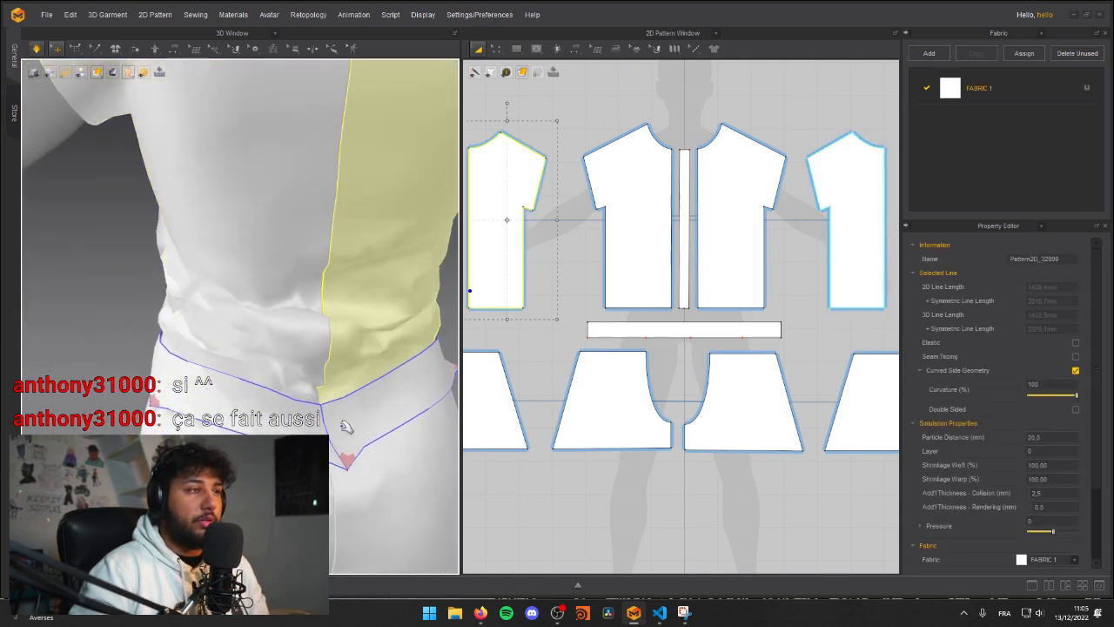
drag(336, 542, 340, 563)
right_drag(352, 488, 274, 396)
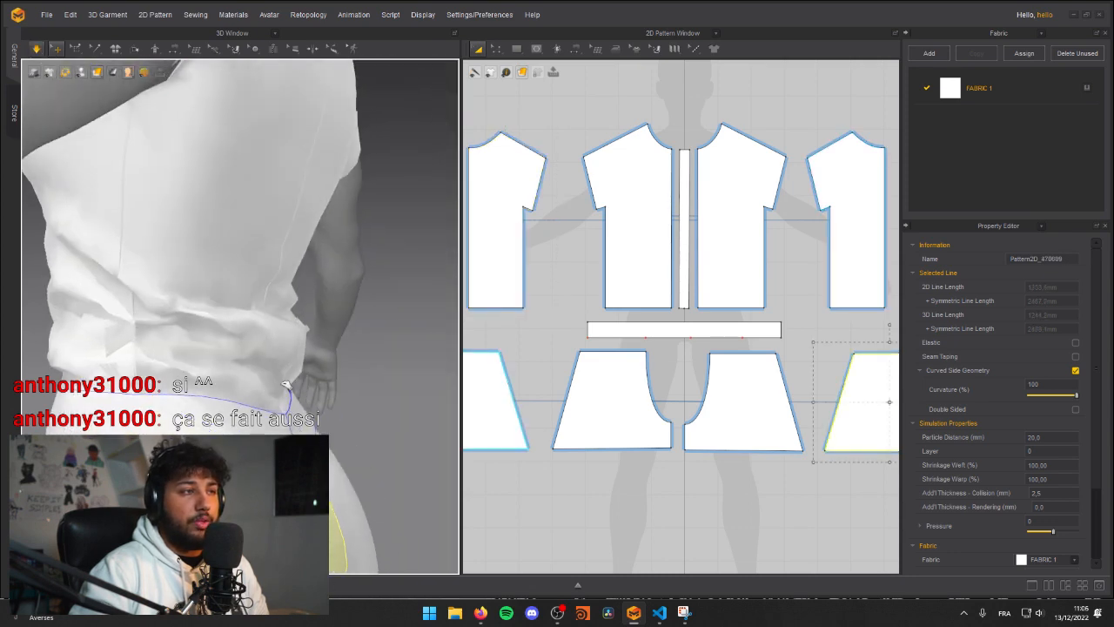
drag(291, 383, 335, 411)
Step: Clear the selection and tug the side of the shirt's front panel down toward the belt during simulation
scroll(327, 402, down, 4)
right_drag(327, 388, 243, 341)
key(Escape)
scroll(225, 341, up, 5)
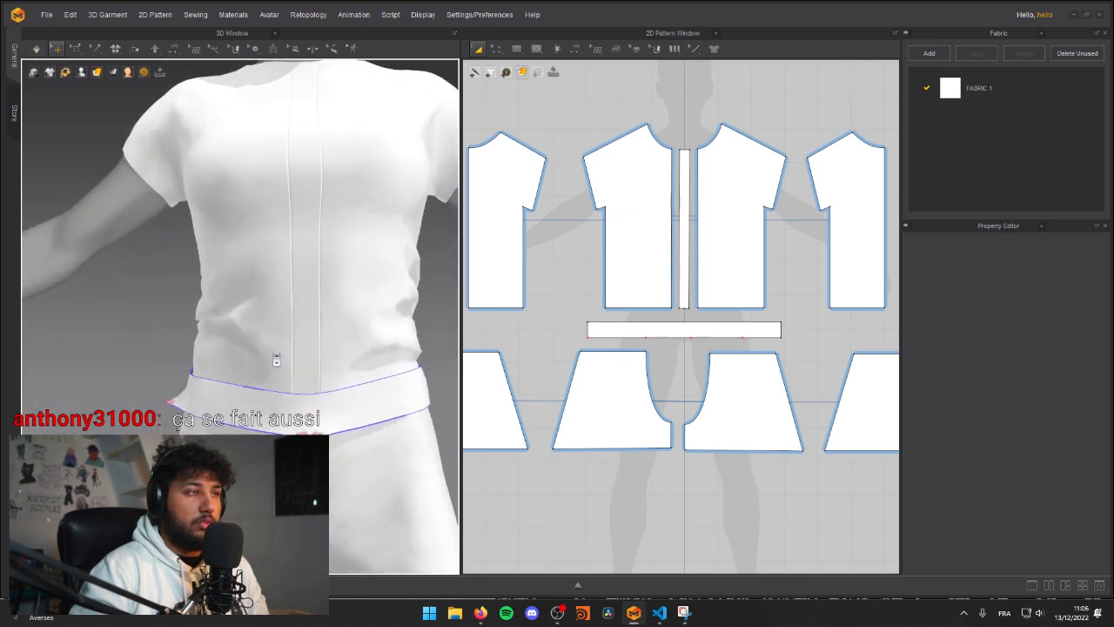
click(225, 342)
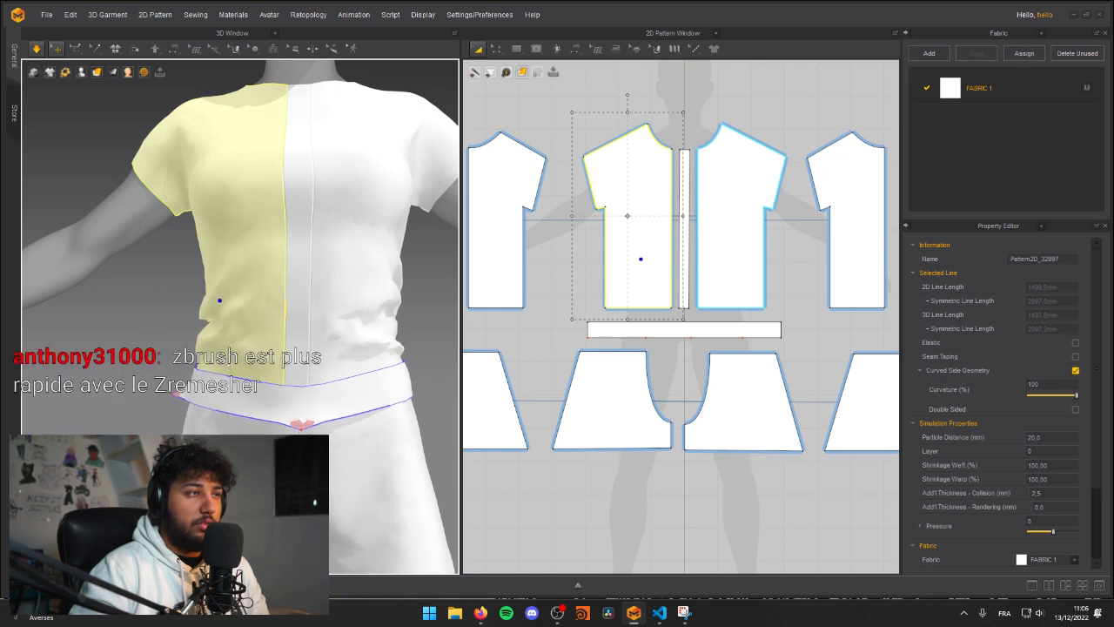
right_drag(193, 324, 180, 396)
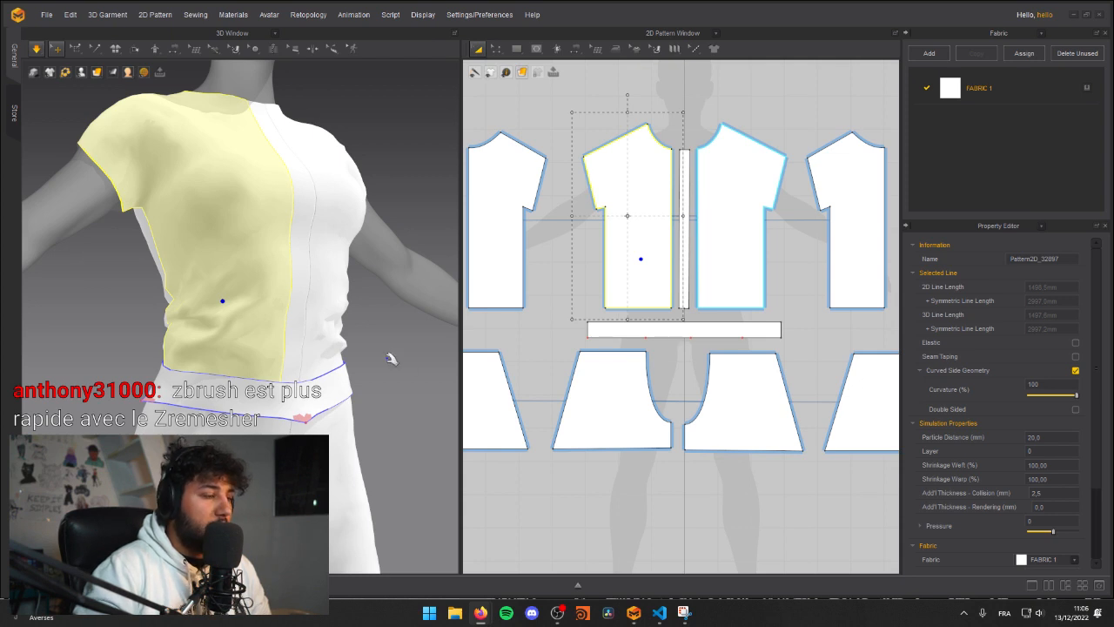
right_drag(295, 350, 191, 354)
scroll(190, 357, down, 3)
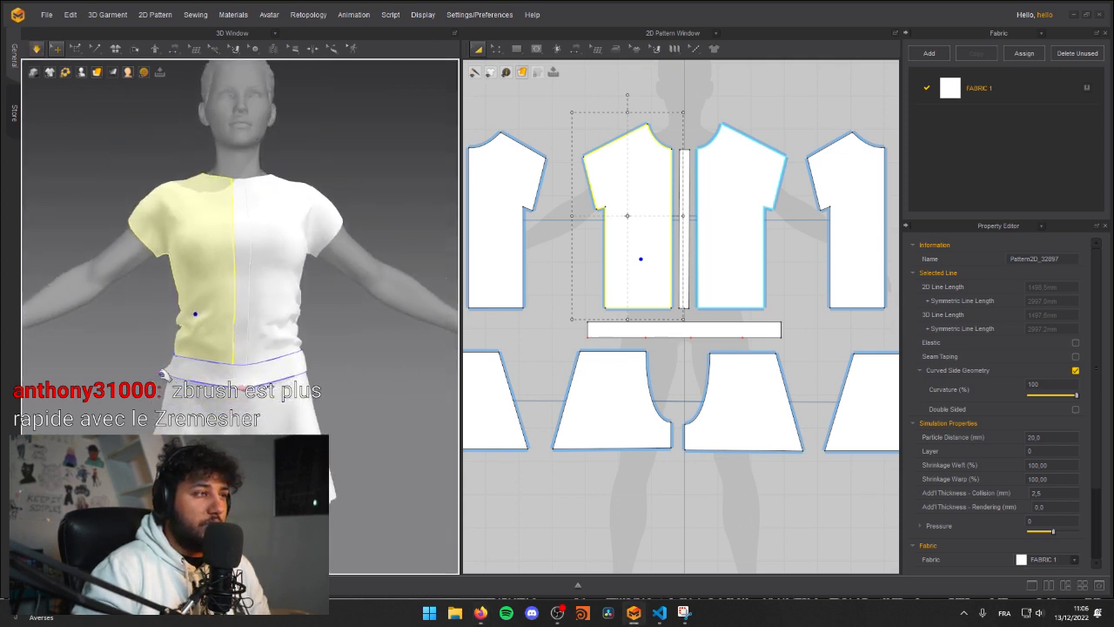
Step: Reposition the belt's pinned side points at the hips, simulate, and check the fit from the front and side
click(166, 373)
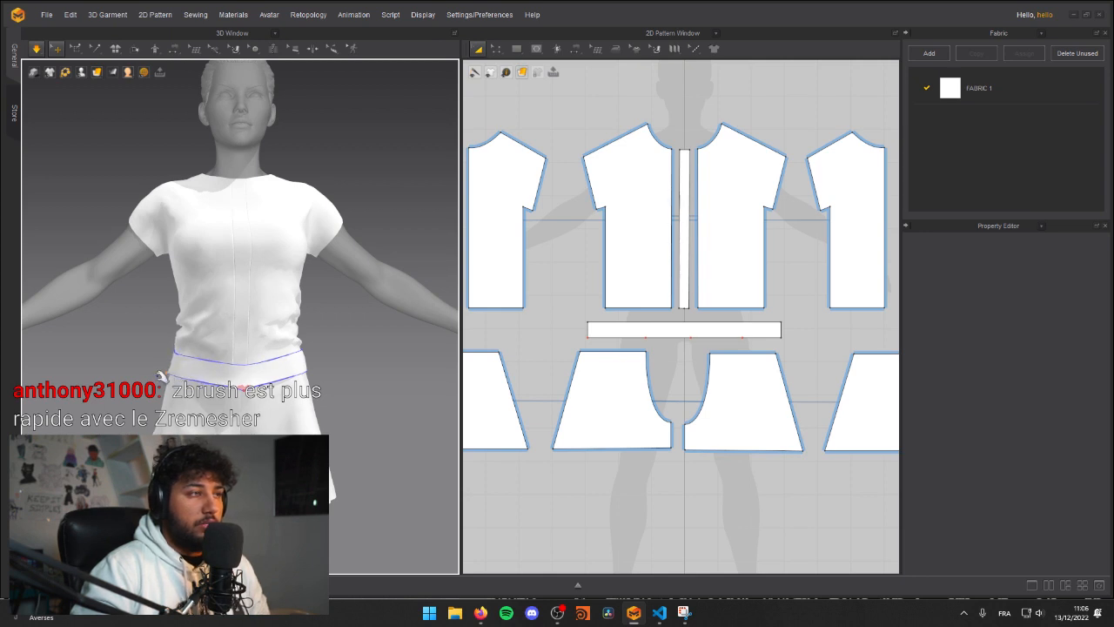
mouse_move(303, 375)
right_down()
mouse_move(409, 372)
mouse_move(289, 374)
right_up()
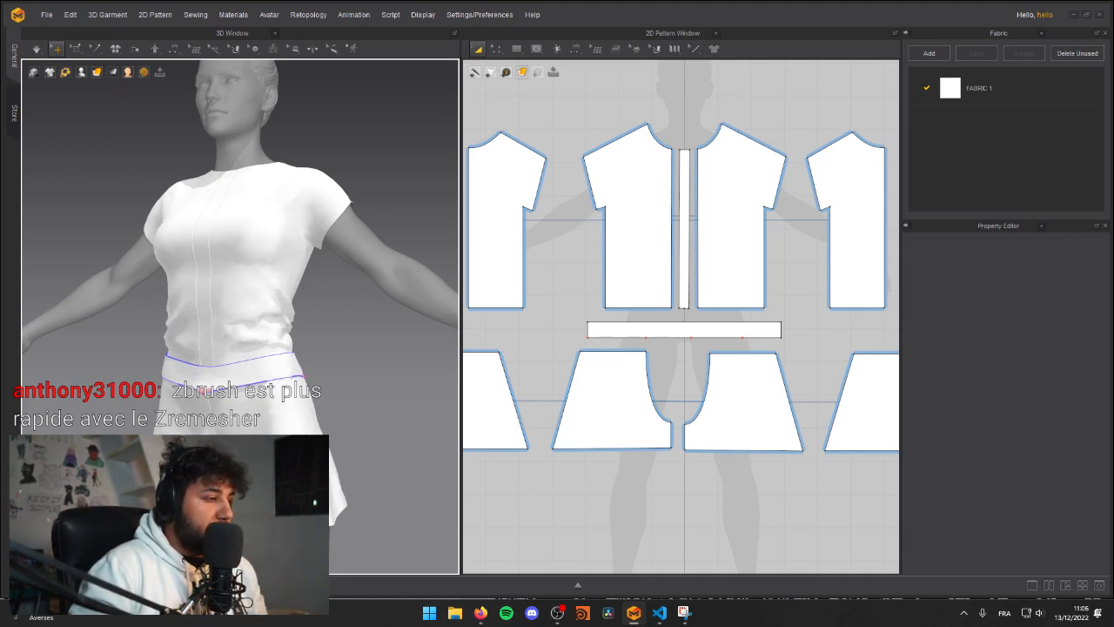
right_drag(154, 383, 224, 396)
key(space)
key(z)
right_drag(178, 413, 178, 361)
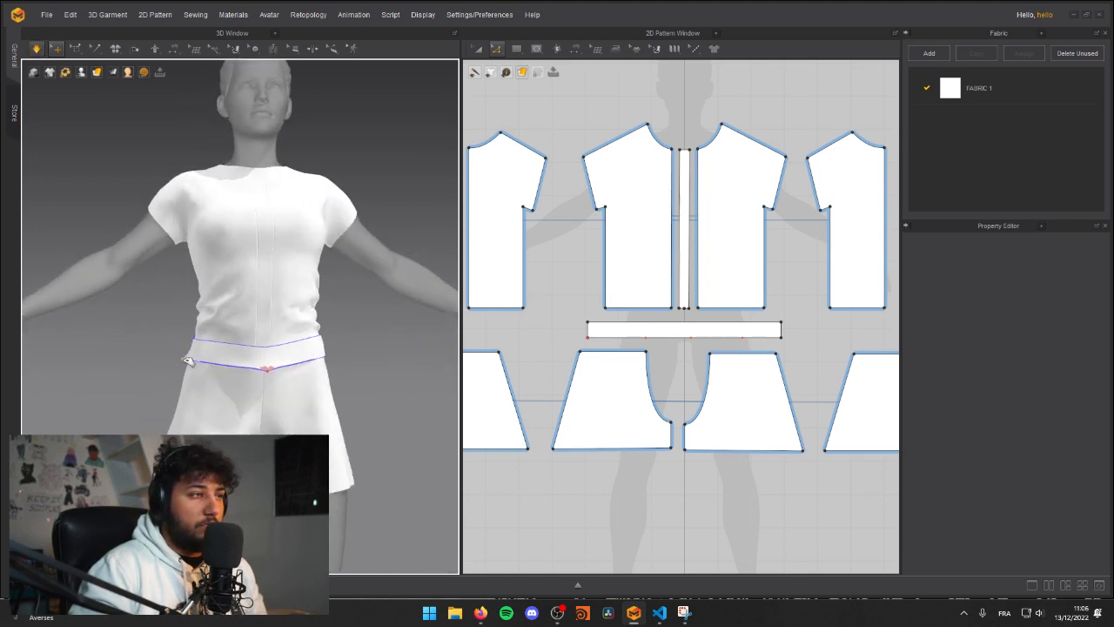
scroll(202, 363, down, 5)
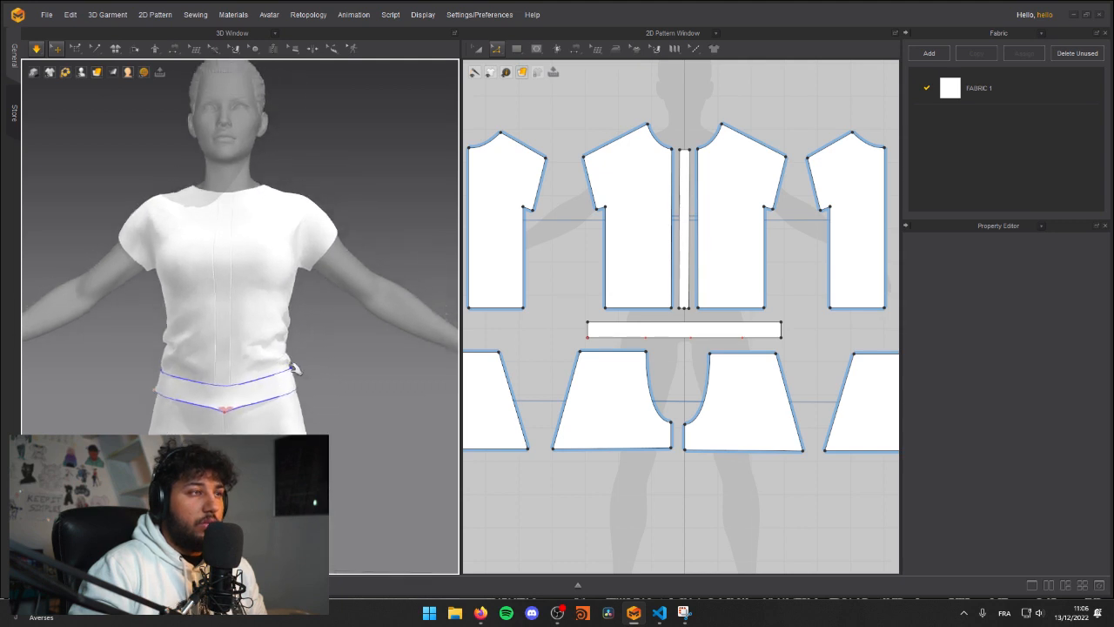
key(space)
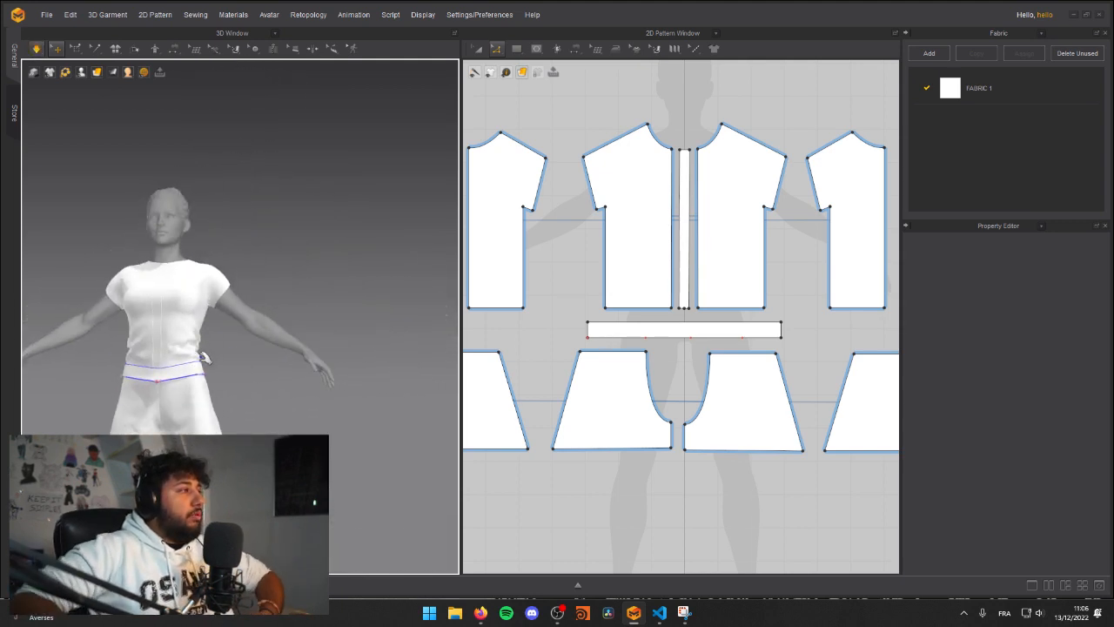
key(space)
right_drag(171, 314, 136, 315)
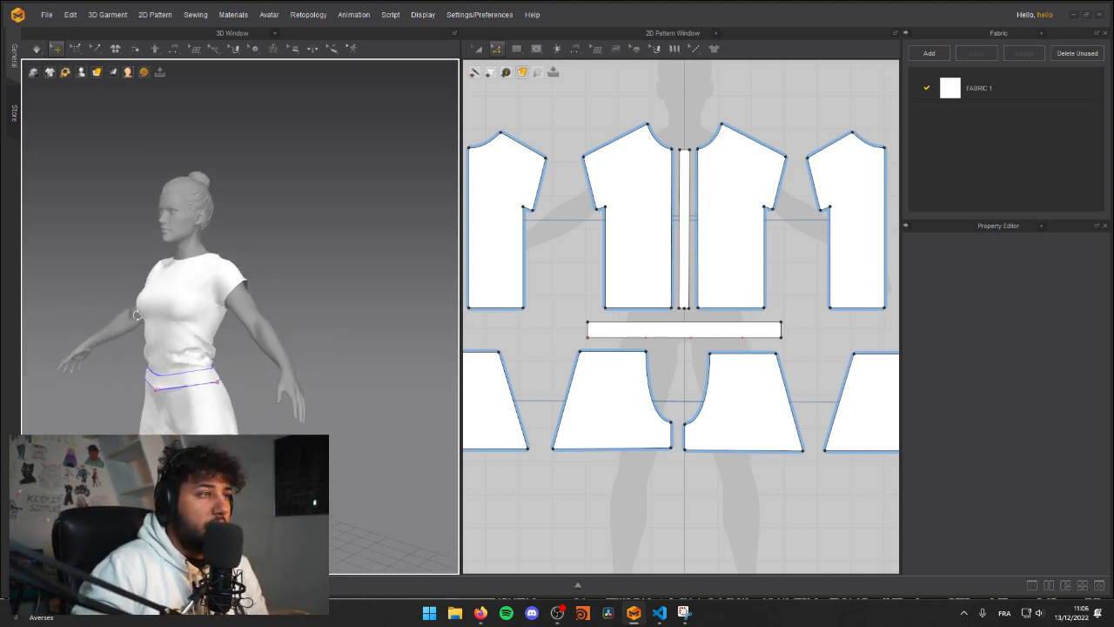
Step: Move the mirrored front panels outward in the pattern and extend their centre edges toward the narrow front strip
scroll(629, 246, down, 3)
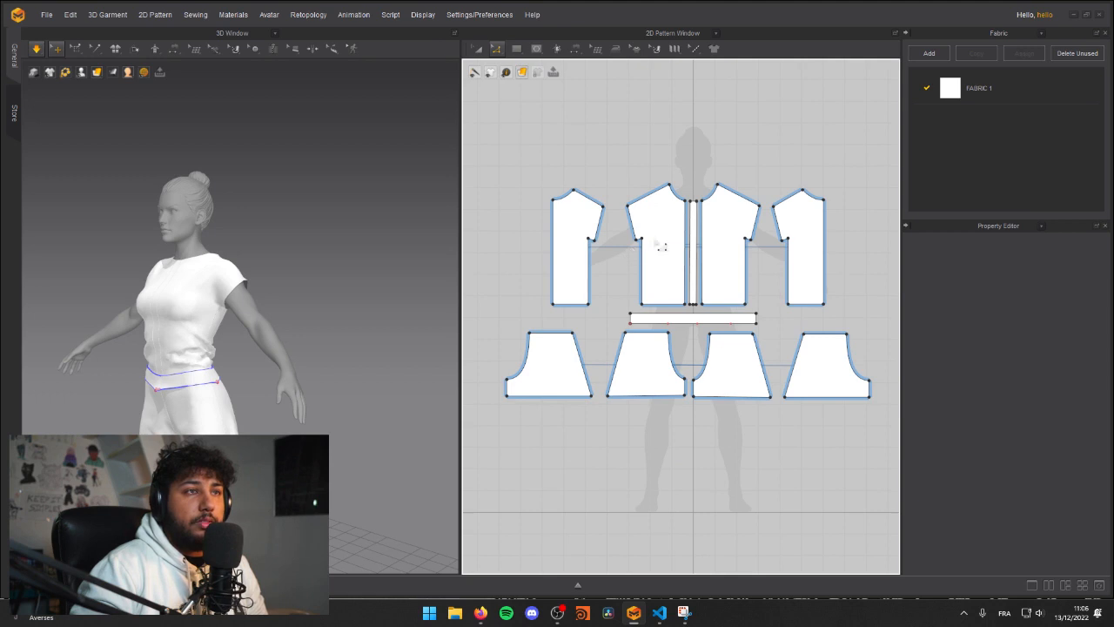
click(664, 250)
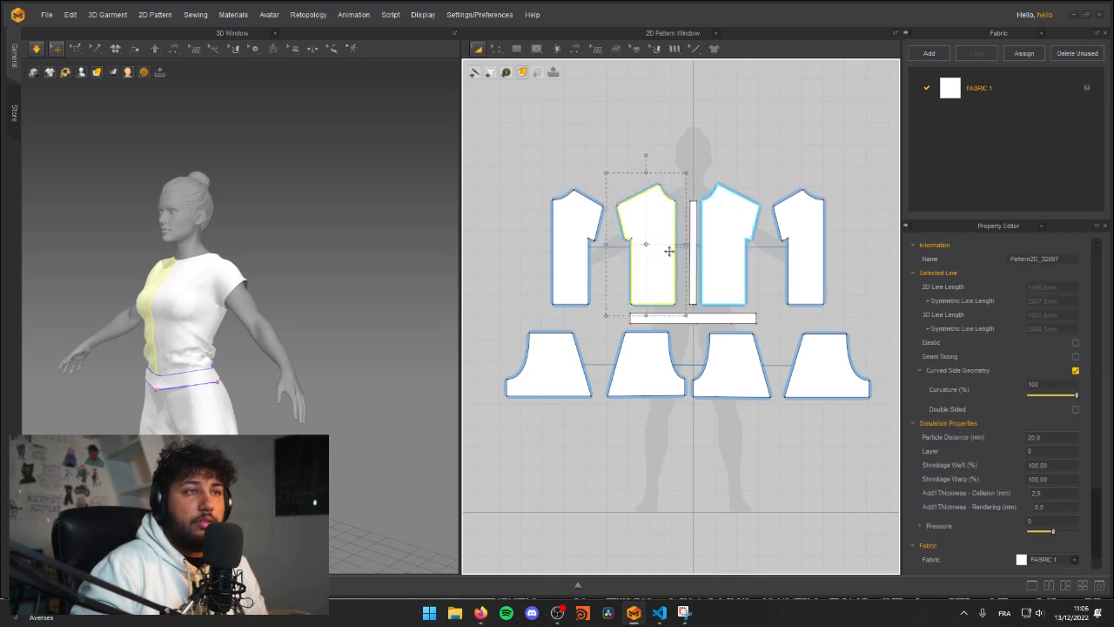
mouse_move(678, 258)
mouse_down()
mouse_move(735, 254)
mouse_move(694, 260)
mouse_up()
click(685, 258)
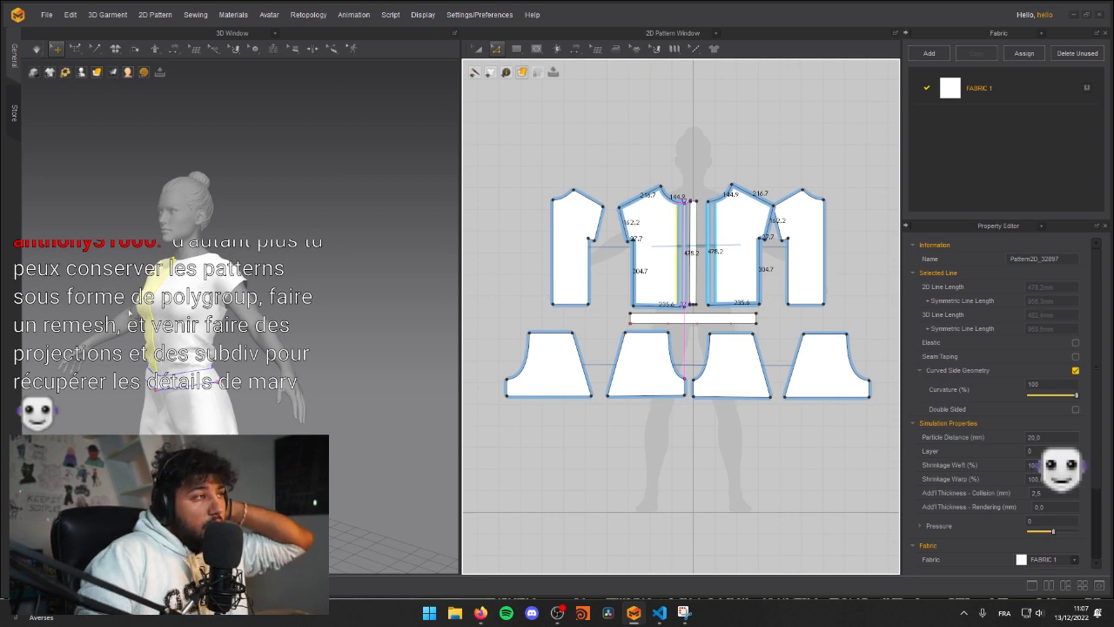
drag(685, 259, 685, 260)
Step: Simulate the garment and tug the front panel into place at the waist above the belt
key(space)
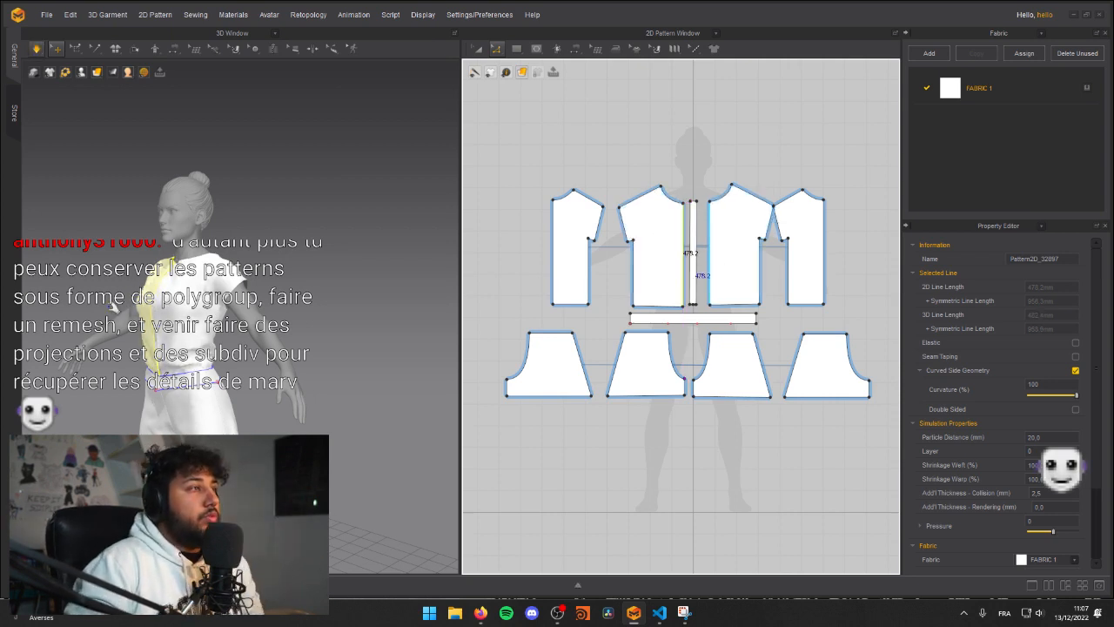
middle_drag(71, 319, 141, 298)
key(space)
mouse_move(141, 297)
right_down()
mouse_move(205, 299)
mouse_move(199, 310)
mouse_move(120, 300)
right_up()
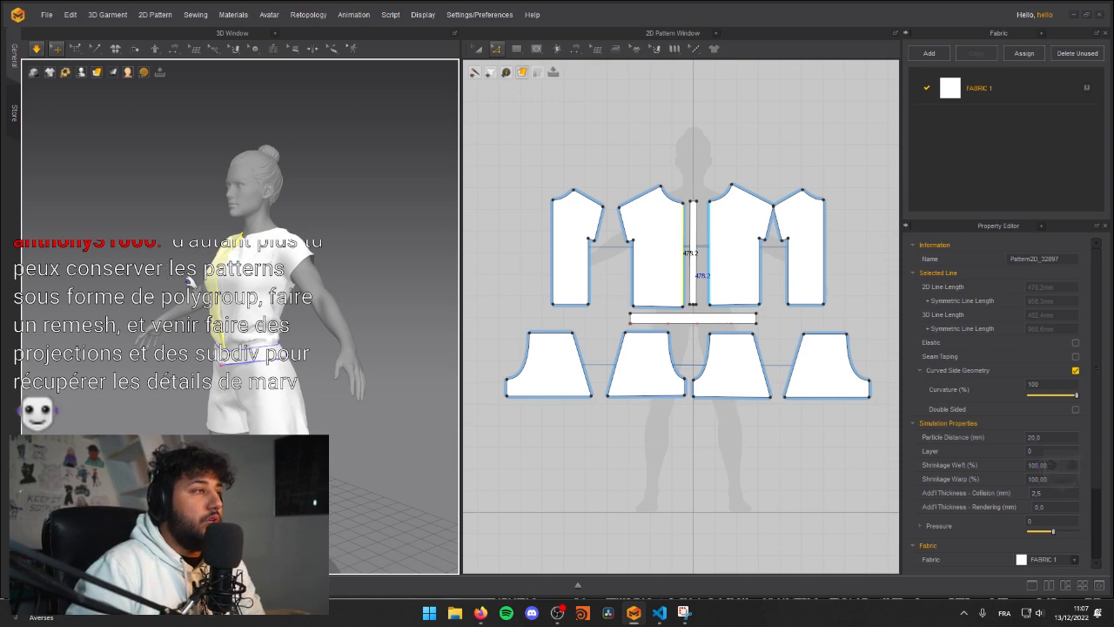
scroll(191, 283, up, 4)
click(193, 315)
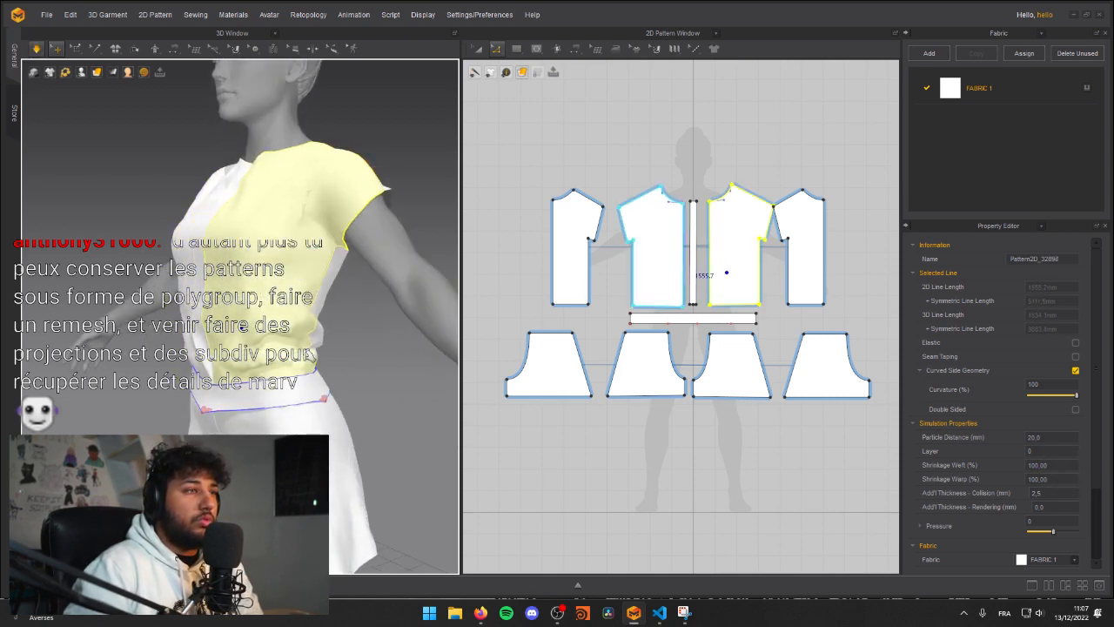
right_drag(322, 366, 287, 340)
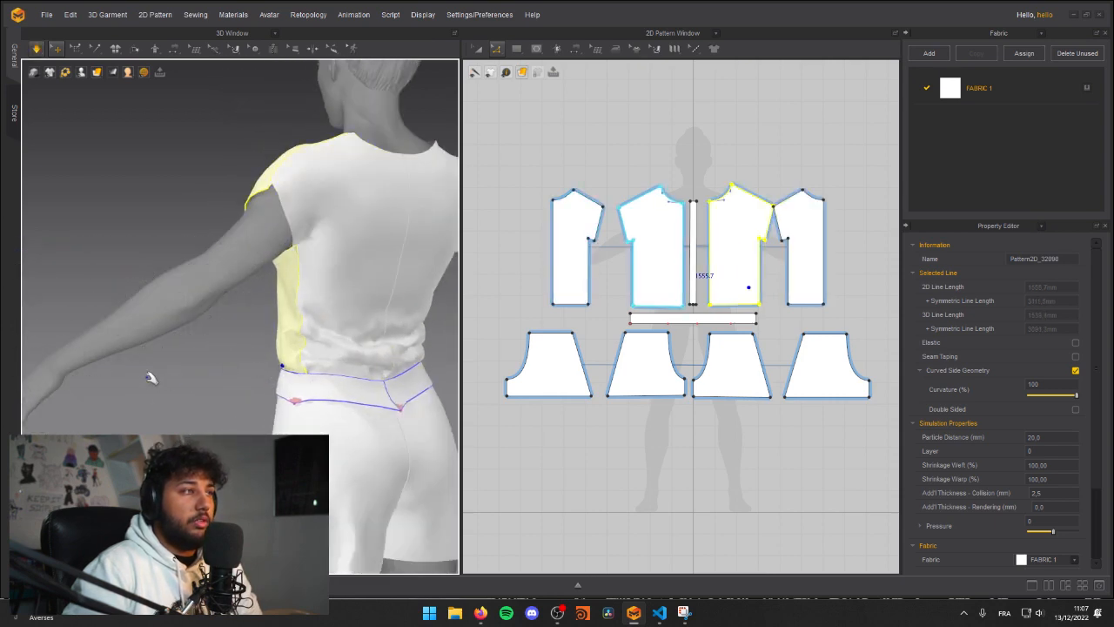
Step: Pull the lower parts of both front panels toward the belt during simulation, working from both sides of the avatar
right_drag(103, 359, 417, 339)
key(space)
right_drag(102, 346, 295, 351)
key(space)
scroll(291, 351, down, 3)
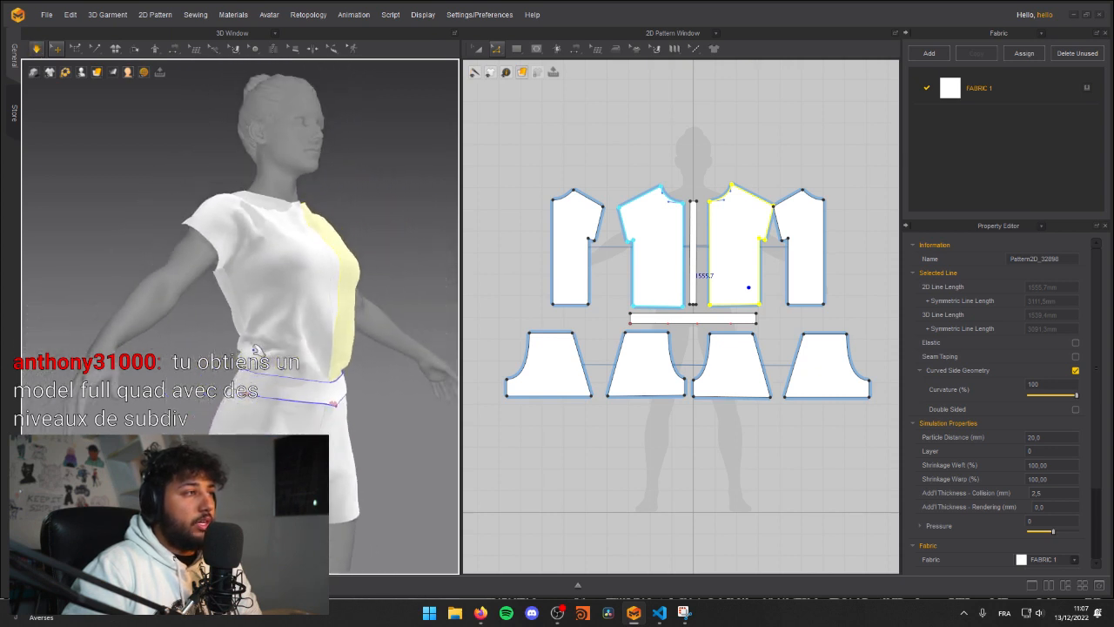
click(244, 333)
click(247, 341)
right_drag(310, 314, 235, 312)
key(space)
click(285, 397)
right_drag(242, 414, 122, 393)
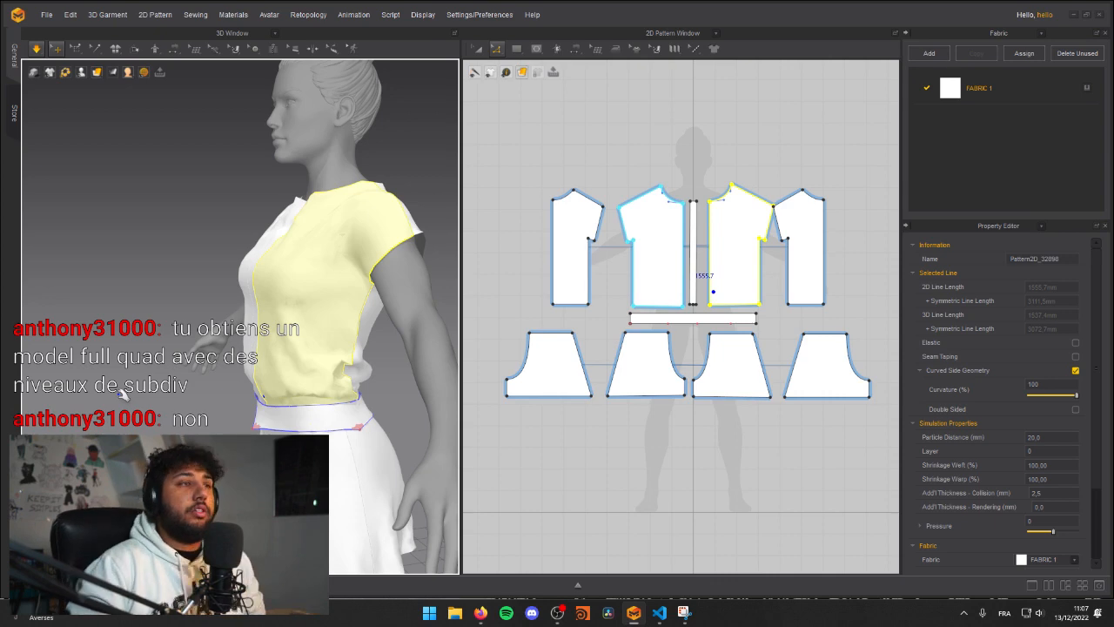
Step: Tug the front panel's lower side edge at the waist from behind while simulating
right_drag(398, 341, 261, 409)
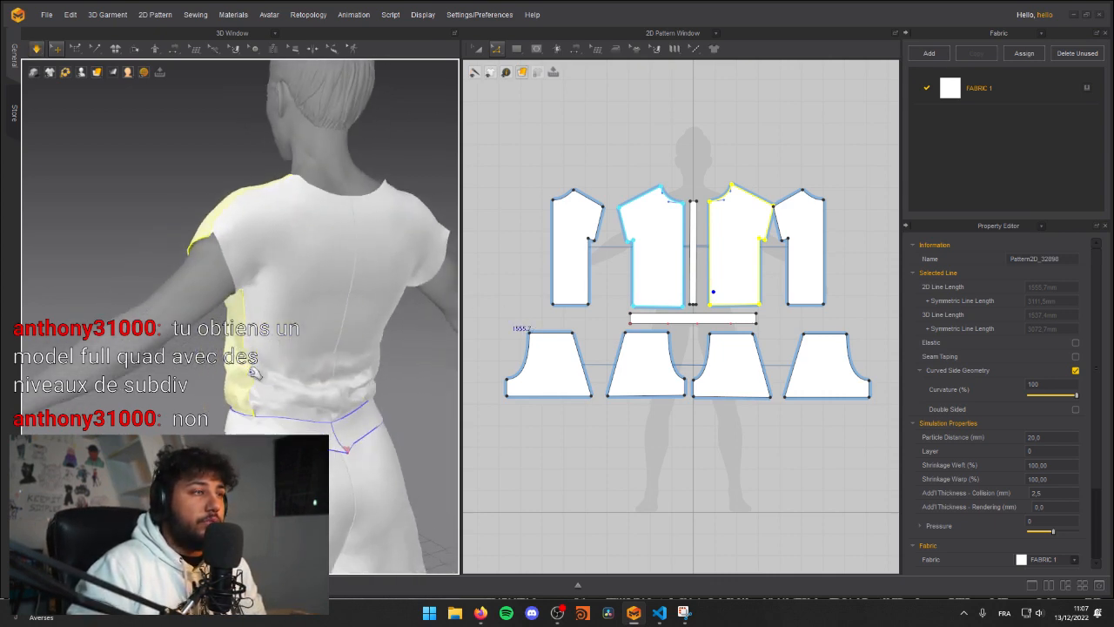
click(252, 411)
click(244, 405)
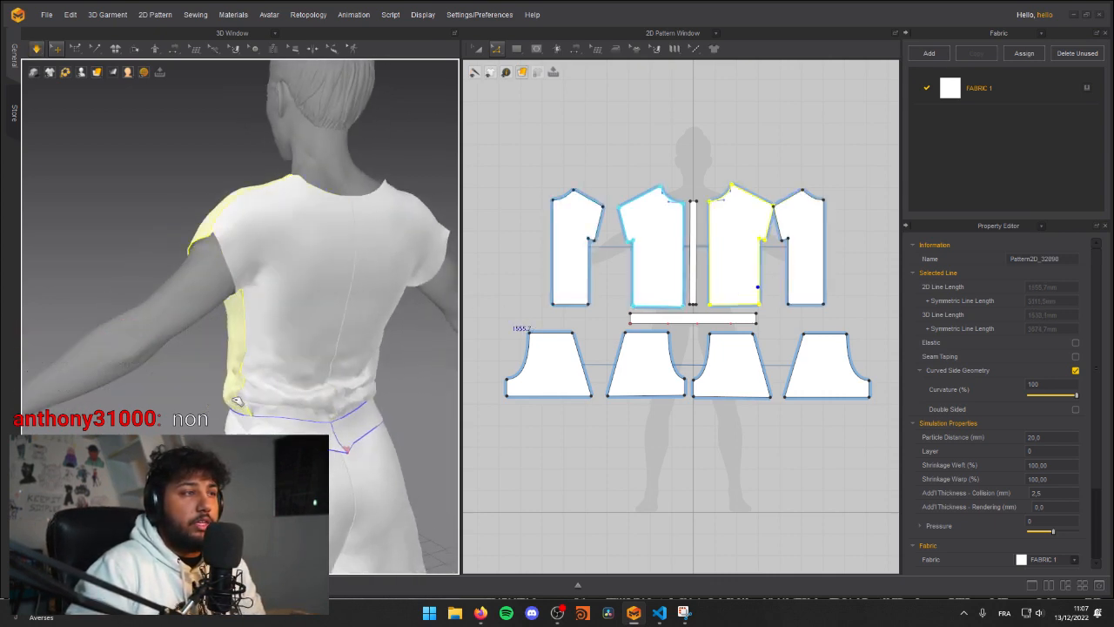
key(space)
right_drag(100, 422, 280, 386)
key(space)
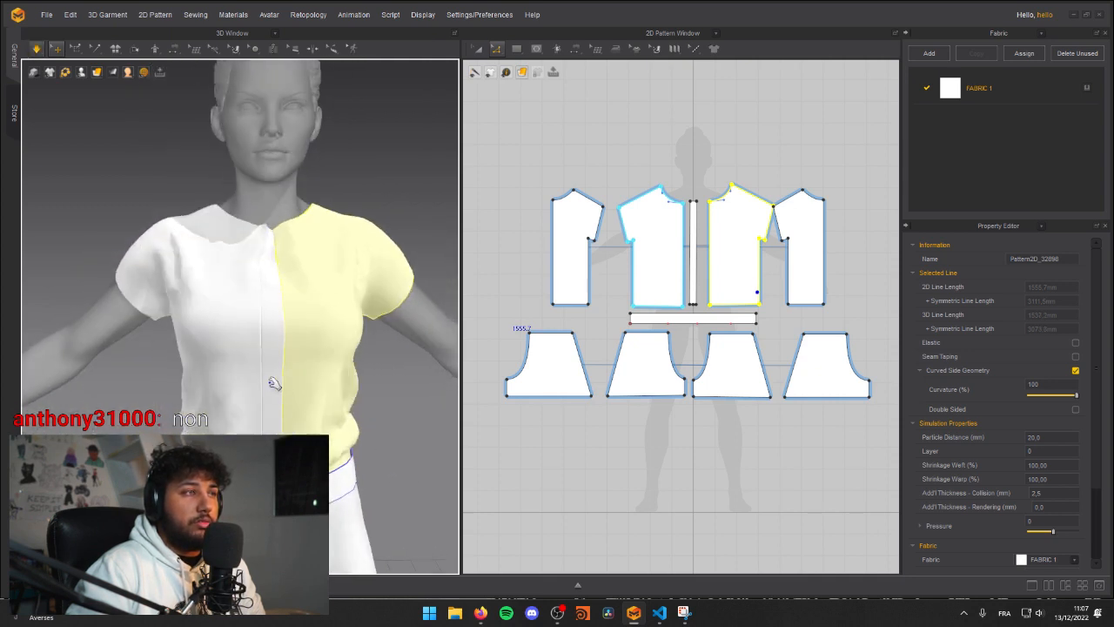
Step: Tug the front panels' short sleeve ends outward during simulation and clear the selection
scroll(280, 383, down, 3)
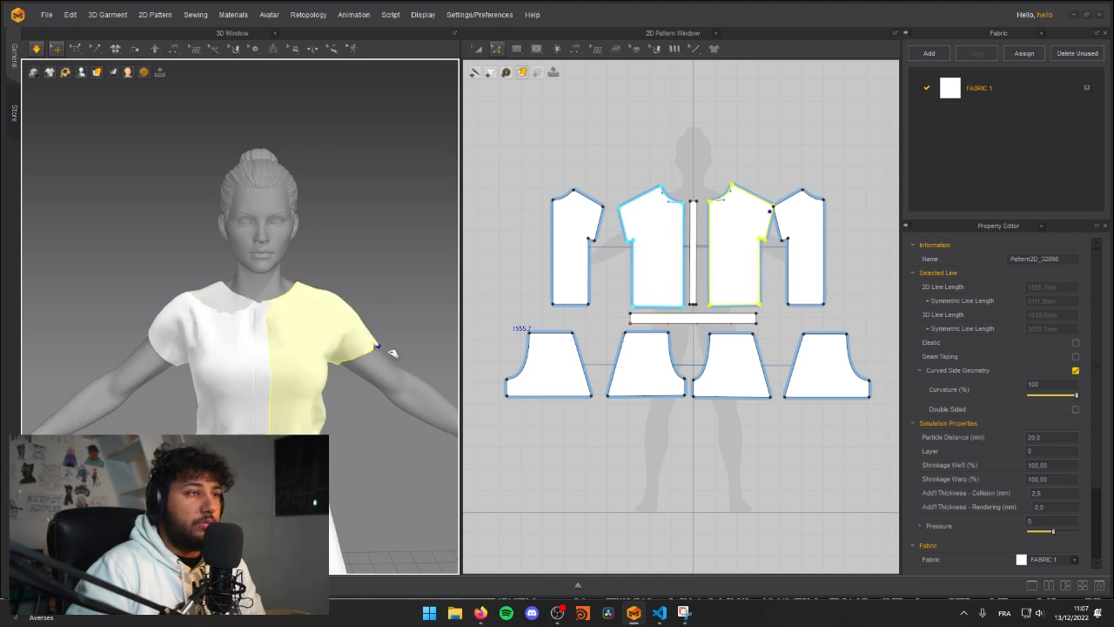
click(165, 369)
click(171, 399)
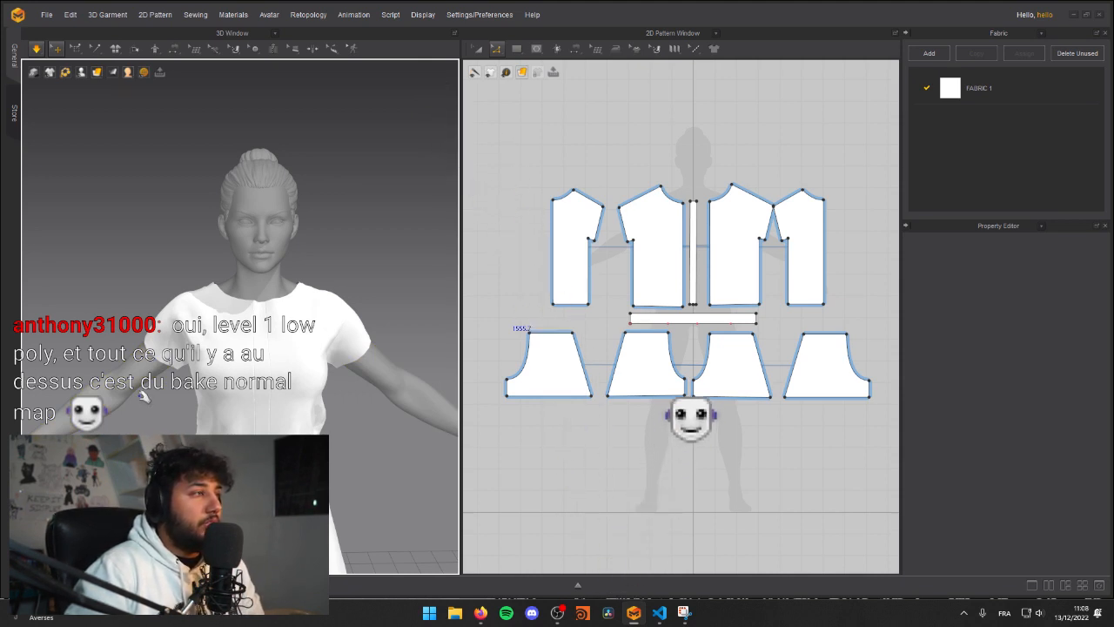
Step: Pull the side of the shirt's back panels down around the waist during simulation
right_drag(134, 381, 426, 382)
scroll(266, 347, up, 5)
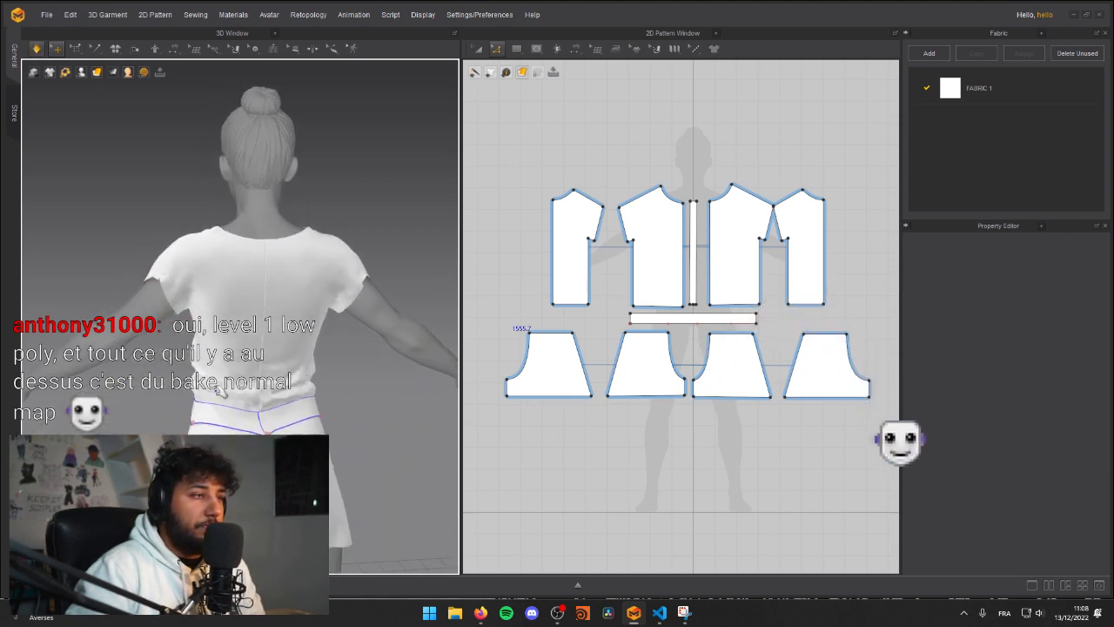
scroll(287, 361, down, 2)
click(298, 369)
right_drag(288, 416, 338, 445)
click(335, 403)
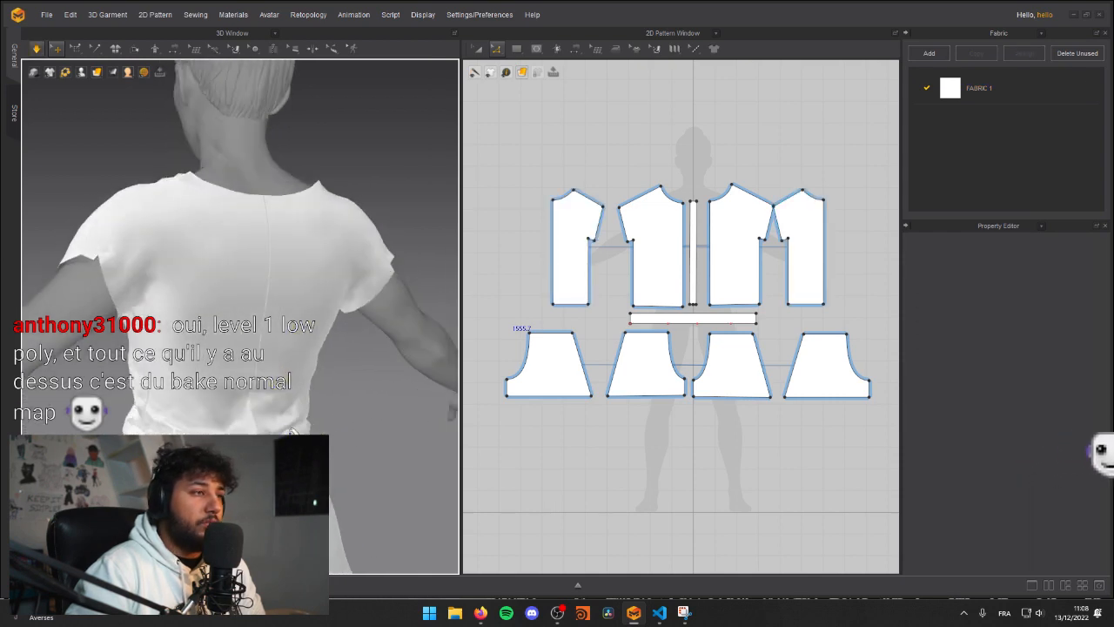
click(338, 448)
middle_drag(332, 478, 300, 427)
key(space)
Step: Tug the back of the belt and the lower centre of the back panels to settle the folds between them
right_drag(301, 426, 208, 444)
key(space)
drag(162, 405, 158, 369)
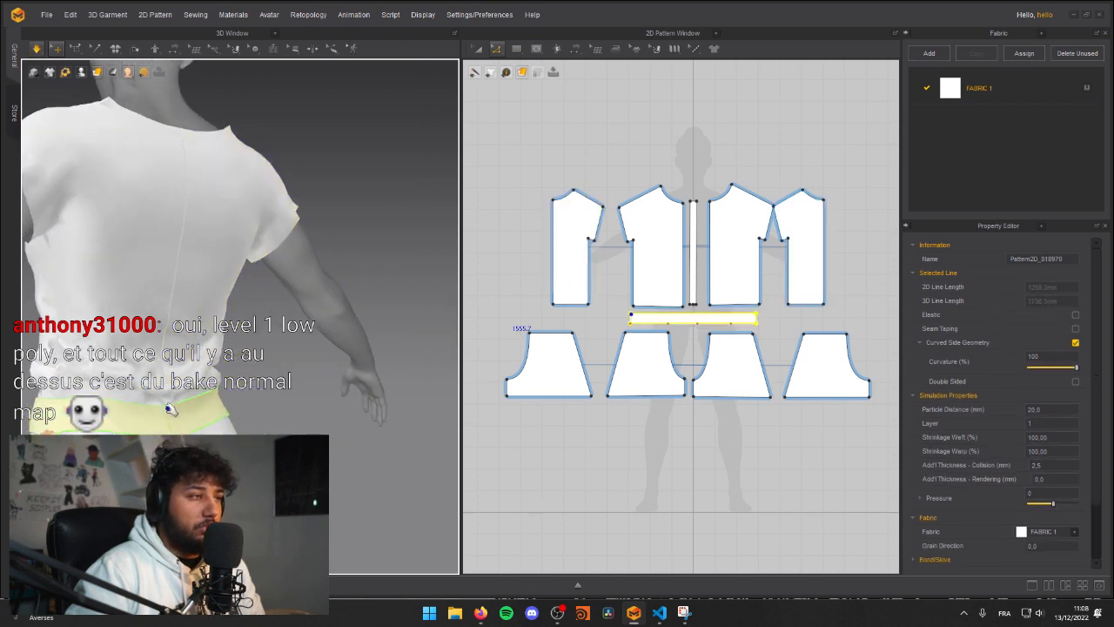
click(174, 344)
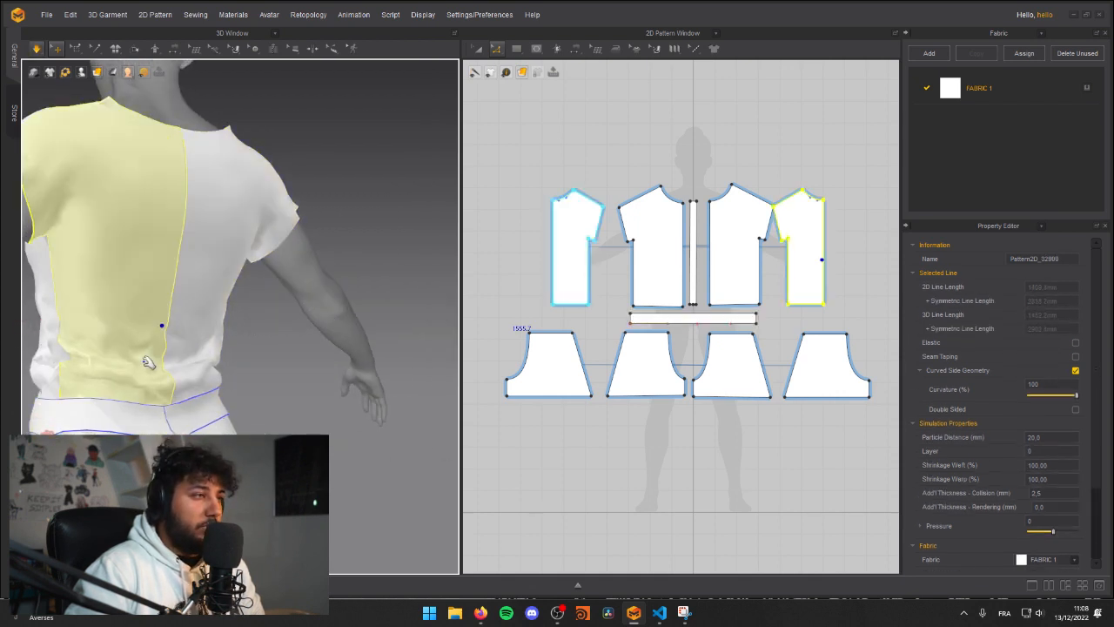
click(325, 407)
right_drag(326, 408, 245, 435)
drag(239, 404, 255, 434)
key(space)
Step: Pull the side of the shirt's front down toward the belt during simulation
right_drag(265, 426, 220, 415)
scroll(261, 409, down, 5)
right_drag(296, 409, 219, 383)
key(space)
drag(247, 356, 267, 357)
right_drag(305, 365, 338, 383)
scroll(345, 380, up, 4)
scroll(346, 380, up, 2)
click(346, 419)
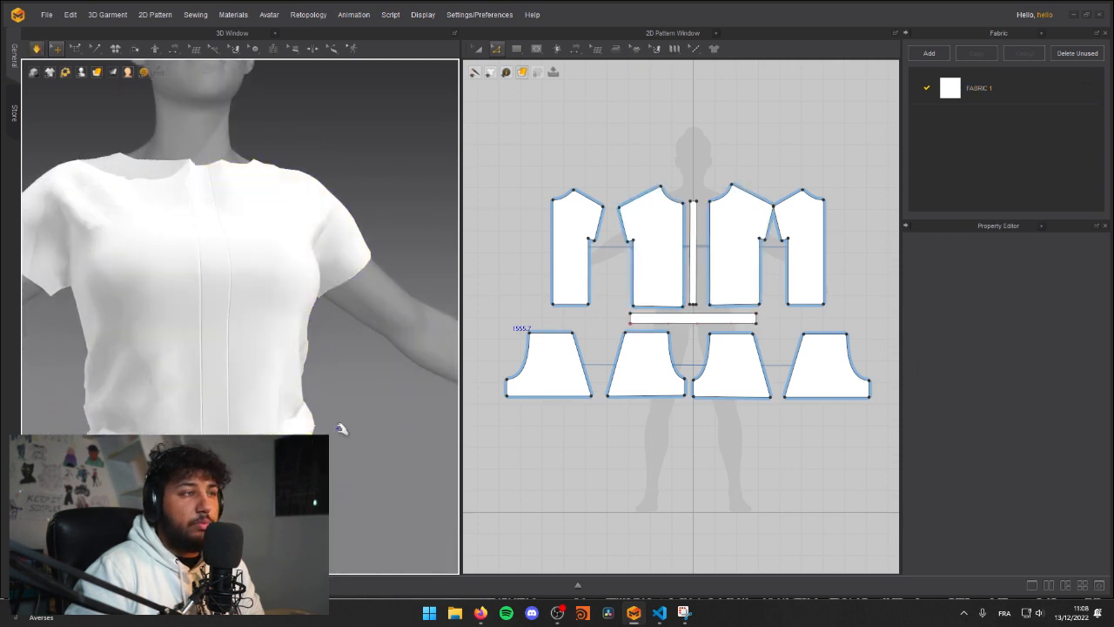
click(344, 458)
click(350, 483)
right_drag(350, 483, 326, 458)
Step: Examine the garment's drape from the front, side and back
scroll(325, 444, down, 3)
right_drag(143, 305, 170, 325)
middle_drag(170, 325, 210, 359)
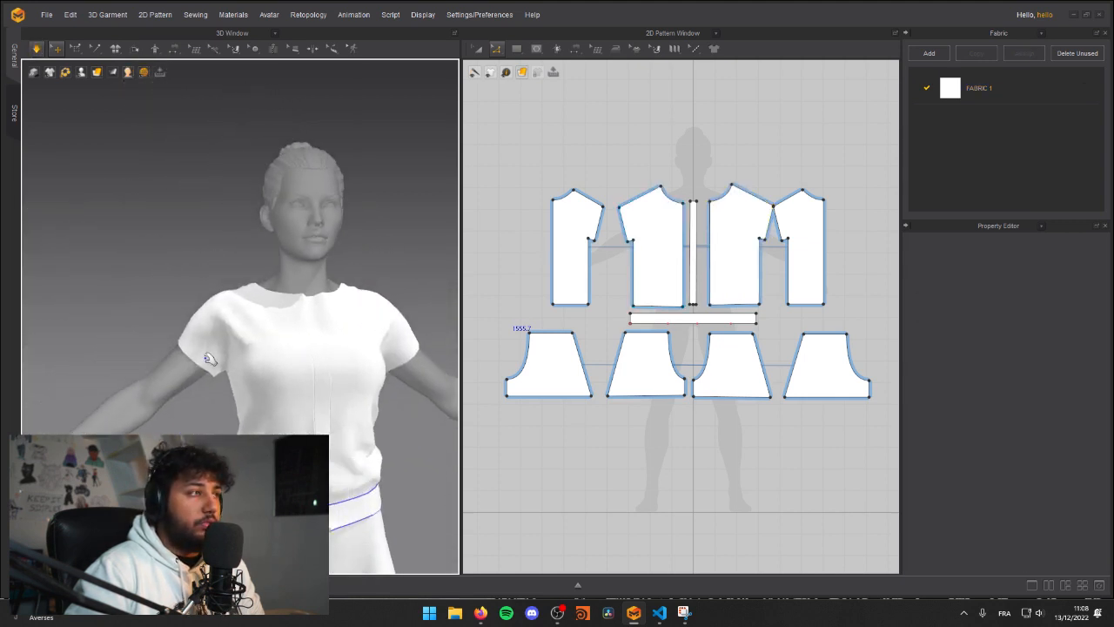
mouse_move(233, 372)
right_down()
mouse_move(200, 343)
mouse_move(162, 356)
mouse_move(8, 350)
mouse_move(49, 322)
mouse_move(225, 376)
right_up()
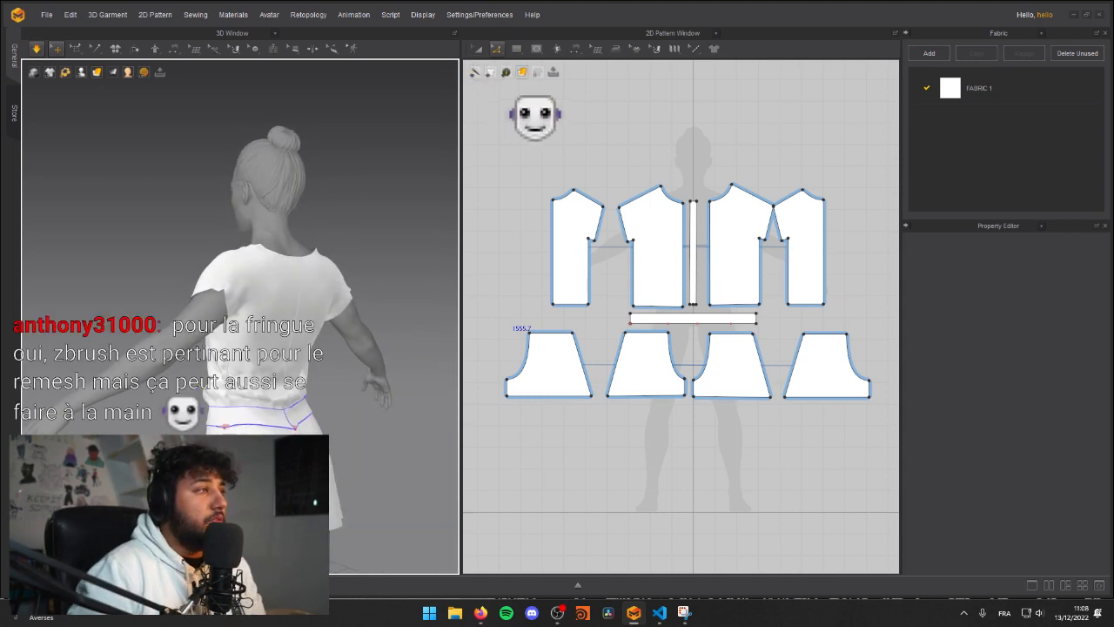
right_drag(211, 308, 217, 301)
middle_drag(218, 301, 216, 331)
right_drag(216, 331, 271, 334)
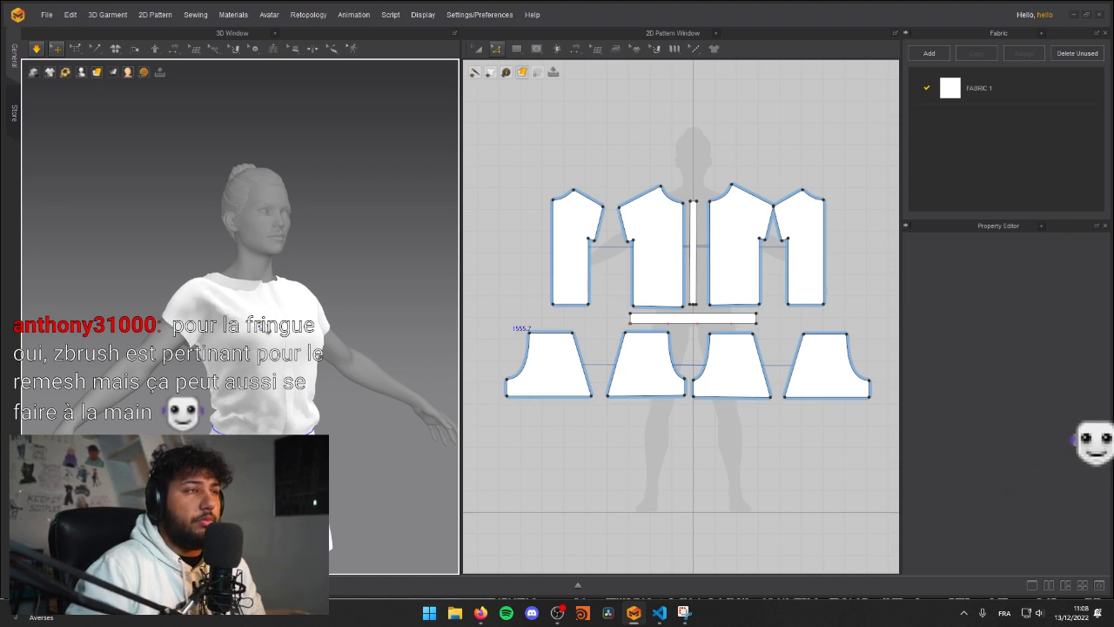
Step: Tug the hems of both short sleeves on the front panels to adjust their drape during simulation
scroll(305, 320, up, 2)
right_drag(304, 319, 221, 305)
drag(147, 301, 74, 318)
click(104, 340)
drag(144, 303, 109, 319)
click(77, 283)
drag(183, 275, 79, 306)
click(100, 346)
click(102, 347)
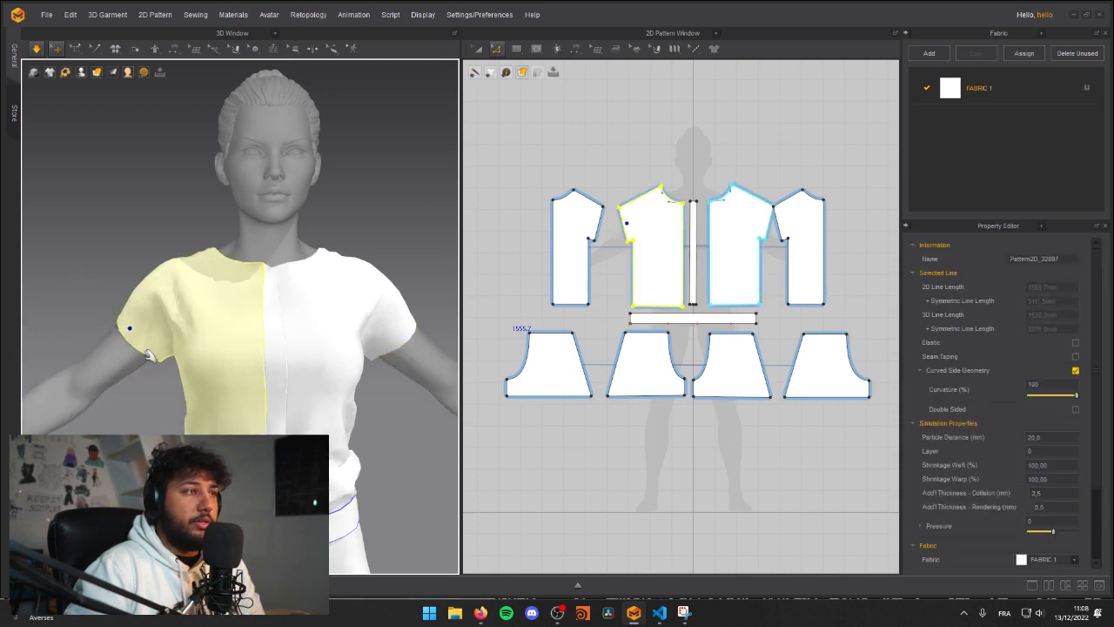
click(393, 307)
Step: Pull the back panels and the back of the belt into place during simulation, and check the front
right_drag(386, 304, 275, 352)
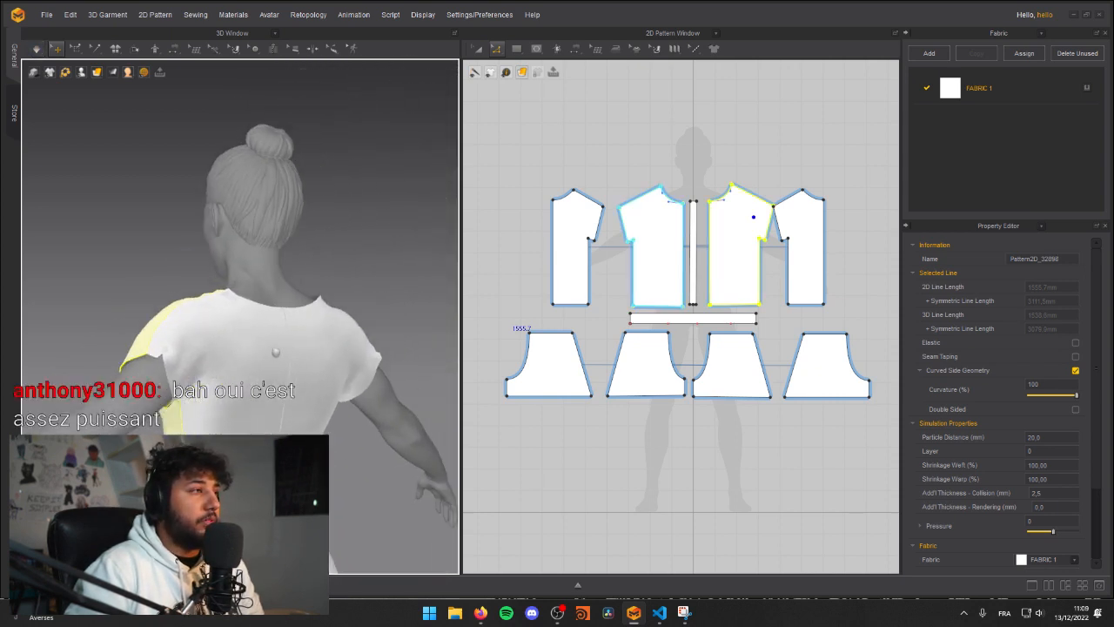
right_drag(206, 432, 253, 439)
click(255, 441)
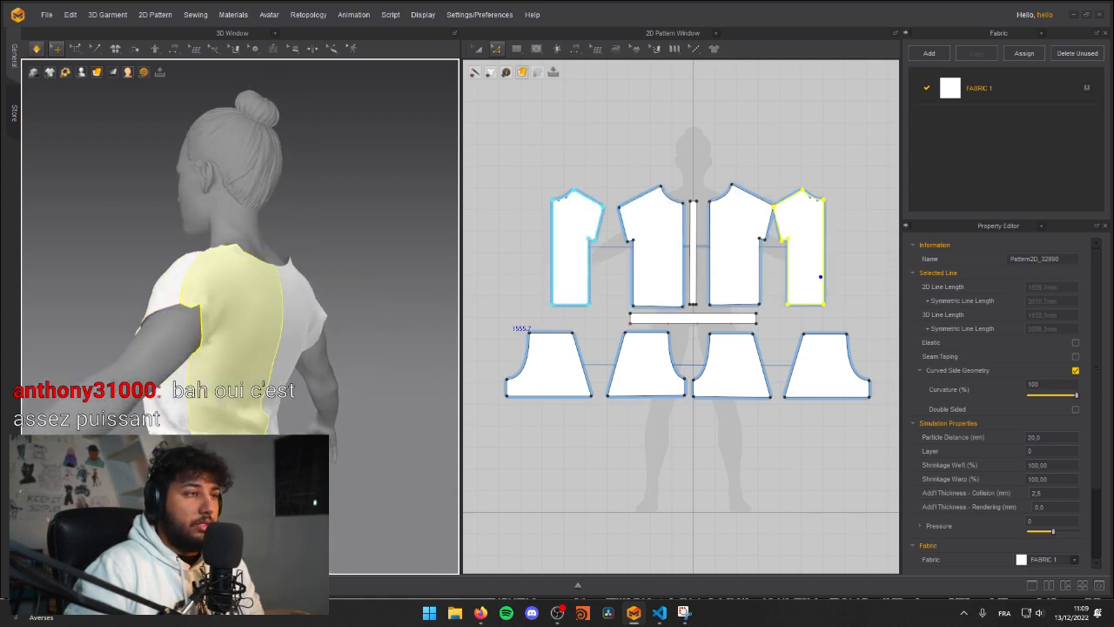
click(296, 453)
click(231, 463)
click(825, 343)
right_drag(255, 429, 270, 409)
click(246, 424)
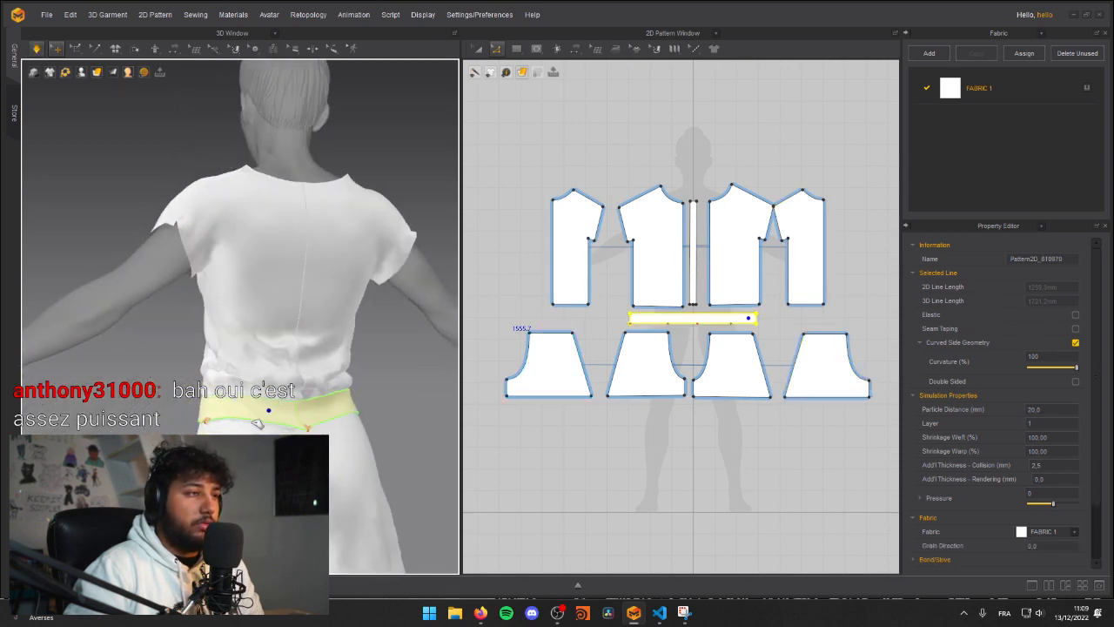
click(255, 384)
click(258, 432)
right_drag(209, 435, 305, 414)
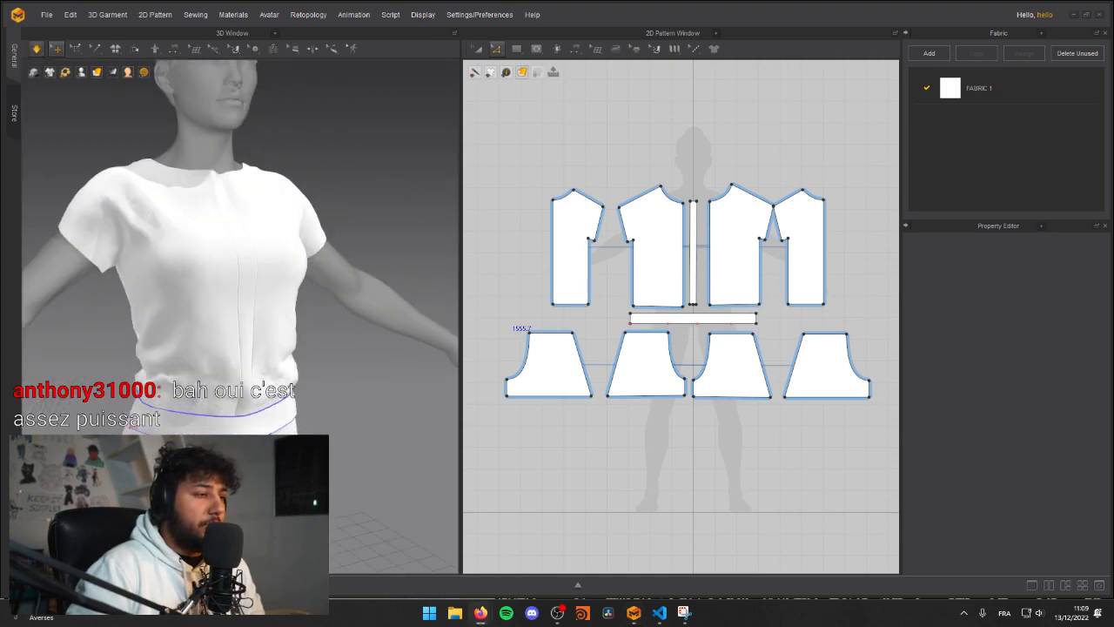
Step: Switch to Firefox, search the web for topogun, and view the TopoGun home page in a maximized window
drag(1, 253, 400, 75)
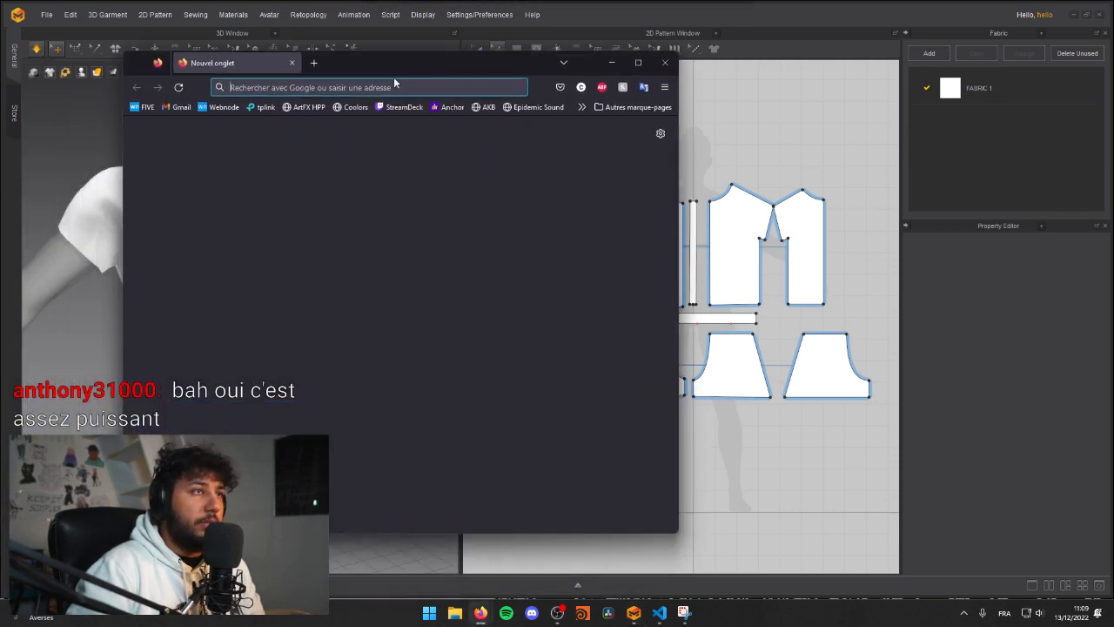
click(369, 91)
text(topgun)
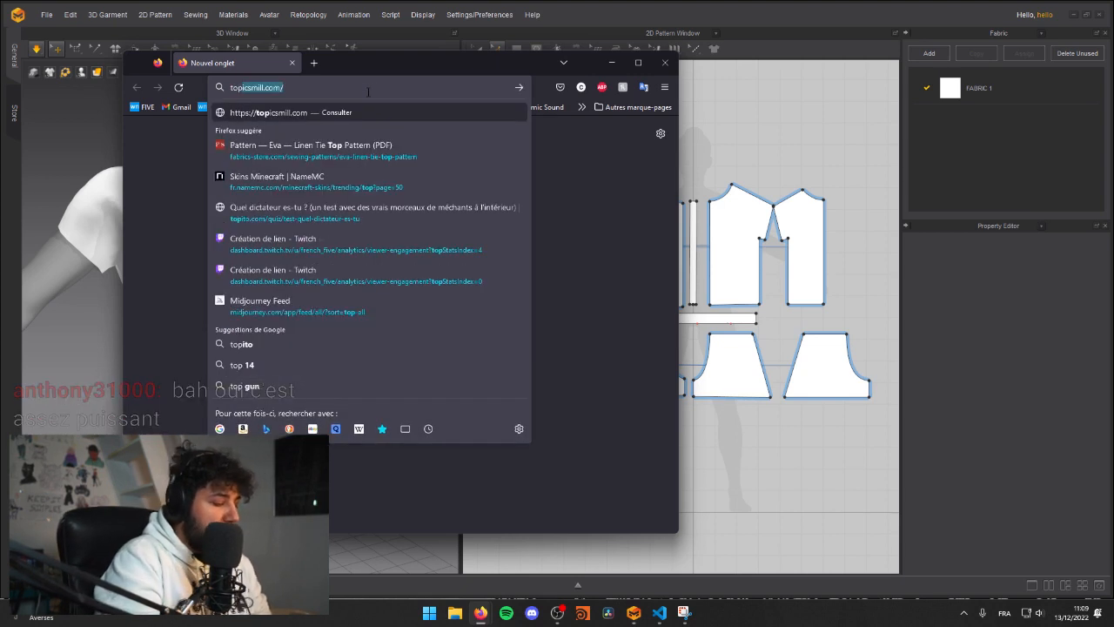
key(Return)
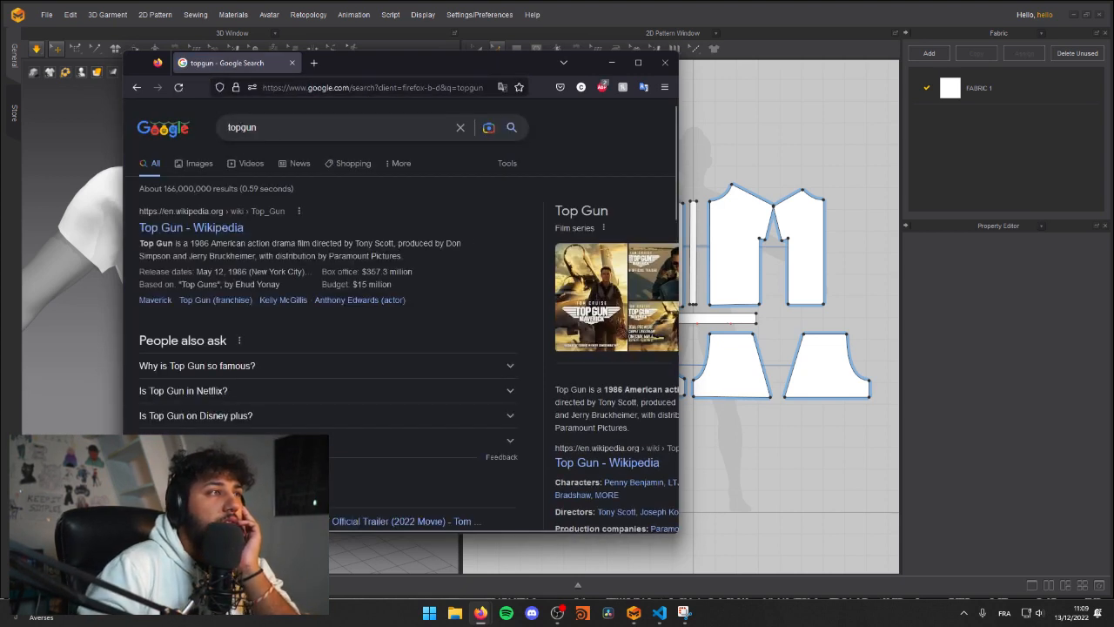
click(243, 127)
text(o)
key(Return)
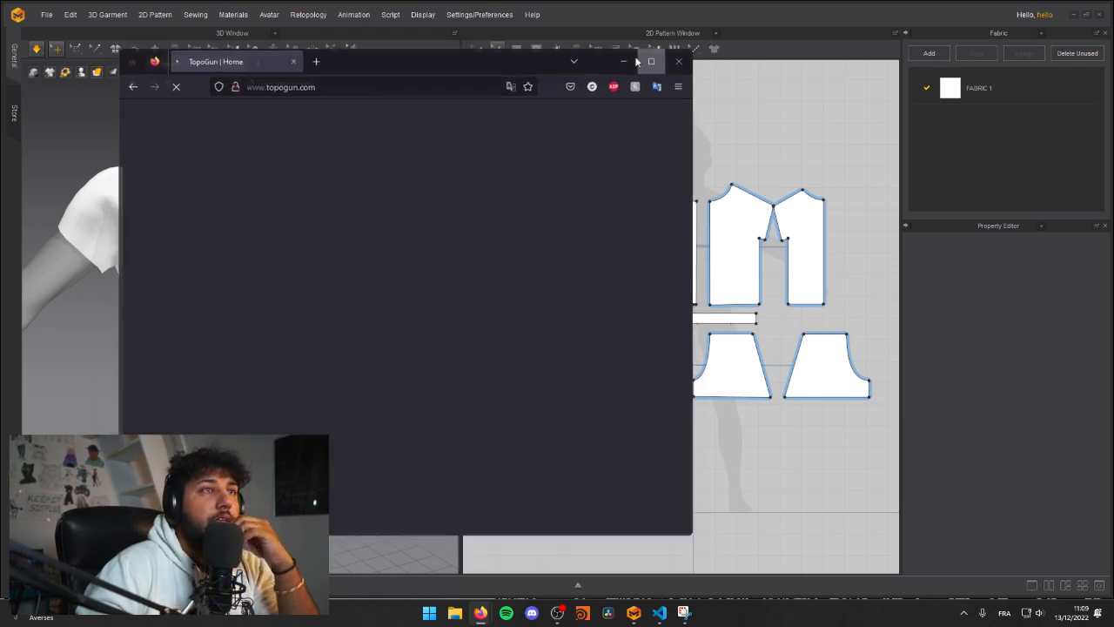
click(638, 62)
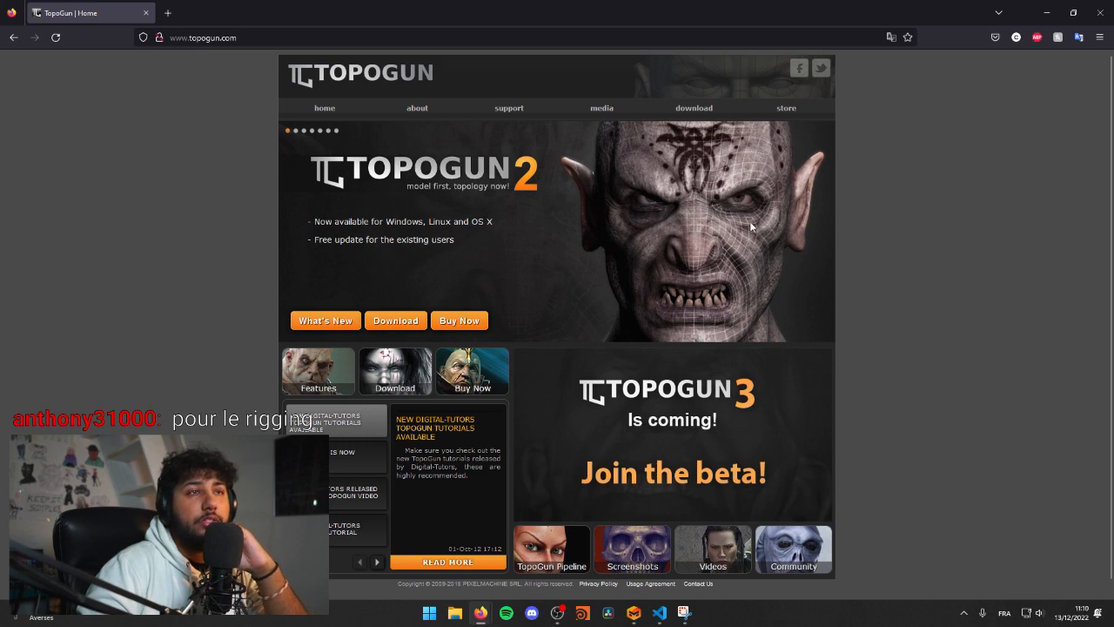
scroll(588, 300, down, 1)
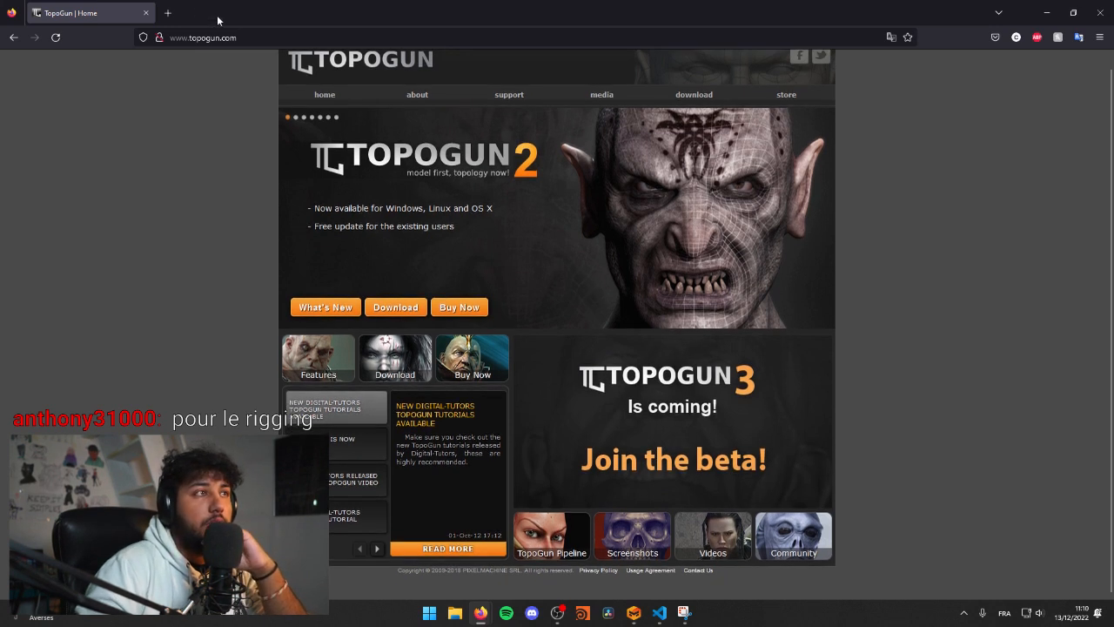
Step: Search the web for "retorpo pattern disney knee" in a new browser tab and look through the image results
click(164, 12)
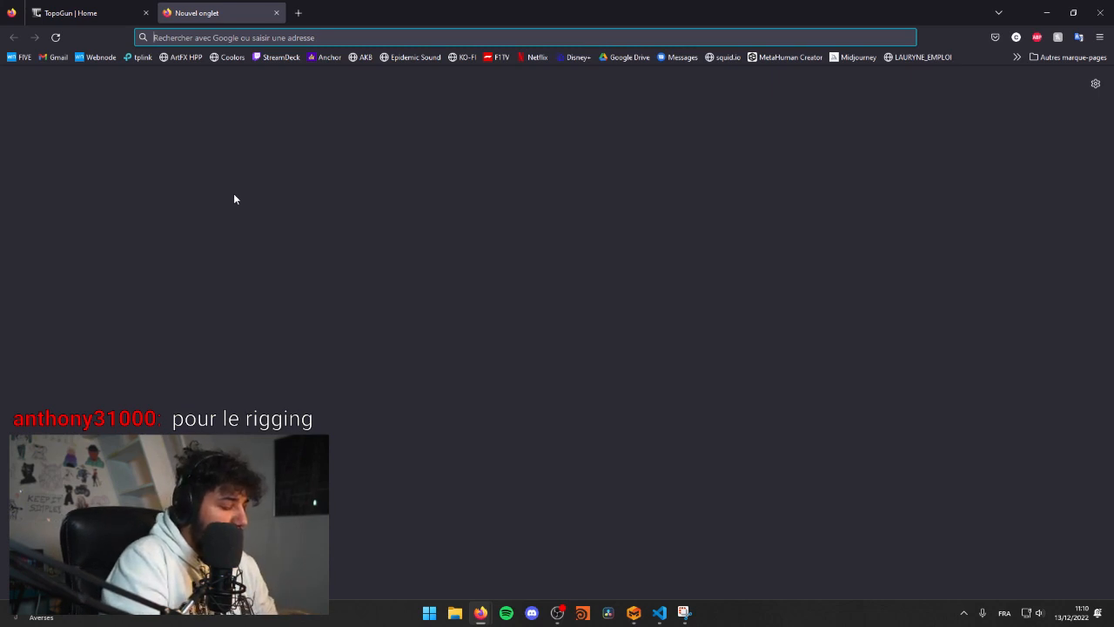
text(retorpo )
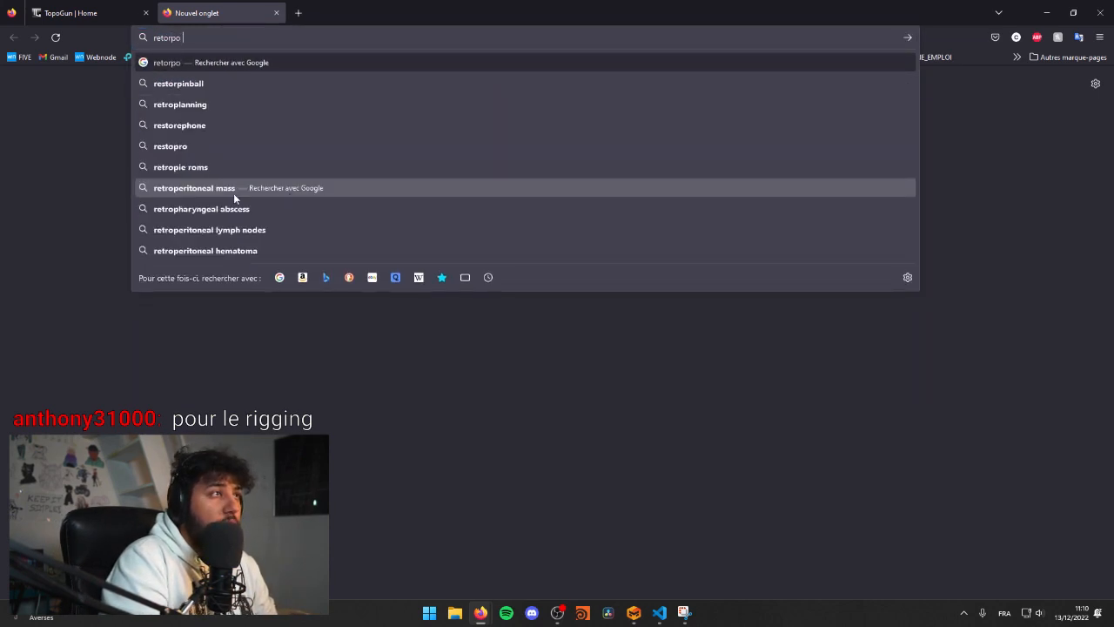
text(pattern )
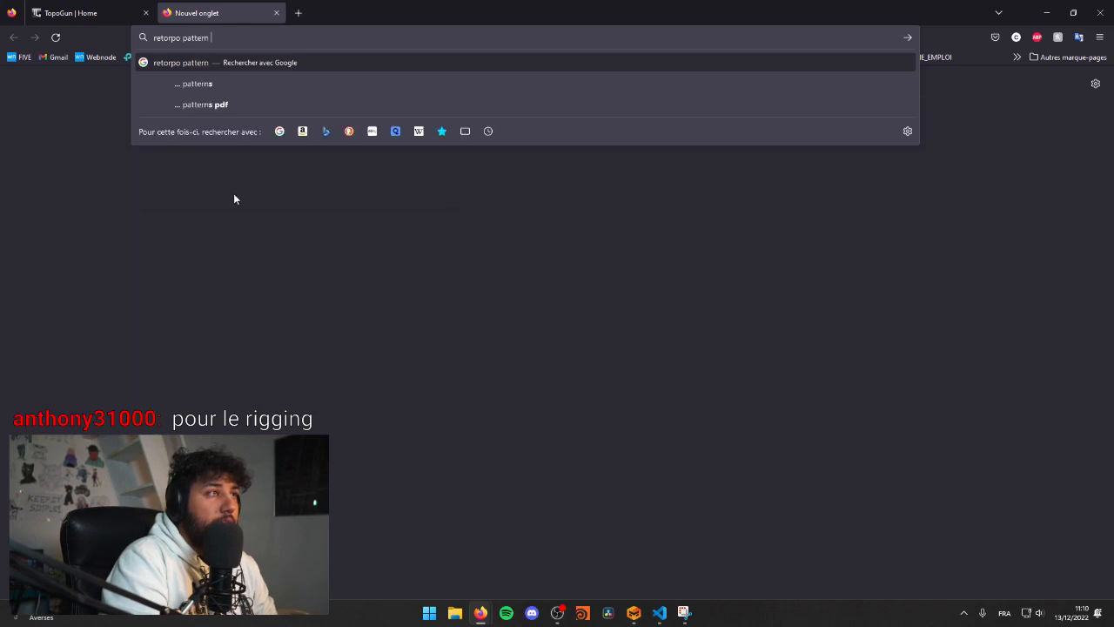
text(disney knee)
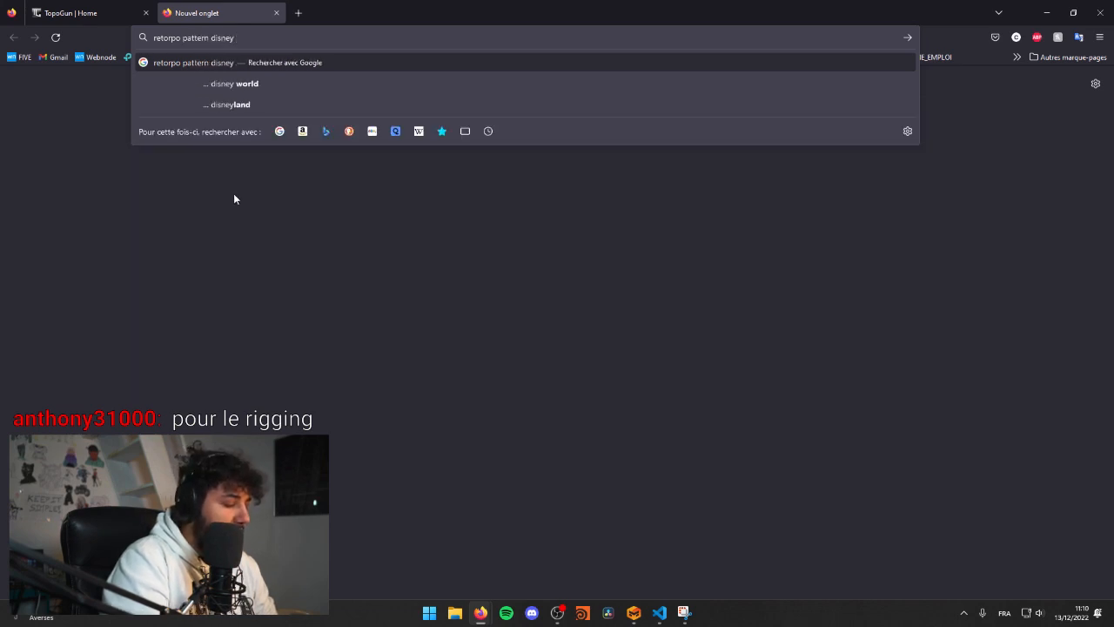
key(Return)
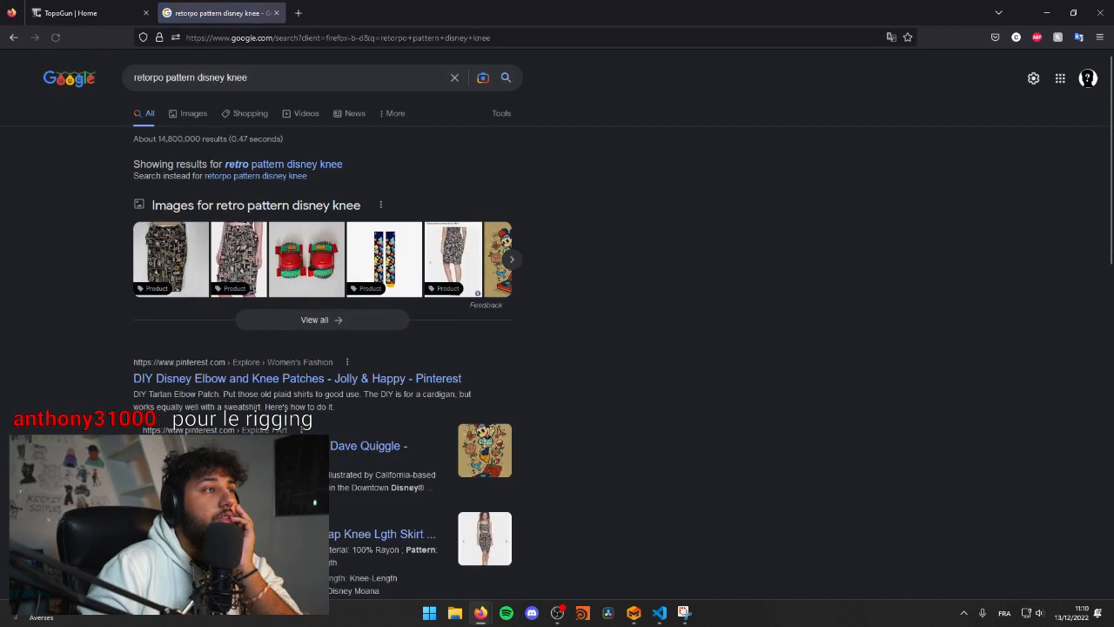
click(189, 115)
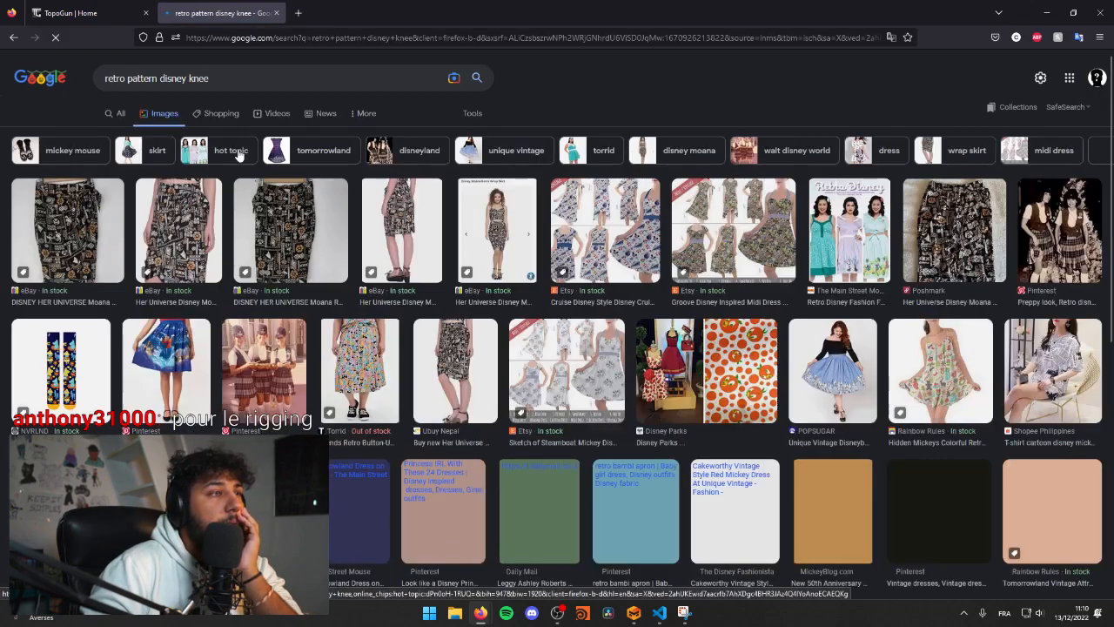
scroll(446, 355, down, 5)
scroll(448, 357, up, 4)
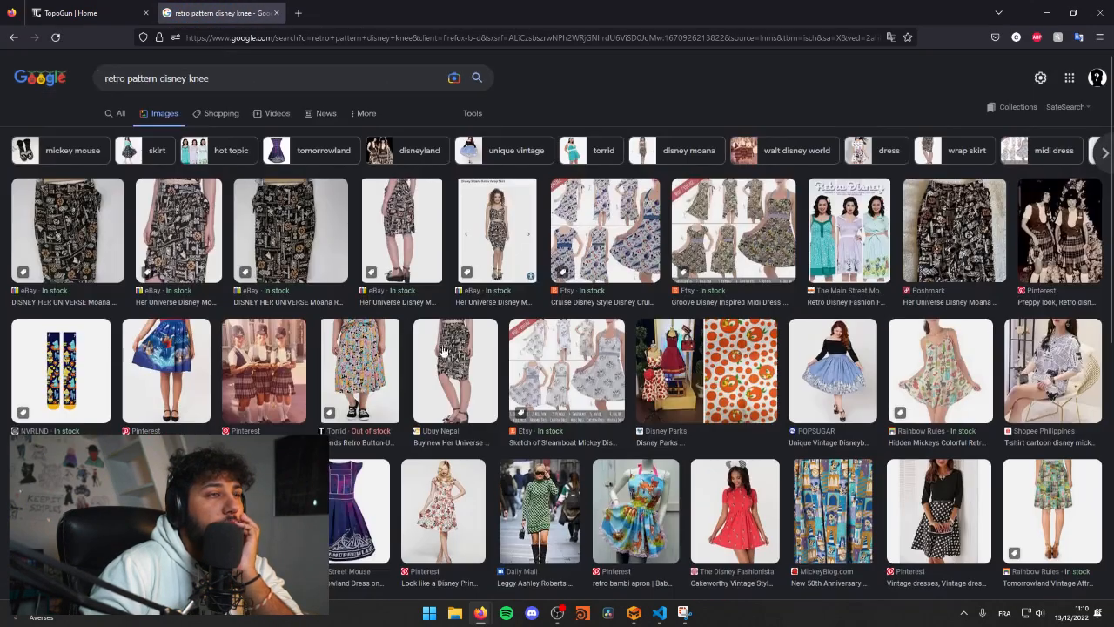
Step: Correct the image search query to "retopo pattern disney knee" and run it
click(127, 79)
key(BackSpace)
key(BackSpace)
text(ep)
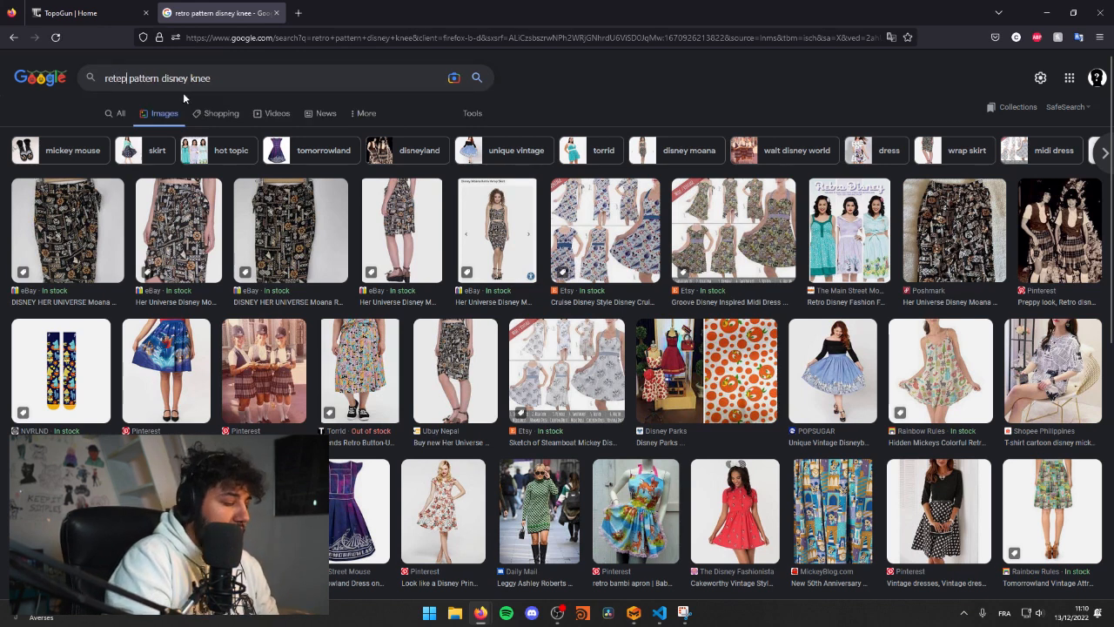
key(BackSpace)
key(BackSpace)
text(opo)
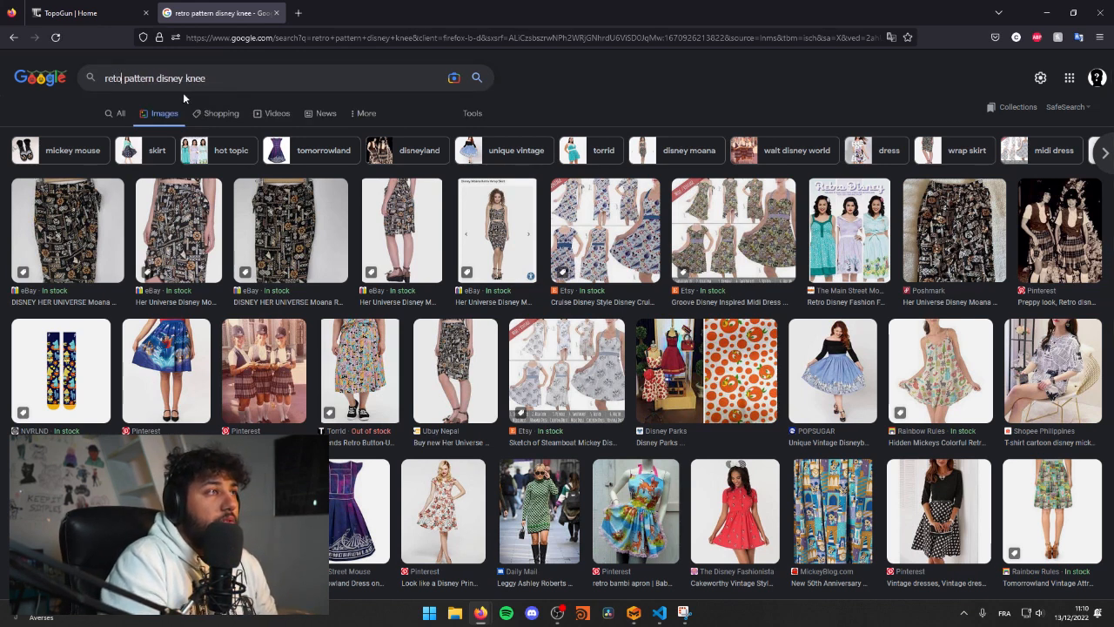
key(Return)
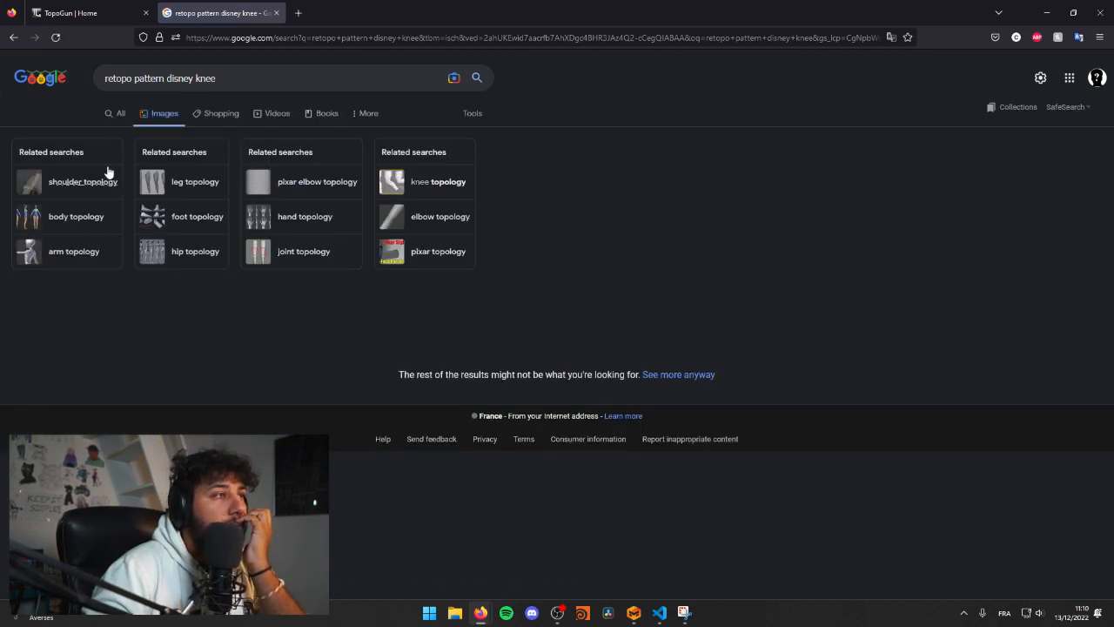
Step: Remove "disney" from the query and run the image search for "retopo pattern knee"
click(188, 75)
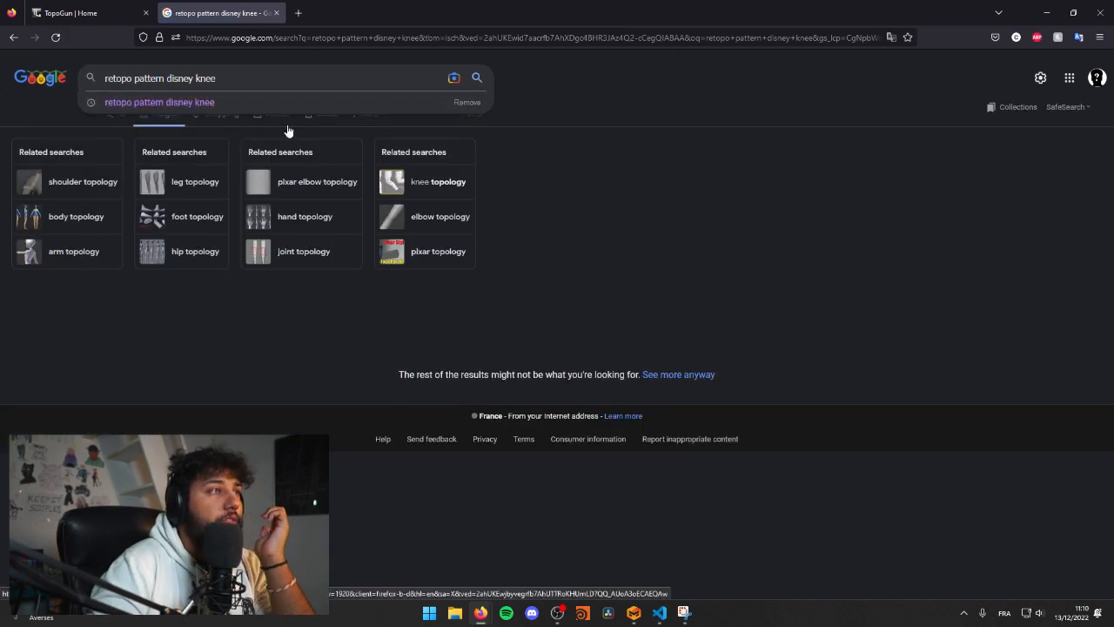
key(BackSpace)
key(BackSpace)
key(BackSpace)
key(Return)
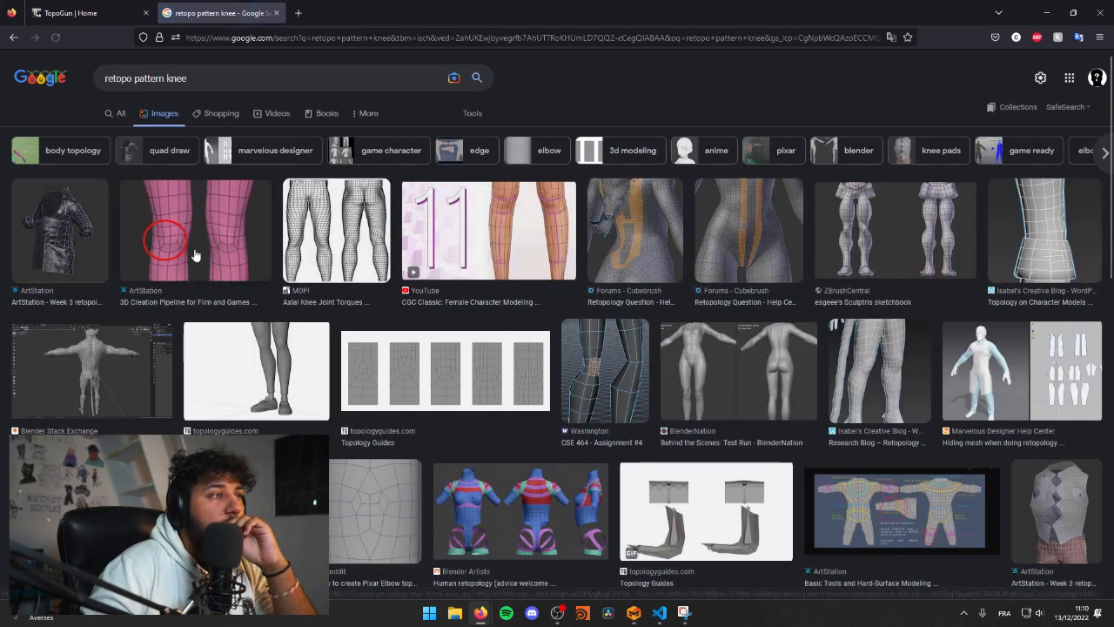
Step: Examine the knee topology in the ArtStation and ZBrushCentral images and browse the other retopology image results
click(195, 255)
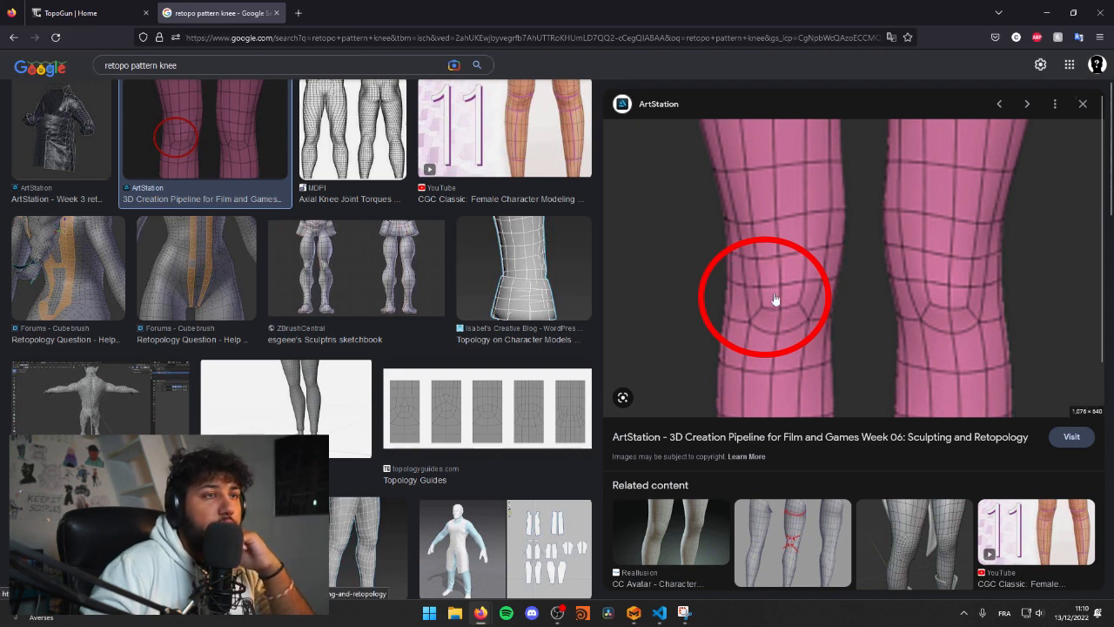
scroll(836, 243, down, 2)
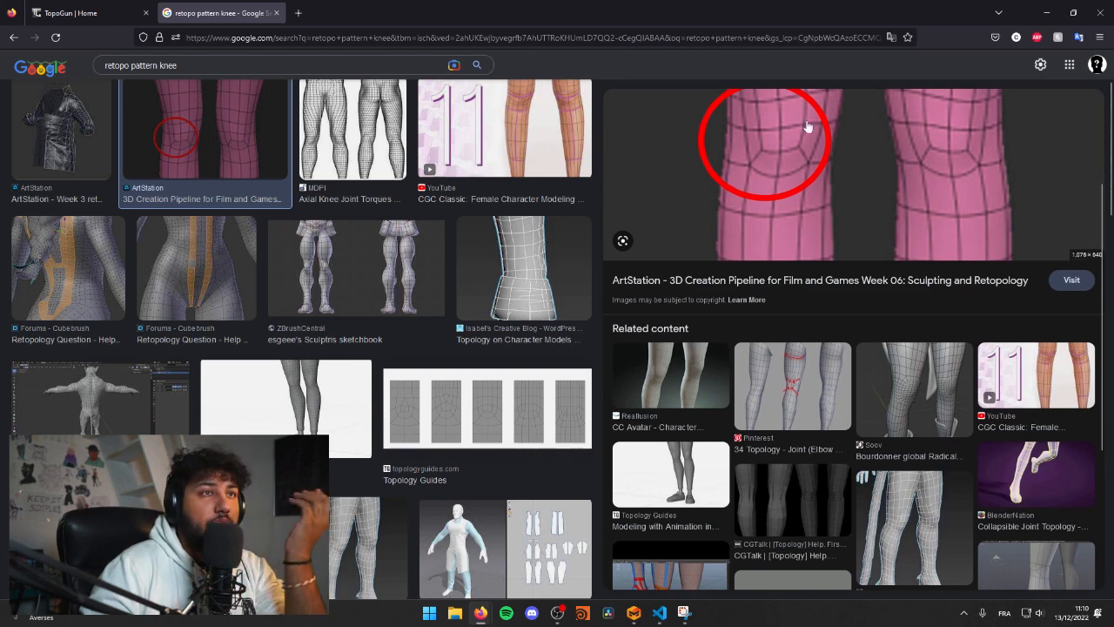
scroll(781, 210, up, 1)
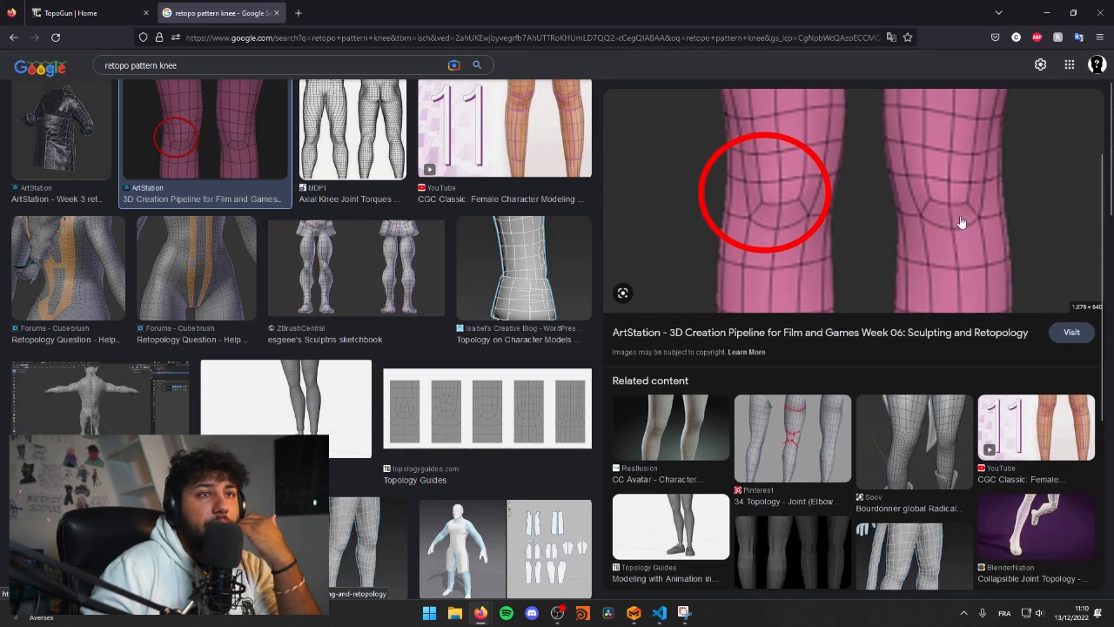
click(337, 276)
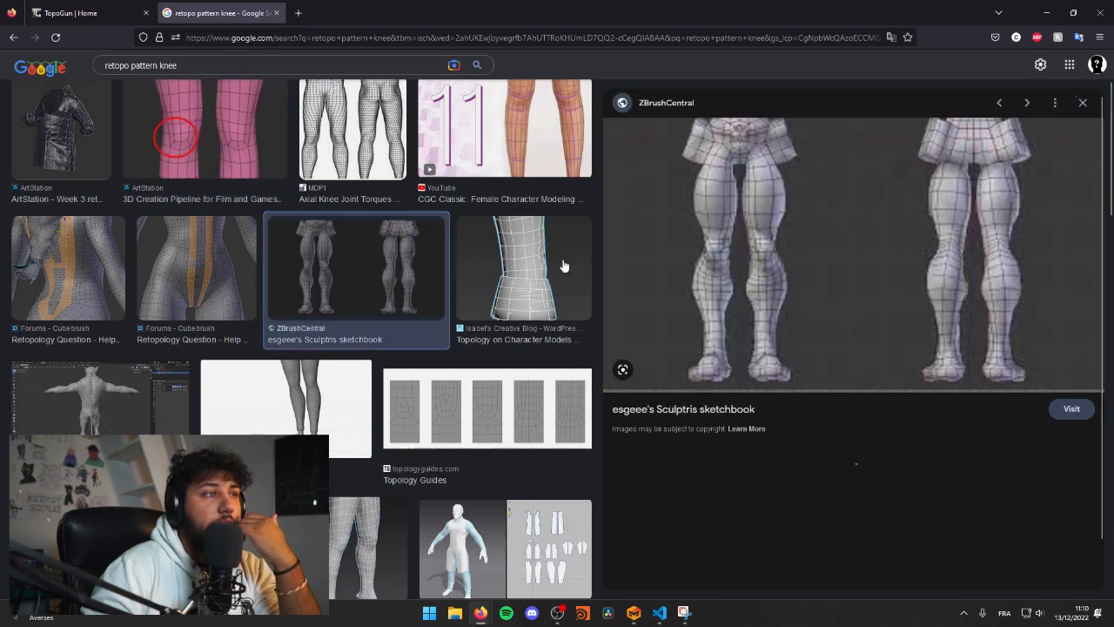
scroll(374, 322, down, 5)
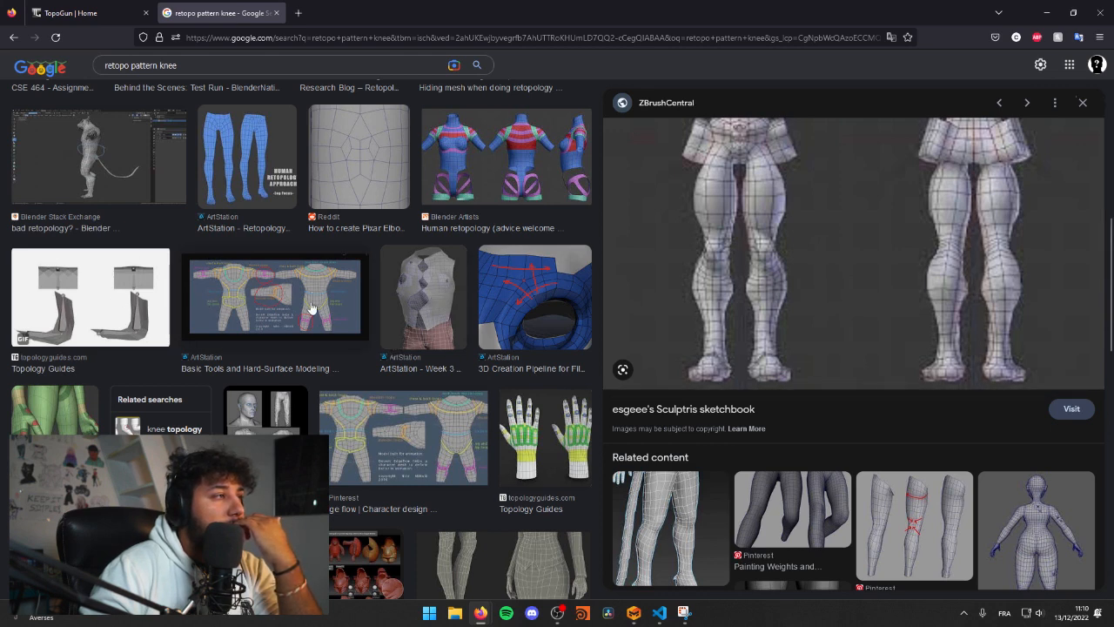
scroll(312, 308, down, 3)
scroll(194, 407, down, 3)
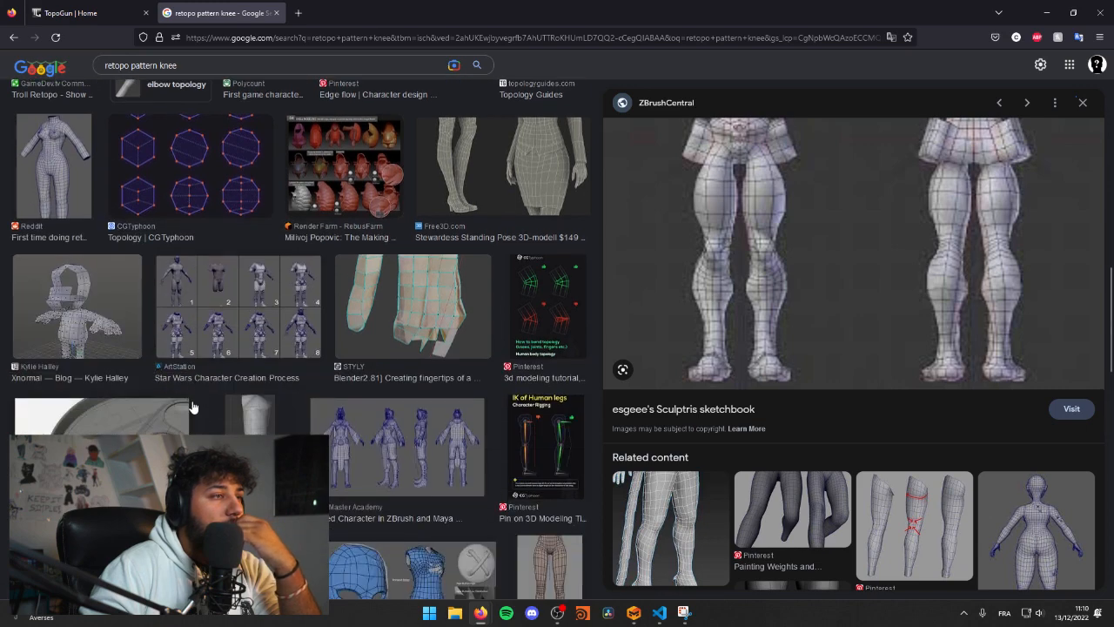
scroll(193, 407, up, 10)
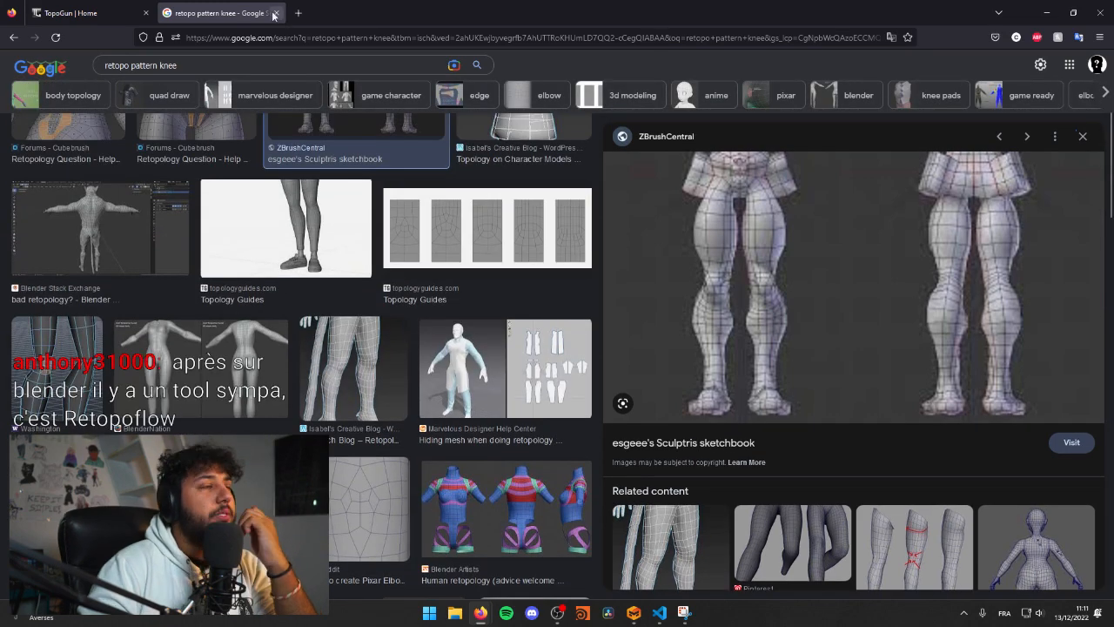
Step: Revisit the TopoGun home page, switch back to Marvelous Designer, and view the garment on the avatar from the front
click(87, 14)
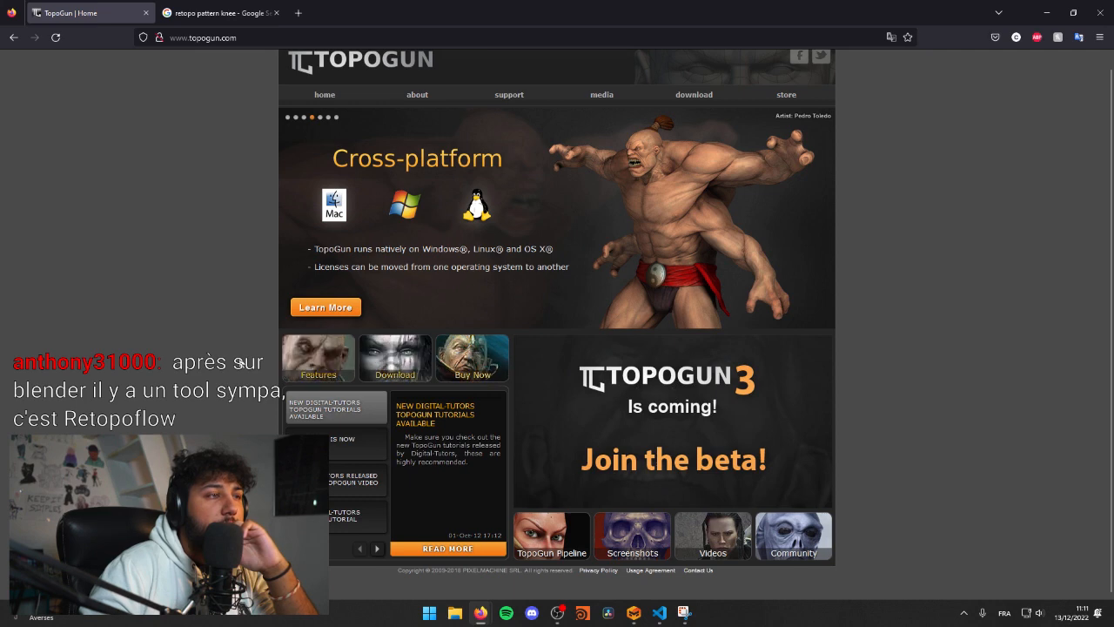
click(1056, 11)
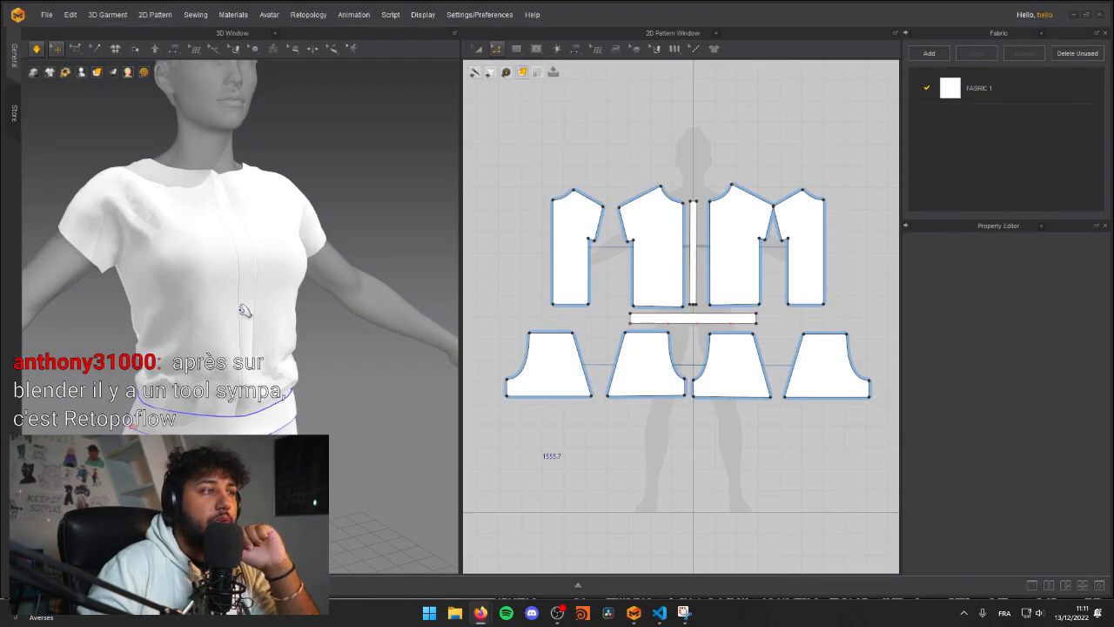
right_drag(223, 331, 219, 298)
scroll(219, 299, down, 4)
right_drag(223, 364, 264, 326)
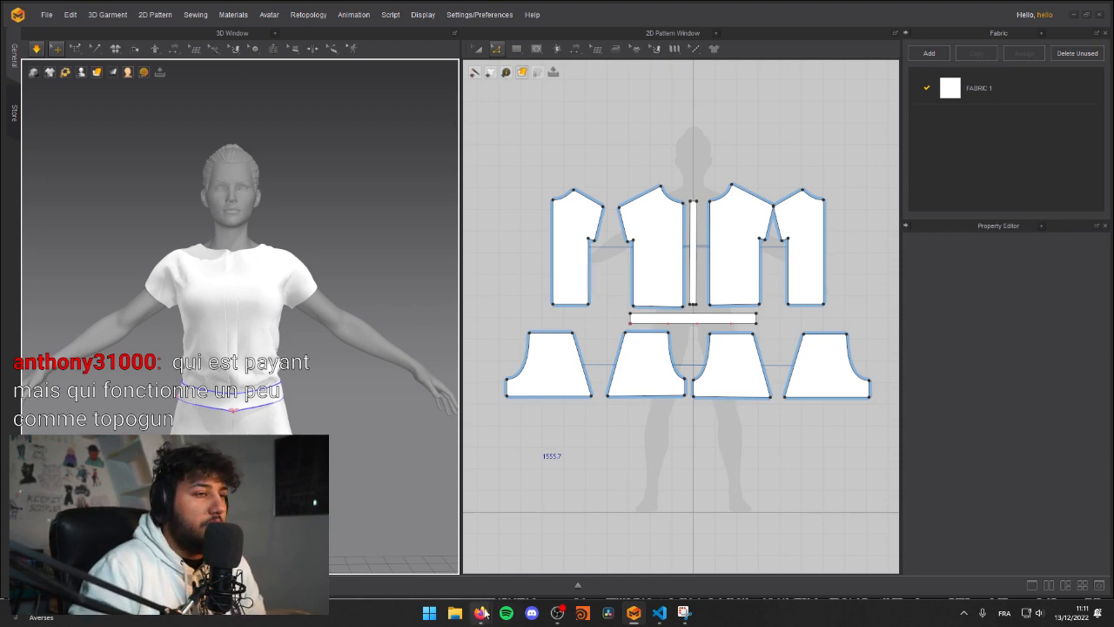
Step: Switch to Firefox, search for "retopo flow" in a new tab, and open the RetopoFlow 3 product page on Blender Market
key(alt+Tab)
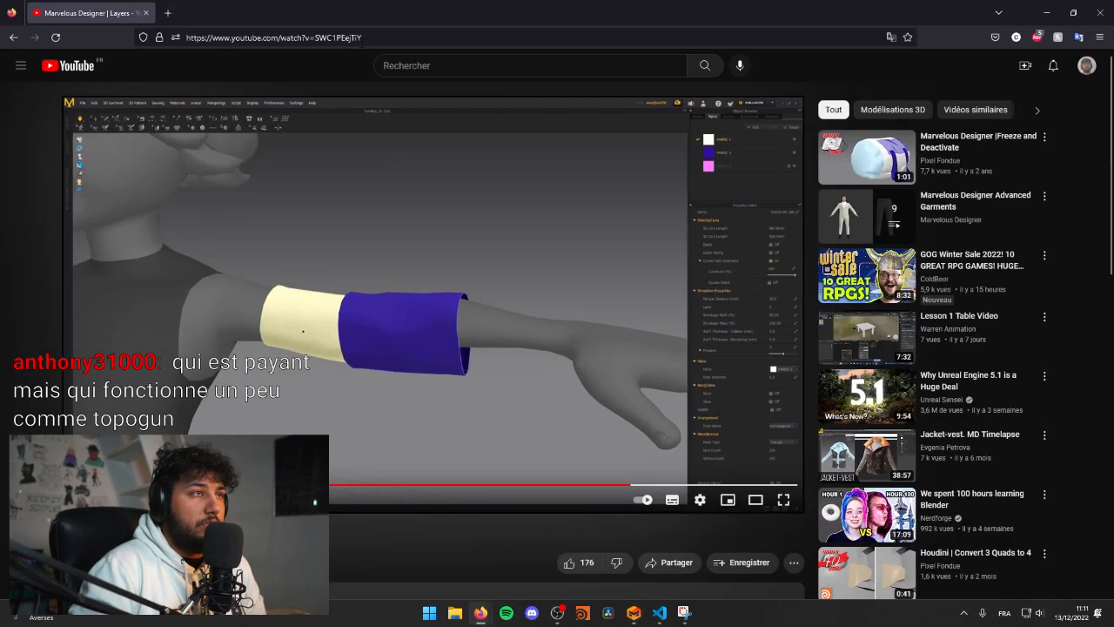
click(162, 10)
text(reto)
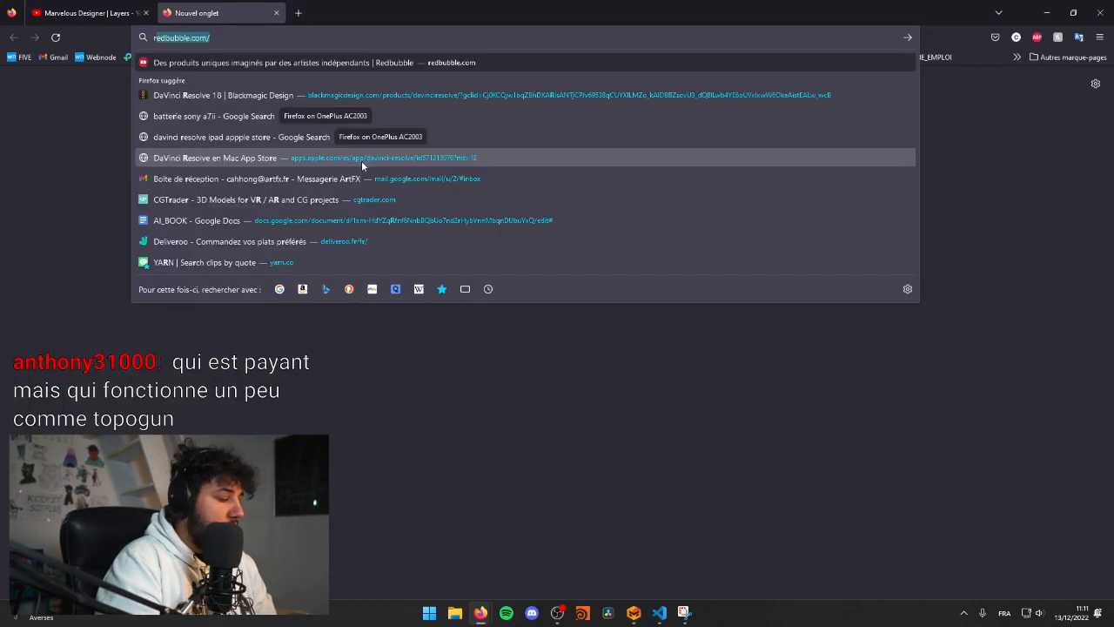
text(po flox)
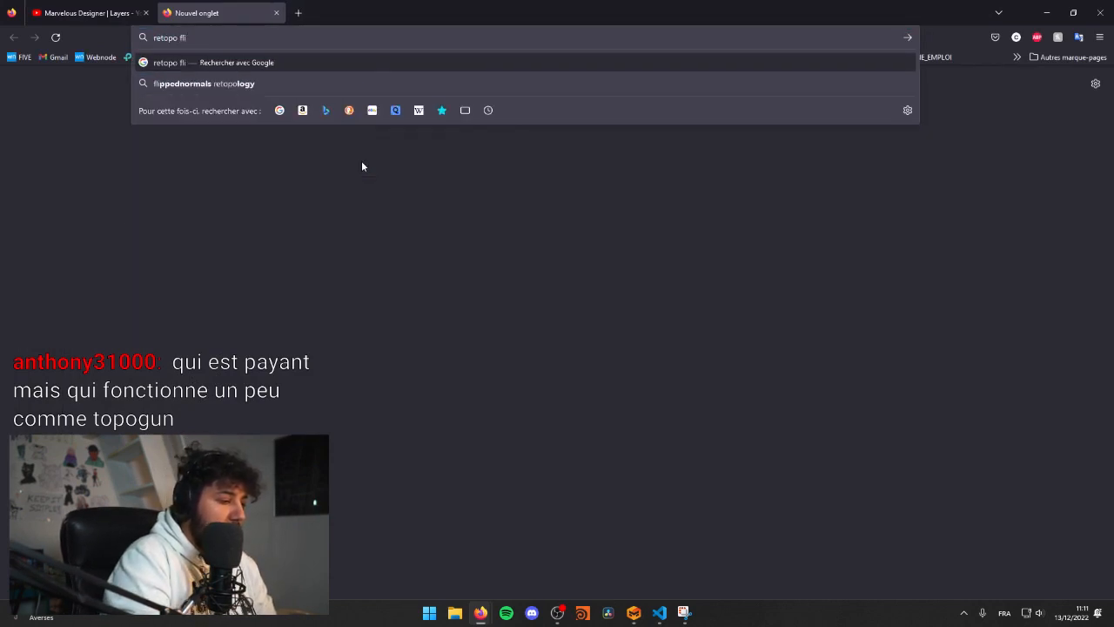
key(BackSpace)
text(w)
key(Return)
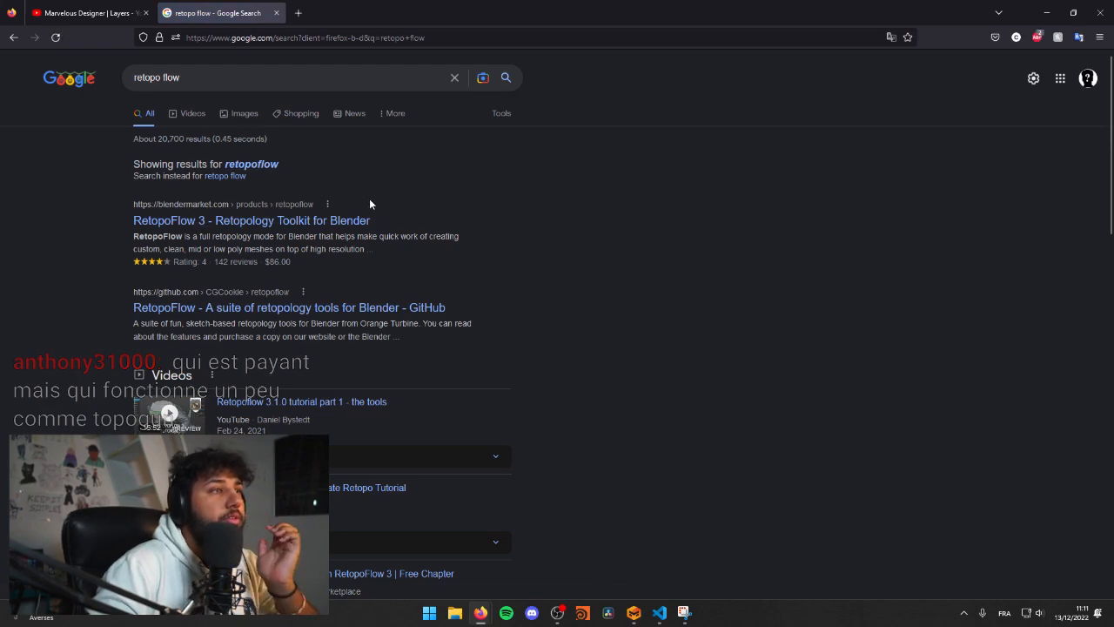
click(310, 223)
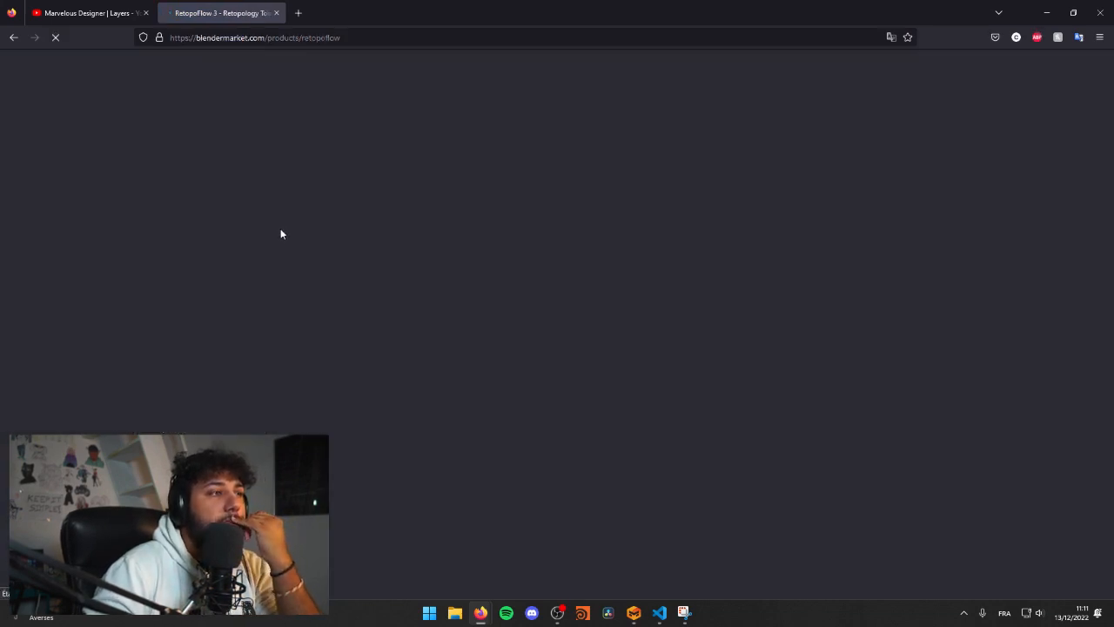
Step: Read through the RetopoFlow 3 product description, including the Contours, PolyStrips and Strokes tool demonstrations
scroll(293, 322, down, 5)
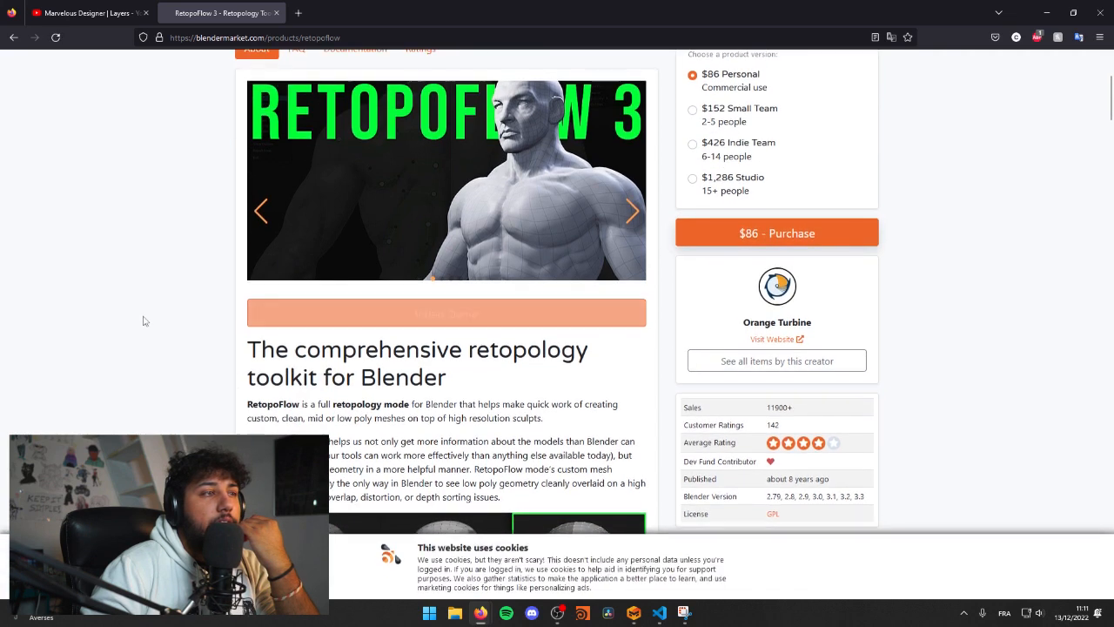
scroll(174, 315, down, 2)
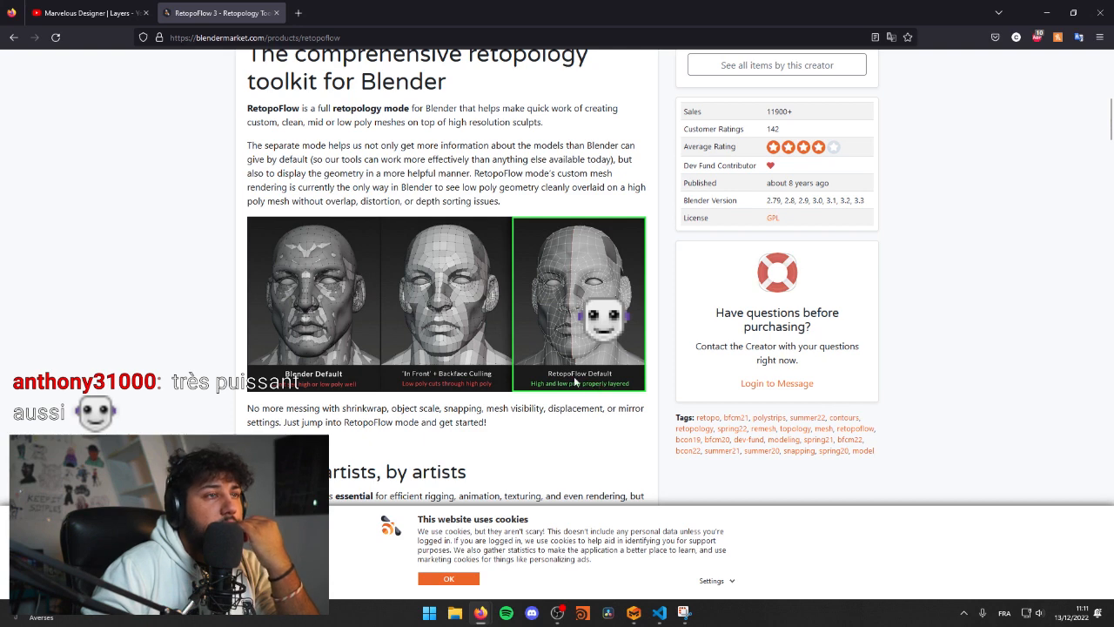
scroll(347, 377, down, 6)
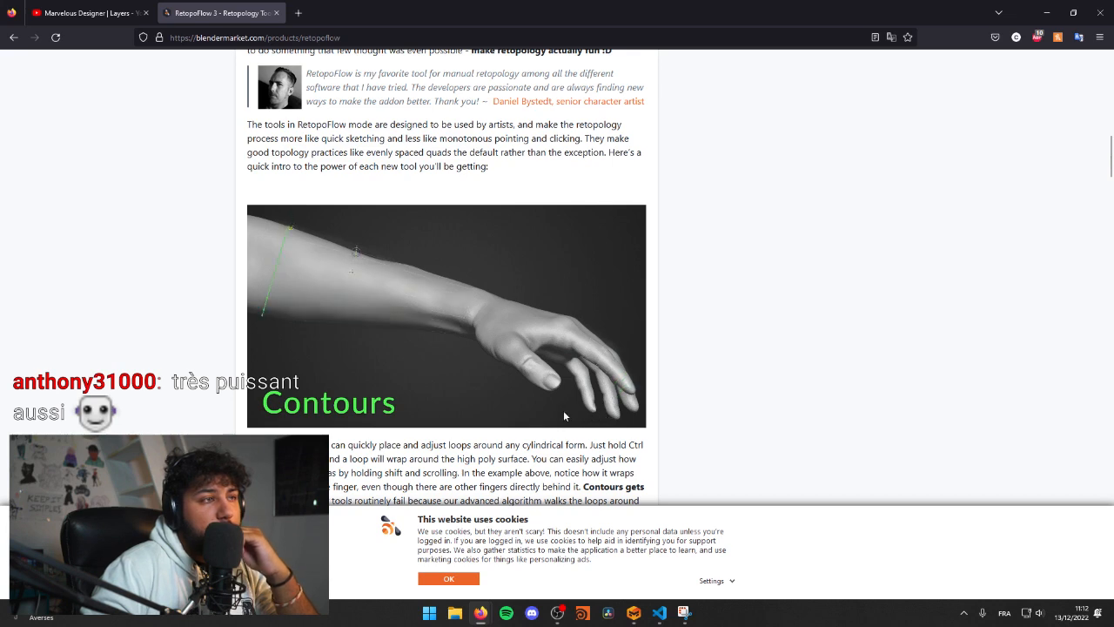
scroll(150, 348, down, 5)
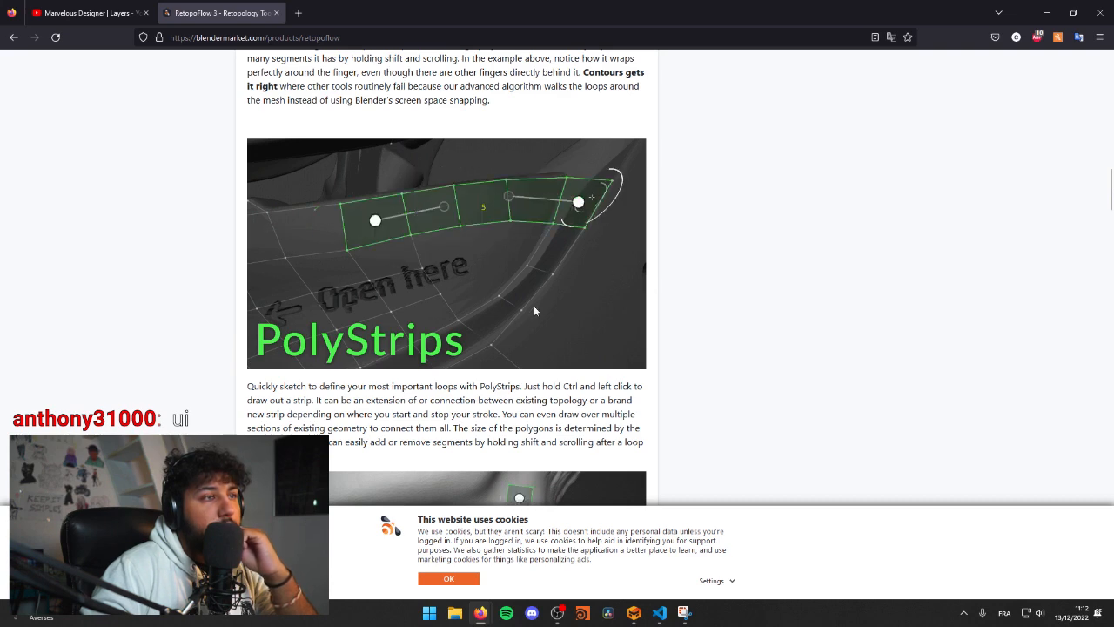
scroll(526, 312, up, 1)
scroll(225, 360, down, 5)
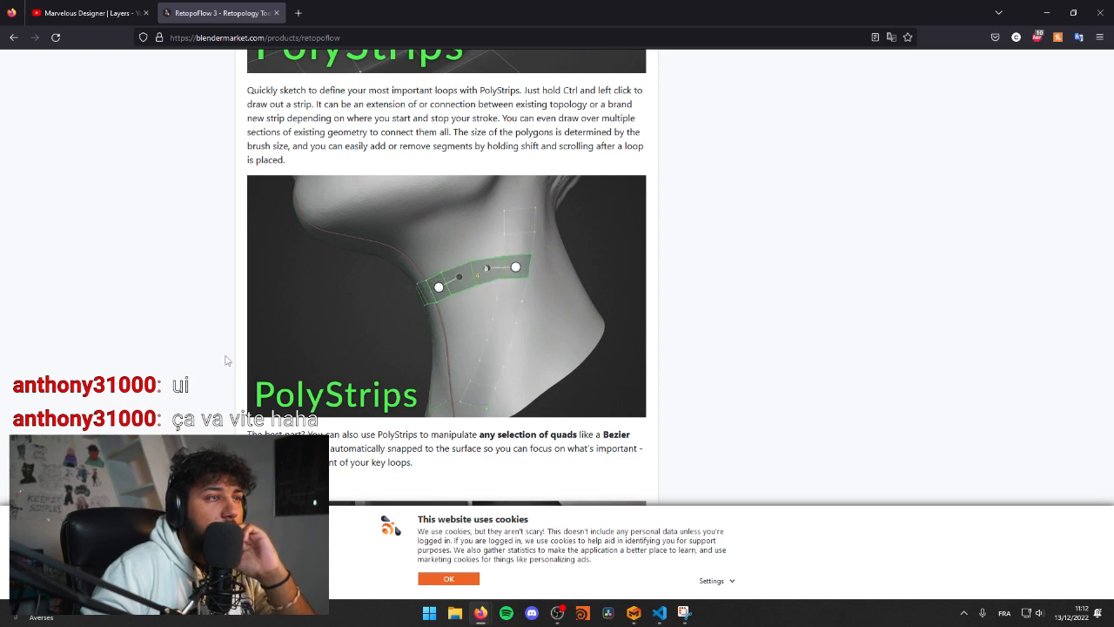
scroll(225, 360, down, 7)
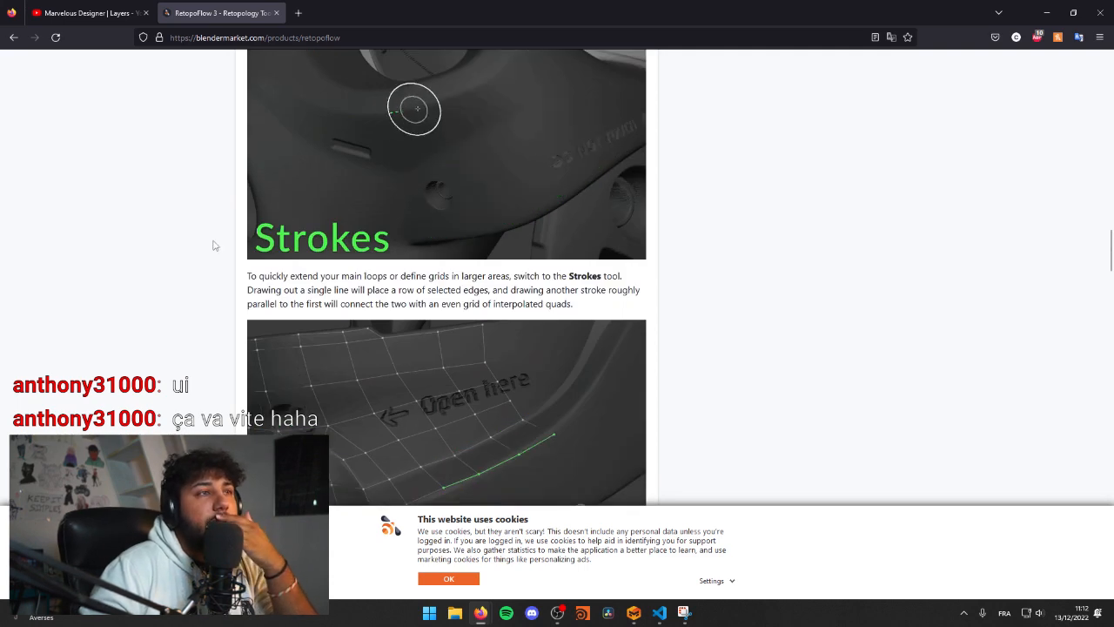
scroll(214, 245, up, 3)
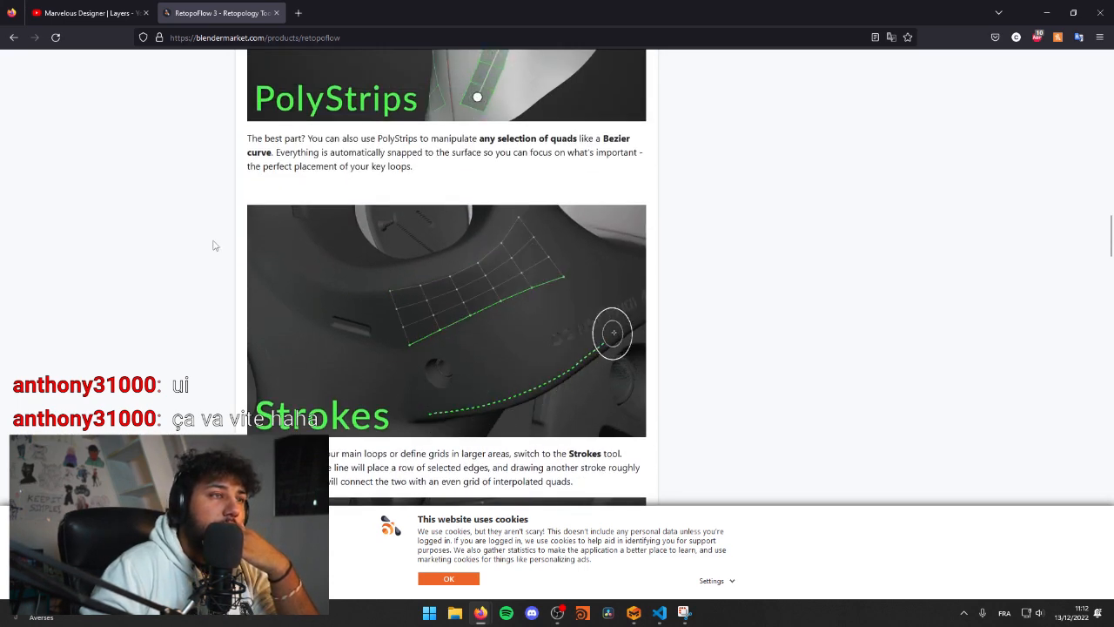
scroll(213, 246, down, 5)
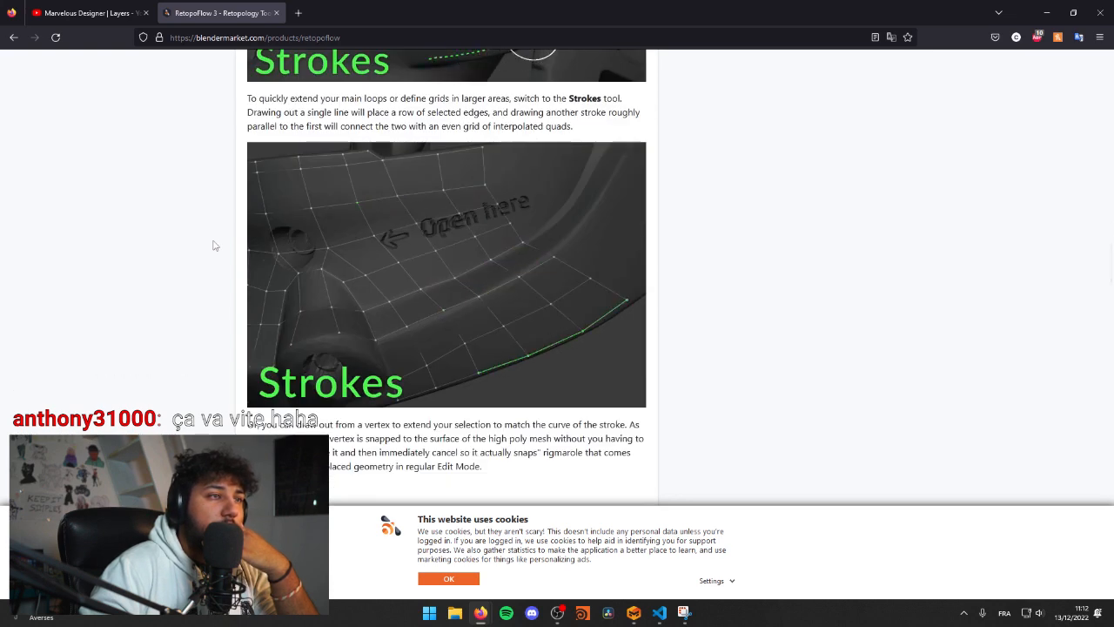
Step: Read the rest of the RetopoFlow 3 tool descriptions, from PolyPen and Knife to Patches and Loops, and skim the tutorial videos
scroll(213, 245, down, 5)
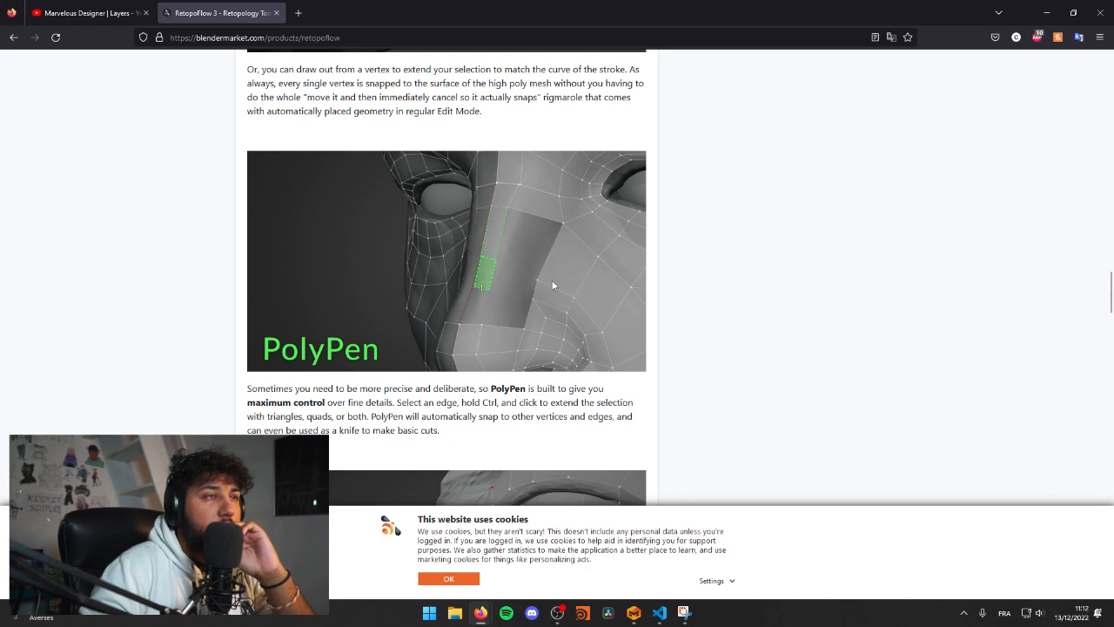
scroll(206, 333, down, 3)
scroll(199, 333, down, 3)
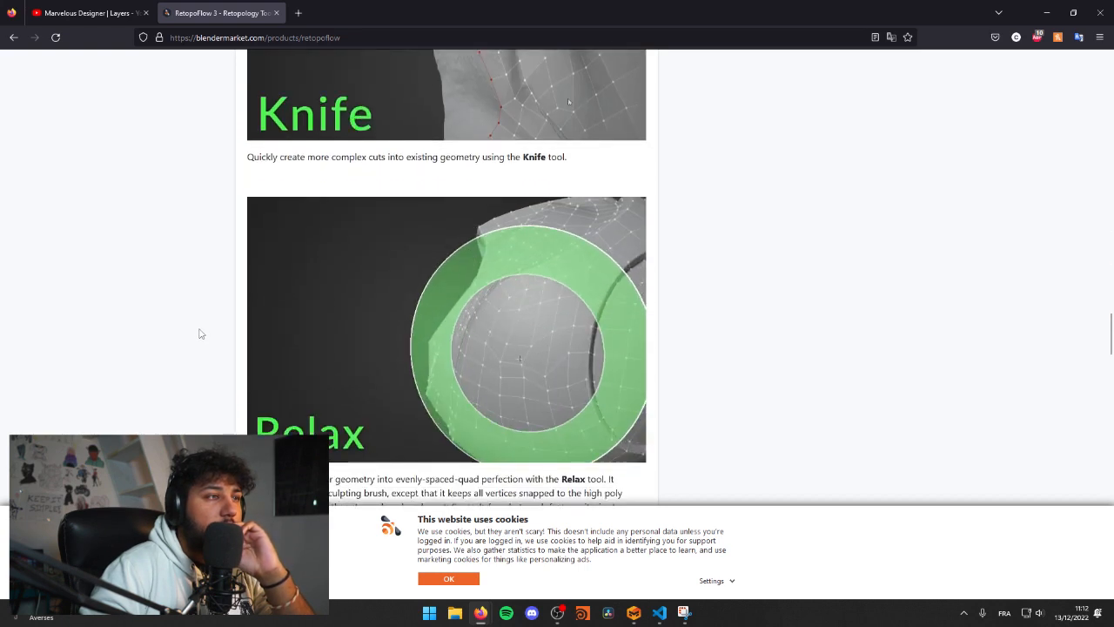
scroll(221, 366, down, 4)
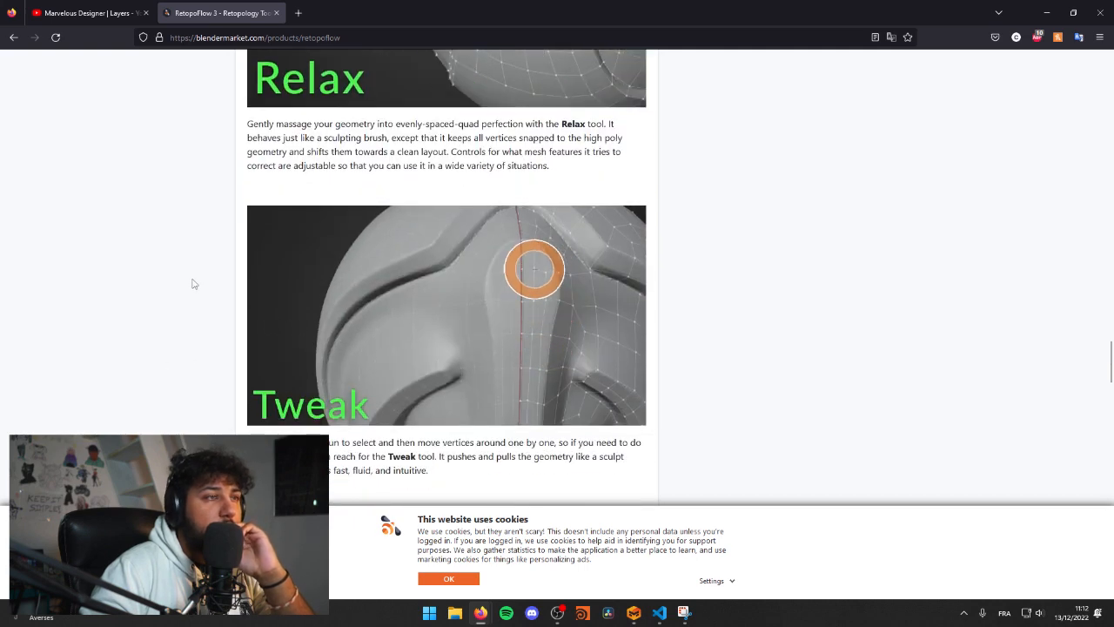
scroll(199, 271, down, 4)
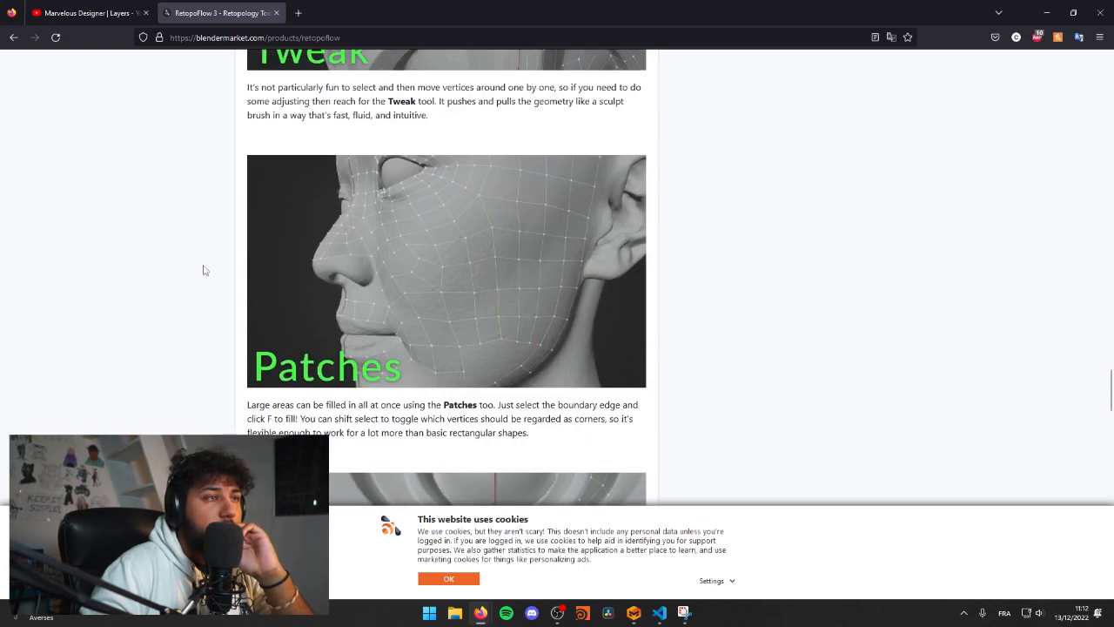
scroll(203, 271, down, 1)
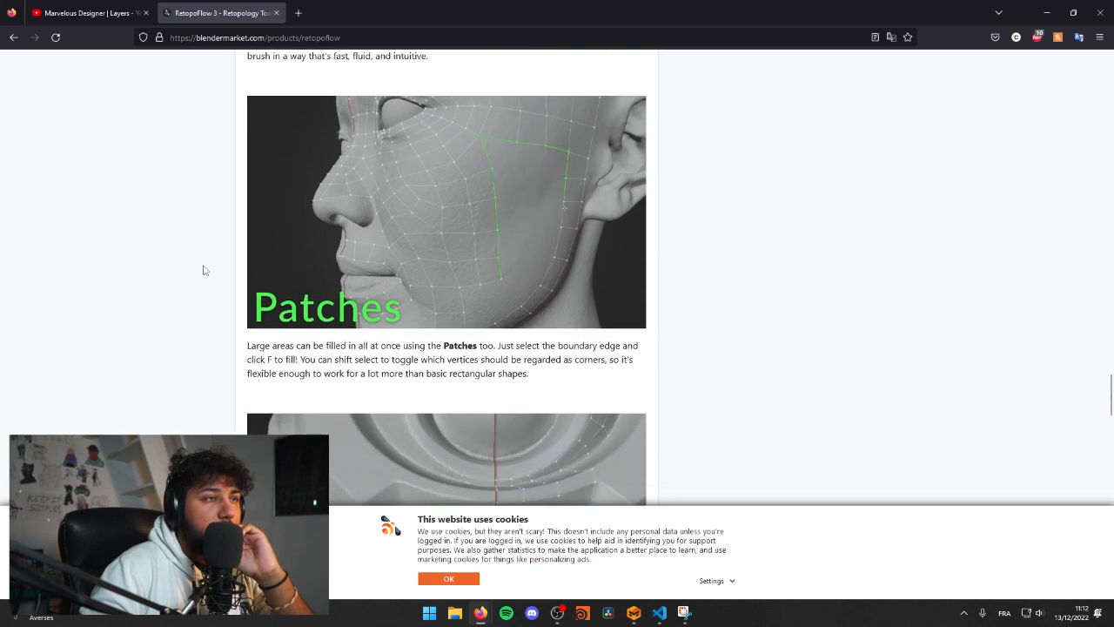
scroll(209, 284, down, 3)
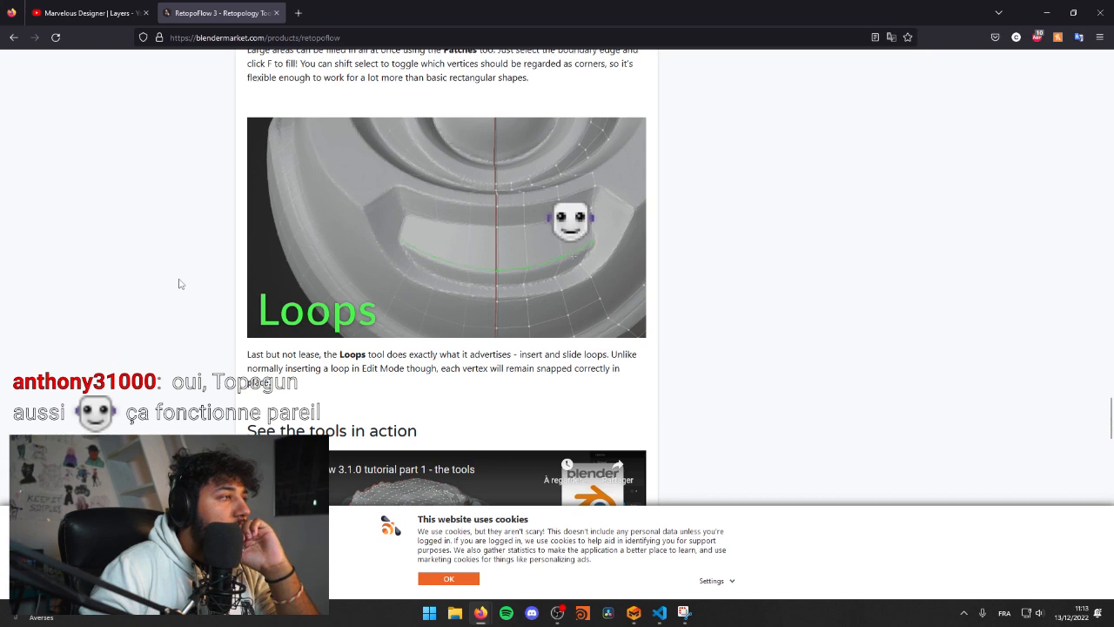
scroll(130, 336, down, 4)
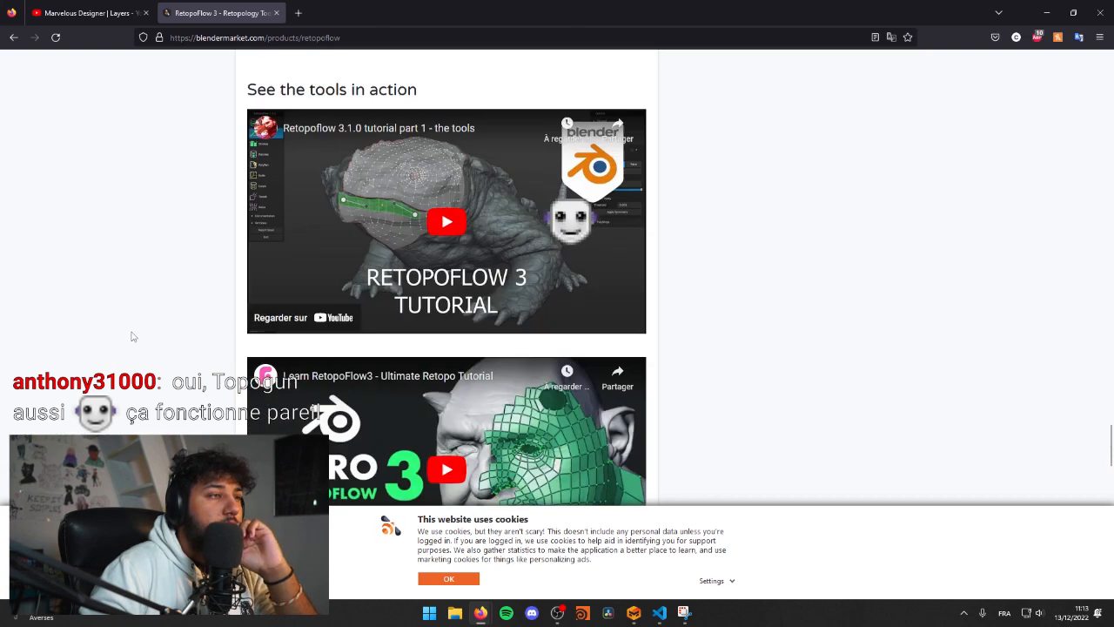
scroll(216, 333, down, 3)
scroll(210, 335, down, 3)
scroll(213, 338, up, 2)
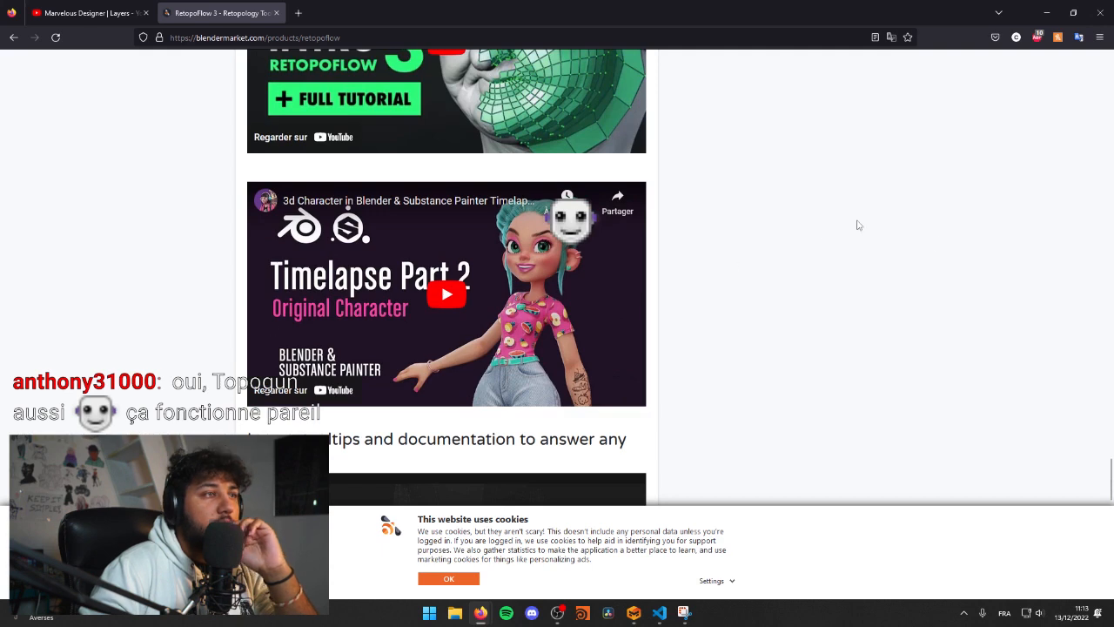
Step: Switch back to Marvelous Designer and pull the shirt's left front panel at the chest and near its lower hem
click(1046, 12)
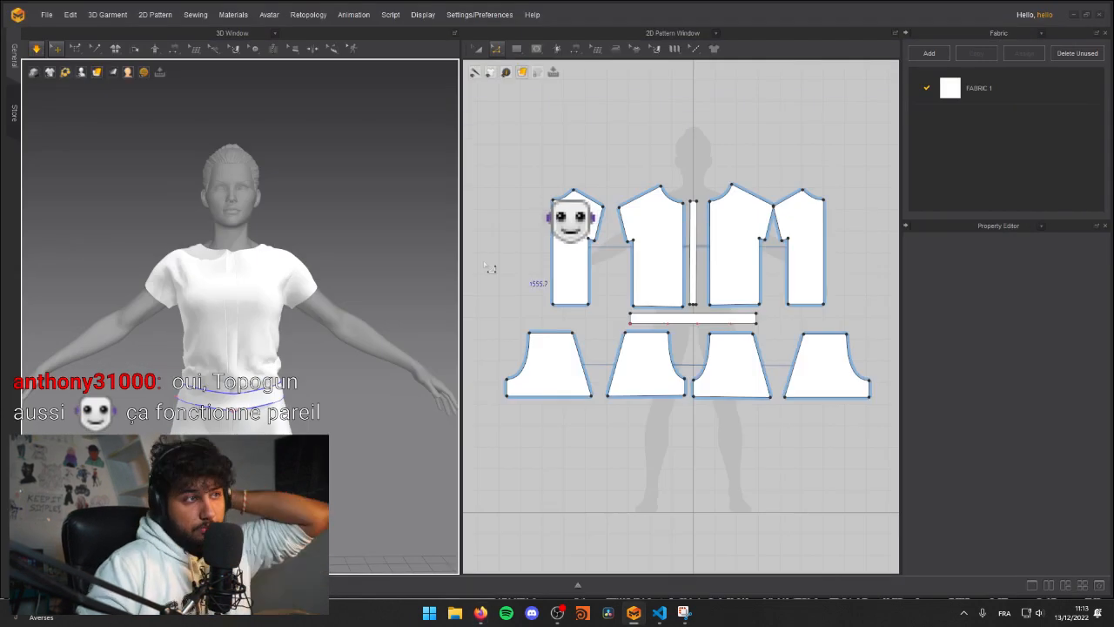
click(252, 263)
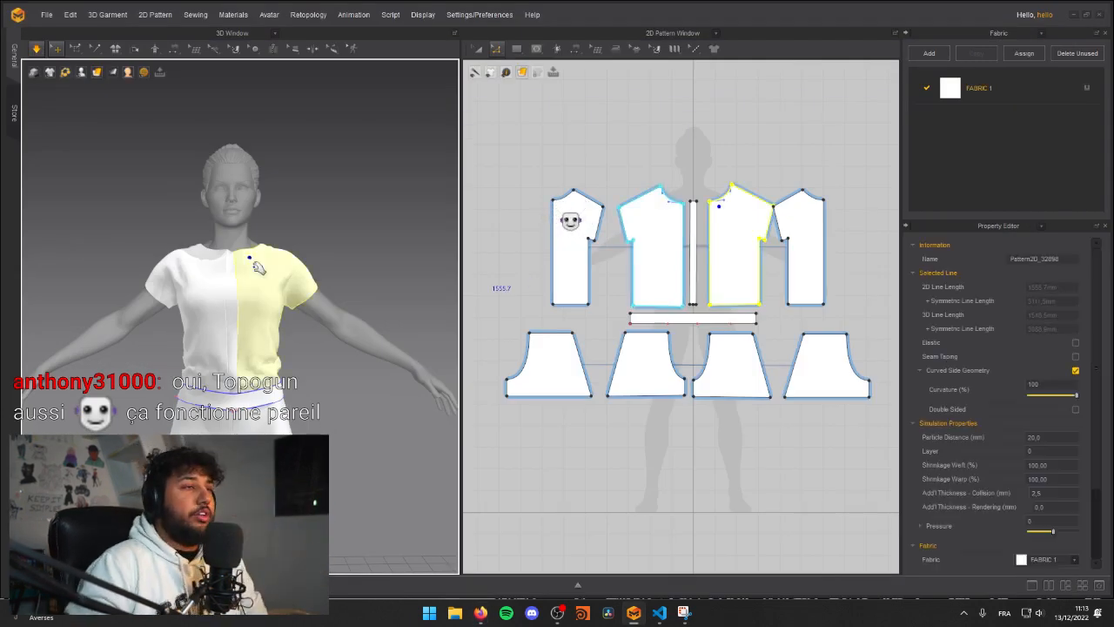
click(298, 339)
mouse_move(271, 355)
mouse_down()
mouse_move(309, 356)
mouse_move(326, 372)
mouse_up()
click(307, 360)
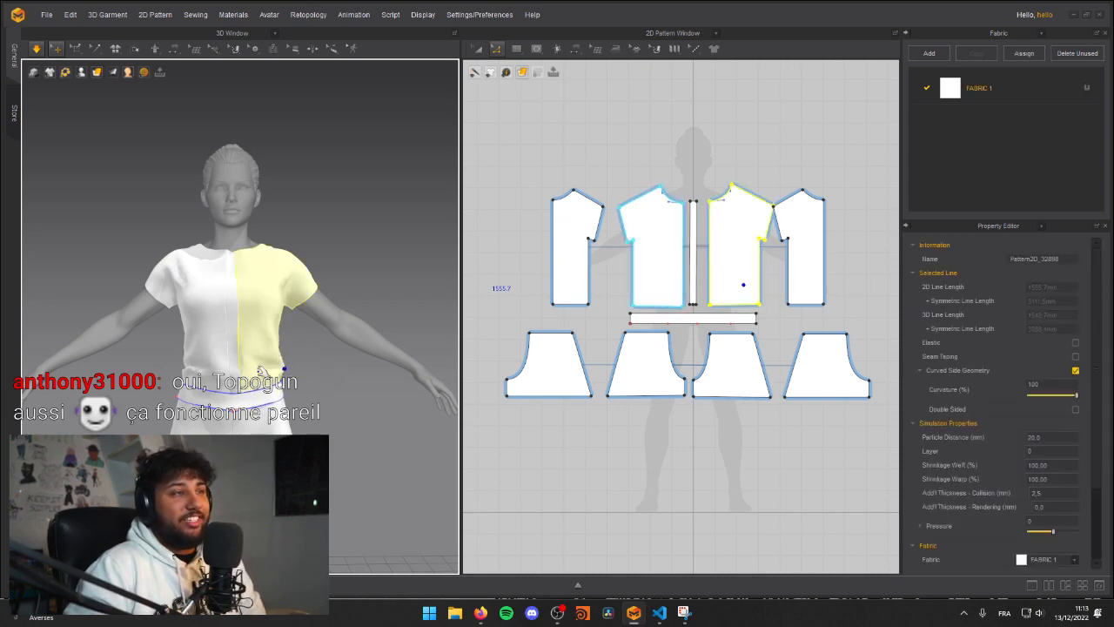
Step: Restart the simulation and tug the cloth around the waist to resettle the shirt under the belt
click(358, 379)
key(space)
right_drag(299, 379, 115, 402)
right_drag(283, 367, 65, 383)
key(space)
right_drag(355, 375, 320, 383)
scroll(320, 383, down, 5)
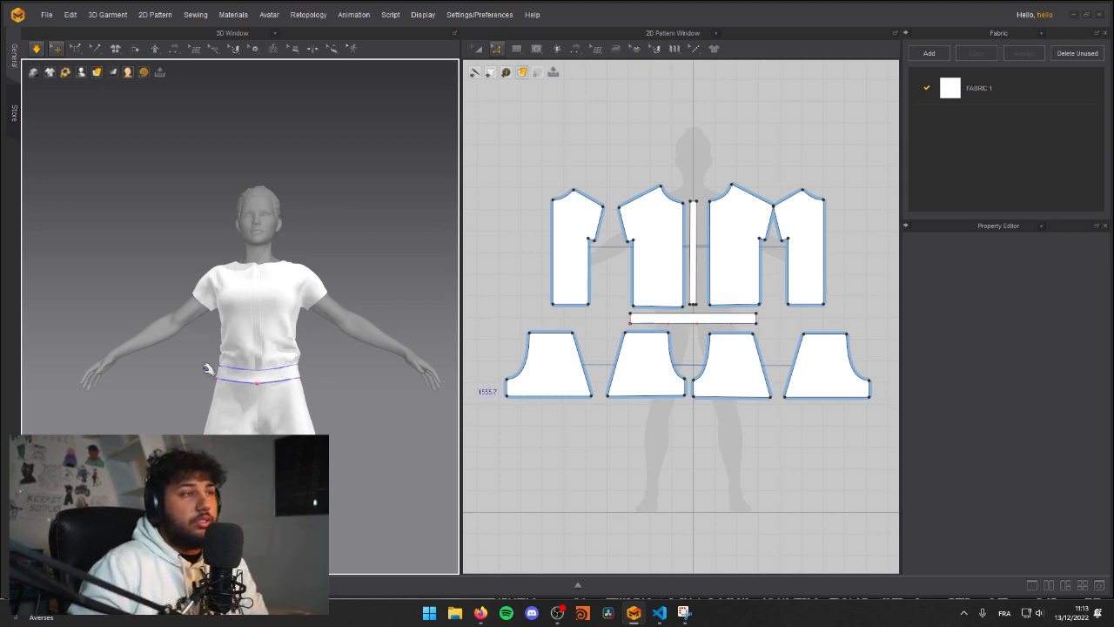
Step: Pull the belt's front into place around the waist, toggling the simulation to settle it
right_drag(353, 374, 449, 374)
mouse_move(254, 387)
right_down()
mouse_move(200, 391)
mouse_move(252, 373)
right_up()
key(space)
drag(298, 369, 300, 356)
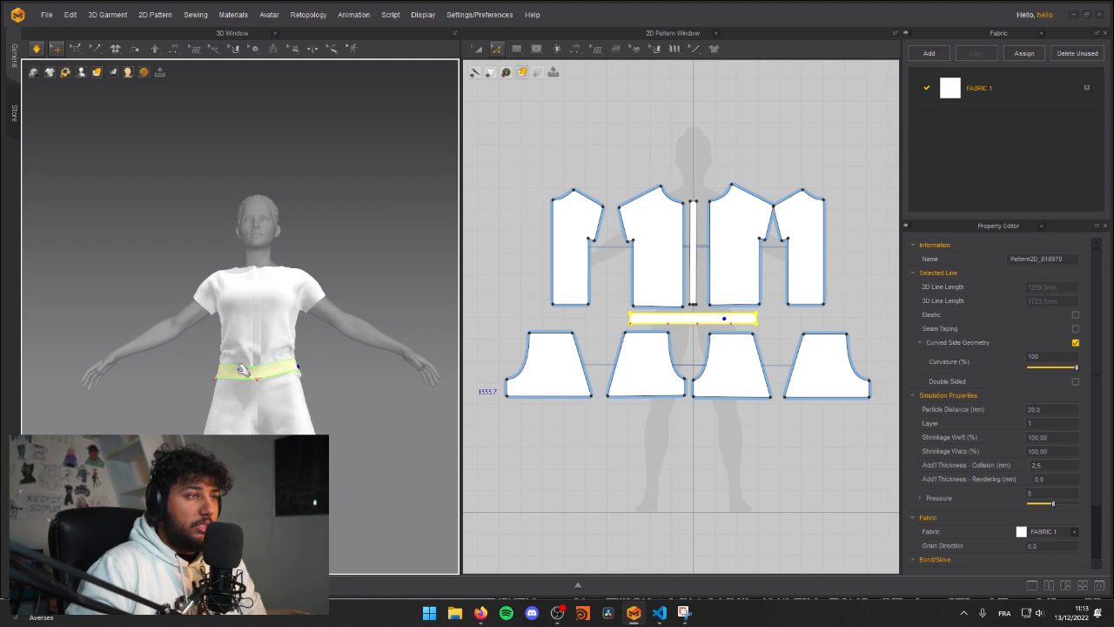
key(space)
right_drag(245, 344, 233, 366)
click(314, 390)
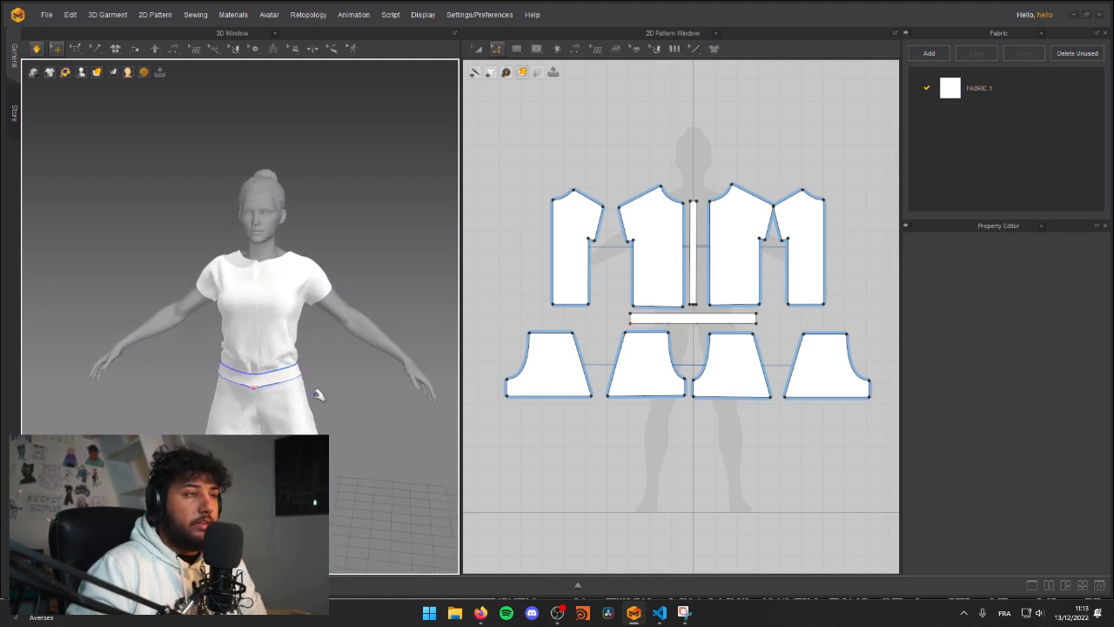
key(space)
middle_drag(276, 400, 299, 377)
key(space)
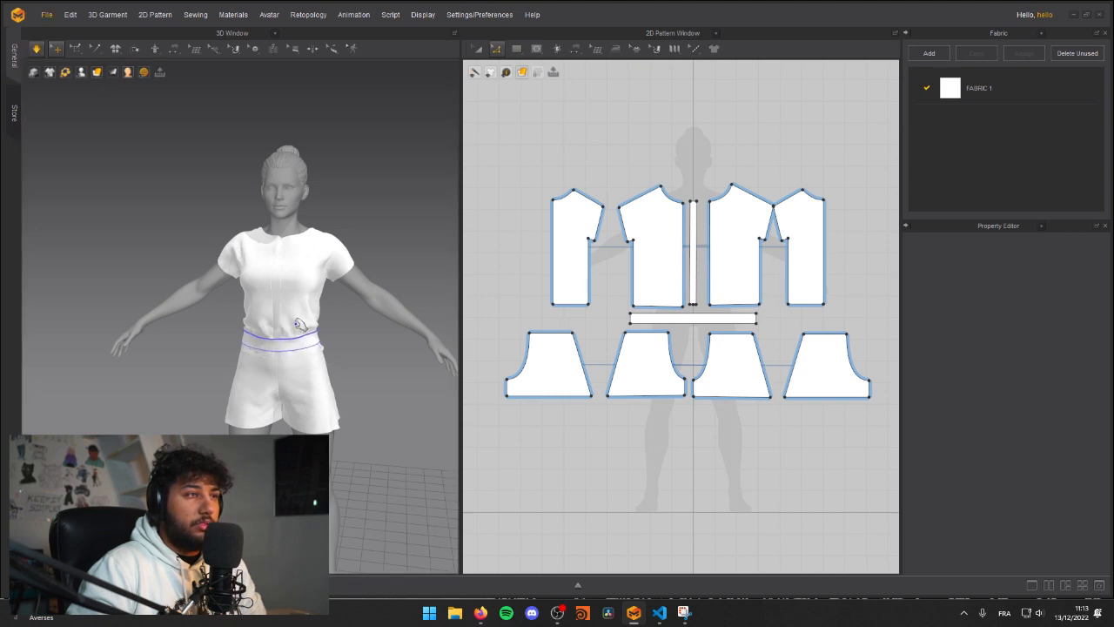
Step: Pull the shirt's lower side, the belt and the front of the shorts to adjust the drape around the waist
scroll(236, 335, up, 3)
click(199, 309)
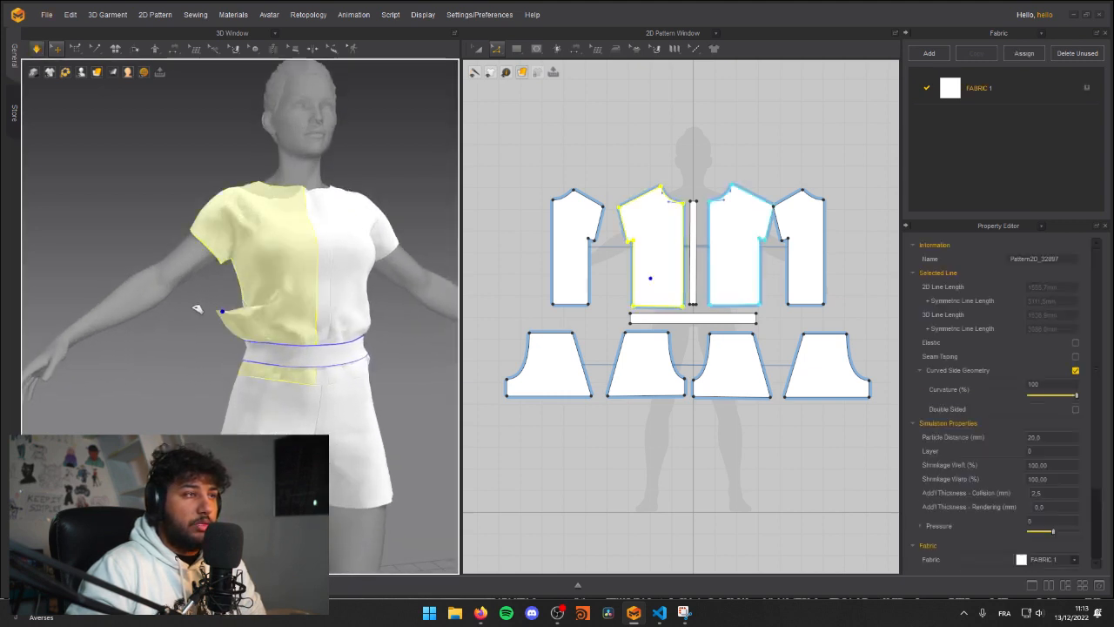
click(291, 347)
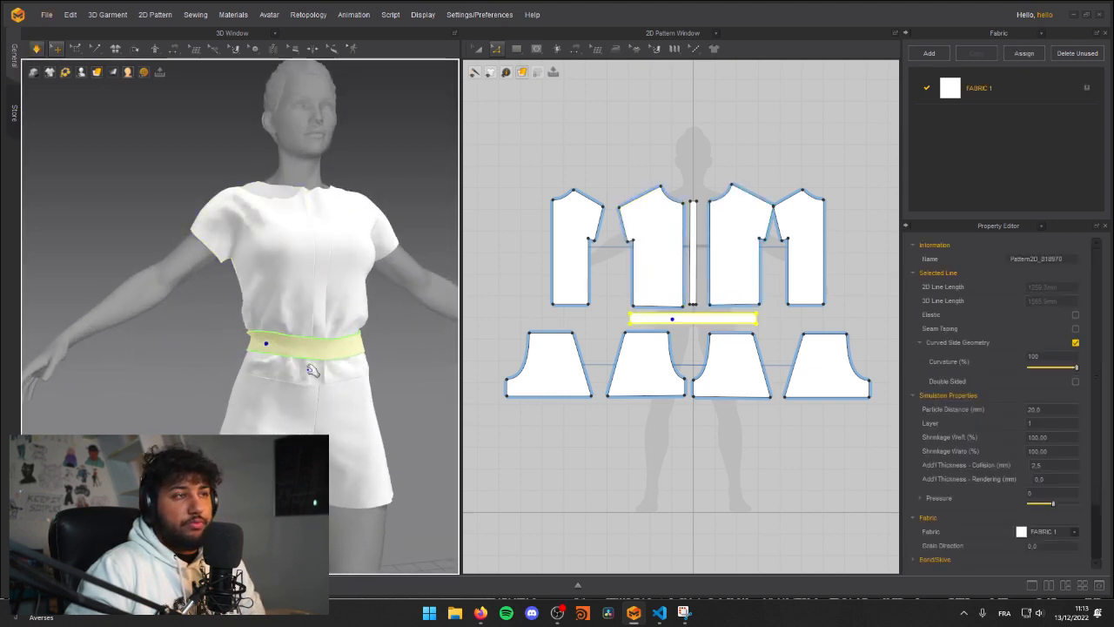
click(211, 336)
right_drag(211, 336, 210, 363)
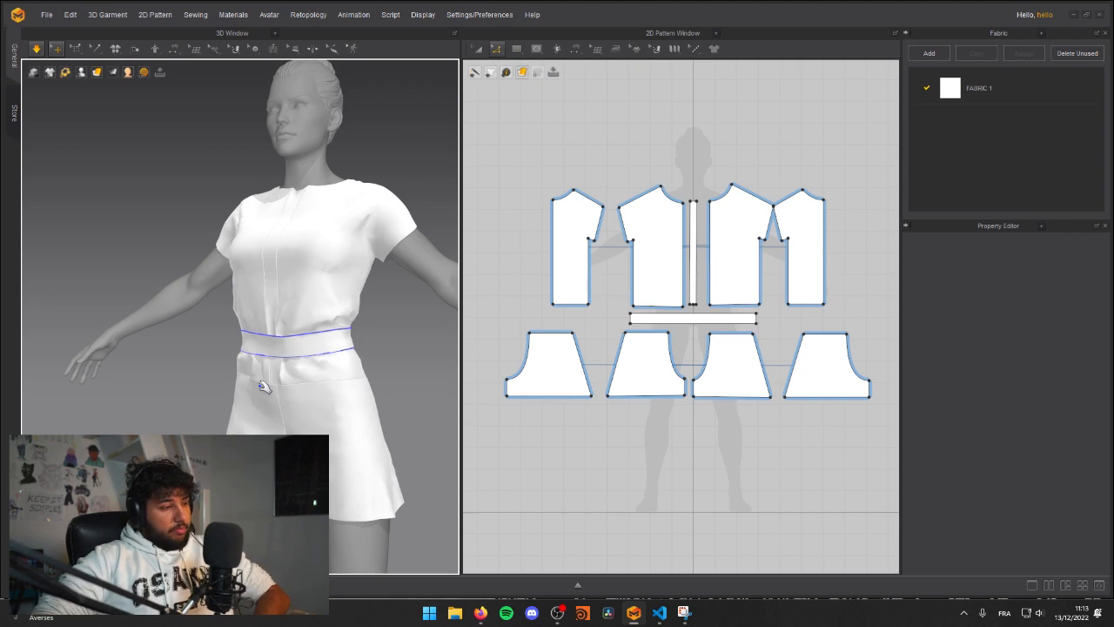
click(352, 371)
drag(361, 401, 384, 350)
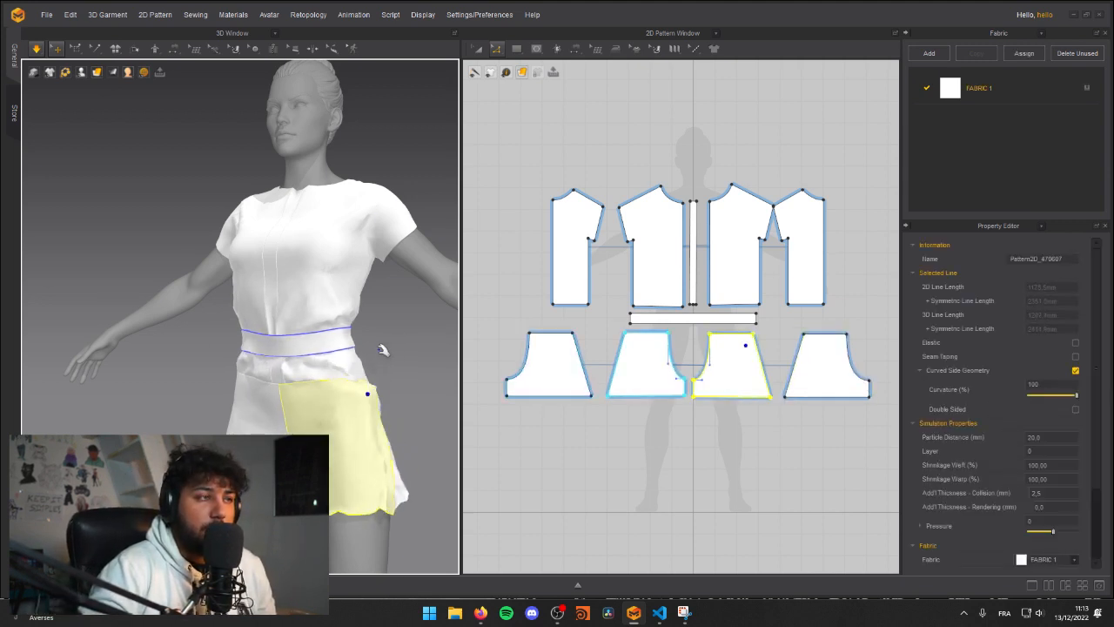
click(671, 315)
drag(671, 313, 672, 299)
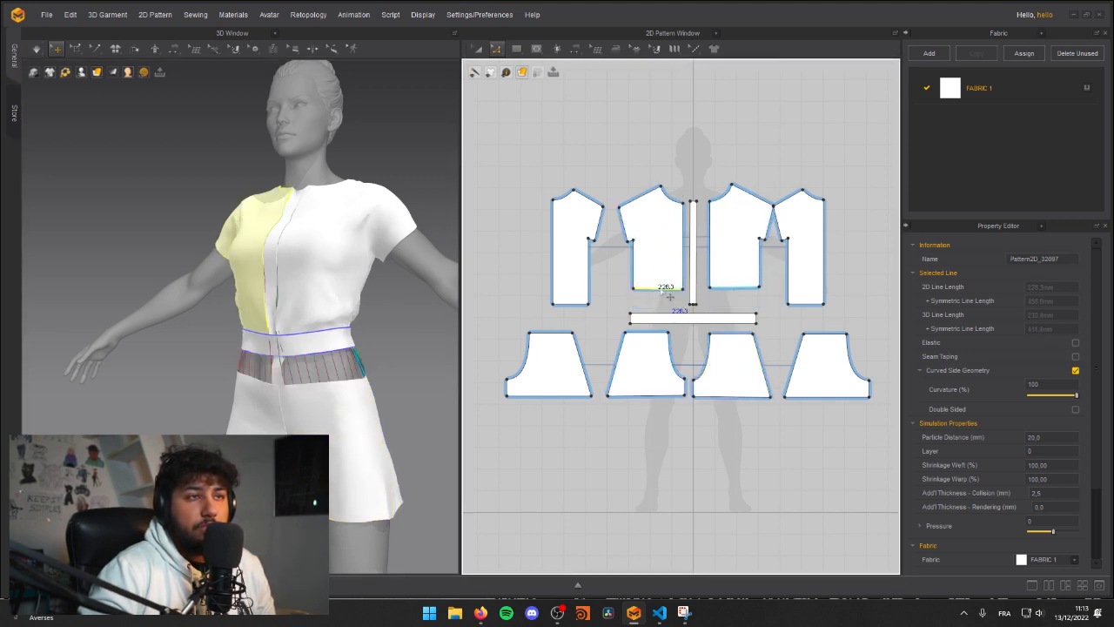
key(ctrl+z)
Step: Shorten the shirt by raising the bottom edges of the front, back and centre strip patterns together, and simulate the result
scroll(691, 301, up, 4)
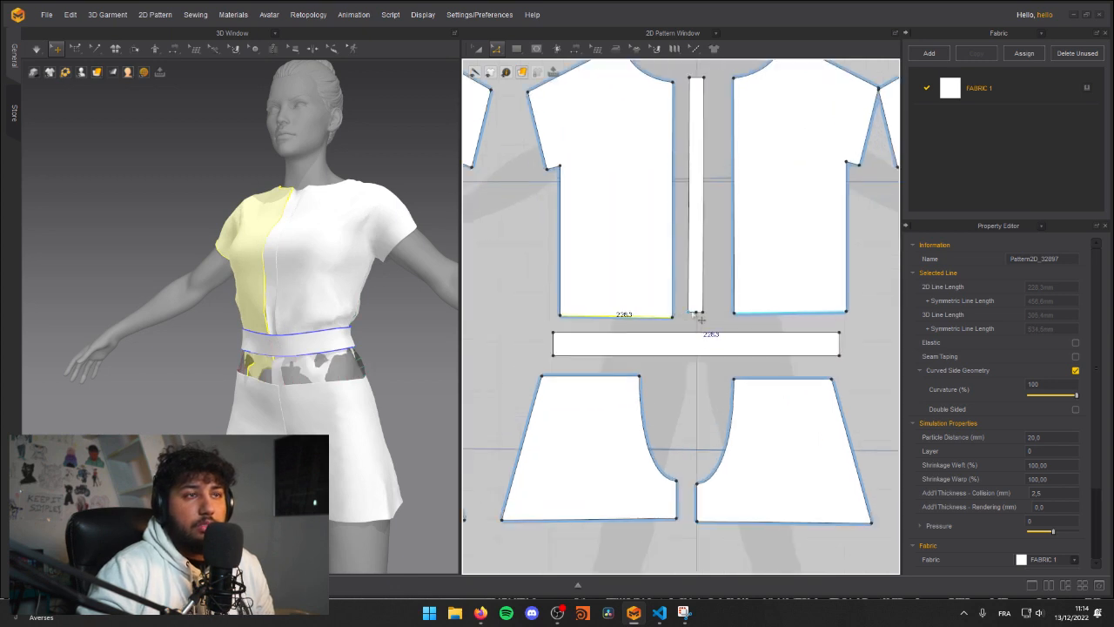
click(699, 314)
scroll(696, 316, up, 4)
scroll(725, 311, down, 3)
shift+click(602, 315)
scroll(596, 322, down, 4)
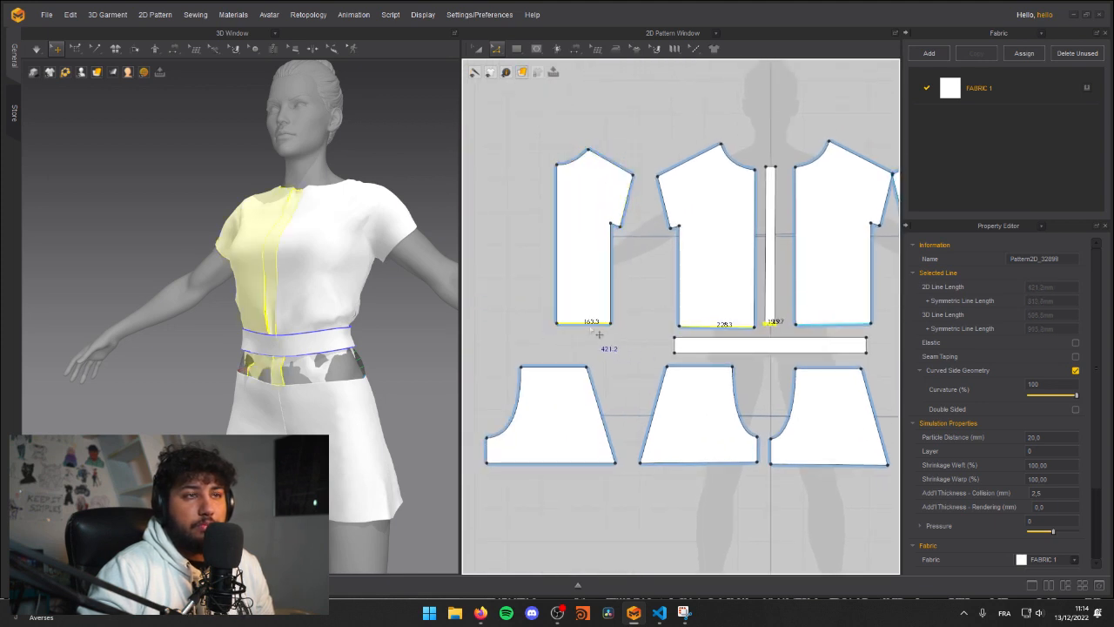
drag(601, 333, 601, 298)
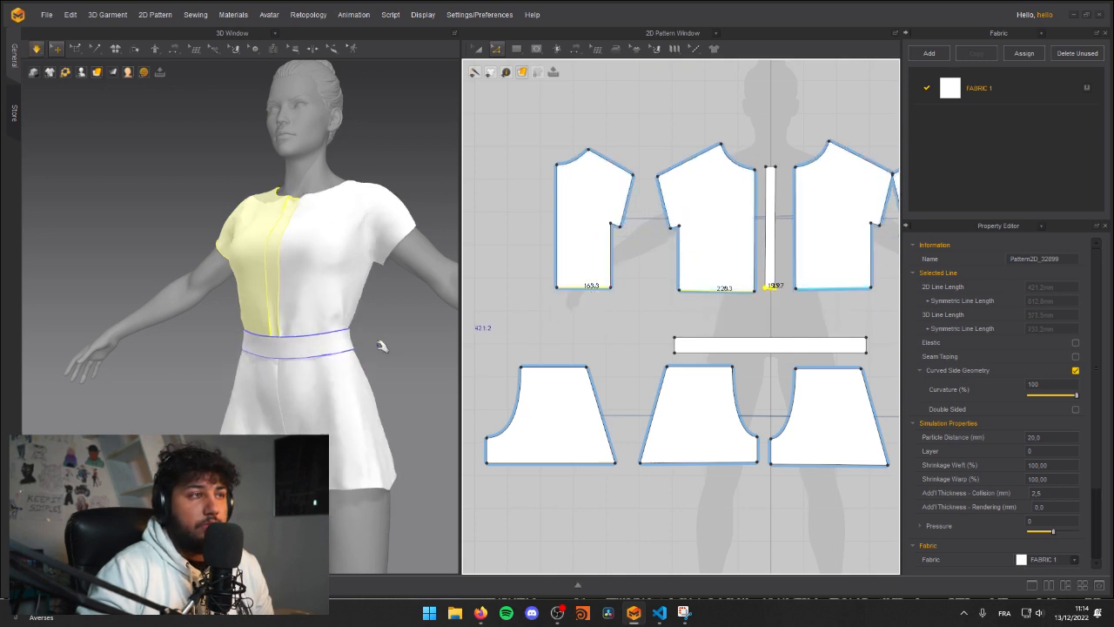
right_drag(338, 336, 285, 315)
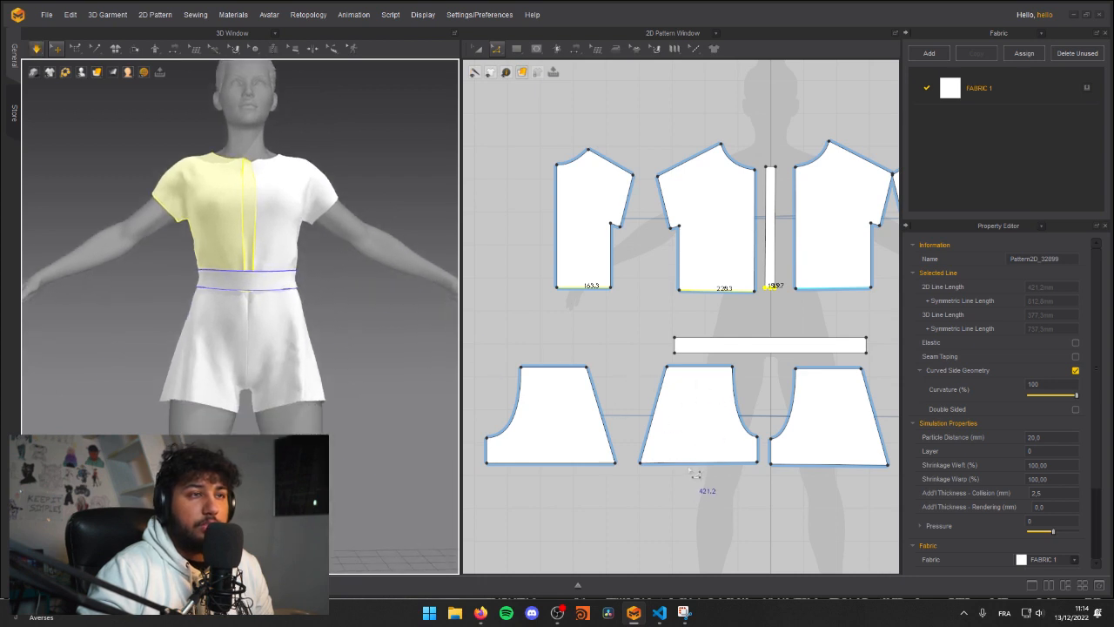
Step: Lengthen the shorts by lowering the bottom edges of the front and back leg patterns
drag(696, 471, 689, 505)
drag(579, 465, 591, 508)
middle_drag(735, 516, 713, 506)
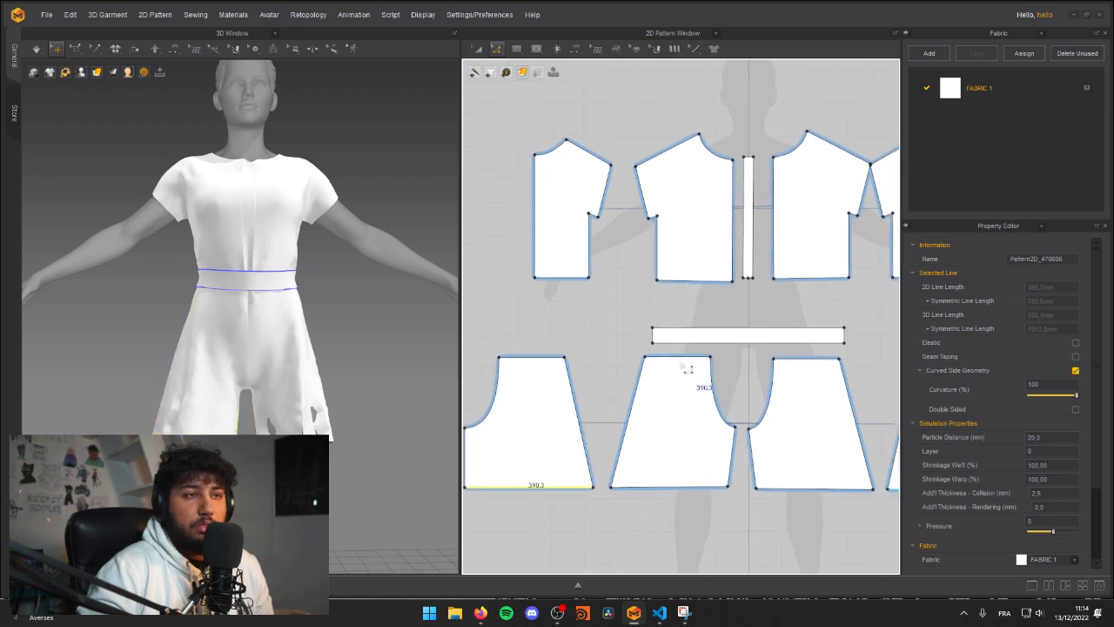
Step: Lower the crotch points of the front and back shorts patterns
drag(736, 428, 732, 445)
middle_drag(526, 442, 619, 433)
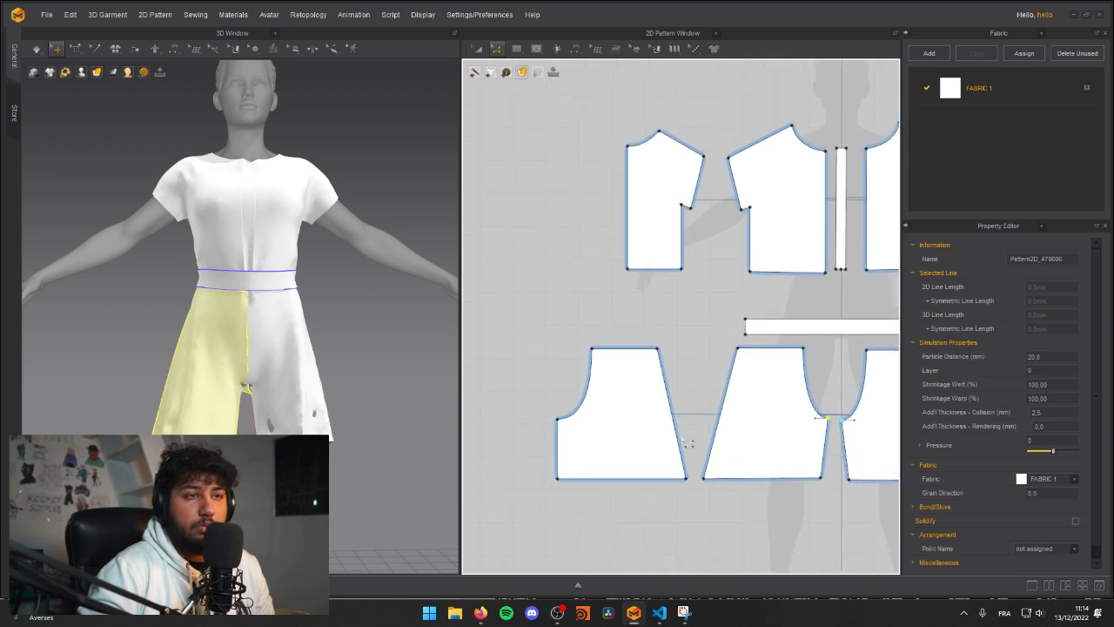
click(560, 430)
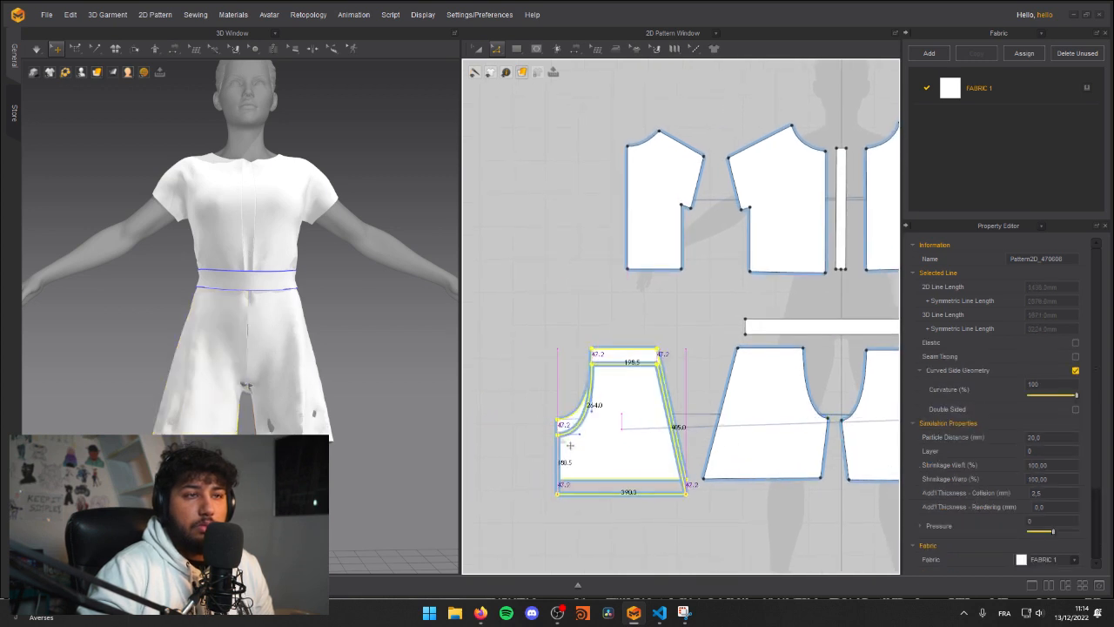
click(836, 422)
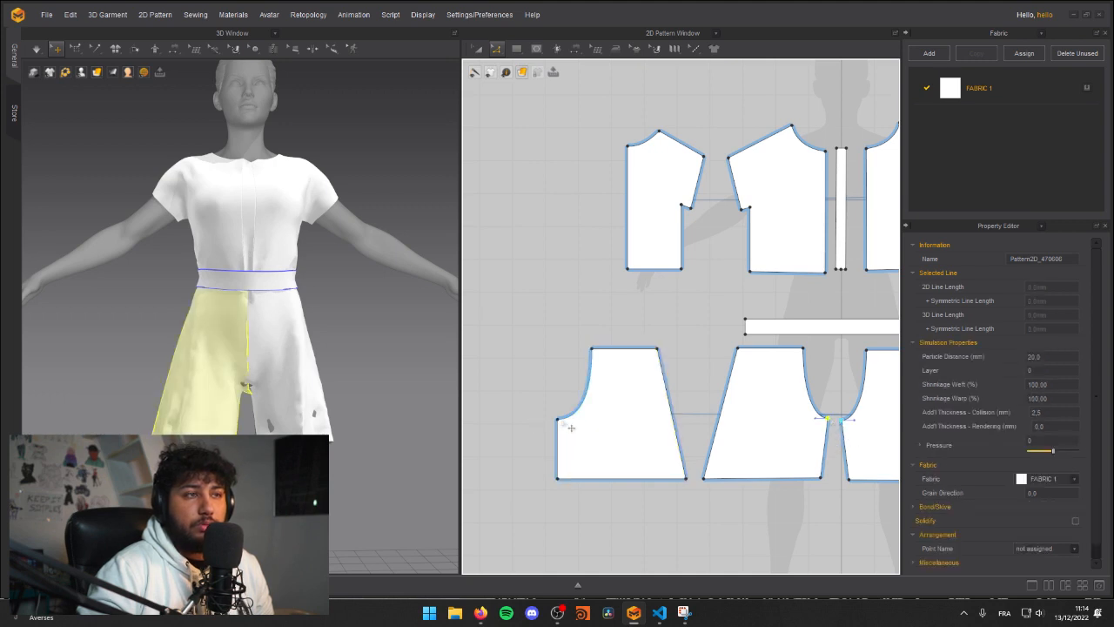
drag(558, 420, 558, 441)
Step: Simulate the longer shorts and pull the twisted belt and shirt back into position at the rear waist
key(space)
drag(283, 337, 300, 314)
mouse_move(301, 314)
right_down()
mouse_move(236, 323)
mouse_move(288, 315)
right_up()
drag(288, 283, 343, 279)
right_drag(343, 279, 370, 300)
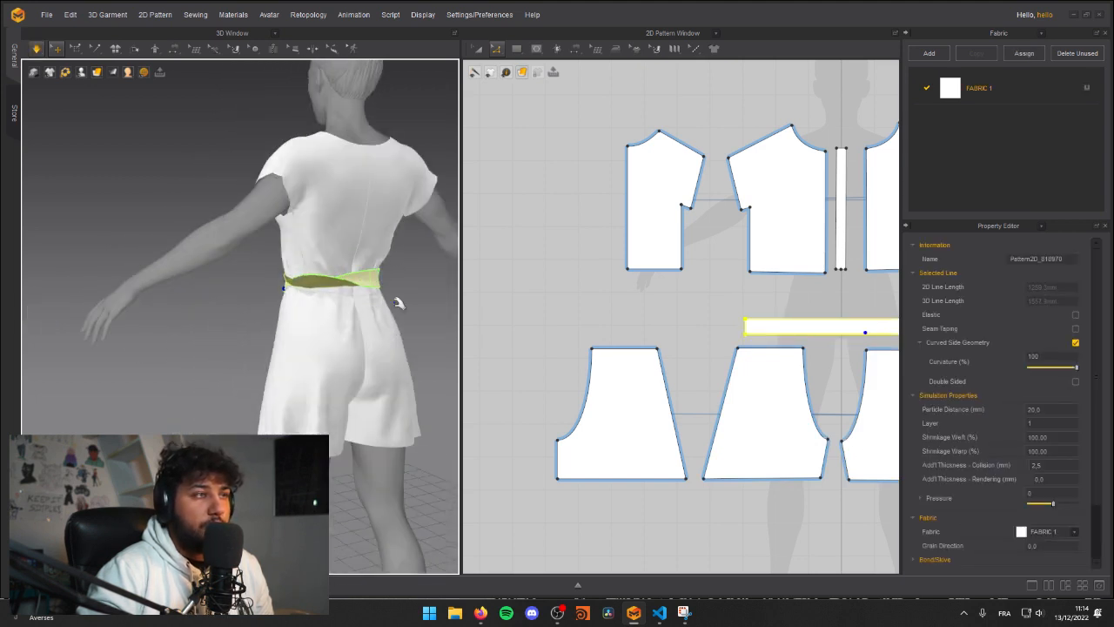
click(333, 278)
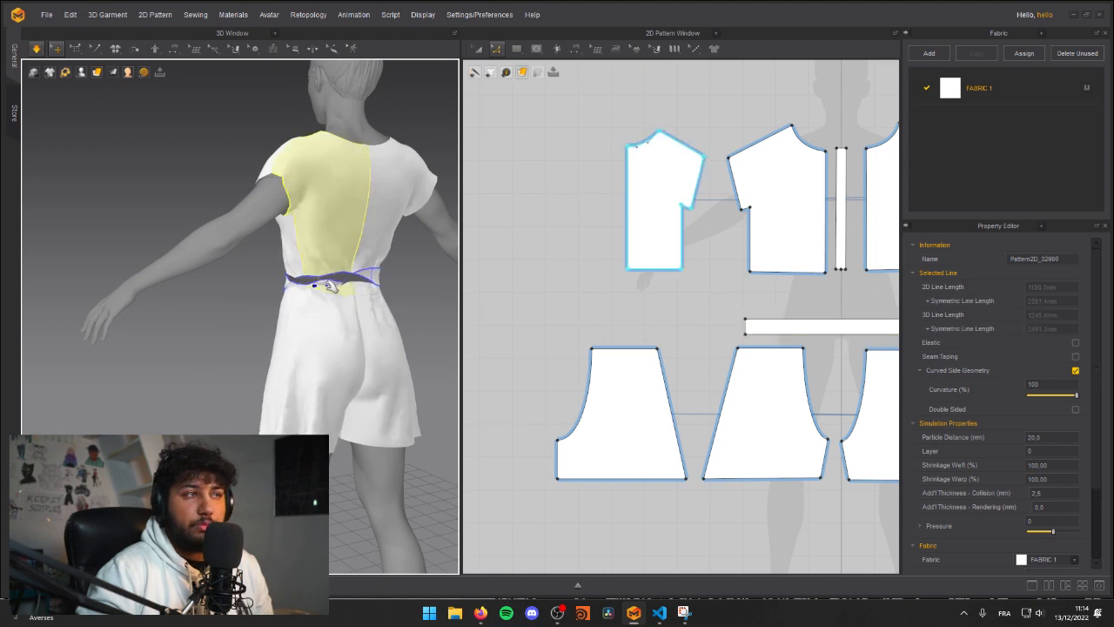
drag(341, 277, 362, 273)
scroll(339, 292, up, 5)
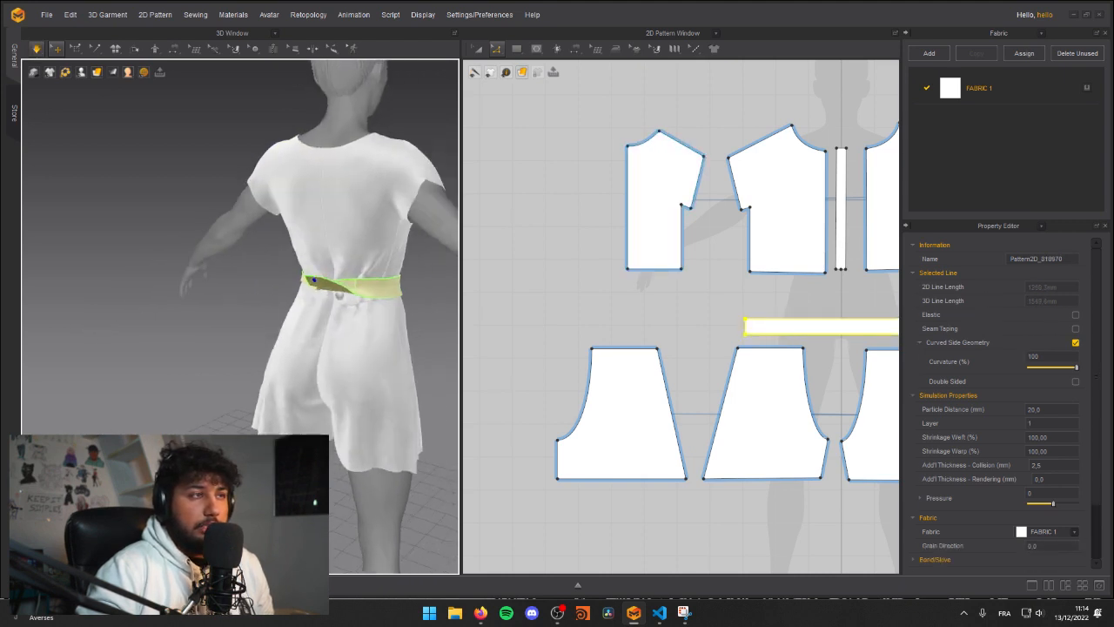
Step: Straighten the folded belt across the back of the waist, pausing and resuming the simulation between pulls
drag(386, 269, 408, 321)
scroll(366, 340, down, 1)
middle_drag(366, 340, 313, 348)
mouse_move(314, 348)
mouse_down()
mouse_move(366, 295)
mouse_move(310, 335)
mouse_move(302, 394)
mouse_move(293, 351)
mouse_up()
key(space)
right_drag(293, 352, 386, 367)
key(space)
drag(341, 324, 340, 352)
Step: Resettle the garment from the front and pull the left front shorts panel to smooth its drape
key(space)
right_drag(316, 401, 386, 363)
scroll(385, 363, down, 5)
right_drag(280, 385, 172, 316)
middle_drag(209, 370, 240, 343)
scroll(253, 342, up, 2)
key(space)
mouse_move(191, 382)
mouse_down()
mouse_move(159, 365)
mouse_move(177, 373)
mouse_up()
click(315, 364)
click(312, 363)
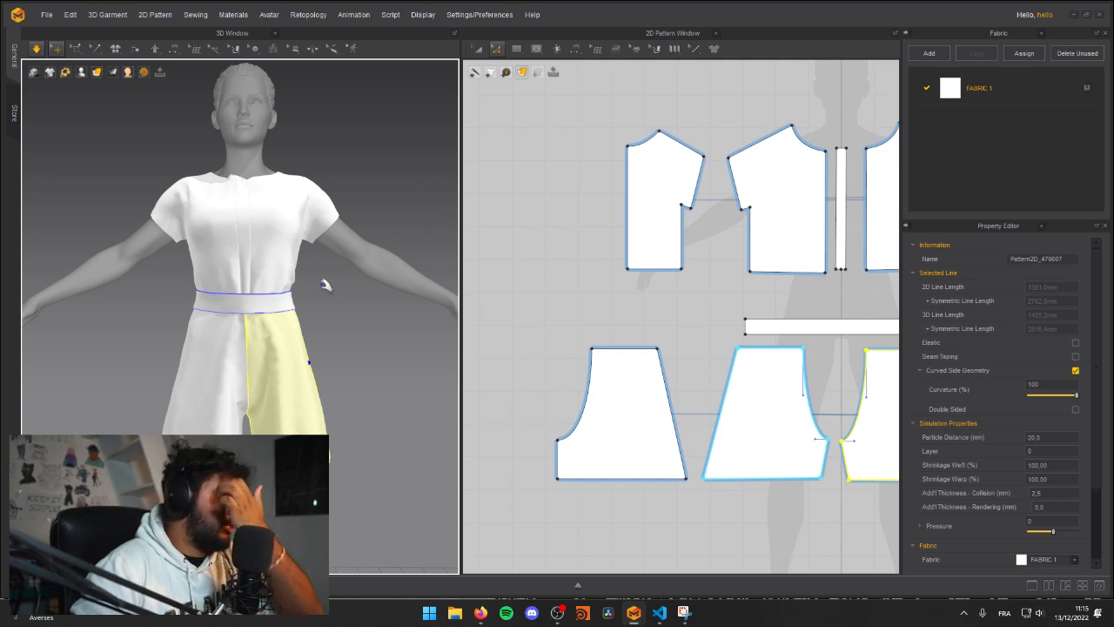
Step: Check how the belt sits from the side and front, and bring the whole belt pattern into the 2D view
right_drag(226, 271, 335, 289)
drag(341, 290, 409, 271)
click(338, 323)
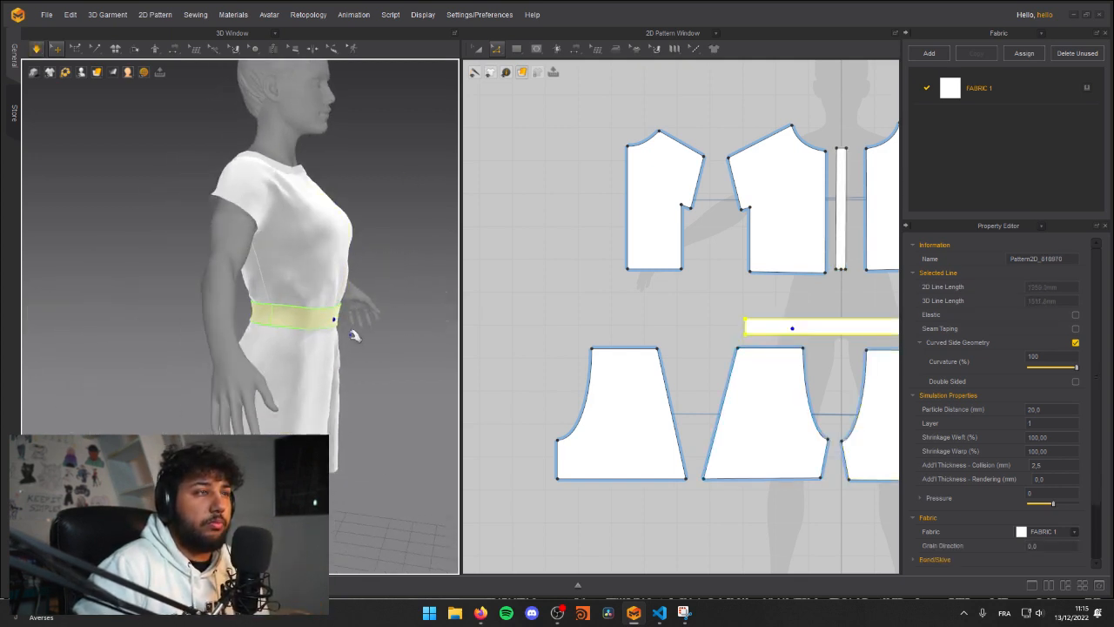
right_drag(700, 296, 562, 385)
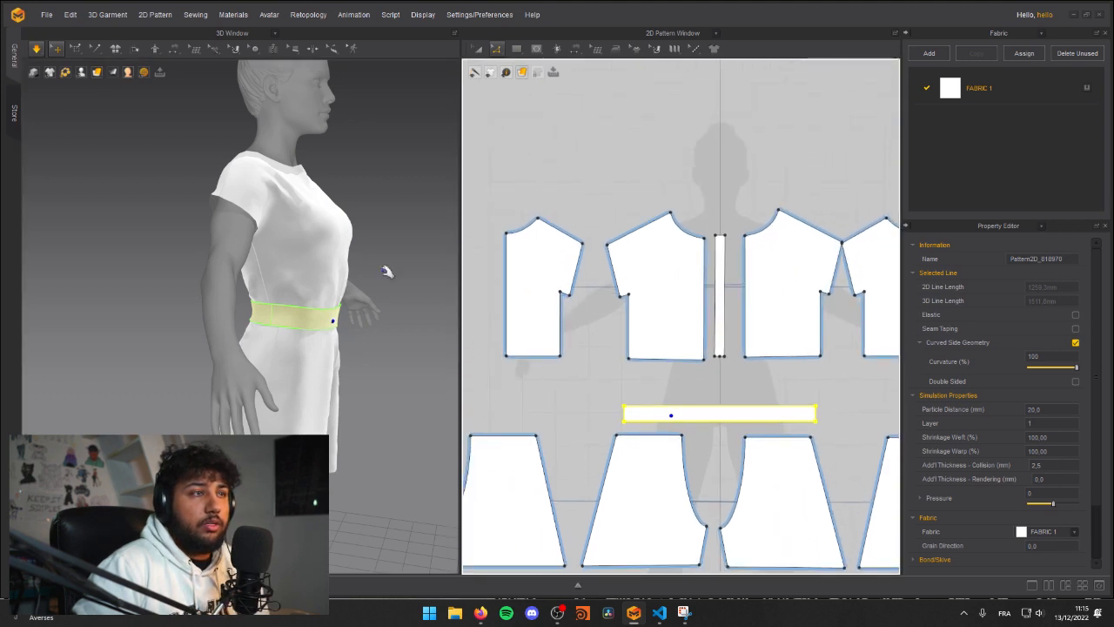
right_drag(279, 308, 233, 305)
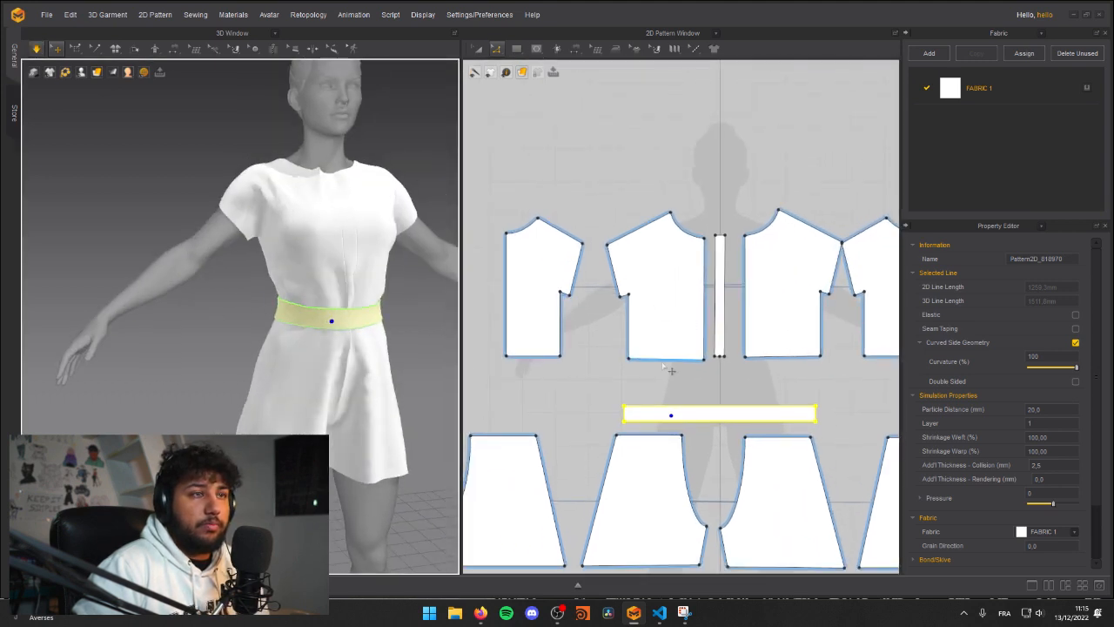
click(637, 340)
drag(623, 248, 594, 206)
drag(633, 373, 635, 372)
middle_drag(587, 359, 629, 350)
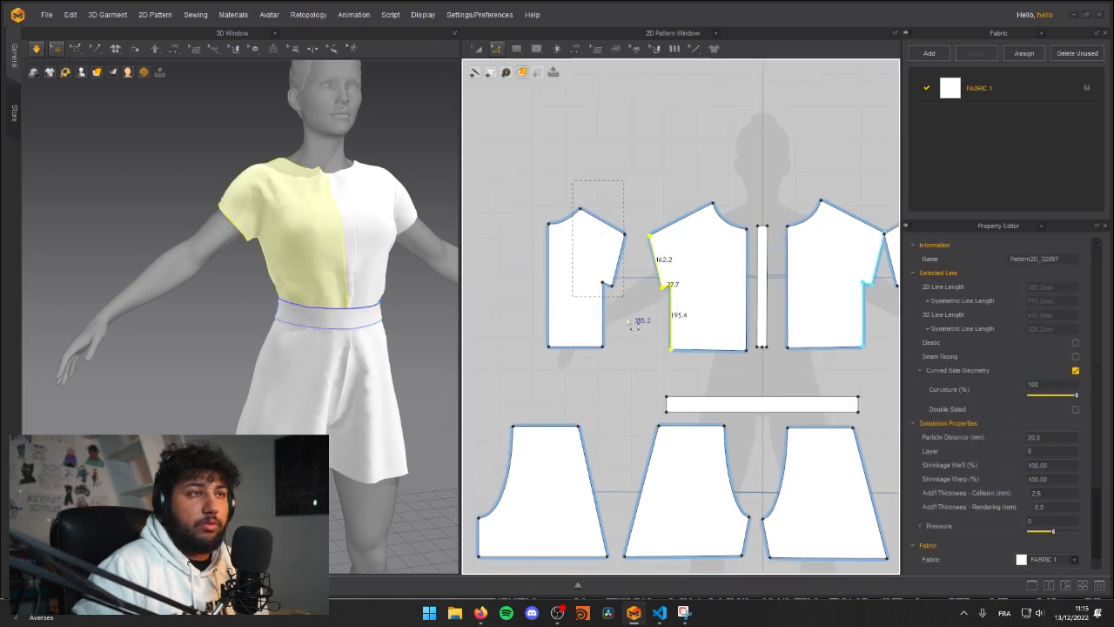
shift+drag(642, 393, 633, 369)
drag(606, 308, 617, 309)
key(ctrl+z)
click(663, 284)
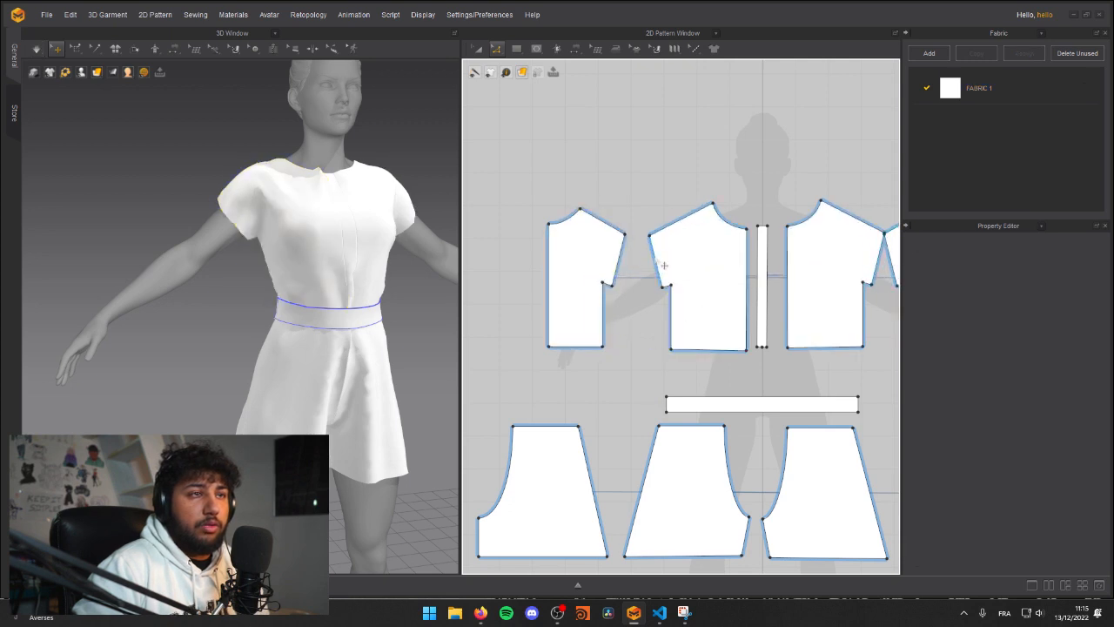
drag(691, 340, 684, 347)
drag(621, 185, 694, 378)
middle_drag(736, 365, 685, 366)
click(593, 134)
drag(638, 356, 643, 359)
middle_drag(735, 368, 627, 366)
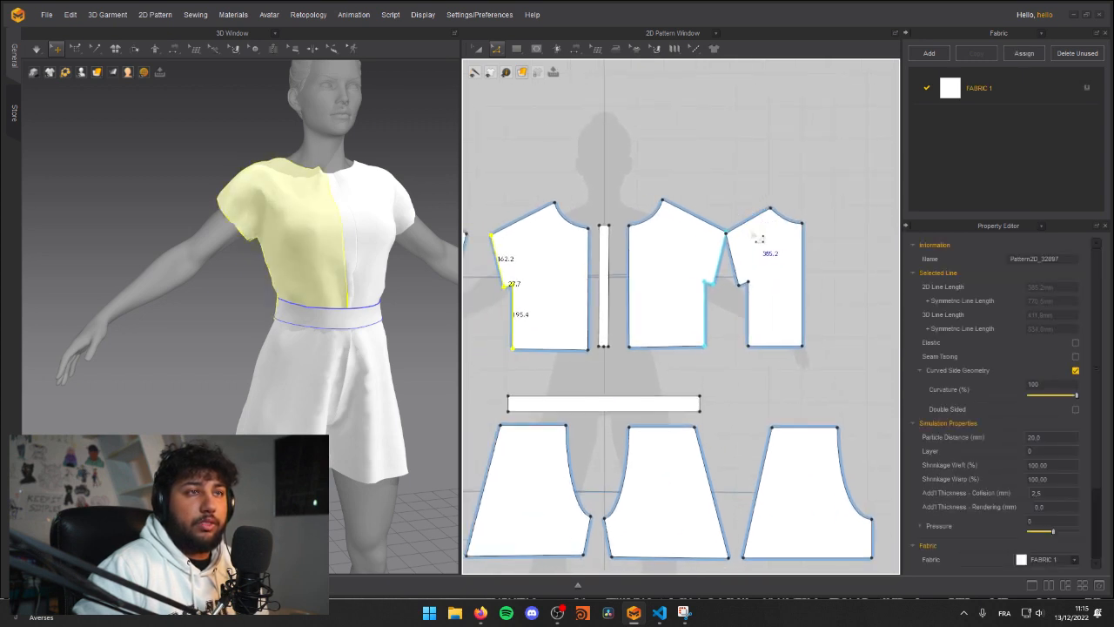
Step: Widen the shirt by moving the sleeve-opening and side edges of the front and back panels outward
key(a)
click(772, 266)
scroll(667, 319, down, 3)
drag(736, 298, 763, 300)
drag(507, 293, 497, 293)
click(552, 237)
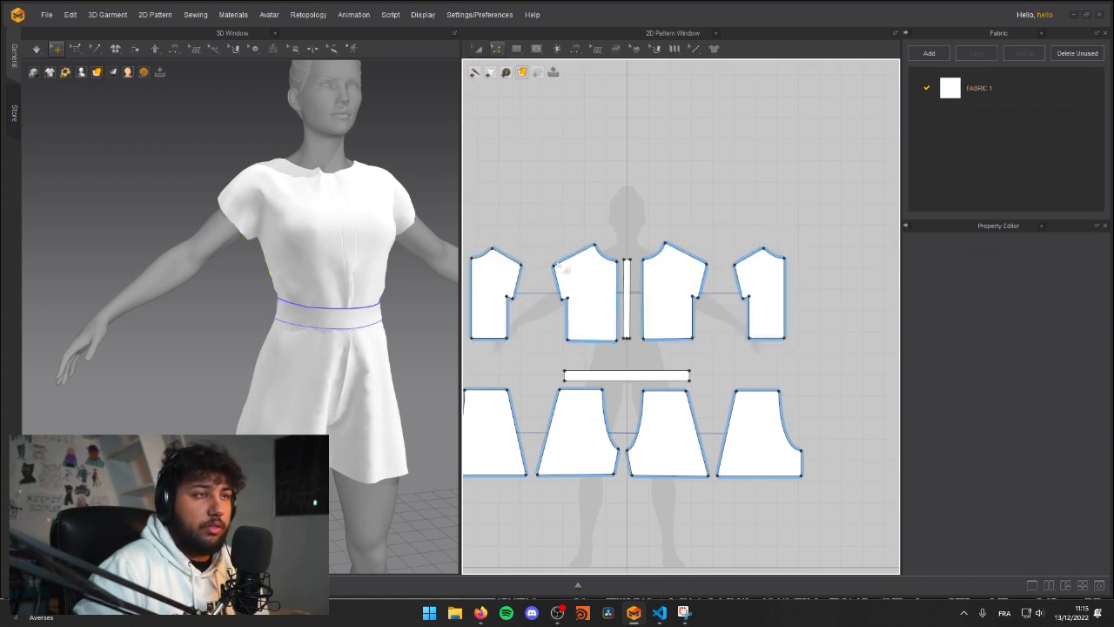
drag(583, 349, 585, 348)
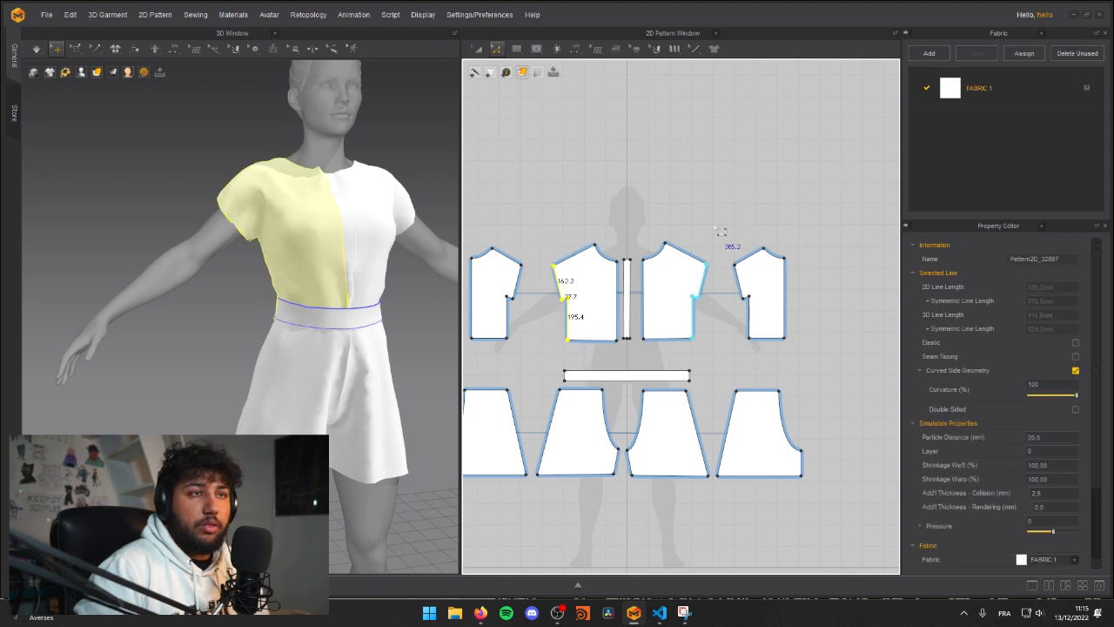
shift+drag(760, 353, 761, 354)
drag(749, 293, 735, 292)
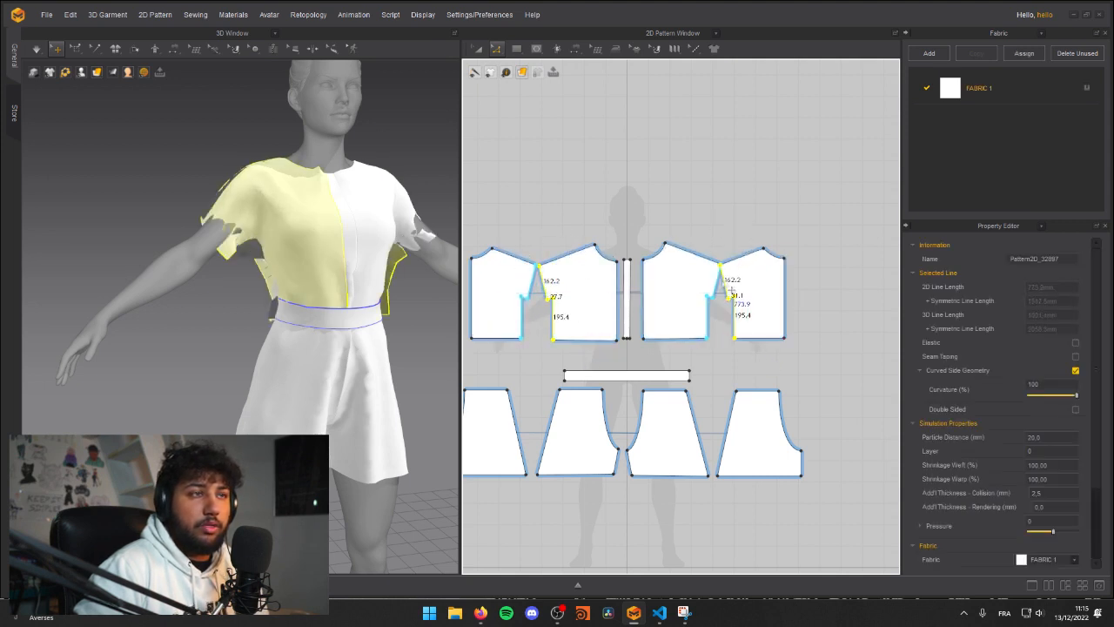
Step: Simulate the widened shirt and pull the left front panel near the waist to smooth its drape
key(space)
right_drag(251, 233, 330, 217)
drag(346, 200, 392, 247)
right_drag(391, 254, 272, 288)
drag(276, 290, 263, 351)
right_drag(234, 388, 326, 386)
click(238, 376)
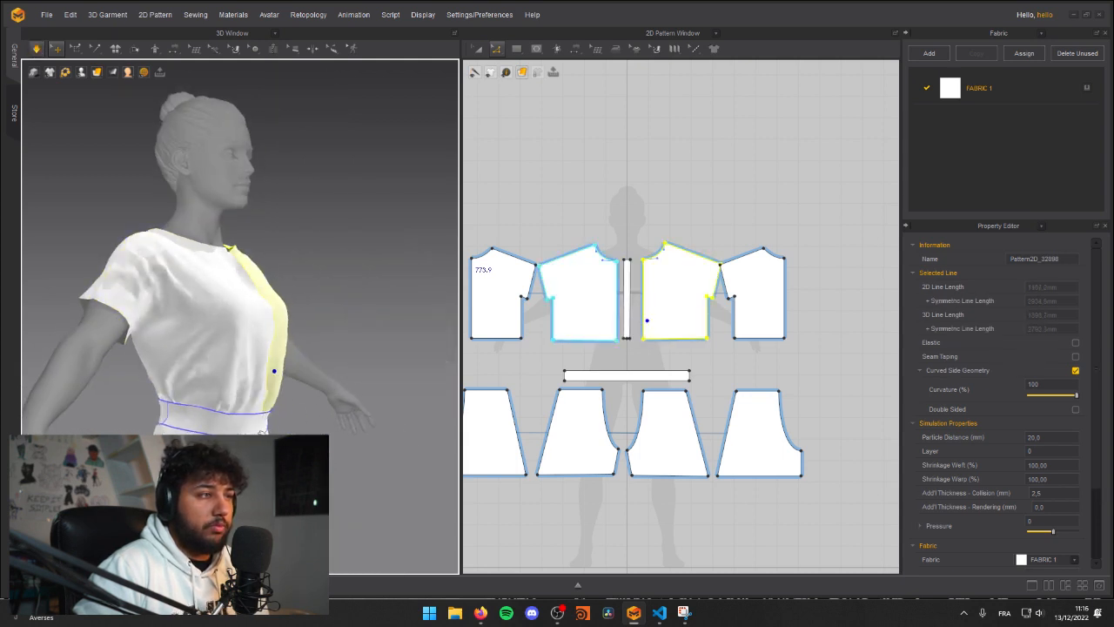
click(270, 405)
key(space)
right_drag(251, 373, 245, 283)
key(space)
Step: Move the front shirt panels' side edges below the sleeves slightly inward and tug the back panel above the belt
click(555, 322)
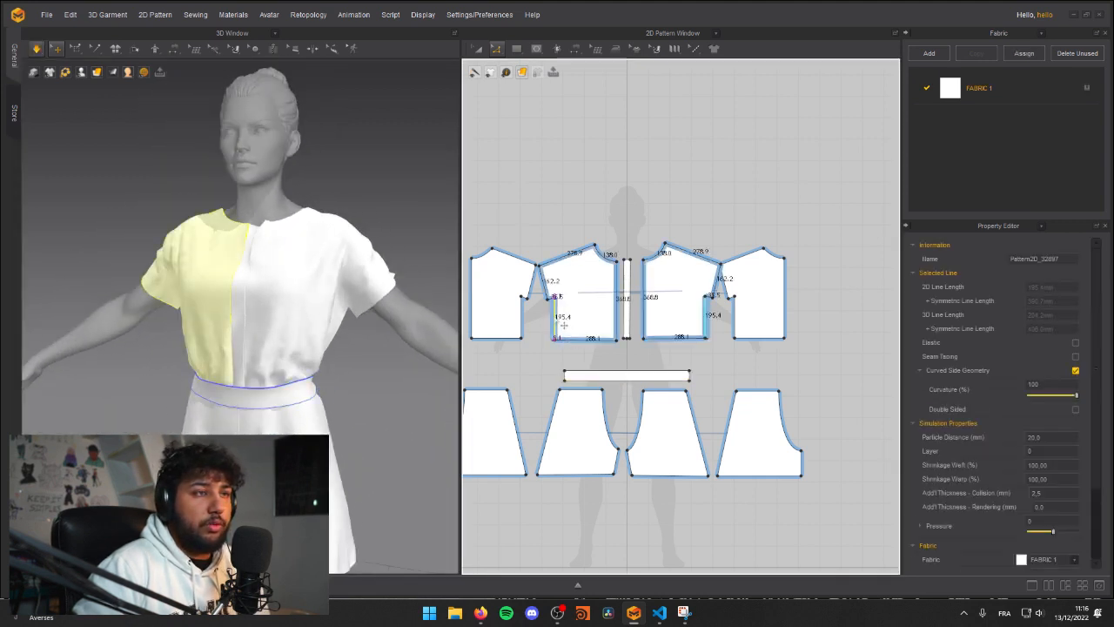
right_drag(287, 296, 115, 312)
click(262, 306)
right_drag(311, 298, 187, 348)
click(184, 344)
right_drag(167, 387, 305, 362)
click(168, 337)
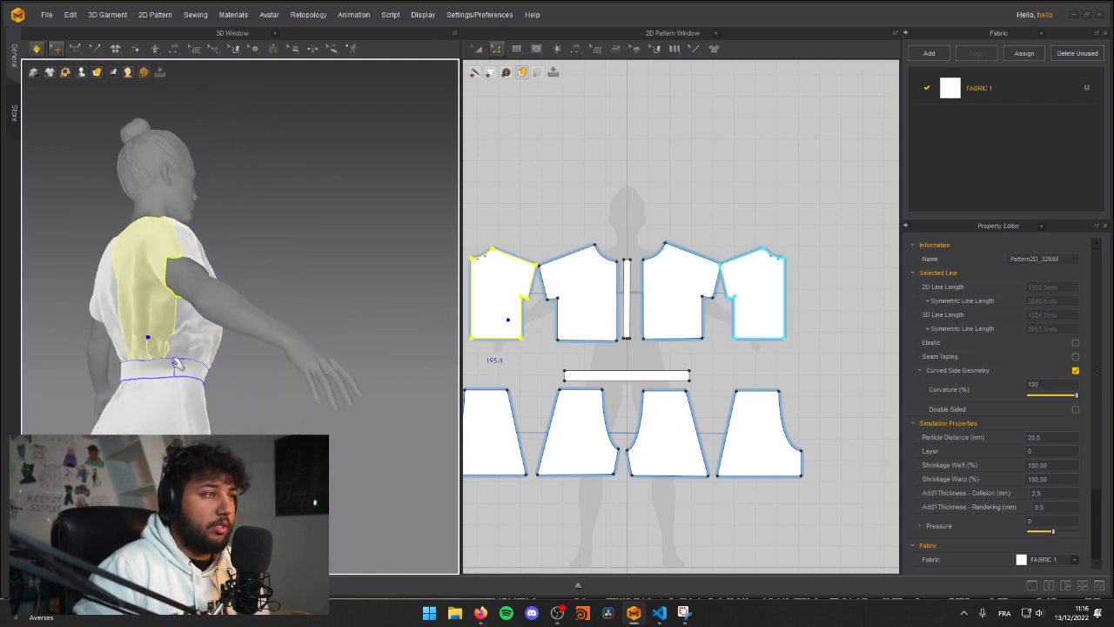
Step: Pull the shirt's back, side and left sleeve cloth into place while it simulates
click(365, 395)
right_drag(365, 396, 134, 317)
click(134, 312)
drag(159, 304, 155, 322)
right_drag(143, 277, 129, 317)
drag(121, 254, 139, 270)
right_drag(219, 335, 226, 302)
drag(116, 267, 66, 297)
click(228, 271)
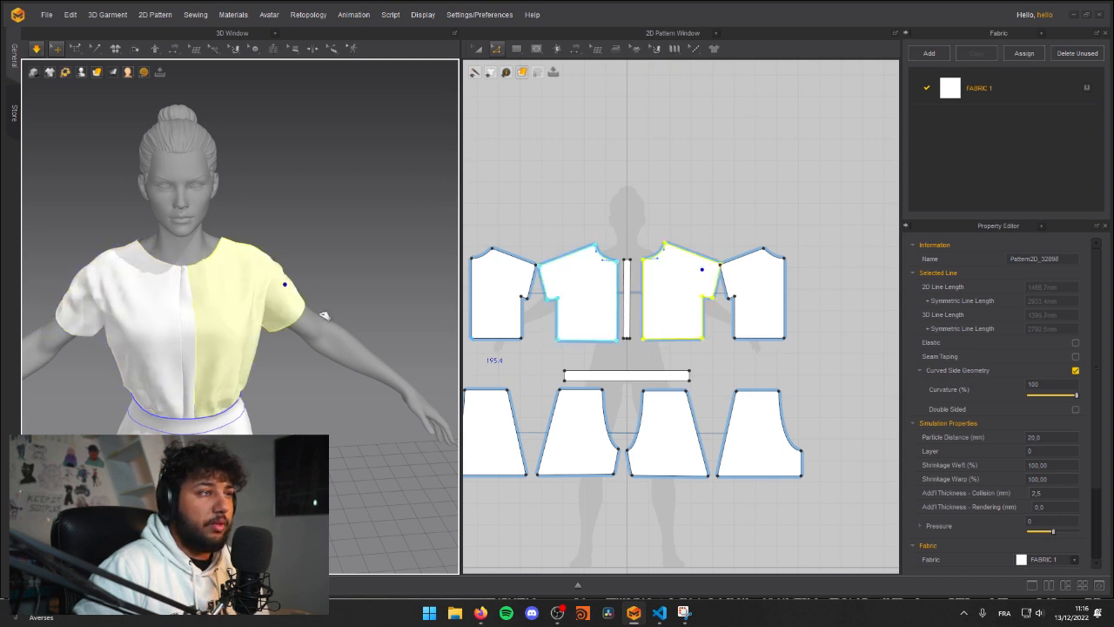
Step: Try to shift the outer shoulder points of the shirt panels inward in the 2D patterns
click(557, 219)
right_drag(570, 225, 601, 242)
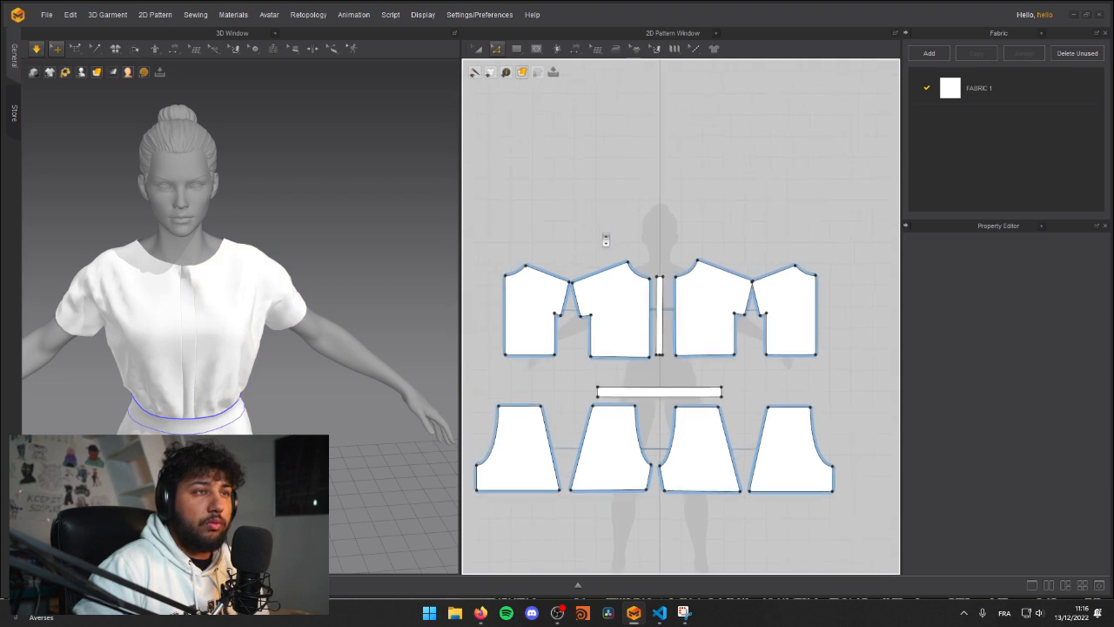
scroll(595, 271, up, 1)
click(559, 297)
mouse_move(554, 277)
mouse_down()
mouse_move(583, 280)
mouse_move(549, 283)
mouse_up()
key(ctrl+z)
click(555, 277)
click(549, 285)
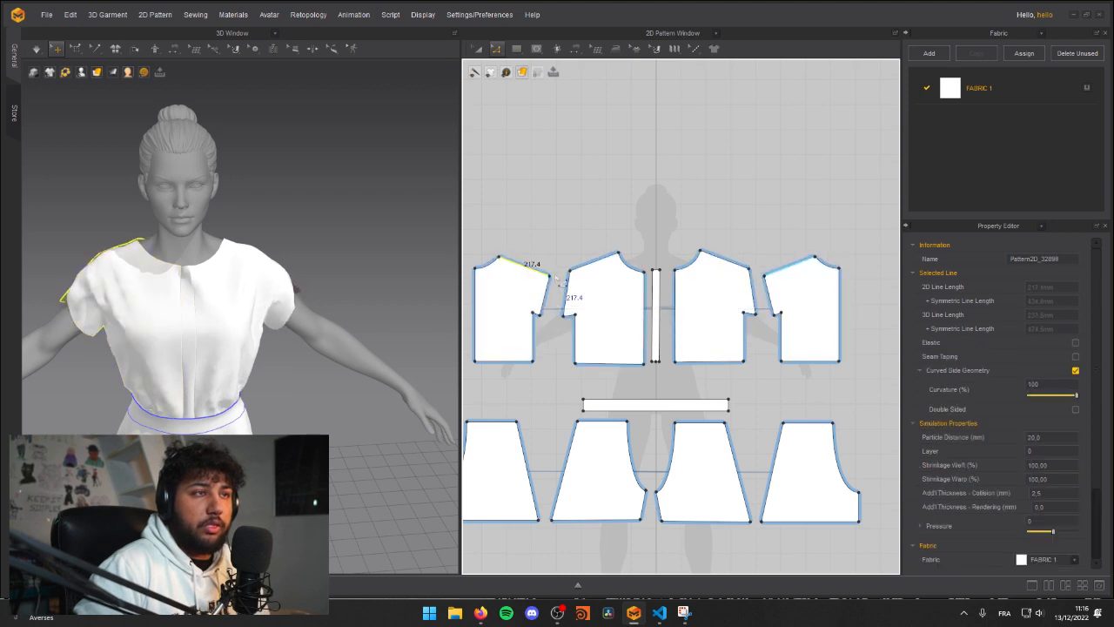
key(ctrl+z)
key(ctrl+z)
key(ctrl+z)
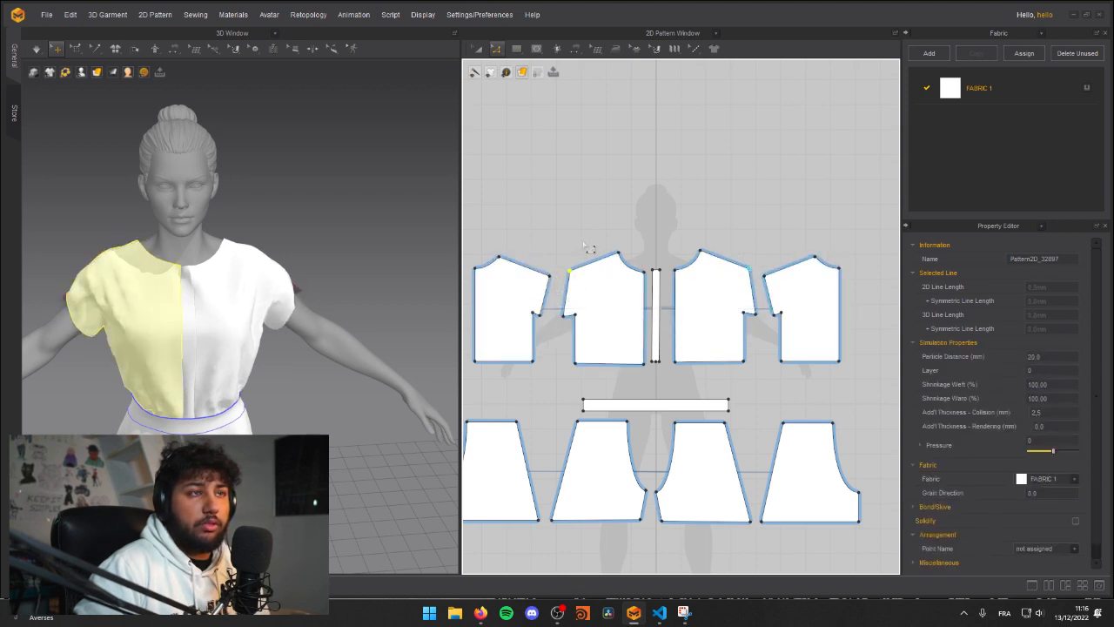
Step: Move the outer shoulder points of the front and back shirt panels inward and simulate the shortened sleeves
click(556, 278)
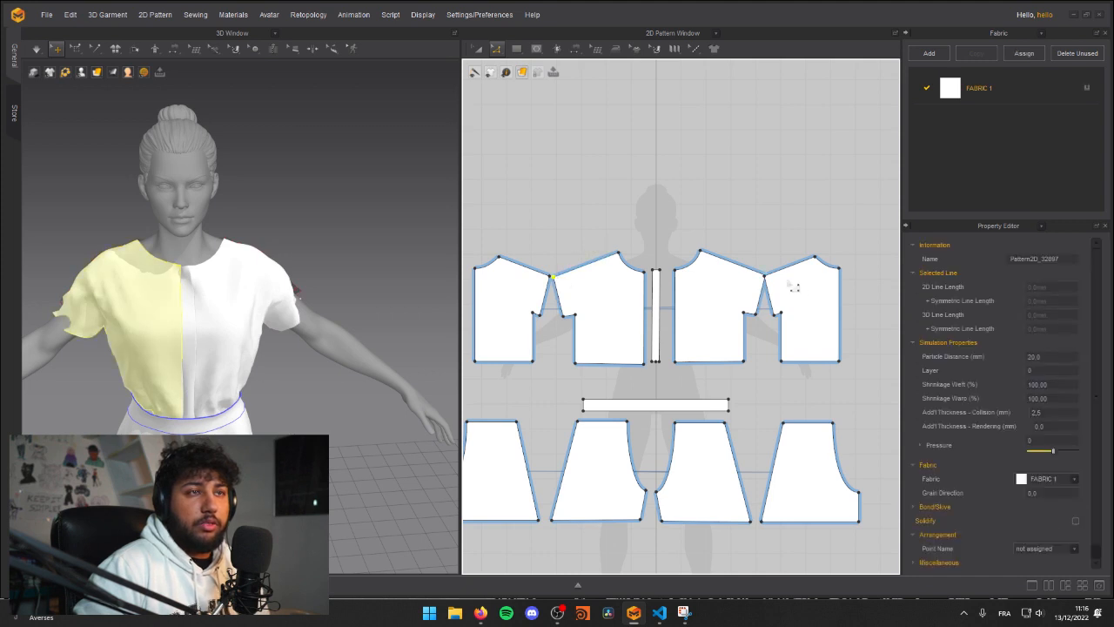
drag(766, 277, 792, 276)
right_drag(277, 251, 236, 244)
key(space)
drag(225, 281, 142, 323)
right_drag(145, 328, 207, 262)
click(241, 268)
scroll(241, 267, up, 2)
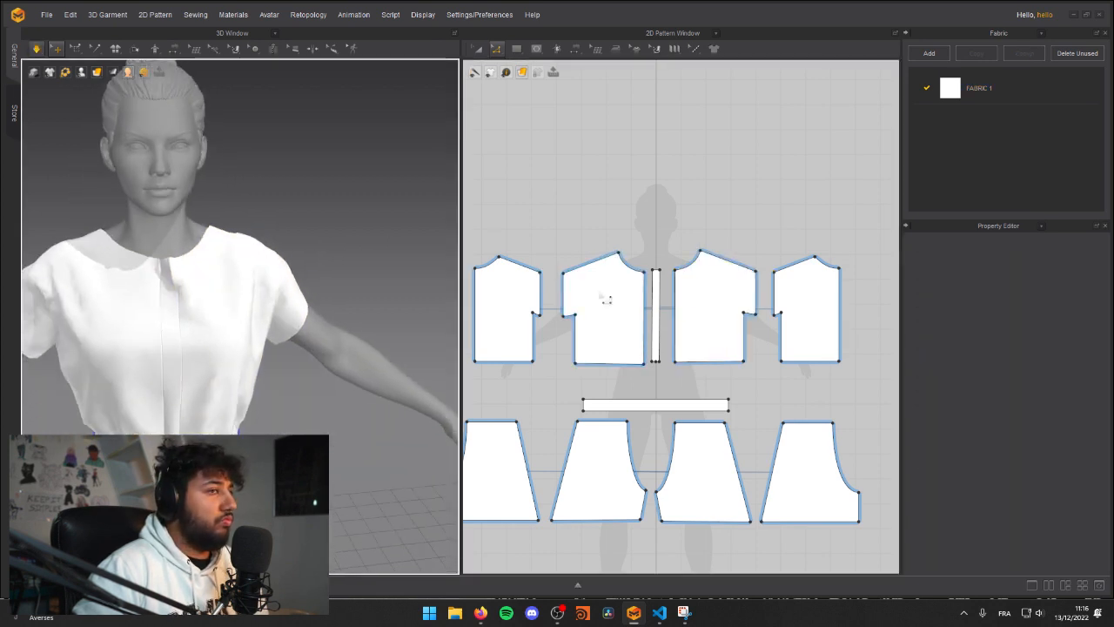
Step: Pull the left front shirt panel at the neckline, centre front and sleeve to settle its drape
right_drag(537, 248, 597, 189)
mouse_move(248, 271)
right_down()
mouse_move(239, 278)
mouse_move(229, 266)
right_up()
drag(214, 235, 167, 243)
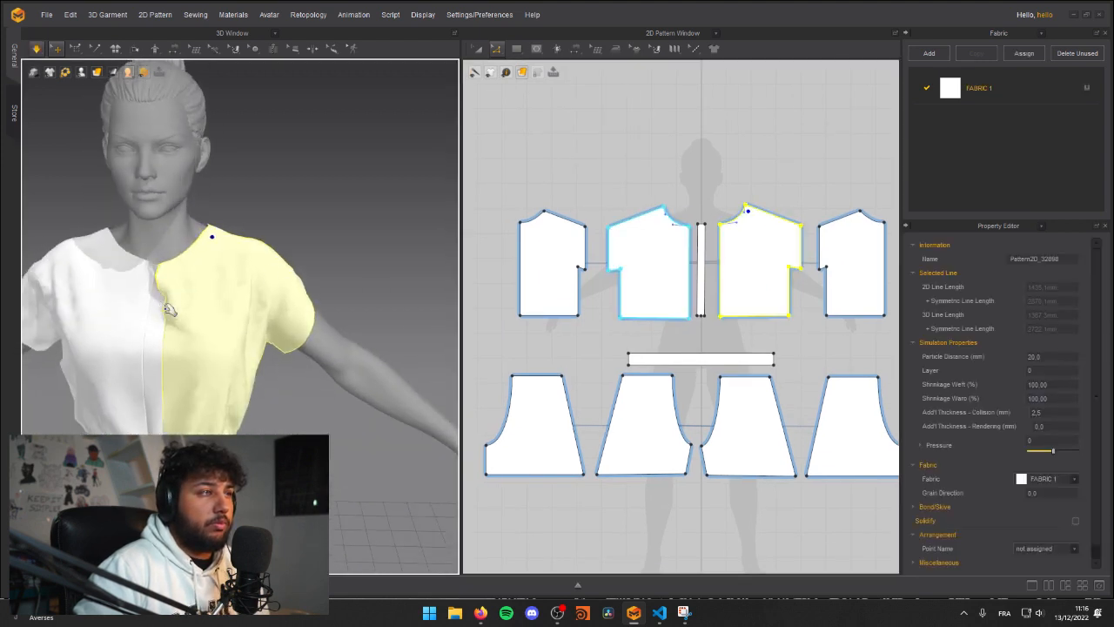
drag(162, 306, 165, 304)
drag(185, 300, 244, 284)
drag(261, 240, 292, 288)
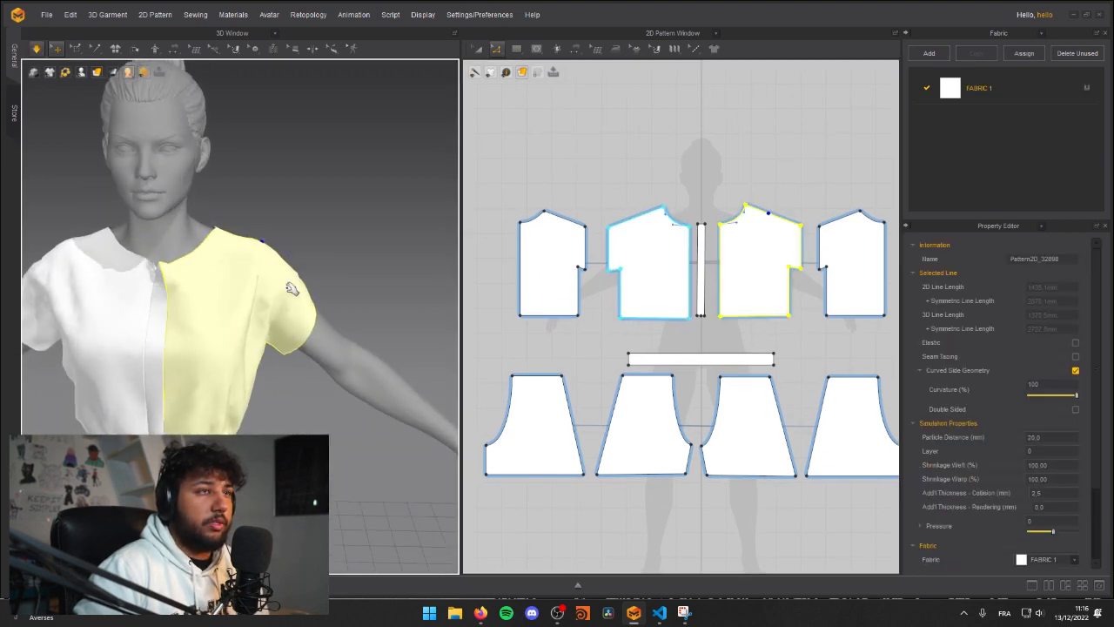
click(646, 178)
right_drag(254, 228, 210, 233)
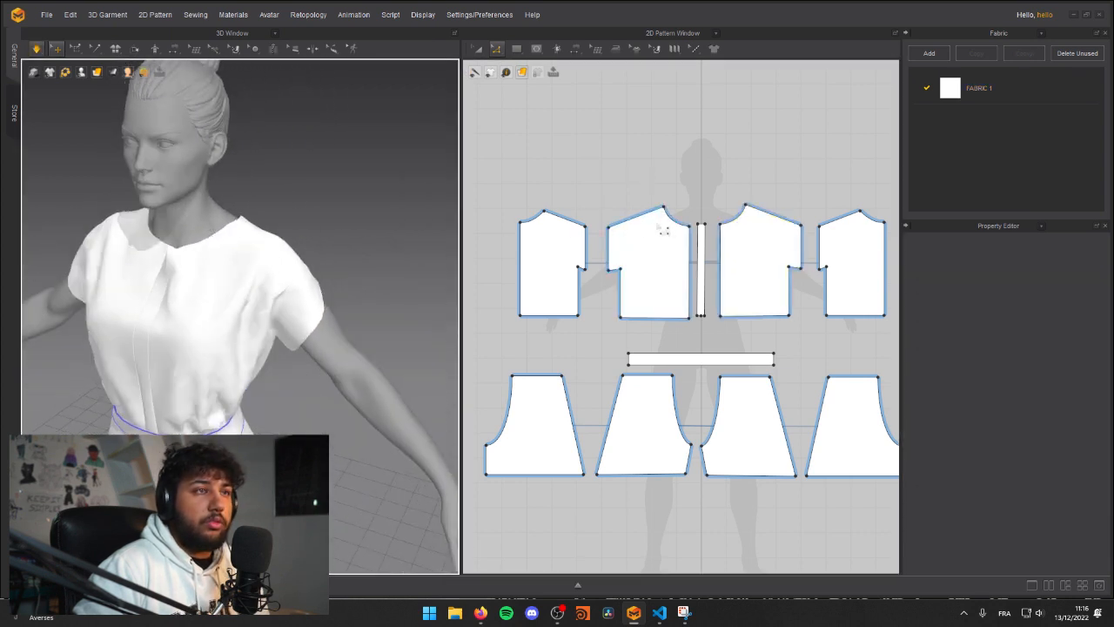
Step: Move the front panels' shoulder, underarm and sleeve-hem points inward to slim the sleeves and sides, and simulate the shirt
click(618, 237)
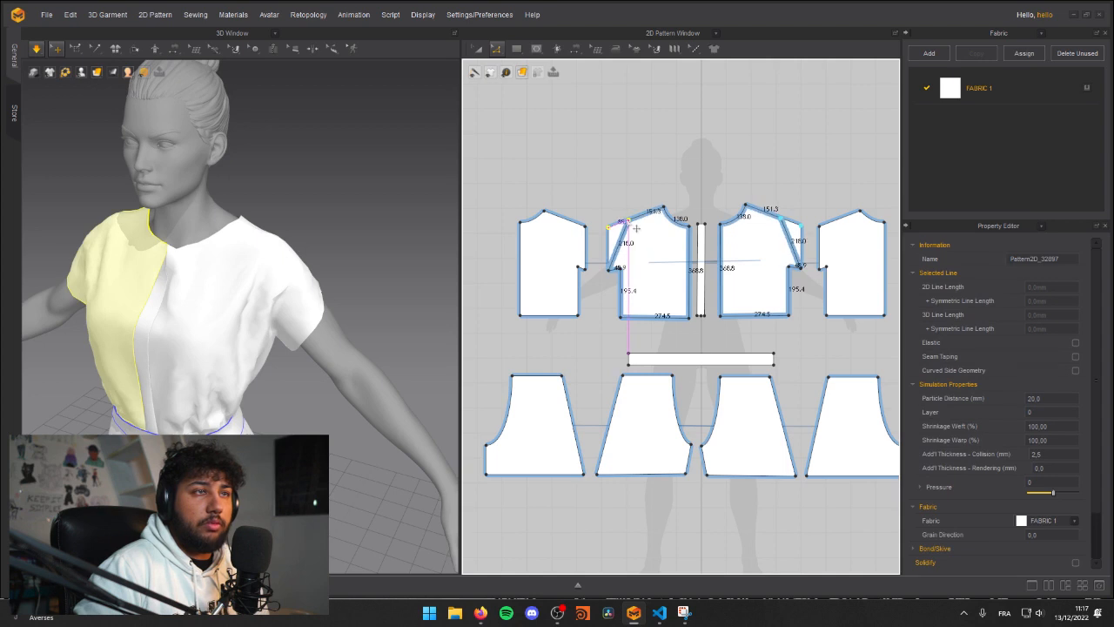
drag(620, 219, 621, 219)
mouse_move(631, 278)
mouse_down()
mouse_move(649, 270)
mouse_move(620, 270)
mouse_up()
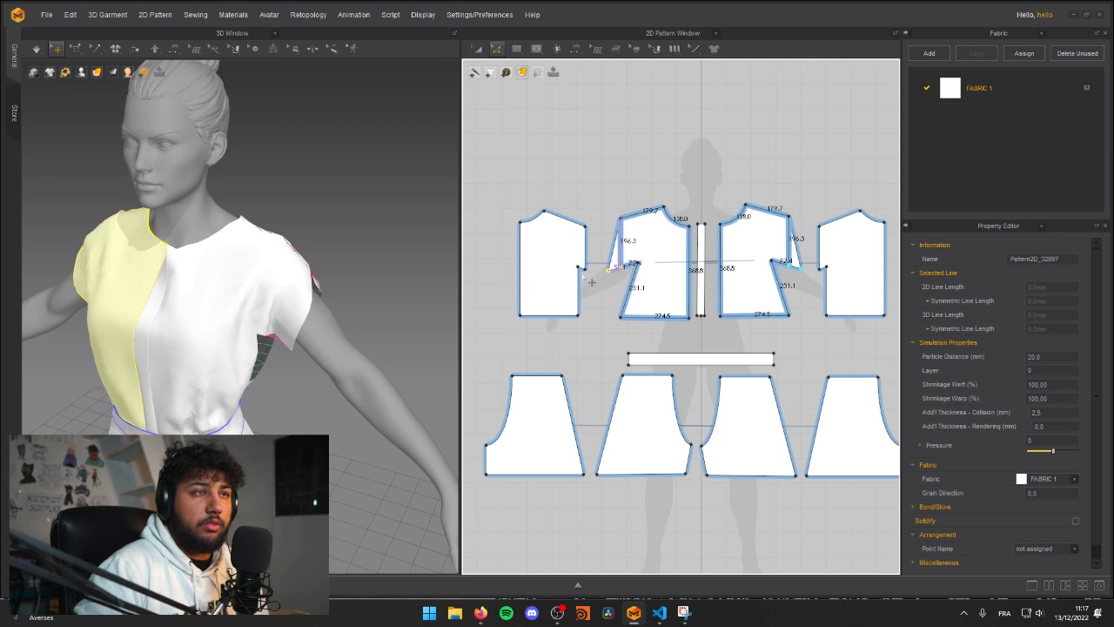
mouse_move(269, 254)
right_down()
mouse_move(177, 249)
mouse_move(285, 209)
mouse_move(270, 263)
right_up()
mouse_move(235, 299)
right_down()
mouse_move(67, 288)
mouse_move(117, 199)
mouse_move(99, 281)
mouse_move(232, 297)
mouse_move(169, 279)
mouse_move(209, 253)
mouse_move(233, 298)
right_up()
key(space)
scroll(203, 264, down, 3)
scroll(233, 298, up, 3)
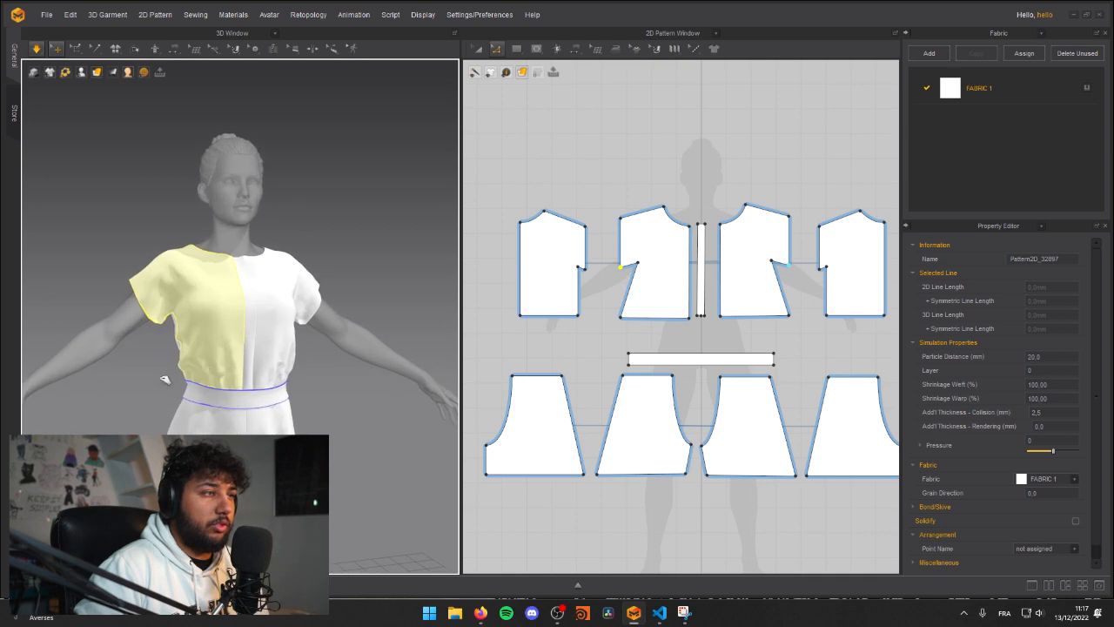
Step: Pull the front shirt panel, the belt and both front shorts panels to smooth how they hang
drag(184, 368, 146, 372)
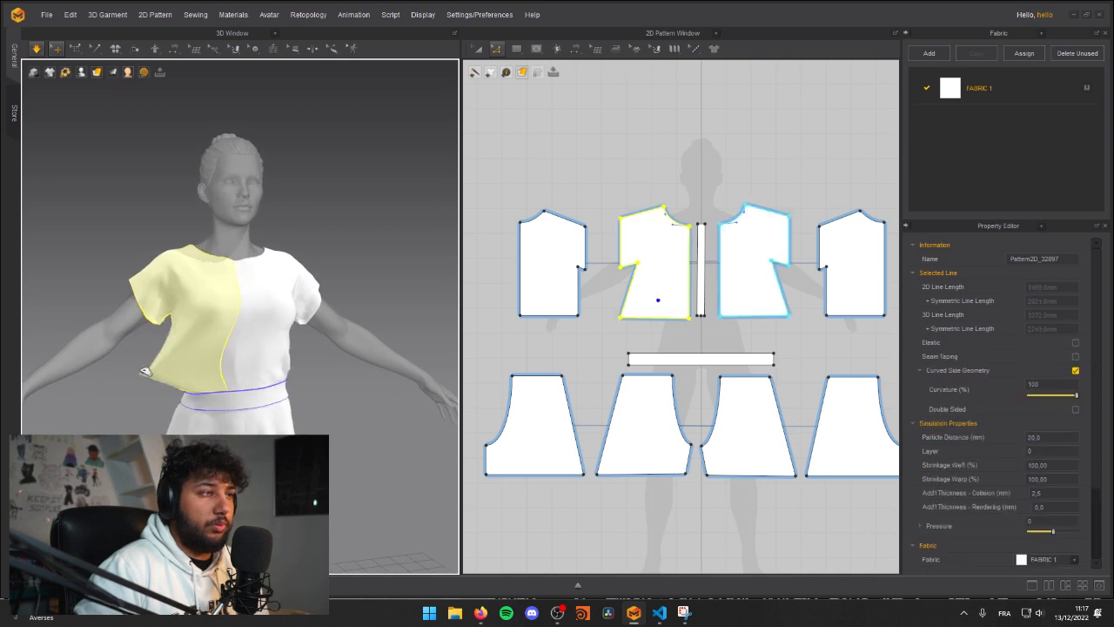
click(202, 388)
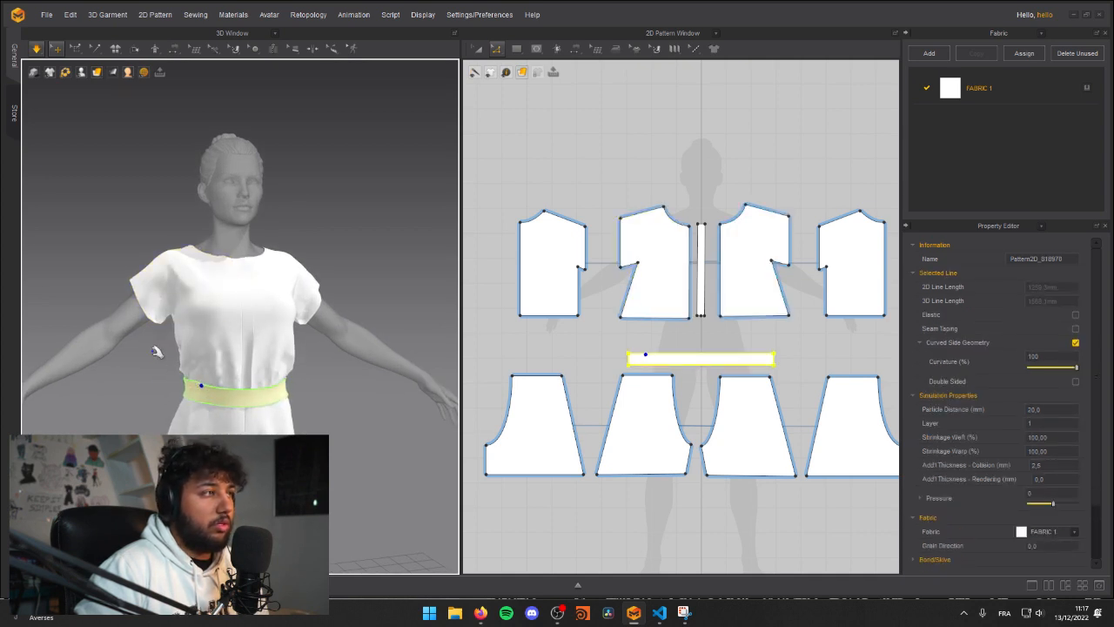
middle_drag(167, 356, 143, 276)
right_drag(143, 275, 244, 346)
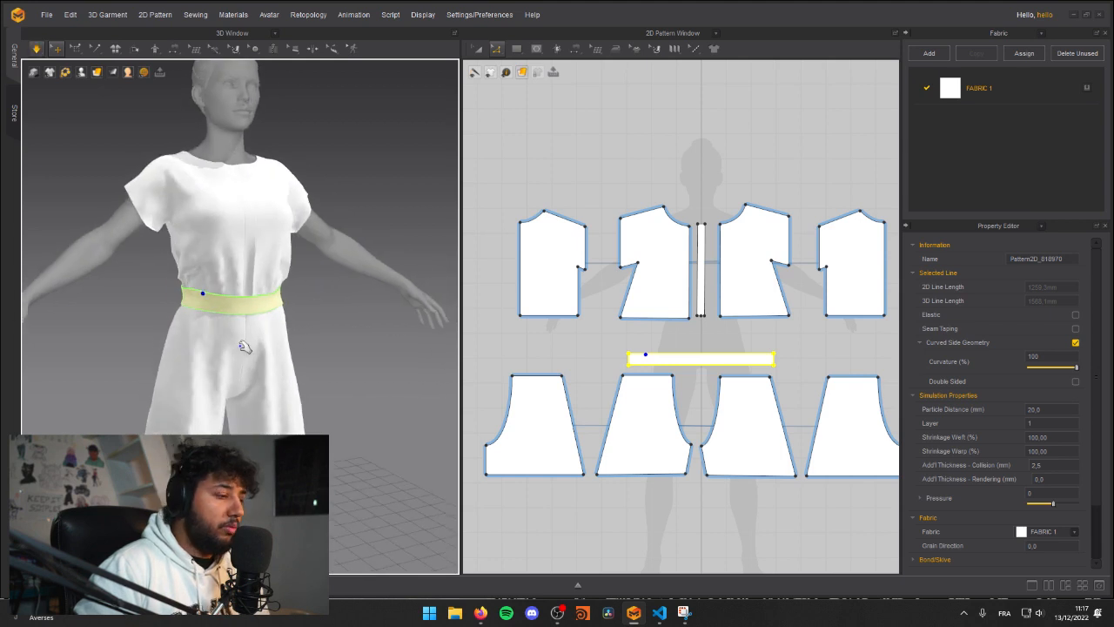
drag(174, 353, 126, 327)
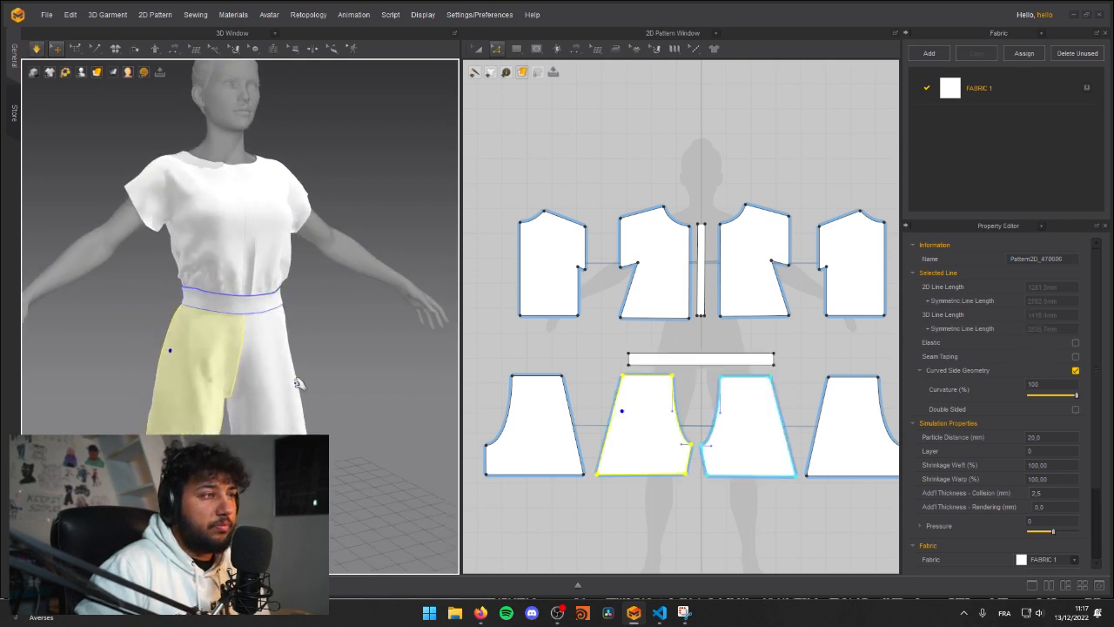
middle_drag(294, 402, 299, 271)
right_drag(299, 272, 248, 331)
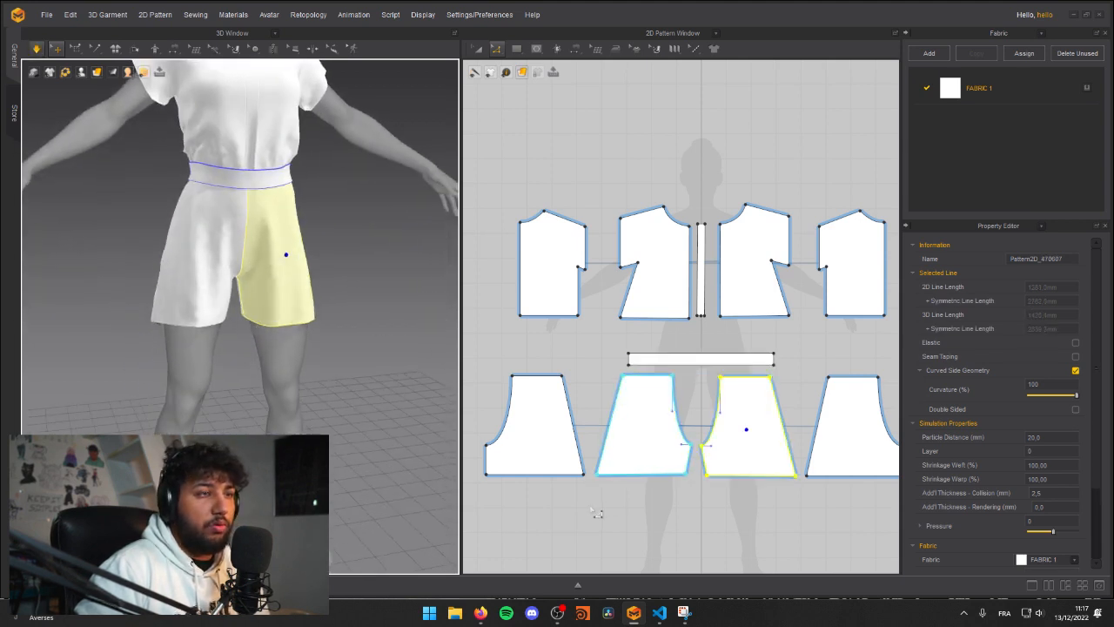
Step: Shorten the shorts by raising the hem edges of the front and back panels, and simulate the result
click(676, 480)
drag(662, 475, 668, 481)
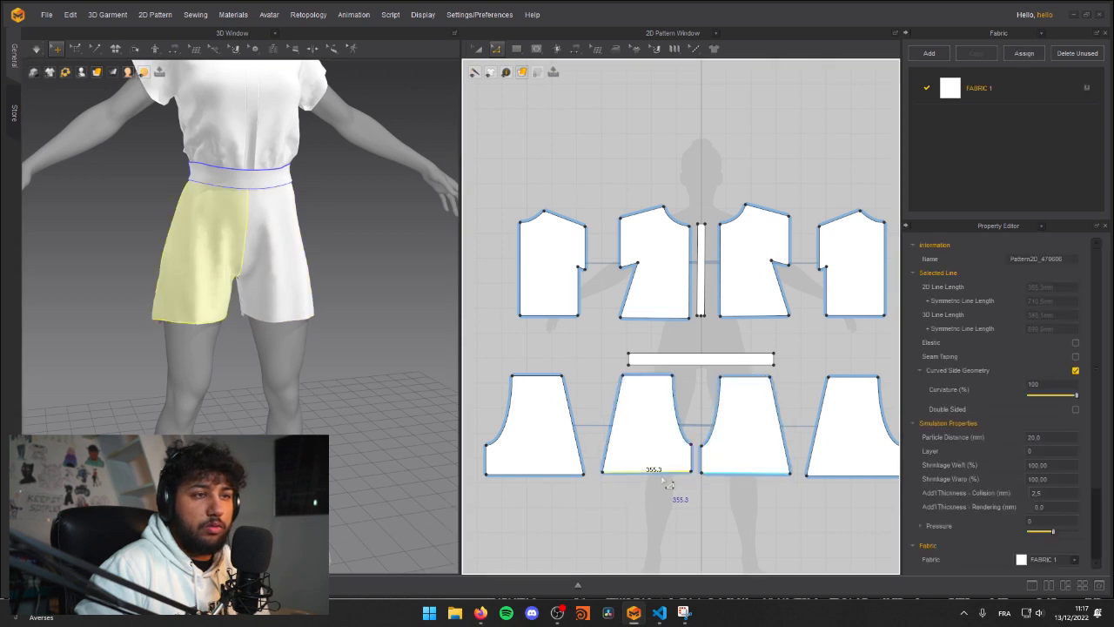
click(525, 470)
click(557, 475)
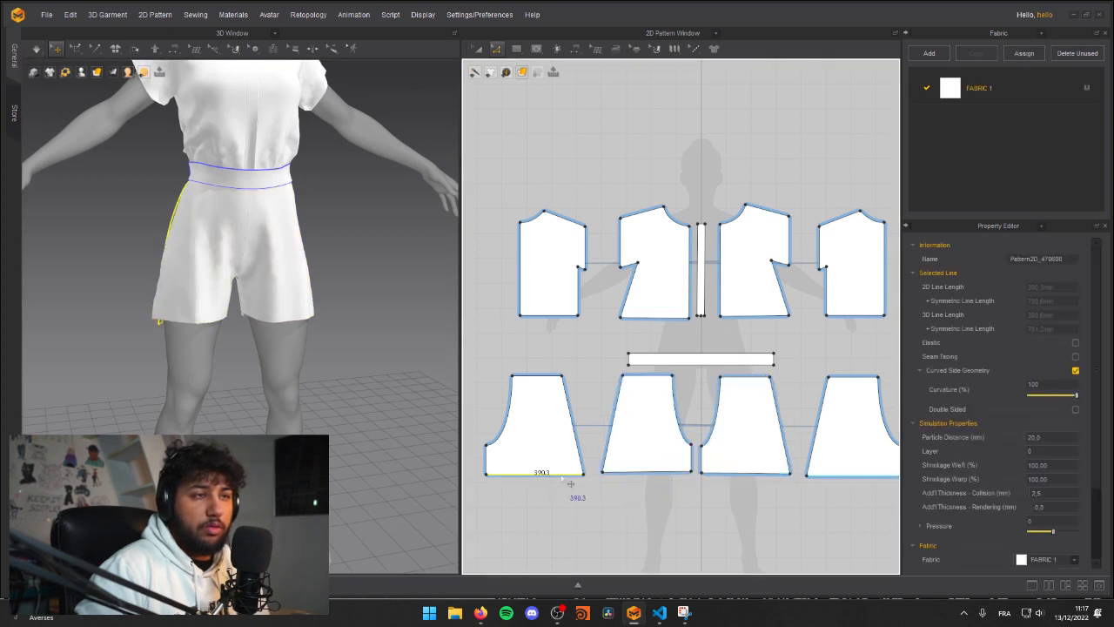
drag(648, 473, 649, 464)
right_drag(237, 289, 261, 268)
scroll(144, 291, up, 2)
right_drag(144, 291, 276, 319)
key(space)
Step: Pull the right back and right front shorts panels to settle the shortened shorts
drag(235, 324, 320, 296)
right_drag(332, 299, 144, 262)
scroll(252, 281, down, 2)
right_drag(253, 281, 279, 353)
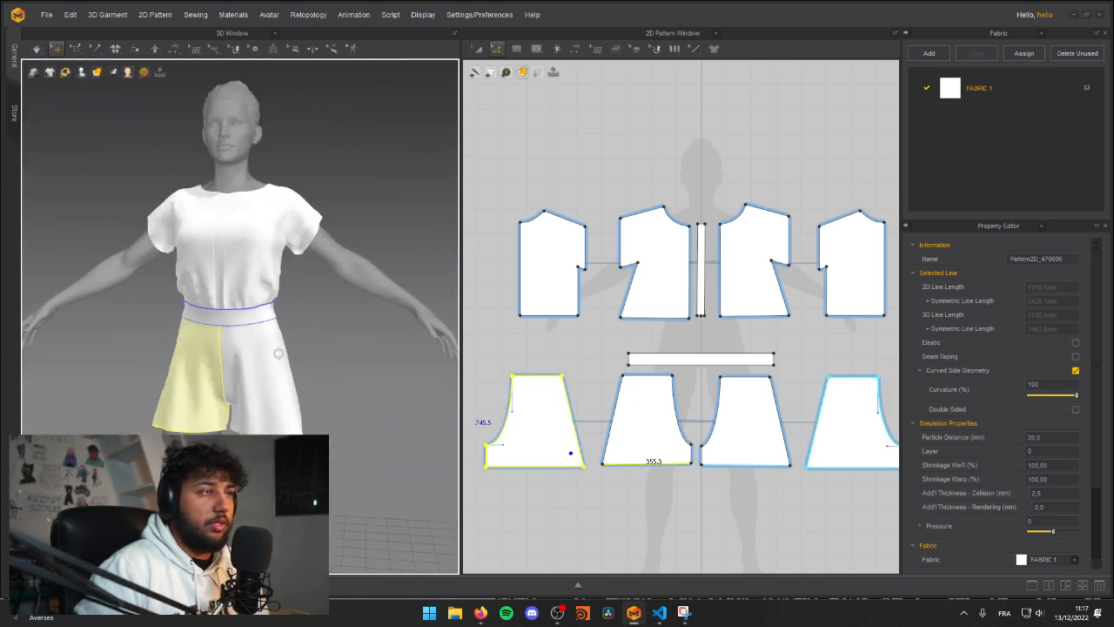
click(149, 388)
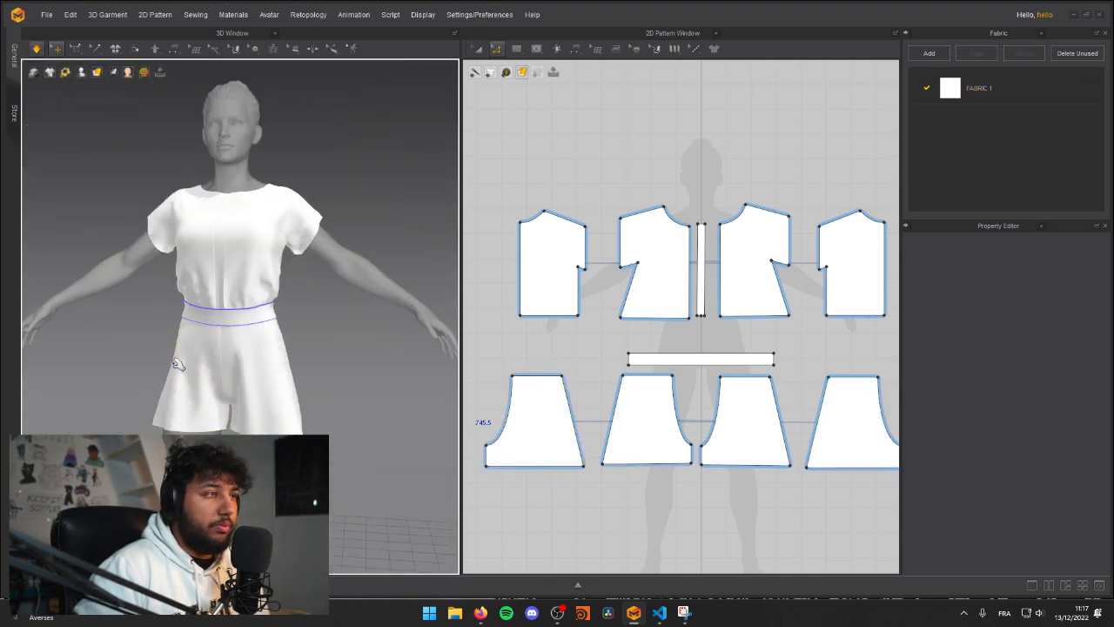
click(177, 365)
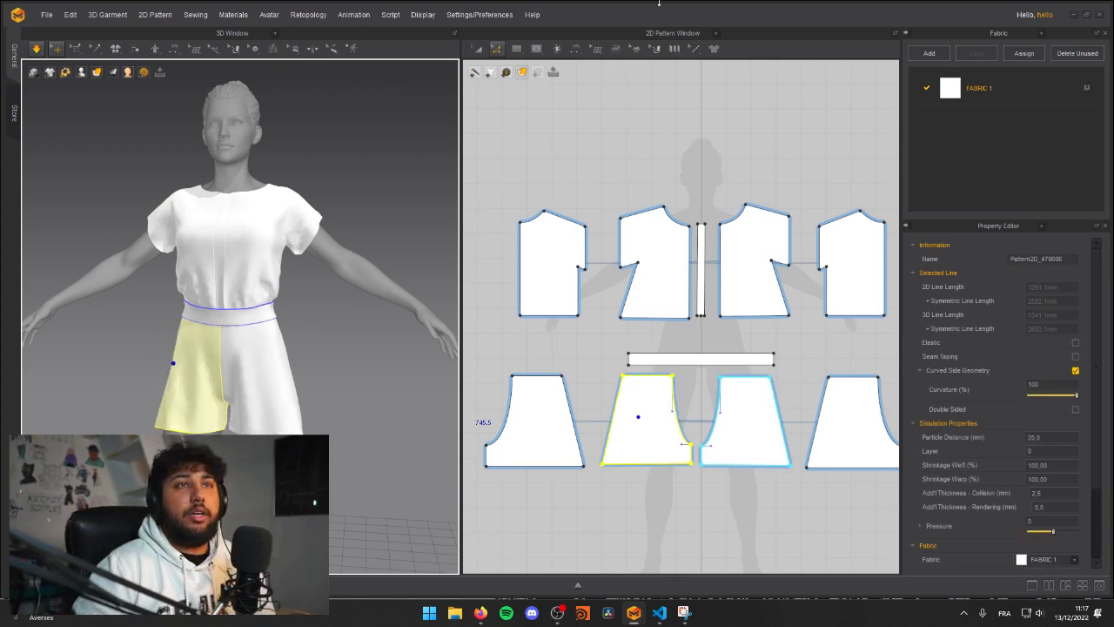
Step: Browse the physical property presets for FABRIC 1 and apply Cotton_Canvas
click(989, 93)
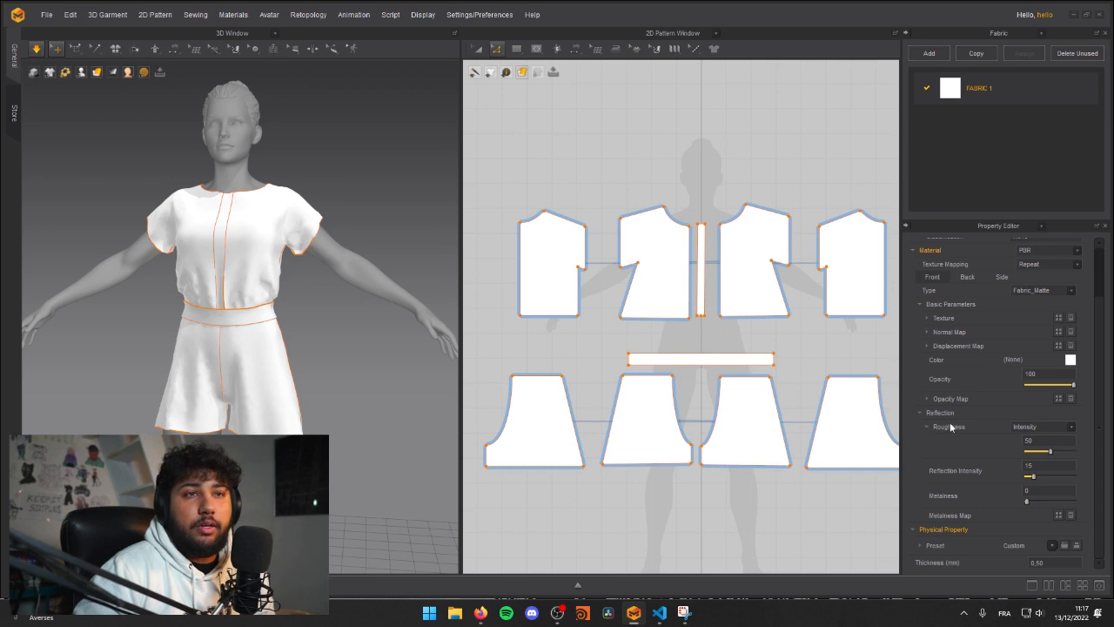
click(1053, 546)
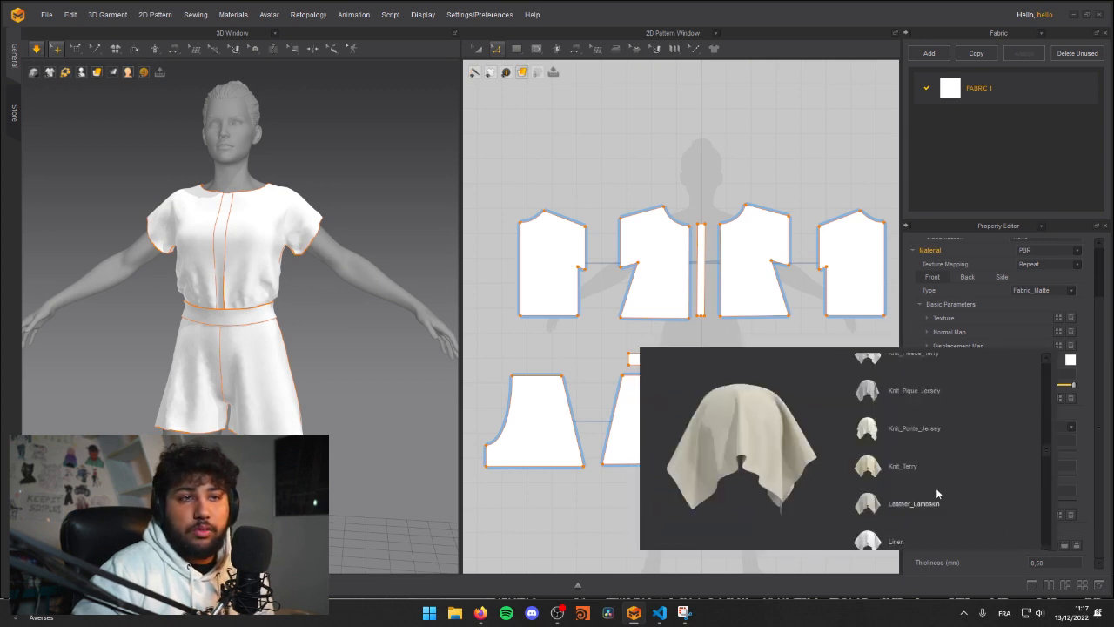
scroll(899, 409, down, 5)
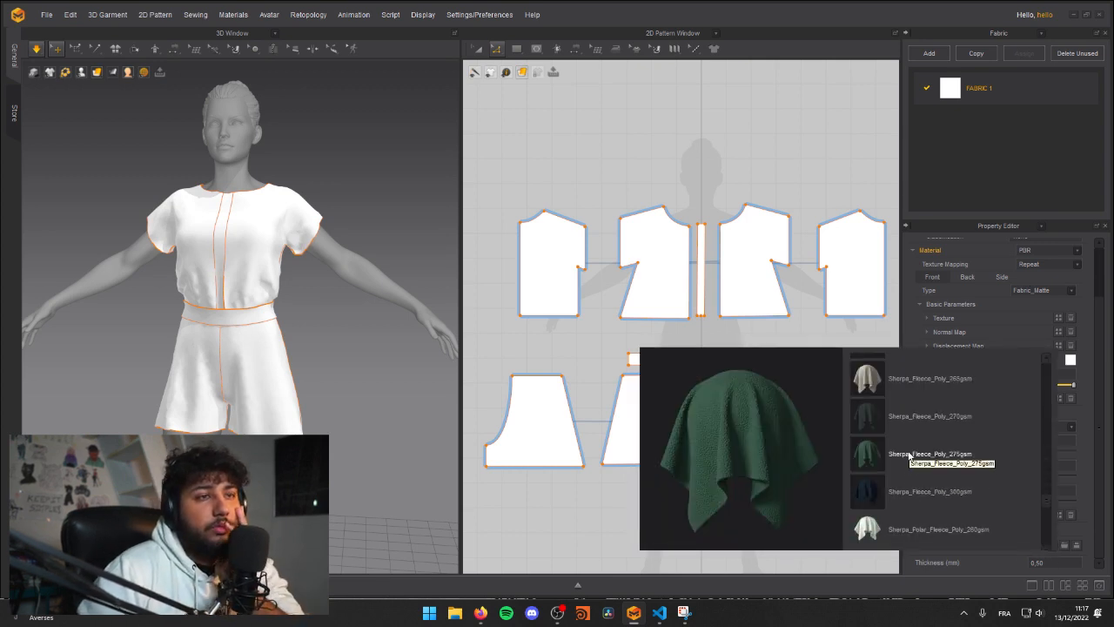
scroll(898, 439, down, 5)
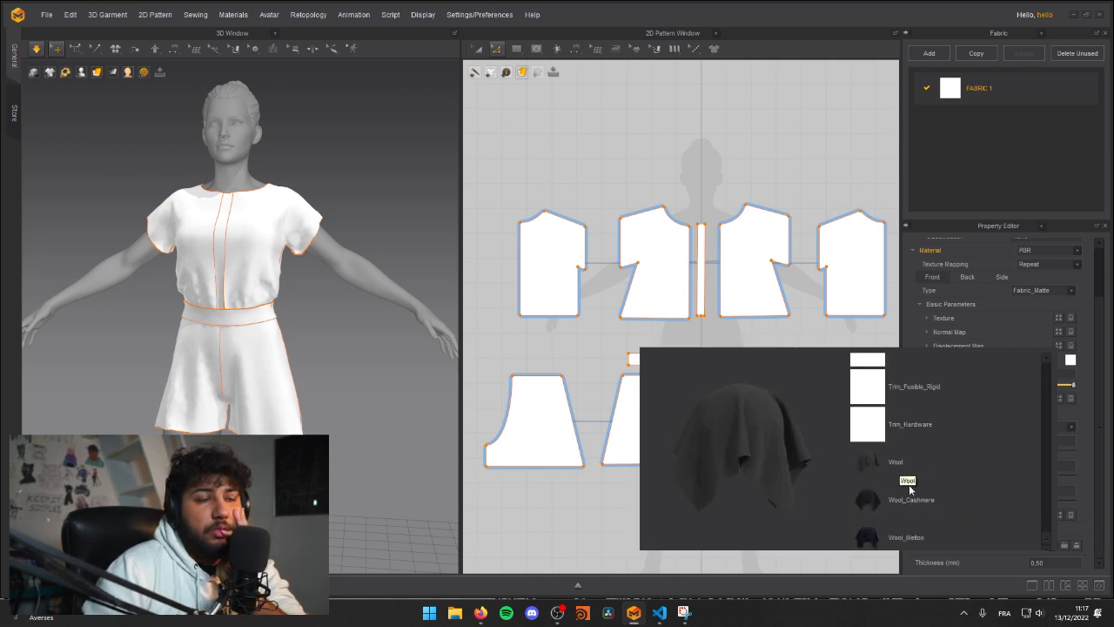
scroll(920, 503, up, 10)
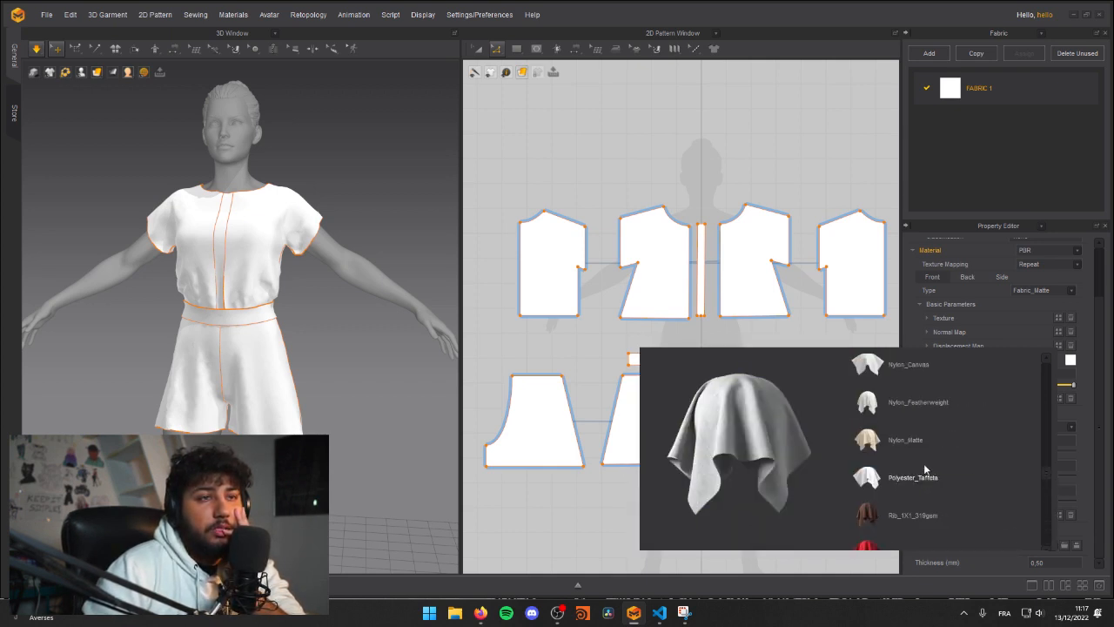
scroll(931, 417, up, 3)
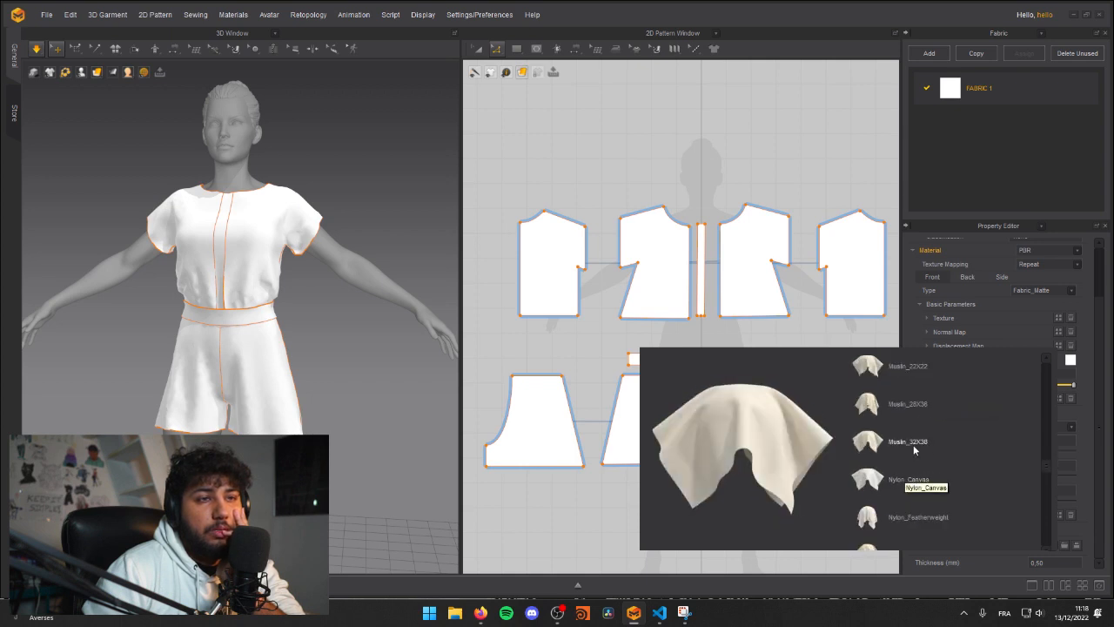
scroll(910, 431, up, 6)
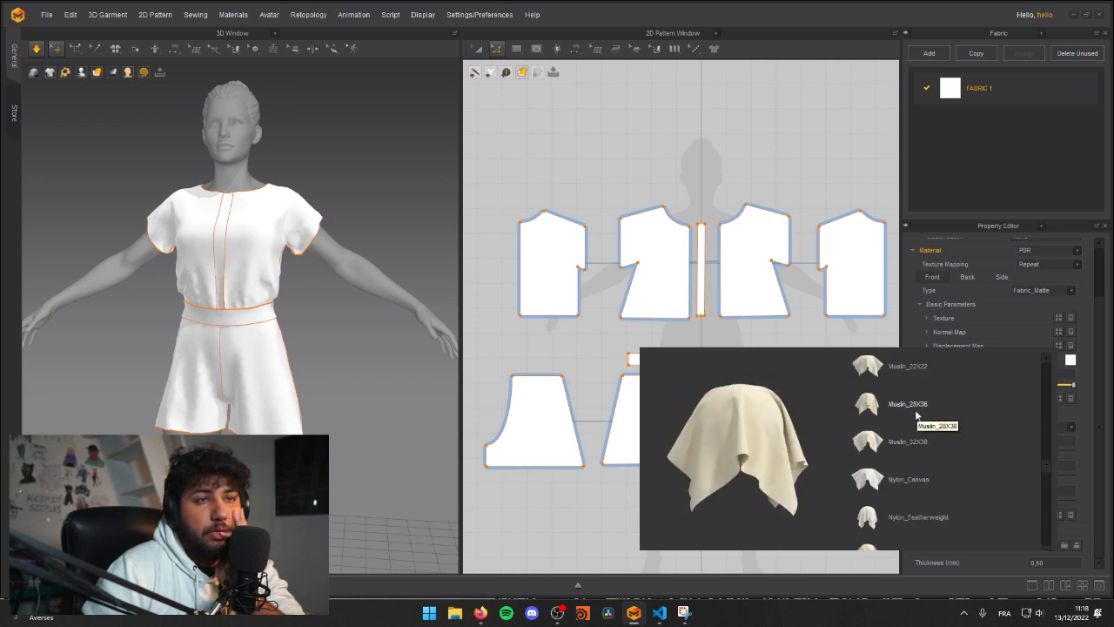
scroll(893, 411, up, 5)
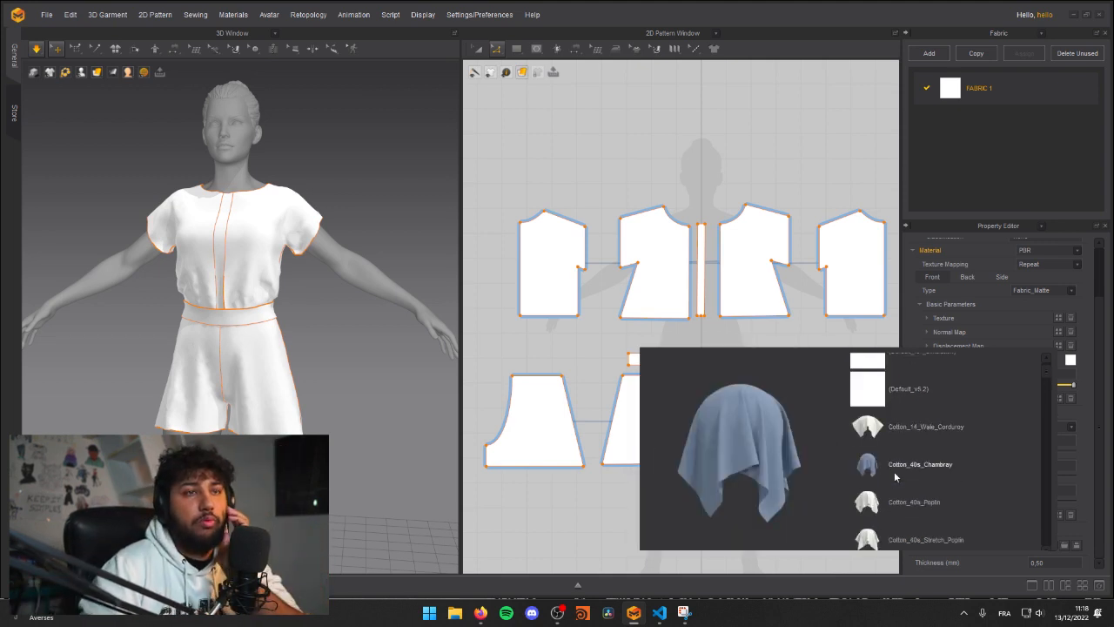
scroll(911, 467, down, 3)
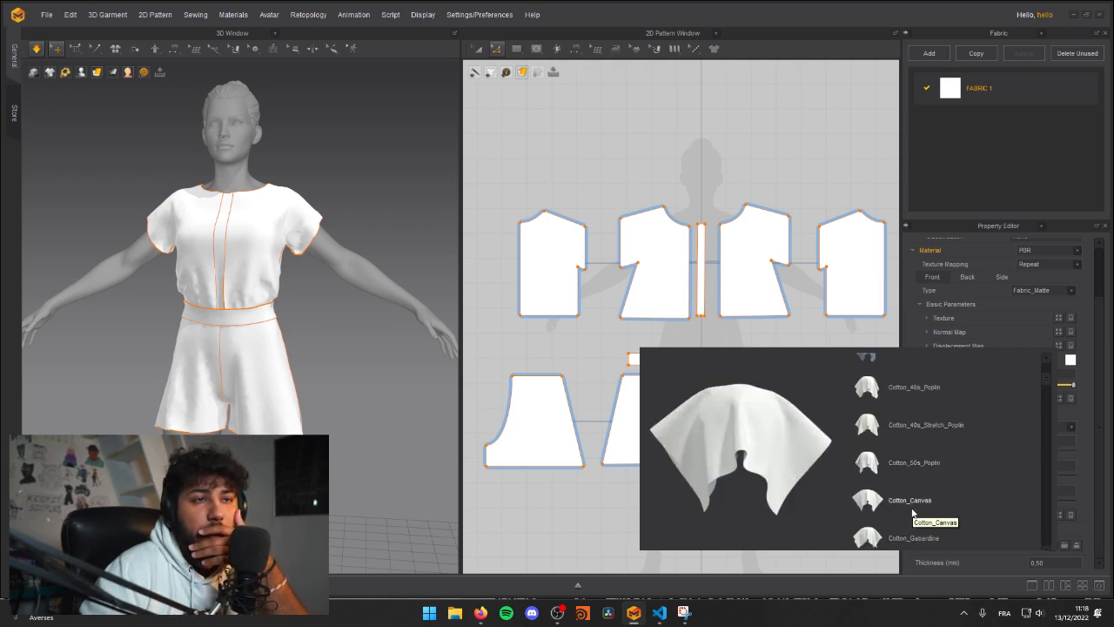
click(911, 509)
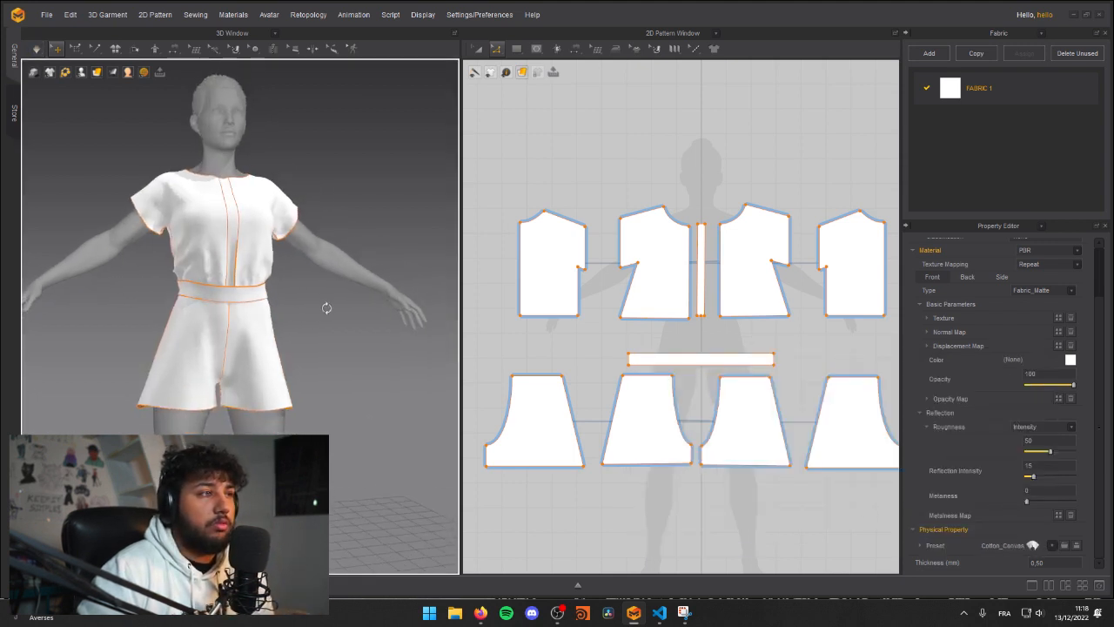
Step: Simulate the garment and pull the left back shorts panel and left front shirt panel to settle their drape
click(287, 346)
right_drag(285, 346, 172, 241)
click(313, 351)
right_drag(300, 269, 340, 378)
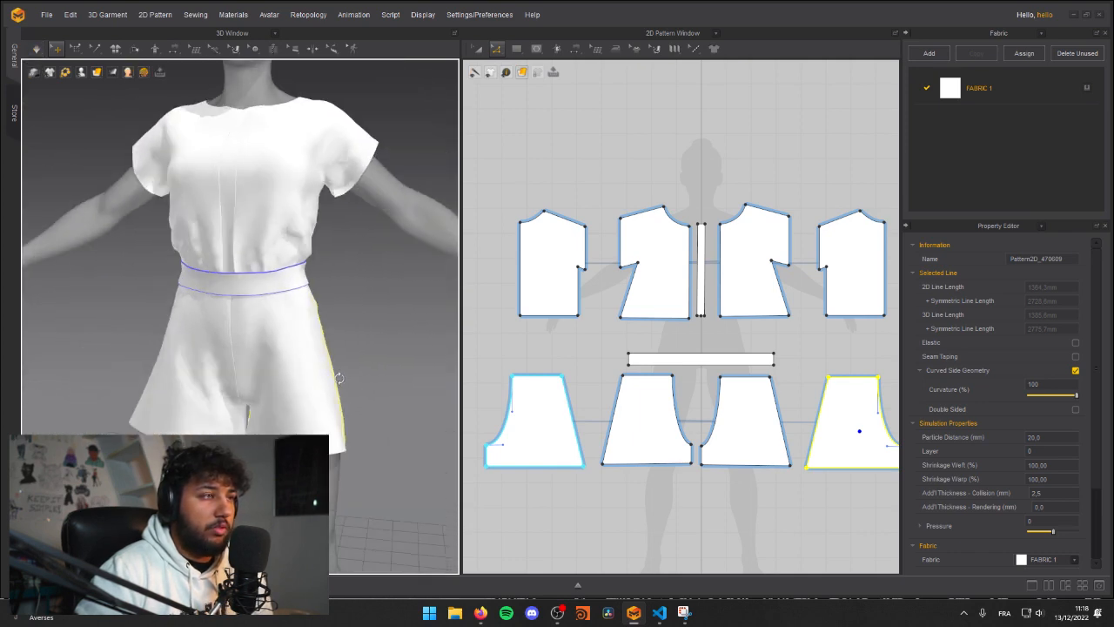
click(340, 226)
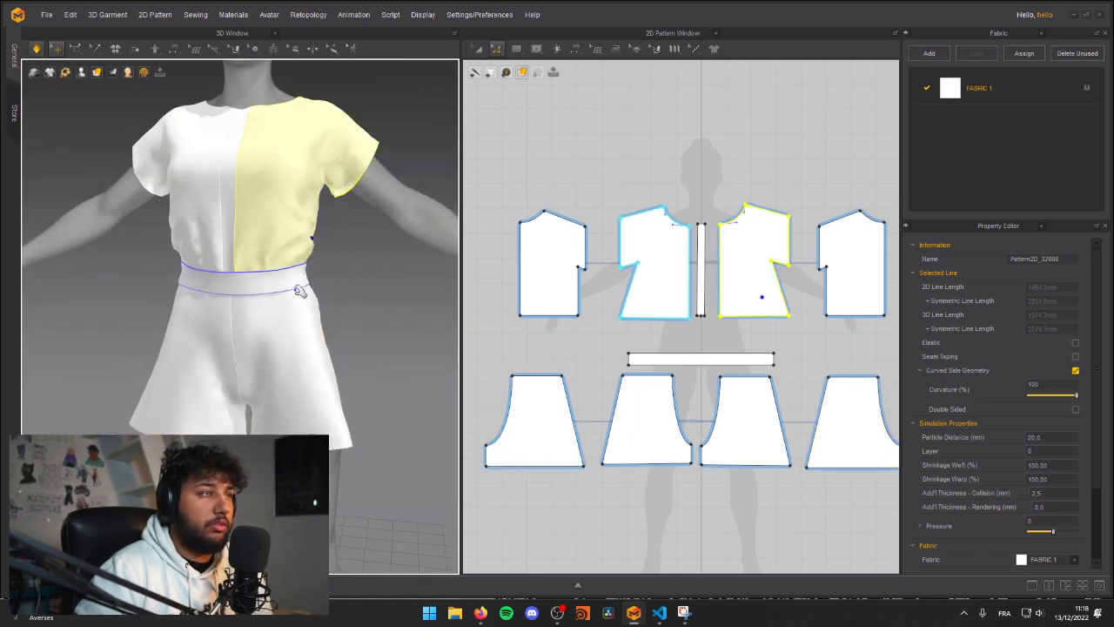
right_drag(300, 291, 279, 253)
middle_drag(279, 253, 271, 311)
scroll(271, 311, down, 3)
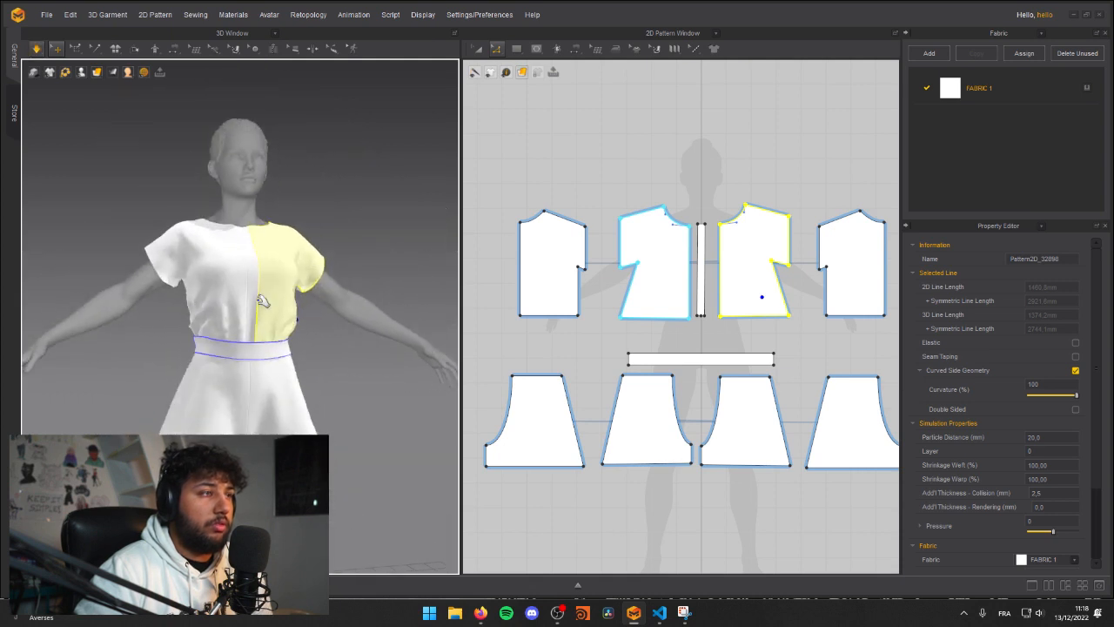
Step: Shorten the belt pattern at one end, move it up away from the shorts patterns, and simulate
click(638, 366)
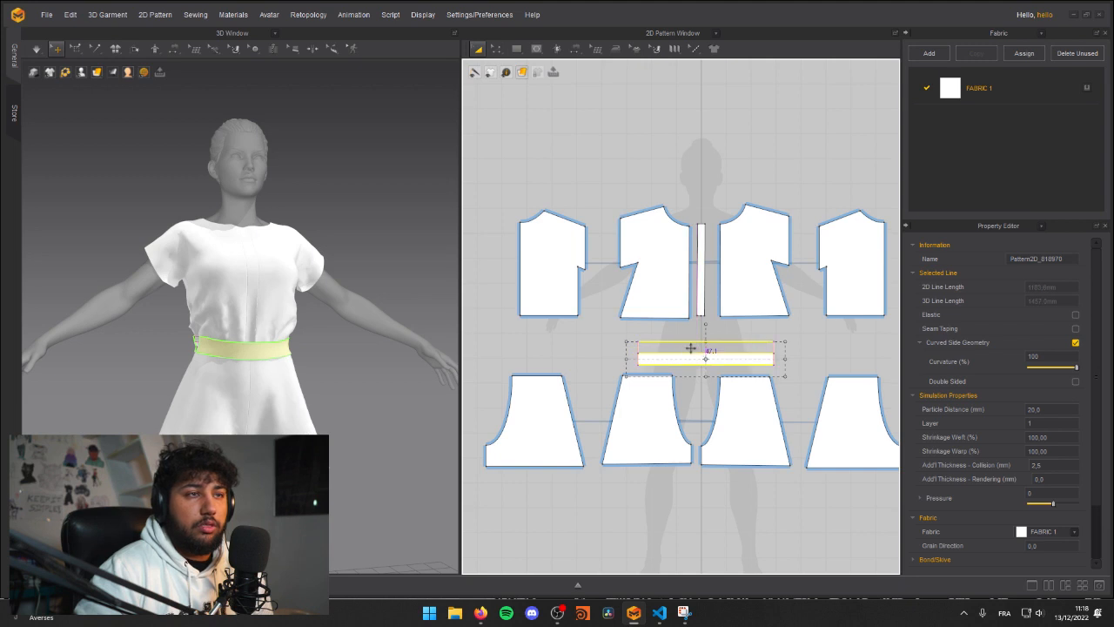
click(555, 367)
key(space)
right_drag(206, 310, 196, 289)
drag(260, 310, 326, 280)
Step: Pull the left front shorts panel, the belt and the right back shirt panel to settle the cloth around the waist
click(259, 401)
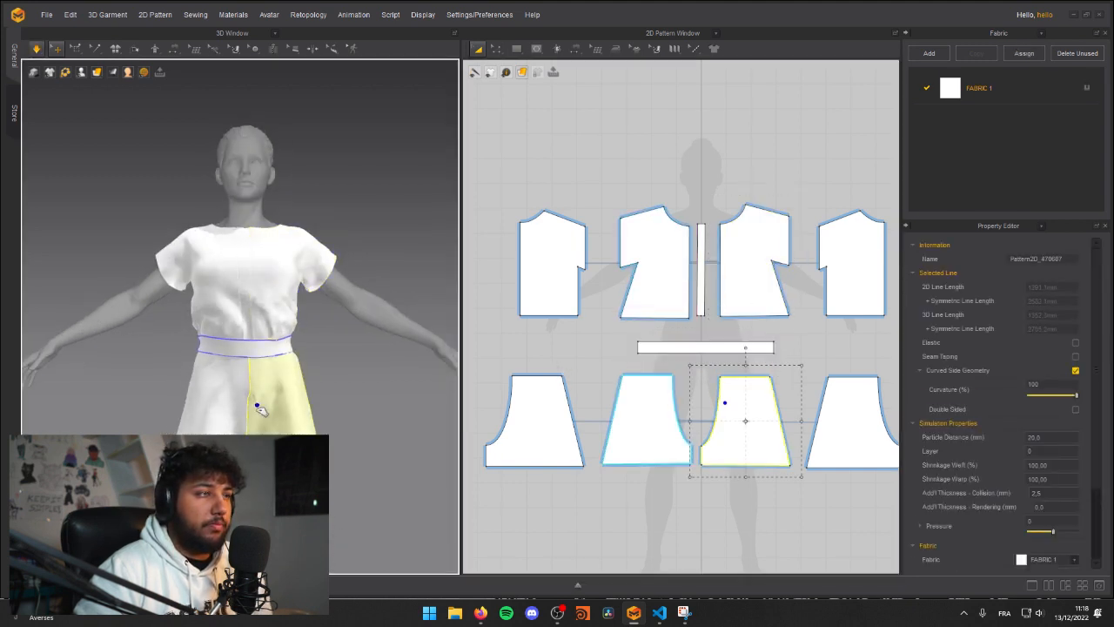
click(280, 343)
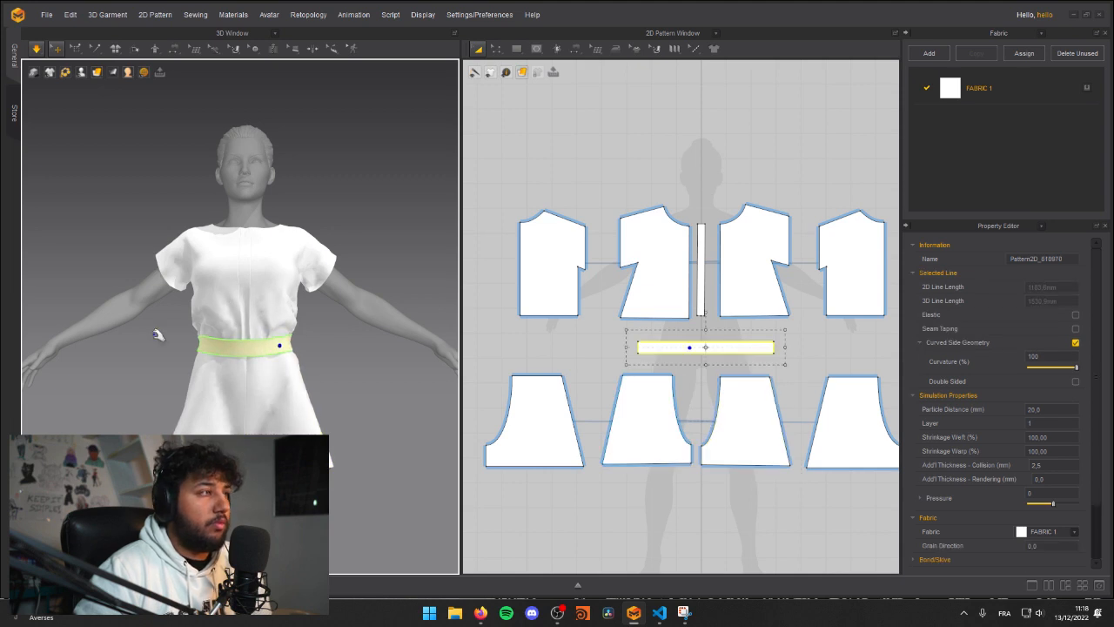
right_drag(194, 343, 237, 338)
click(236, 332)
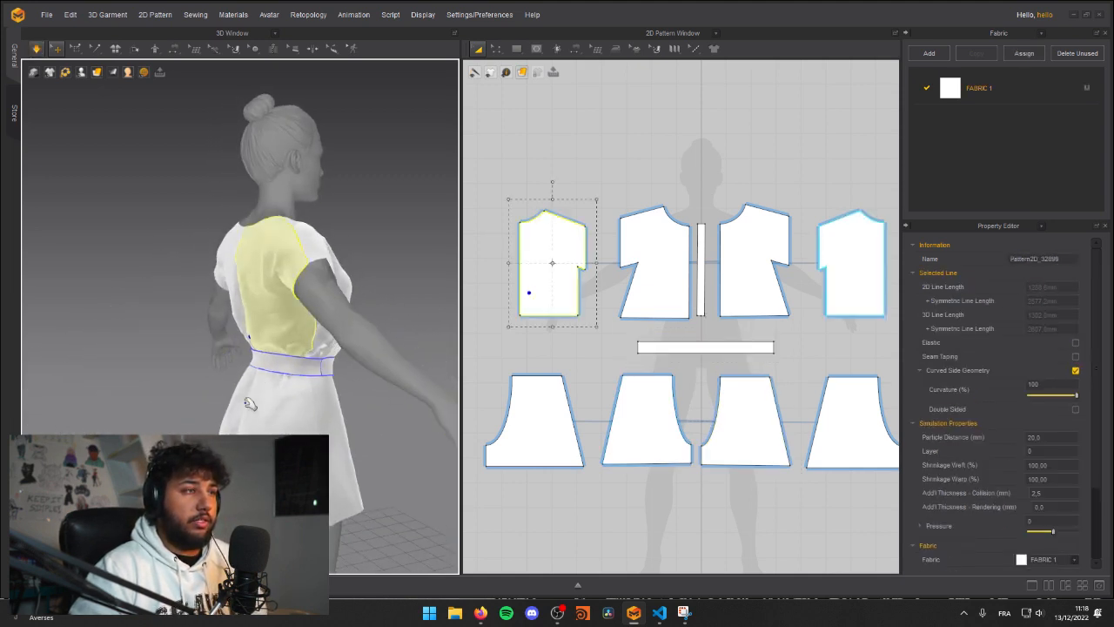
click(369, 363)
right_drag(369, 363, 389, 396)
key(space)
Step: Pull the right back shorts panel outward at its side hem to straighten how it hangs
click(377, 385)
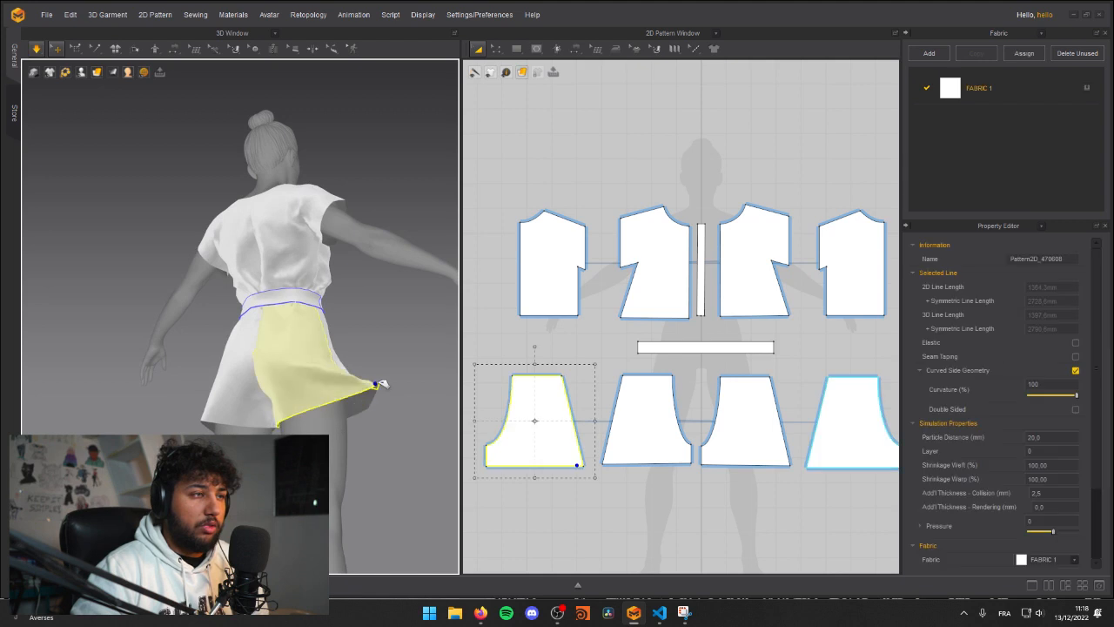
click(368, 445)
key(space)
right_drag(378, 460, 279, 474)
right_drag(268, 433, 139, 492)
click(613, 439)
key(space)
key(space)
Step: Pull the left front and left back shorts panels at their side hems to even out the flare
click(333, 478)
middle_drag(330, 479, 218, 406)
right_drag(218, 406, 102, 374)
click(278, 359)
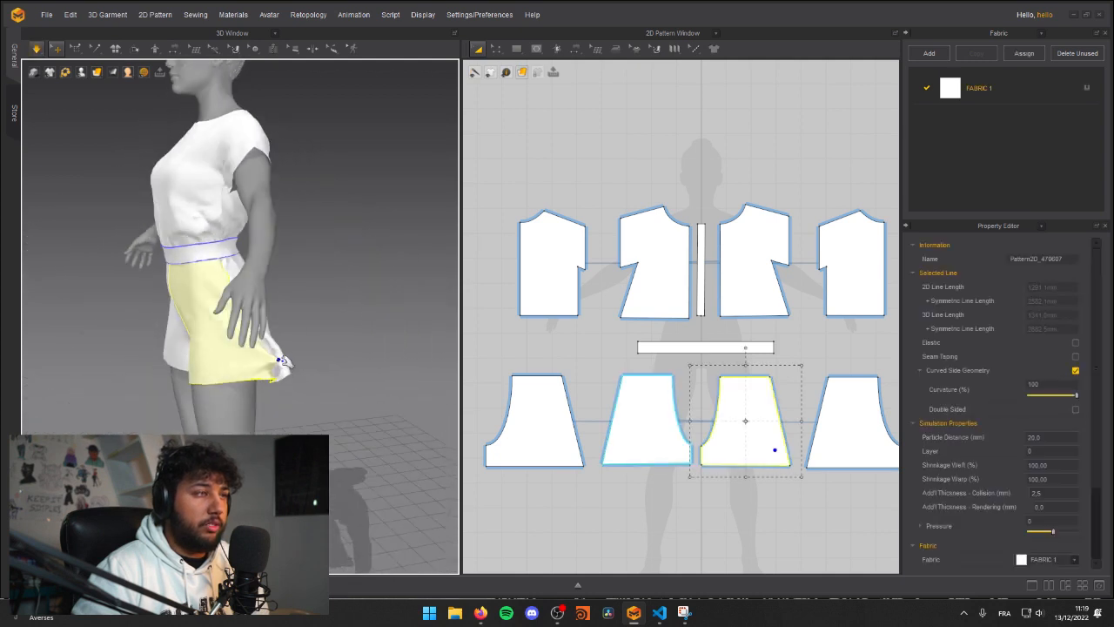
right_drag(255, 413, 353, 433)
click(198, 419)
scroll(252, 417, up, 2)
scroll(252, 416, down, 1)
scroll(252, 416, down, 2)
click(253, 435)
click(353, 433)
click(282, 456)
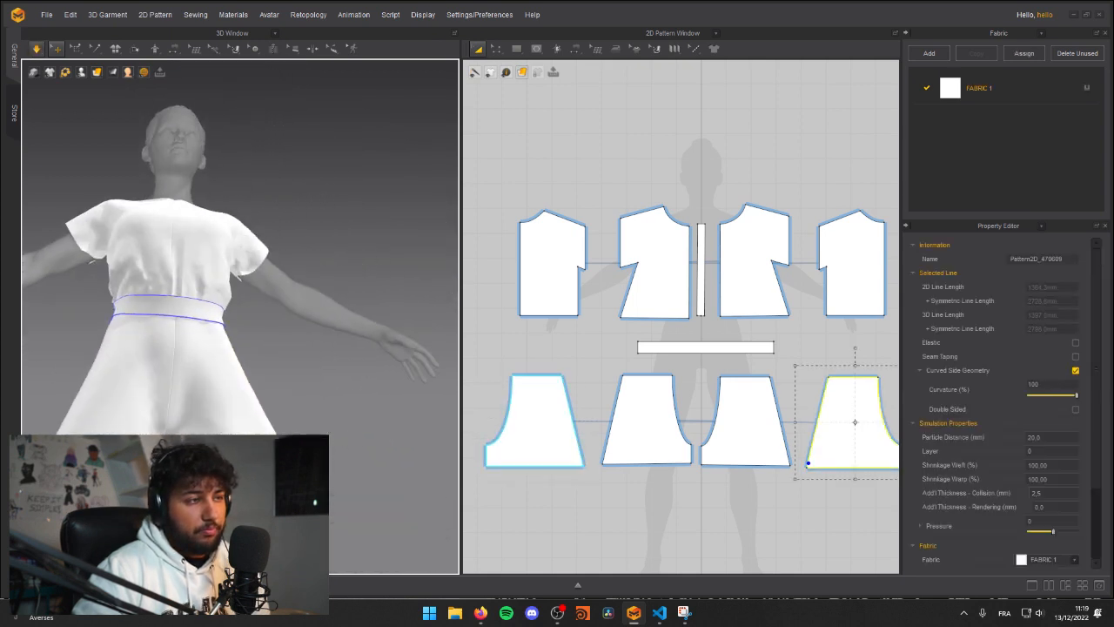
Step: Pull the right back shorts panel out at its hem from a low viewpoint and let the simulation settle
right_drag(108, 405, 177, 379)
click(176, 379)
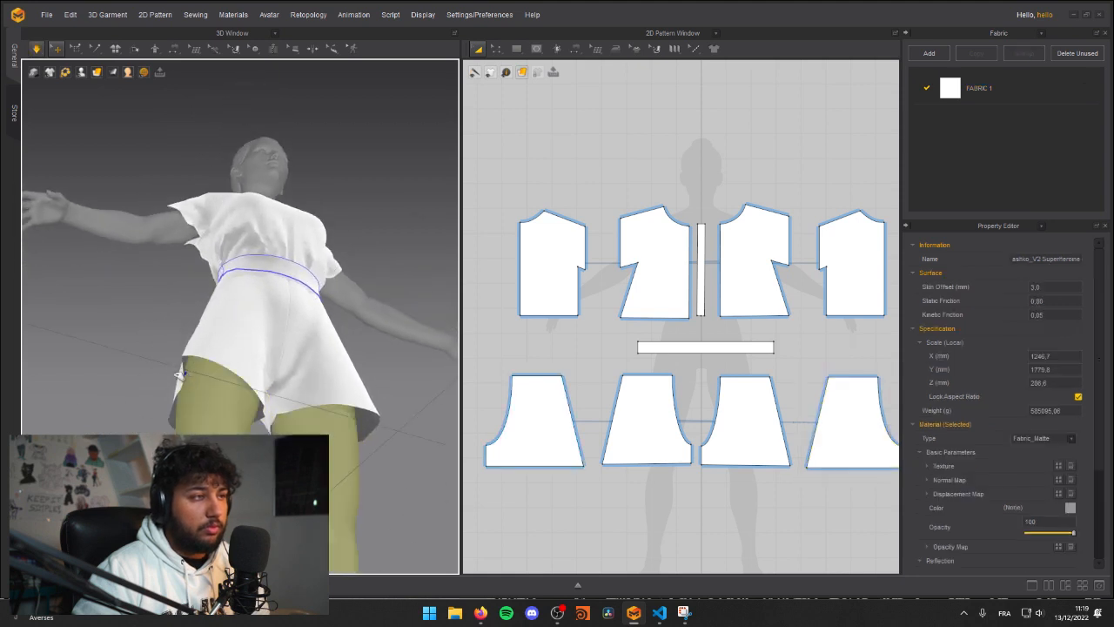
click(174, 374)
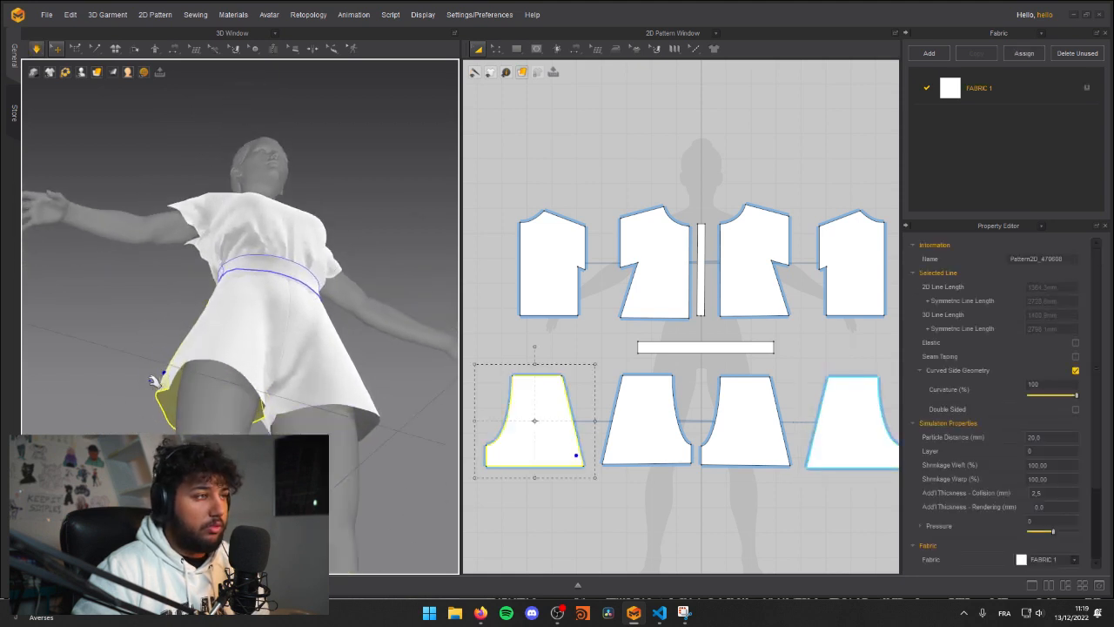
key(2)
scroll(224, 397, down, 5)
right_drag(224, 398, 184, 474)
key(space)
key(space)
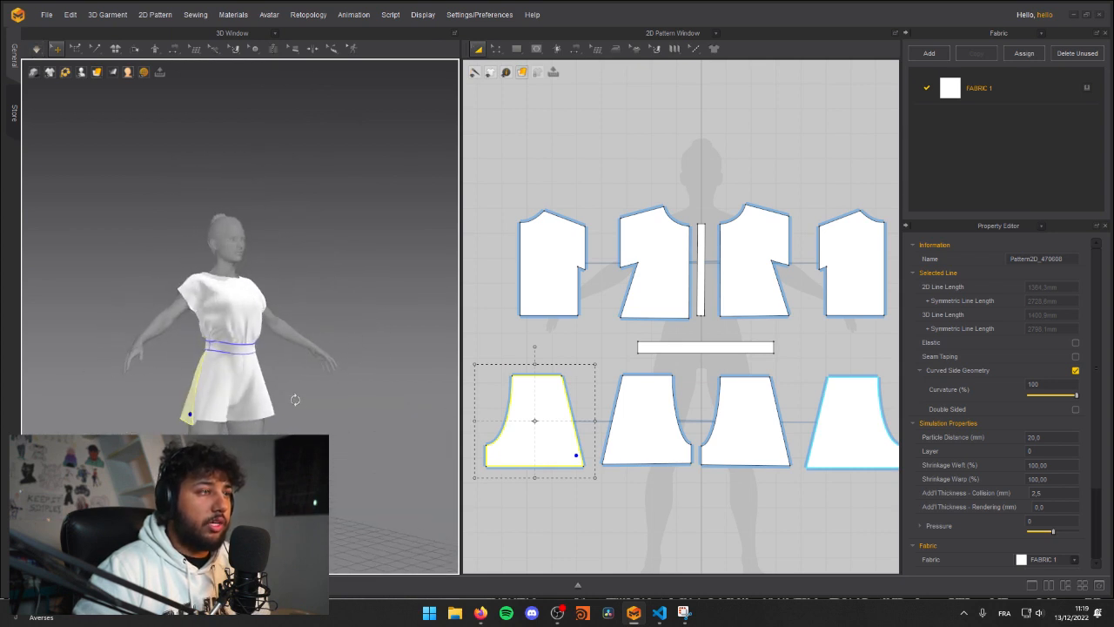
Step: Resume the simulation and pull the right front shorts panel to smooth it below the belt
scroll(290, 398, up, 5)
right_drag(290, 398, 327, 416)
middle_drag(261, 448, 256, 366)
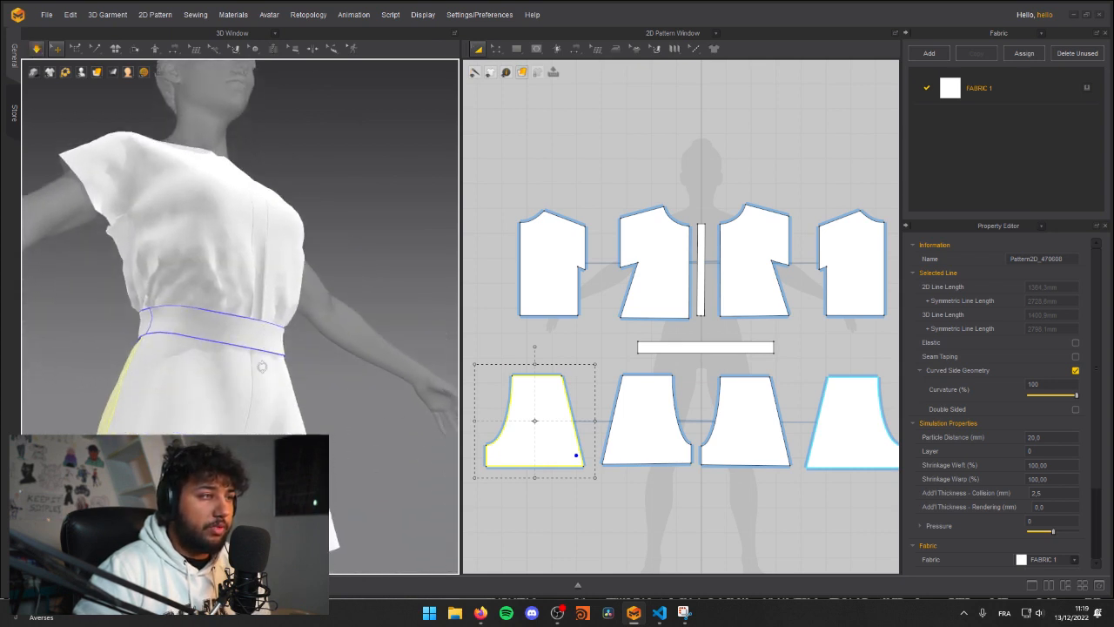
right_drag(256, 365, 283, 385)
drag(229, 405, 264, 406)
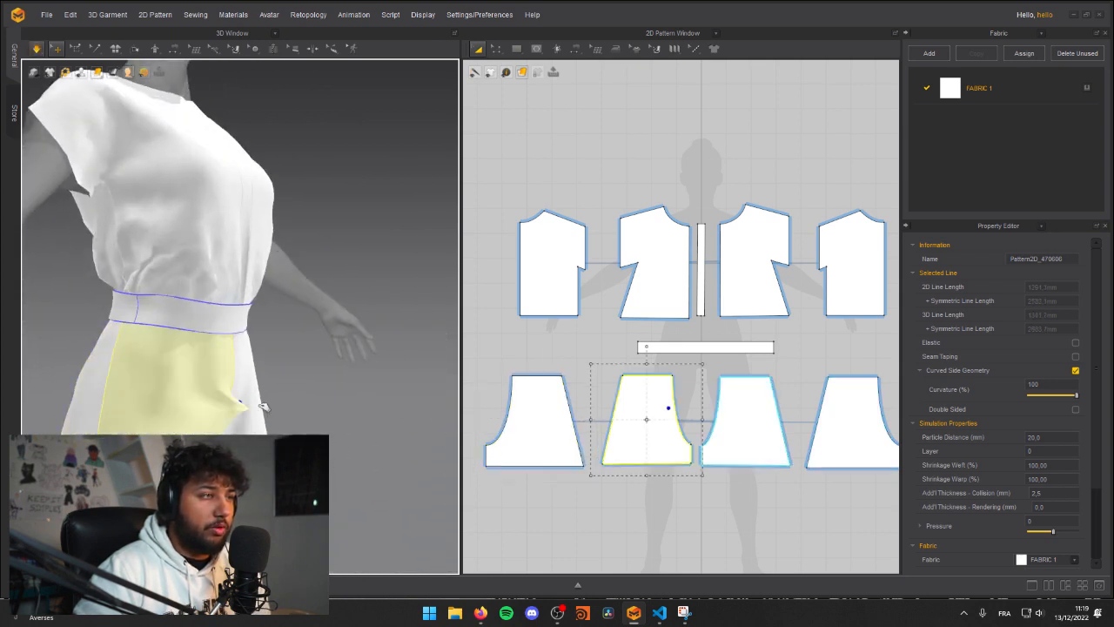
Step: Widen the front shorts patterns by moving their outer waist and hem corners outward, and lower the inner hem corners to level the hem
click(634, 510)
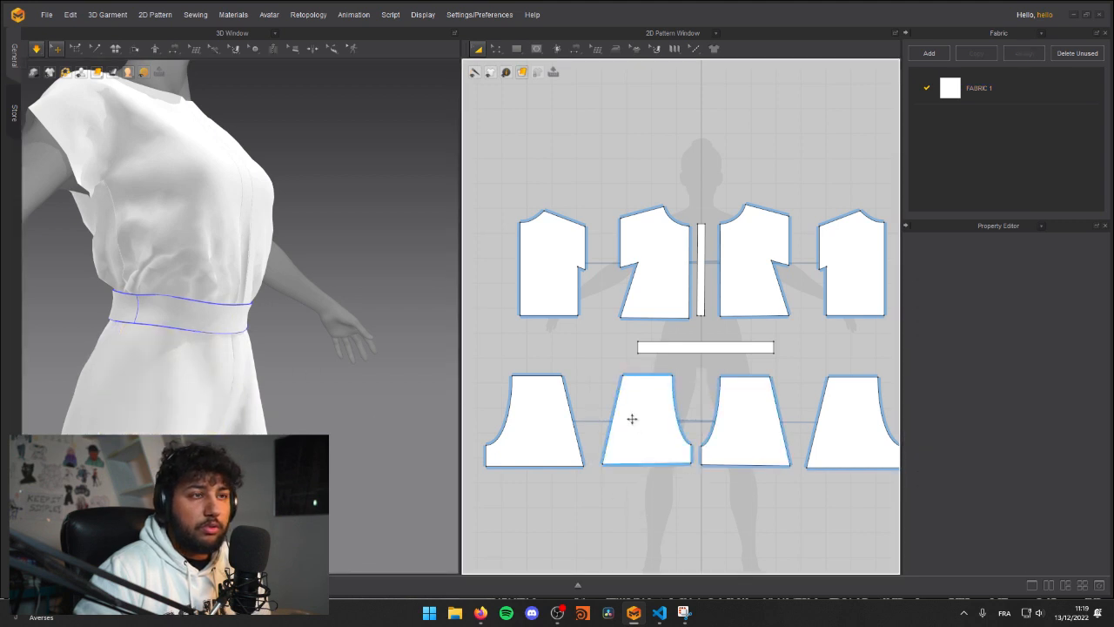
click(633, 392)
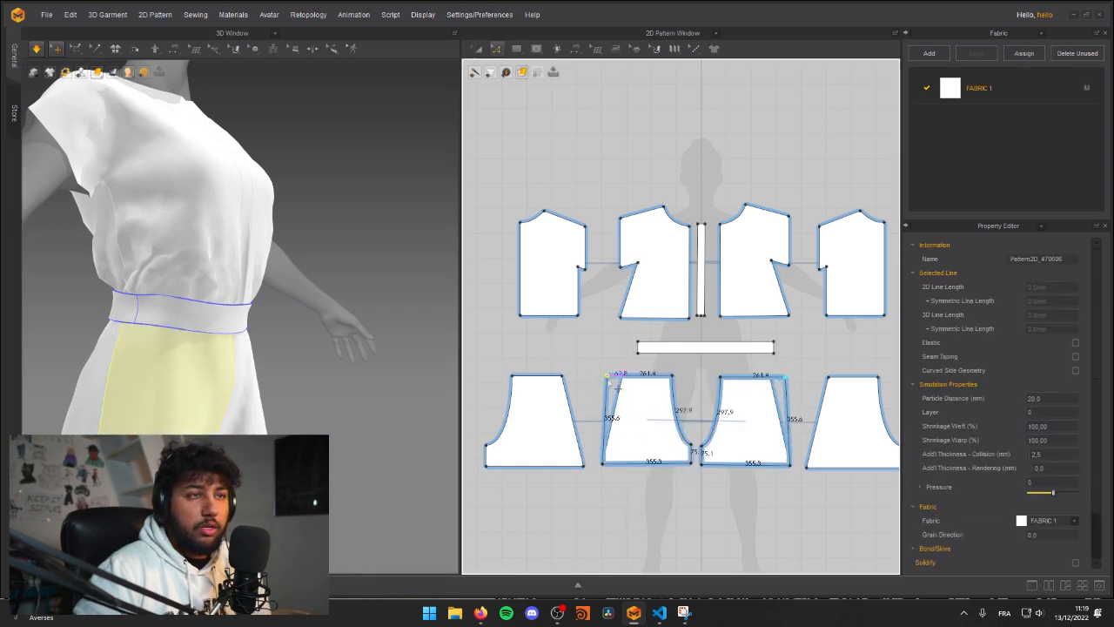
mouse_move(613, 473)
mouse_down()
mouse_move(592, 463)
mouse_move(606, 466)
mouse_up()
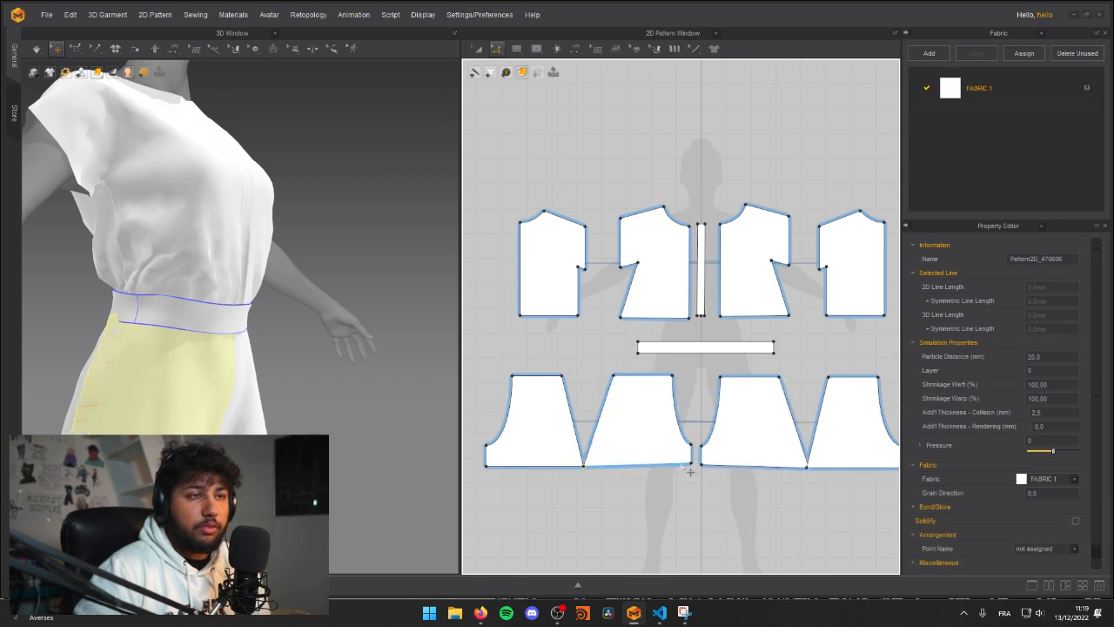
drag(700, 470, 697, 481)
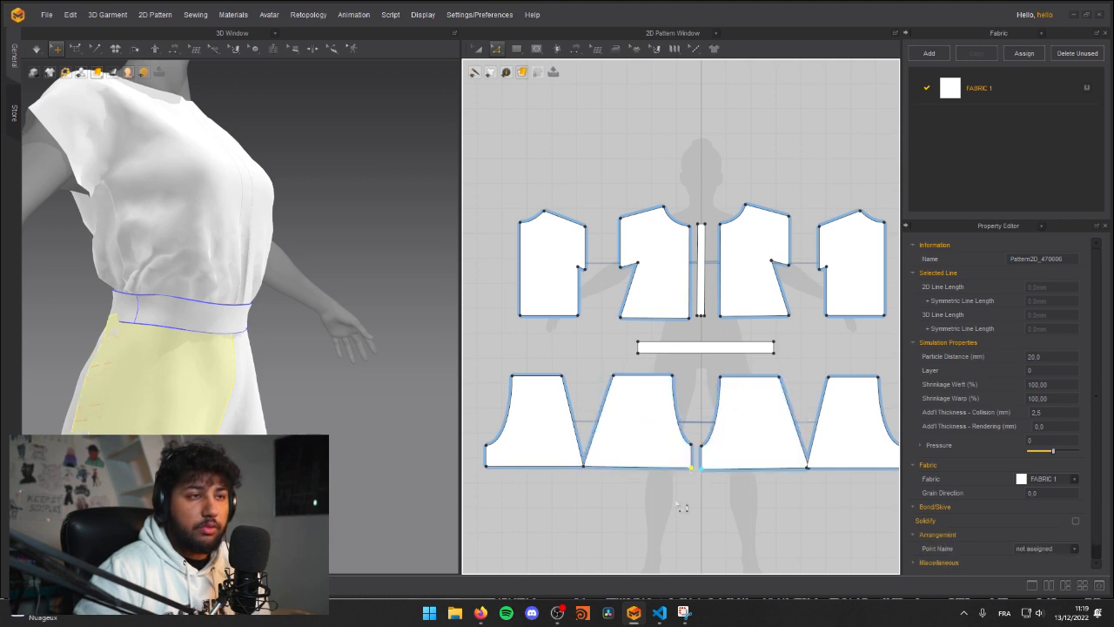
middle_drag(487, 477, 500, 437)
Step: Simulate the widened shorts and pull the left front shorts panel to settle it
right_drag(35, 362, 12, 371)
right_drag(174, 379, 289, 378)
key(space)
drag(229, 410, 371, 423)
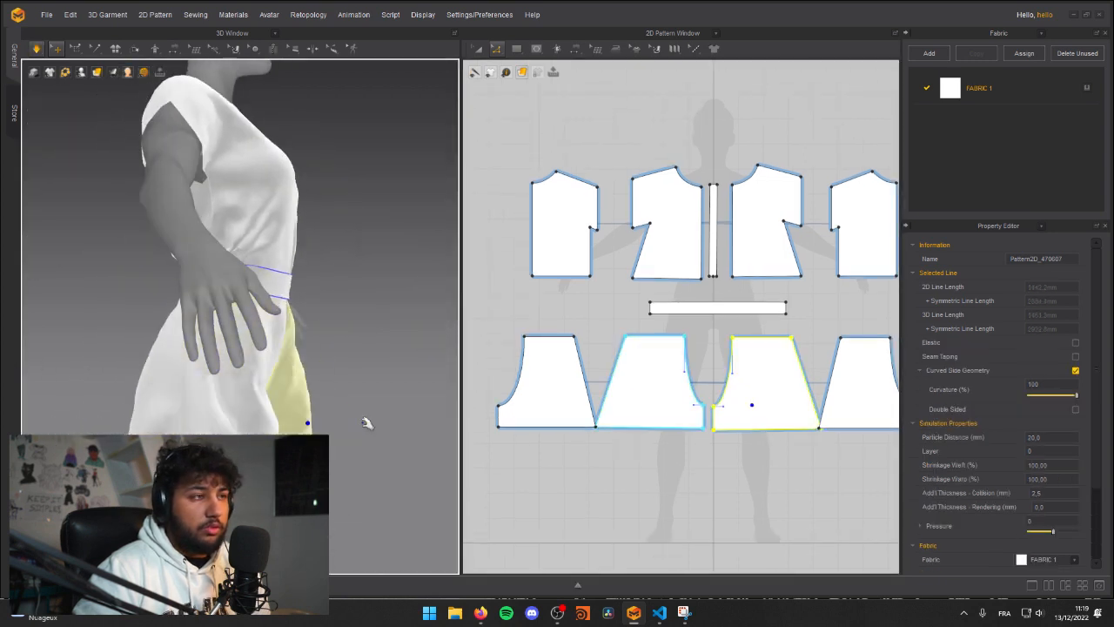
right_drag(331, 423, 188, 415)
scroll(205, 412, down, 4)
key(space)
scroll(252, 417, up, 3)
right_drag(300, 420, 202, 425)
scroll(202, 425, up, 5)
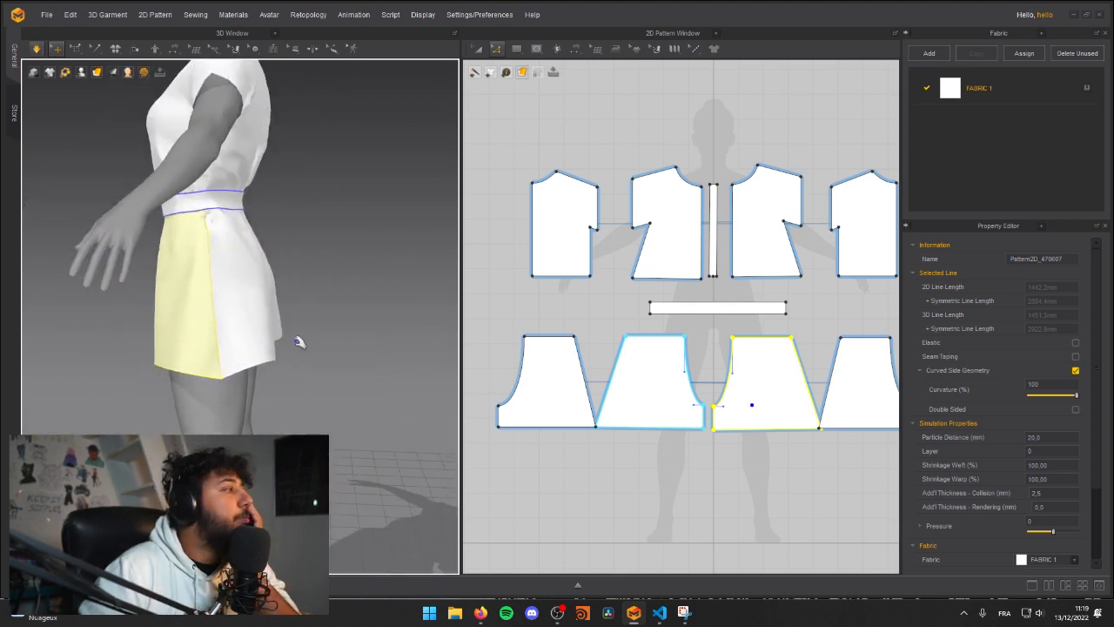
Step: Space the shorts patterns out by moving the front and back panels down, away from the belt and each other
drag(659, 388, 664, 434)
drag(784, 402, 784, 447)
scroll(827, 512, down, 3)
middle_drag(821, 511, 742, 449)
drag(768, 359, 790, 387)
drag(551, 364, 531, 395)
middle_drag(241, 324, 271, 342)
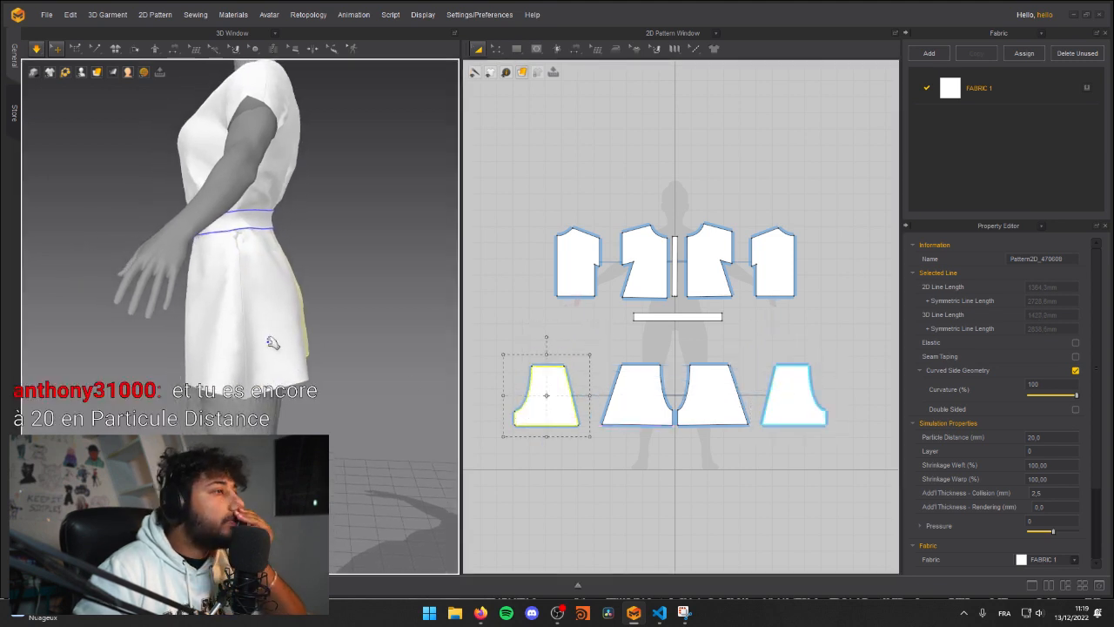
Step: Set the particle distance of all the shirt, belt and shorts patterns to 10 mm
click(1020, 85)
scroll(920, 457, down, 2)
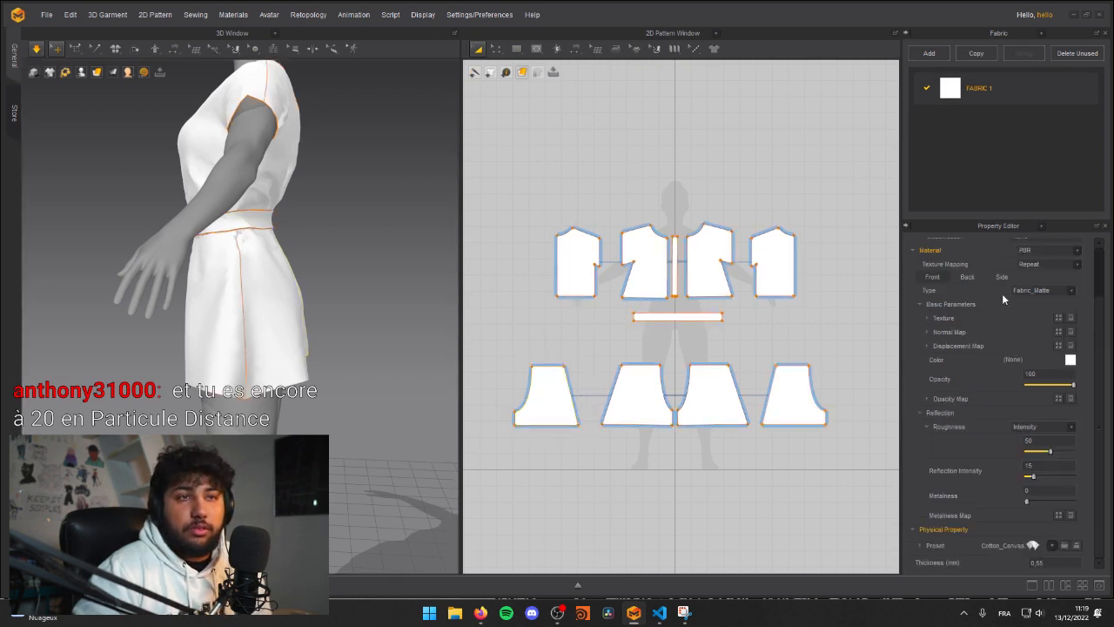
click(805, 455)
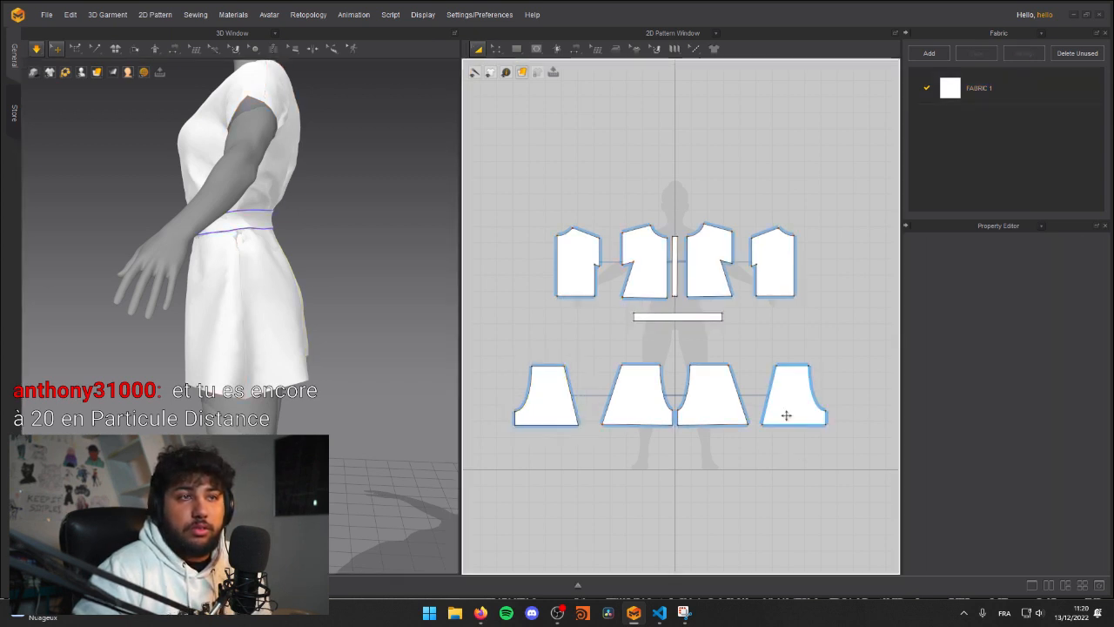
click(1004, 101)
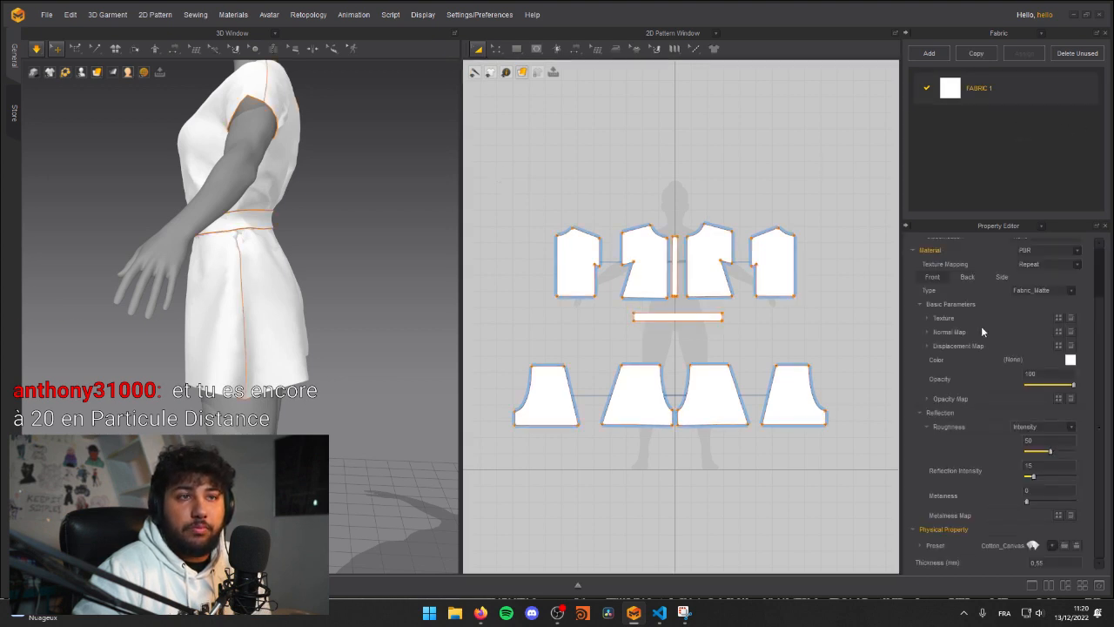
click(508, 199)
drag(511, 199, 843, 453)
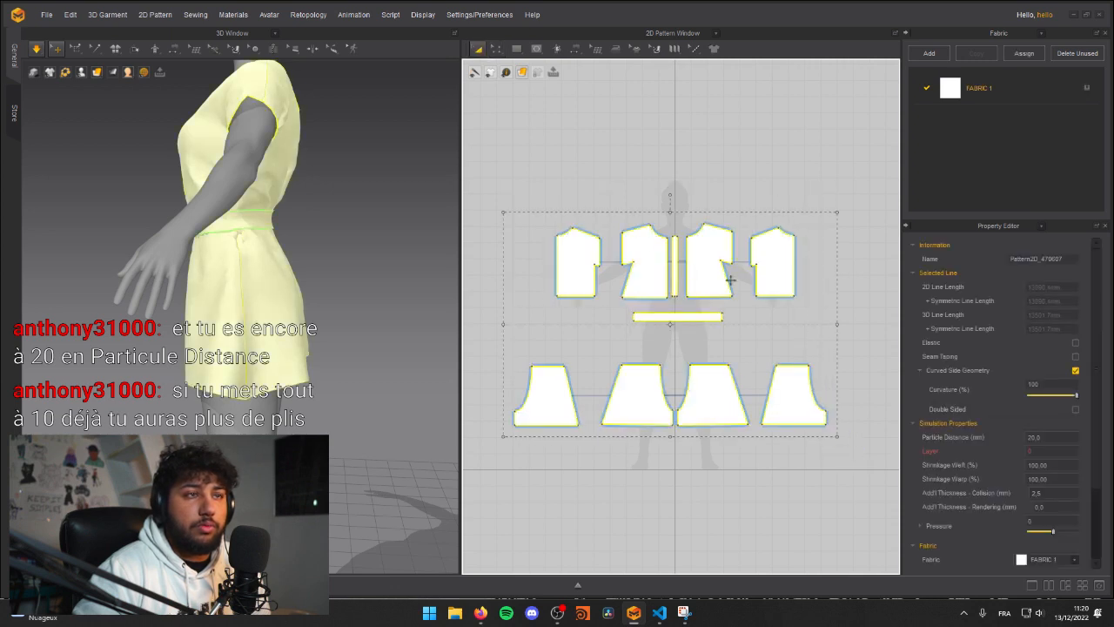
click(1048, 437)
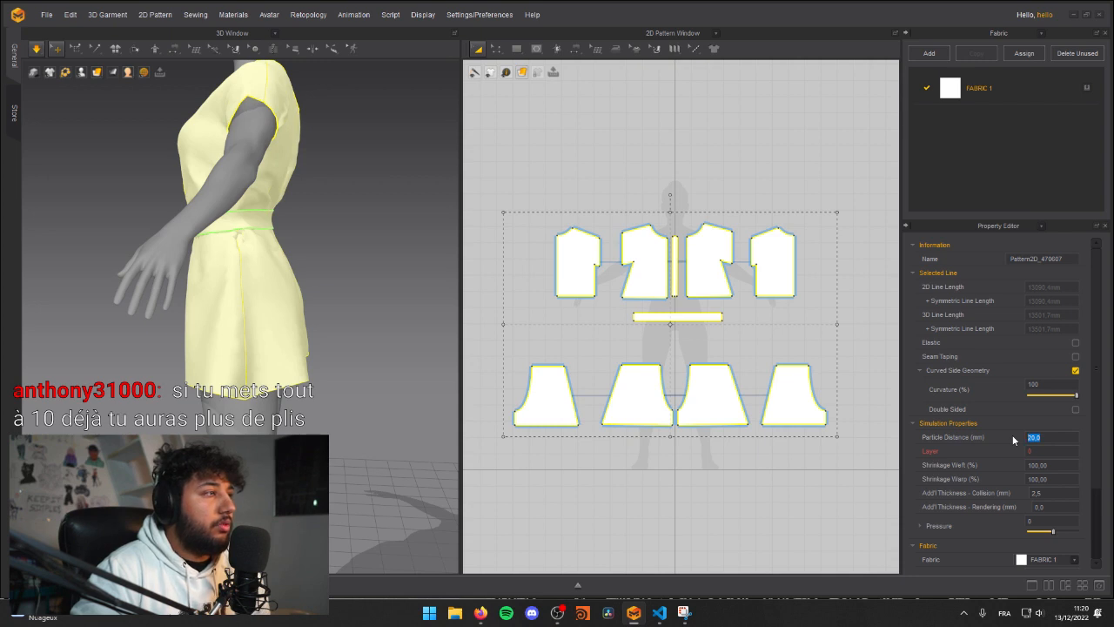
click(365, 346)
Step: Simulate the garment with the finer mesh and pull the cloth around the back of the belt to settle it
right_drag(352, 226, 220, 202)
key(space)
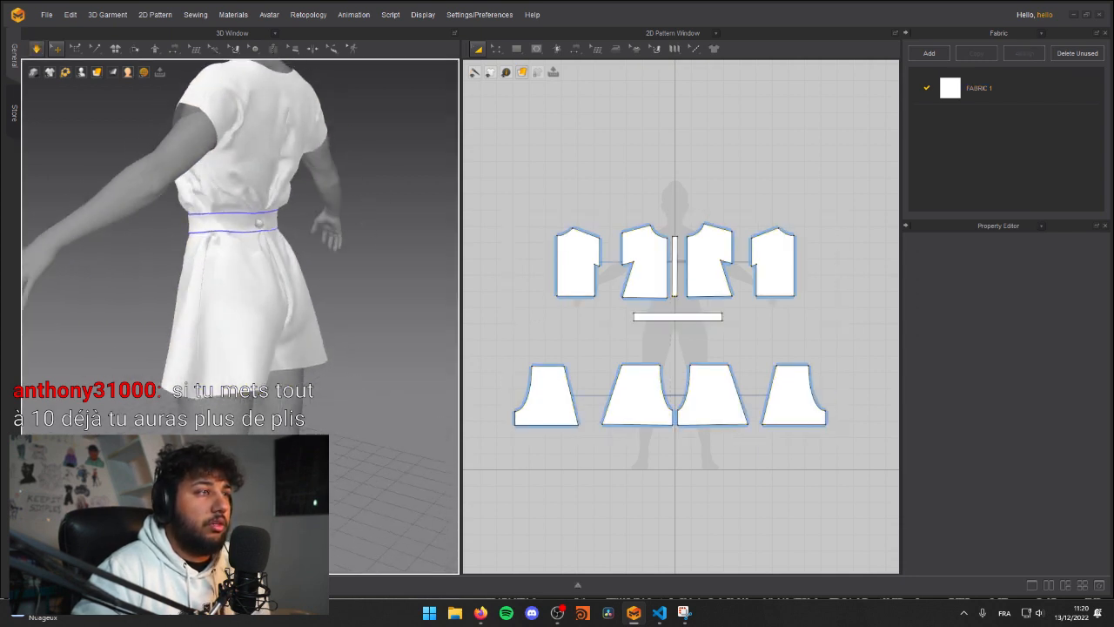
middle_drag(258, 218, 276, 237)
right_drag(304, 226, 272, 218)
mouse_move(279, 200)
mouse_down()
mouse_move(328, 214)
mouse_move(349, 188)
mouse_move(287, 200)
mouse_up()
right_drag(261, 248, 186, 266)
Step: Settle the drape around the waist and shorts from all sides, pulling the front shirt panel just above the belt
click(155, 205)
right_drag(164, 218, 300, 233)
middle_drag(301, 233, 261, 261)
scroll(263, 261, up, 3)
right_drag(267, 261, 322, 274)
middle_drag(322, 274, 399, 291)
scroll(296, 292, up, 2)
right_drag(296, 292, 331, 301)
key(space)
drag(291, 312, 346, 279)
right_drag(260, 379, 184, 390)
middle_drag(184, 390, 181, 297)
right_drag(181, 297, 217, 277)
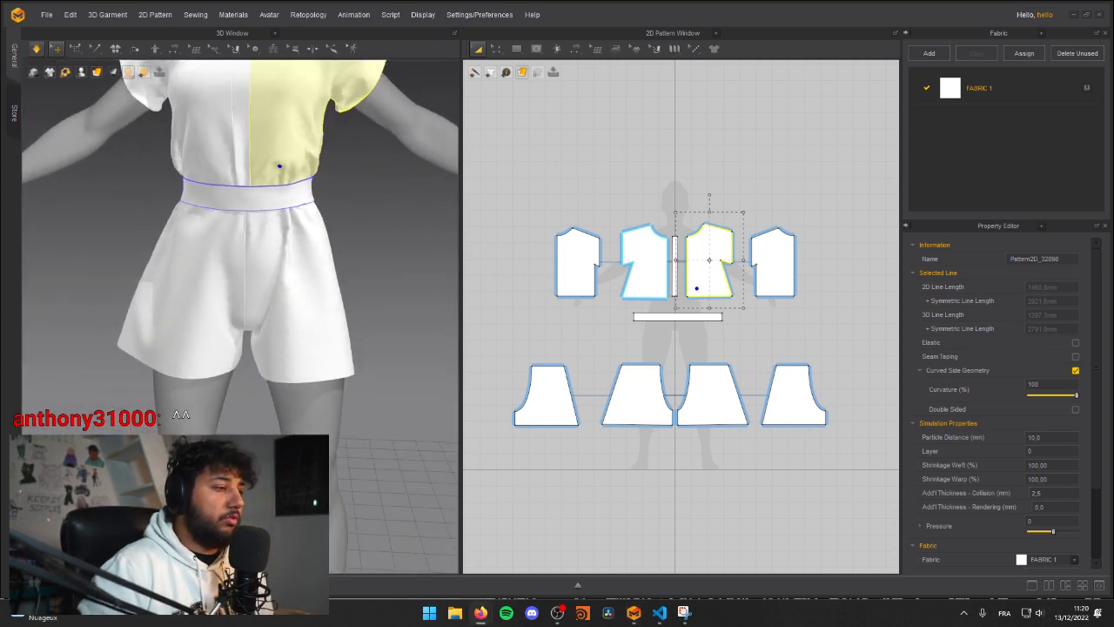
Step: Switch to Firefox and search Google for "jupe plié"
drag(196, 623, 500, 84)
click(454, 127)
click(433, 107)
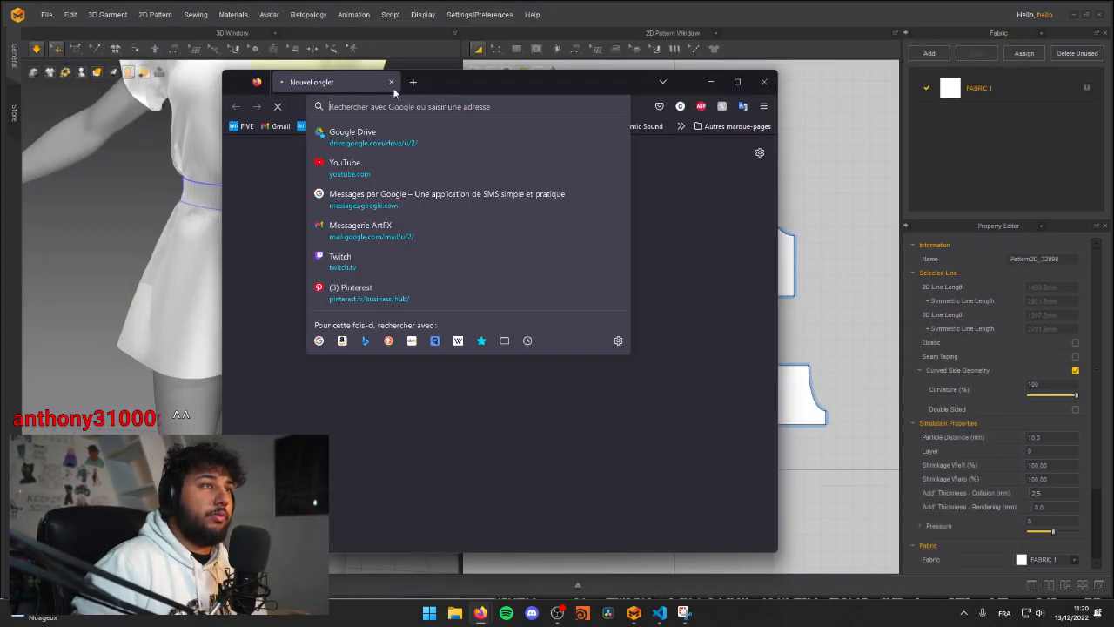
click(414, 82)
click(393, 83)
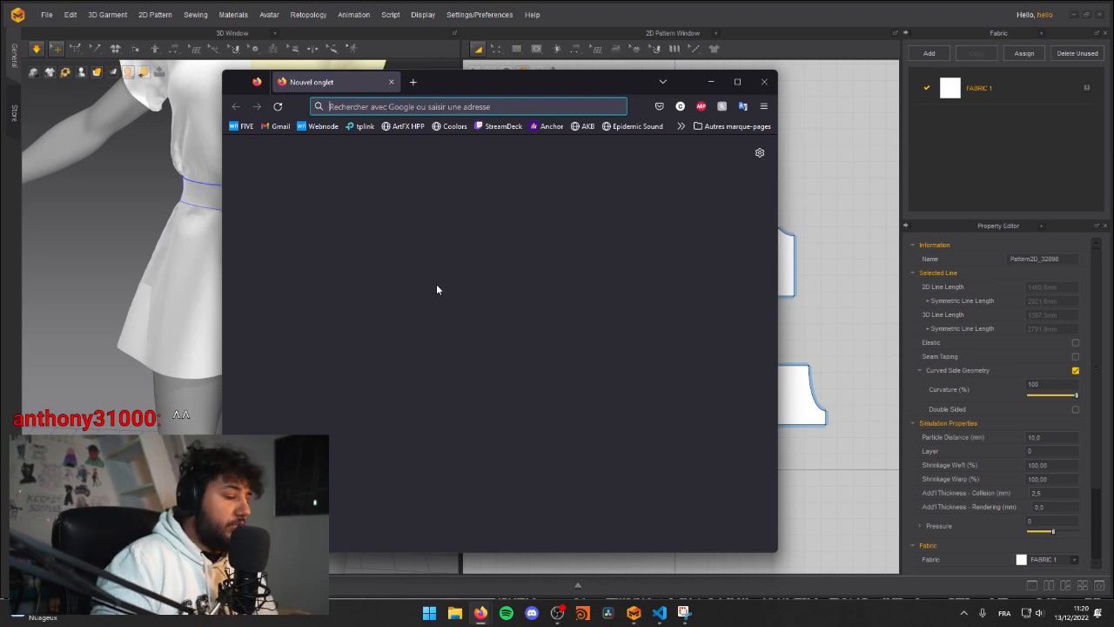
text(jupe plié)
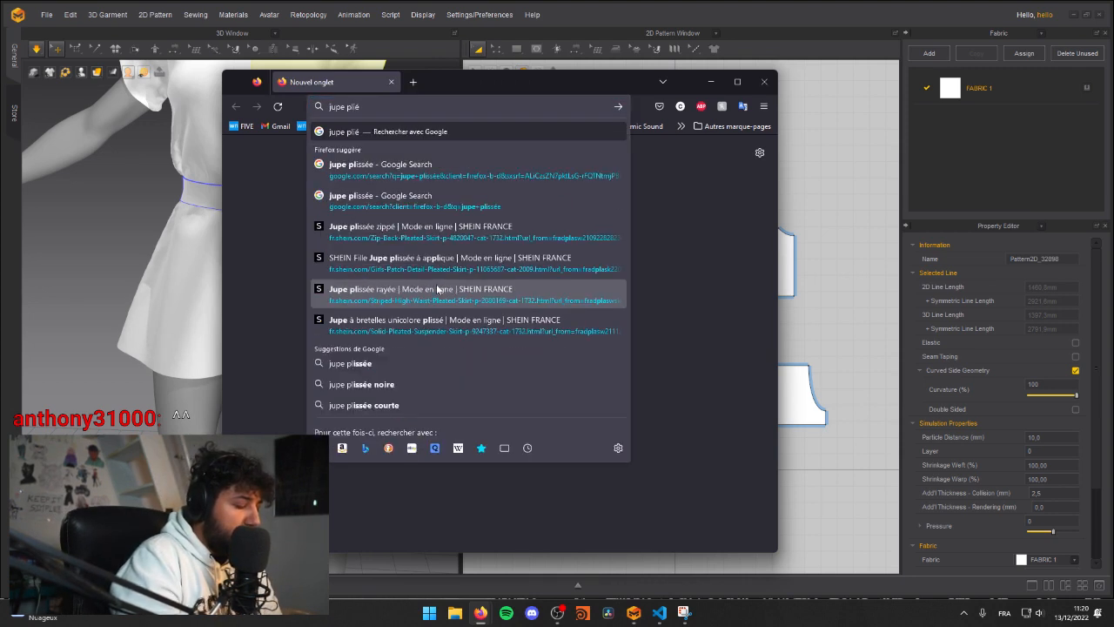
key(Return)
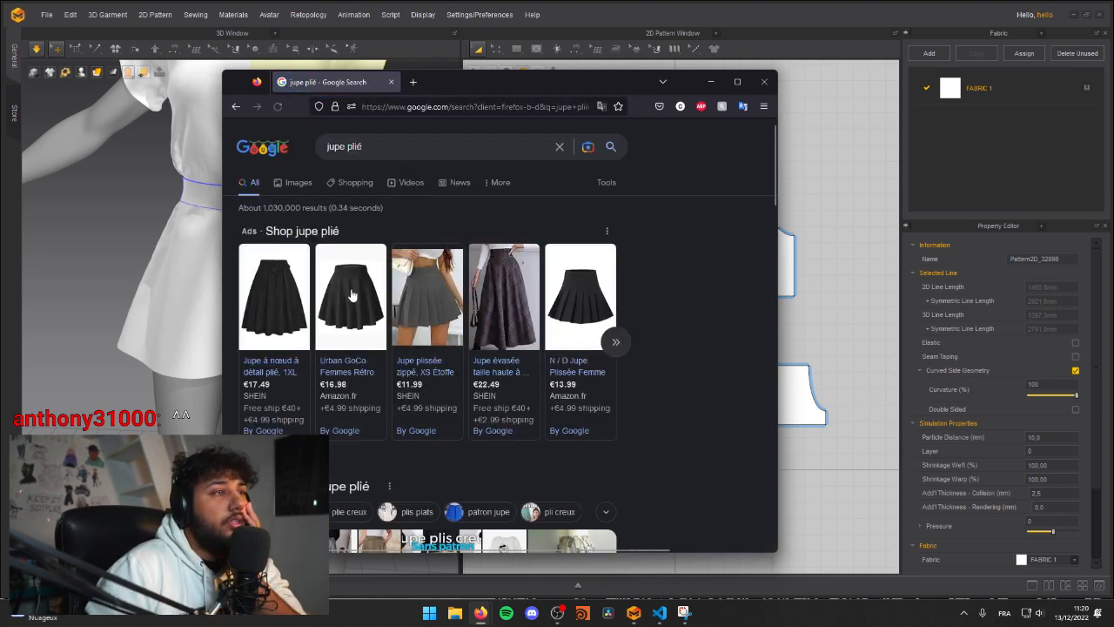
Step: Browse the image results for pleated skirts and preview the "Jupe plis creux" tutorial picture
click(299, 182)
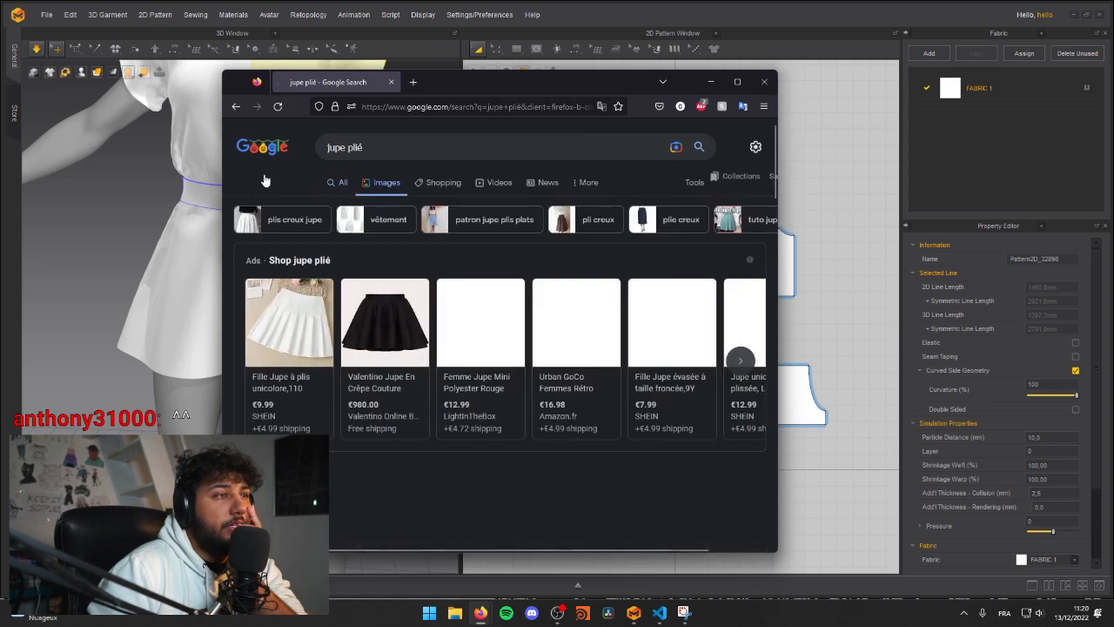
scroll(389, 365, down, 3)
click(425, 258)
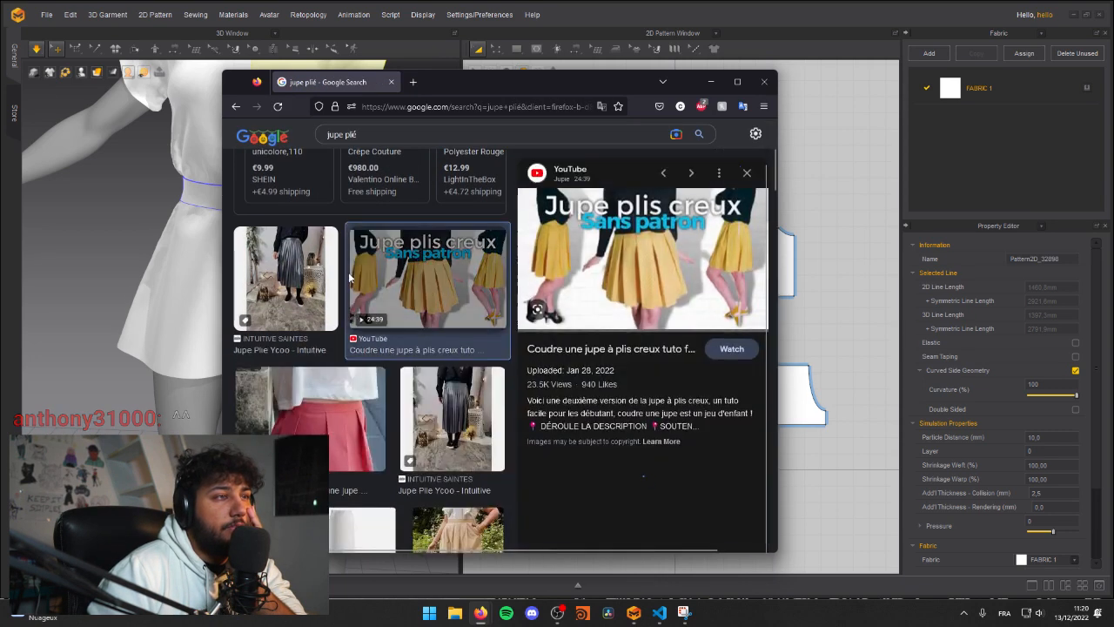
scroll(299, 293, down, 3)
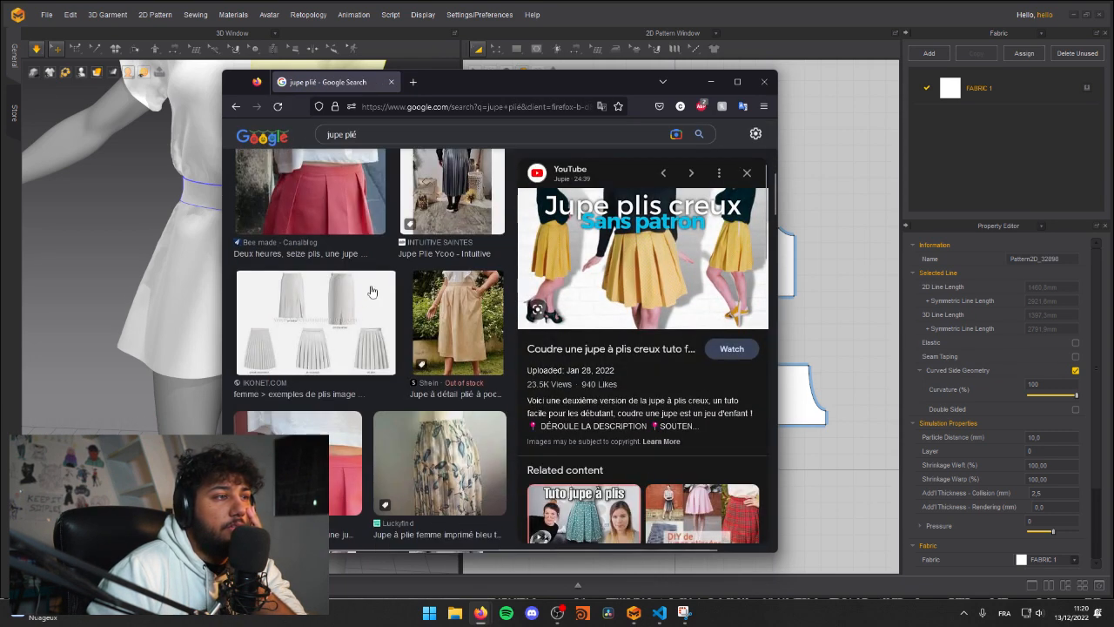
scroll(374, 296, up, 5)
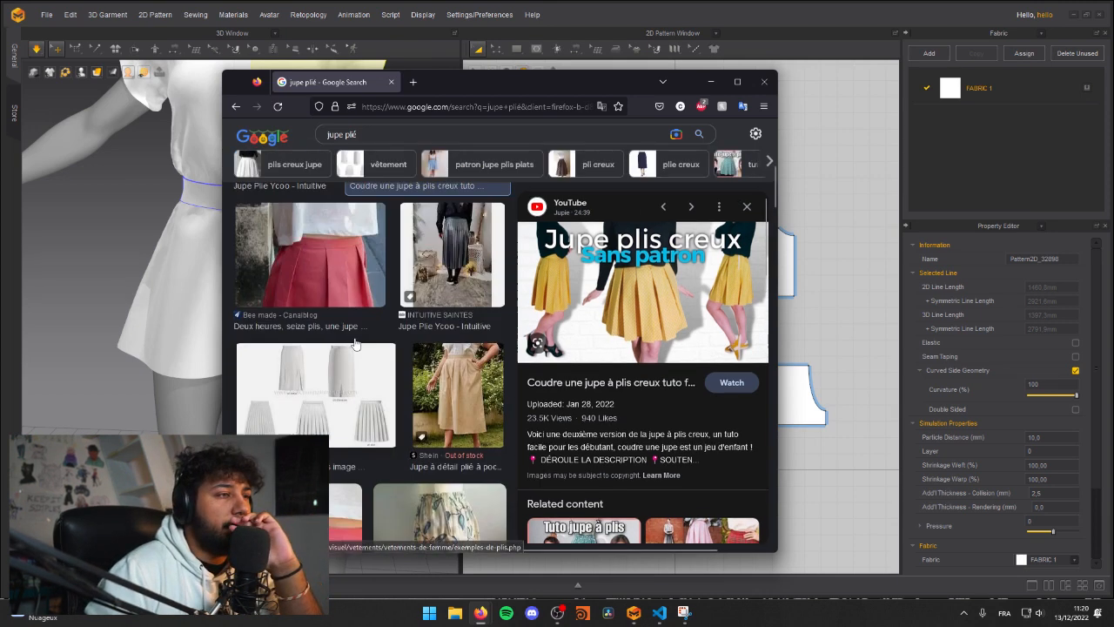
click(401, 325)
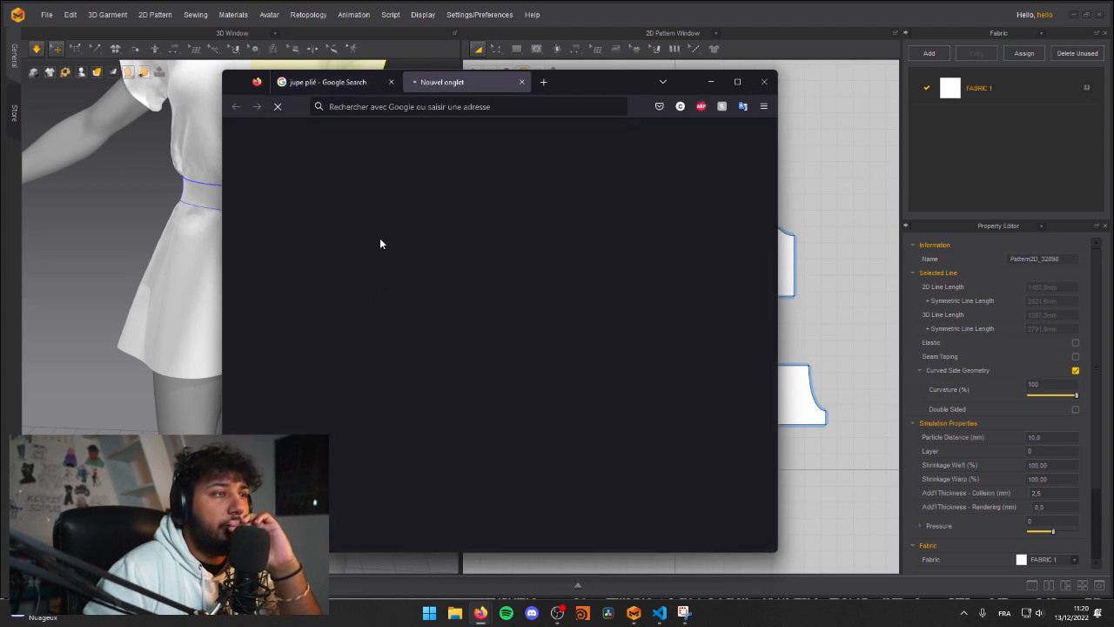
click(523, 82)
Step: Return to the general results and examine the black Urban GoCo skirt on its Amazon product page
click(340, 185)
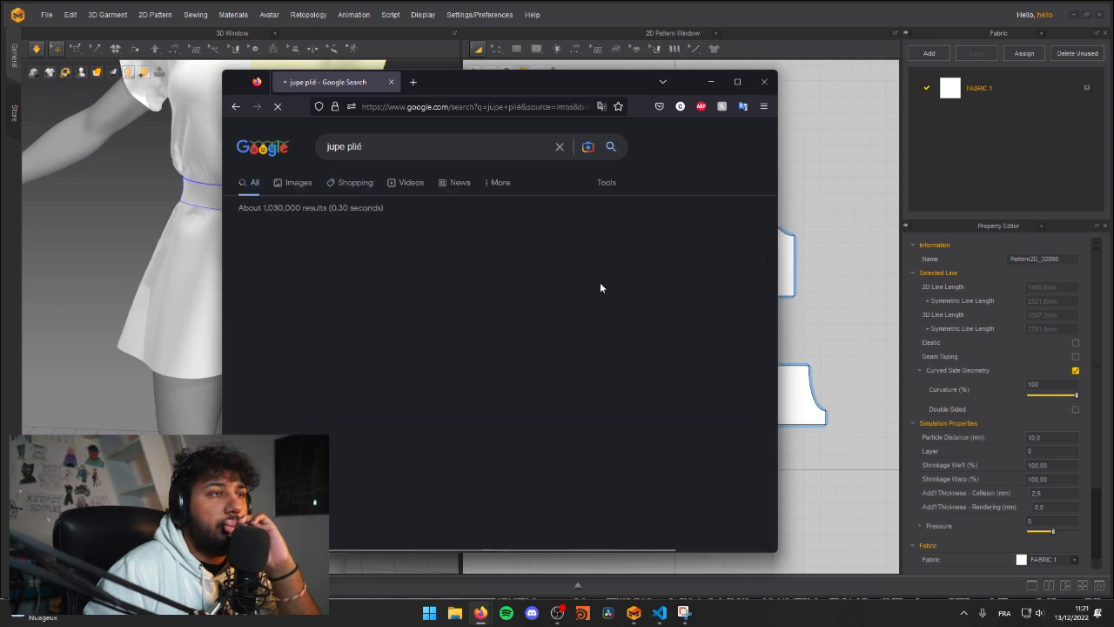
click(479, 272)
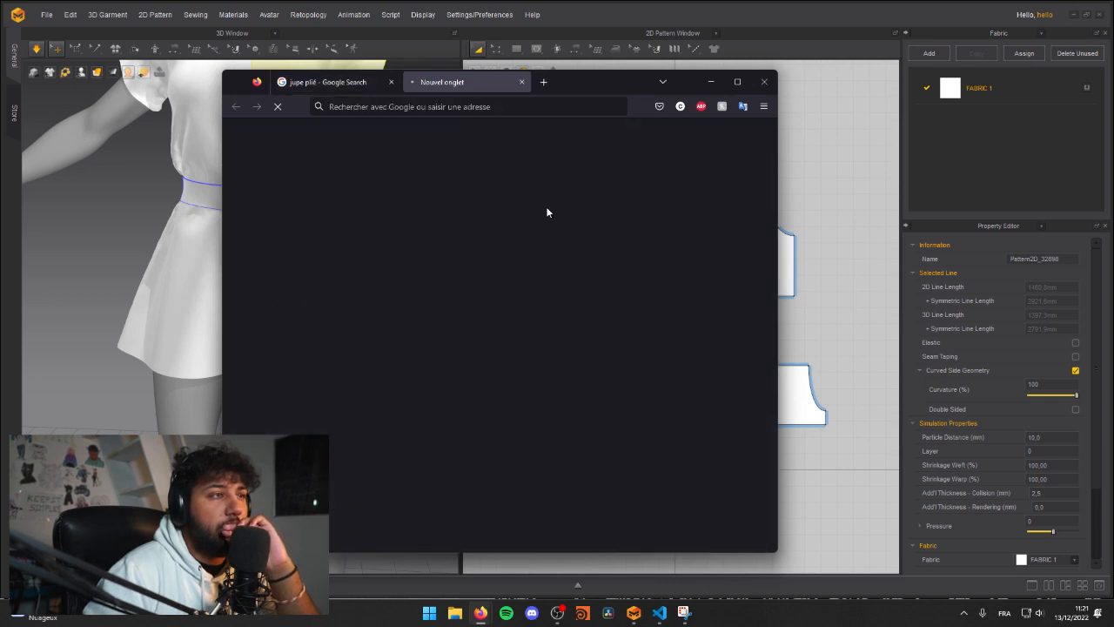
scroll(378, 255, down, 1)
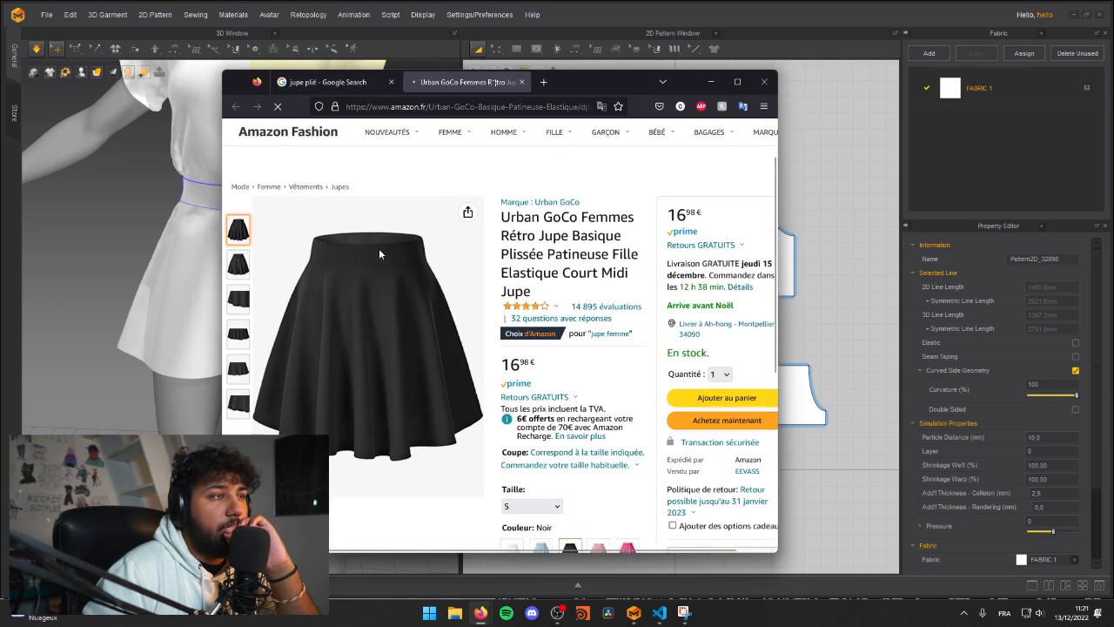
click(522, 82)
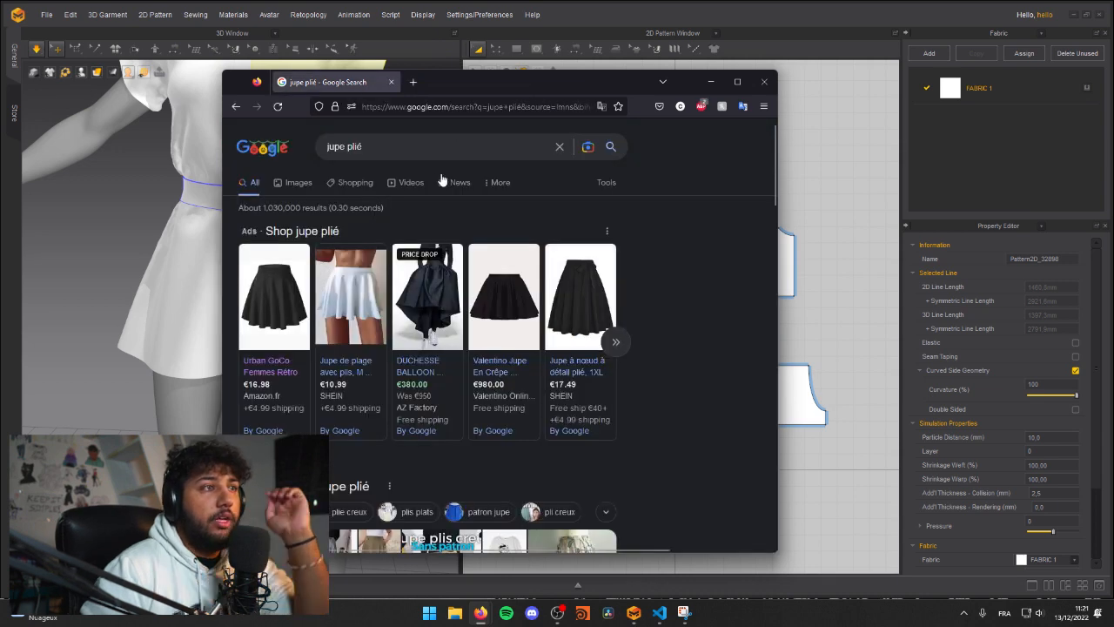
Step: Look further through the pleated skirt images and preview the grey OMKMNOE skirt from Amazon
click(301, 183)
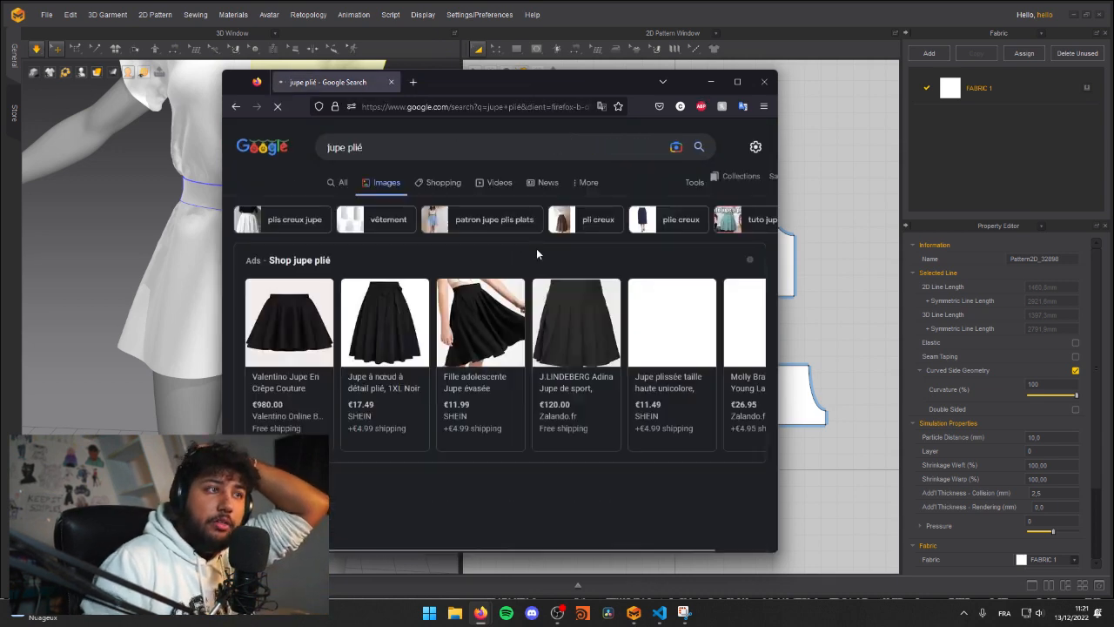
scroll(537, 252, down, 3)
scroll(565, 338, down, 3)
scroll(564, 338, down, 2)
click(503, 396)
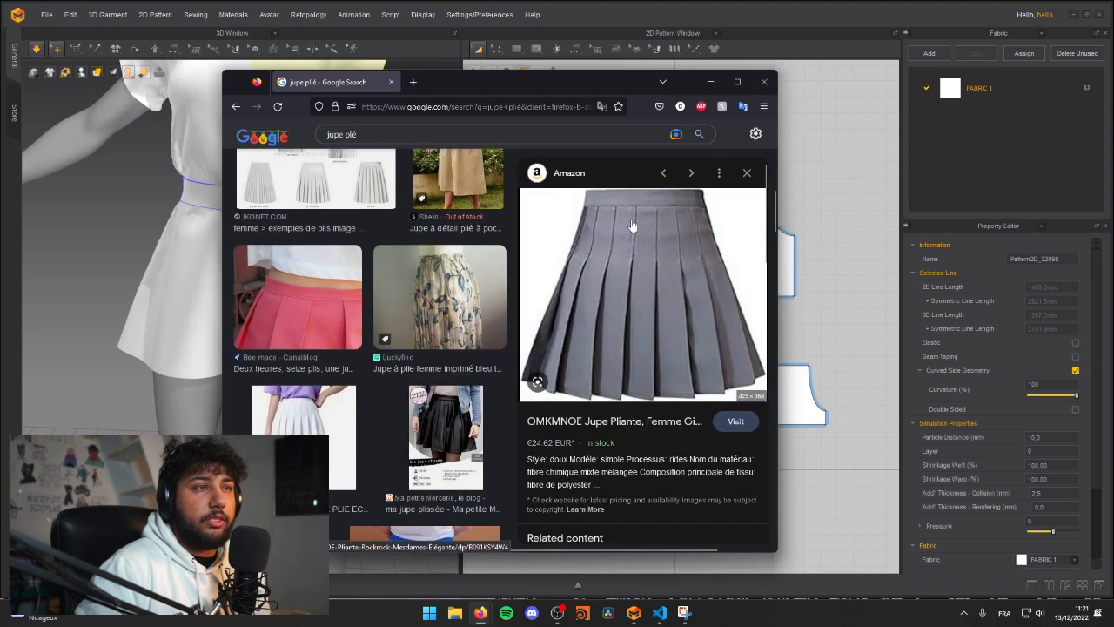
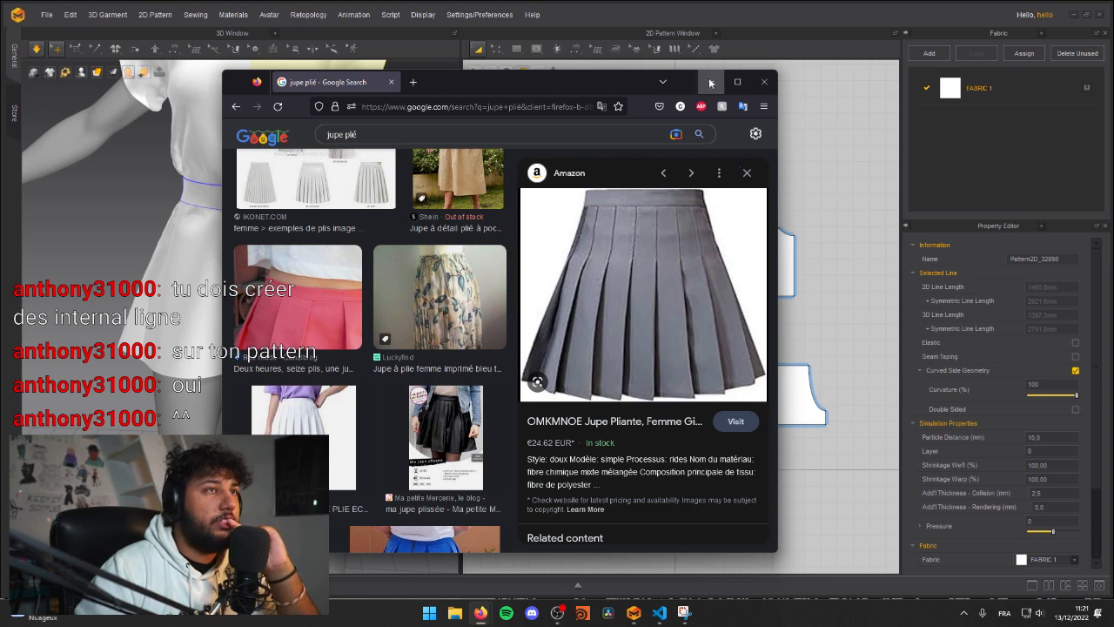
Step: Put away the pleated-skirt search and tug the front shorts panel under simulation to adjust its drape
click(710, 82)
mouse_move(598, 54)
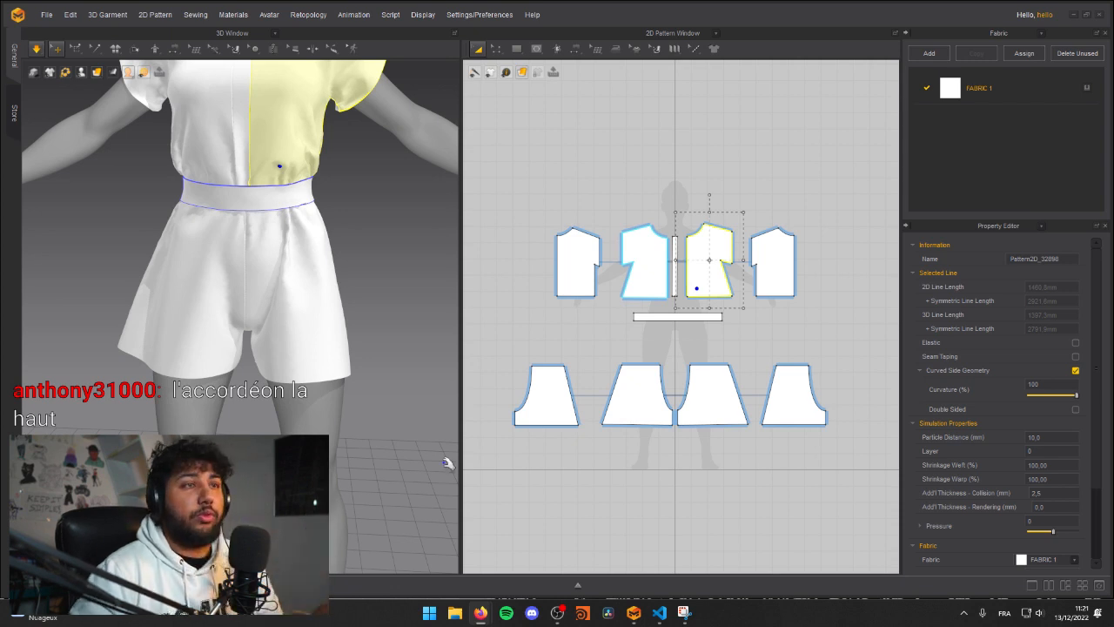
click(529, 310)
middle_drag(304, 170, 301, 245)
mouse_move(301, 244)
right_down()
mouse_move(239, 248)
mouse_move(301, 252)
right_up()
drag(314, 365, 345, 358)
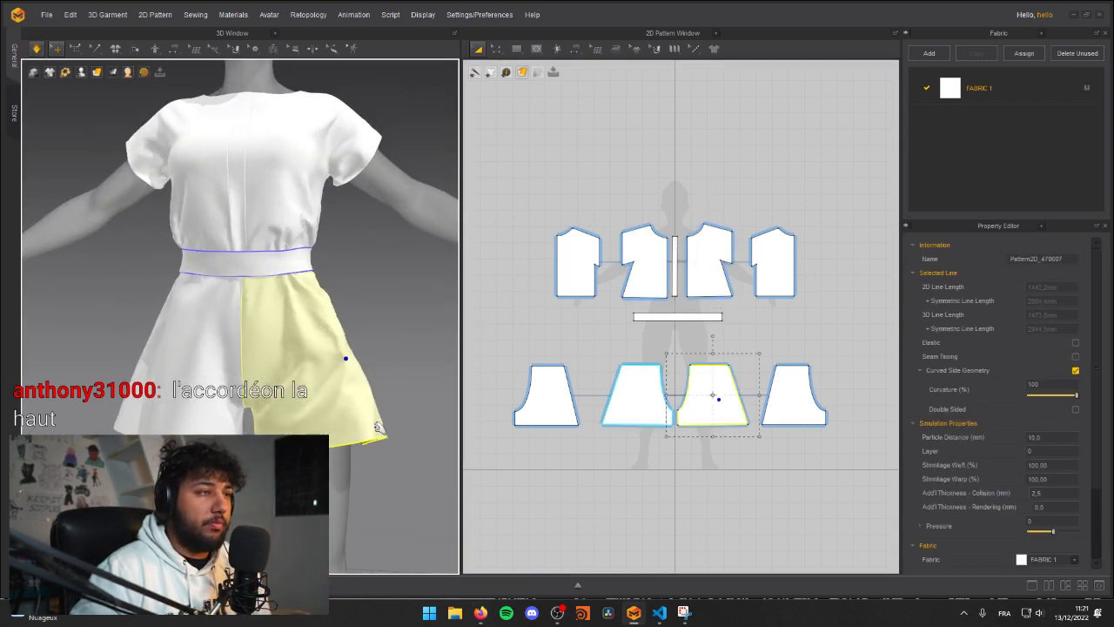
middle_drag(275, 268, 261, 335)
scroll(261, 335, down, 5)
right_drag(261, 335, 211, 319)
key(space)
scroll(324, 305, up, 4)
click(704, 493)
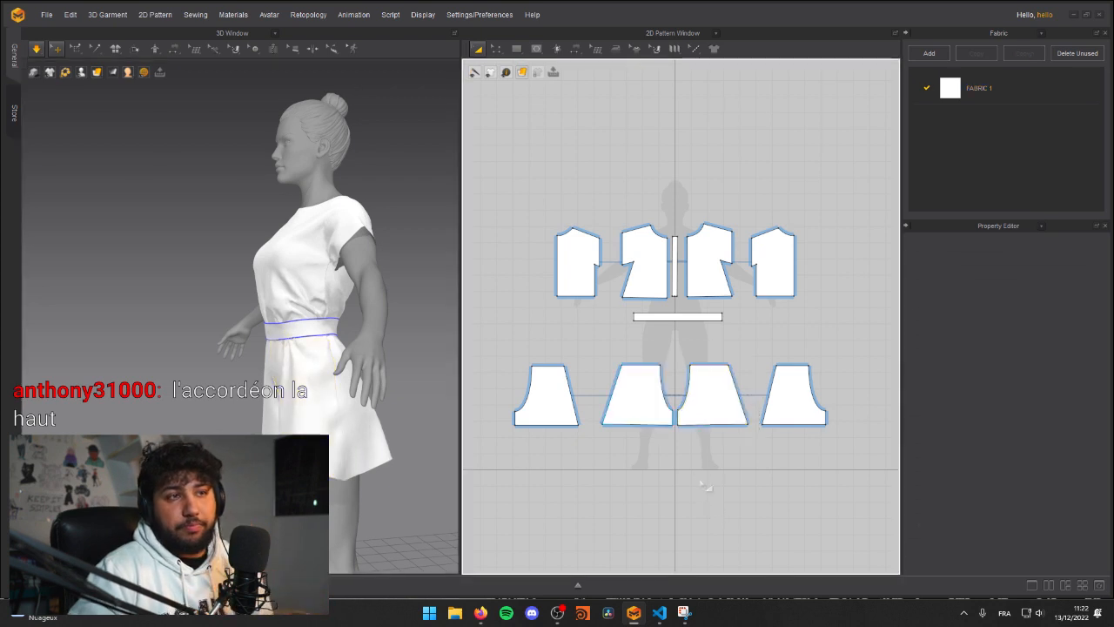
Step: Check which pleat tools are available for the 2D patterns
middle_drag(614, 440, 611, 450)
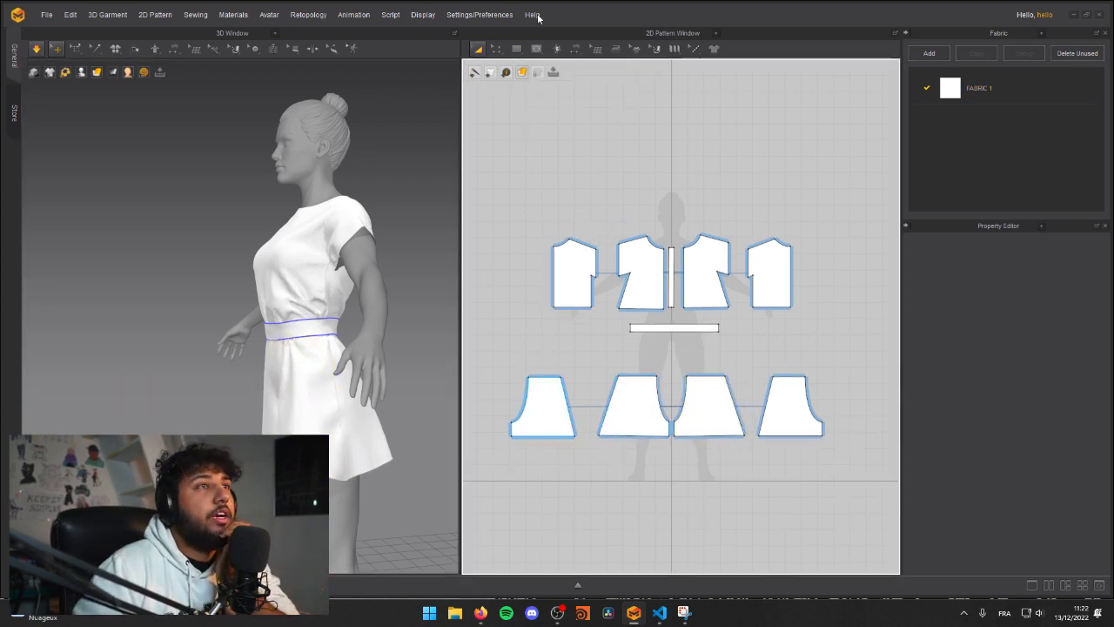
click(675, 50)
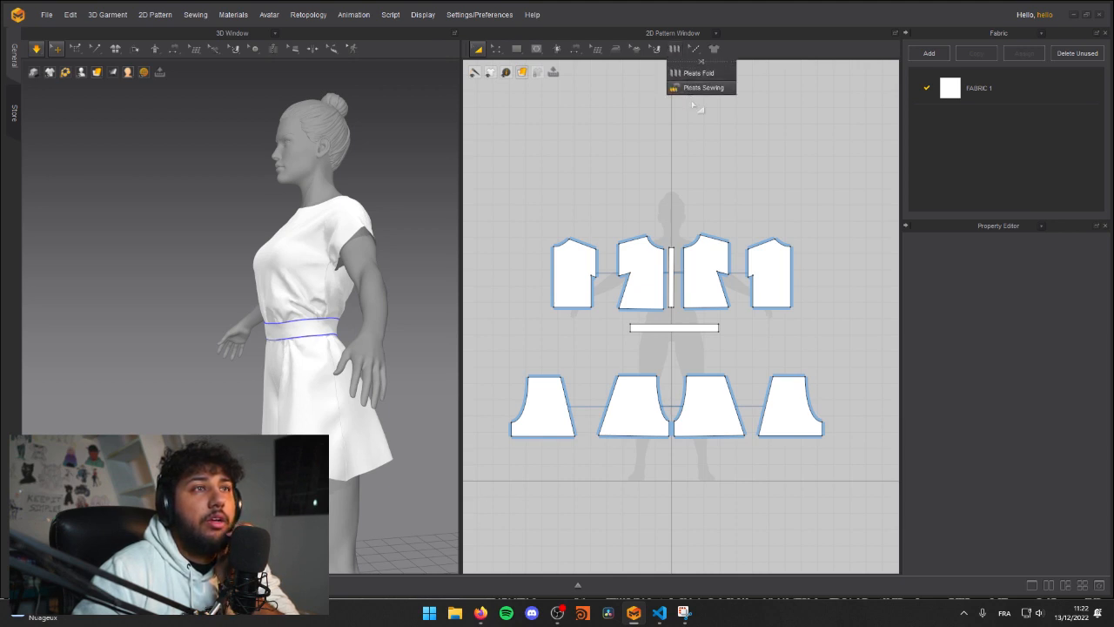
click(673, 50)
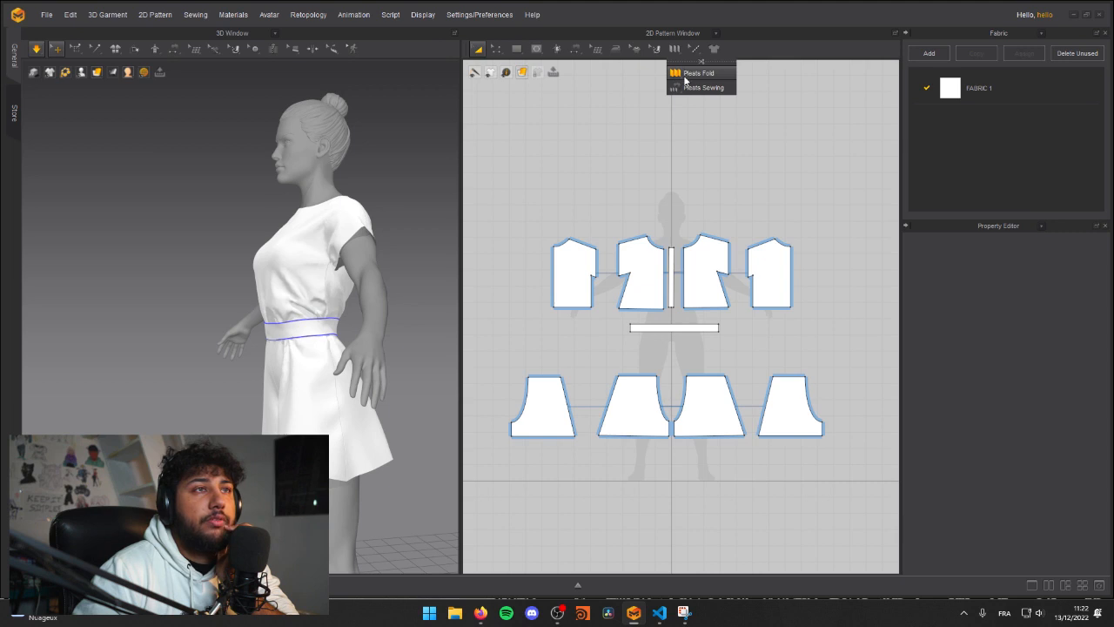
mouse_move(692, 51)
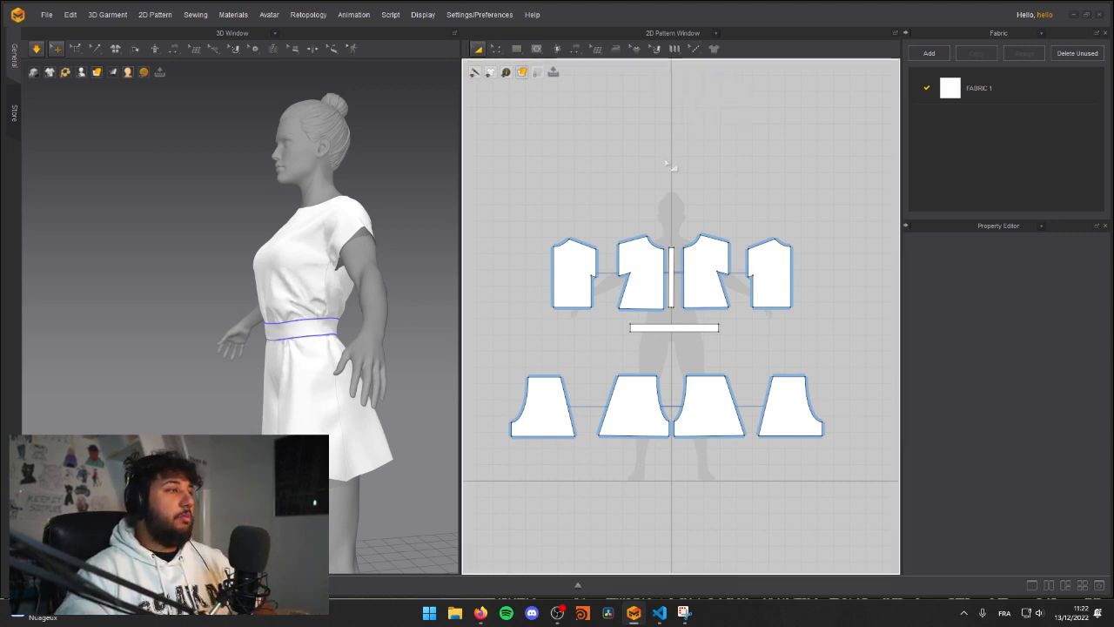
Step: Examine the bodice front, waistband and centre placket up close on the avatar
right_drag(283, 219, 213, 282)
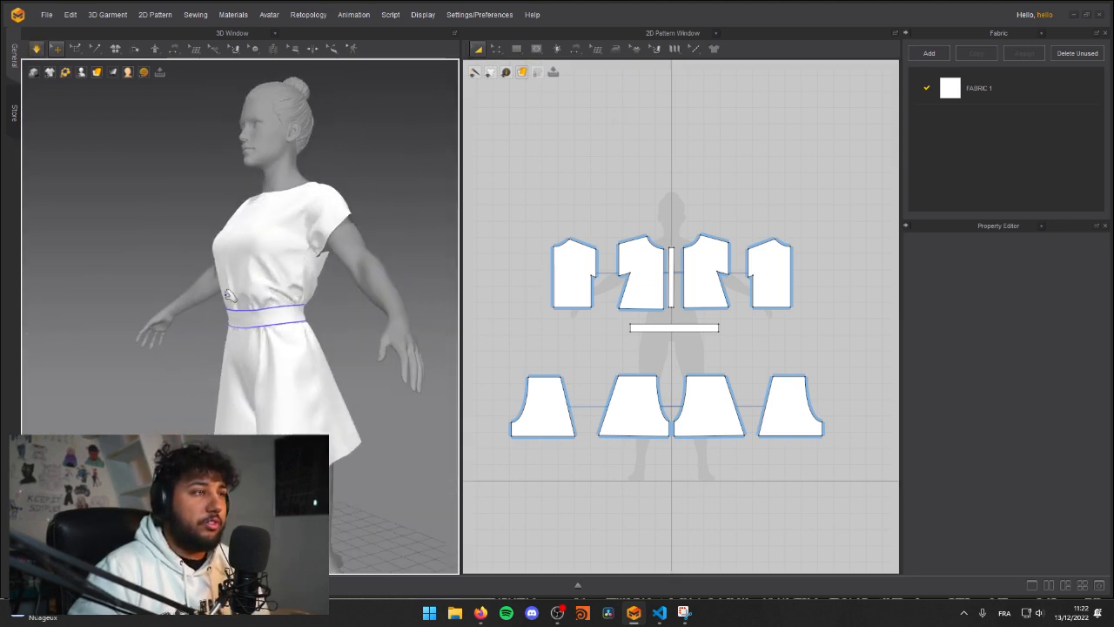
click(218, 287)
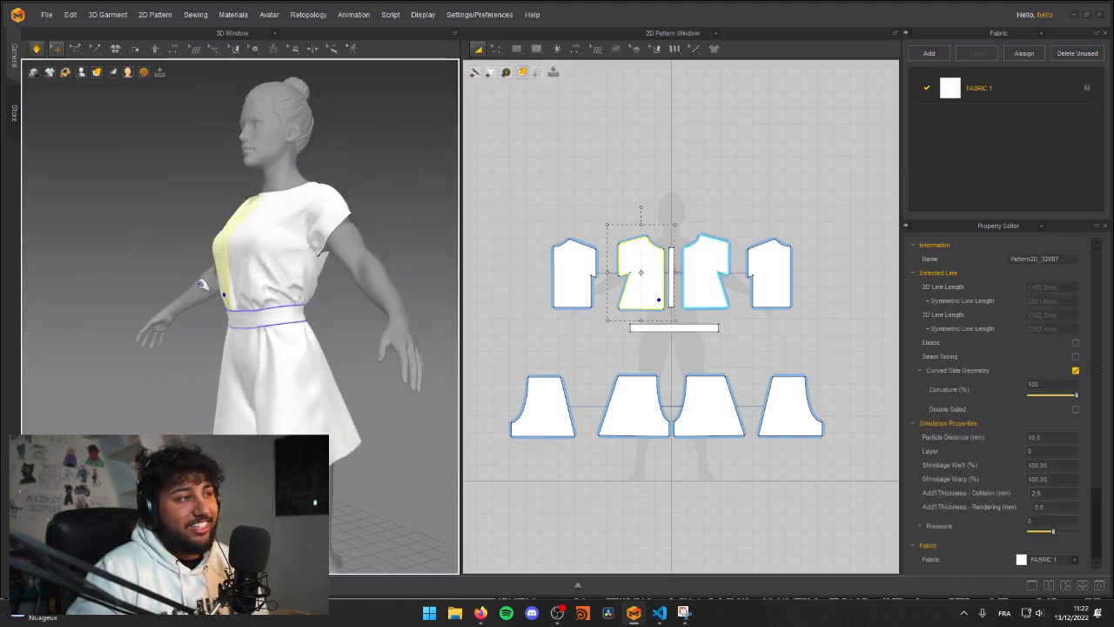
scroll(202, 284, up, 3)
click(231, 355)
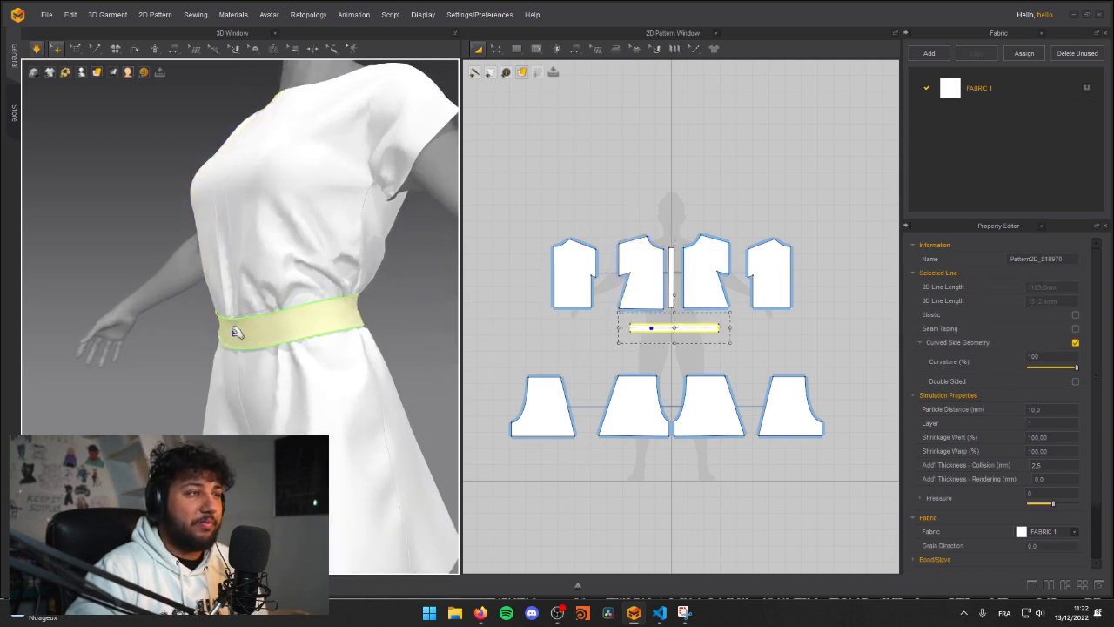
click(199, 250)
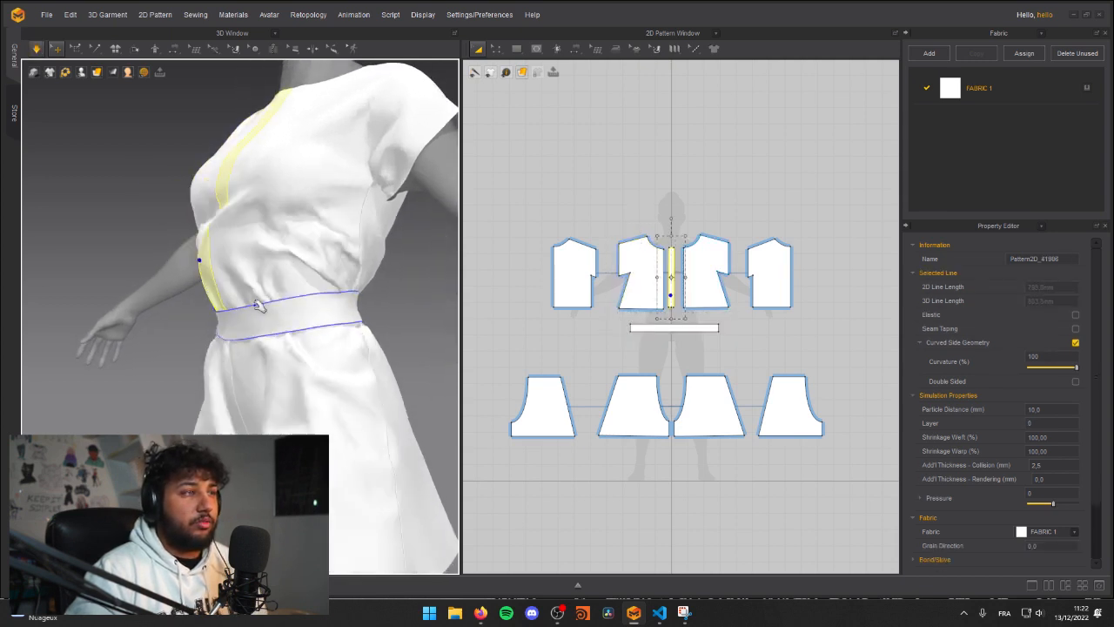
right_drag(208, 258, 249, 371)
scroll(249, 371, down, 5)
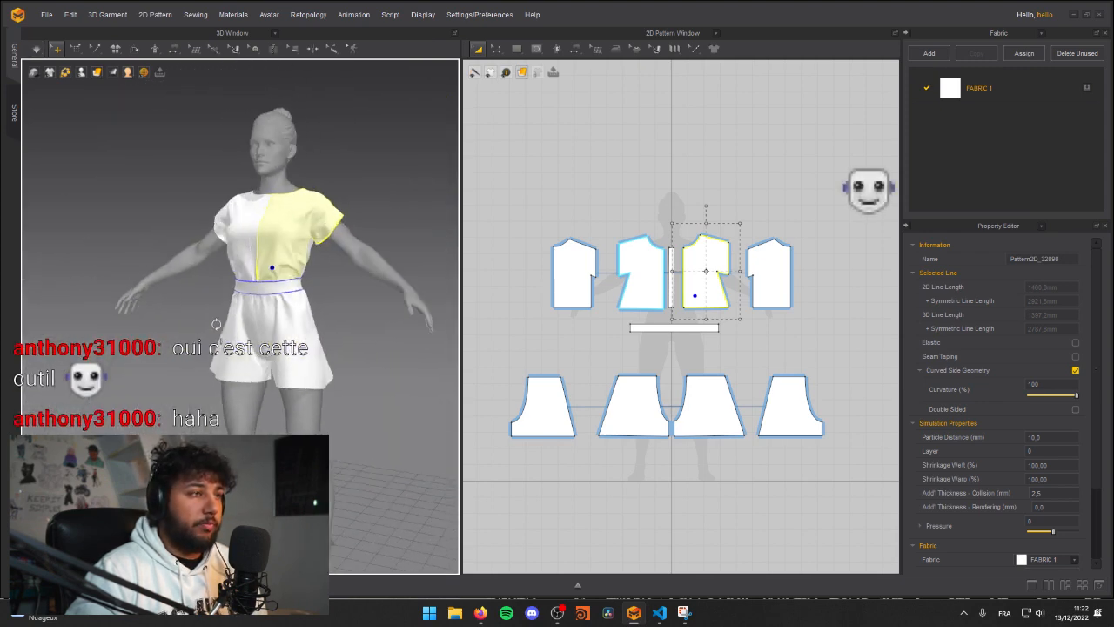
Step: Tug the hem of the front shorts panel under simulation to resettle the legs
click(305, 374)
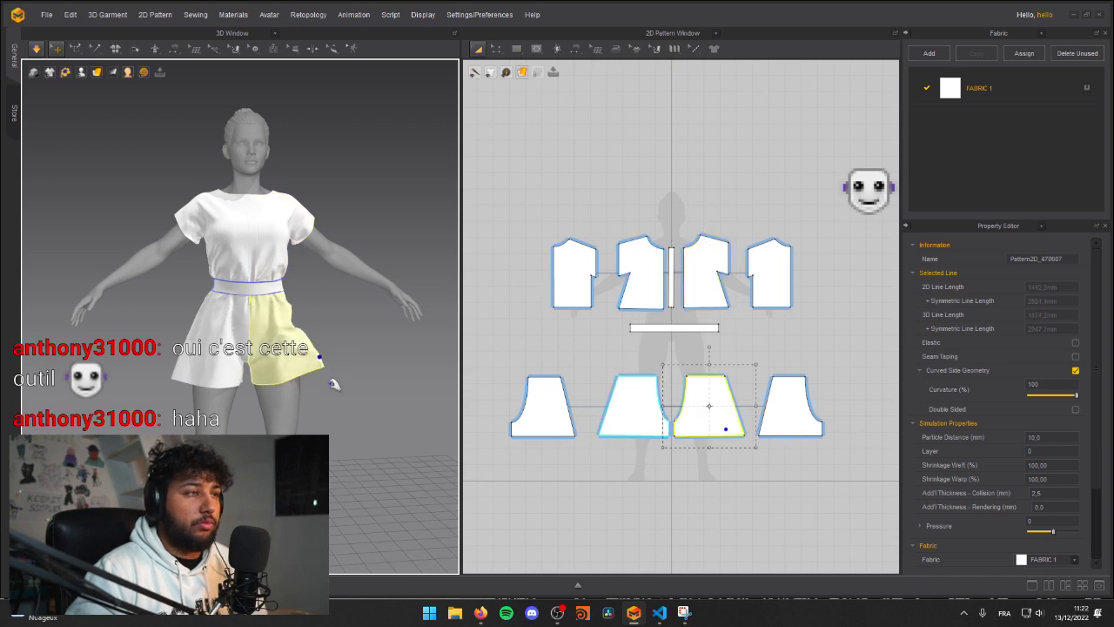
mouse_move(329, 400)
right_down()
mouse_move(308, 401)
mouse_move(332, 394)
right_up()
click(324, 444)
right_drag(324, 444, 380, 351)
key(space)
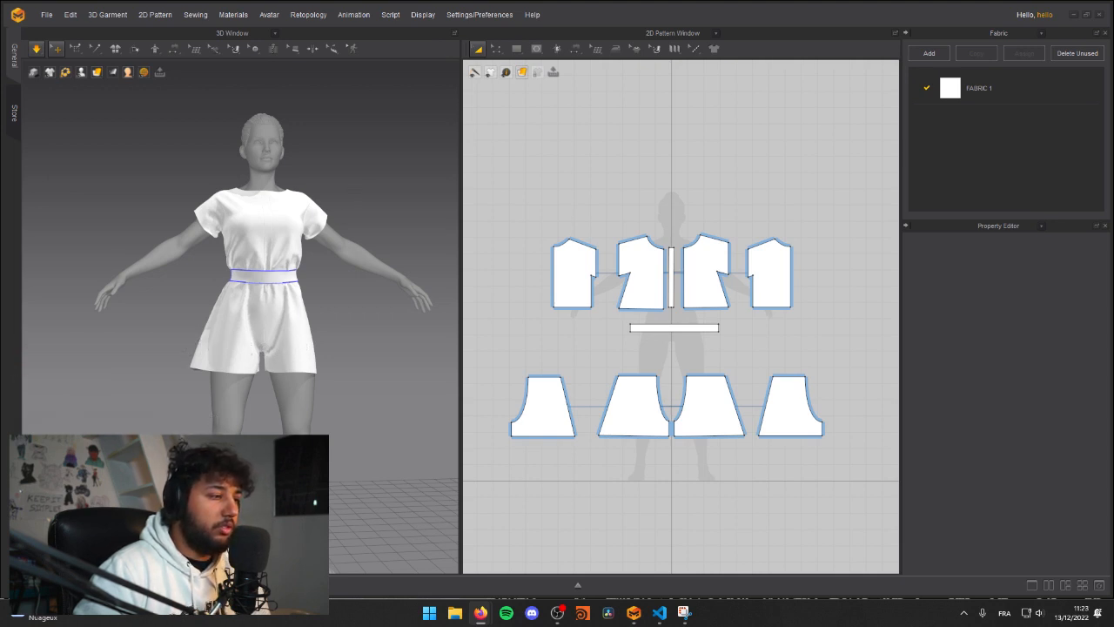
Step: Switch to Firefox and compare the front and side romper reference photos with the draped garment
key(alt+Tab)
drag(332, 138, 705, 77)
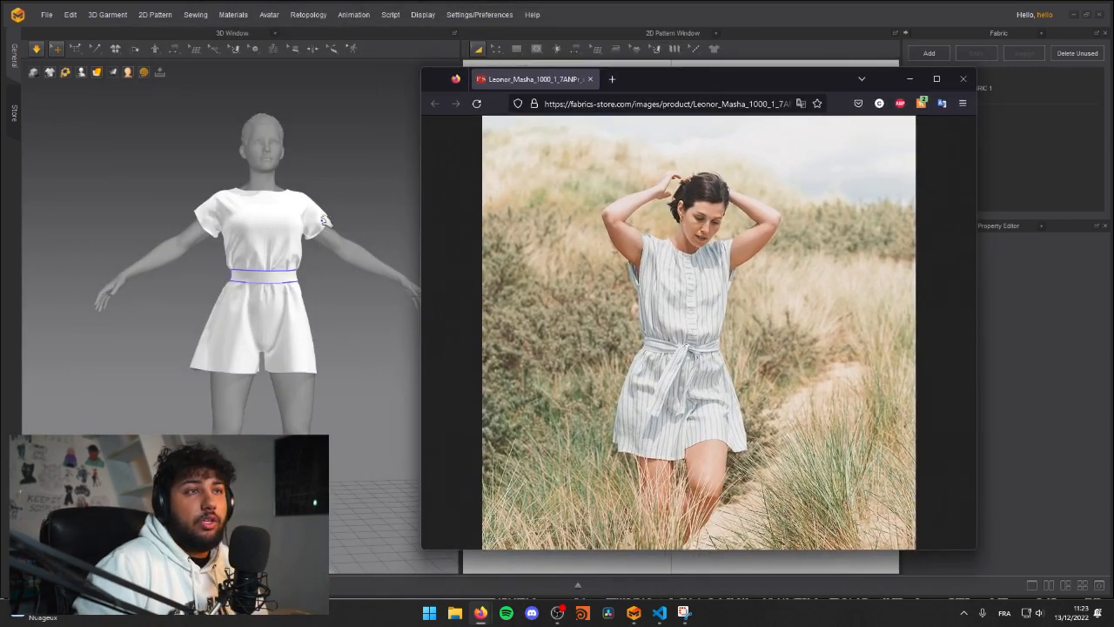
click(277, 195)
key(alt+Tab)
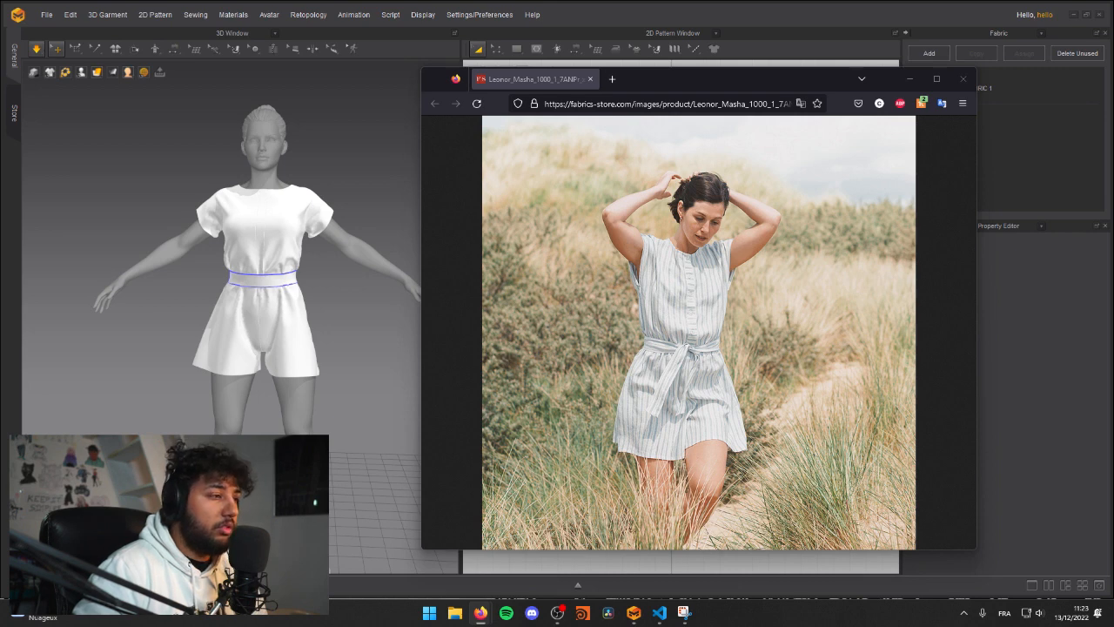
drag(545, 180, 642, 82)
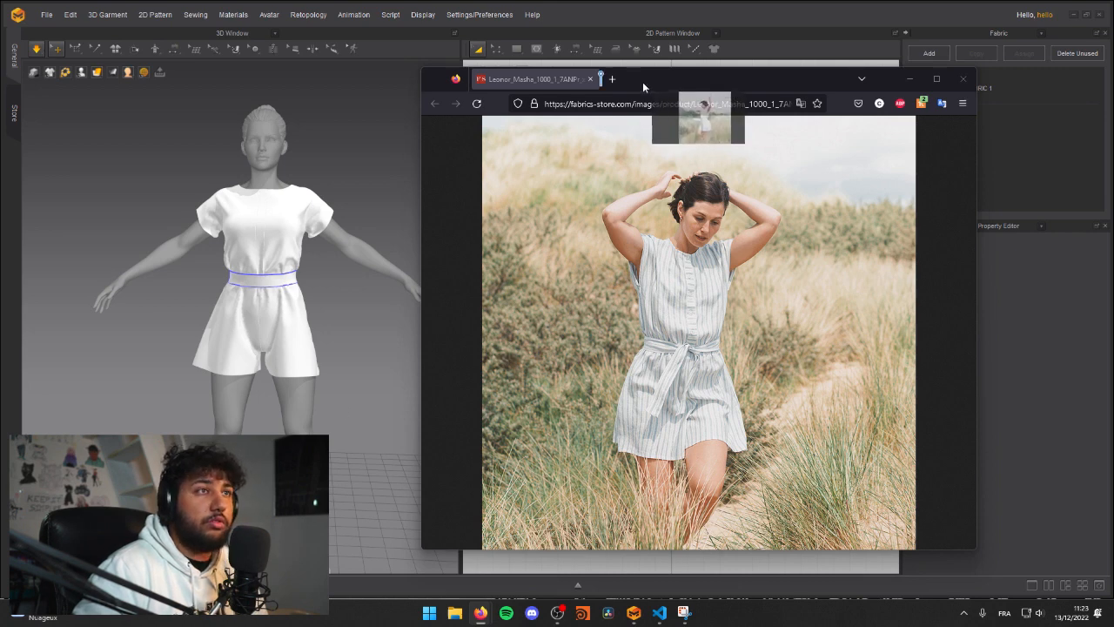
click(214, 220)
key(alt+Tab)
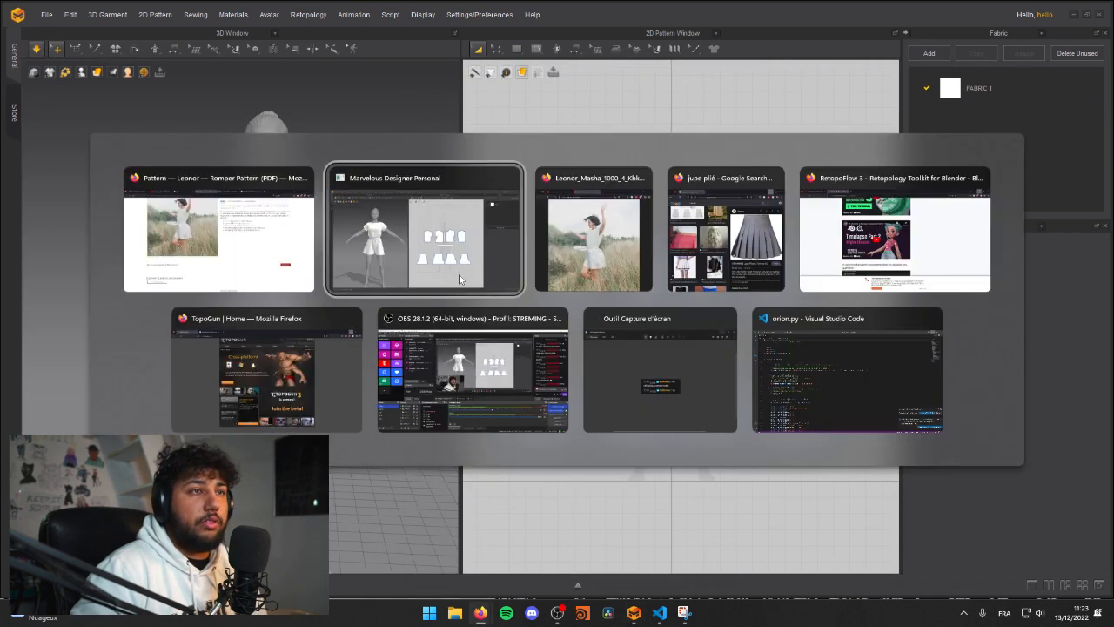
click(353, 241)
key(alt+Tab)
click(331, 272)
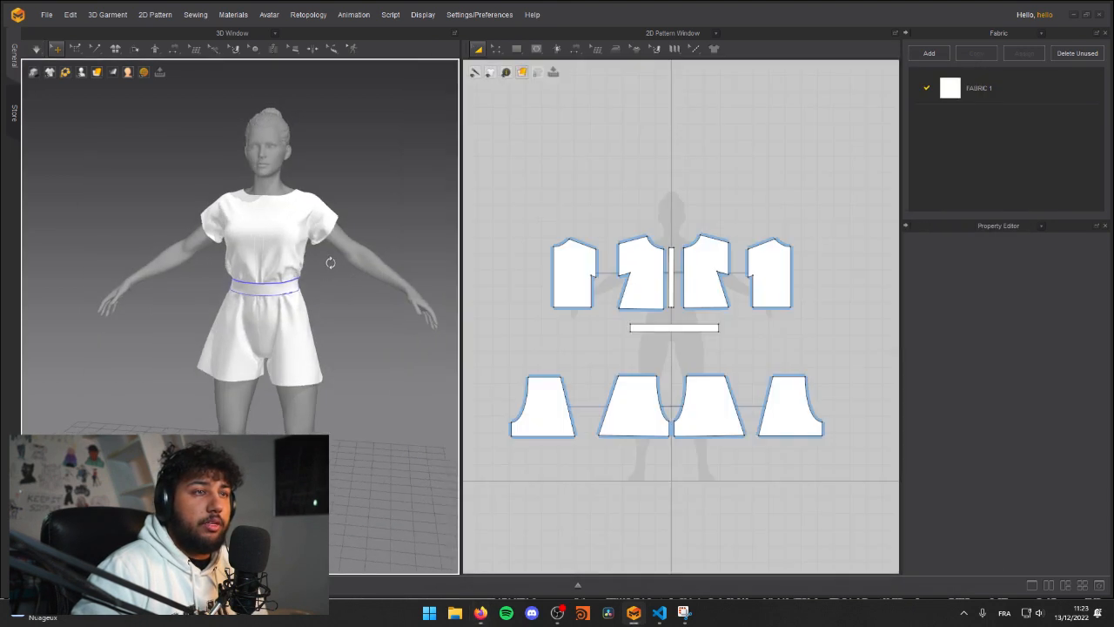
key(alt+Tab)
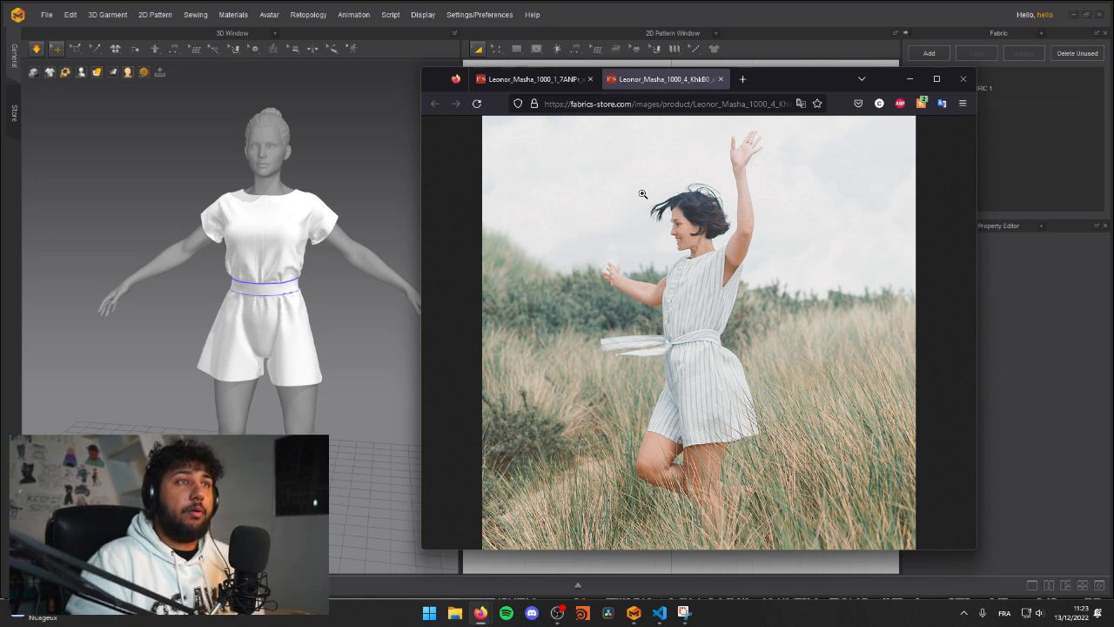
key(alt)
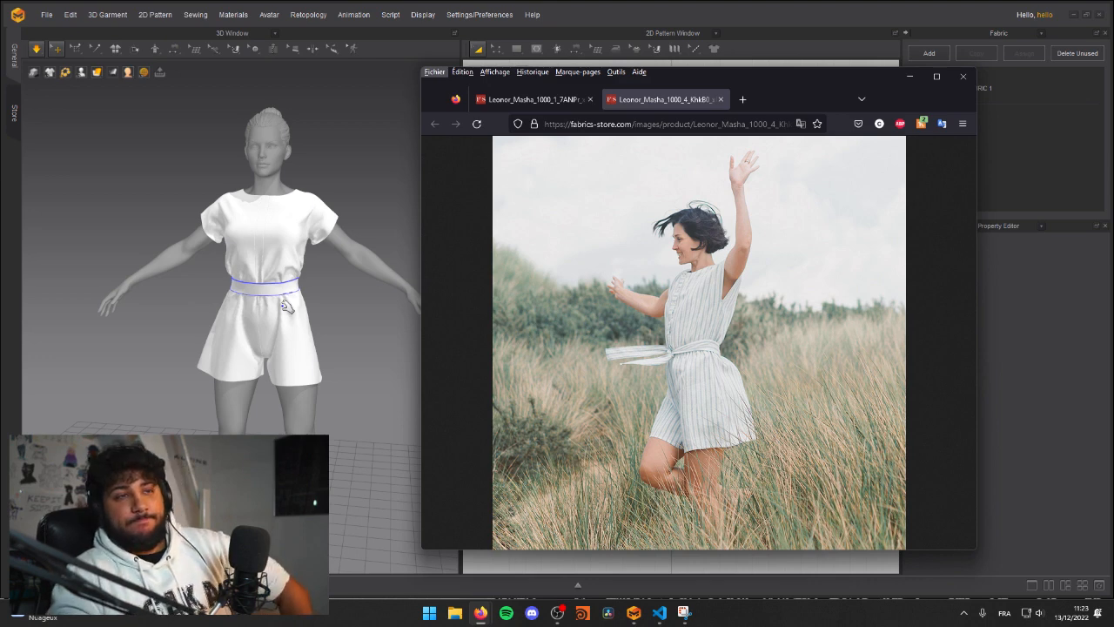
Step: Return to Marvelous Designer and curve the bottom hems of the front and back shorts patterns slightly downwards
right_drag(307, 324, 211, 315)
scroll(277, 334, up, 3)
scroll(276, 336, up, 2)
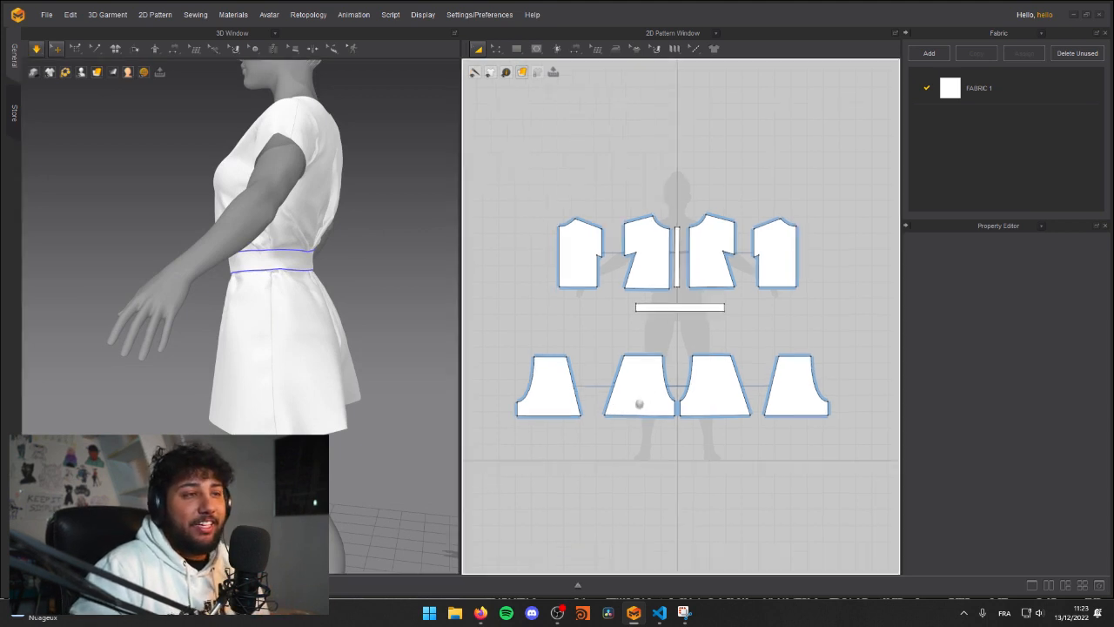
scroll(634, 406, up, 5)
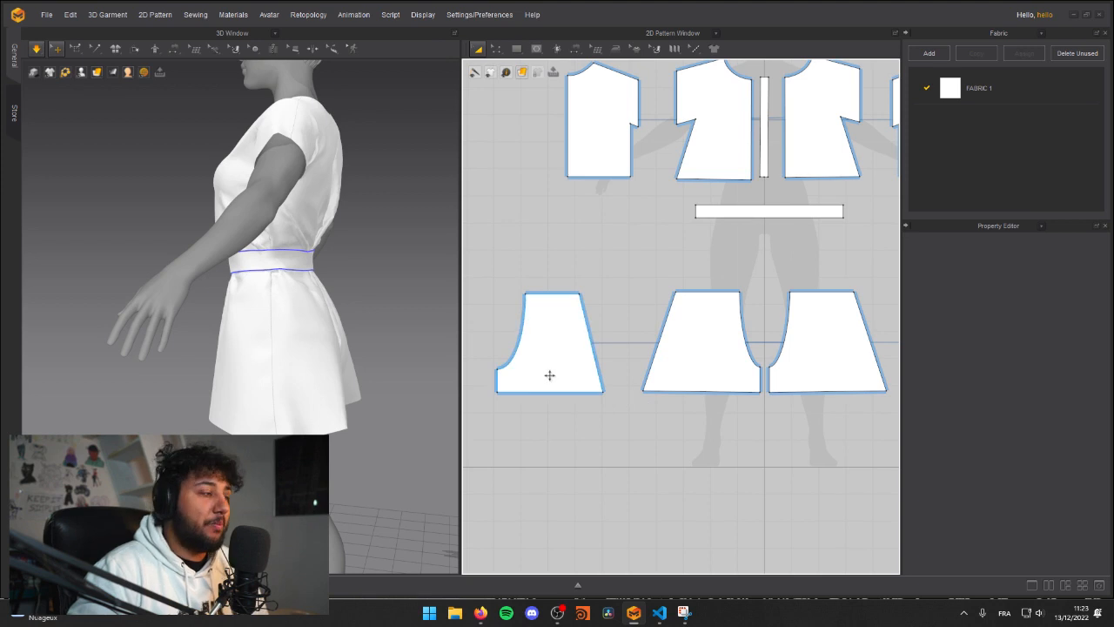
key(z)
click(701, 395)
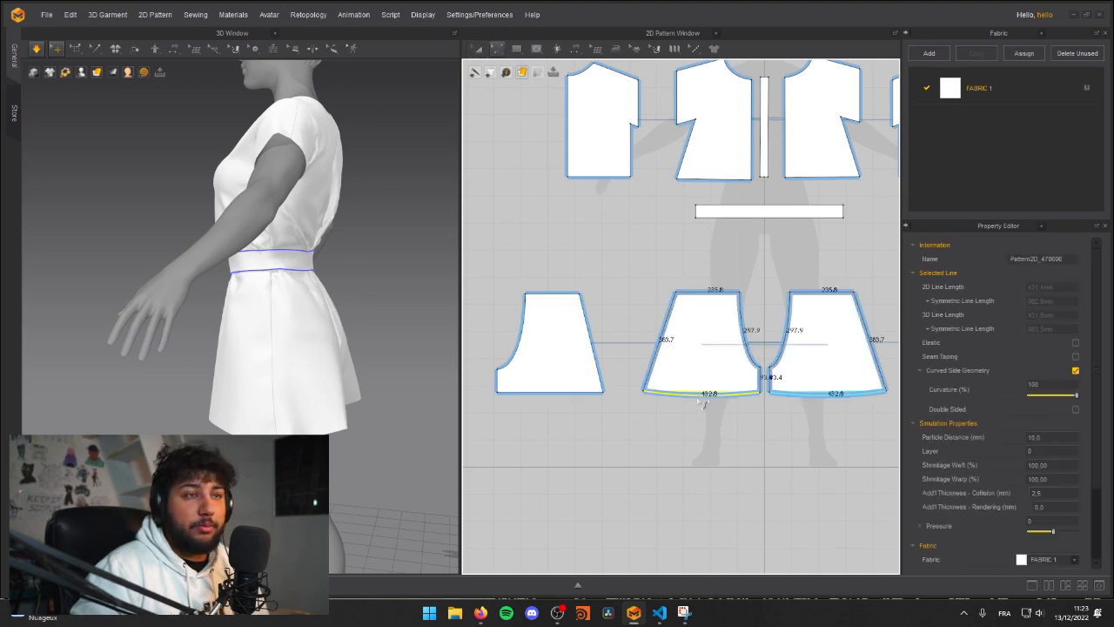
click(550, 393)
drag(546, 404, 547, 404)
Step: Simulate the reshaped shorts and tug the back panels' hem into place
right_drag(375, 374, 266, 361)
key(space)
mouse_move(235, 413)
right_down()
mouse_move(320, 417)
mouse_move(249, 415)
right_up()
drag(253, 413, 306, 430)
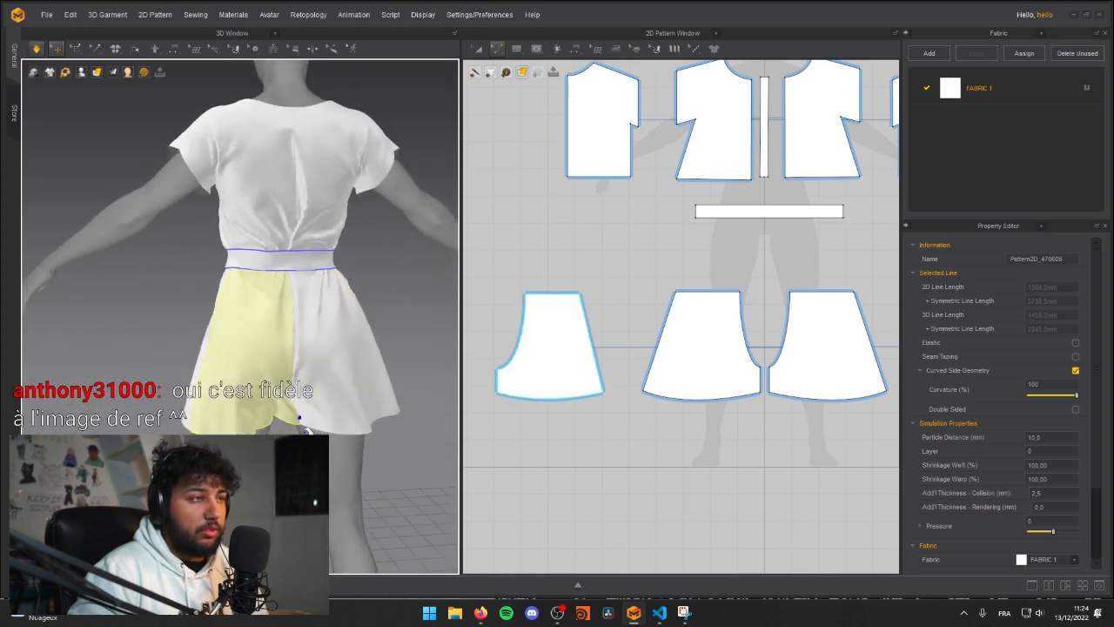
Step: Tug the front shorts panel with the curved hem so it settles evenly around the leg
right_drag(136, 383, 340, 393)
click(338, 394)
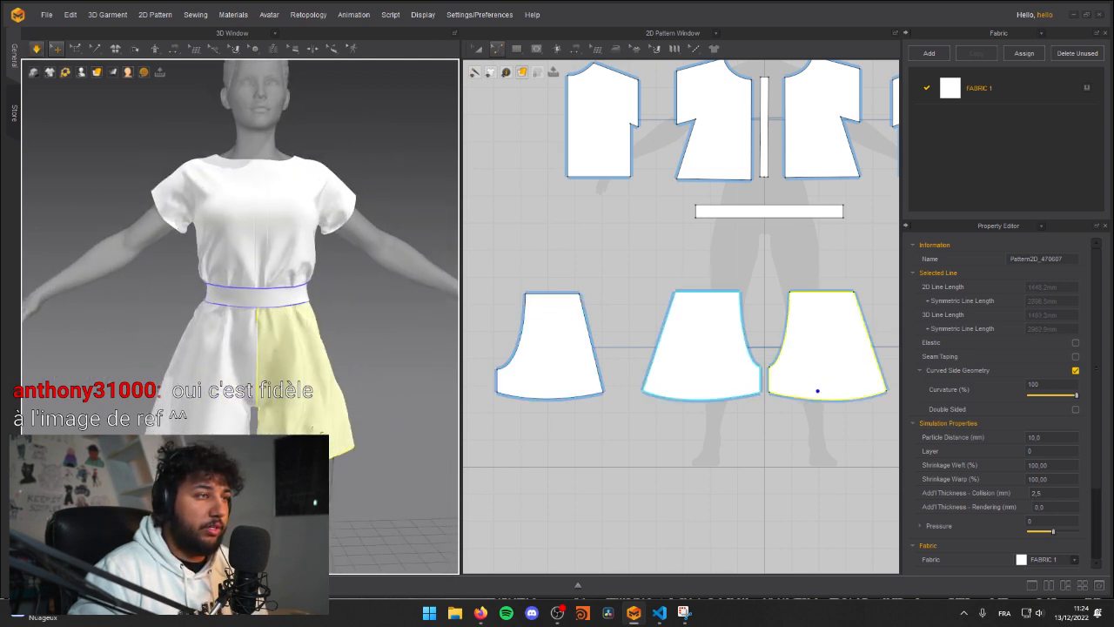
click(388, 476)
key(space)
right_drag(379, 456, 358, 435)
click(350, 383)
click(397, 370)
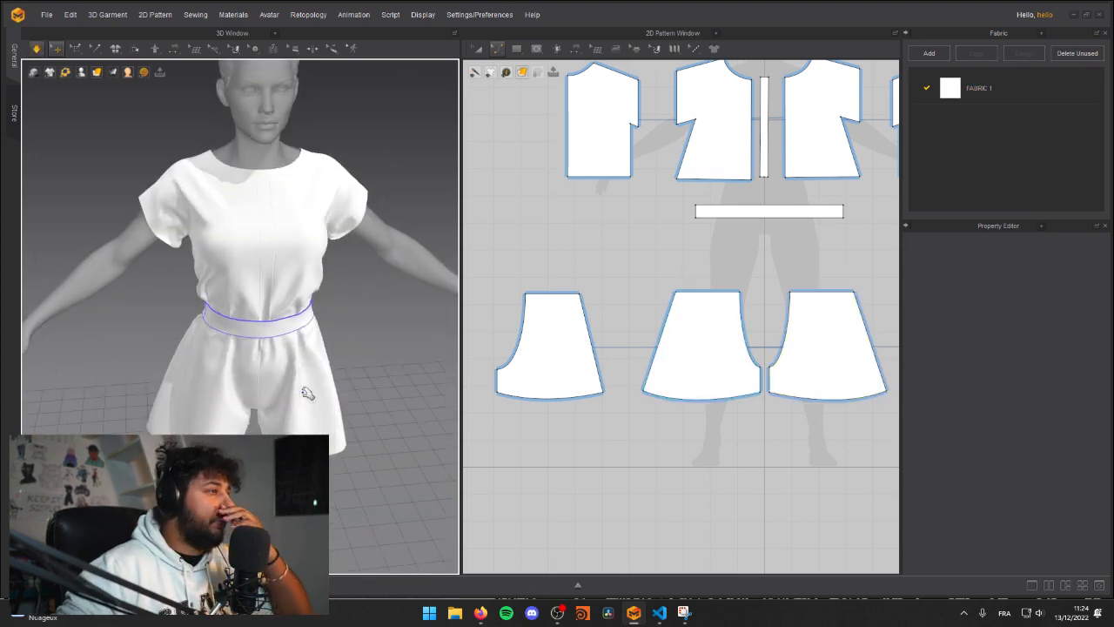
Step: Tug both back bodice panels under simulation to smooth the centre-back crease above the waistband
right_drag(271, 284, 277, 293)
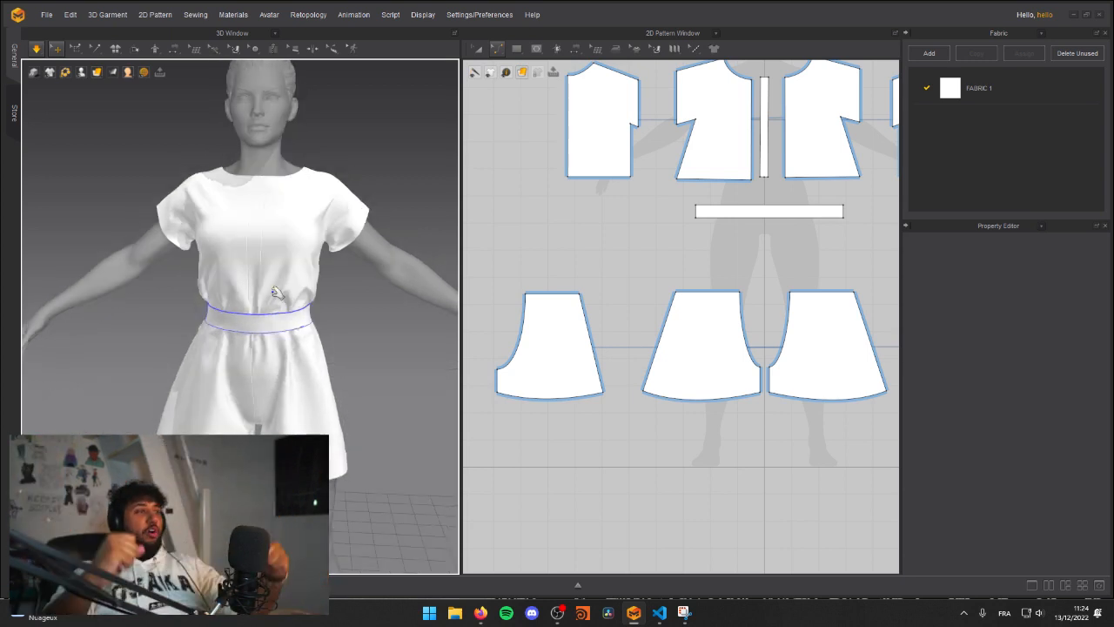
right_drag(353, 212, 173, 281)
mouse_move(283, 350)
right_down()
mouse_move(243, 353)
mouse_move(269, 352)
right_up()
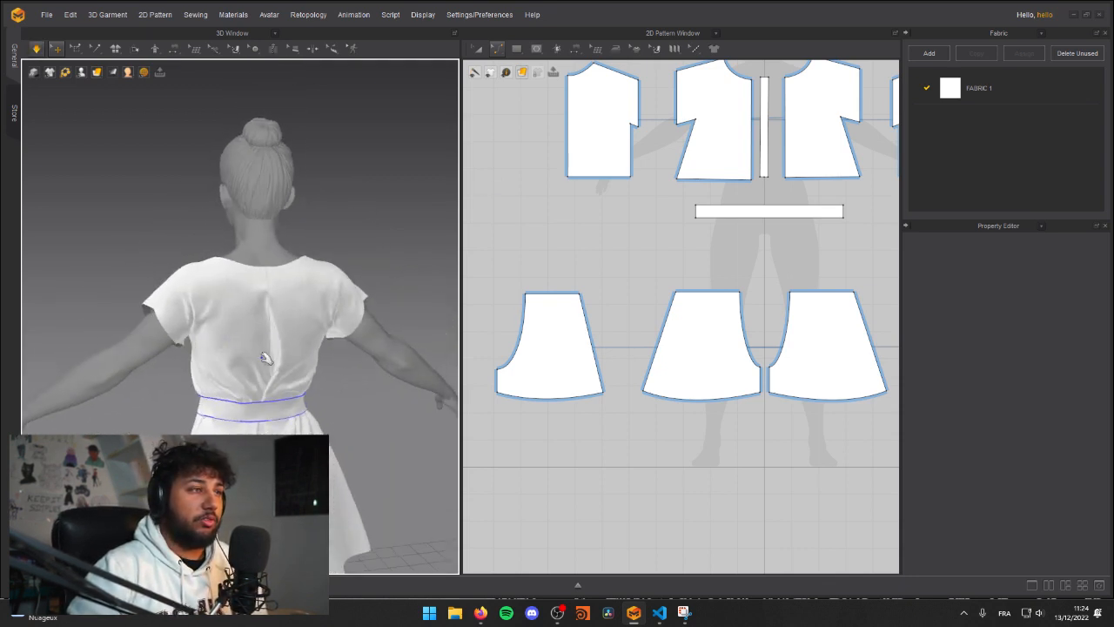
click(268, 352)
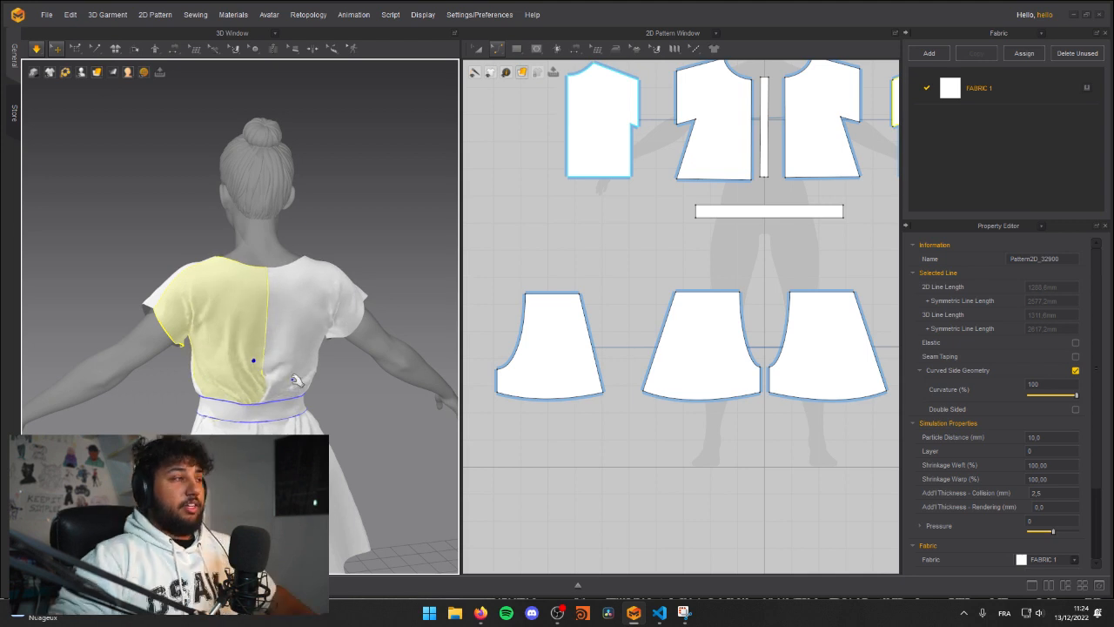
right_drag(306, 320, 322, 387)
drag(359, 345, 298, 396)
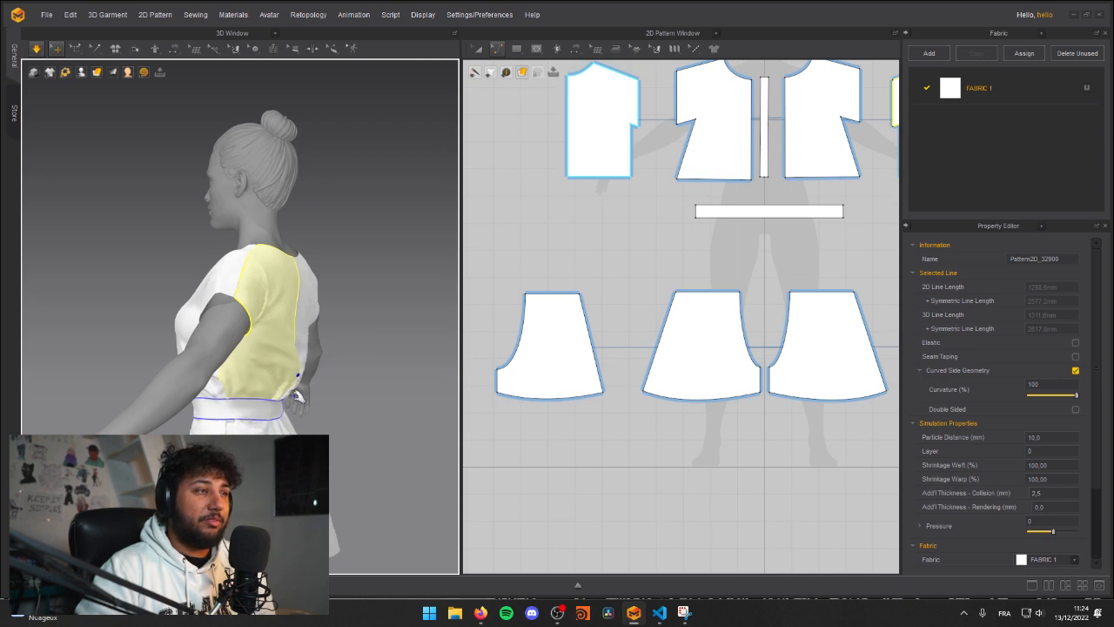
click(430, 409)
right_drag(305, 379, 268, 350)
drag(265, 350, 282, 369)
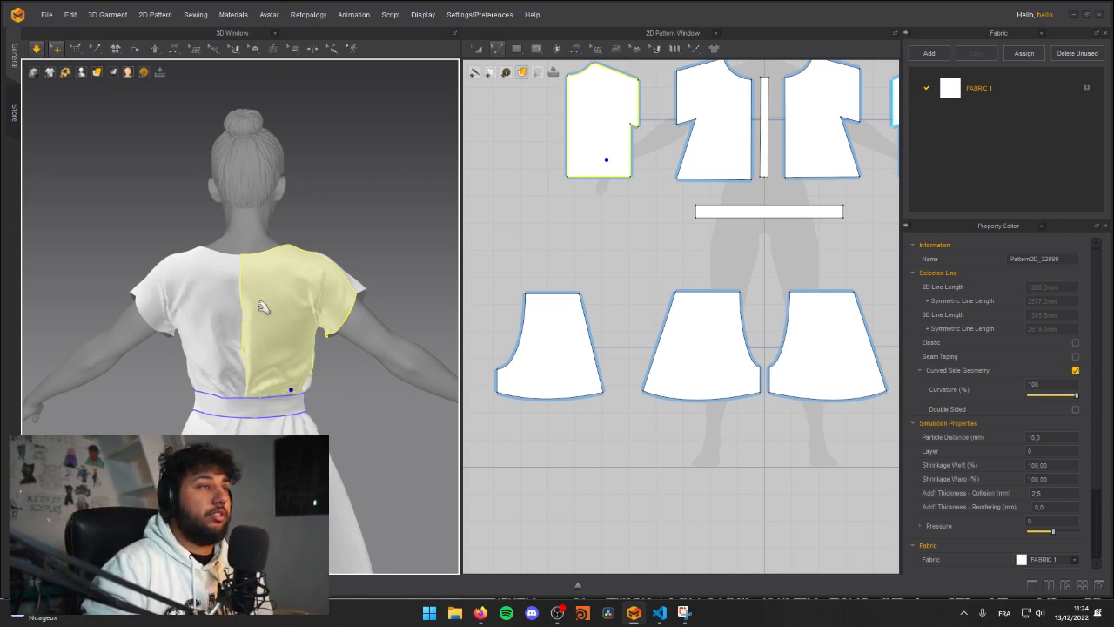
Step: Examine the garment's overall drape from the back, side and front
middle_drag(268, 379, 267, 331)
right_drag(157, 378, 296, 366)
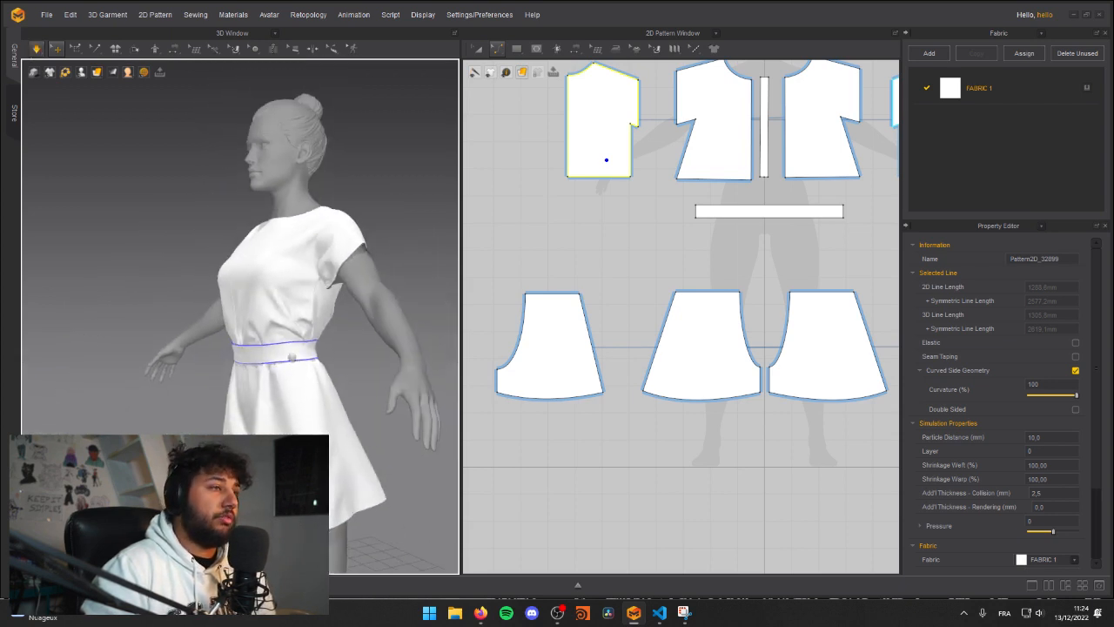
middle_drag(296, 367, 286, 334)
right_drag(123, 382, 177, 380)
click(177, 380)
scroll(316, 398, down, 2)
middle_drag(291, 397, 250, 360)
right_drag(257, 363, 315, 364)
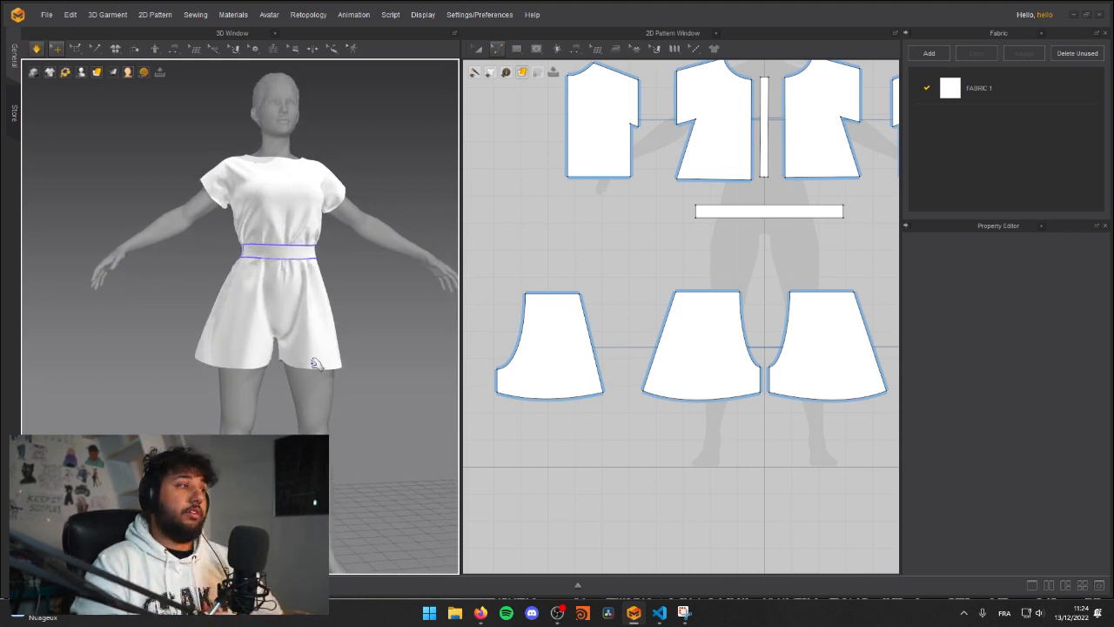
middle_drag(284, 273, 276, 324)
right_drag(227, 356, 192, 359)
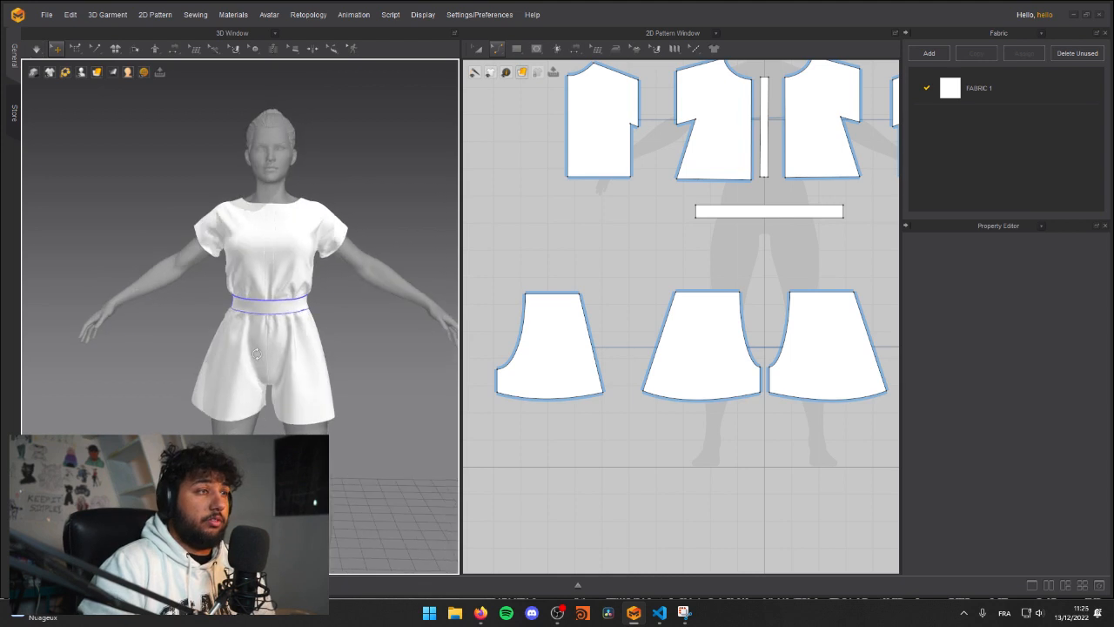
Step: Simulate the garment, tug the outer hem of a front shorts panel outward, and check how the drape settles
drag(327, 364, 351, 364)
click(376, 414)
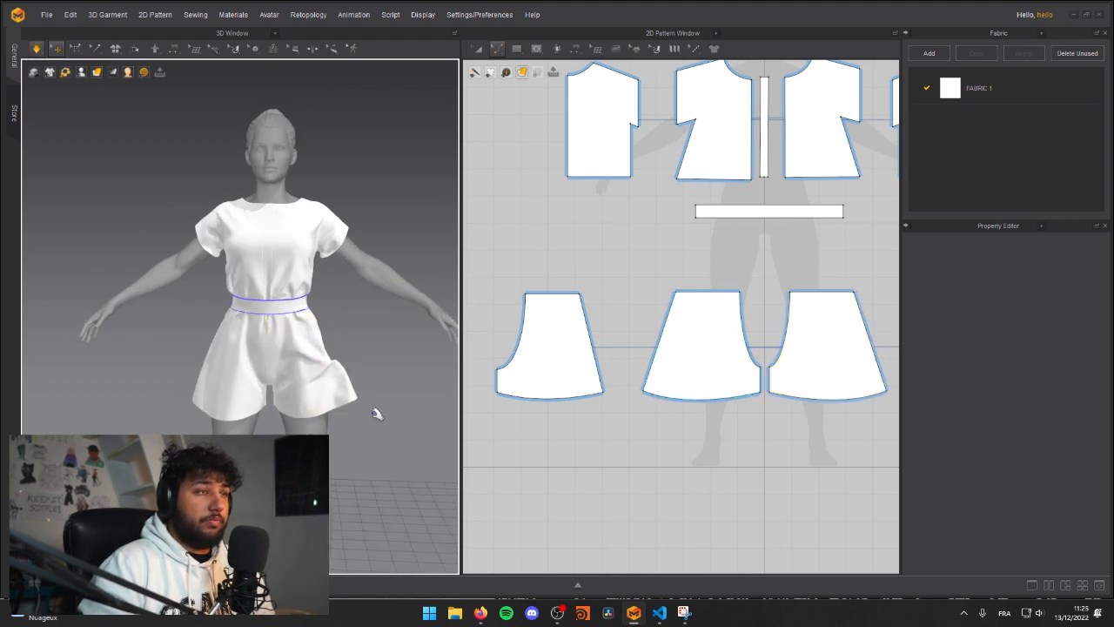
right_drag(343, 385, 356, 298)
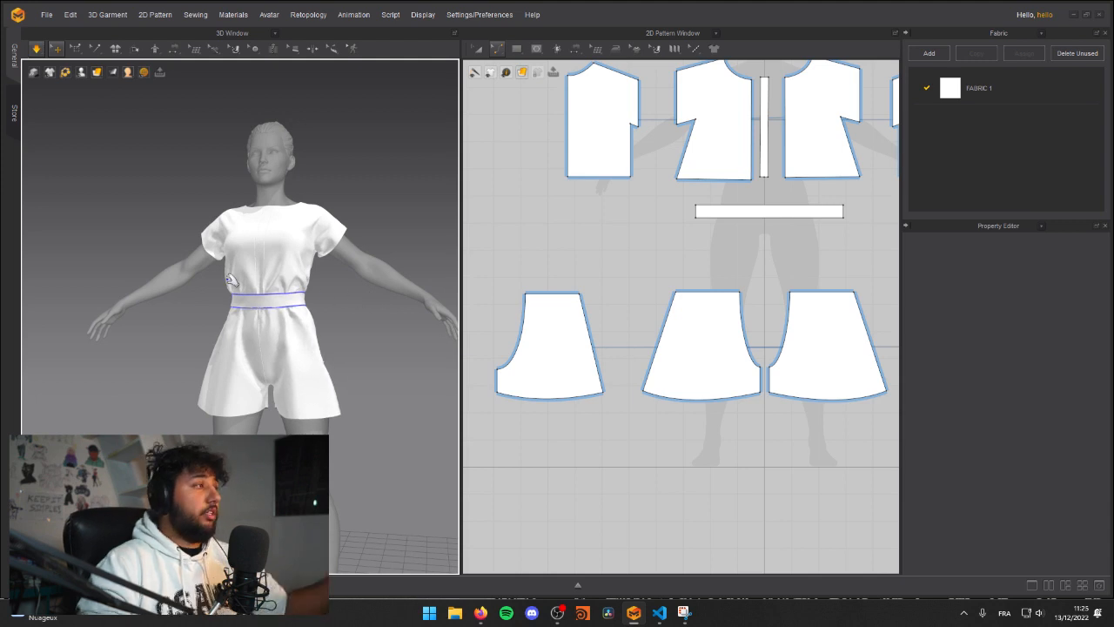
key(space)
middle_drag(168, 254, 180, 265)
right_drag(181, 264, 233, 282)
middle_drag(234, 286, 228, 249)
right_drag(352, 263, 322, 262)
key(space)
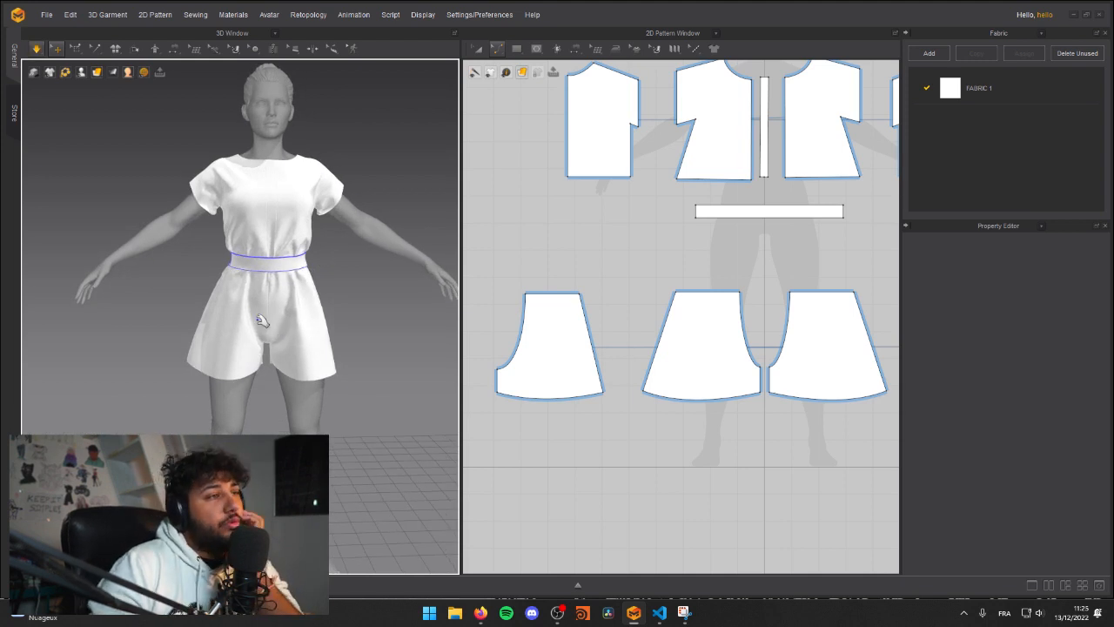
Step: Tug the front shorts panels around the crotch under simulation to relax the folds there
click(258, 319)
click(277, 378)
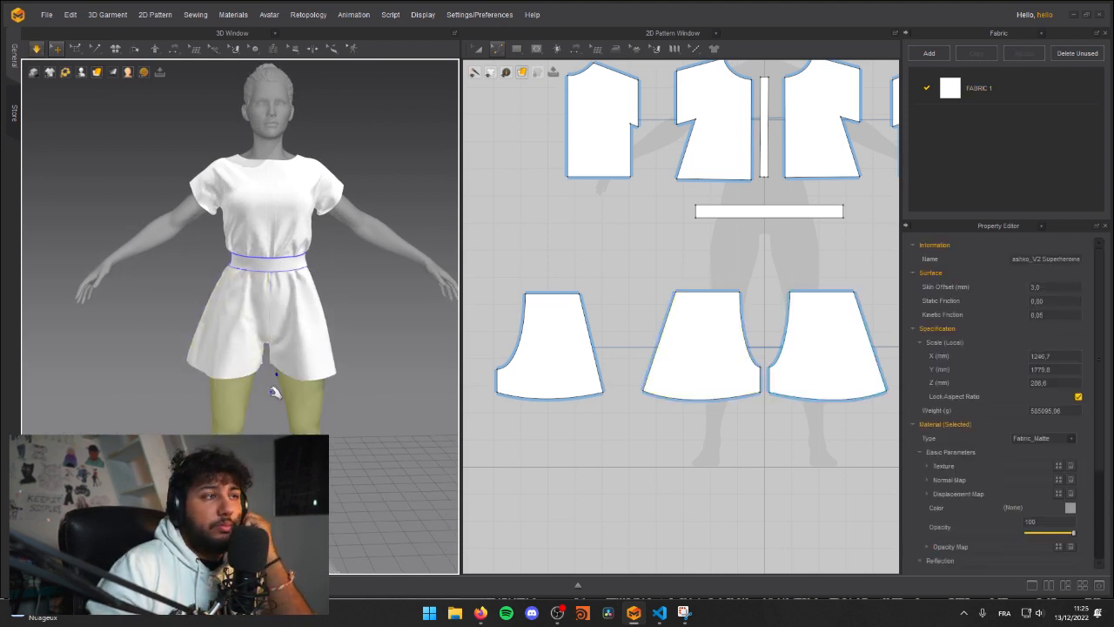
click(262, 418)
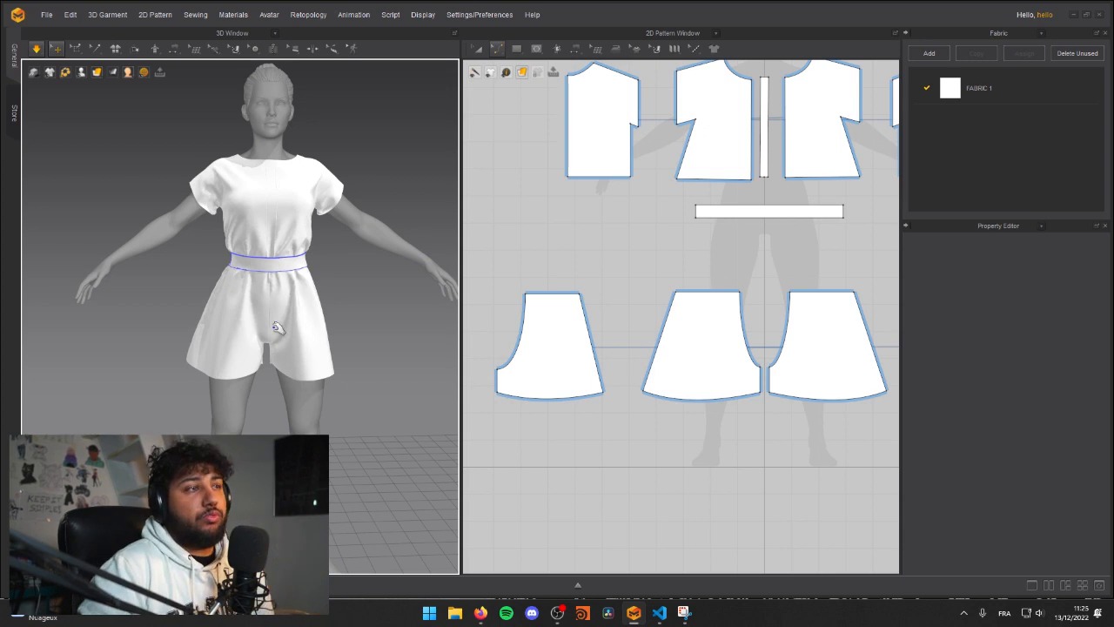
scroll(376, 344, up, 3)
right_drag(377, 343, 308, 282)
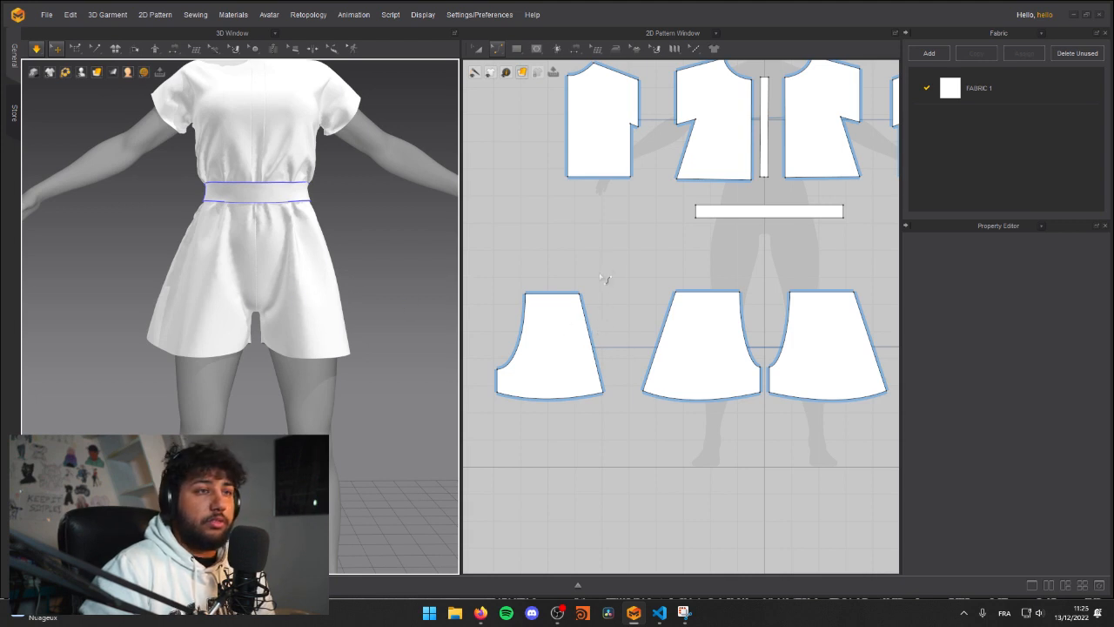
Step: Raise the crotch point of the front and back shorts panels together, lengthening their inseams
right_drag(607, 272, 566, 291)
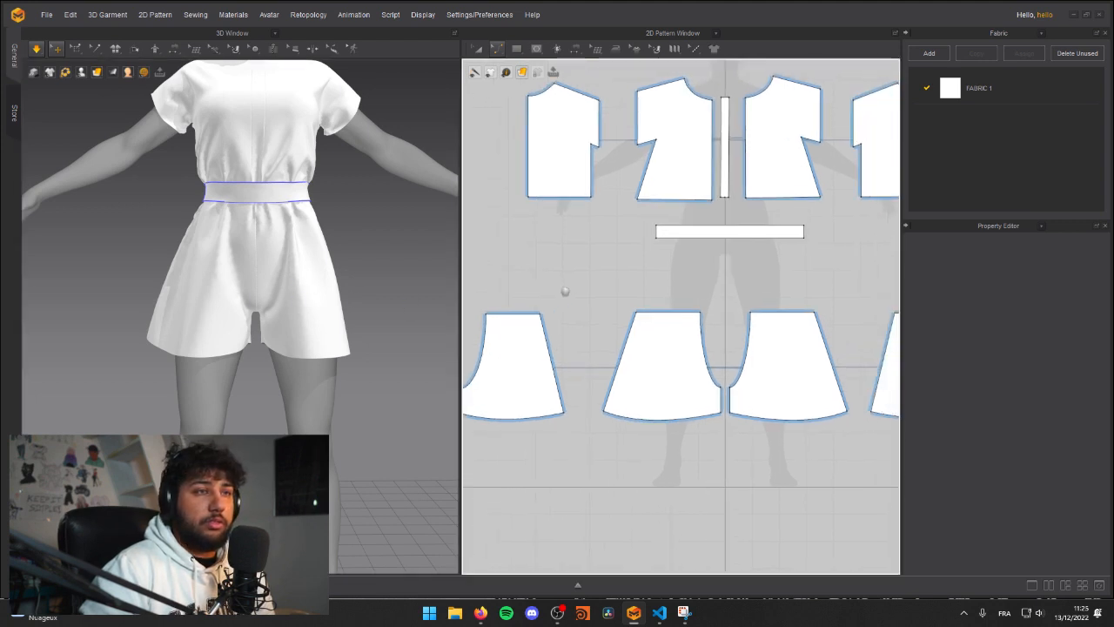
click(722, 390)
middle_drag(535, 393, 573, 379)
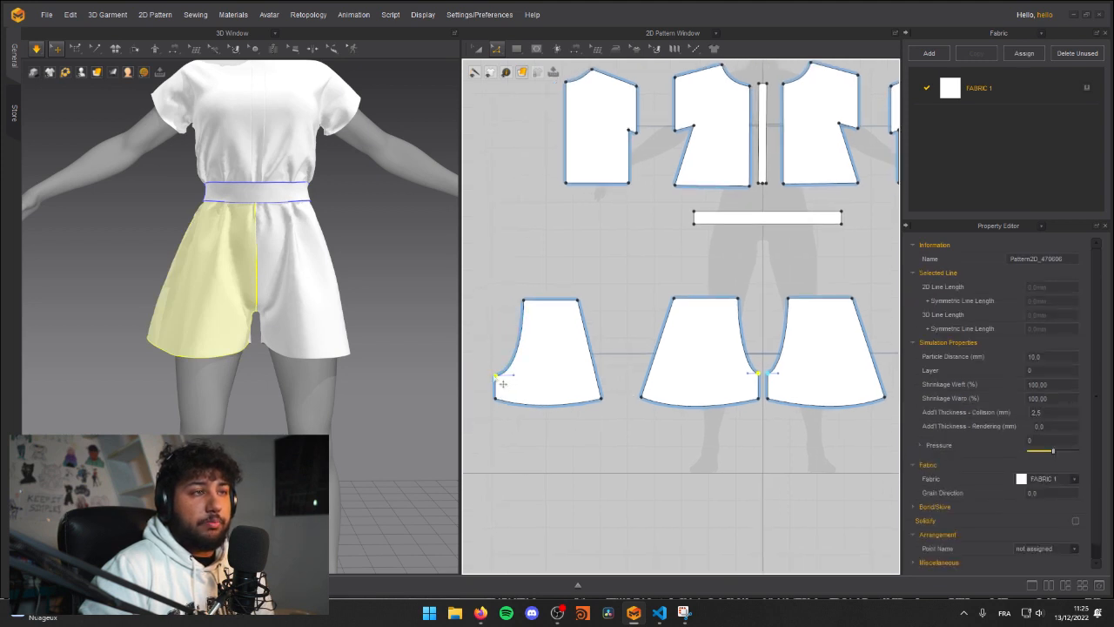
click(502, 384)
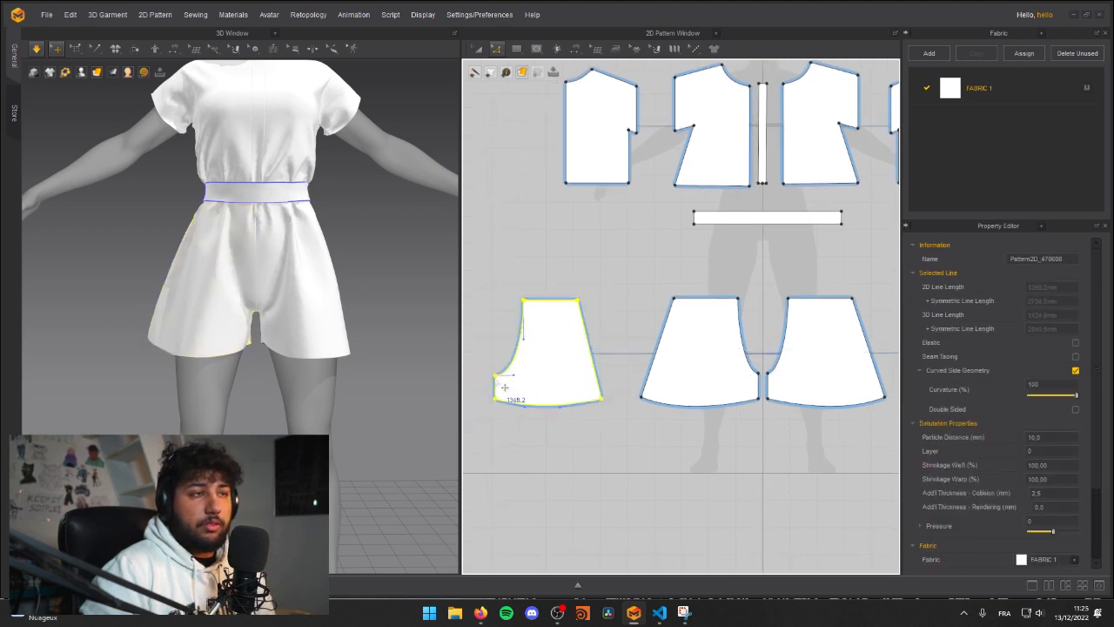
click(503, 383)
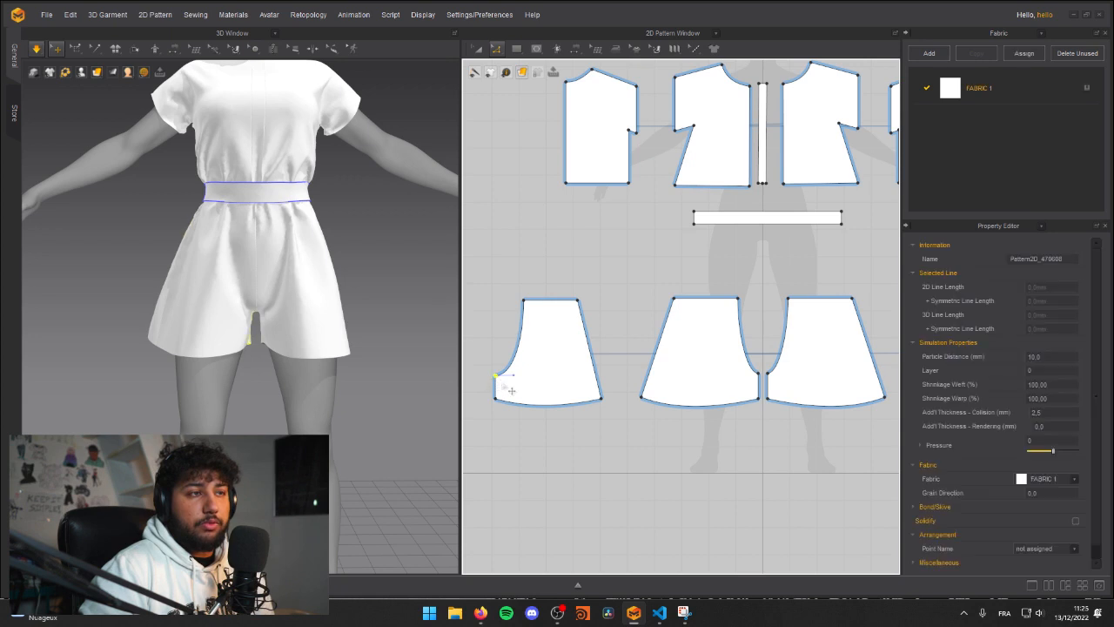
shift+click(760, 376)
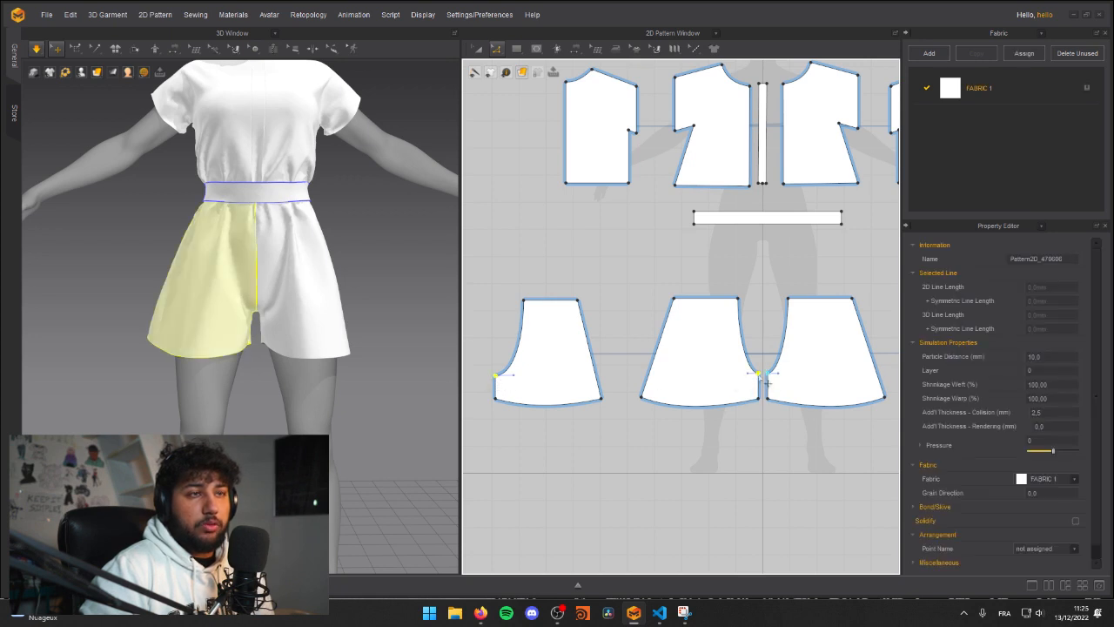
drag(767, 383, 768, 368)
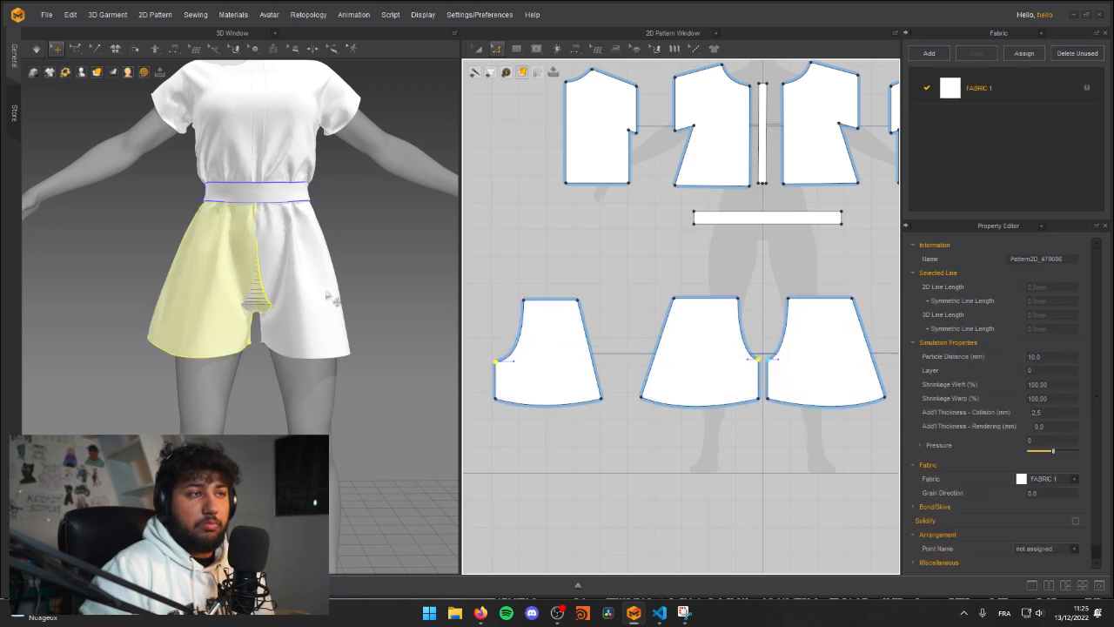
Step: Simulate the raised crotch seam and tug the front shorts panels until the cloth settles around the legs
right_drag(315, 311, 319, 315)
right_drag(263, 344, 228, 338)
key(space)
drag(272, 312, 301, 294)
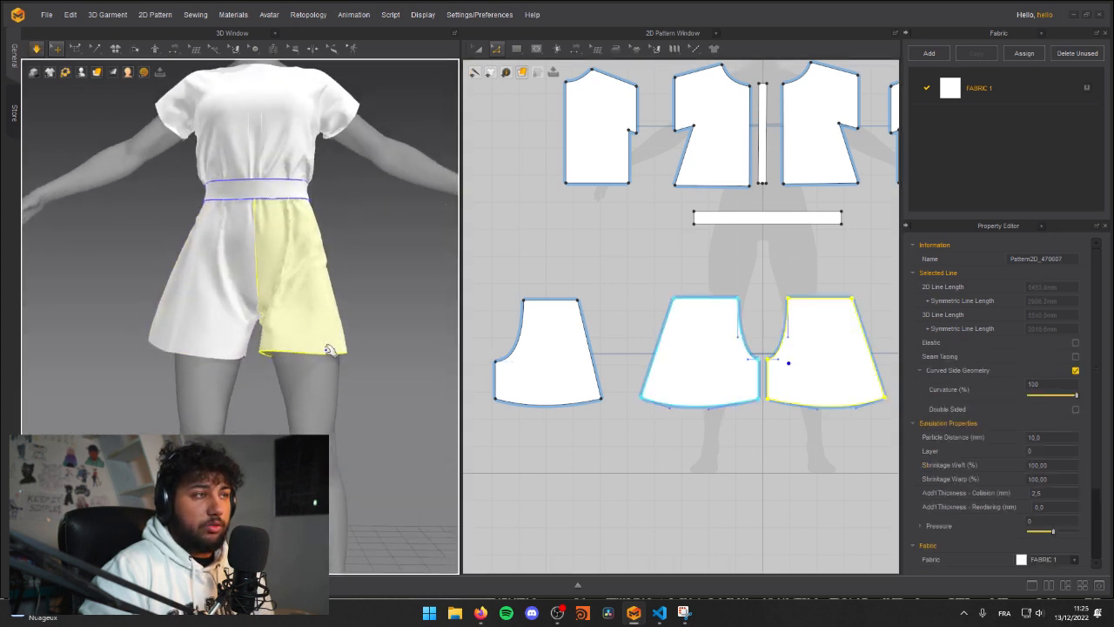
key(space)
right_drag(118, 324, 183, 282)
middle_drag(184, 281, 217, 332)
right_drag(218, 333, 178, 345)
key(space)
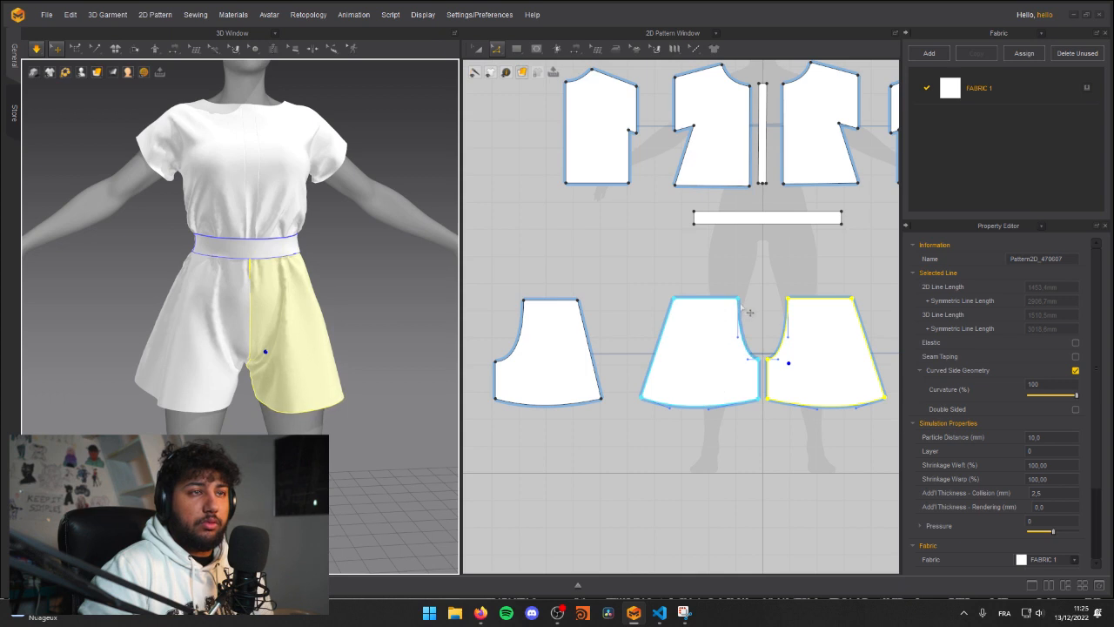
Step: Try to straighten the front shorts' crotch curve by shifting the centre waist corners and angling the curve handle at the crotch point
key(a)
click(745, 306)
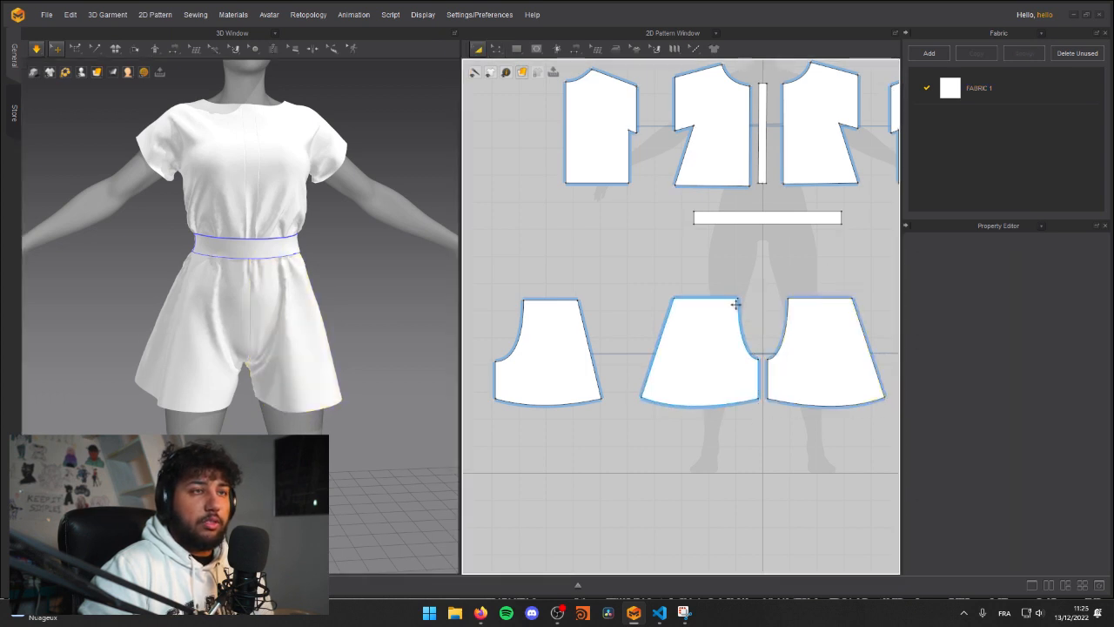
key(z)
mouse_move(746, 308)
mouse_down()
mouse_move(716, 311)
mouse_move(750, 299)
mouse_up()
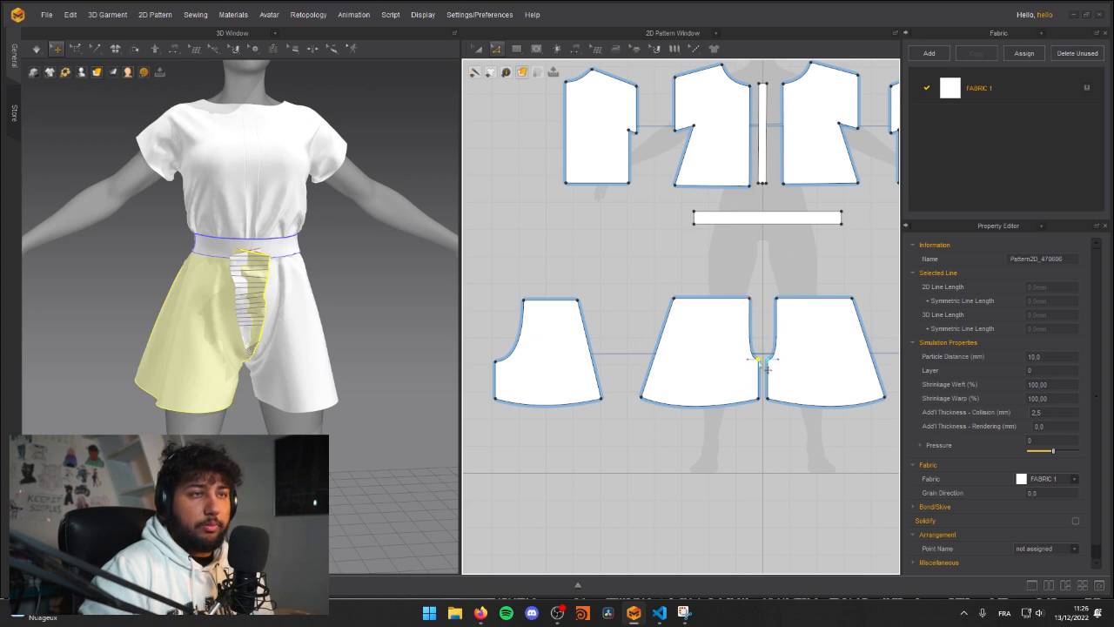
drag(749, 359, 746, 350)
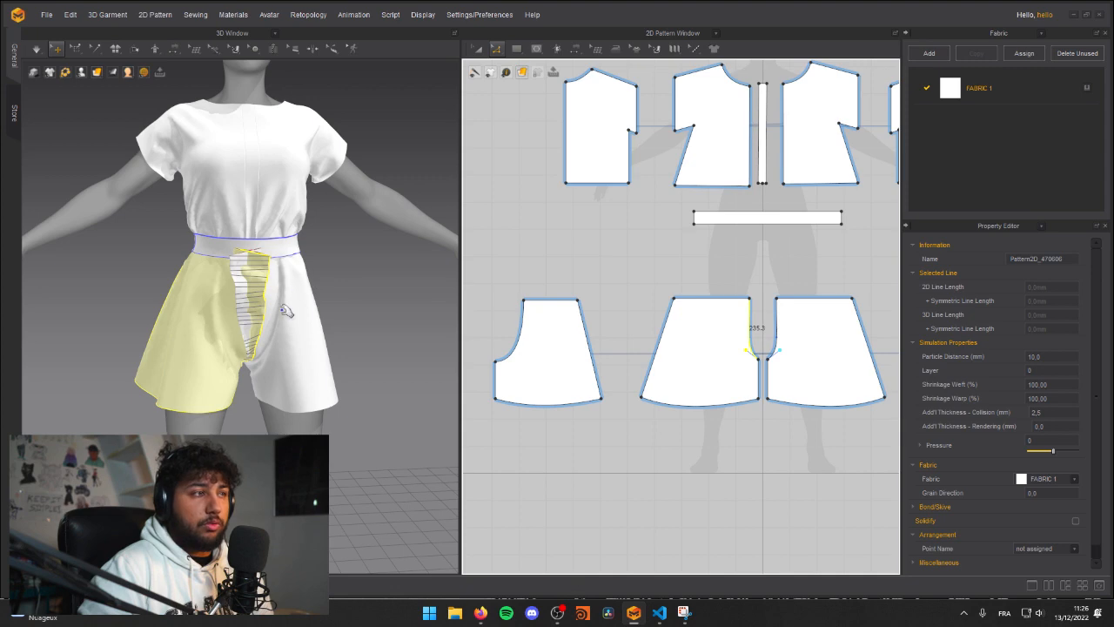
Step: Simulate the straightened crotch seam, tug the front panel and inspect the folds below the waistband
click(268, 367)
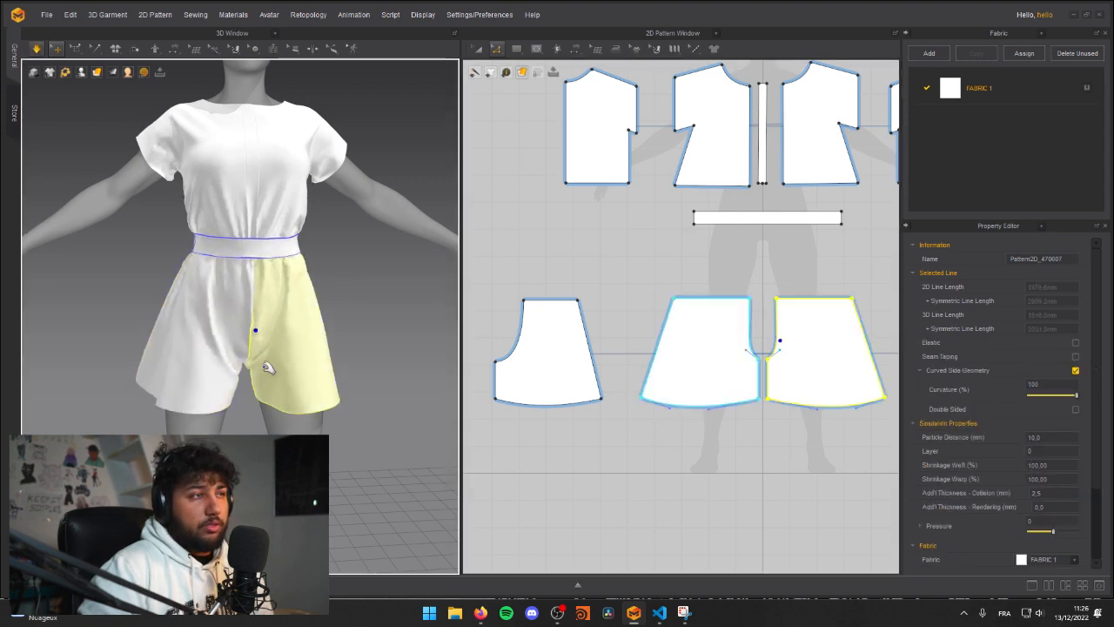
right_drag(194, 360, 69, 355)
click(200, 336)
key(space)
right_drag(199, 336, 308, 334)
scroll(352, 334, up, 8)
scroll(217, 336, down, 5)
key(space)
Step: Undo the trial changes to the waist corners and crotch curve on the front shorts panels, simulating between reversals
key(ctrl+z)
key(ctrl+z)
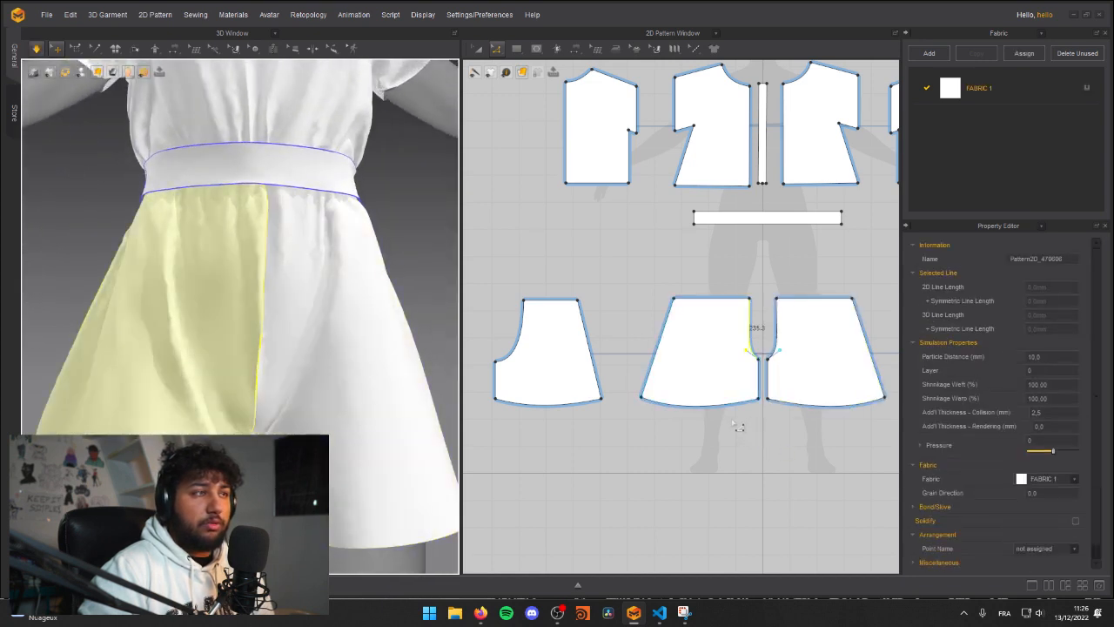
key(ctrl+z)
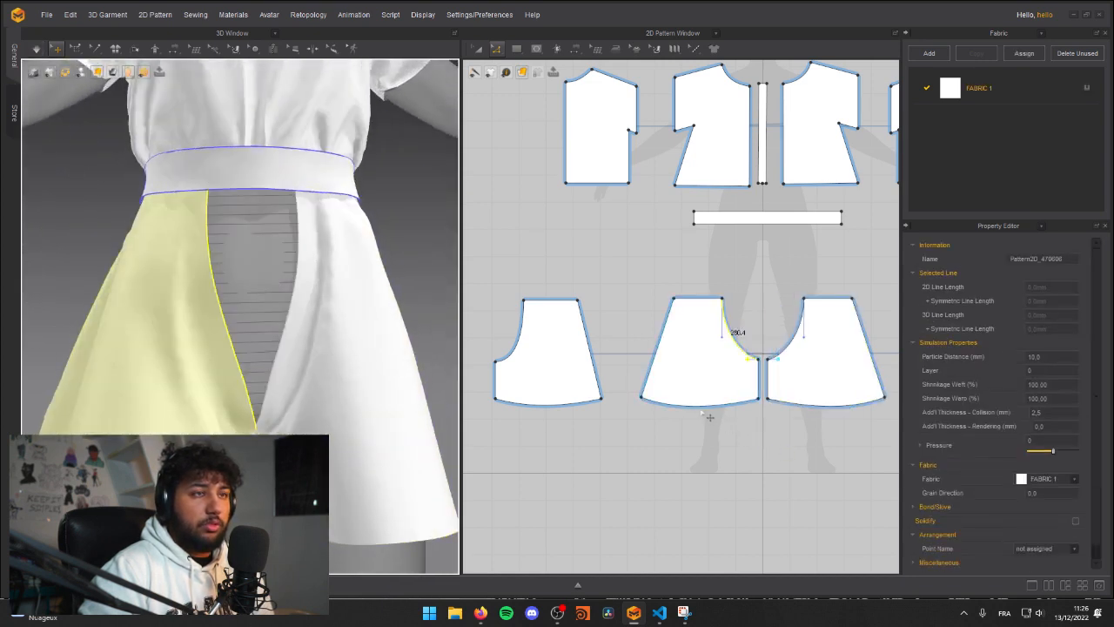
click(612, 296)
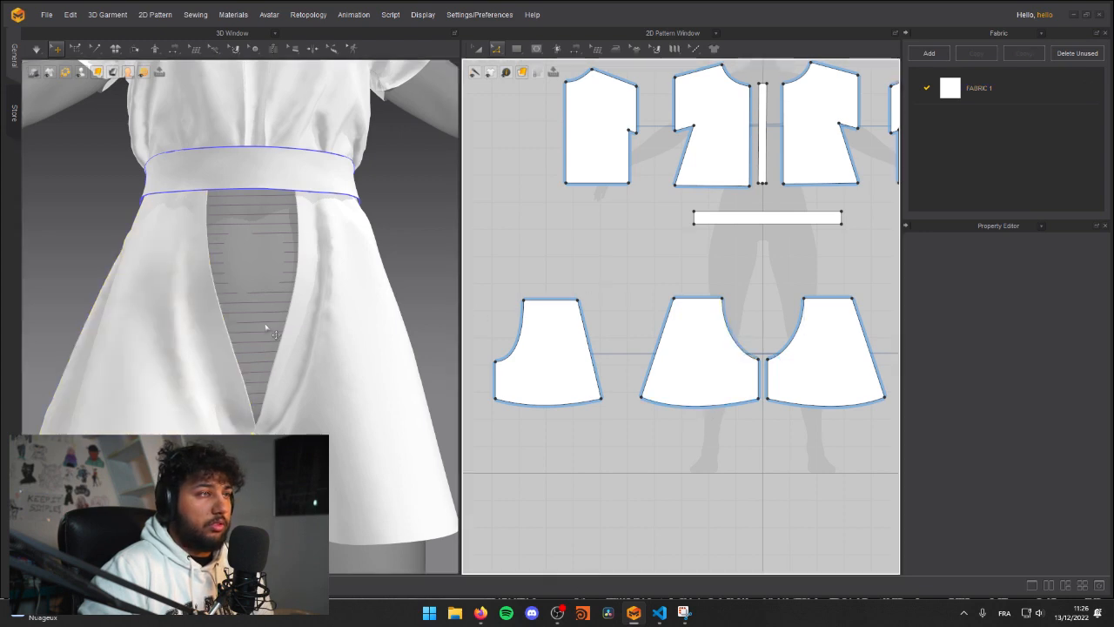
key(space)
right_drag(273, 331, 287, 354)
scroll(256, 346, down, 2)
scroll(269, 343, down, 2)
key(ctrl+z)
key(ctrl+z)
key(ctrl+z)
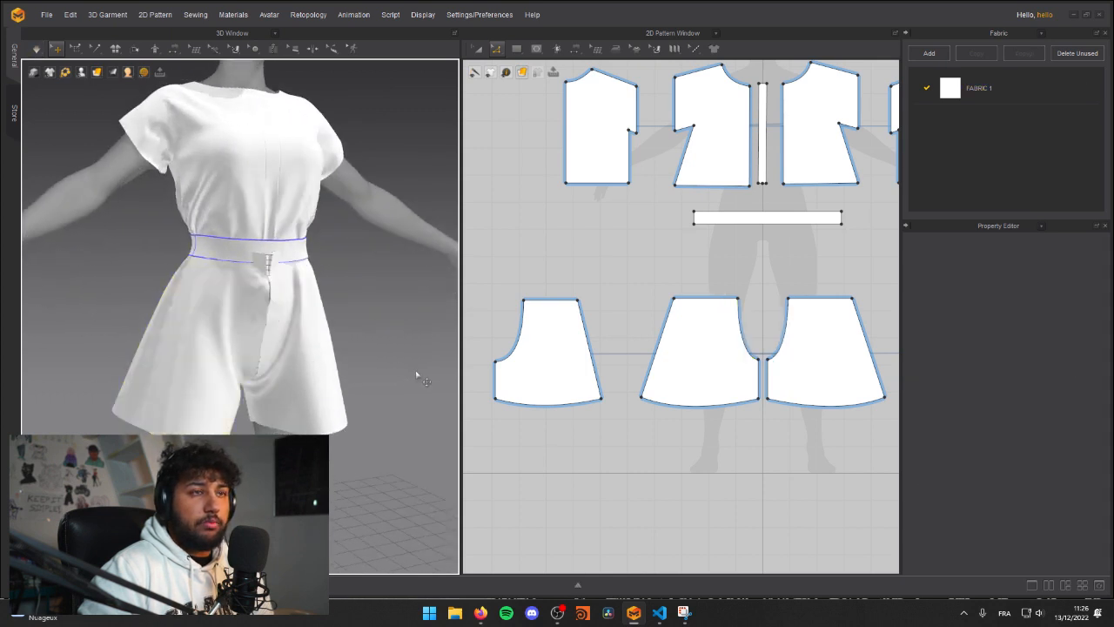
Step: Simulate the restored shorts and tug a front panel's crotch and side seam to settle its hem
click(309, 359)
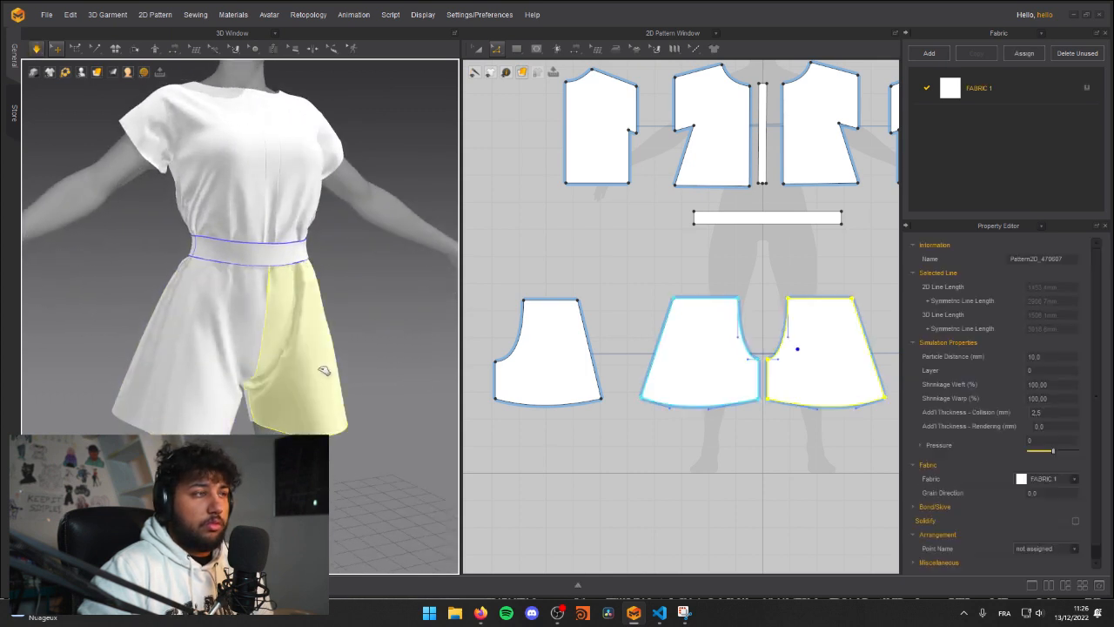
mouse_move(146, 324)
right_down()
mouse_move(197, 334)
mouse_move(164, 313)
right_up()
click(165, 313)
scroll(209, 296, down, 2)
scroll(217, 305, up, 3)
click(300, 392)
click(352, 369)
right_drag(353, 369, 258, 368)
click(311, 393)
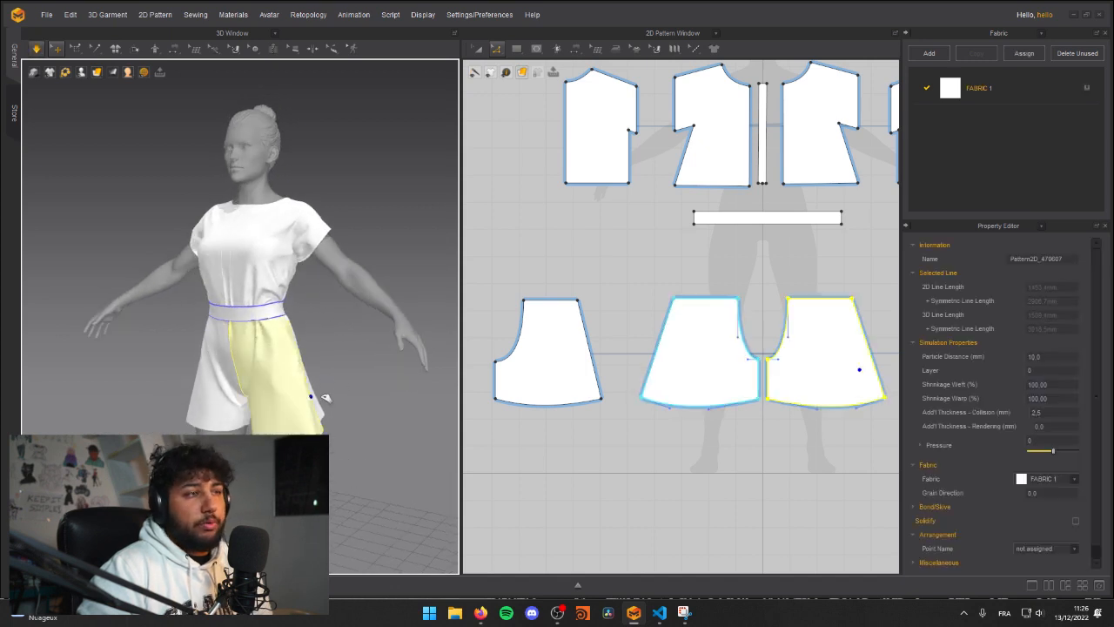
Step: Tug the front bodice panel near the centre seam just above the waistband to loosen its fabric
click(361, 371)
right_drag(361, 371, 162, 319)
middle_drag(210, 303, 223, 334)
right_drag(335, 345, 347, 341)
key(space)
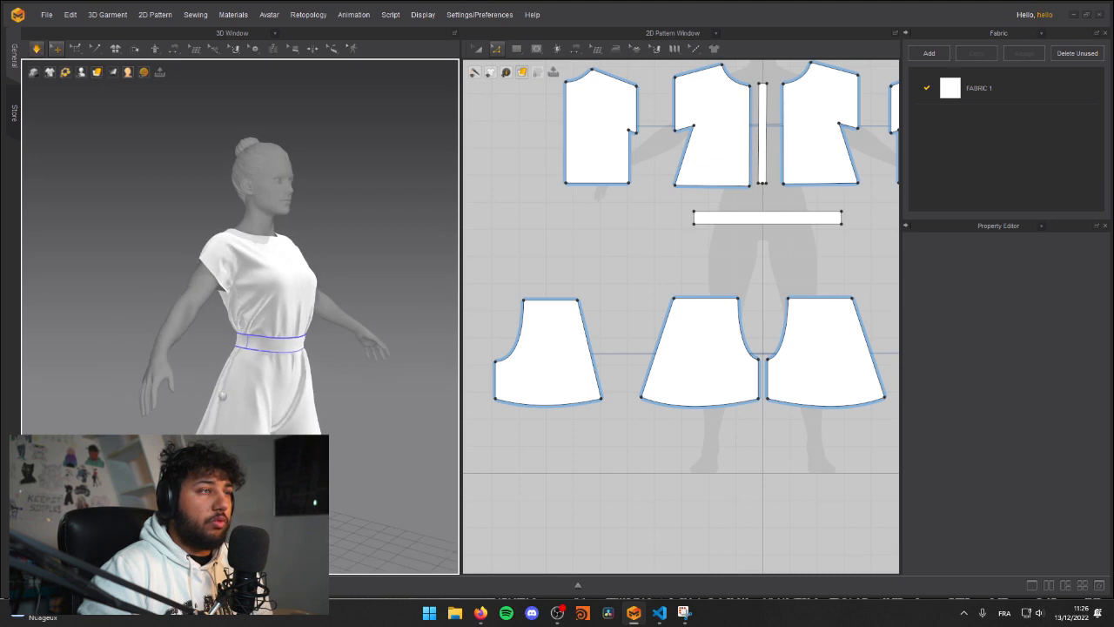
middle_drag(323, 341, 293, 365)
scroll(287, 363, up, 2)
drag(278, 359, 328, 324)
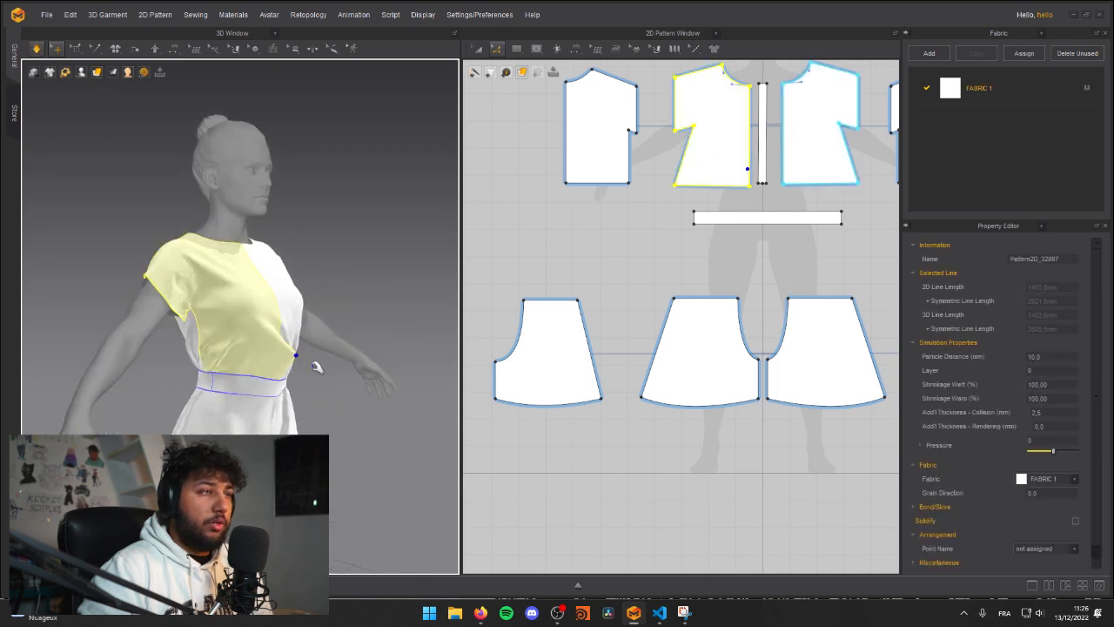
Step: Examine the simulated romper's overall drape from several angles
right_drag(305, 385, 181, 356)
middle_drag(293, 352, 248, 383)
key(space)
right_drag(247, 383, 239, 355)
key(space)
drag(235, 381, 170, 372)
click(346, 402)
right_drag(335, 402, 358, 415)
scroll(280, 367, down, 2)
scroll(322, 380, down, 2)
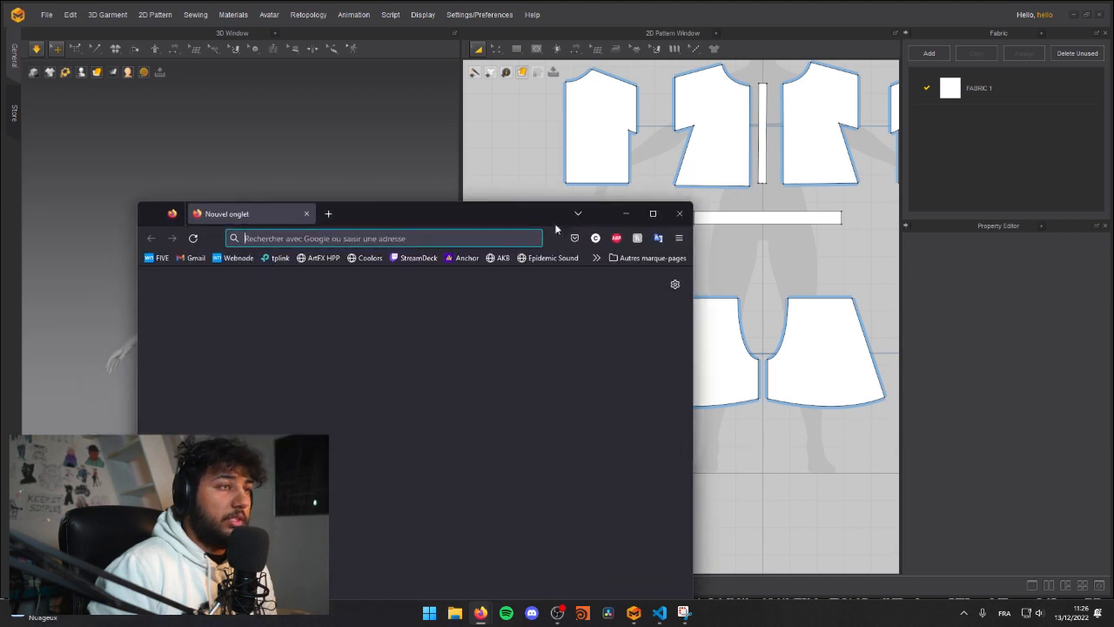
Step: Switch to Firefox, search the web for "rokoko" and open the Rokoko website
click(650, 213)
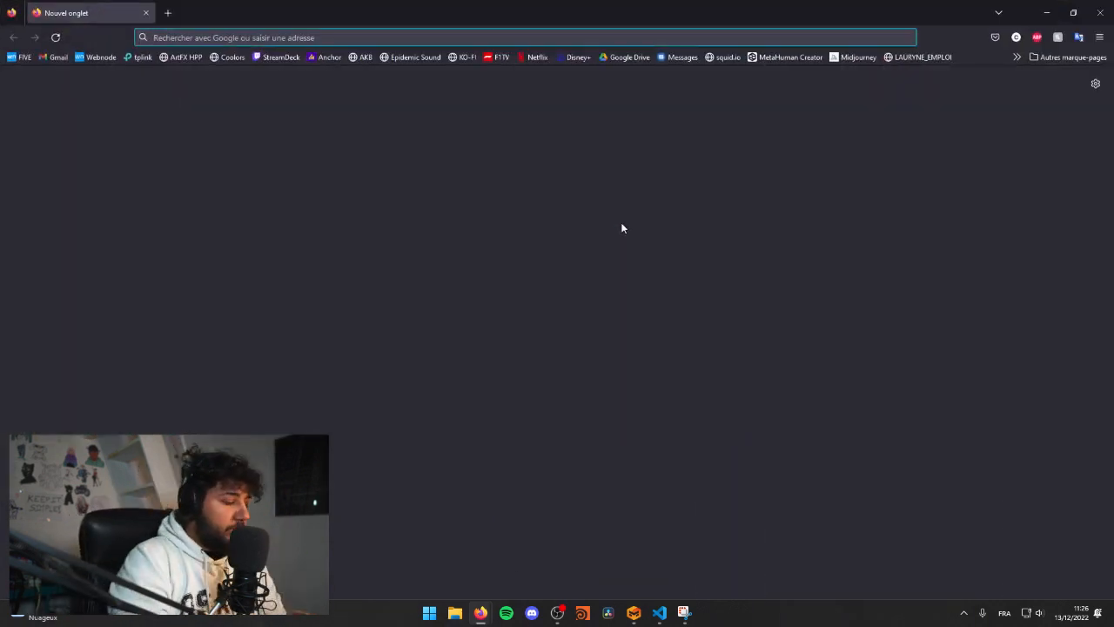
text(rol)
key(BackSpace)
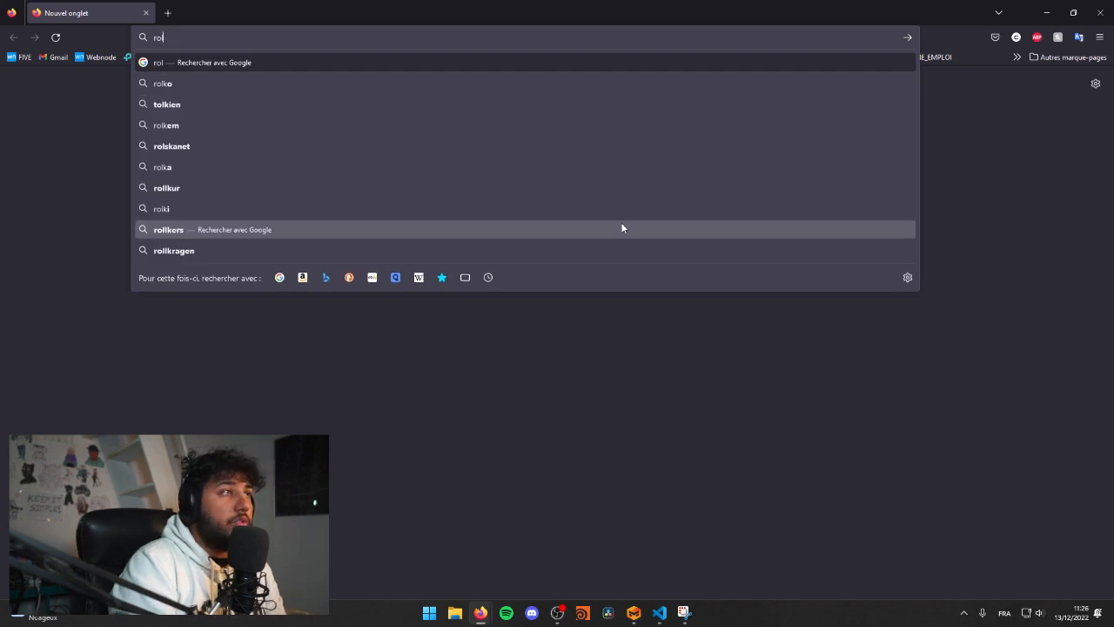
text(koko)
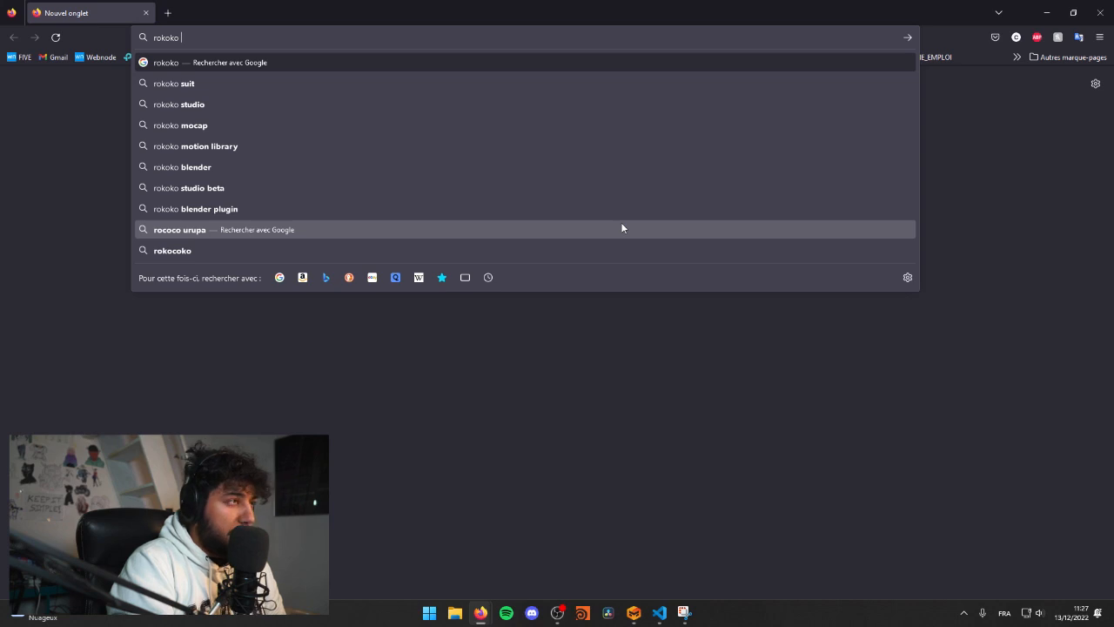
key(Return)
click(215, 181)
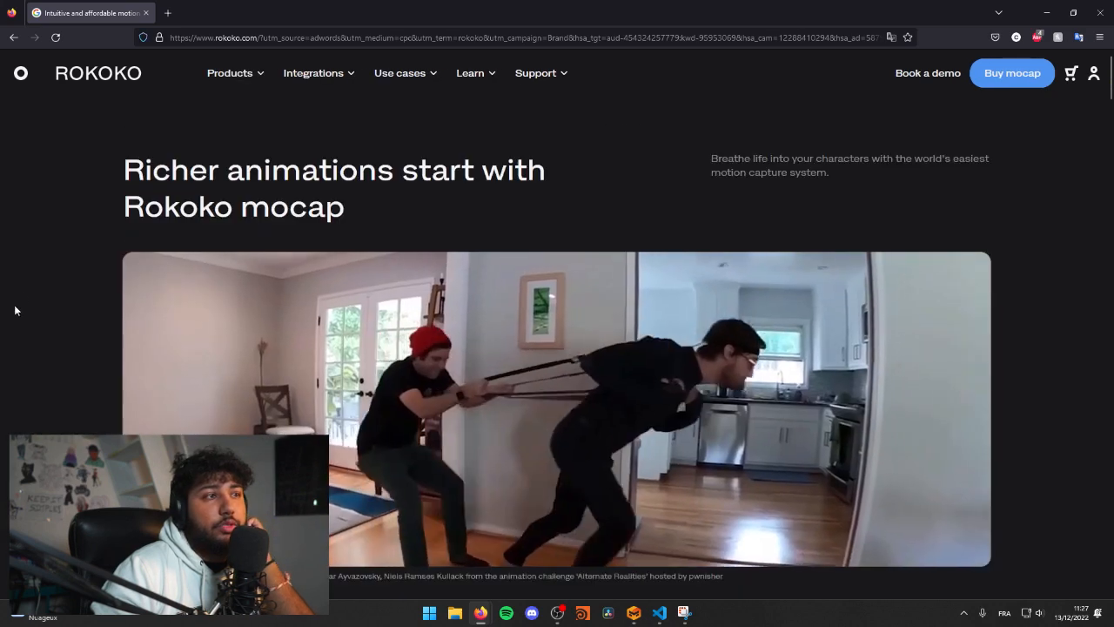
Step: Open the Rokoko Video product page and read about its free AI motion capture
scroll(24, 286, down, 2)
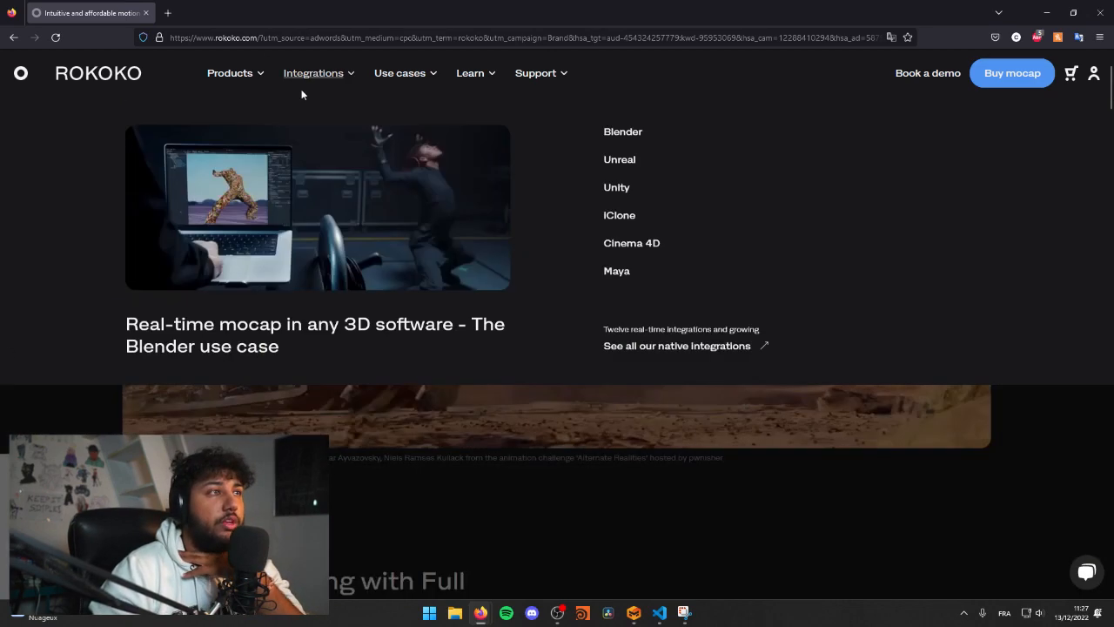
mouse_move(236, 87)
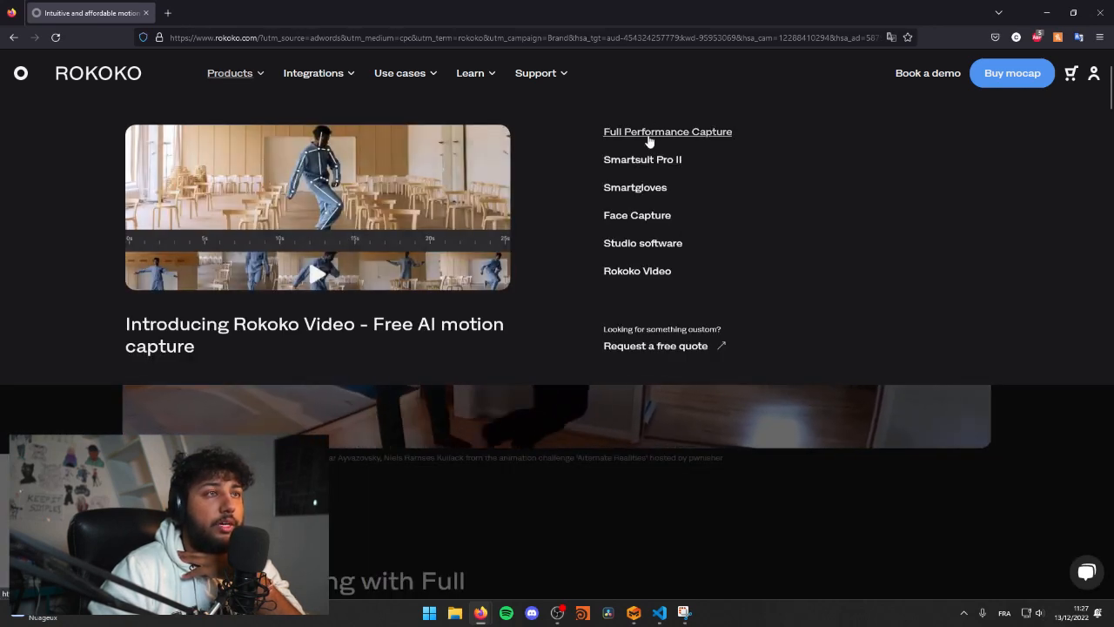
click(294, 300)
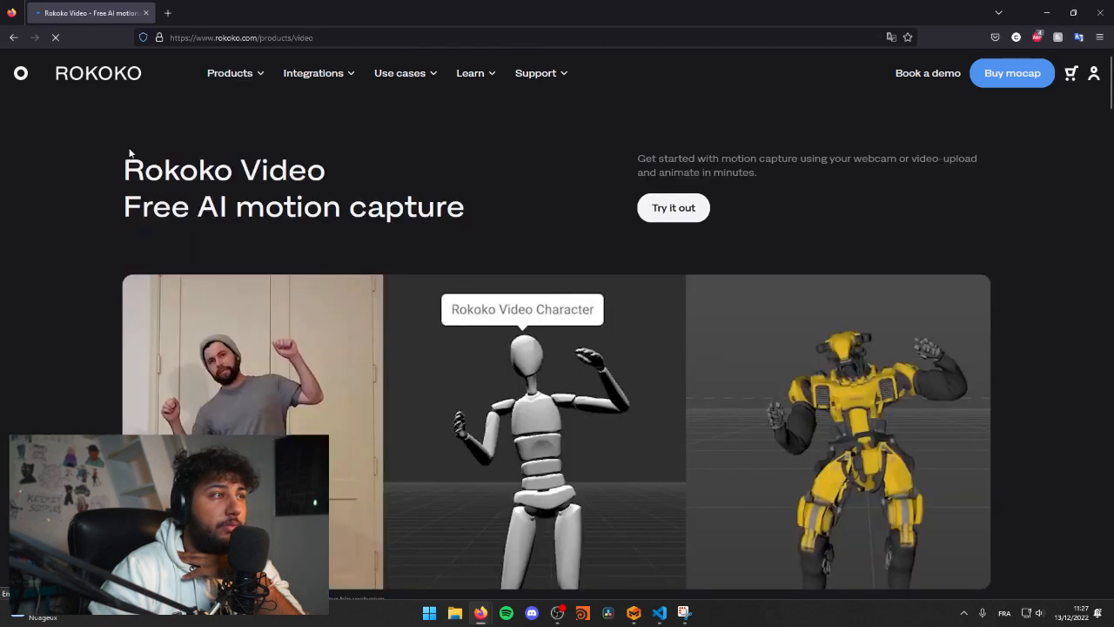
scroll(228, 270, down, 2)
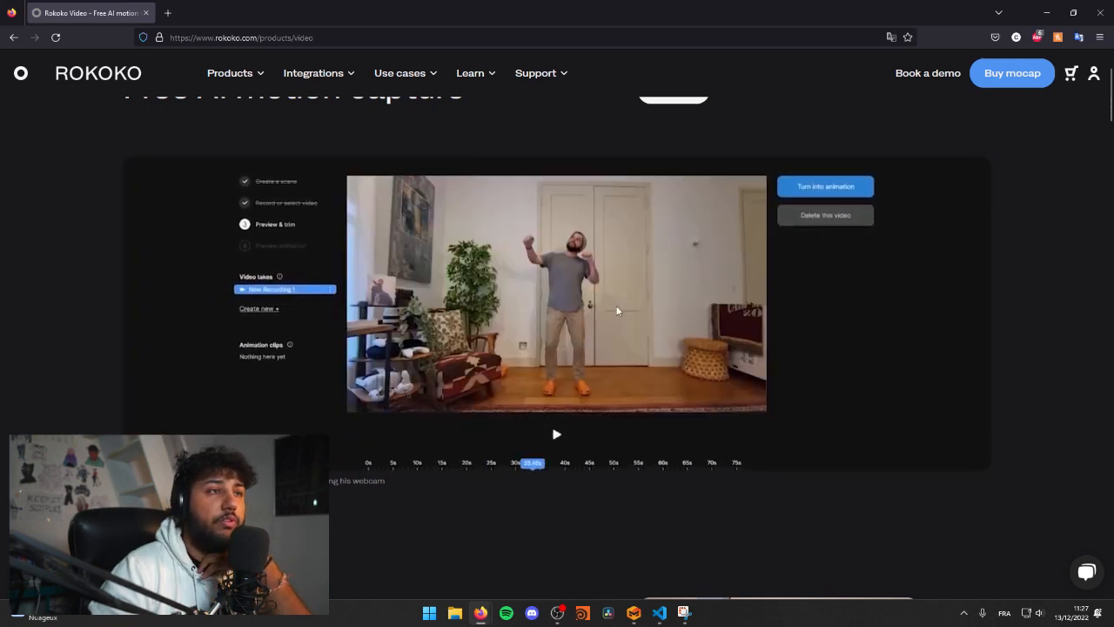
Step: Read further down the Rokoko Video page and look over the site's use-case and other navigation categories
scroll(623, 392, down, 4)
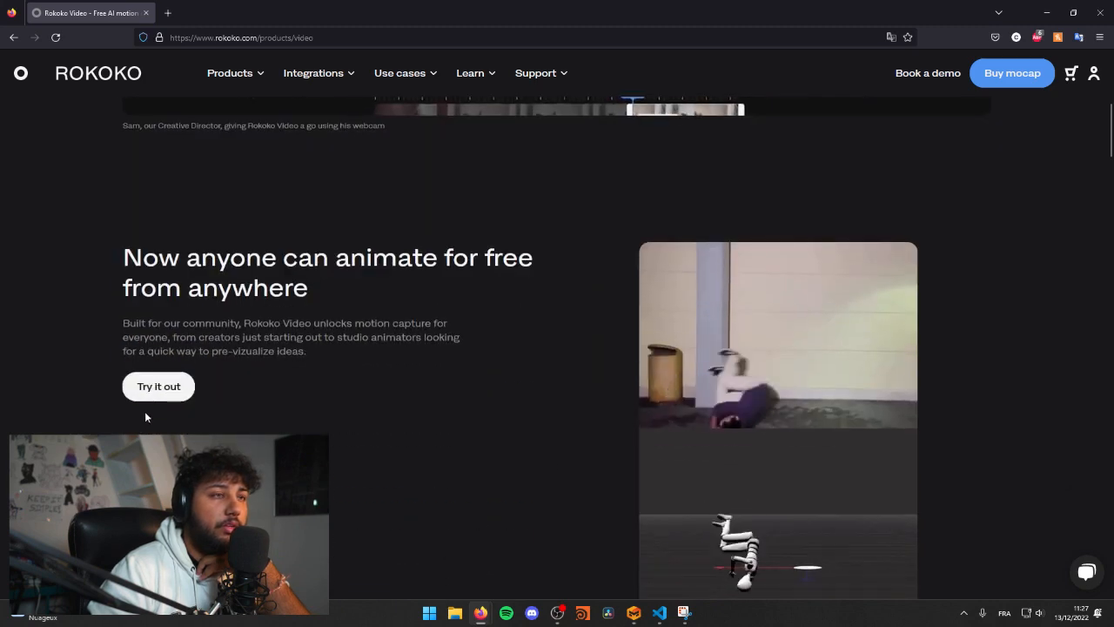
scroll(146, 418, down, 2)
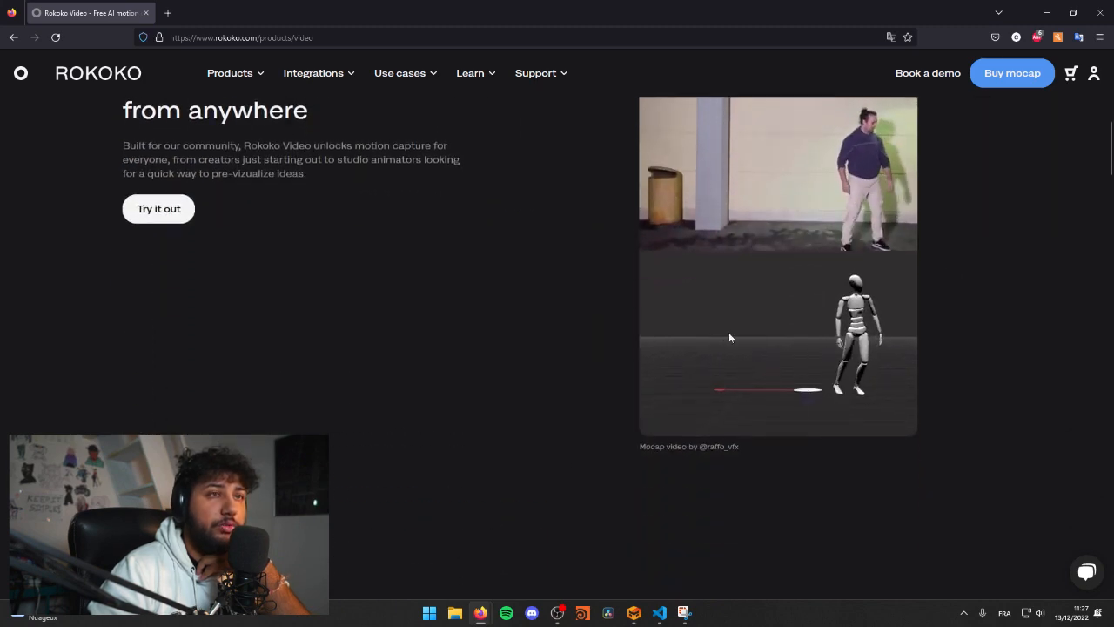
scroll(701, 353, up, 1)
scroll(329, 501, up, 4)
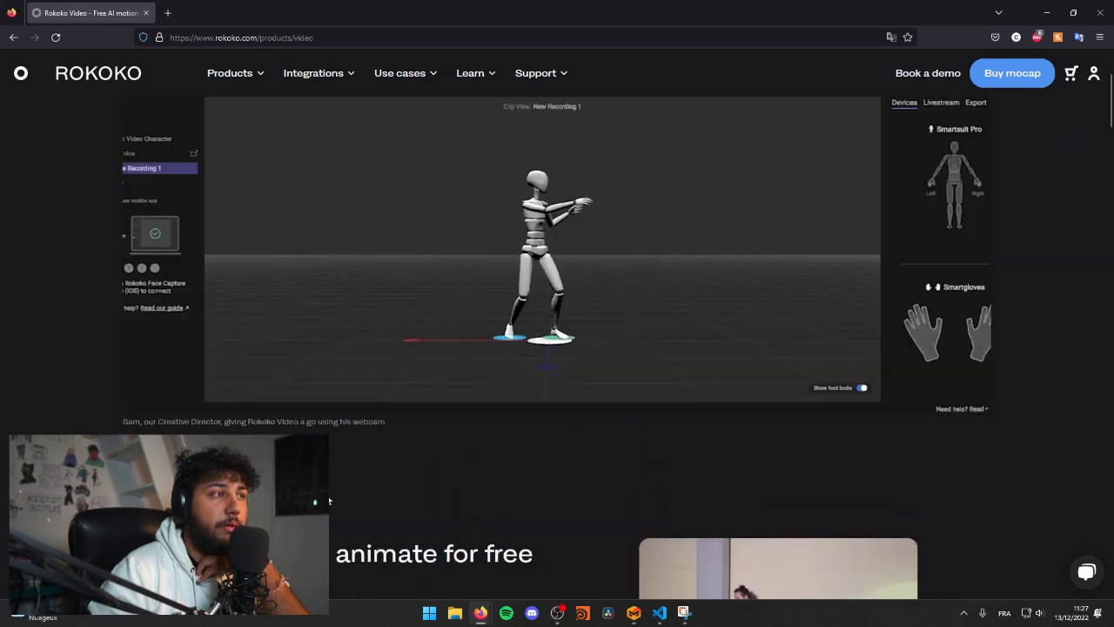
scroll(329, 501, up, 2)
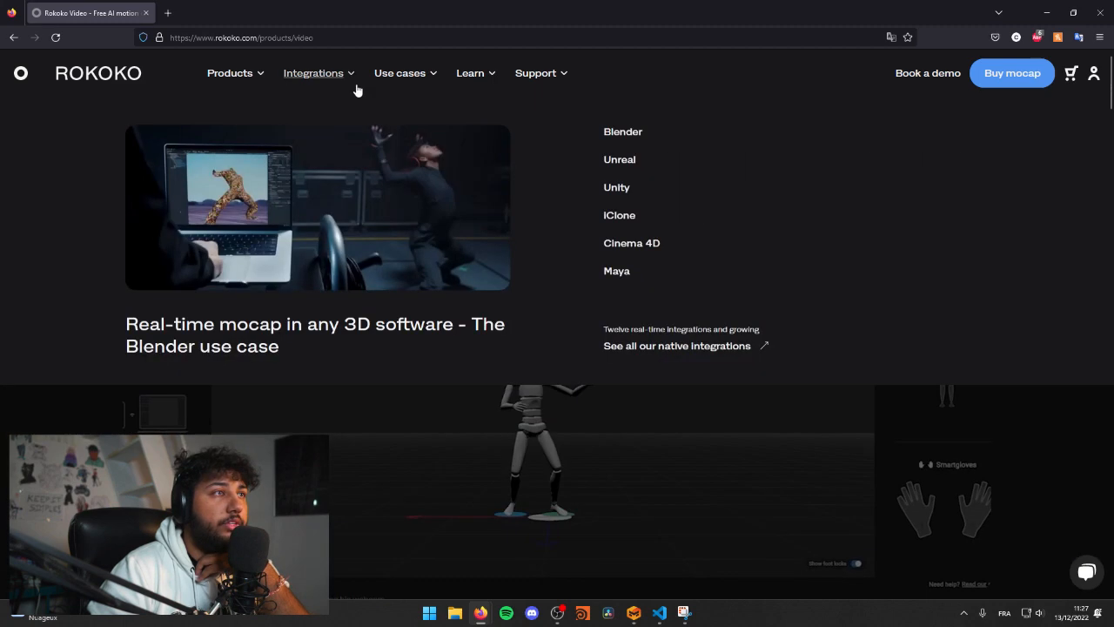
mouse_move(418, 86)
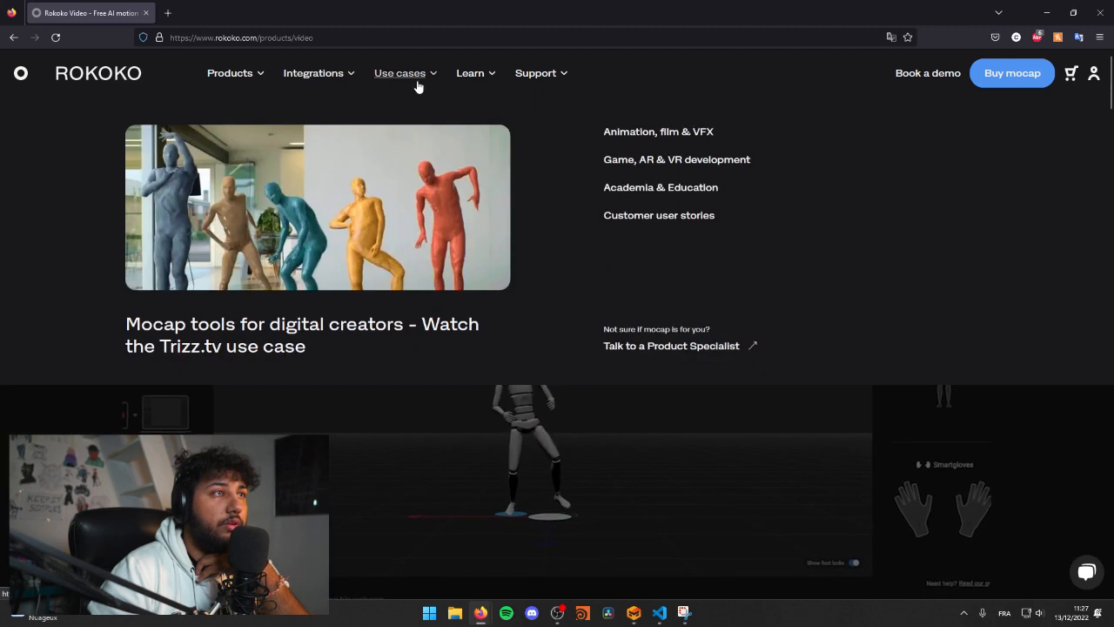
mouse_move(455, 75)
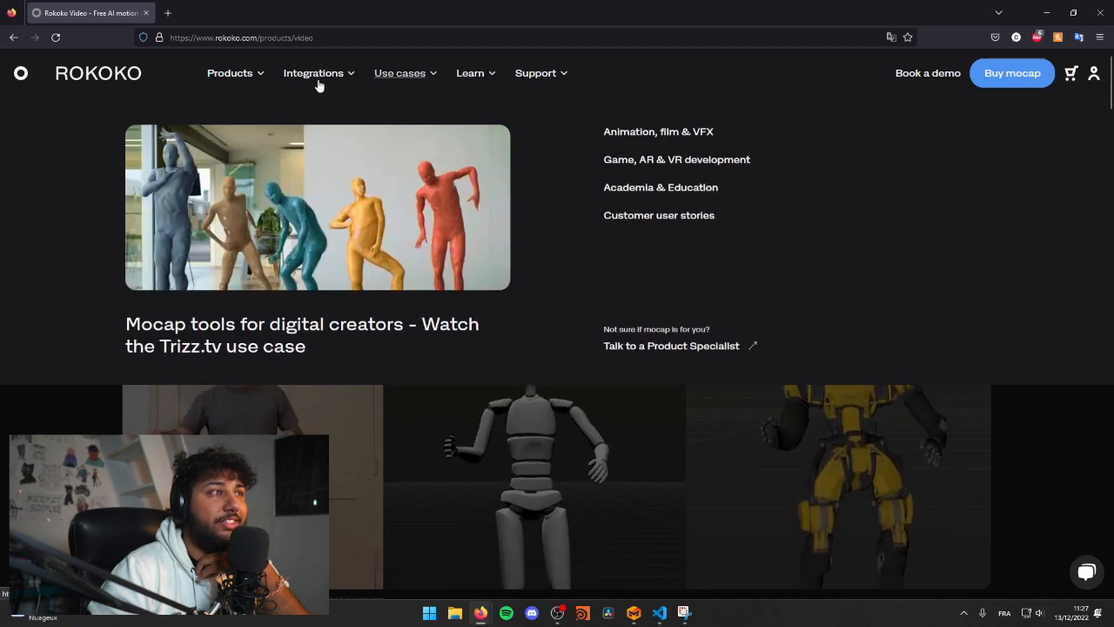
mouse_move(532, 75)
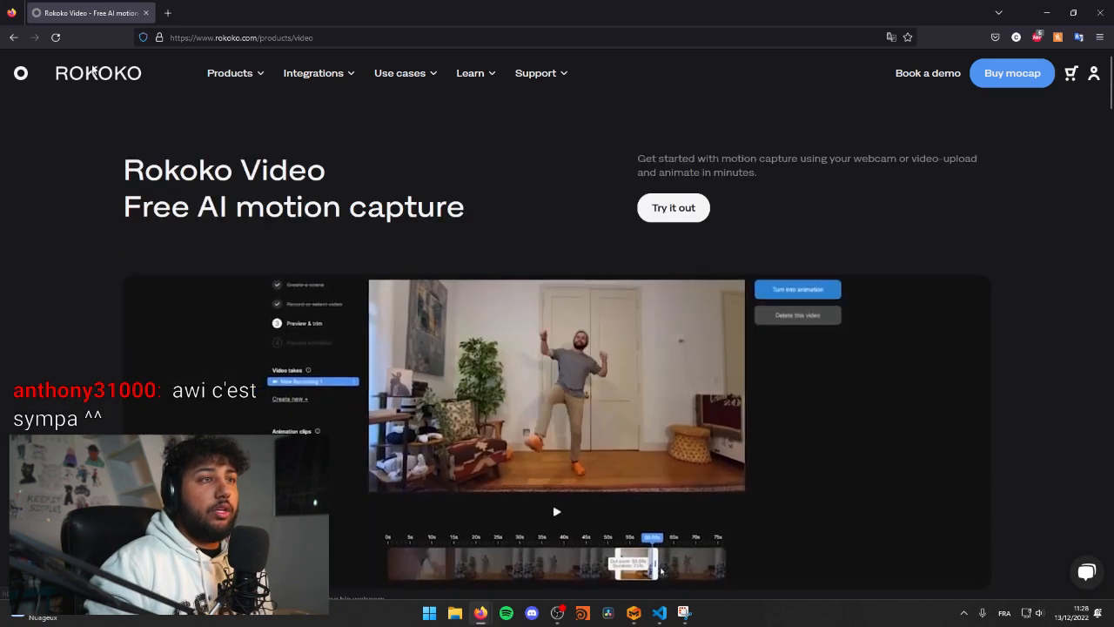
Step: Open a new browser tab, look through the saved bookmarks, and return to the Rokoko Video page
key(ctrl+t)
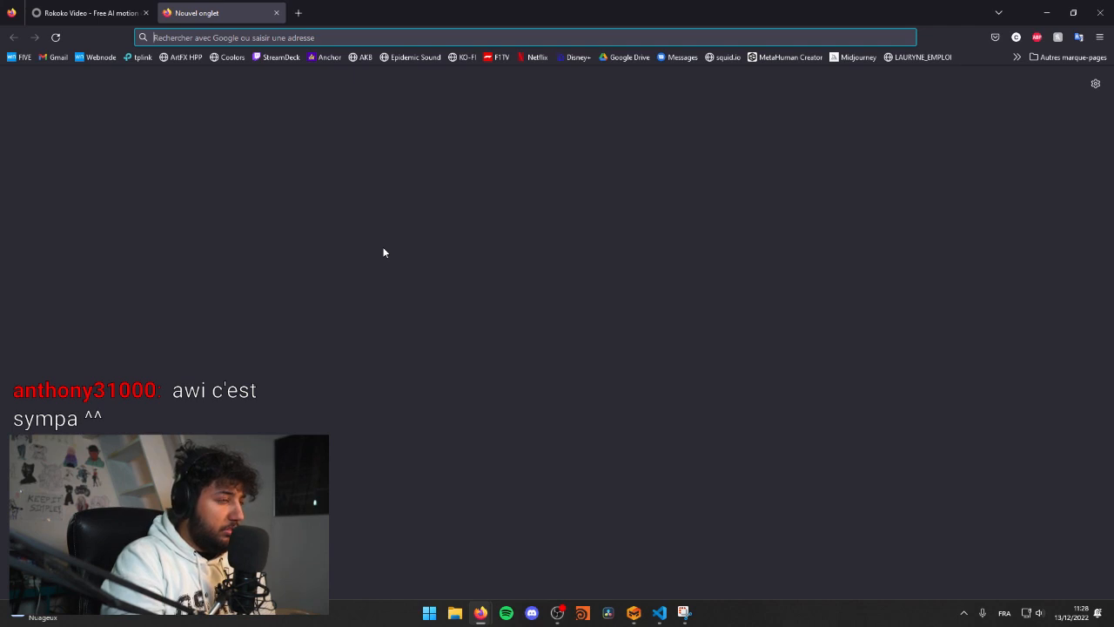
click(1018, 43)
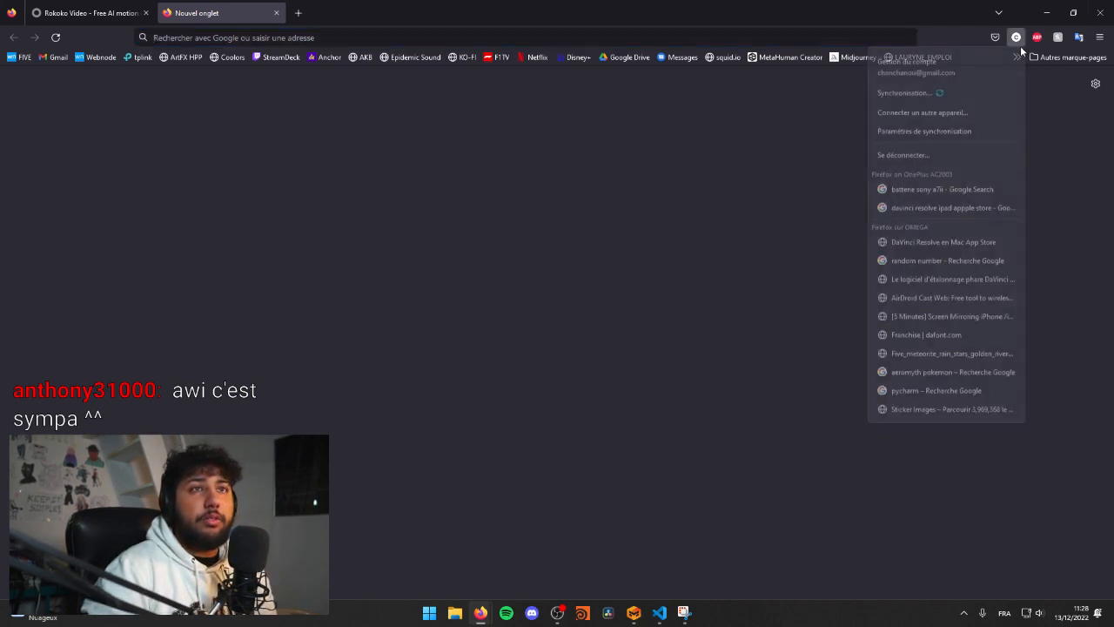
click(839, 96)
click(1017, 59)
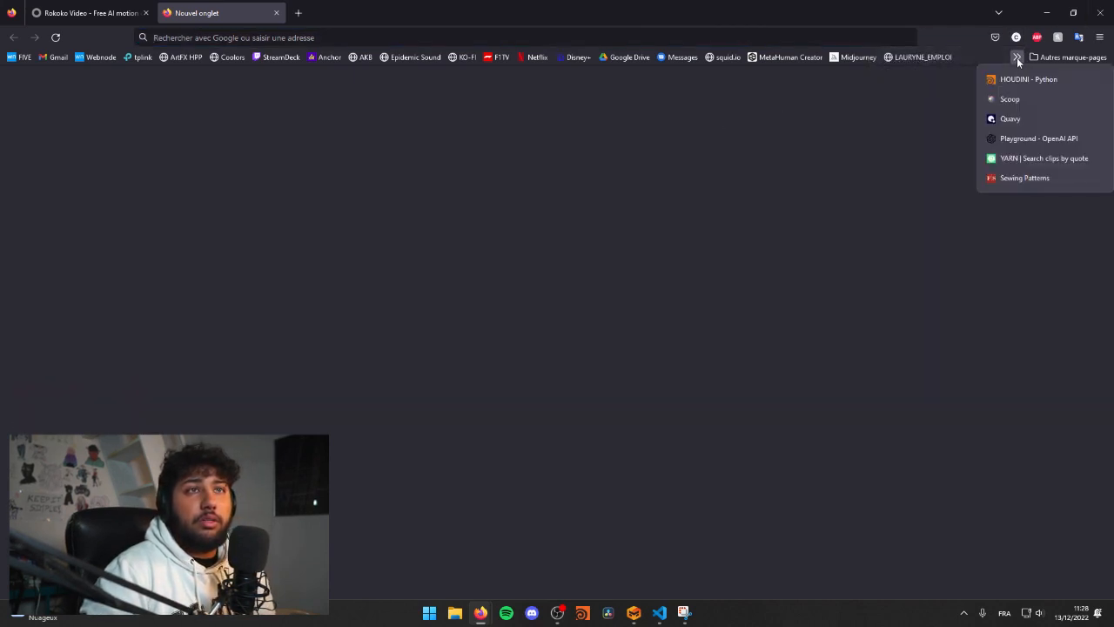
click(949, 198)
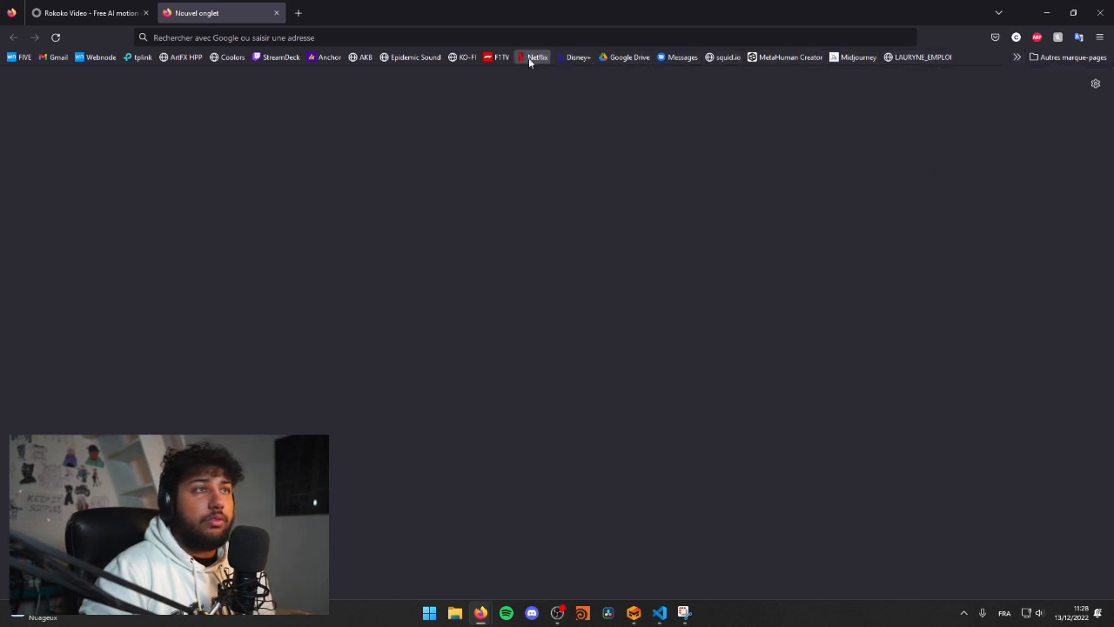
click(52, 13)
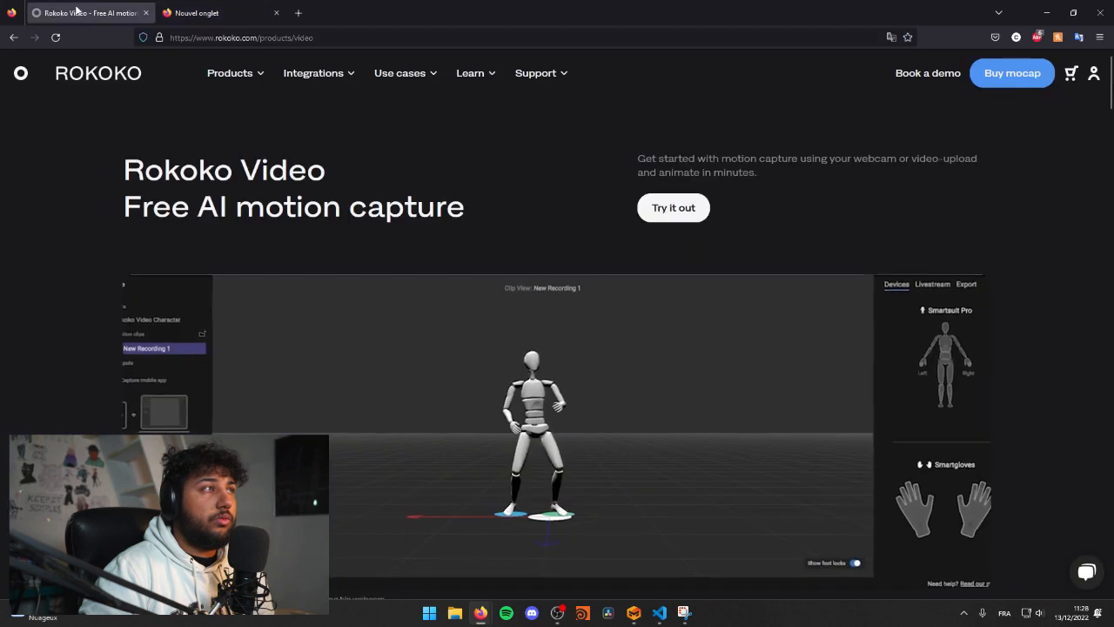
mouse_move(230, 73)
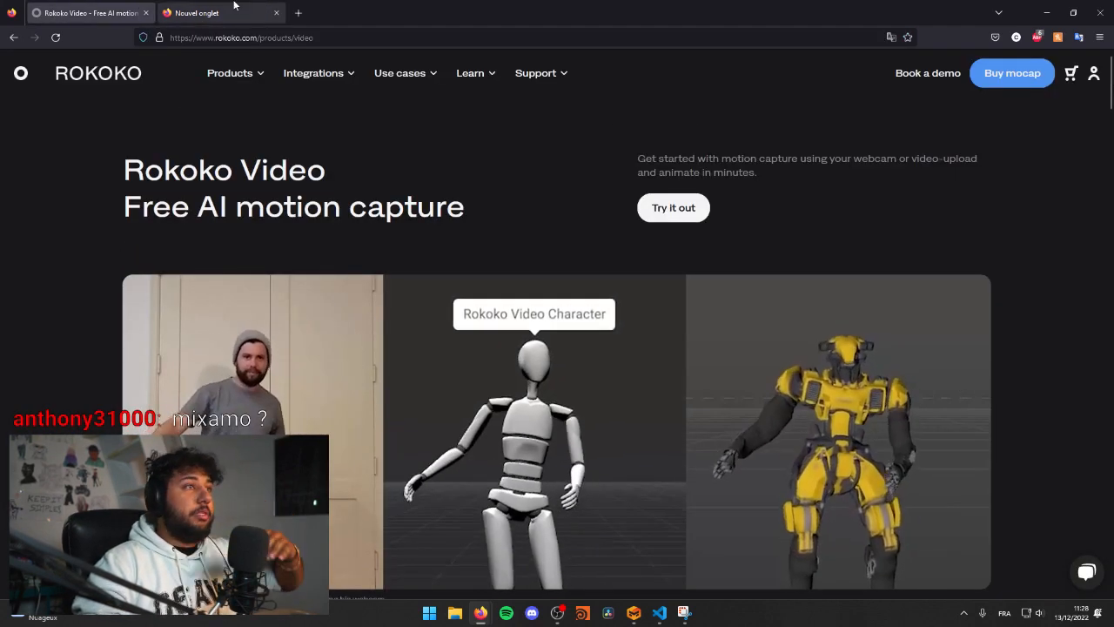
Step: Open mixamo.com in the empty browser tab and accept all cookies
click(197, 13)
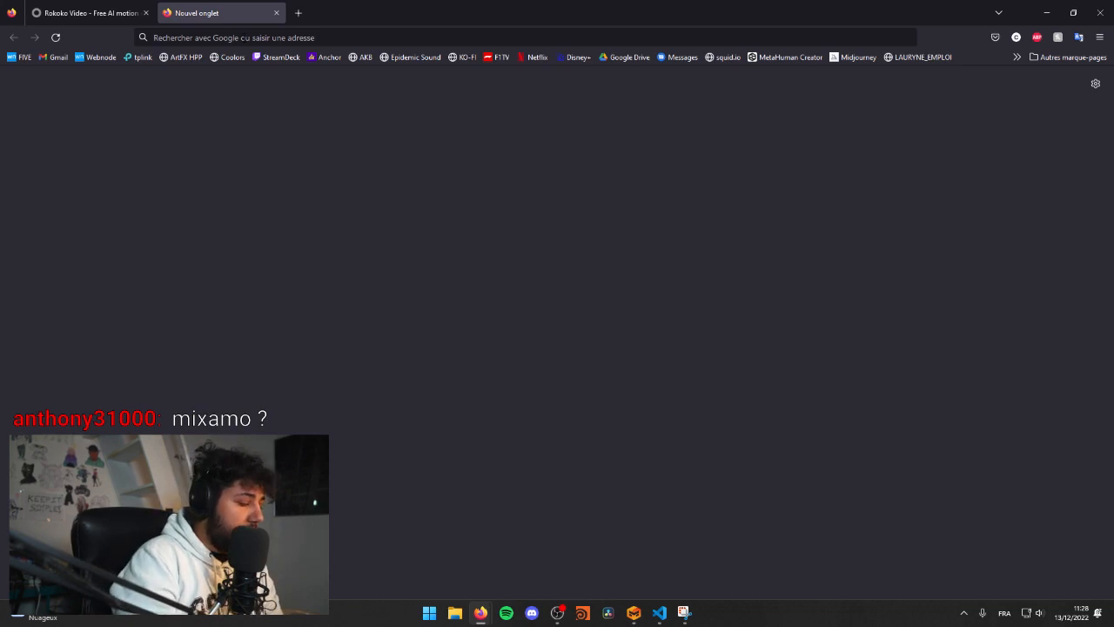
click(242, 35)
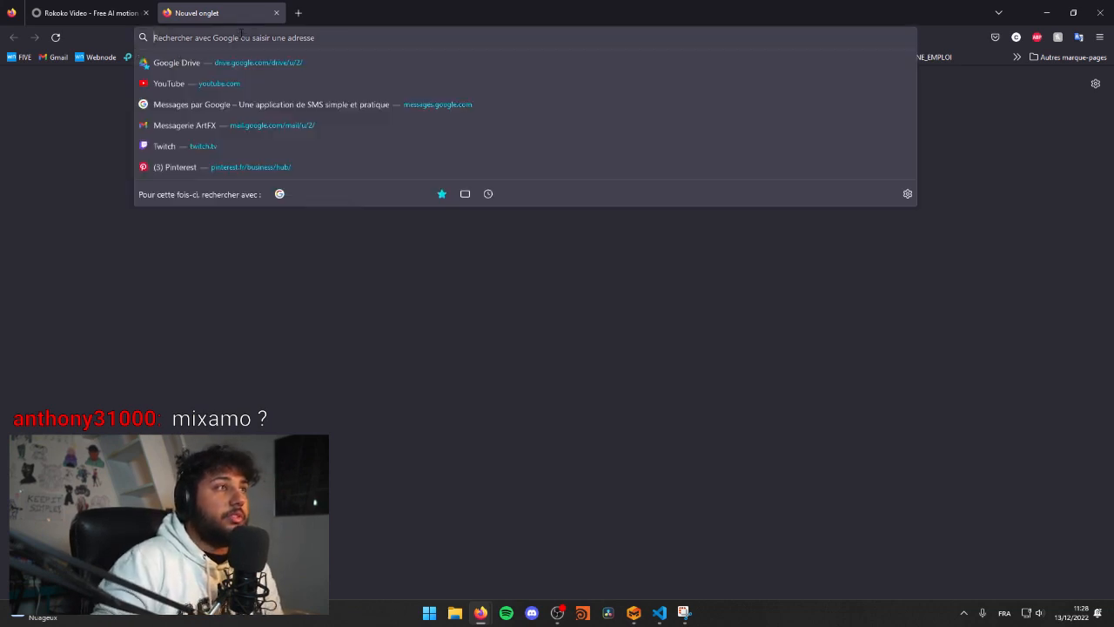
text(mixamo.com/)
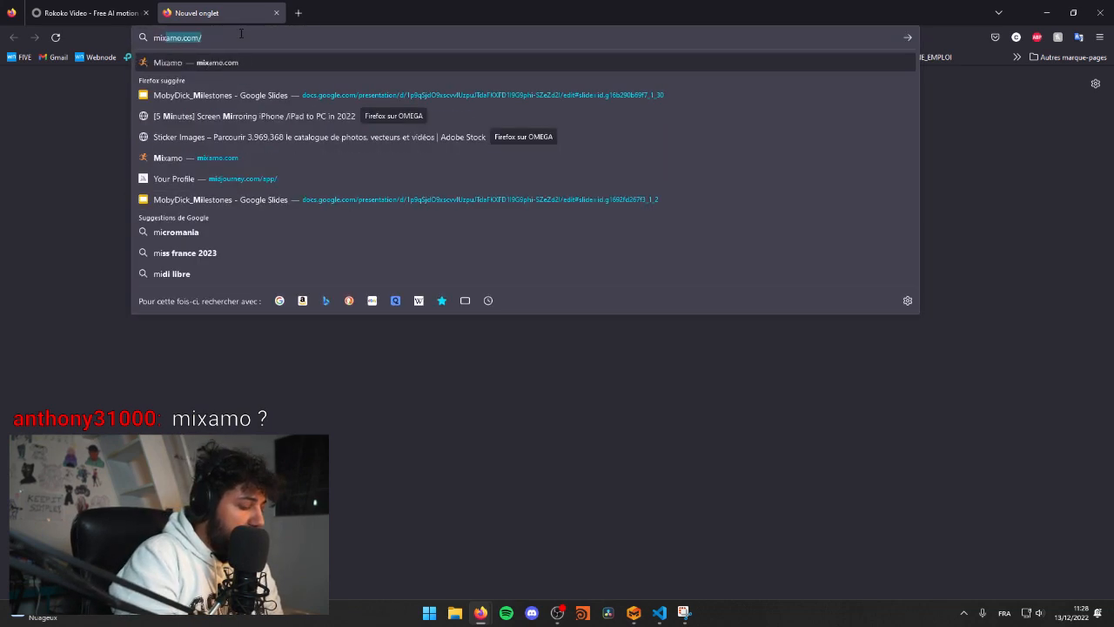
key(Return)
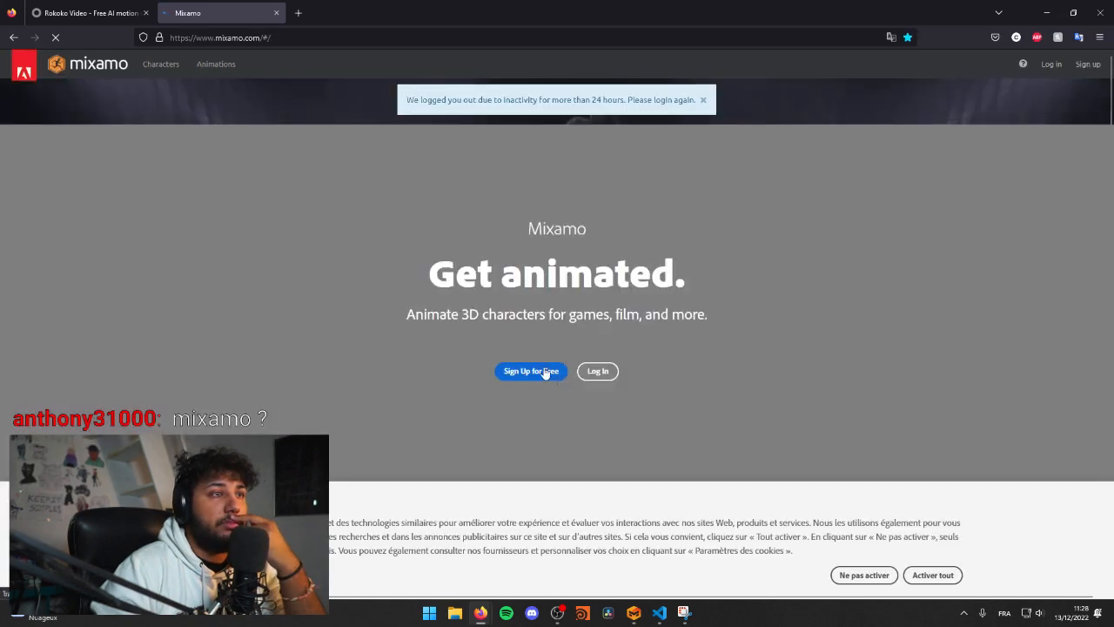
click(932, 576)
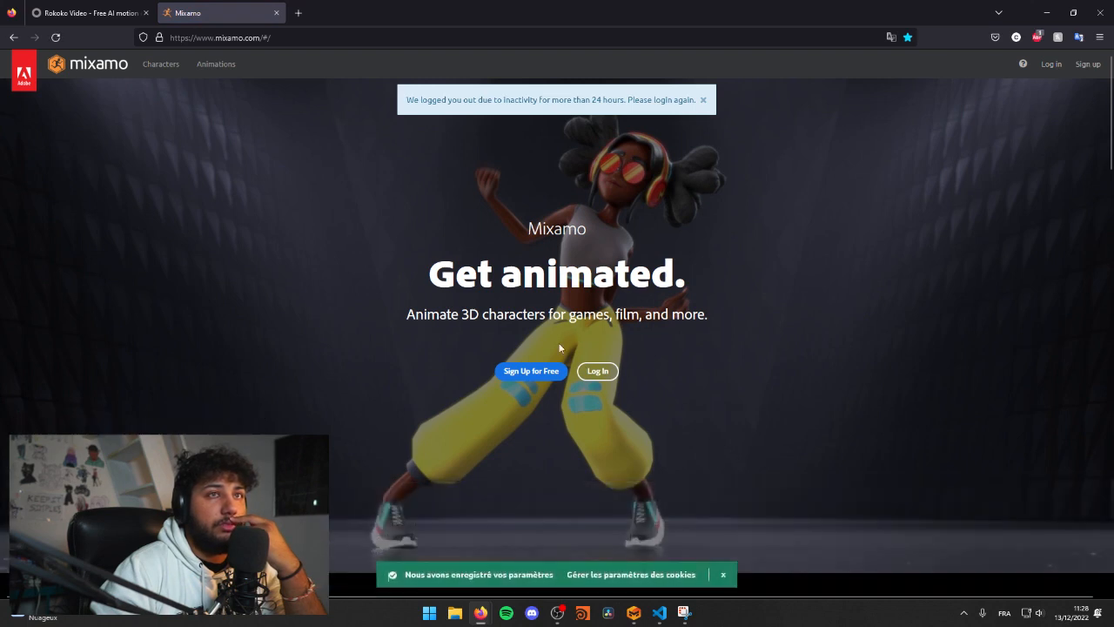
Step: Sign in to Mixamo with the Adobe account's e-mail and password, and put its tab back beside the Rokoko tab
click(549, 371)
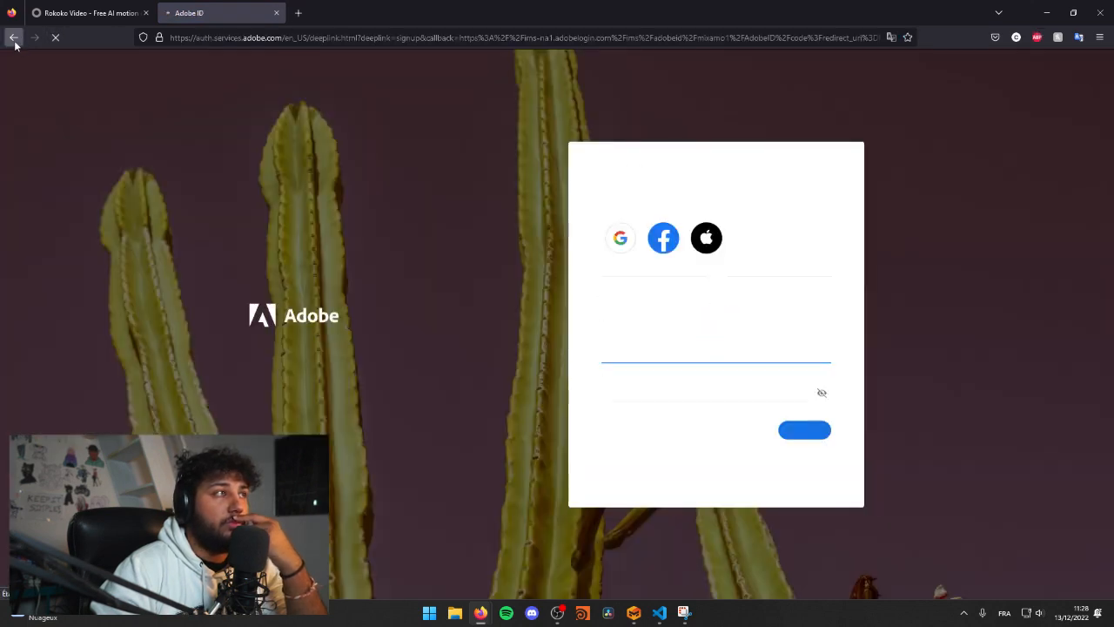
click(13, 37)
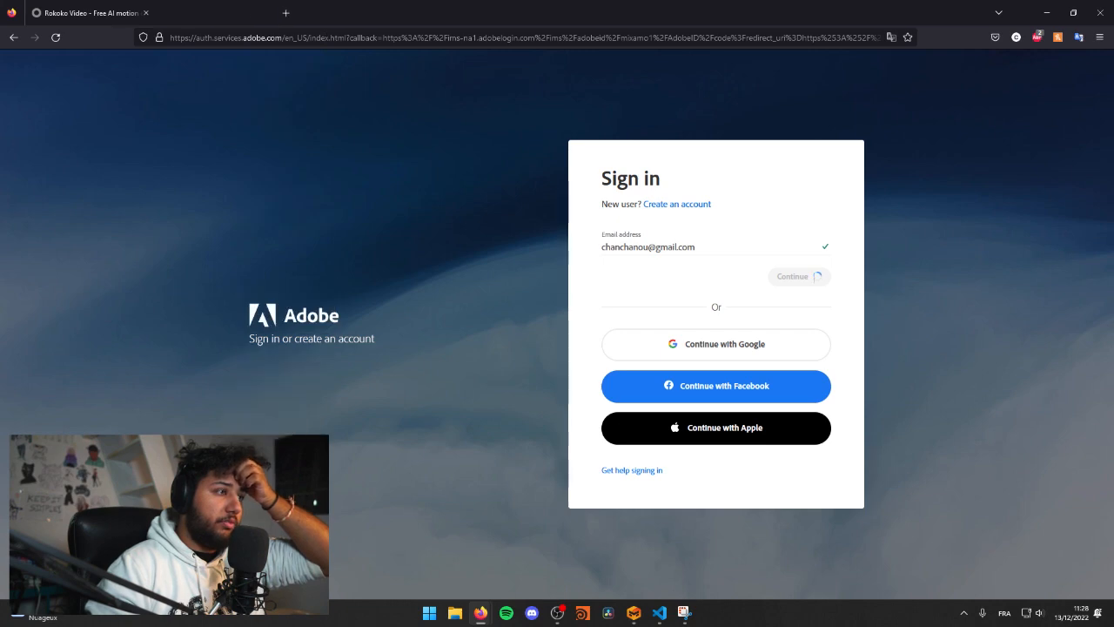
click(146, 12)
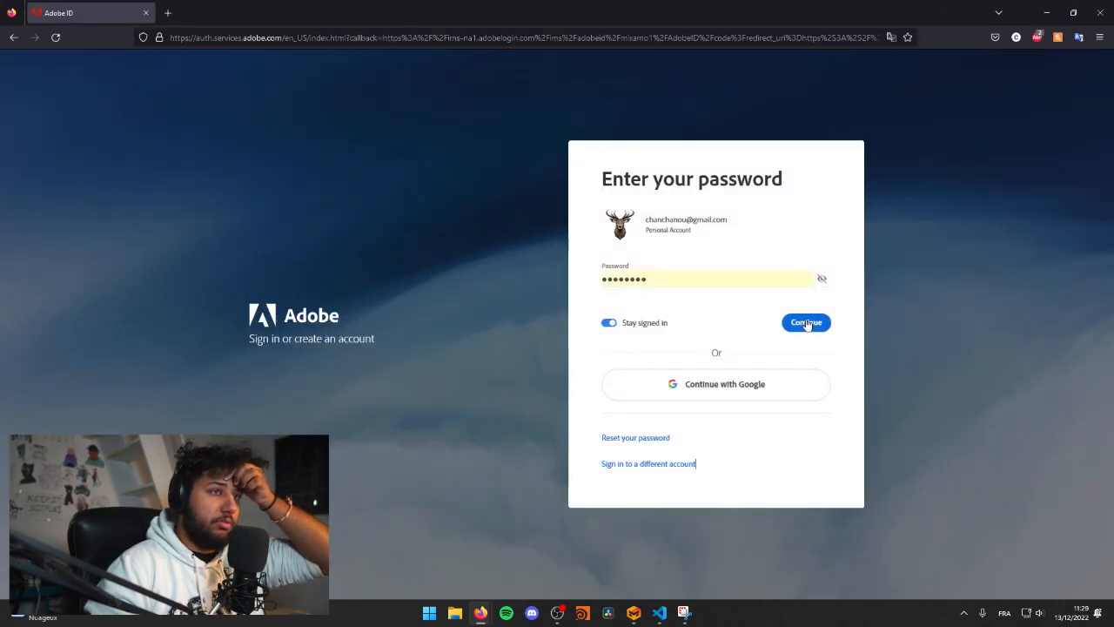
click(806, 323)
drag(357, 5, 399, 152)
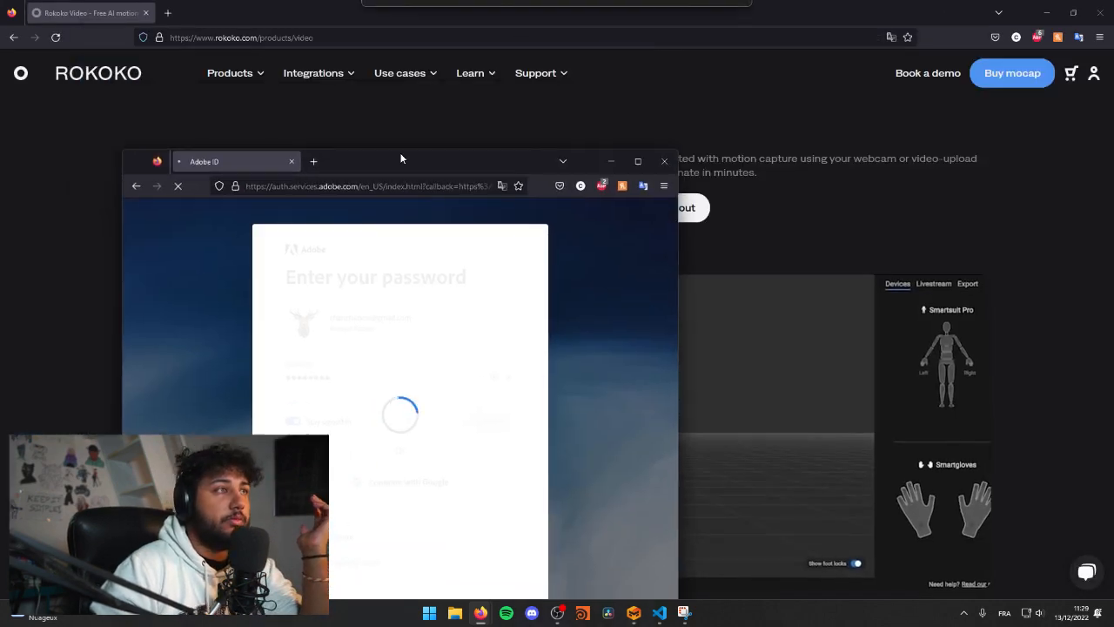
drag(170, 18, 171, 15)
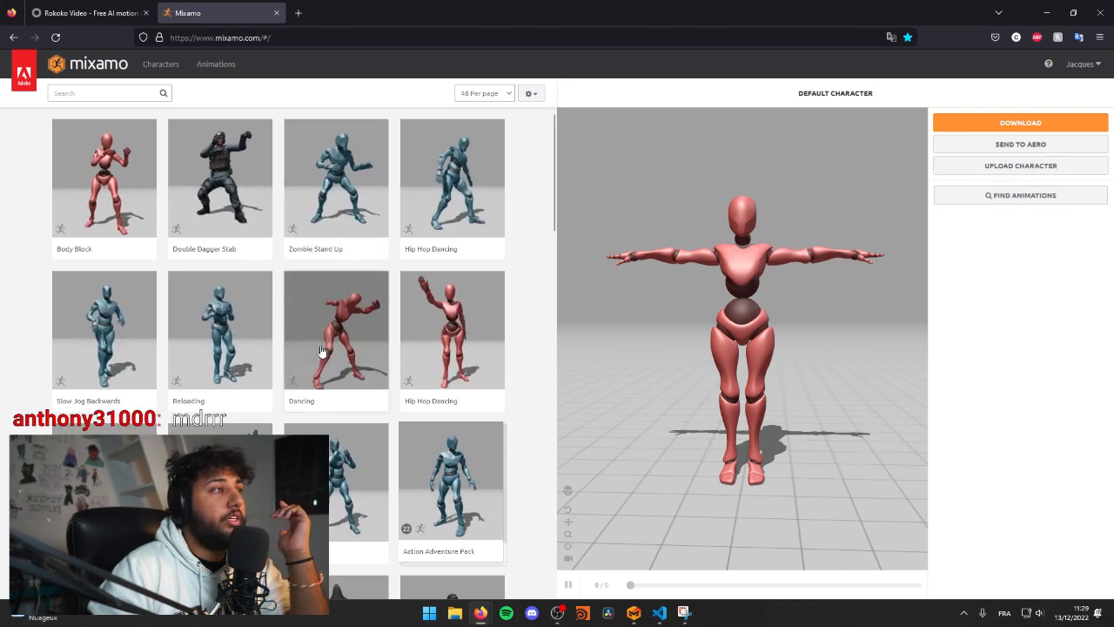
Step: Browse the Mixamo library of ready-made character animations
scroll(193, 396, down, 3)
scroll(130, 387, down, 10)
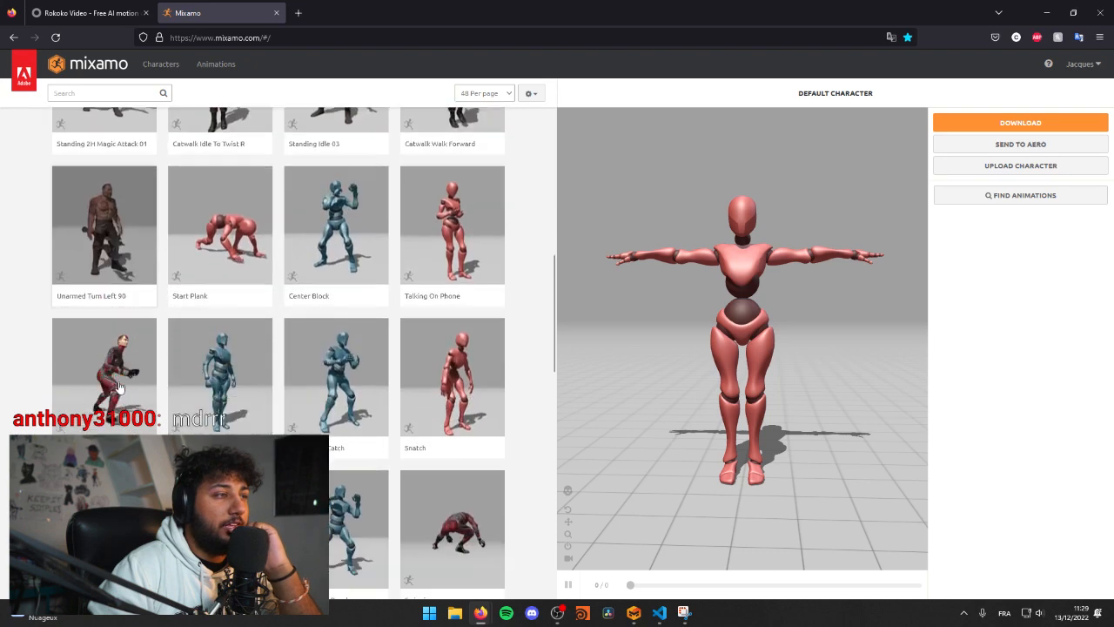
scroll(218, 376, down, 2)
scroll(334, 391, up, 5)
scroll(334, 392, up, 3)
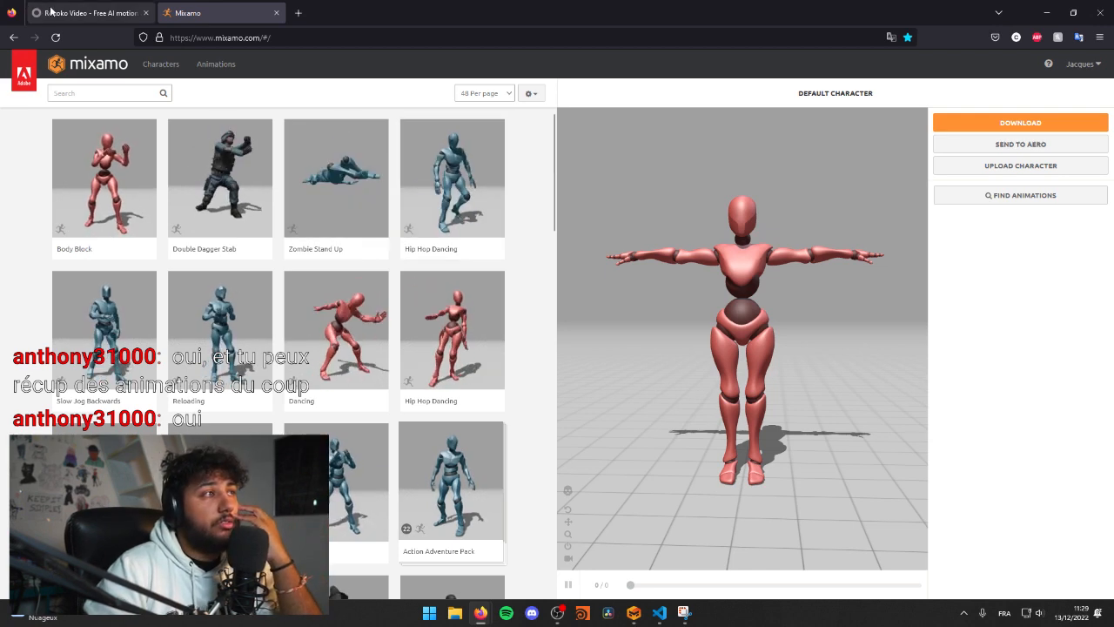
Step: Return to the Rokoko Video page and review its demo video and "Free AI motion capture" heading
click(96, 10)
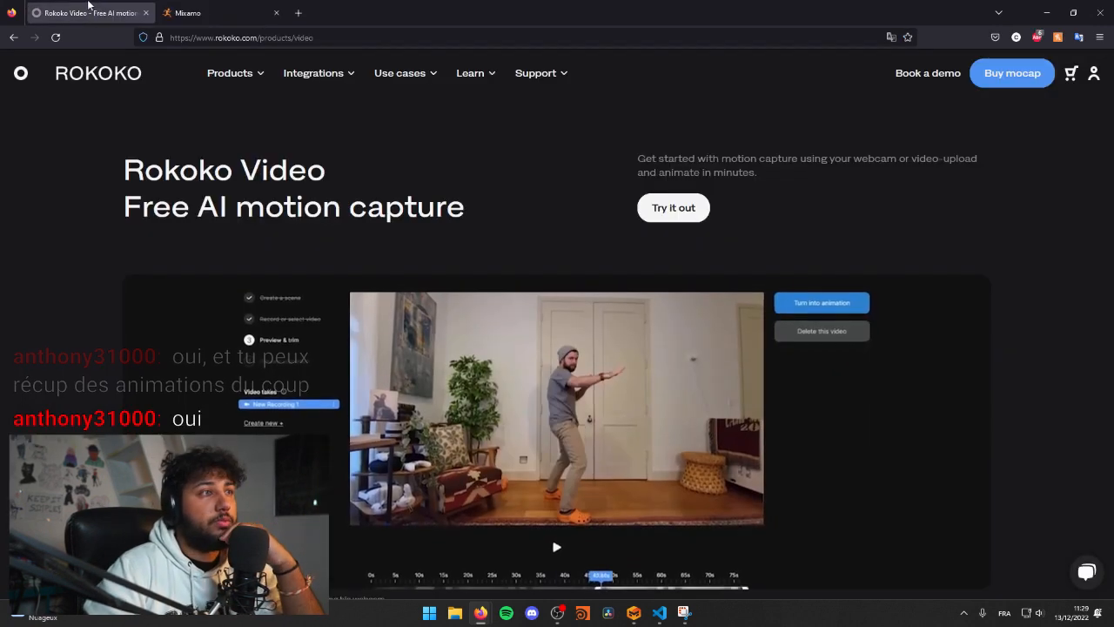
scroll(206, 299, down, 2)
scroll(894, 465, up, 2)
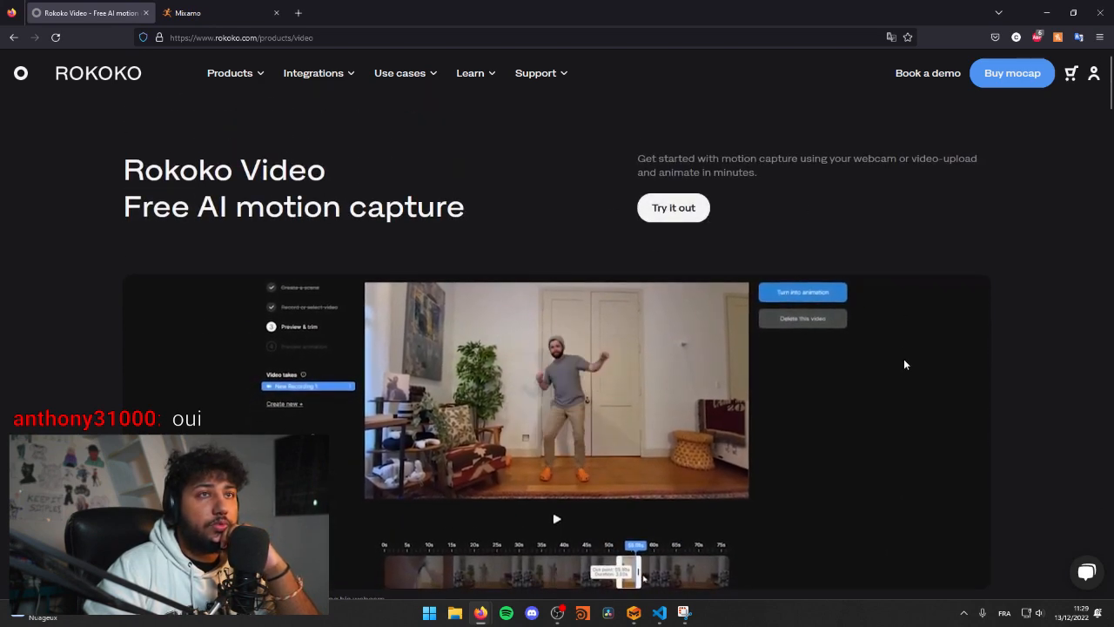
scroll(888, 361, down, 2)
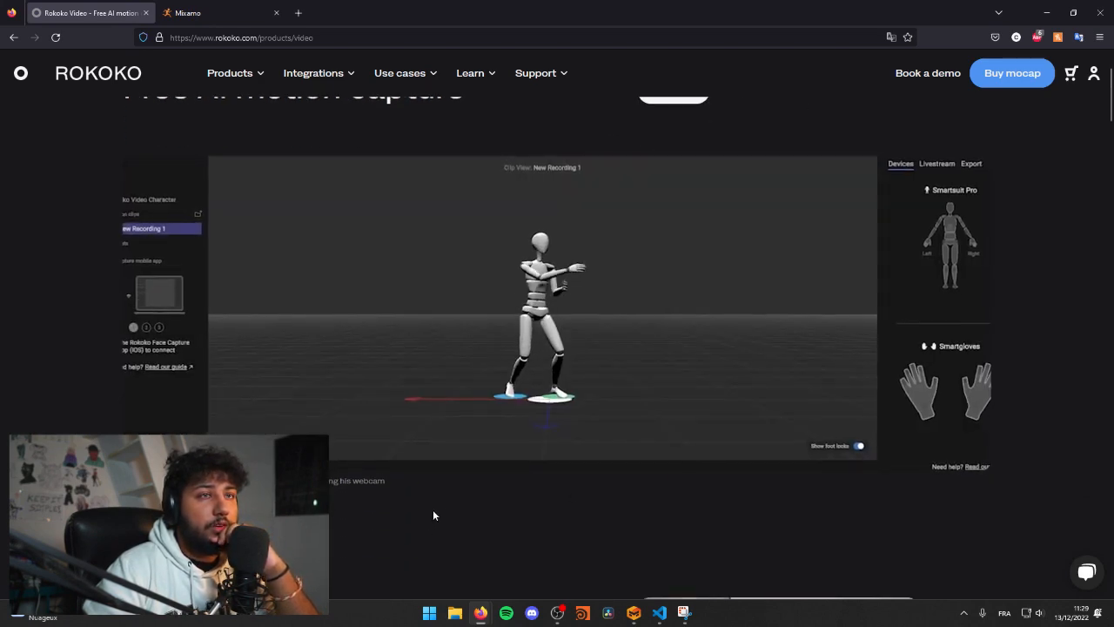
scroll(440, 503, up, 1)
scroll(273, 269, up, 1)
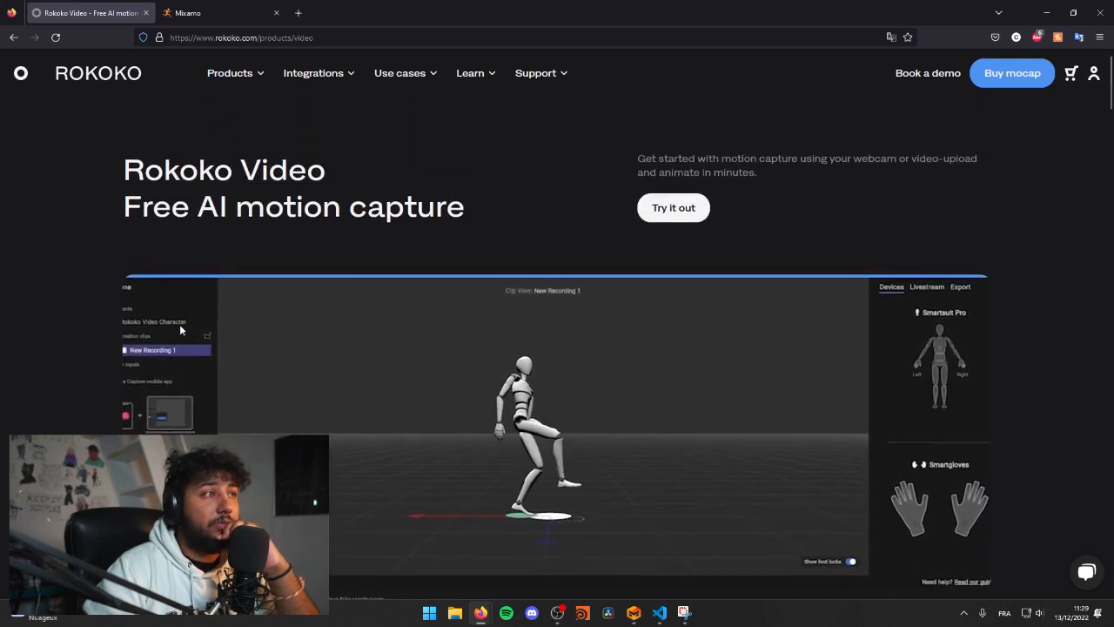
drag(124, 209, 342, 207)
click(368, 206)
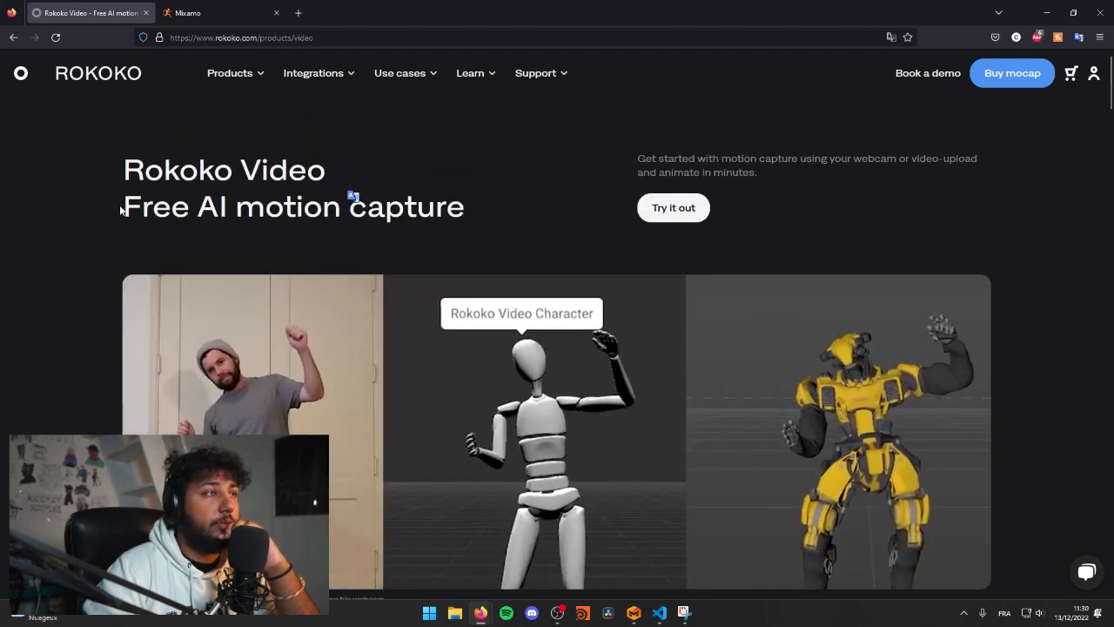
Step: Read the Rokoko Video sections on free animation, skeleton export and the Metaverse, and switch back to Marvelous Designer
scroll(370, 219, down, 5)
scroll(360, 392, down, 5)
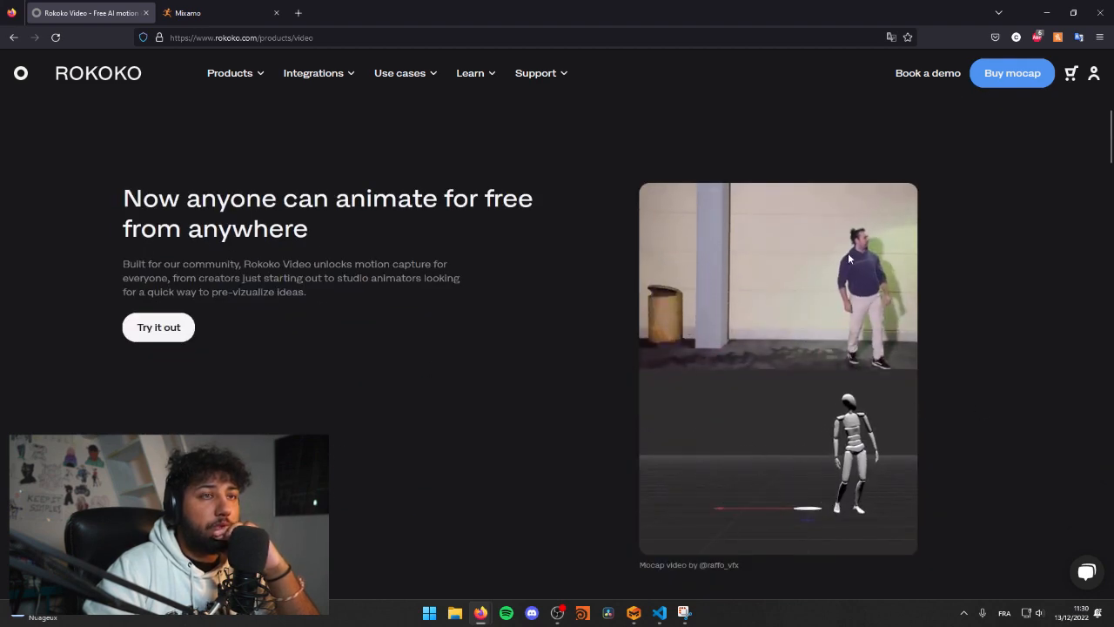
scroll(274, 318, down, 10)
scroll(273, 319, down, 11)
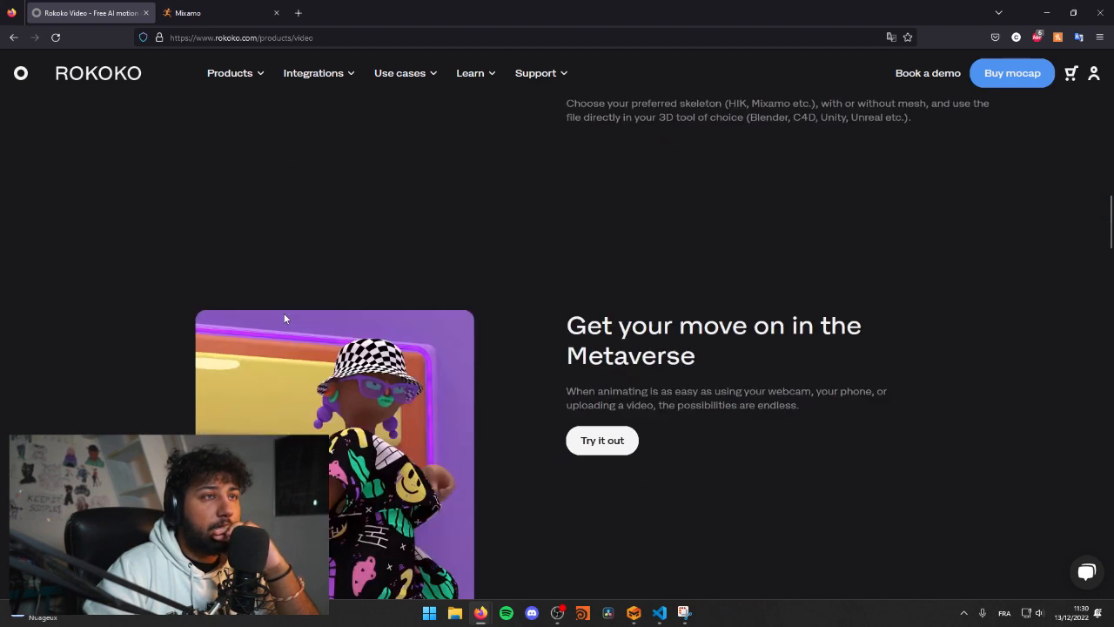
scroll(219, 391, up, 20)
scroll(227, 397, up, 3)
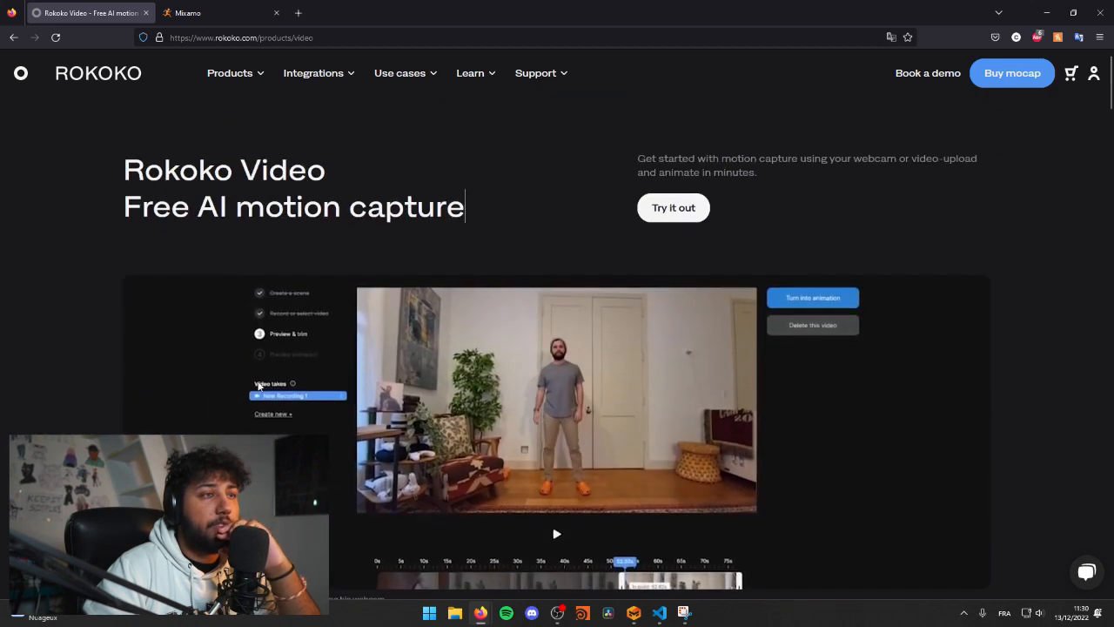
scroll(941, 459, down, 4)
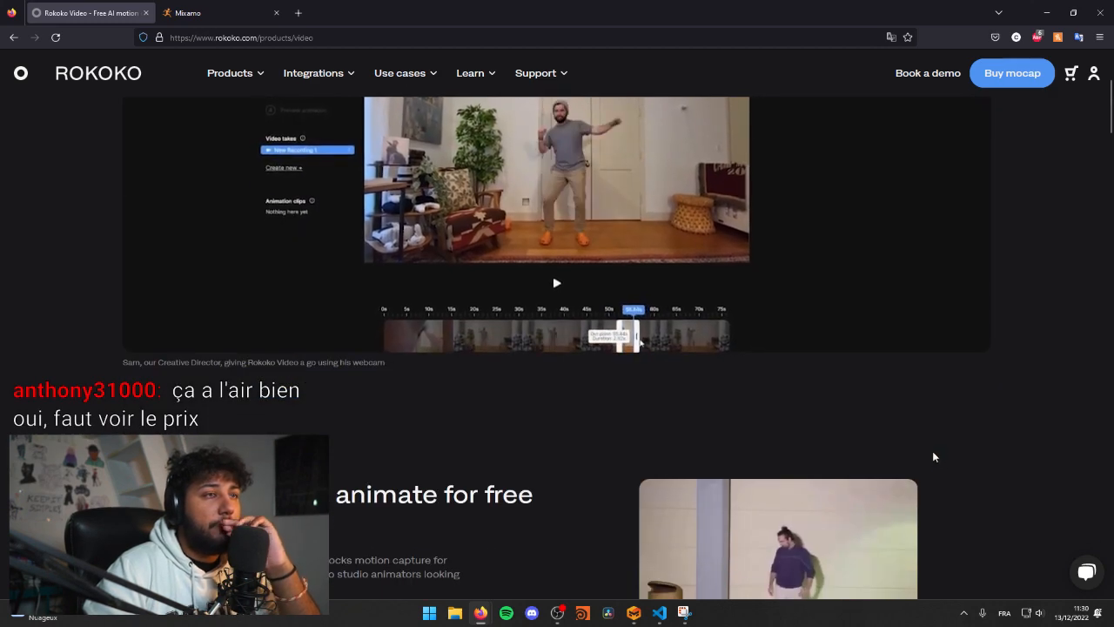
scroll(931, 432, up, 3)
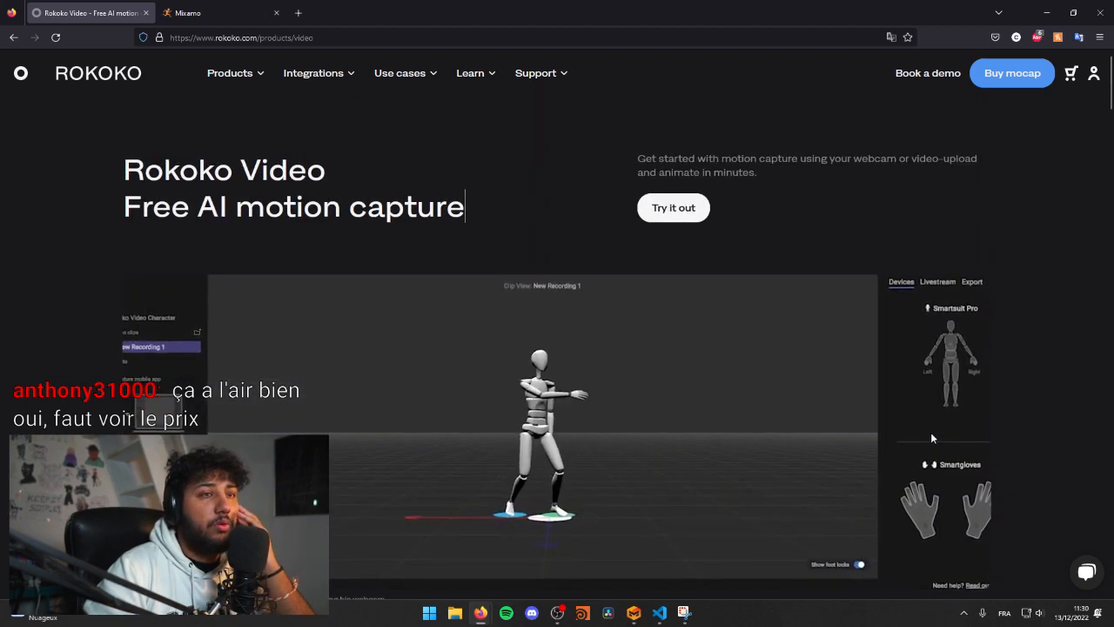
click(1047, 14)
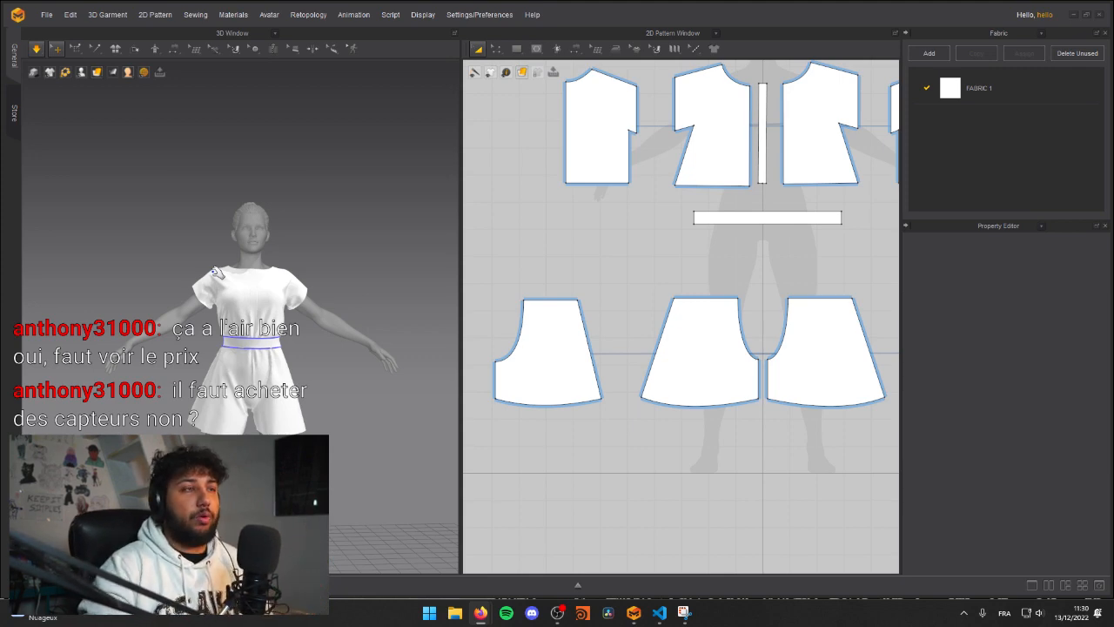
Step: Switch to Firefox and open the Rokoko Video sign-in page from the free AI motion capture page
key(alt+Tab)
drag(179, 171, 344, 183)
click(344, 183)
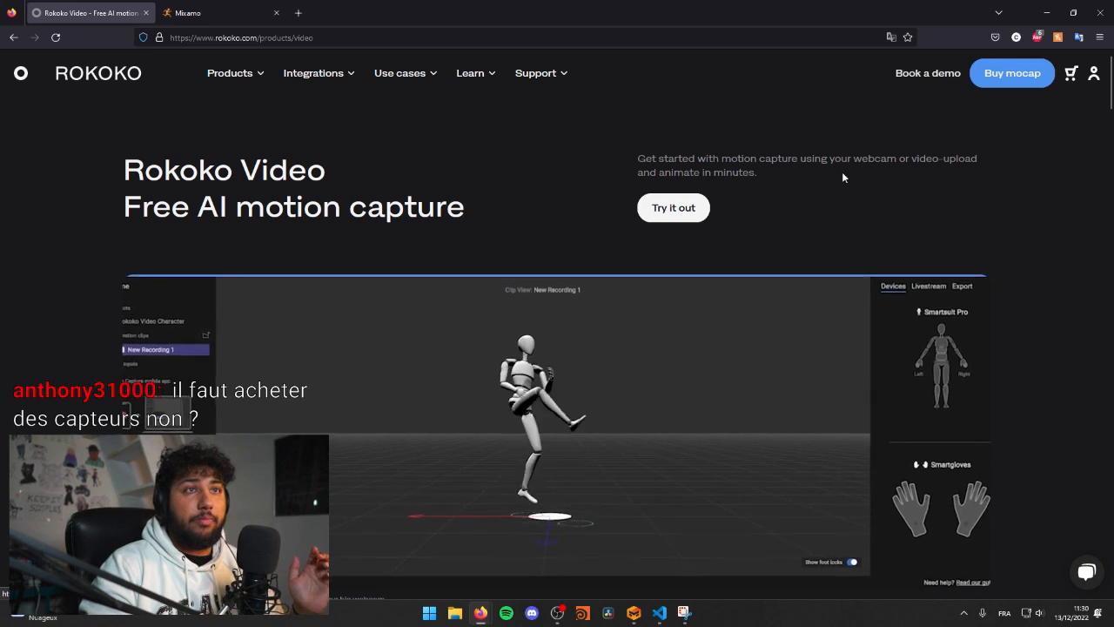
click(674, 207)
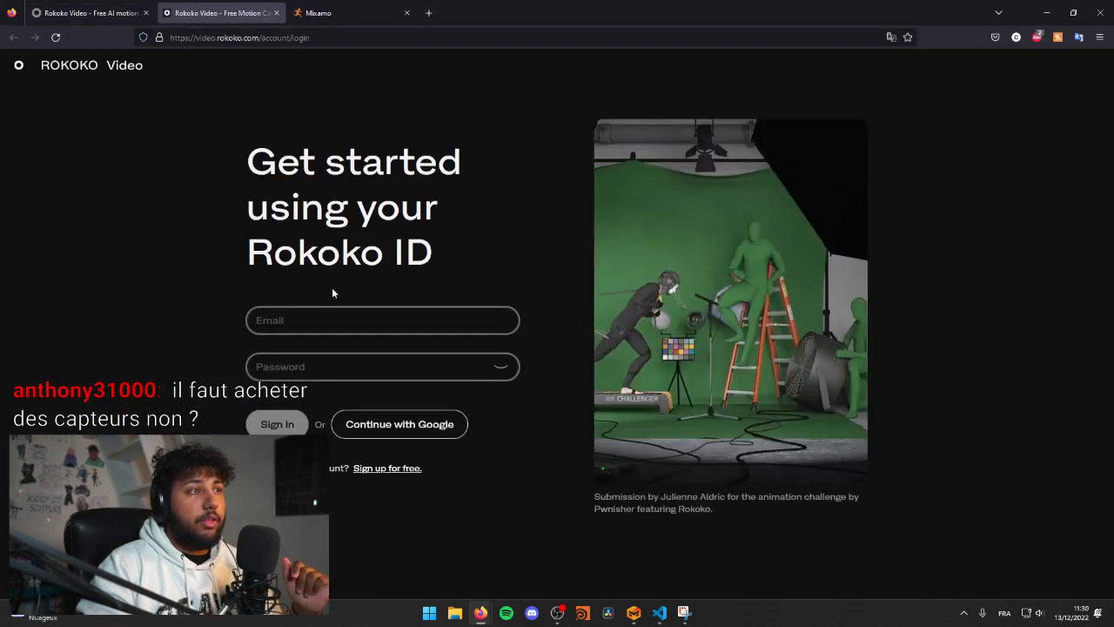
click(348, 319)
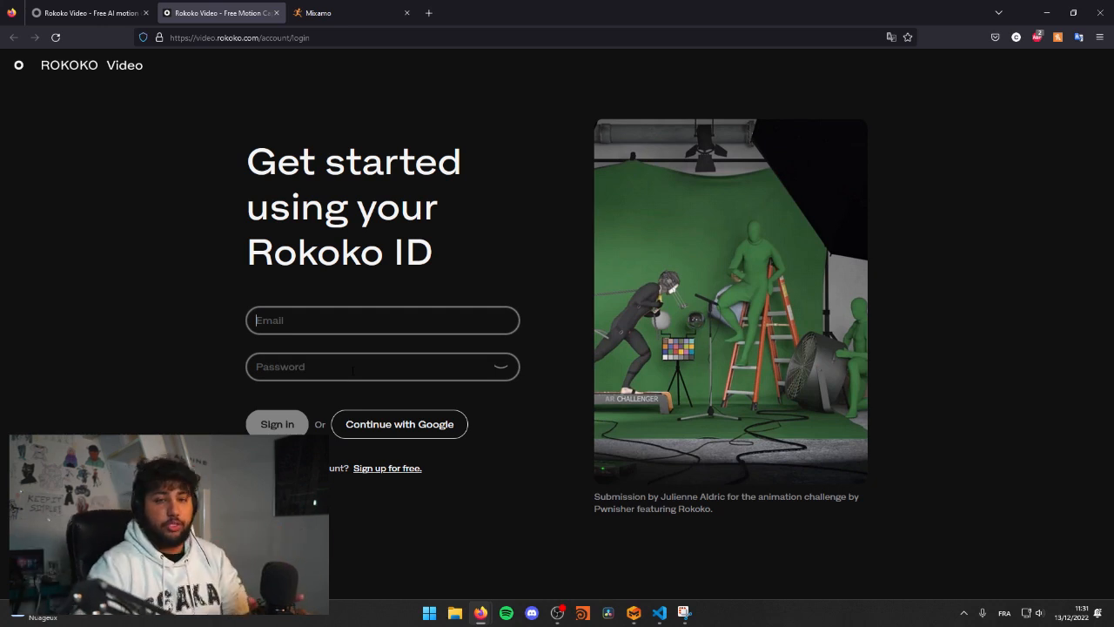
Step: Review the Rokoko Video page's free animation, three-step workflow, Metaverse and frequently asked questions sections, and return to Marvelous Designer
click(39, 9)
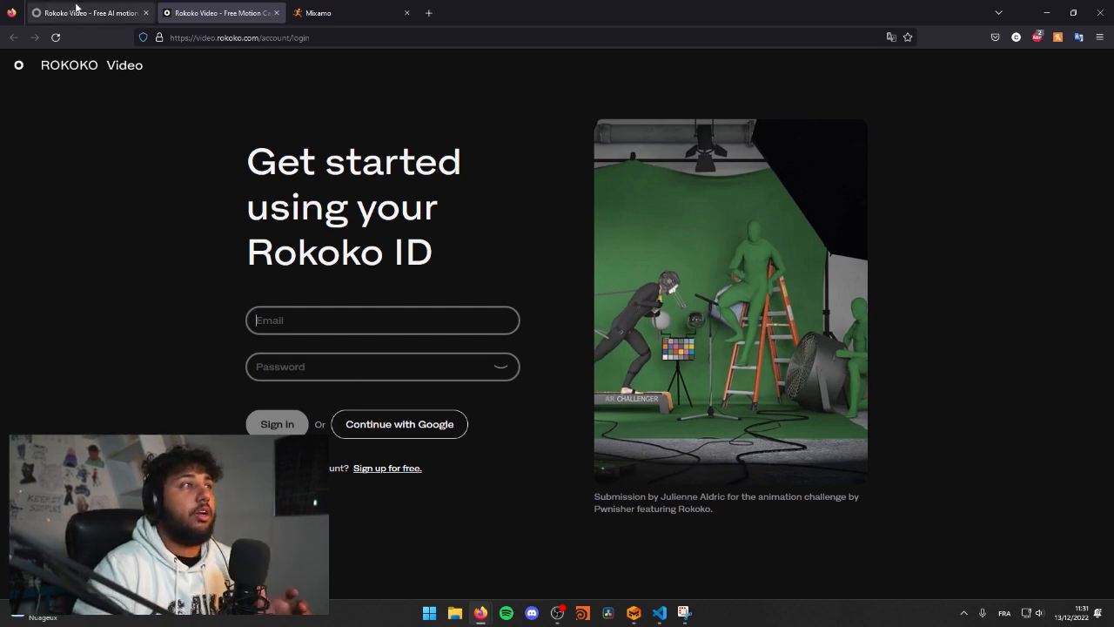
scroll(370, 306, down, 3)
scroll(370, 305, down, 3)
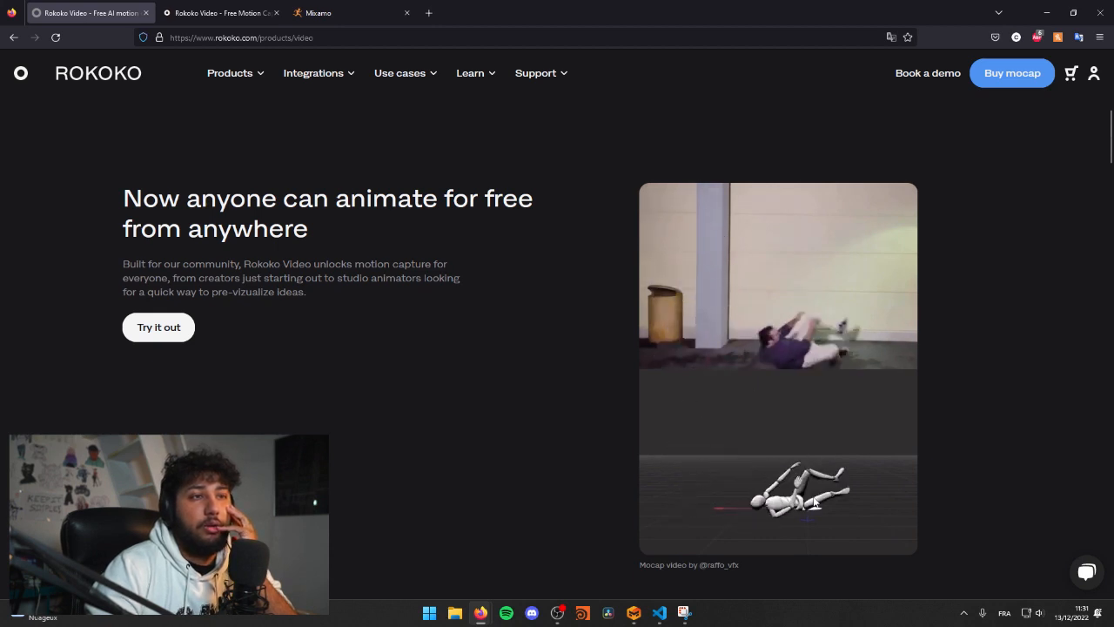
scroll(566, 313, down, 5)
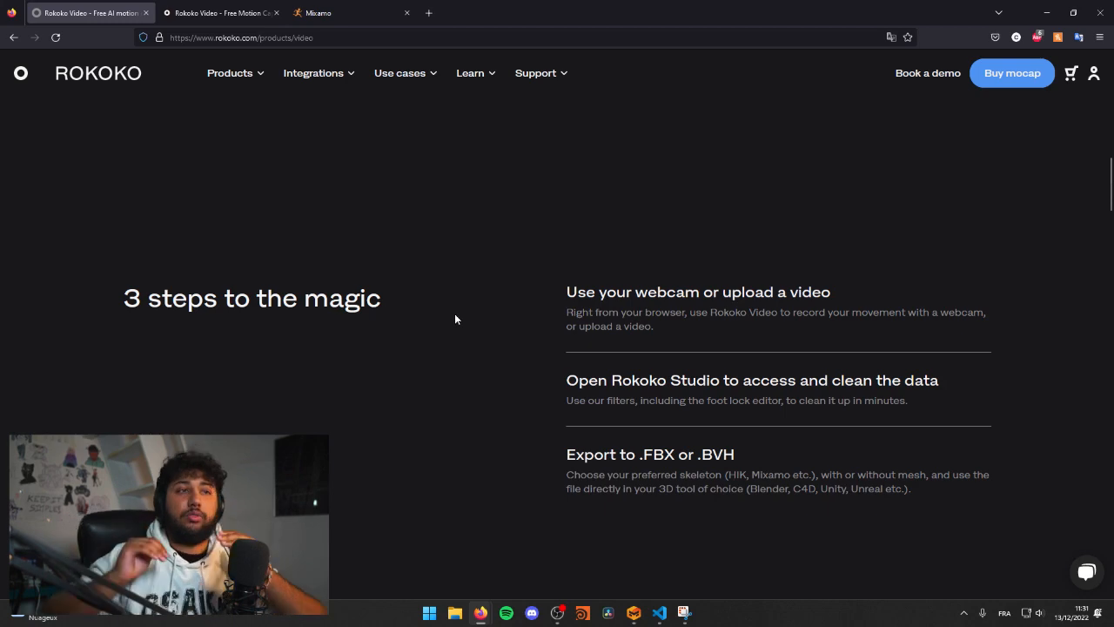
scroll(454, 319, down, 5)
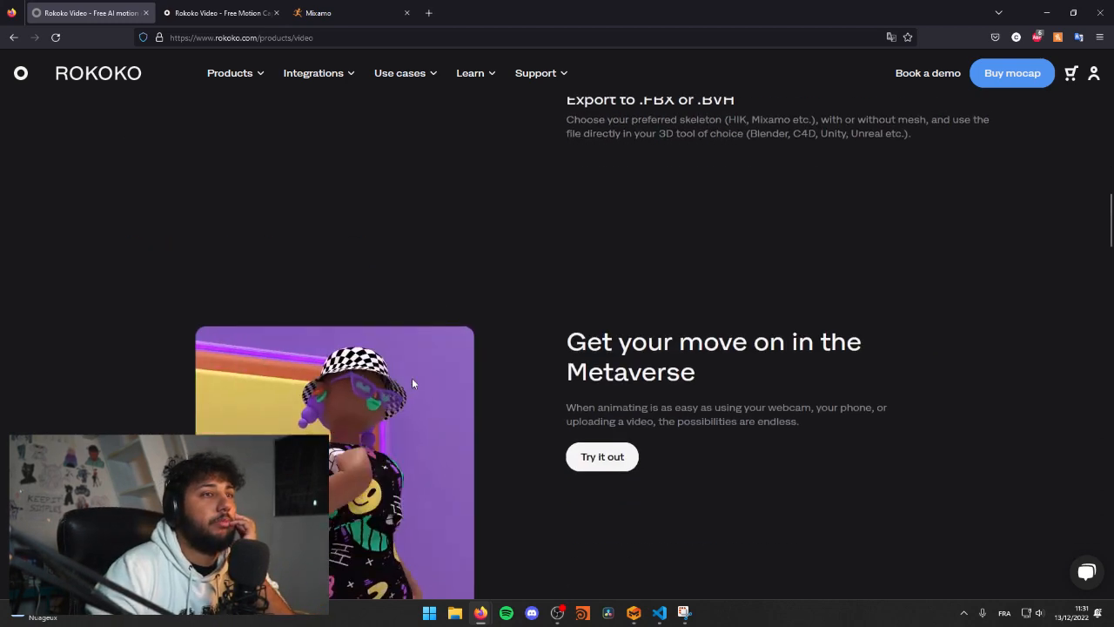
scroll(497, 320, up, 1)
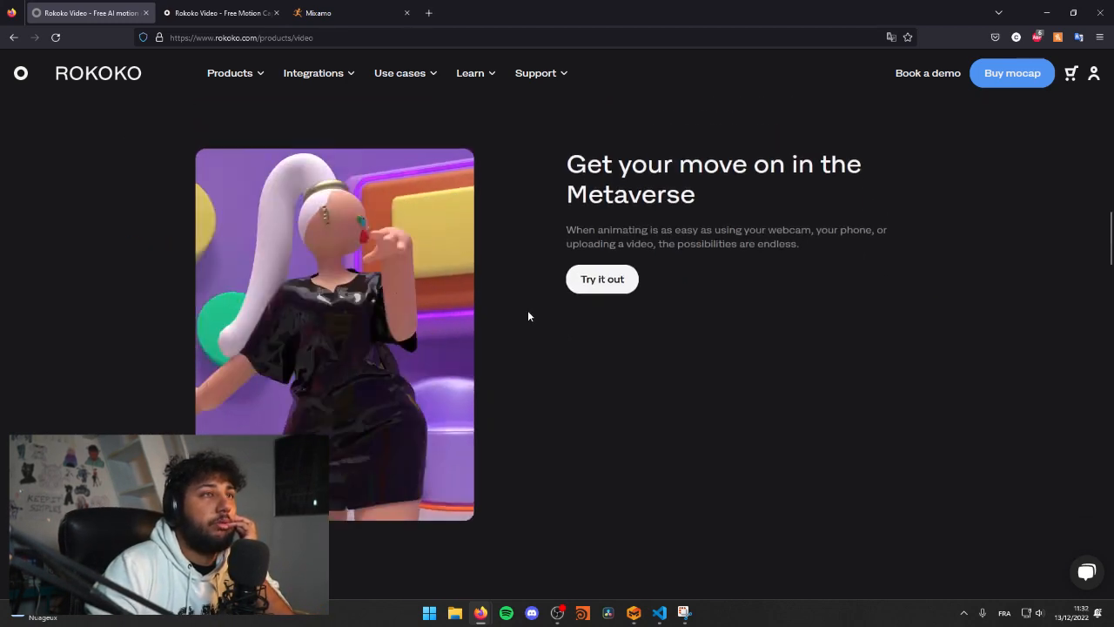
scroll(510, 403, down, 3)
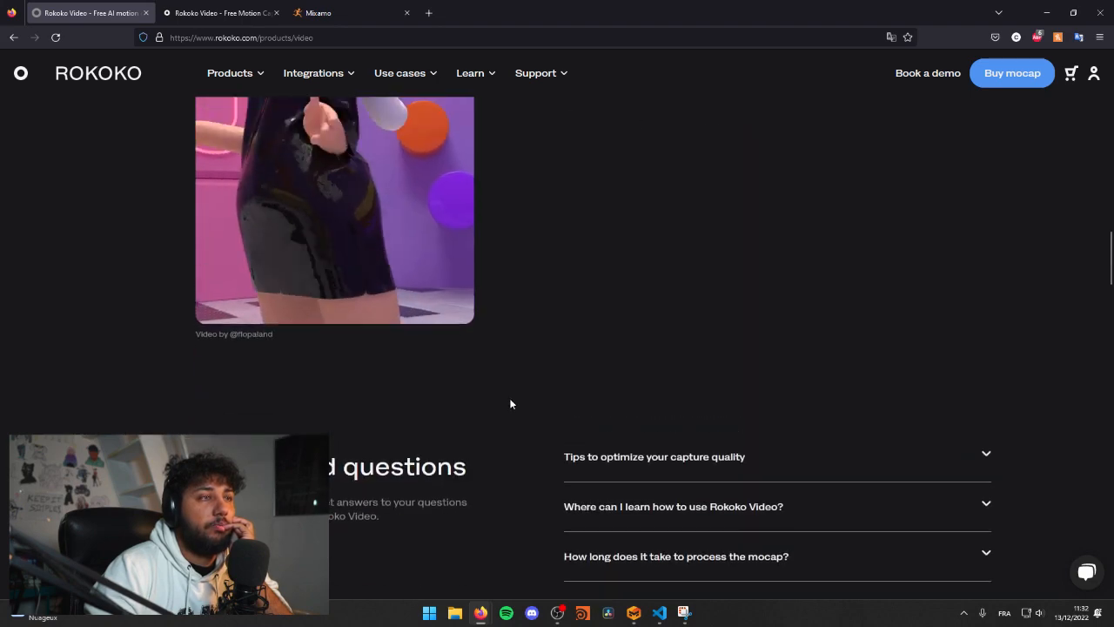
scroll(561, 363, up, 2)
scroll(523, 343, down, 2)
scroll(517, 340, up, 2)
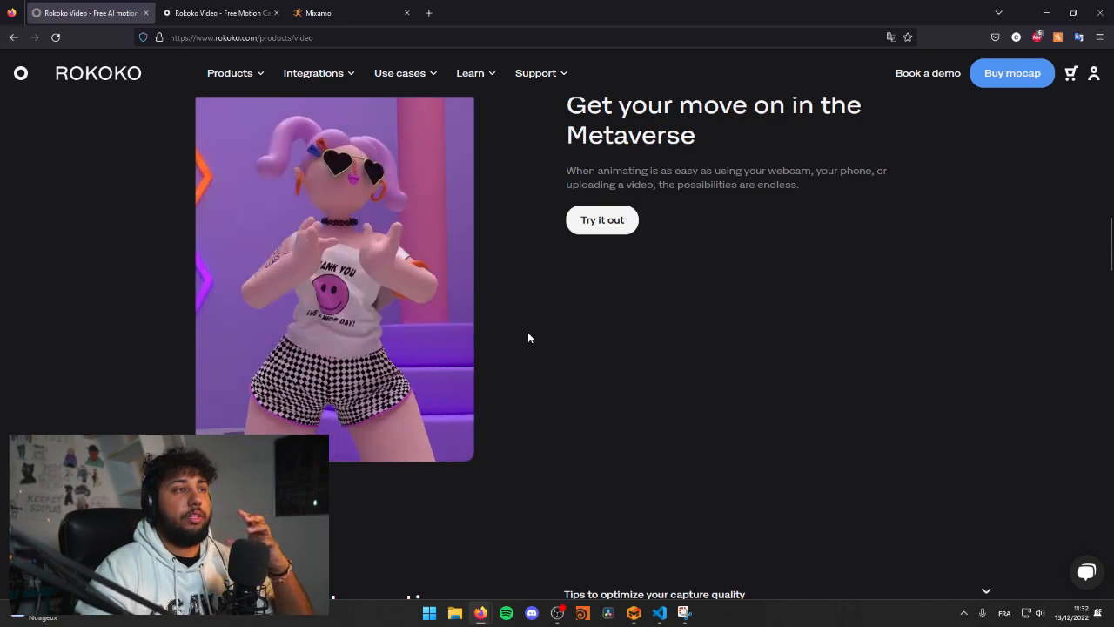
click(198, 4)
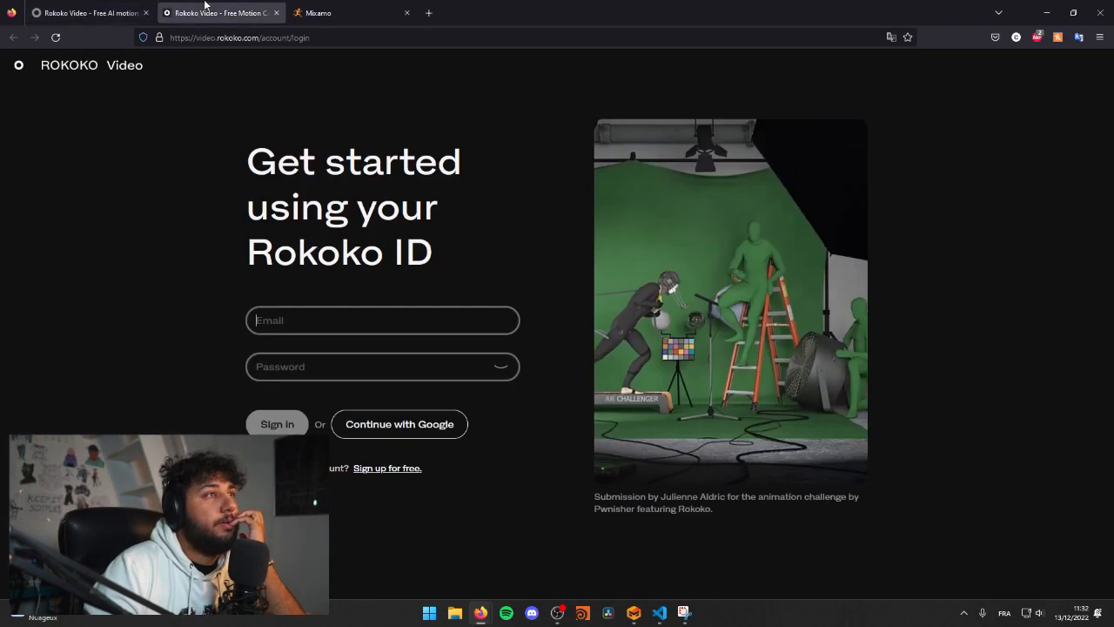
drag(511, 3, 0, 165)
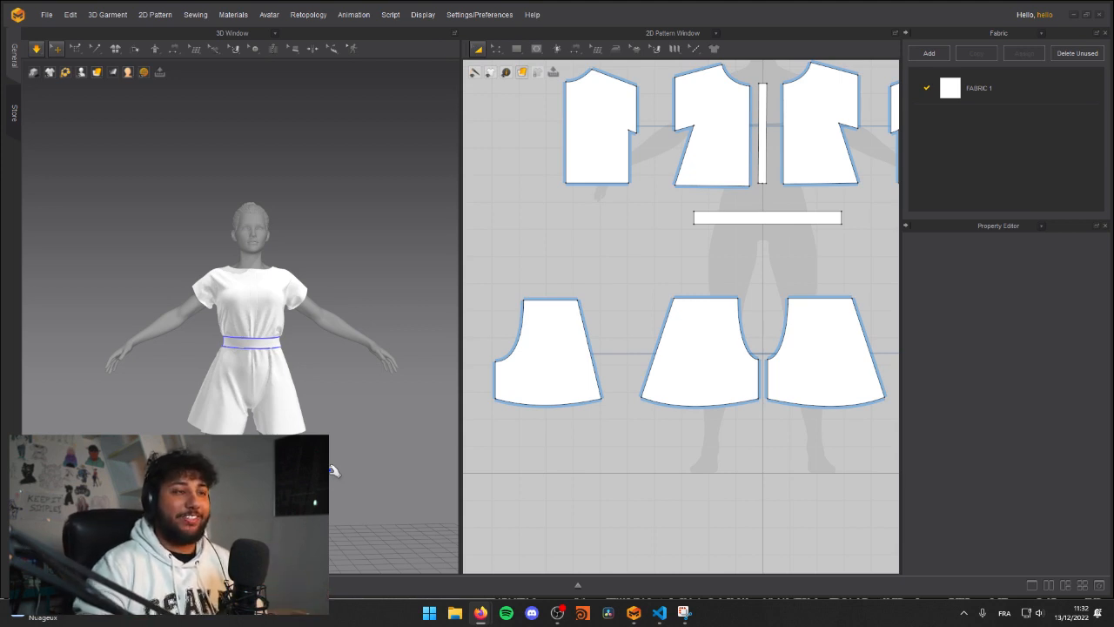
Step: Restart the garment simulation and check how the romper drapes on the avatar from an angled front view
middle_drag(236, 278, 269, 231)
right_drag(271, 227, 262, 270)
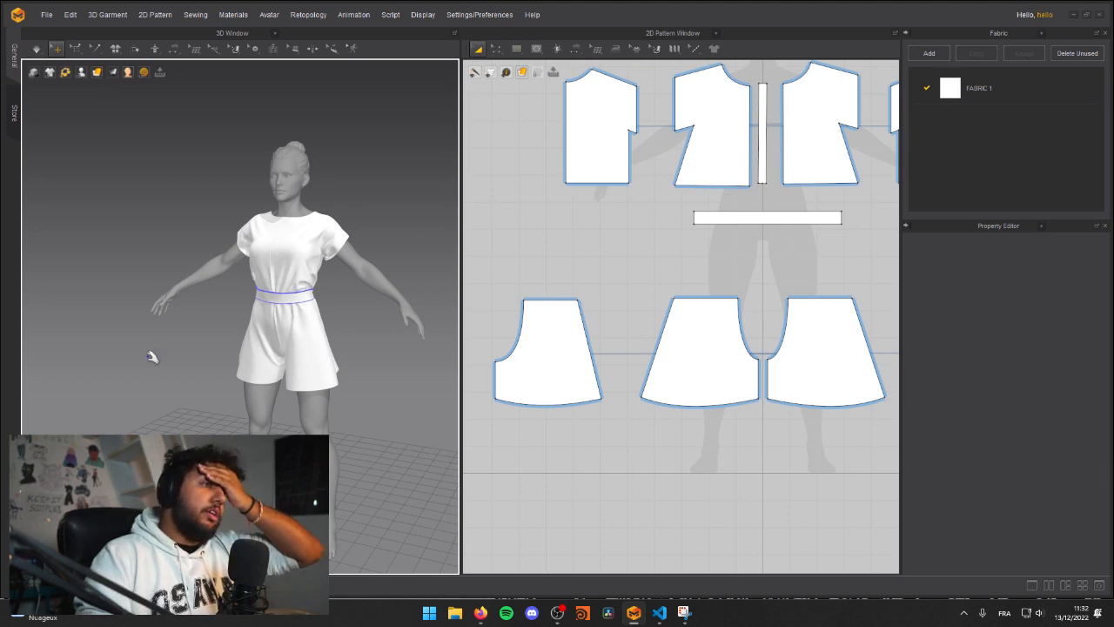
key(space)
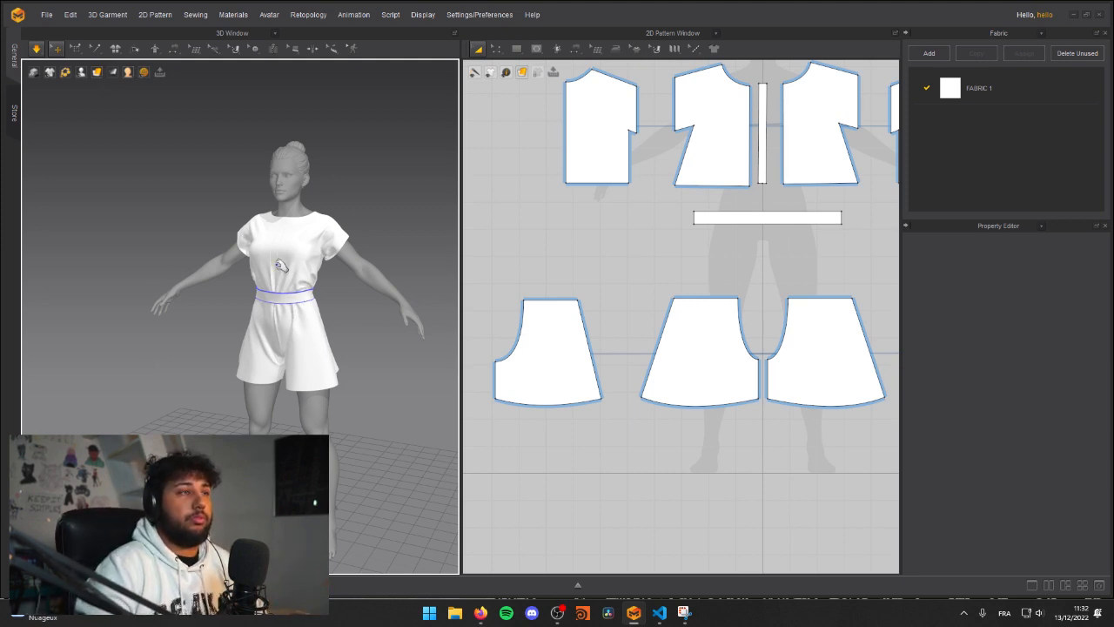
middle_drag(259, 318, 253, 328)
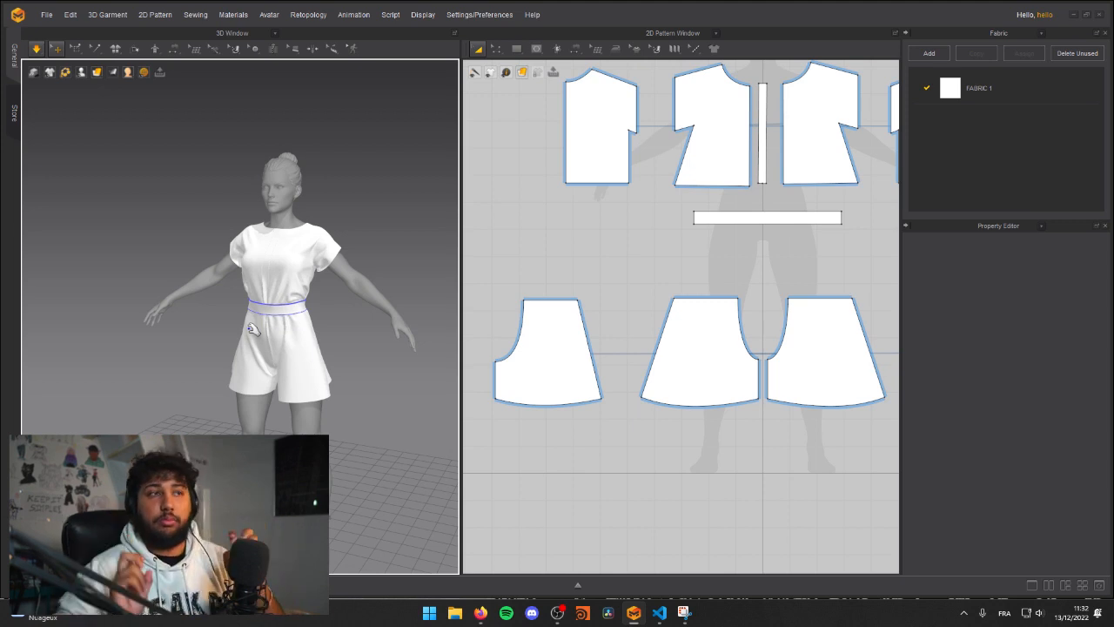
middle_drag(271, 370, 237, 393)
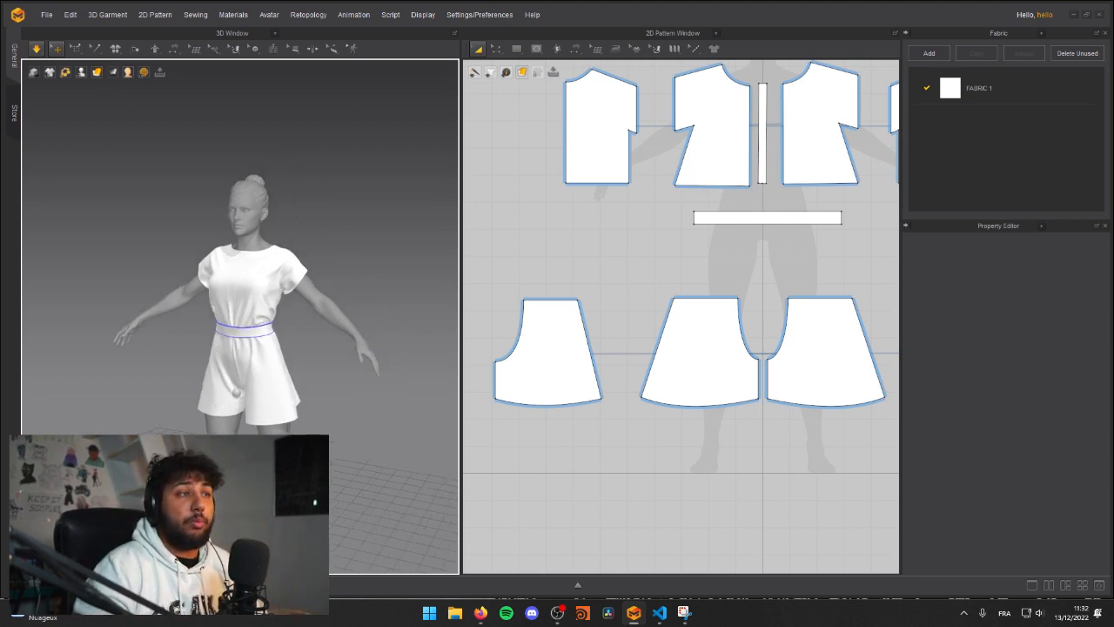
Step: Examine the romper's belt and waist on the avatar alongside the full set of 2D pattern pieces
scroll(235, 359, up, 5)
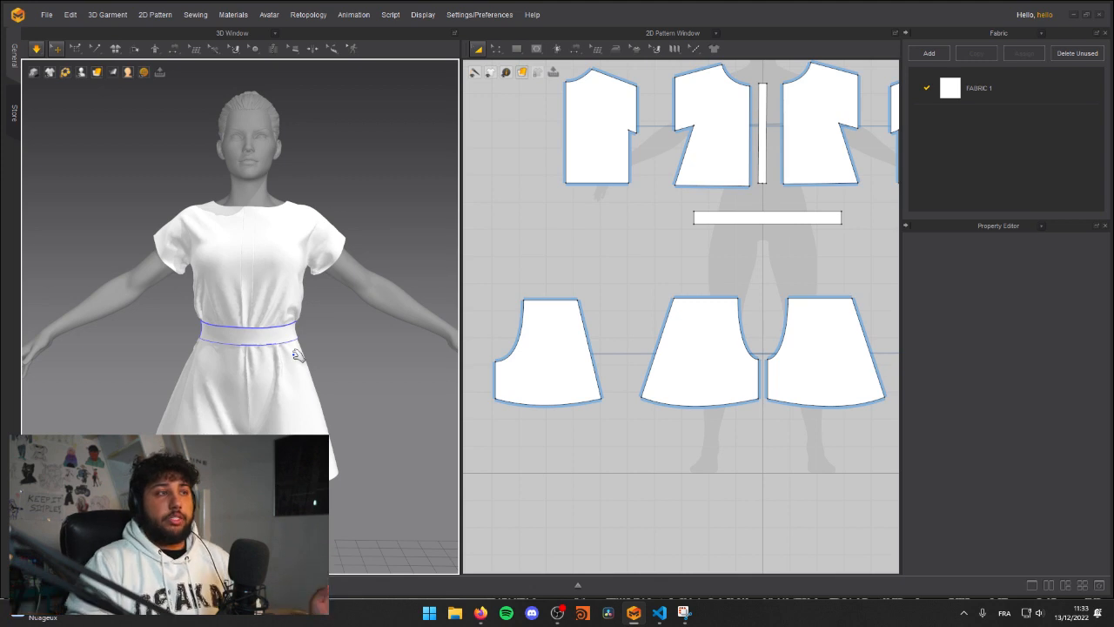
middle_drag(731, 250, 659, 319)
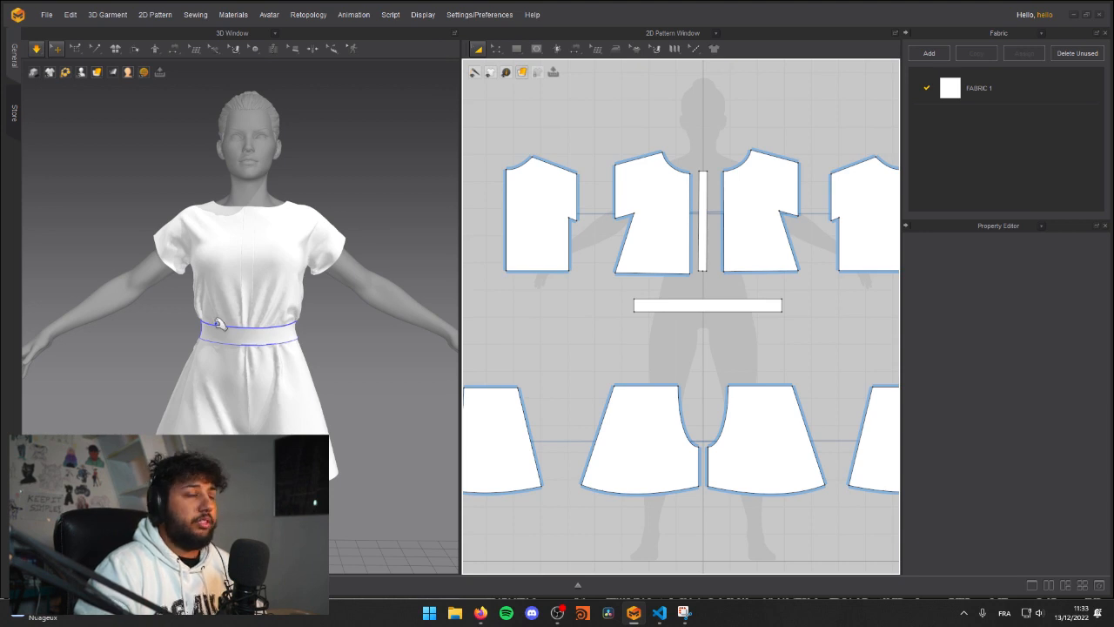
right_drag(331, 330, 211, 359)
scroll(281, 331, down, 4)
scroll(287, 329, up, 4)
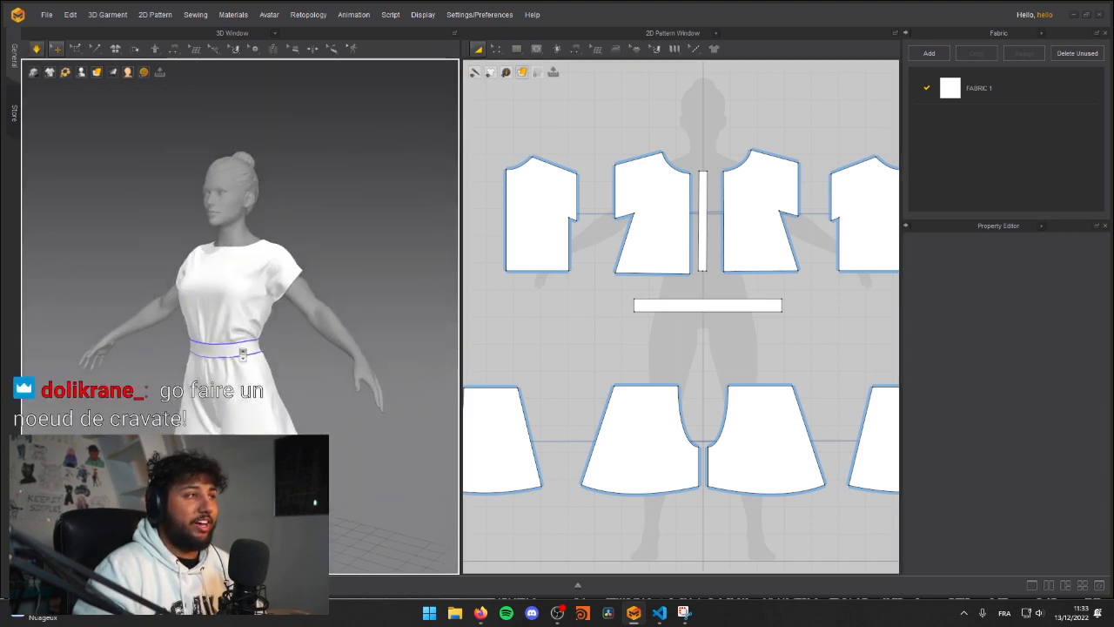
scroll(239, 349, up, 3)
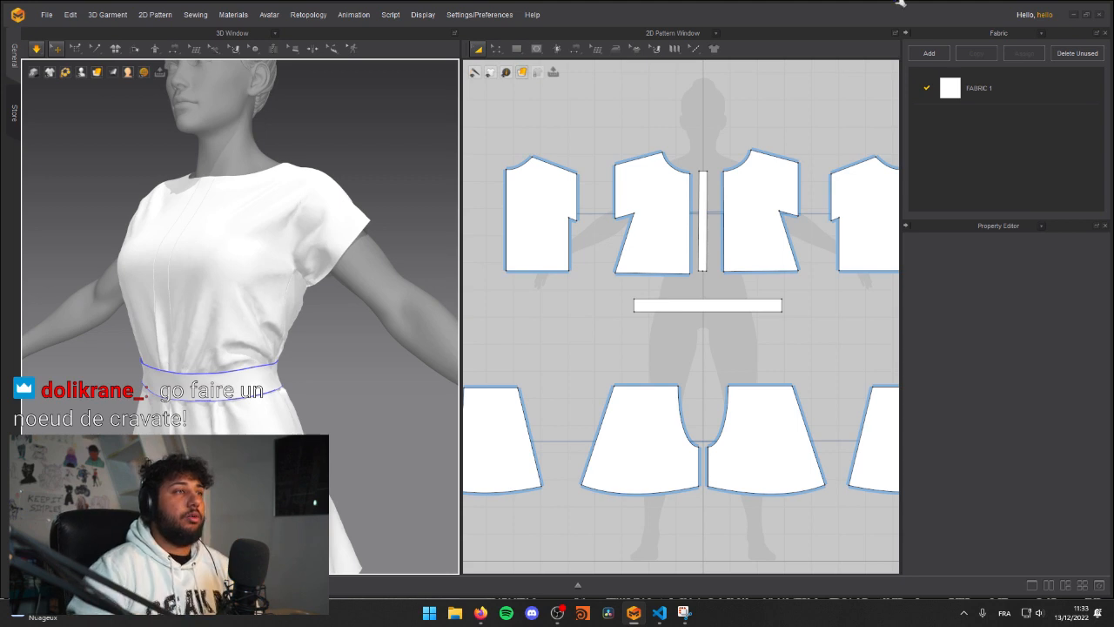
Step: Inspect the romper's neckline, shoulders and front placket up close from both sides
middle_drag(273, 208, 311, 308)
right_drag(205, 266, 265, 258)
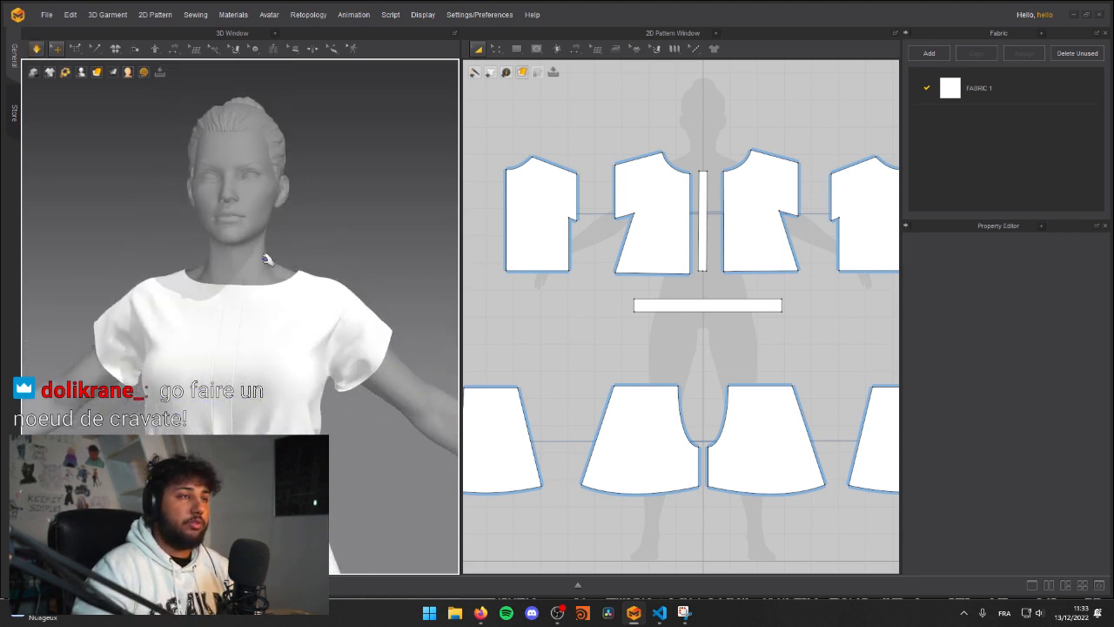
right_drag(284, 331, 351, 325)
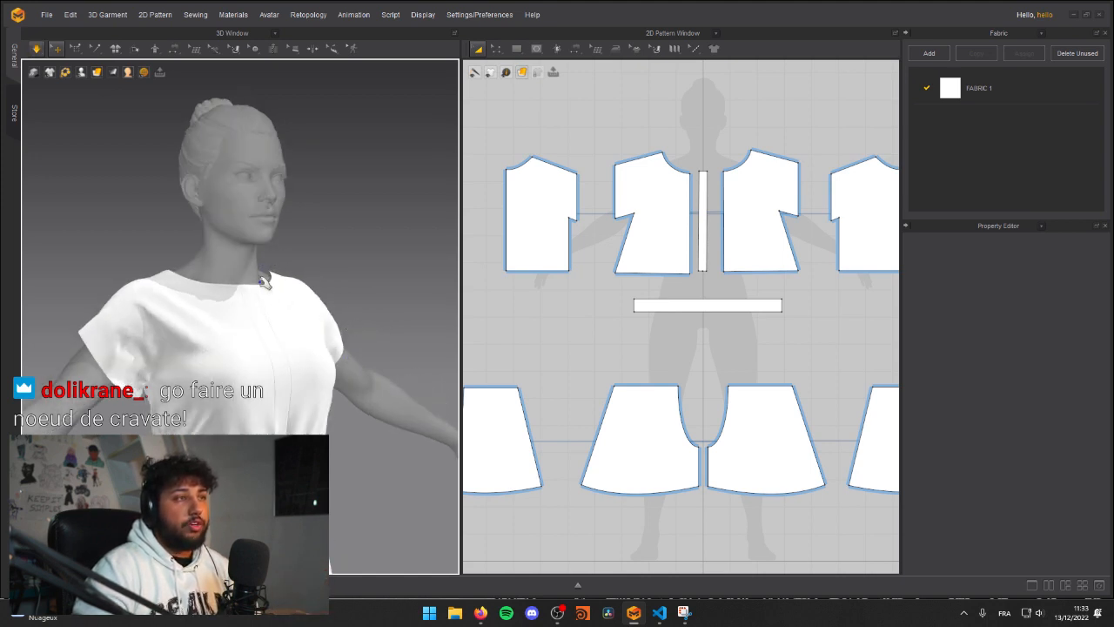
scroll(261, 288, up, 3)
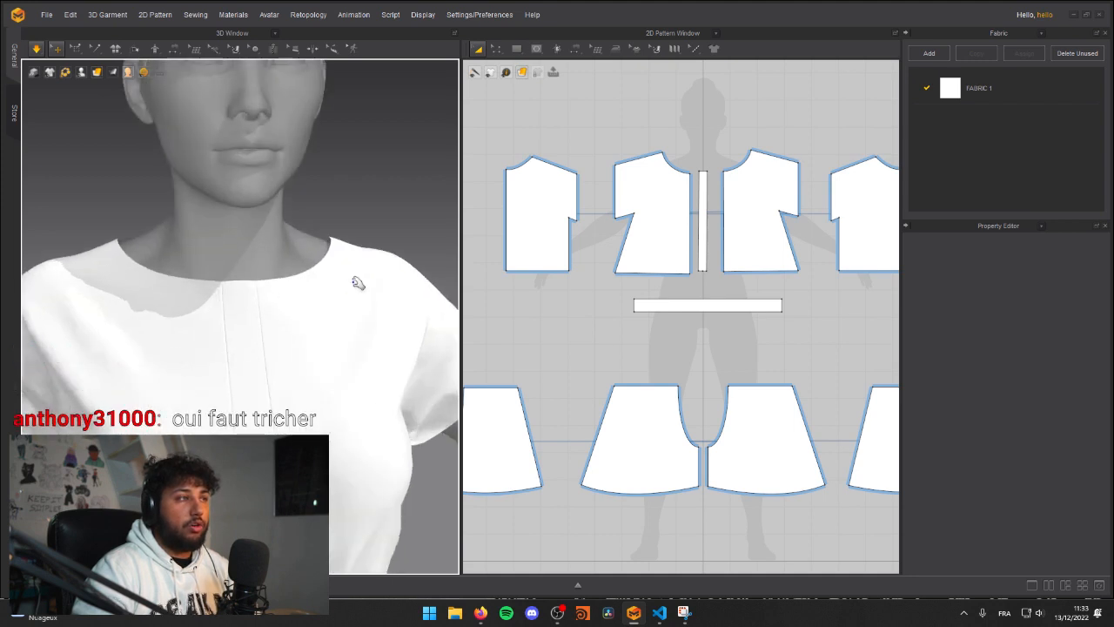
right_drag(340, 316, 261, 315)
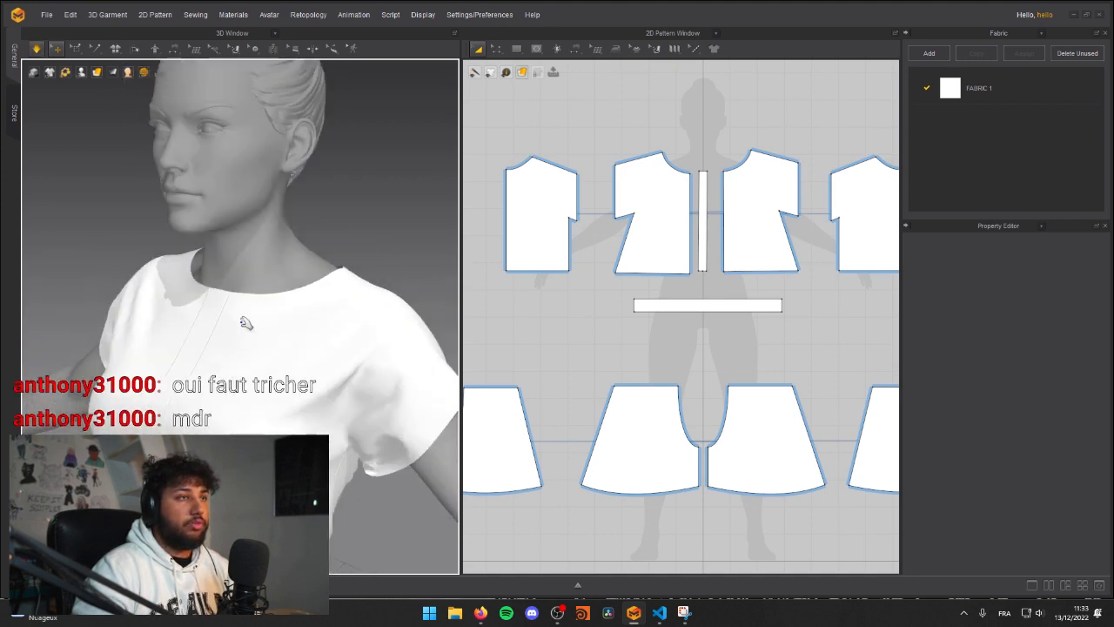
middle_drag(262, 315, 228, 354)
mouse_move(228, 354)
right_down()
mouse_move(268, 378)
mouse_move(241, 358)
right_up()
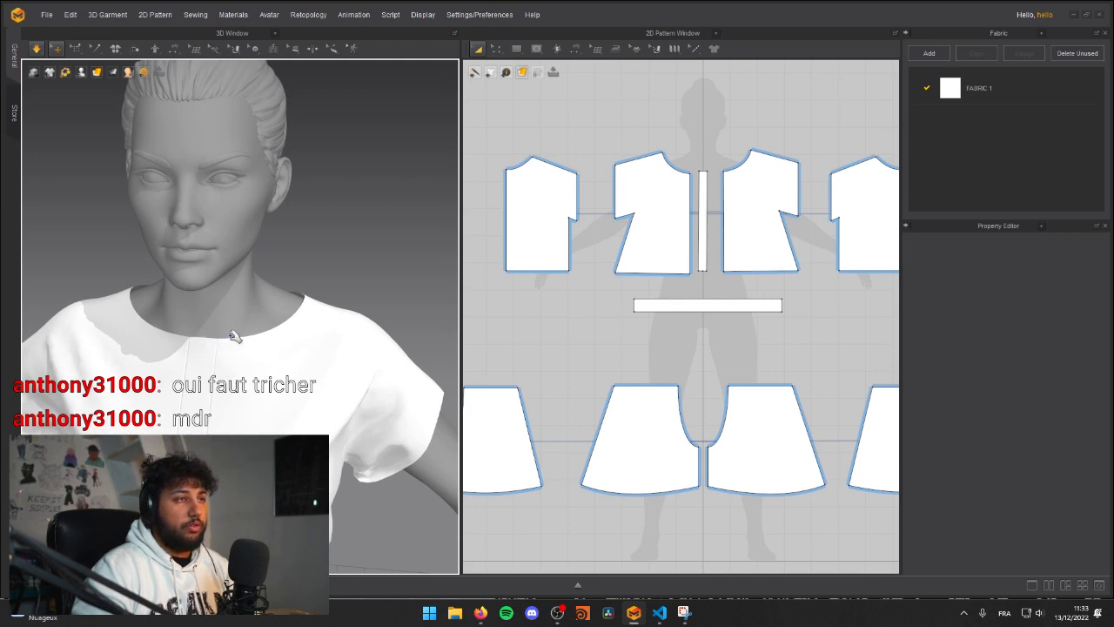
Step: Examine the whole romper on the avatar, and stop and restart the garment simulation
scroll(237, 335, down, 5)
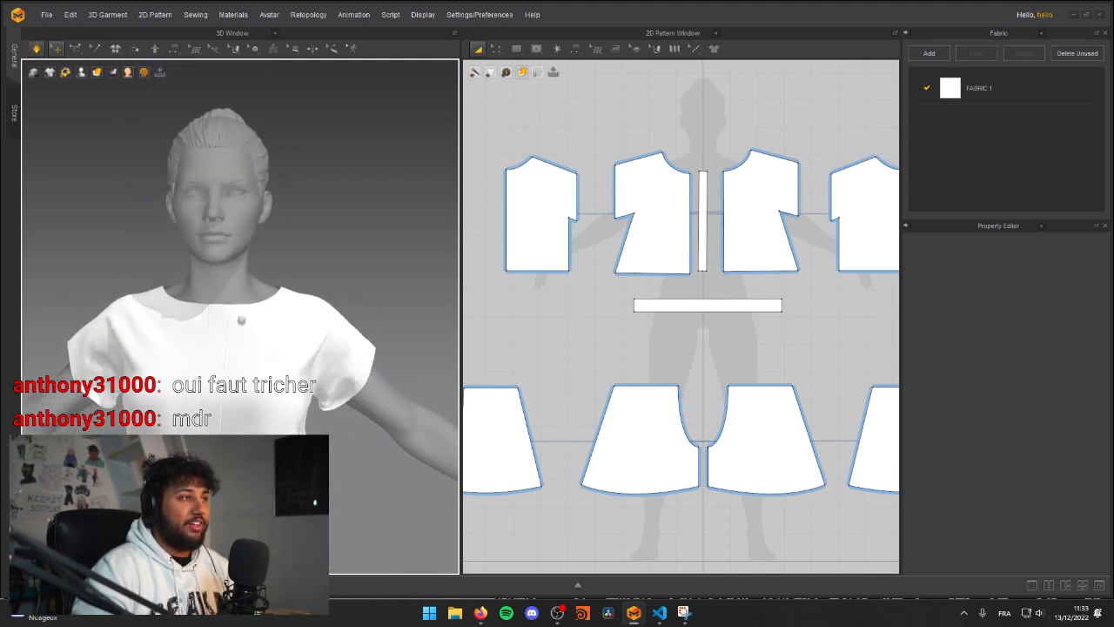
scroll(265, 351, down, 3)
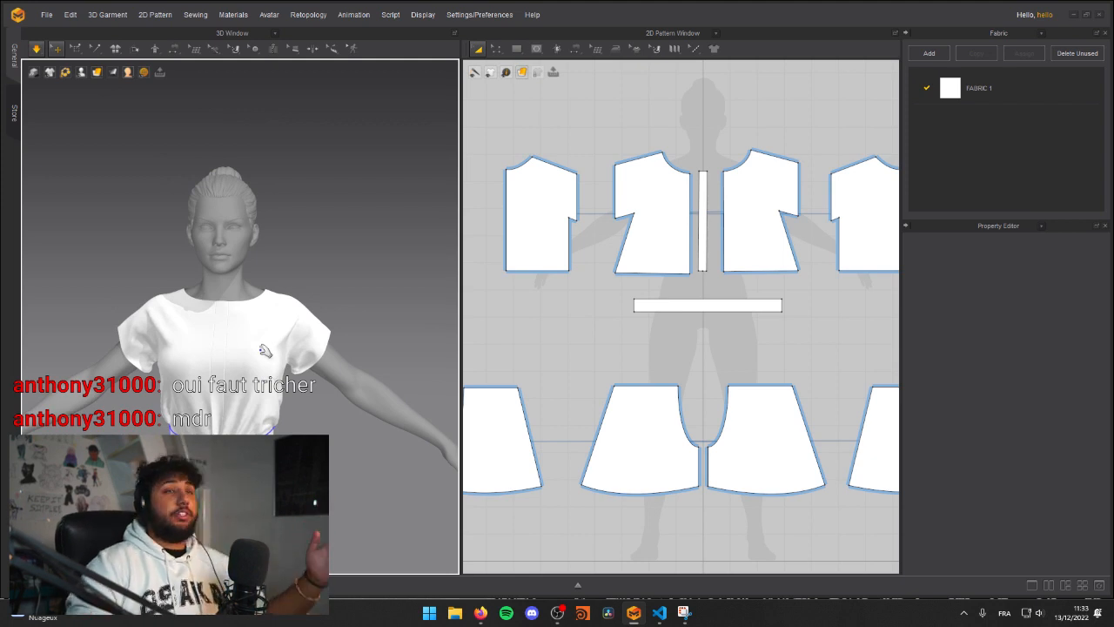
middle_drag(205, 334, 211, 285)
scroll(227, 288, up, 3)
scroll(253, 291, down, 2)
scroll(250, 297, down, 2)
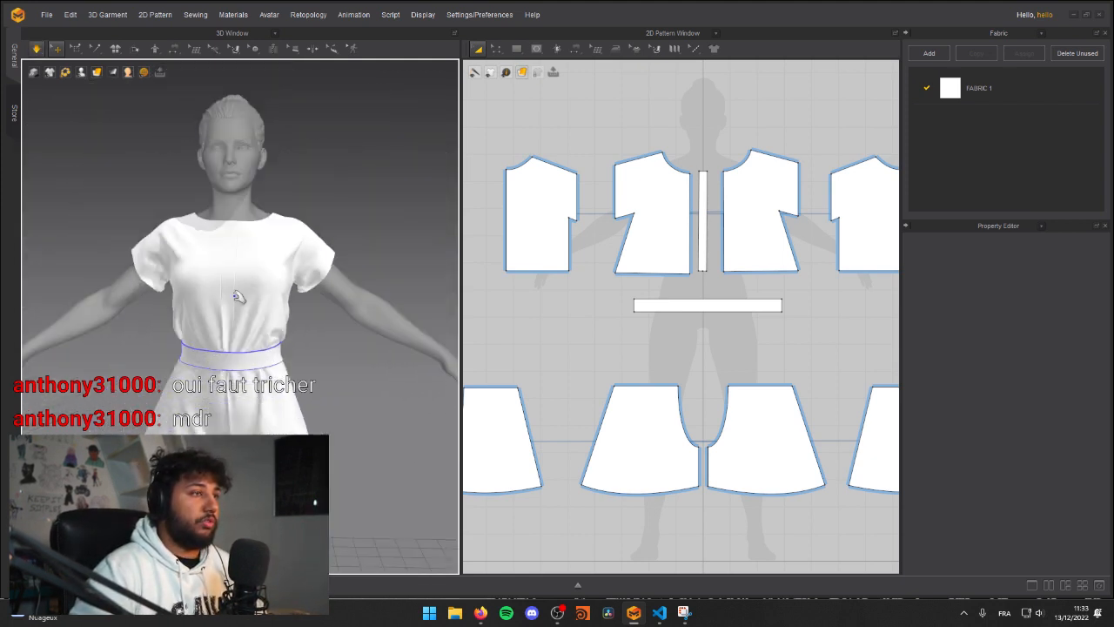
scroll(242, 280, down, 4)
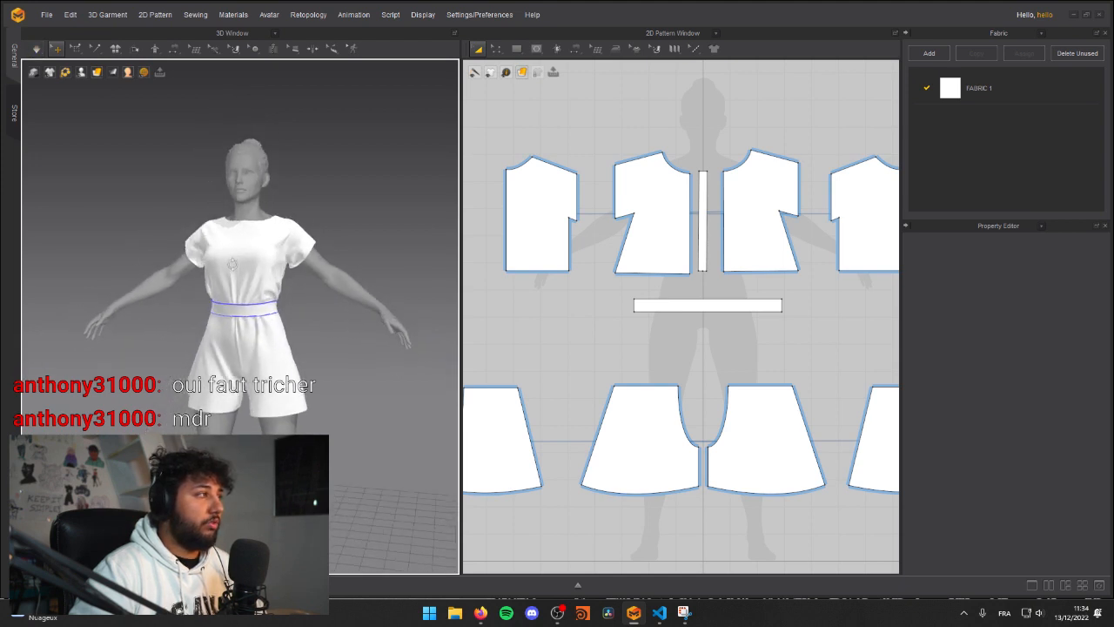
middle_drag(247, 278, 241, 268)
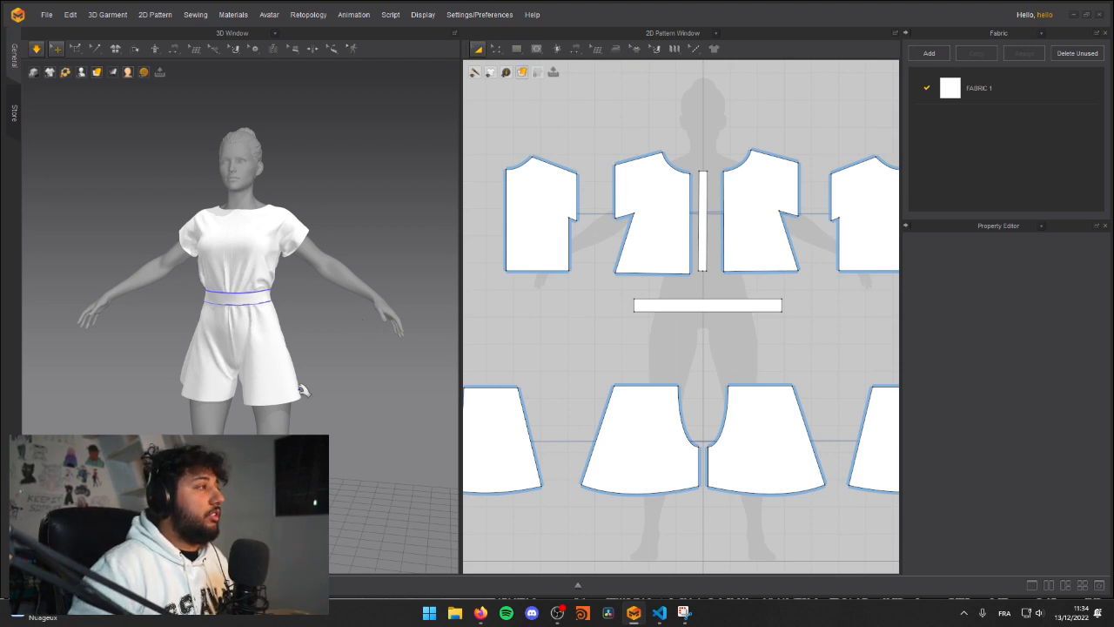
right_drag(270, 324, 310, 309)
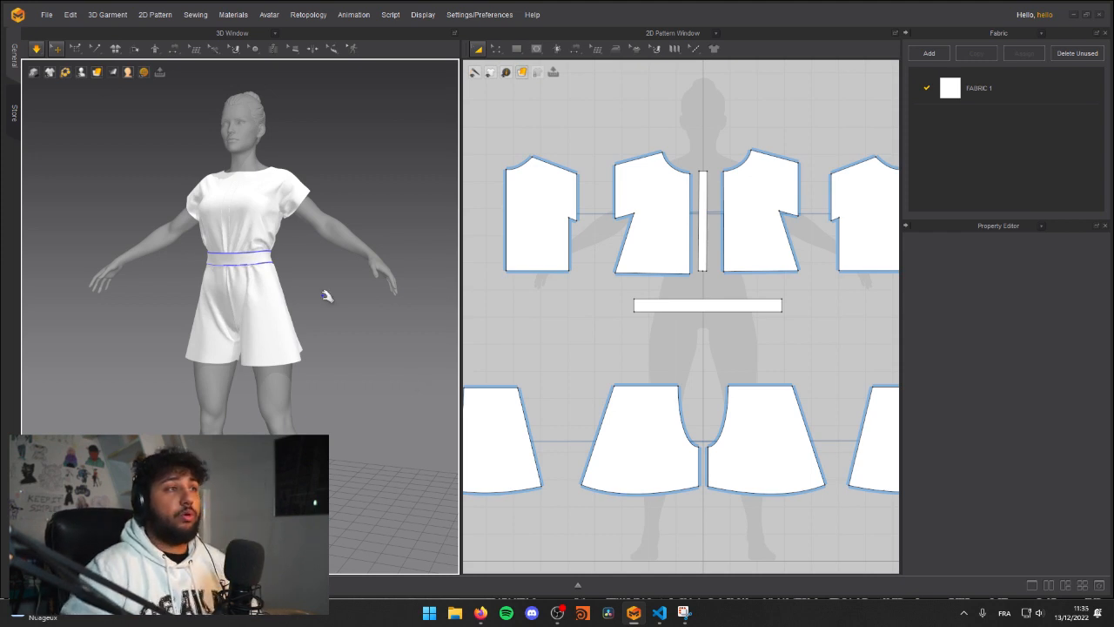
key(space)
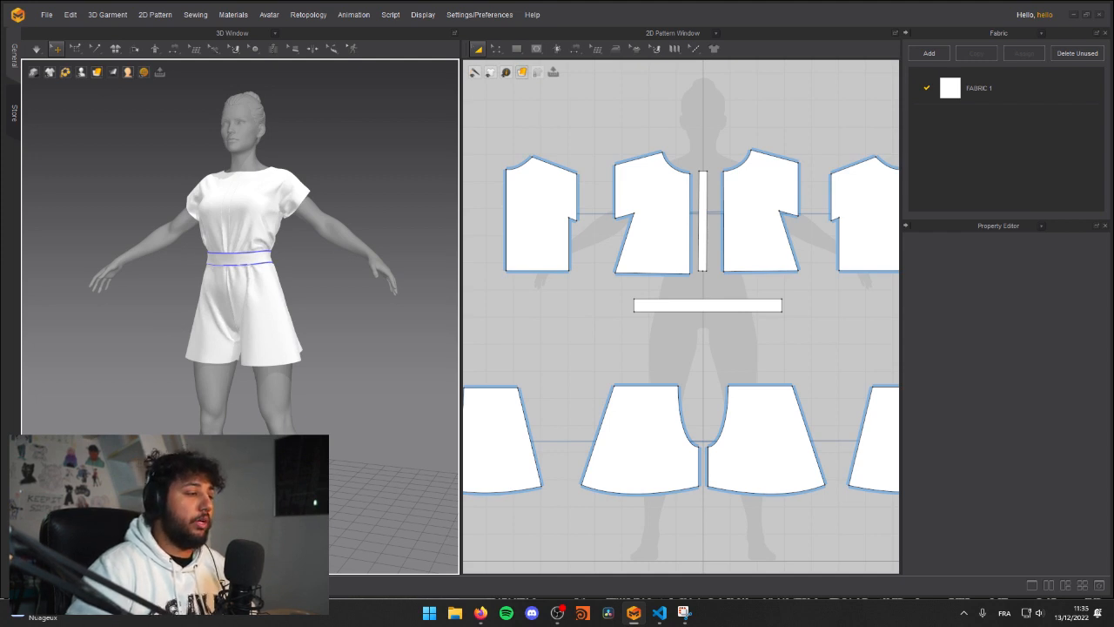
key(space)
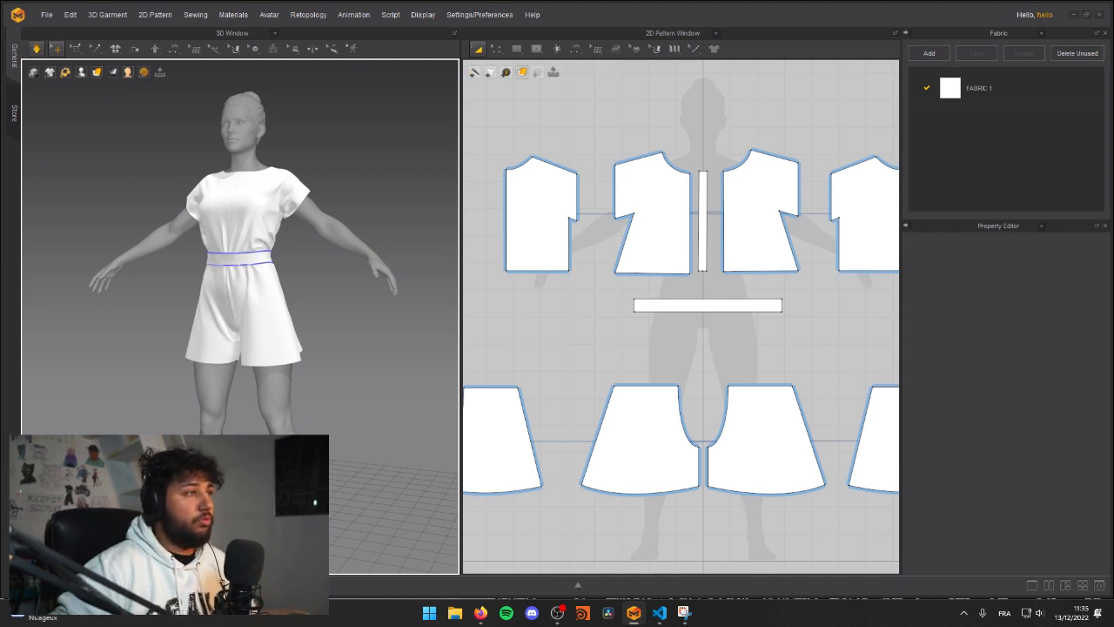